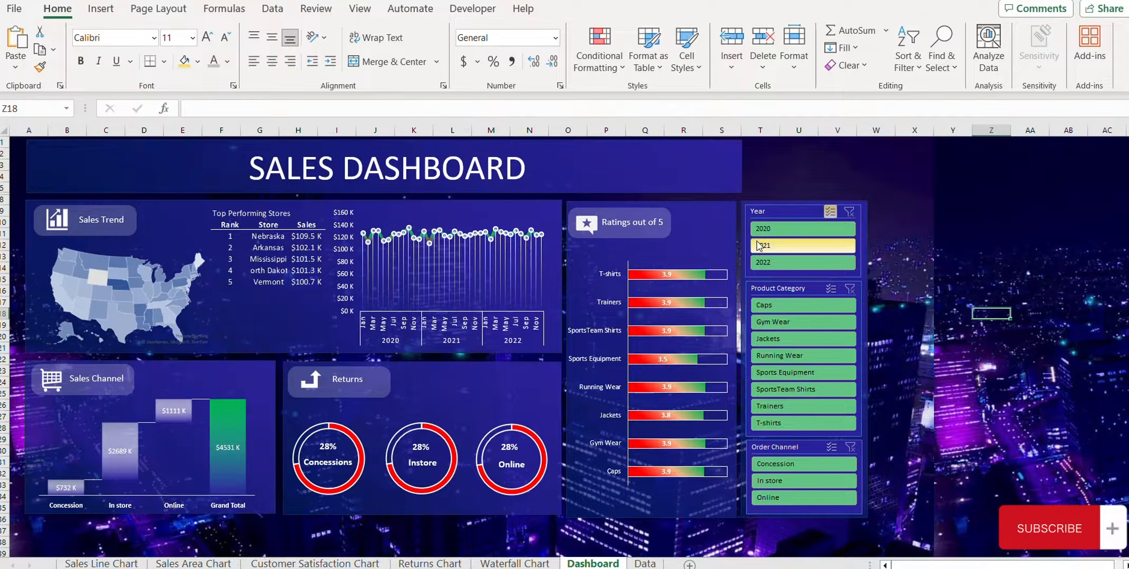
Try out the dashboard's Year slicer by toggling the 2020, 2022 and 2021 selections.
click(780, 230)
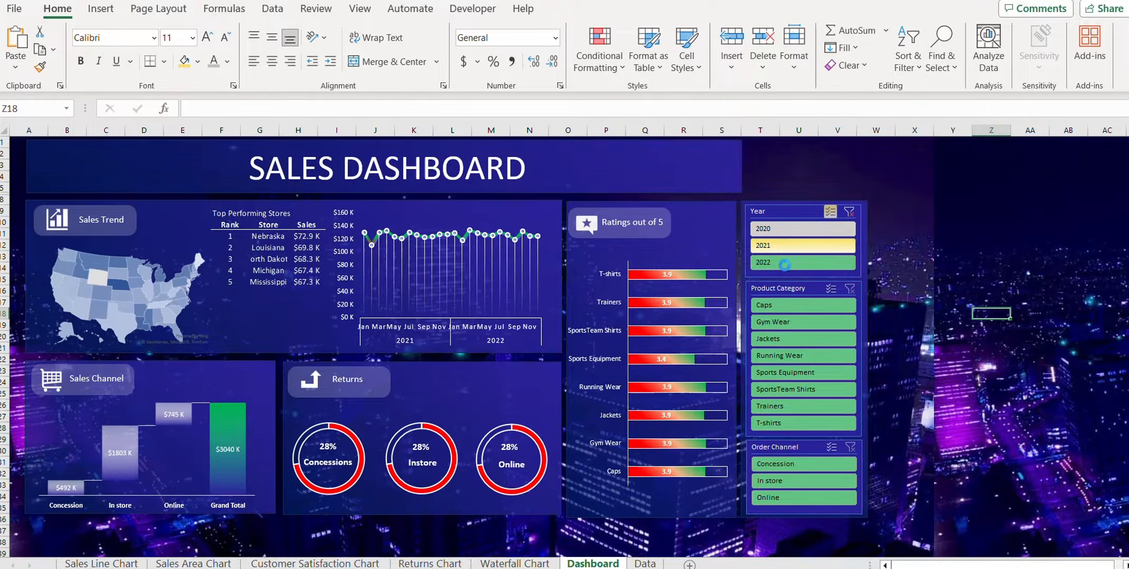
click(784, 263)
click(781, 245)
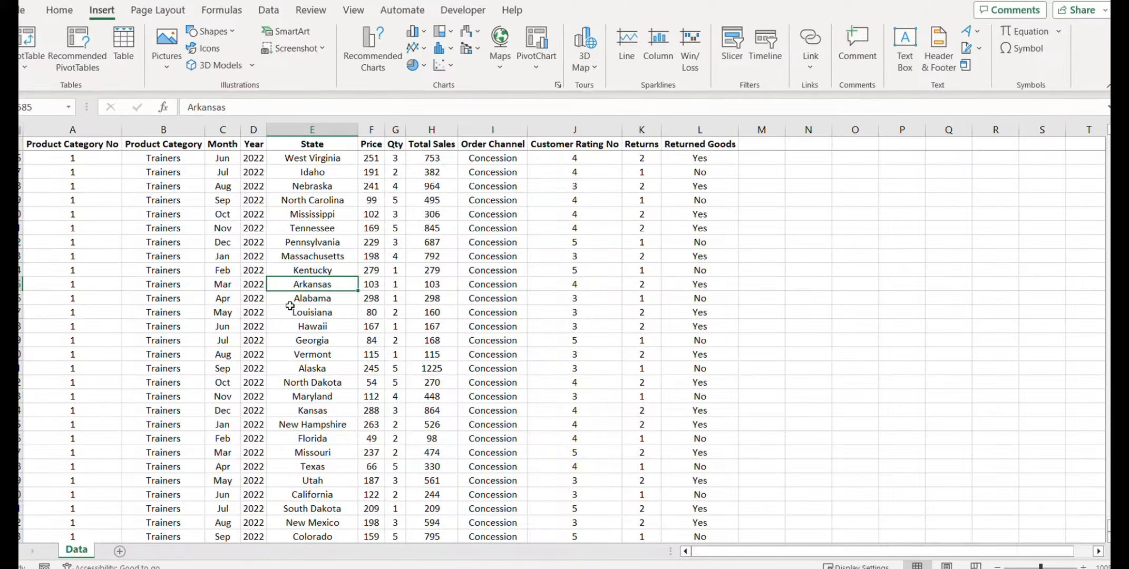
Convert the entire sales dataset on the Data sheet, A1:L9603, into a table with headers.
click(154, 266)
key(Left)
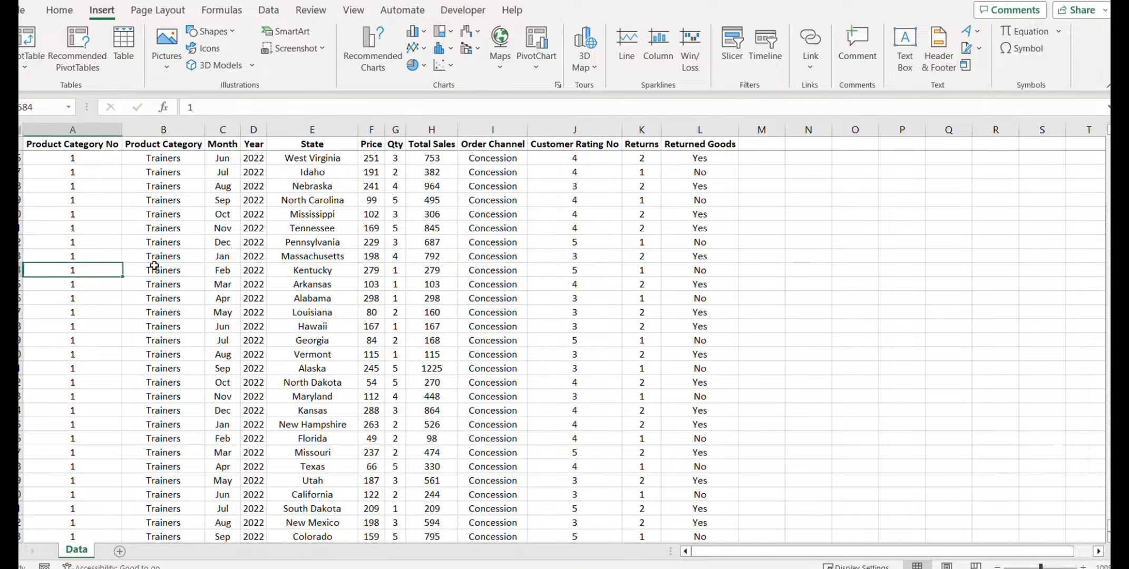
key(ctrl+Up)
key(ctrl+shift+Right)
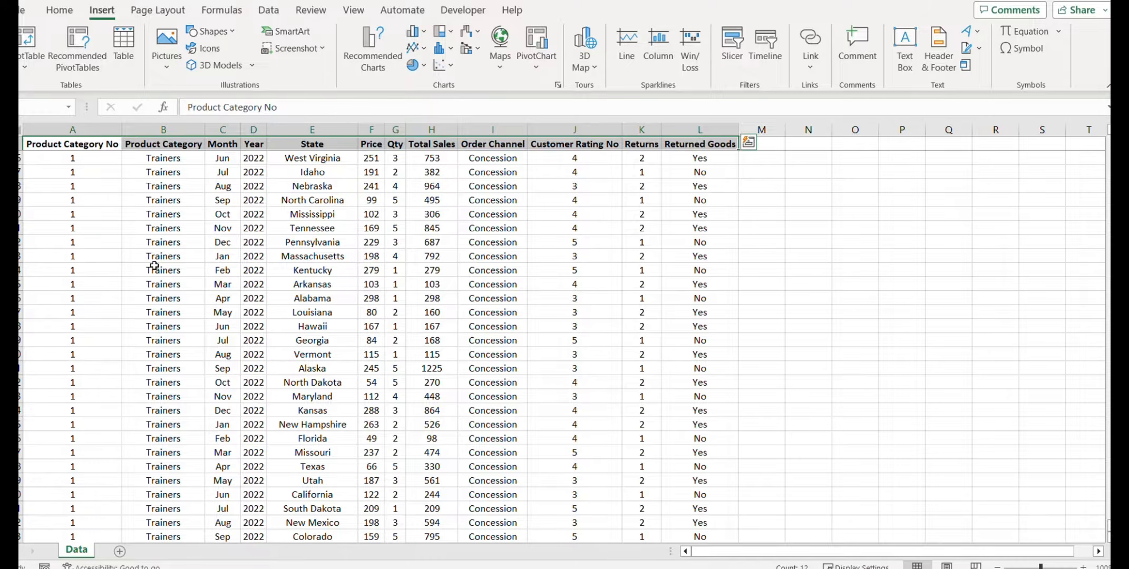
click(91, 252)
key(ctrl+Up)
key(ctrl+shift+Right)
key(ctrl+shift+Down)
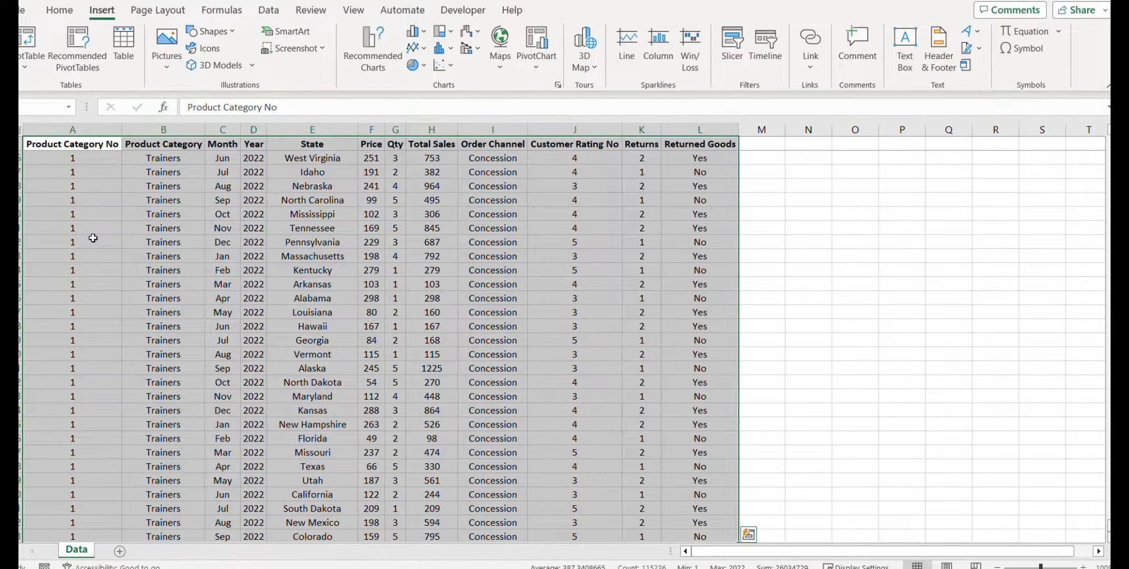
key(ctrl+t)
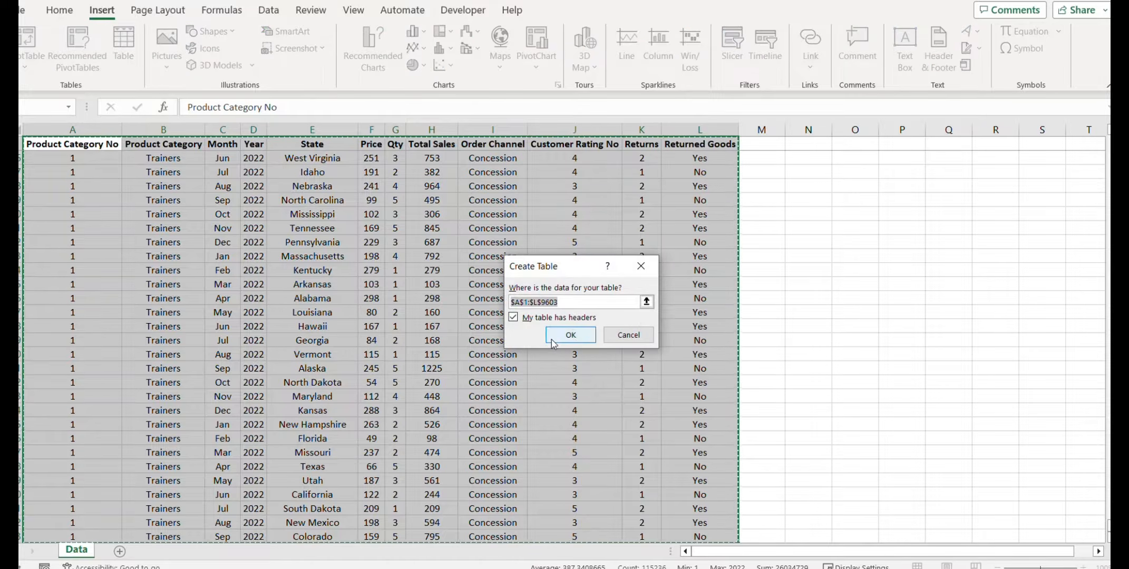
click(570, 335)
click(321, 271)
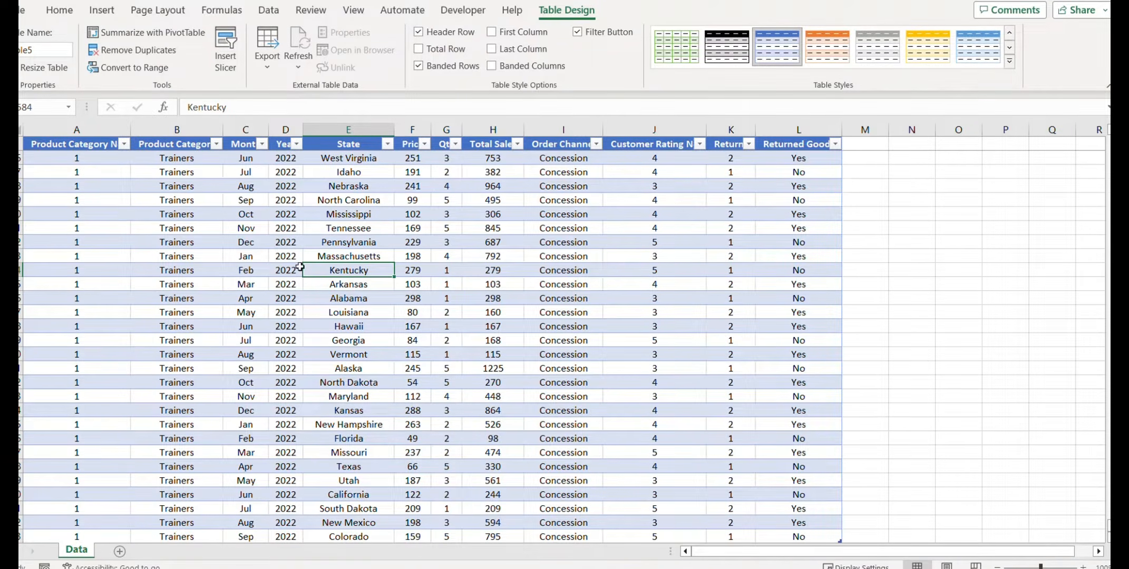
Create a PivotTable from the sales table on a new worksheet.
click(101, 10)
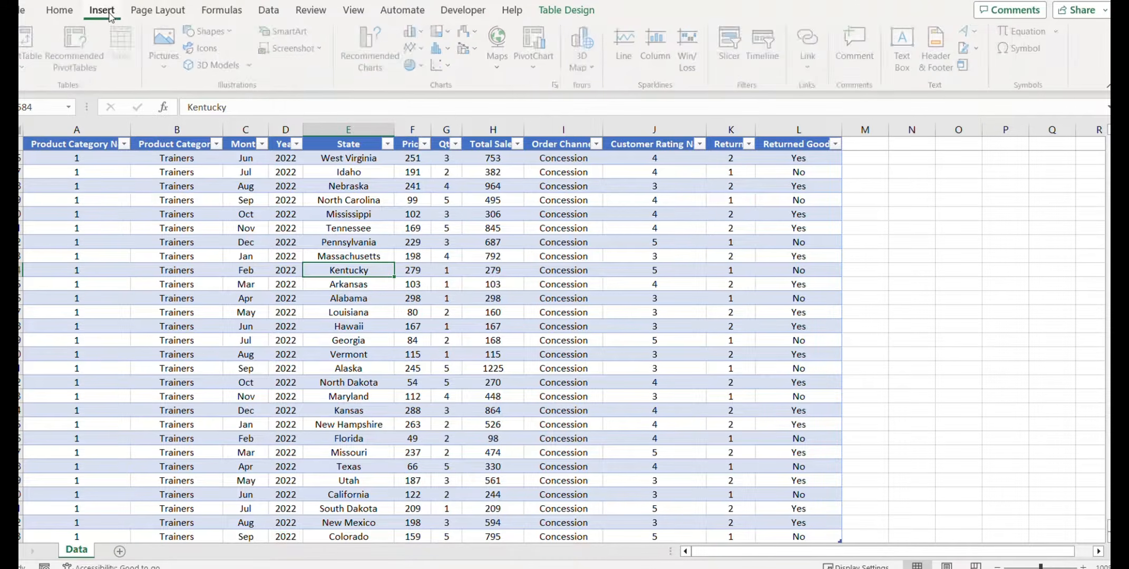
click(34, 61)
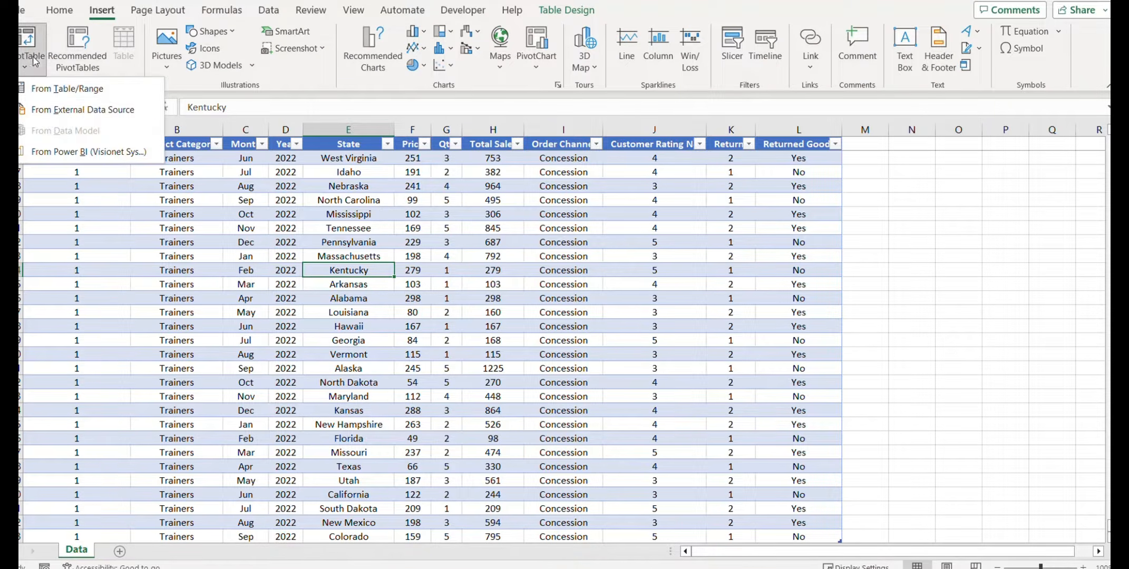
click(57, 90)
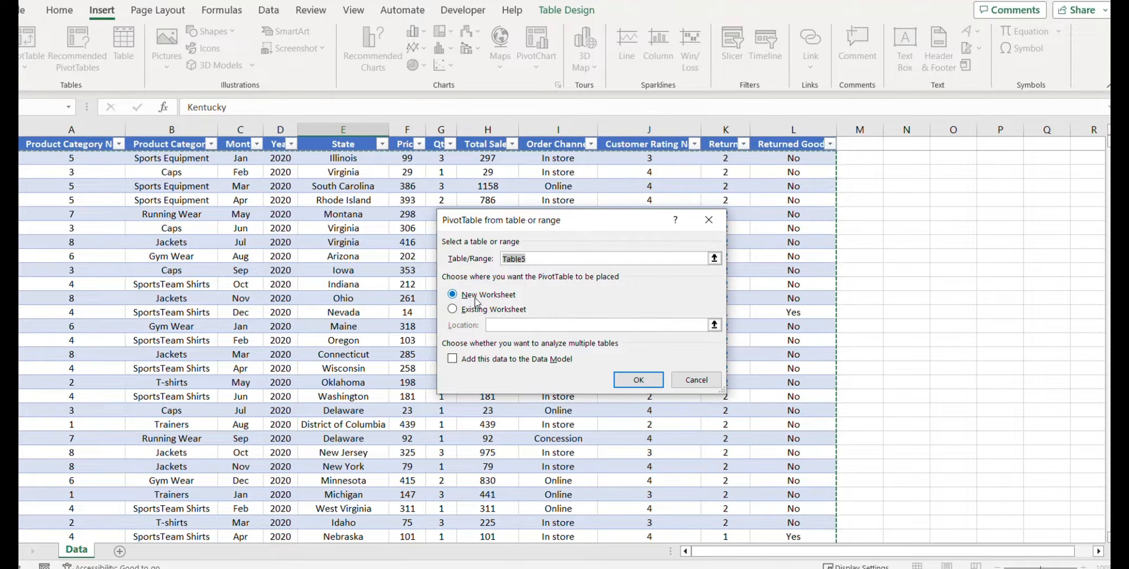
click(643, 387)
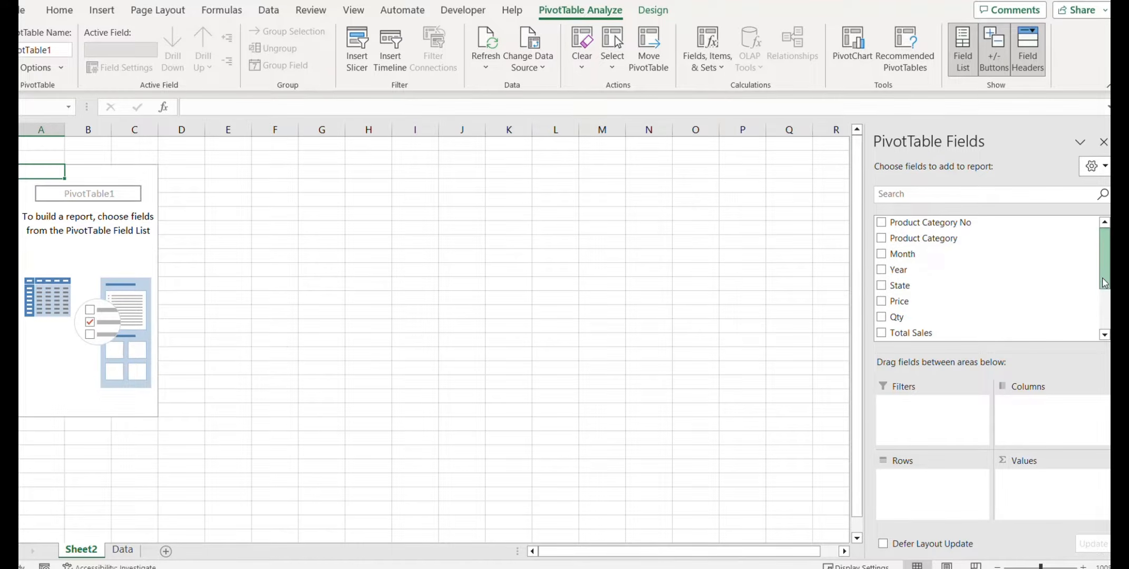
Build the PivotTable with the sum of Total Sales as values and Year, then Month, as rows.
scroll(1104, 335, down, 2)
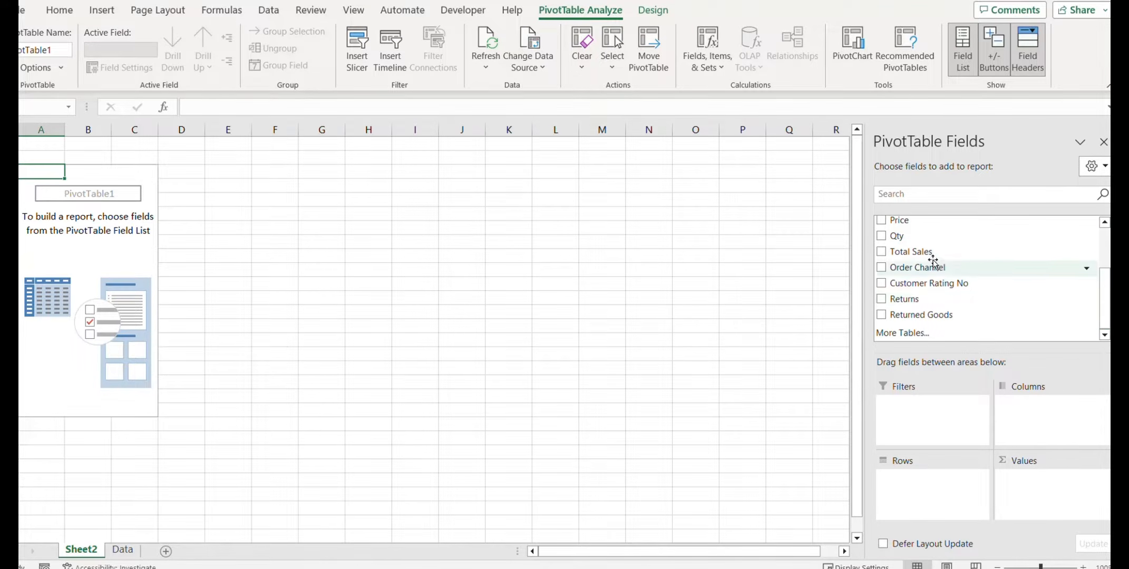
drag(917, 252, 1026, 481)
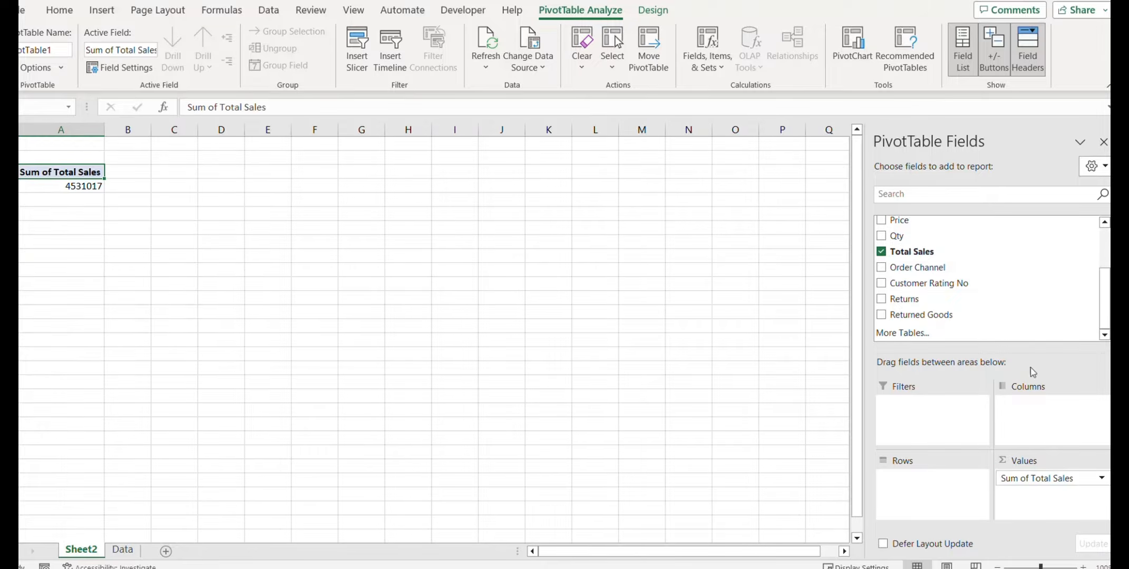
scroll(1104, 305, up, 2)
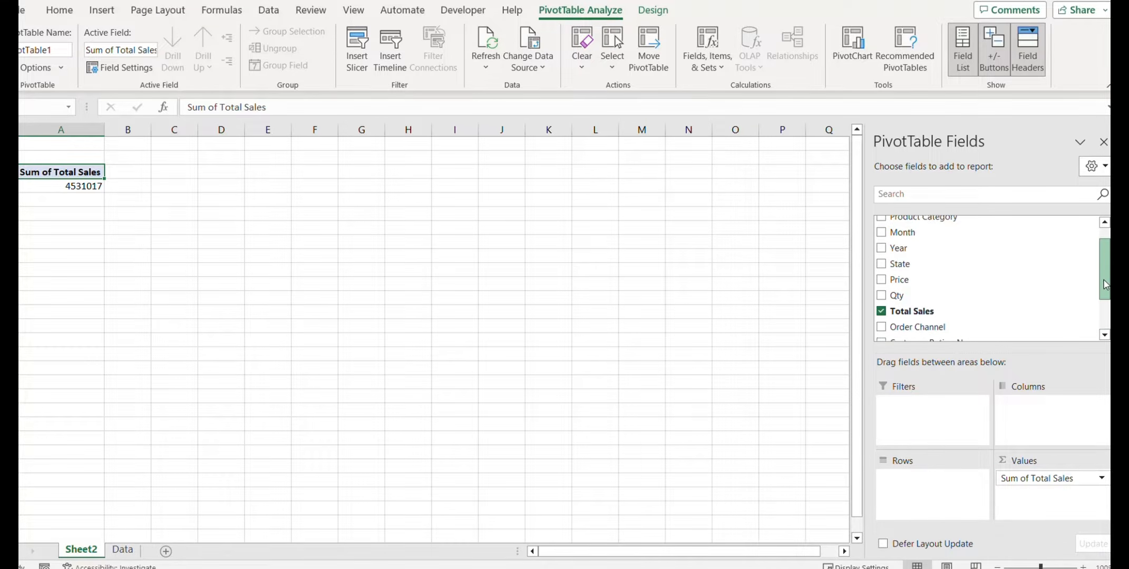
drag(912, 250, 916, 454)
drag(902, 234, 920, 510)
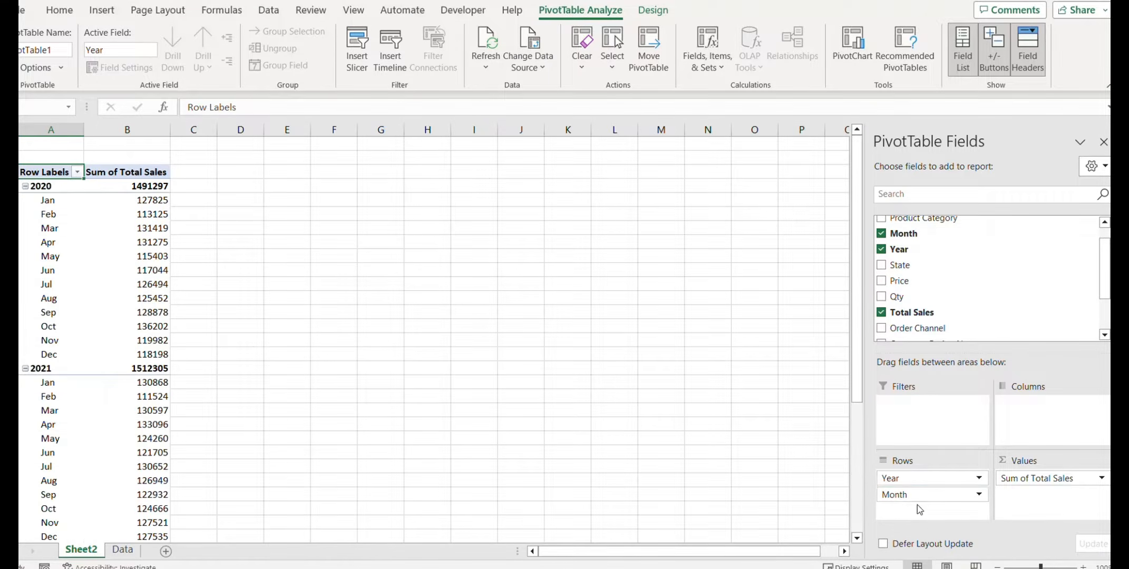
Insert a basic 2-D line PivotChart of the monthly total sales.
click(122, 270)
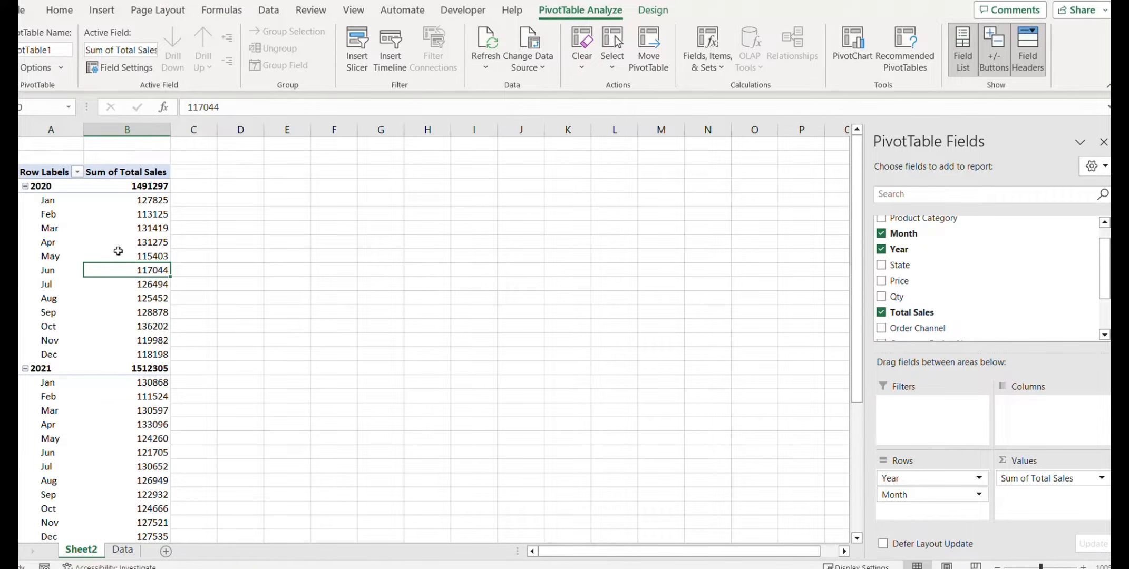
click(115, 16)
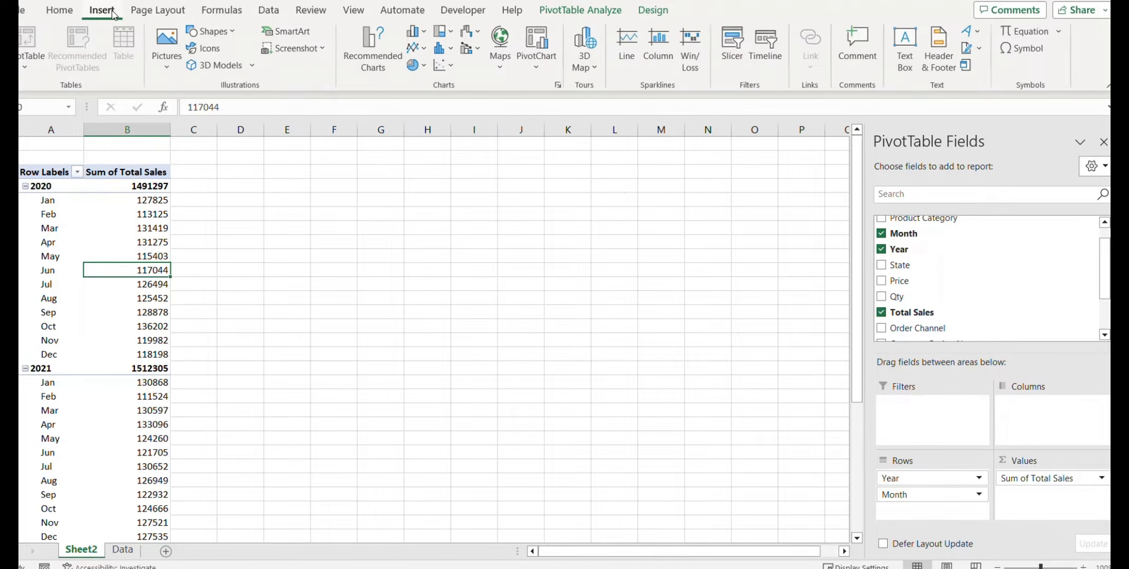
click(424, 50)
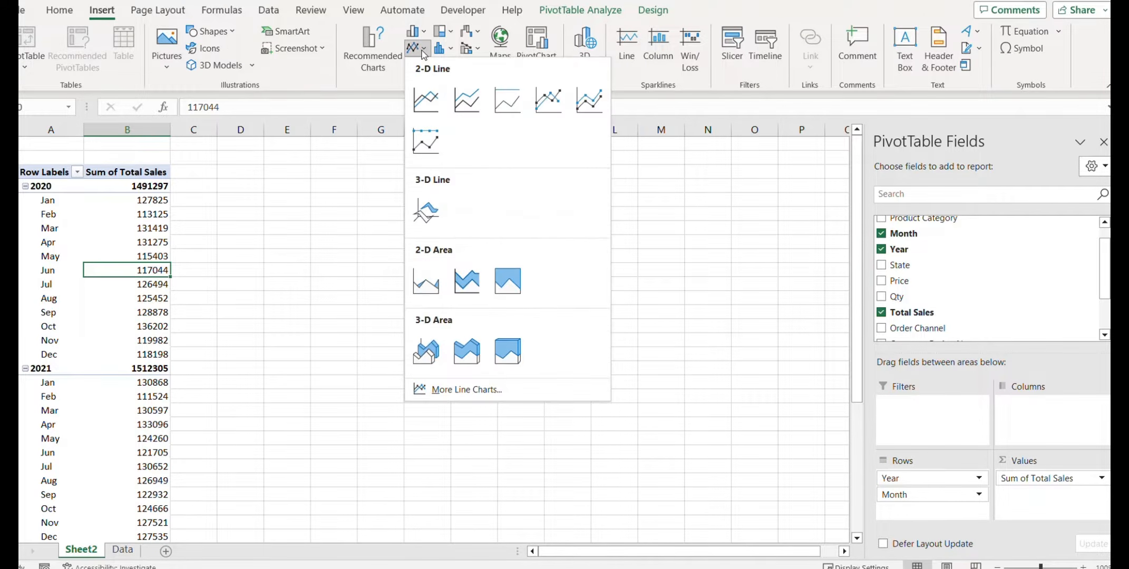
click(426, 109)
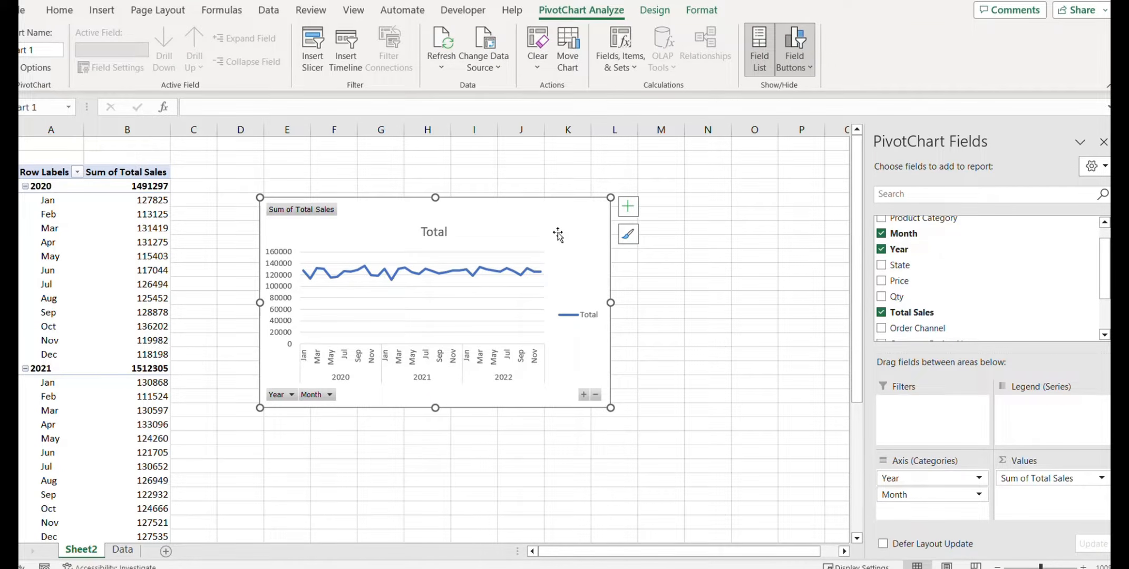
Declutter the line chart by hiding all field buttons and deleting the legend and title, and close the field list.
right_click(316, 211)
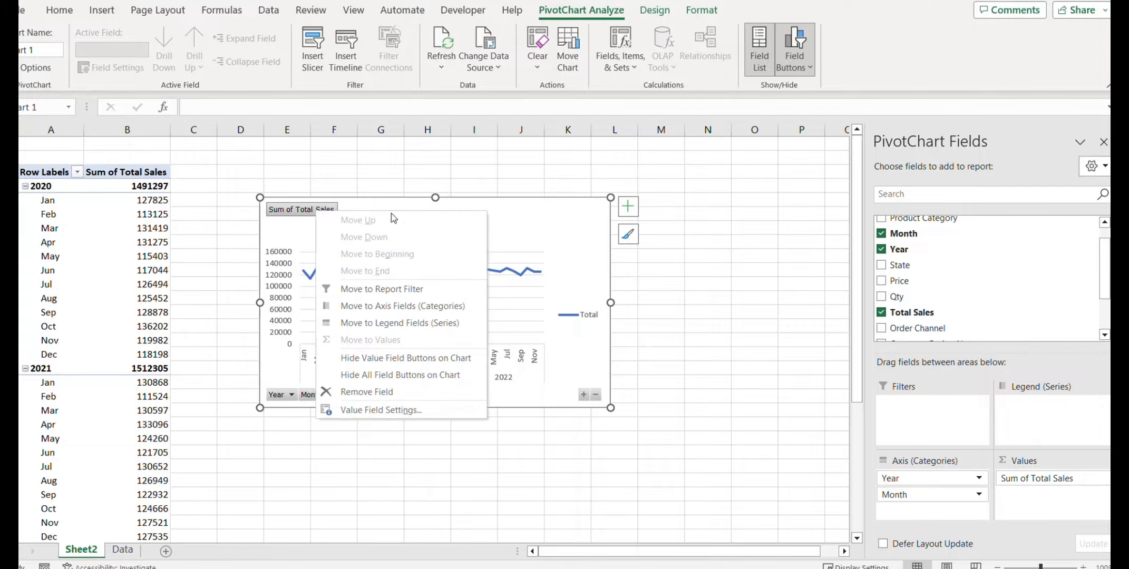
click(416, 385)
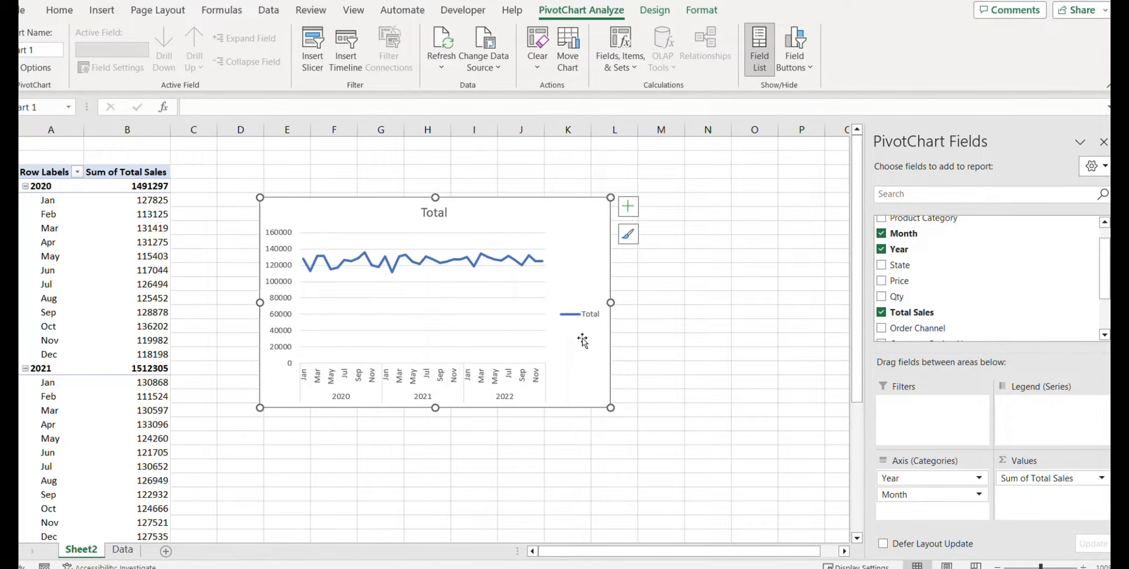
click(583, 318)
key(Delete)
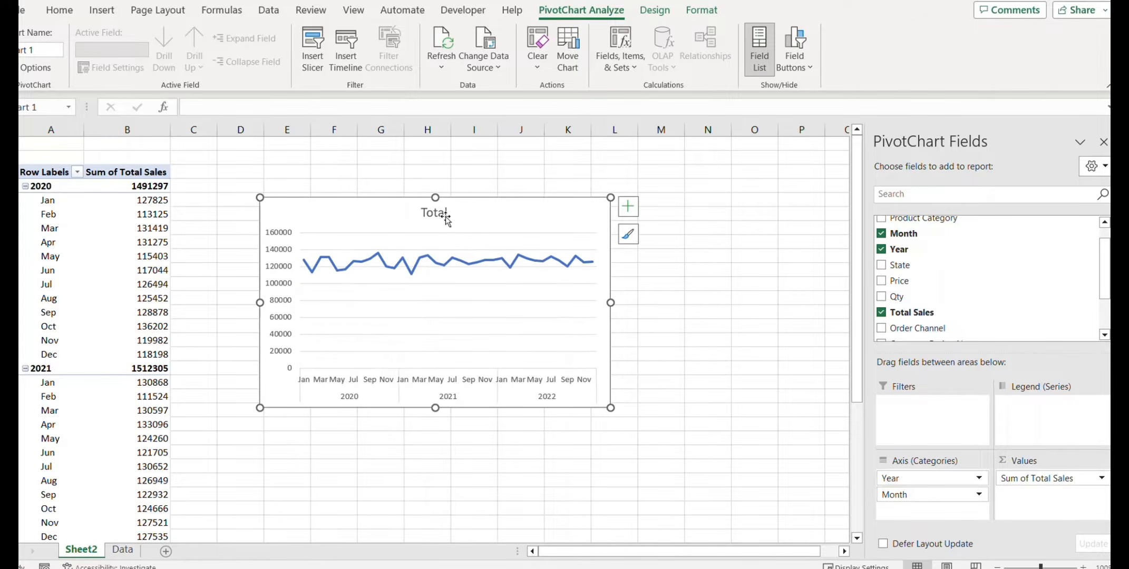
click(446, 216)
key(Delete)
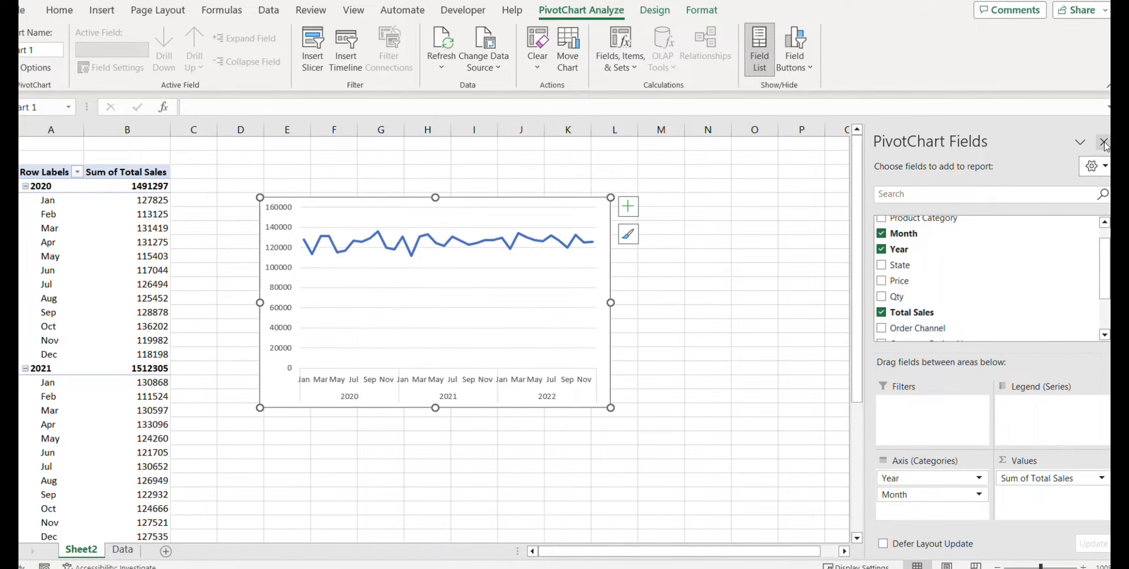
click(1103, 142)
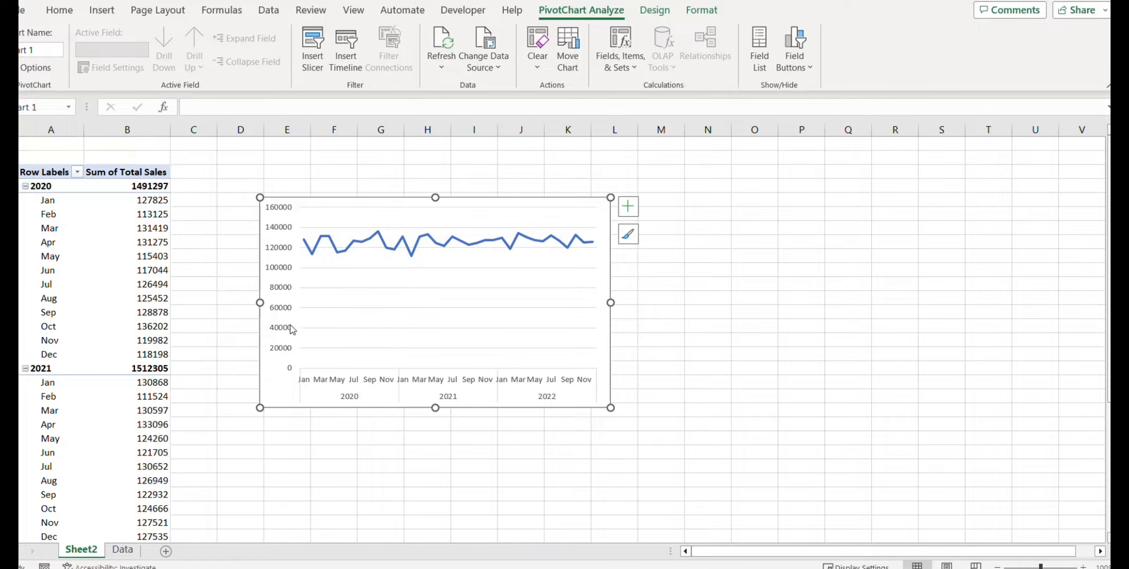
Apply the custom number format $0, "K" to the line chart's vertical value axis.
click(279, 312)
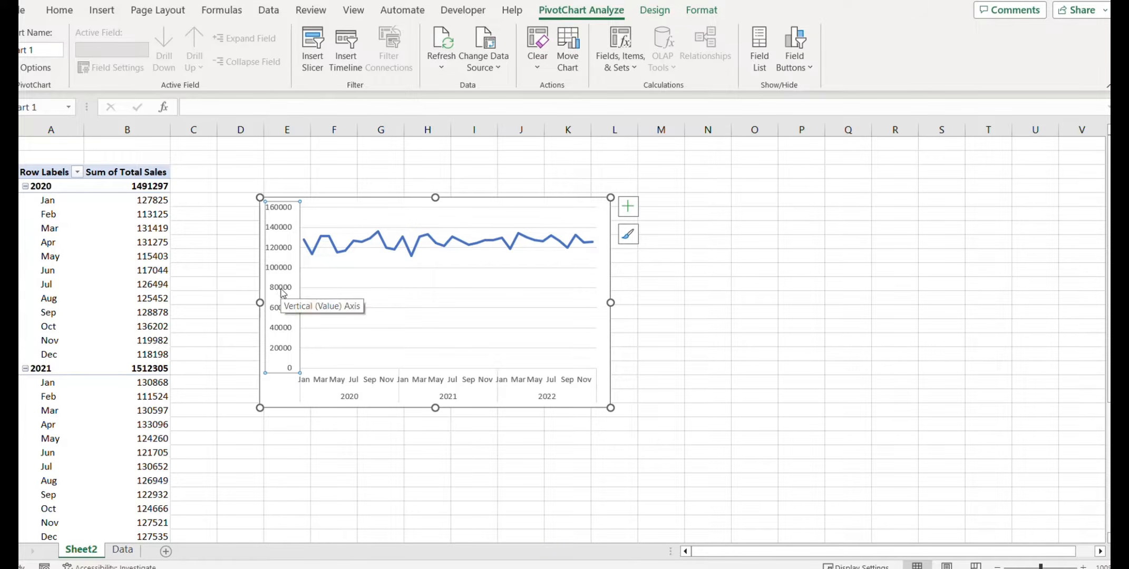
right_click(281, 290)
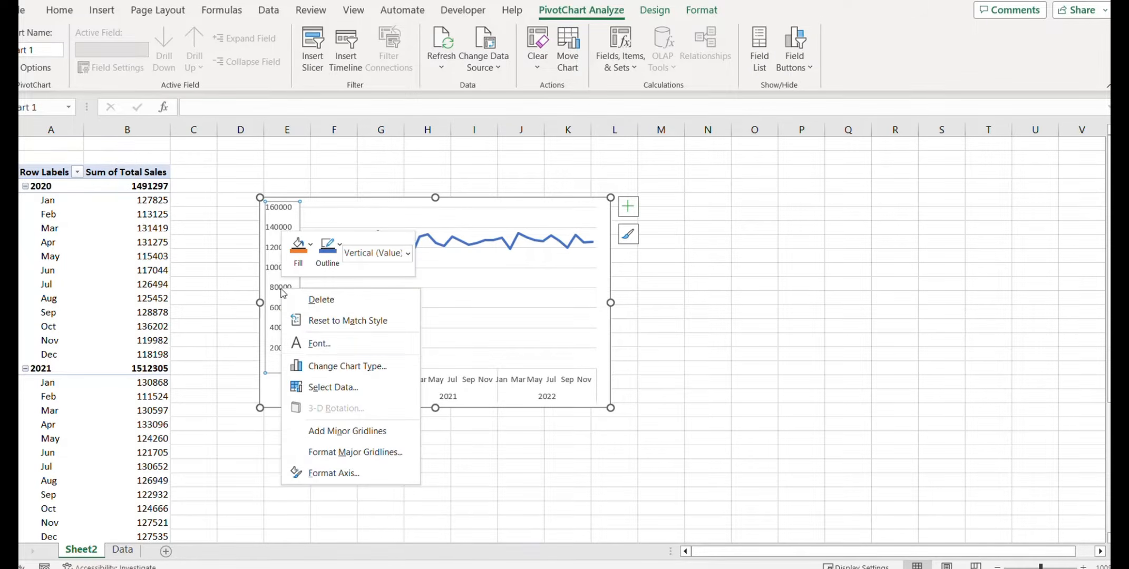
click(322, 474)
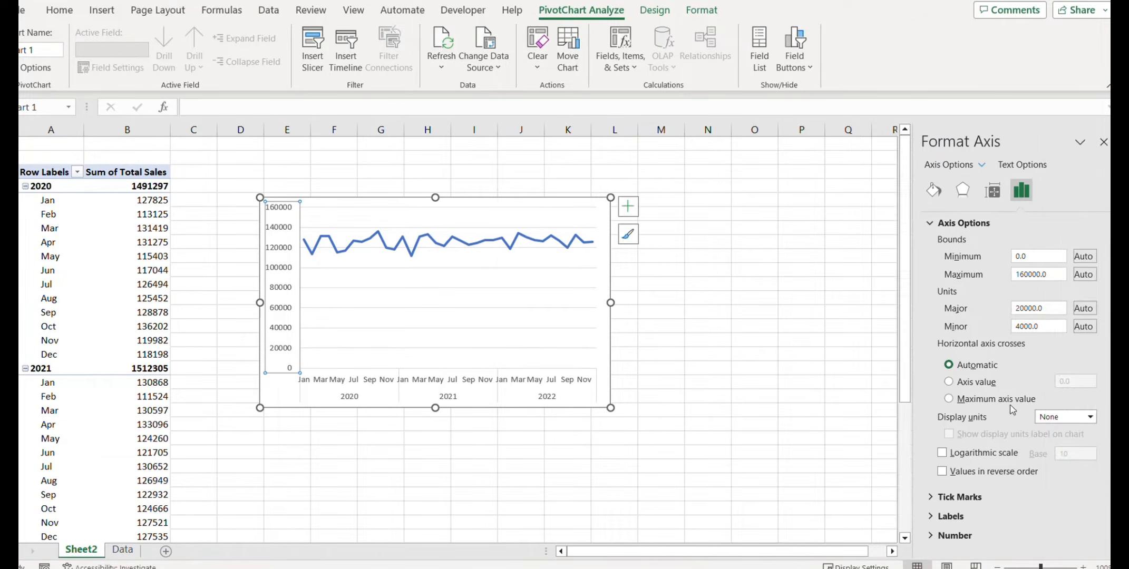
click(935, 535)
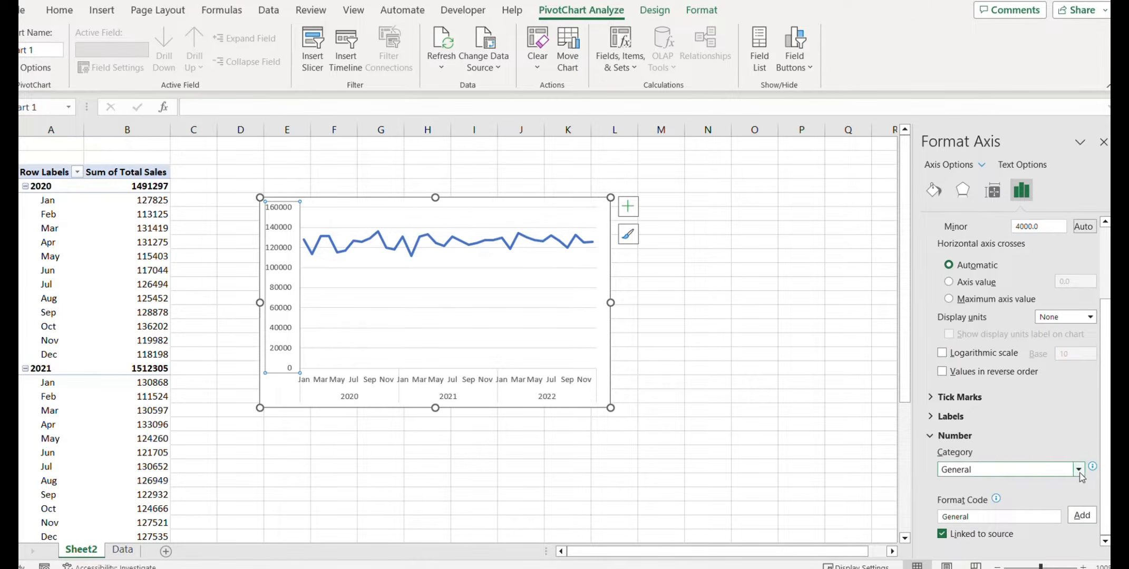
click(1079, 469)
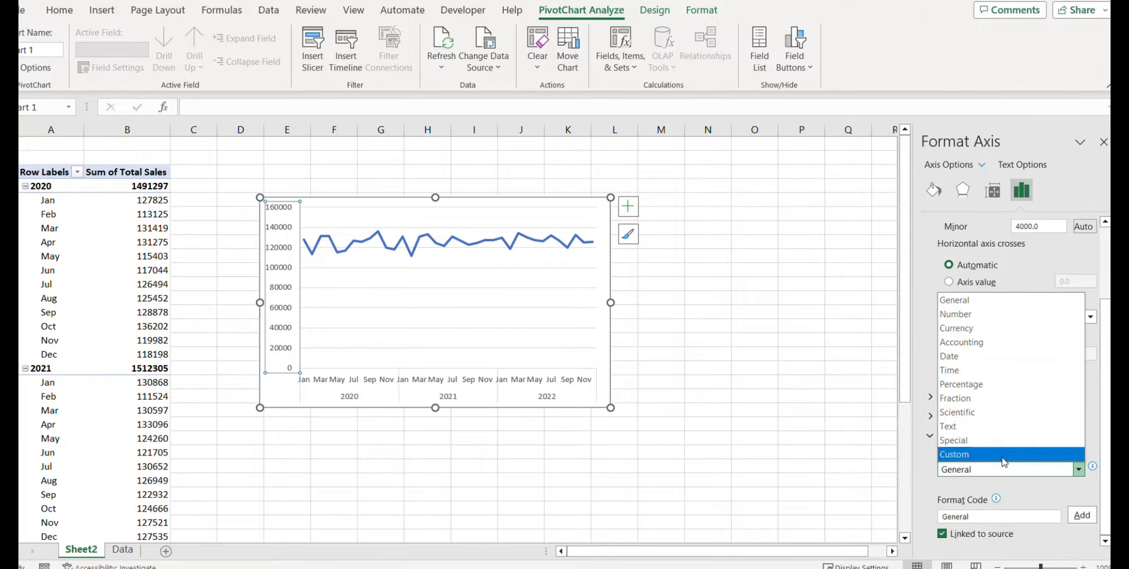
click(1004, 464)
scroll(1006, 466, down, 1)
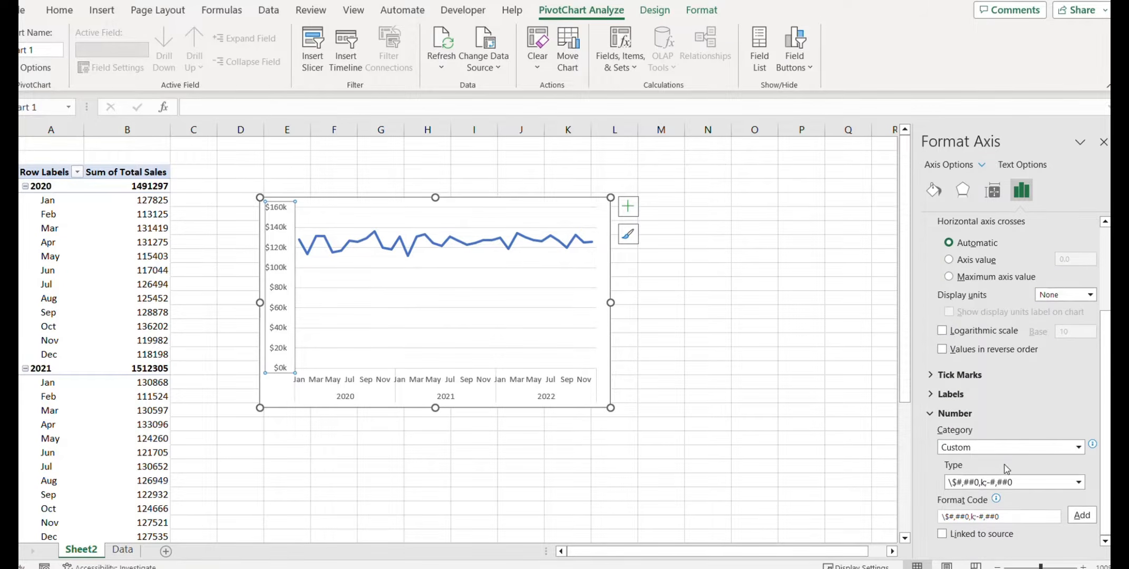
click(1015, 517)
drag(940, 514, 926, 512)
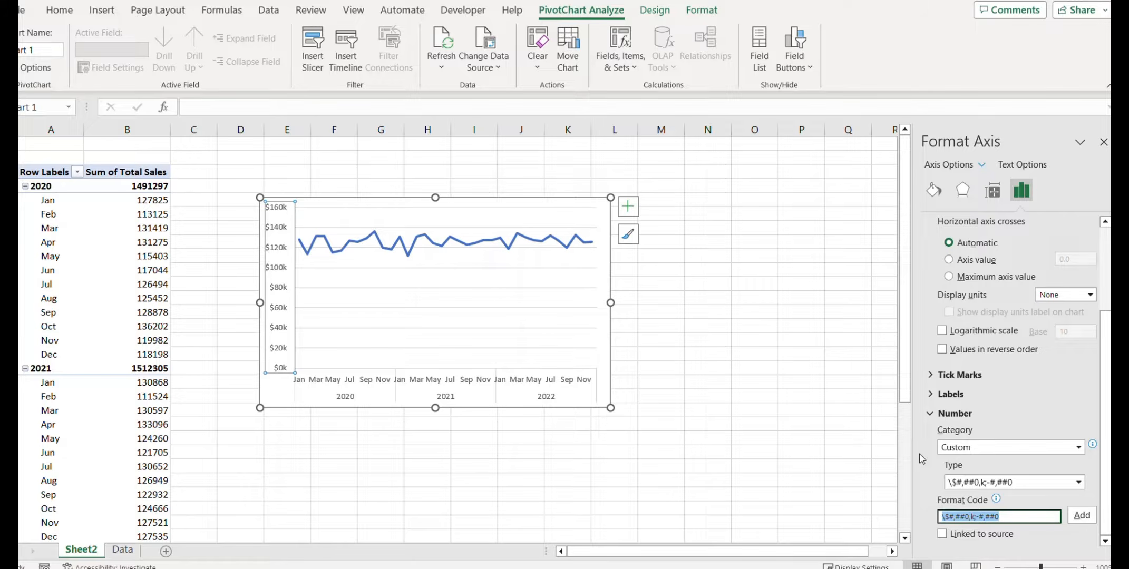
text($0, "K)
click(1083, 519)
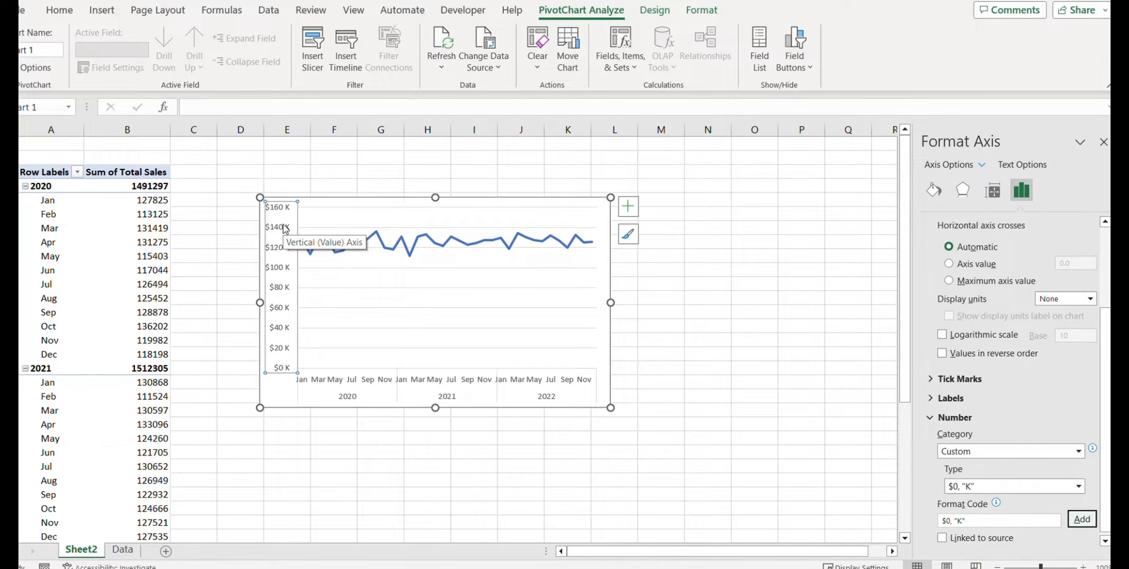
Rename the PivotTable sheet containing the line chart as Sales Line Chart.
right_click(72, 555)
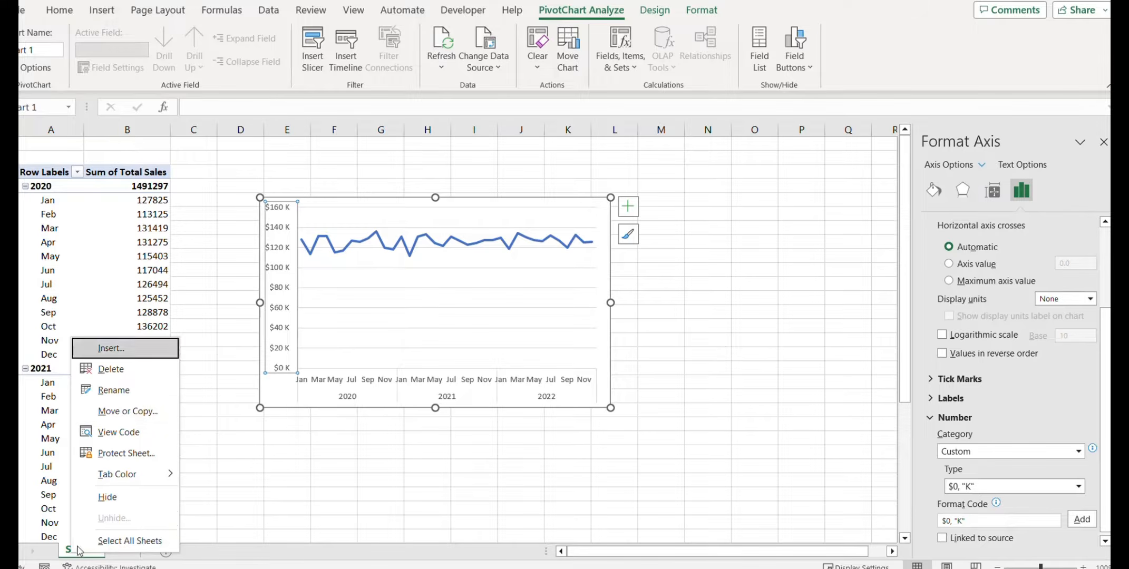
click(124, 390)
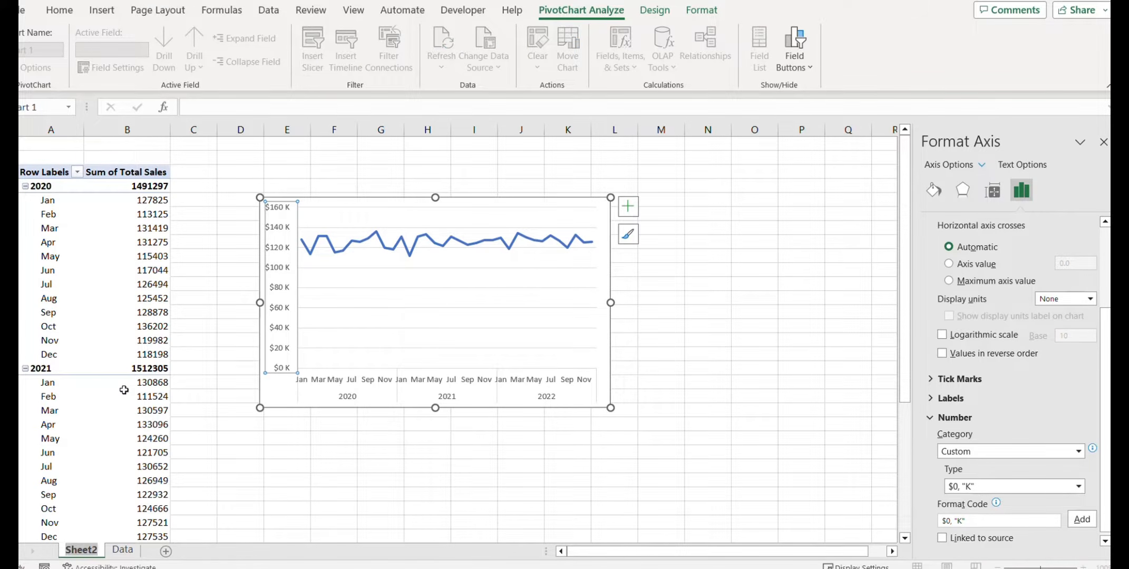
text(Saales)
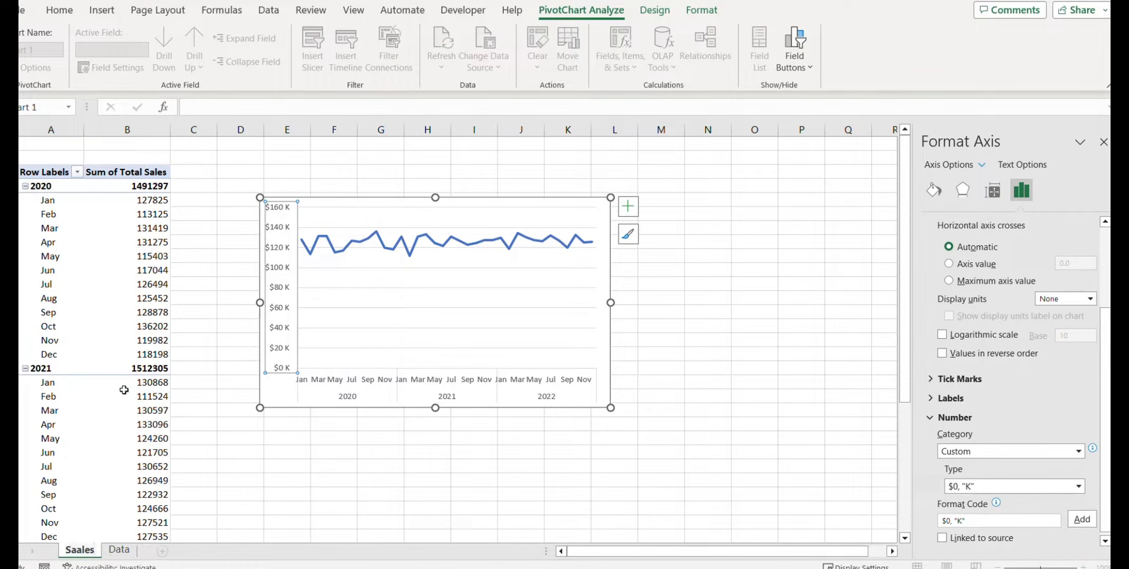
key(BackSpace)
key(BackSpace)
key(BackSpace)
key(BackSpace)
text(les Line Chart)
key(Return)
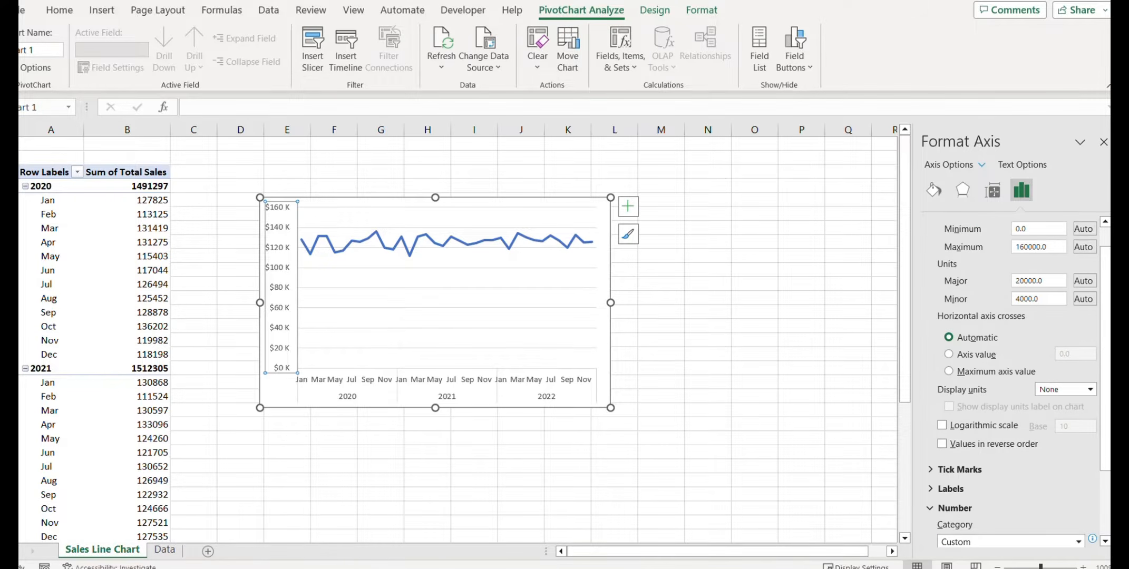
click(279, 392)
Create another PivotTable from the sales table on the Data sheet, placed on a new worksheet.
click(164, 550)
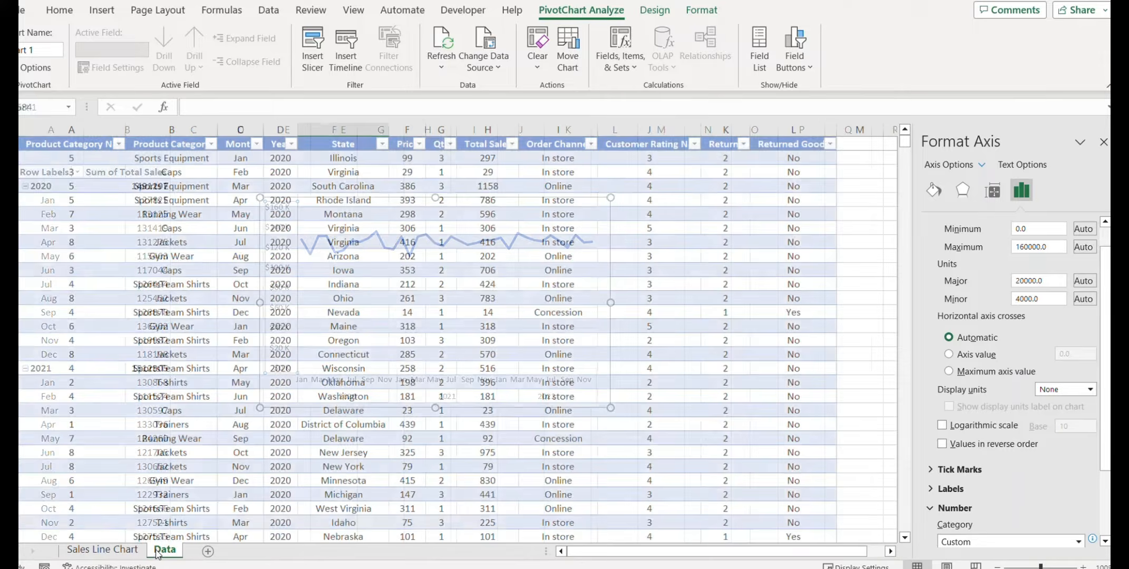
click(225, 239)
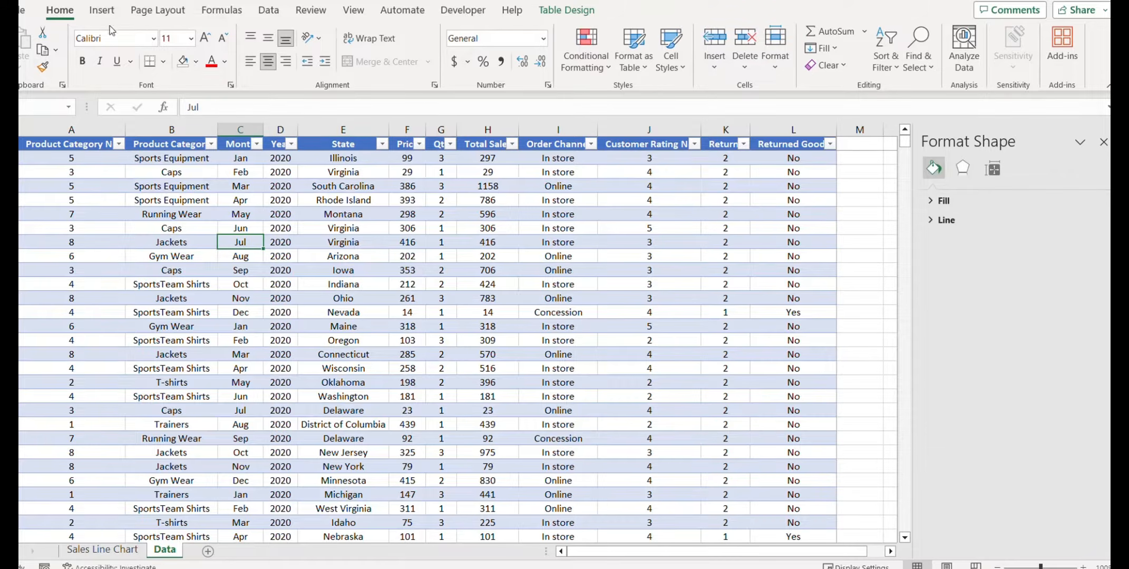
click(102, 11)
click(24, 66)
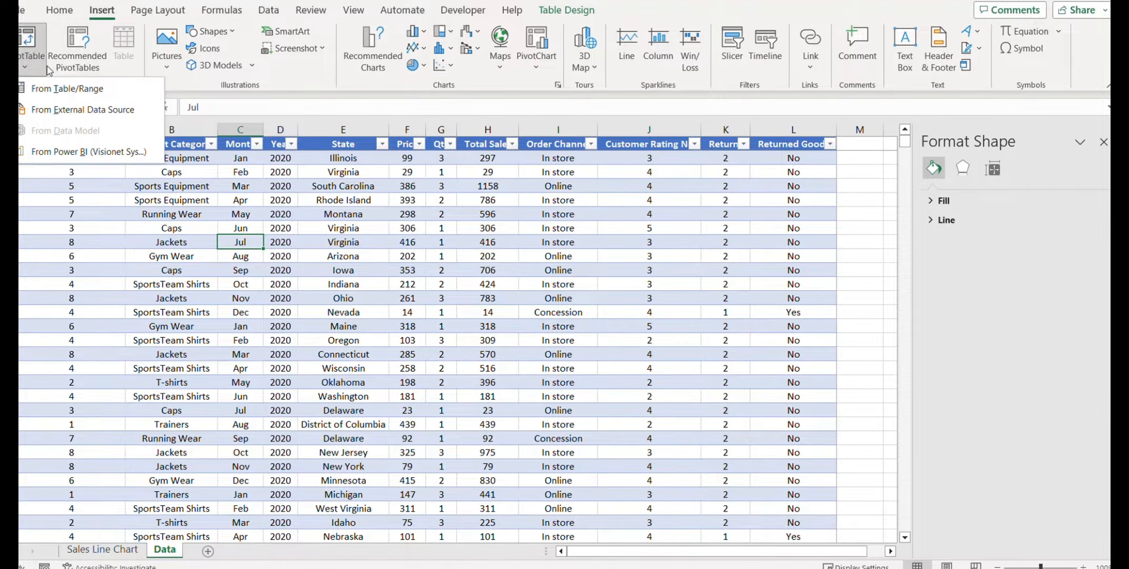
click(82, 90)
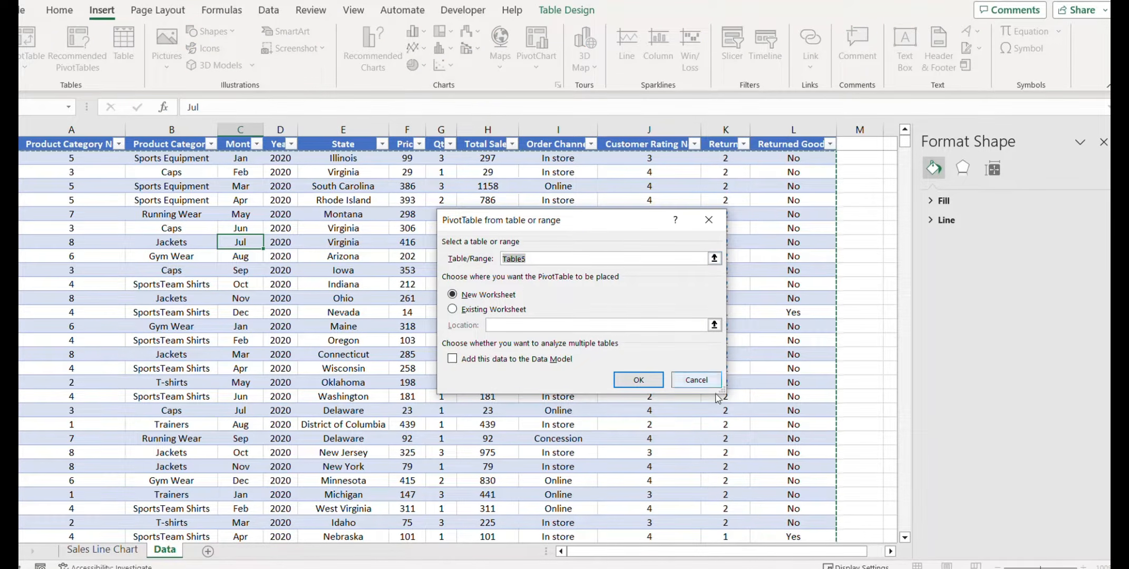
click(644, 379)
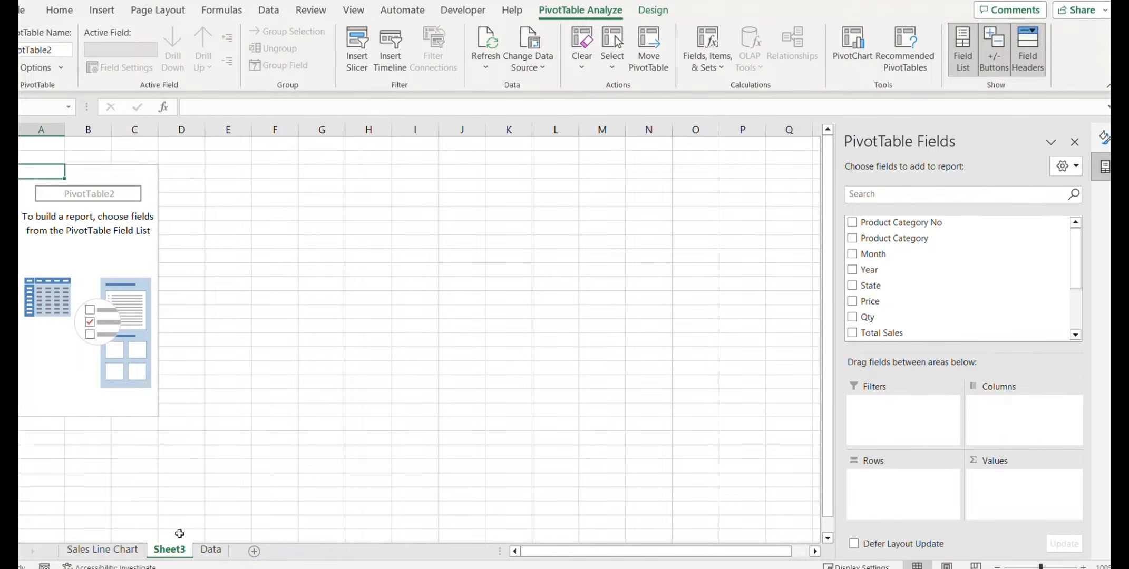
Rename the new PivotTable's worksheet as Sales Area Chart.
right_click(186, 560)
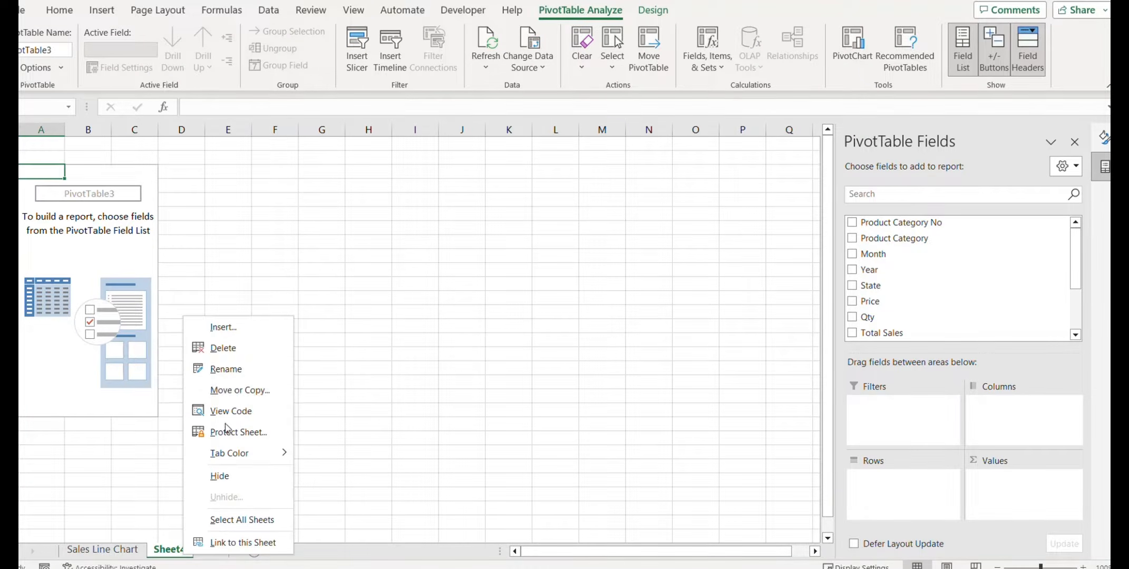
click(233, 368)
text(Sales)
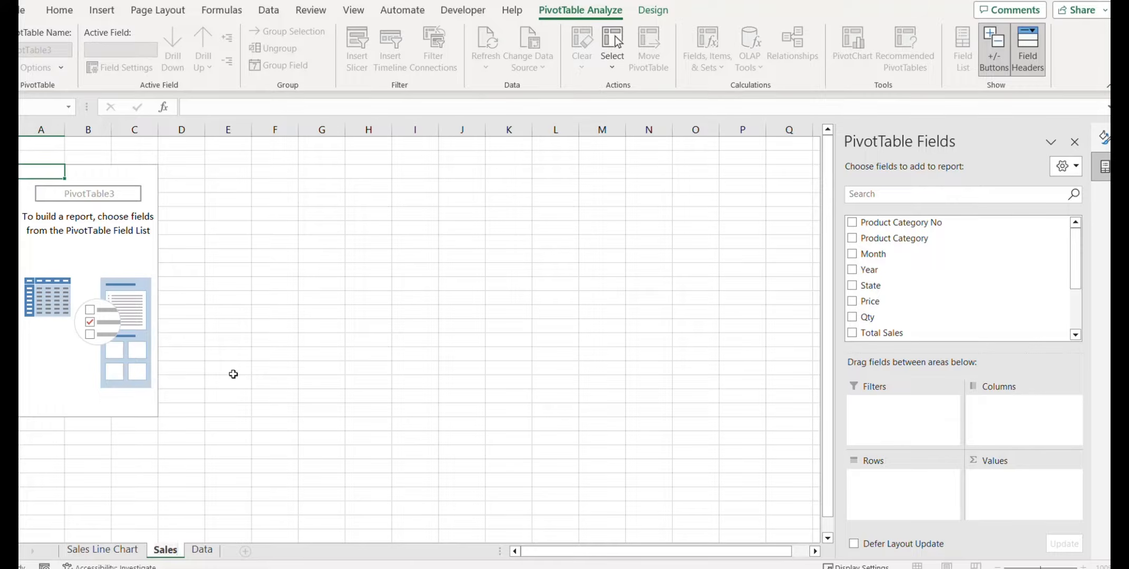
text( Area)
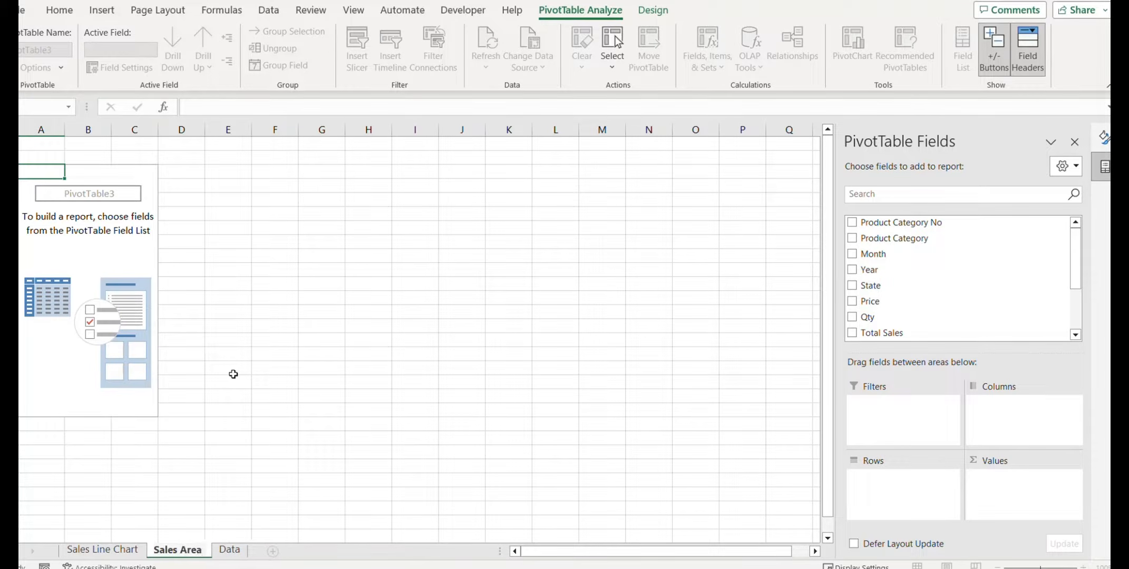
text( Chart)
key(Return)
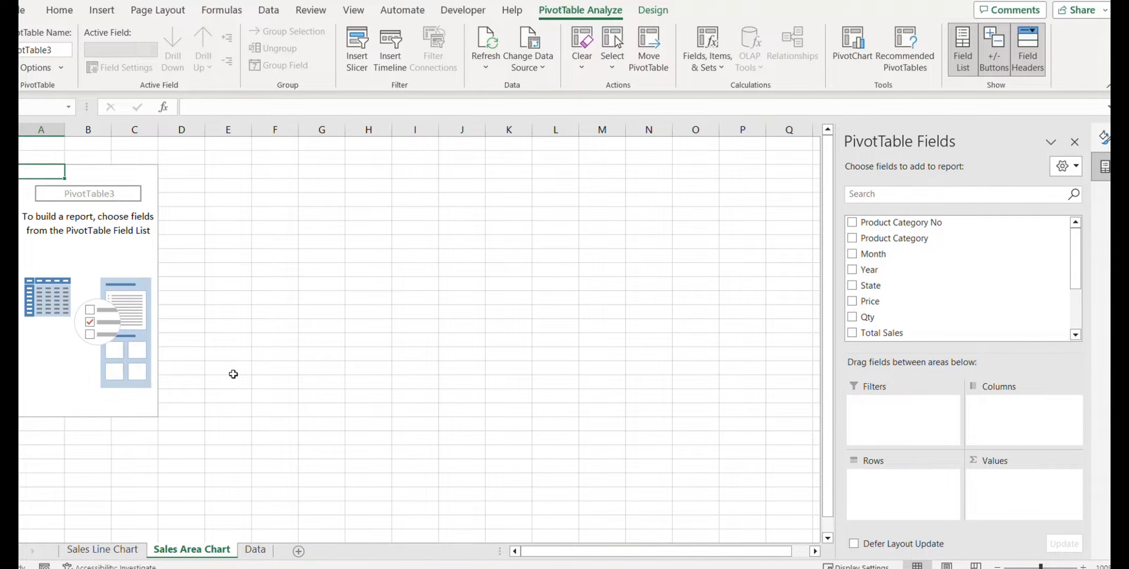
Build the PivotTable with the sum of Total Sales as values and State as rows, sorted from largest to smallest sales.
scroll(938, 301, down, 2)
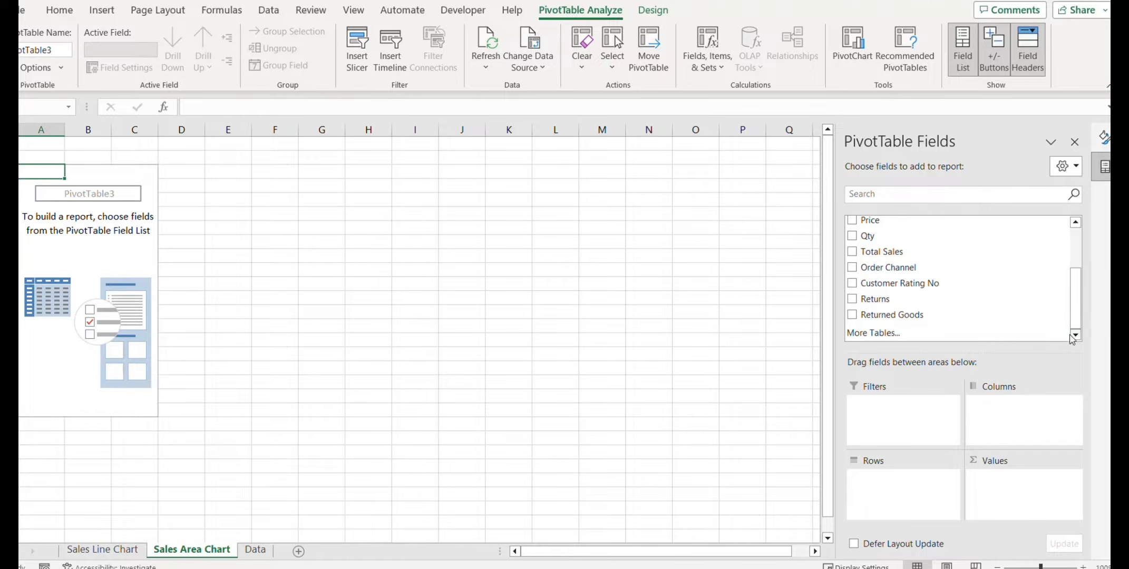
drag(892, 252, 1015, 490)
scroll(1075, 295, up, 2)
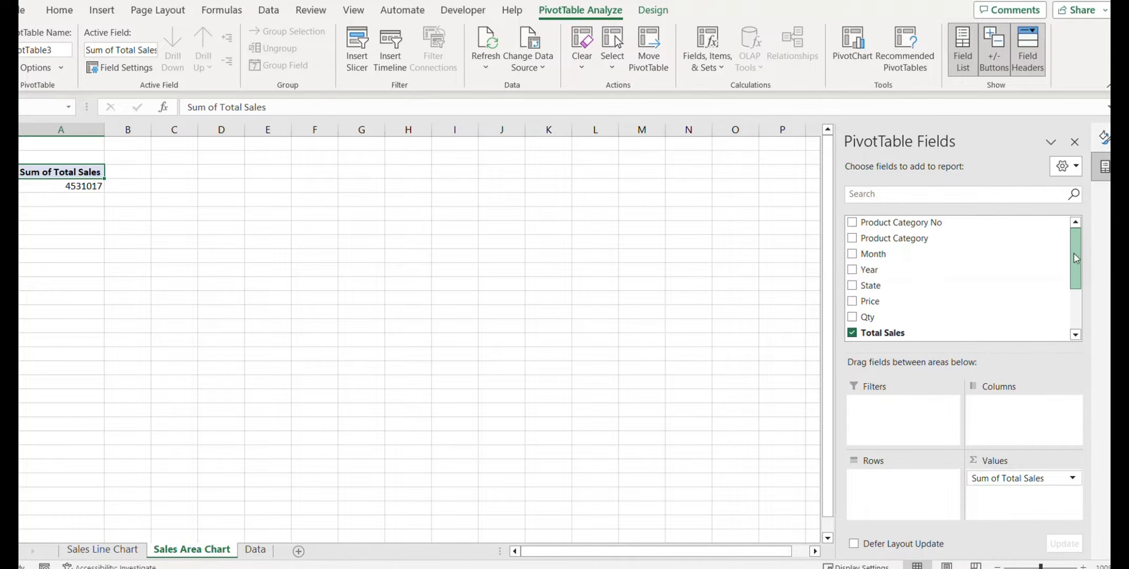
drag(902, 287, 918, 490)
click(158, 201)
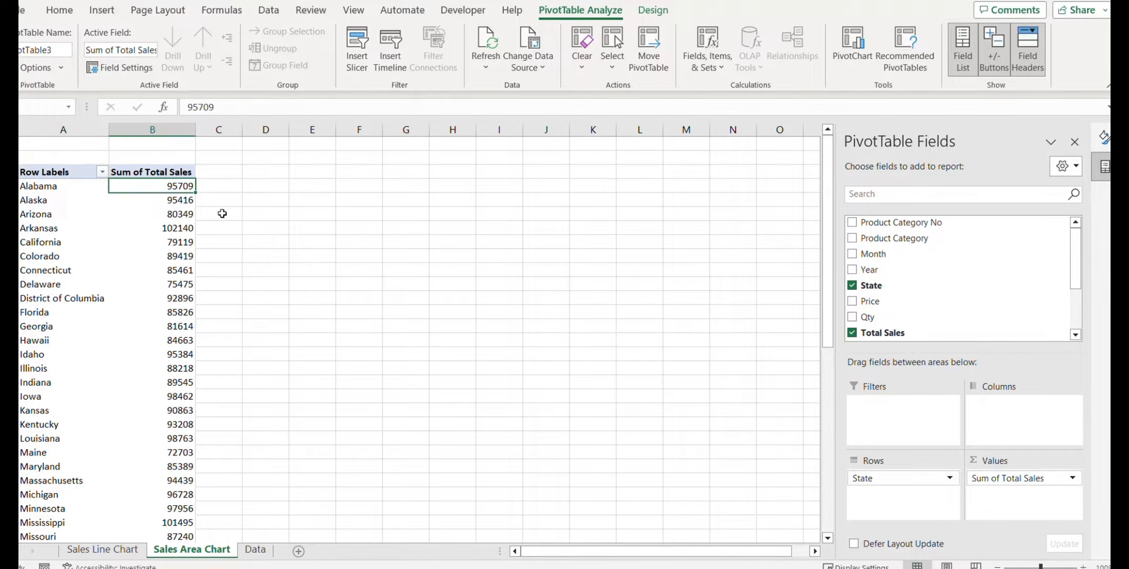
right_click(162, 205)
mouse_move(213, 323)
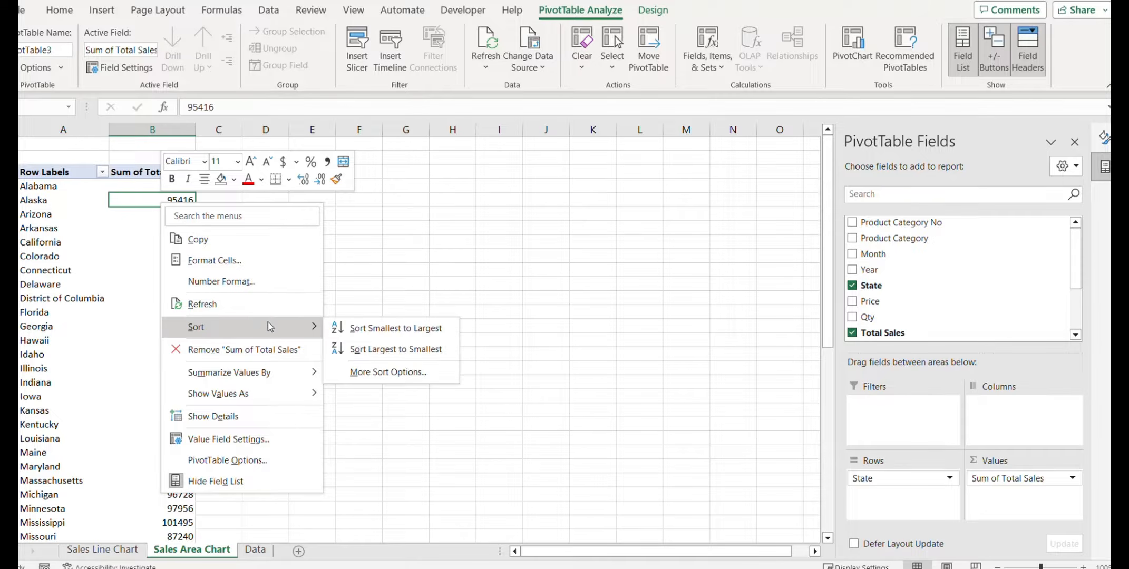
click(364, 350)
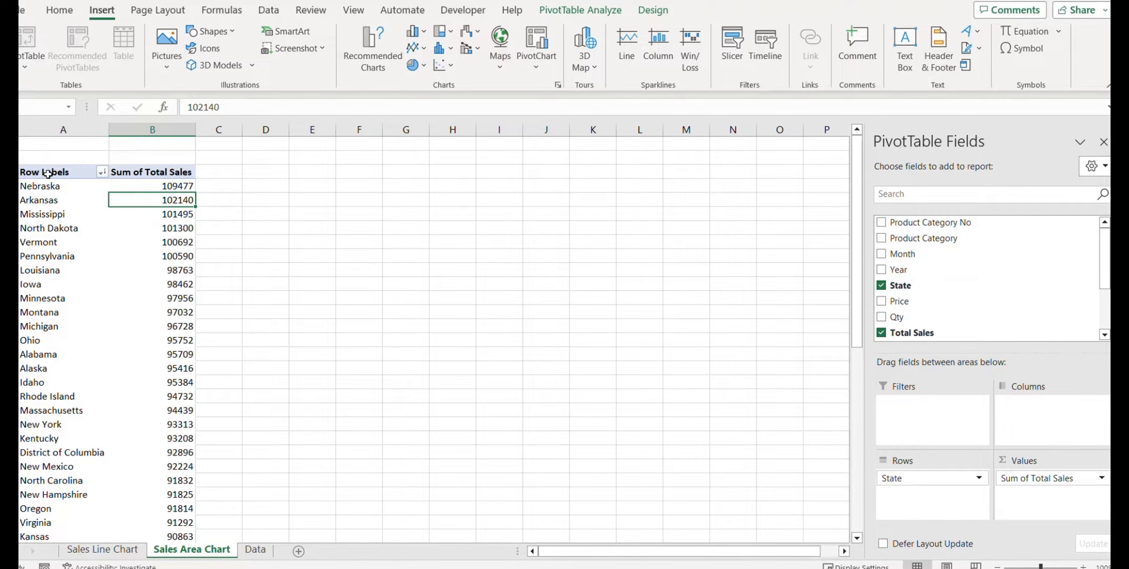
Copy the state sales PivotTable, paste it as values starting at D3, and autofit columns D and E.
drag(47, 174, 138, 383)
click(137, 313)
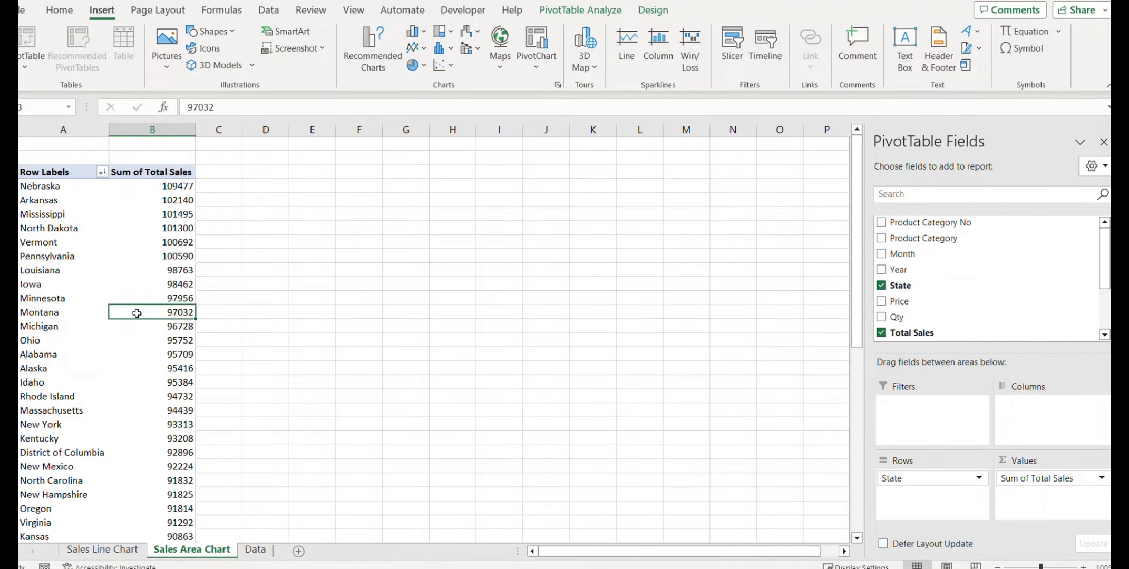
key(Left)
key(ctrl+Up)
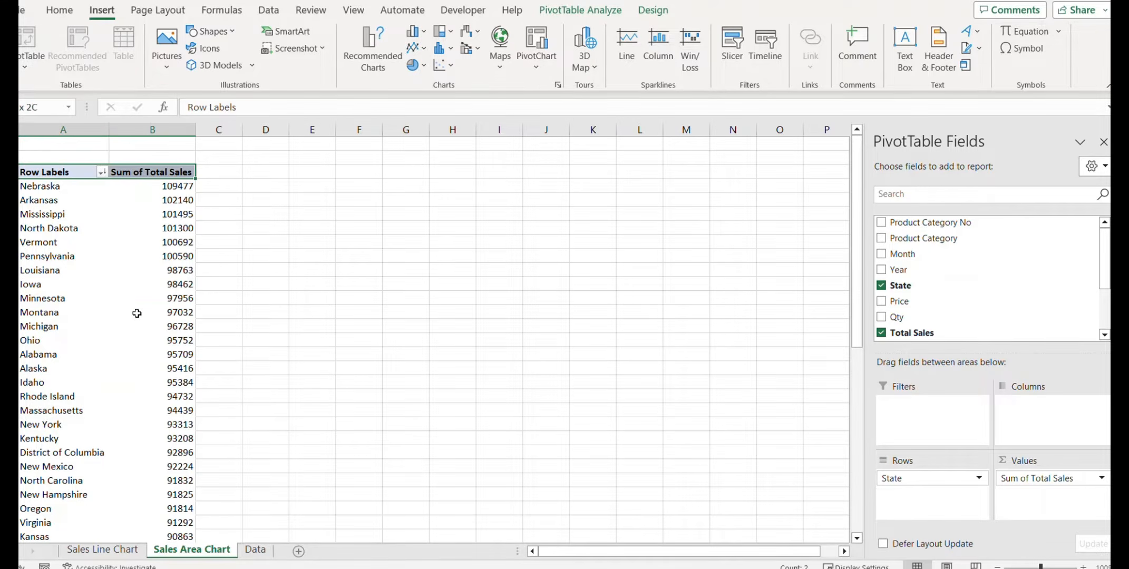
key(ctrl+shift+Down)
key(ctrl+c)
key(ctrl+Home)
key(Right)
key(Right)
key(Down)
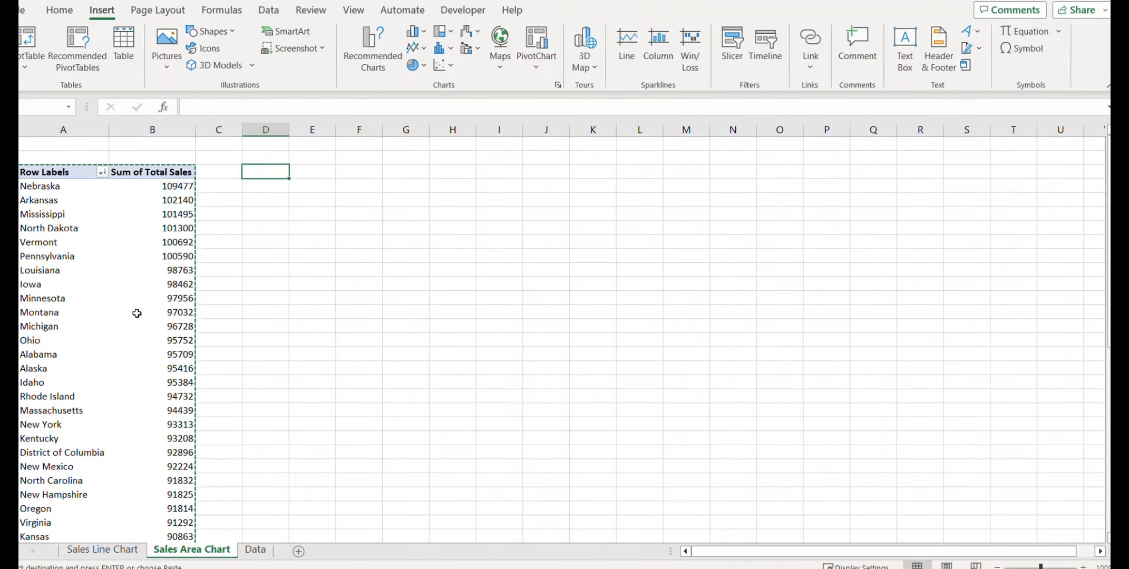
key(ctrl+alt+v)
key(v)
key(Return)
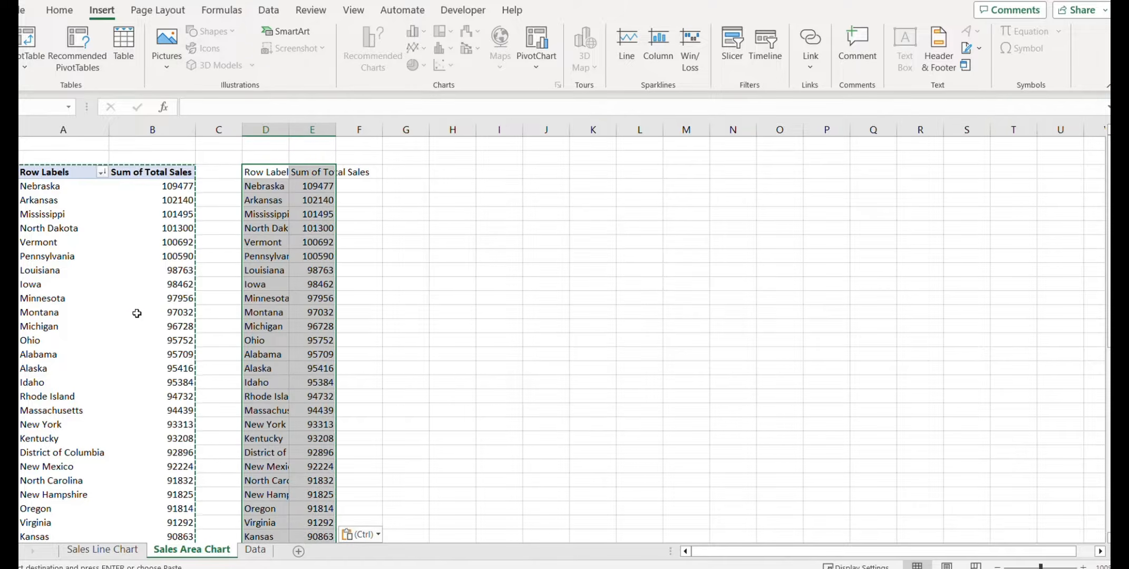
double_click(332, 127)
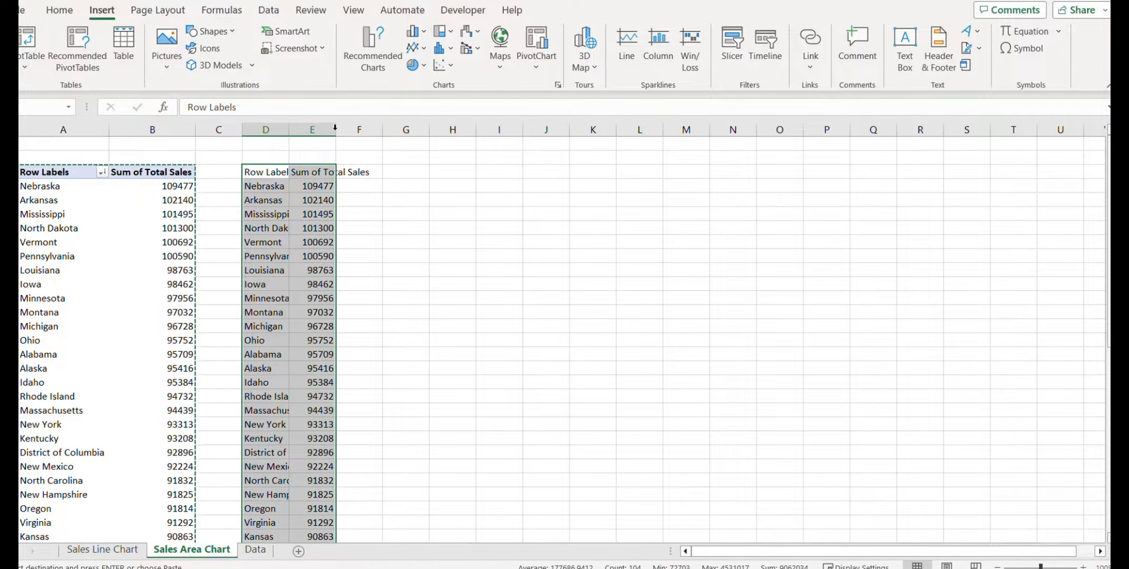
double_click(289, 128)
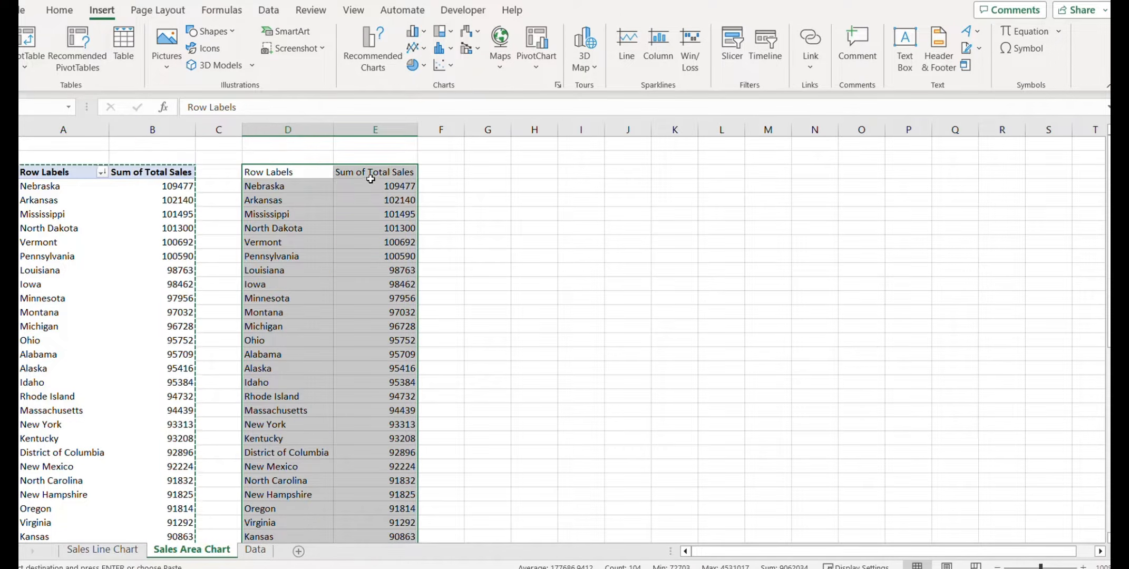
Insert a filled map chart from the pasted state sales values and move it beside the table.
click(499, 45)
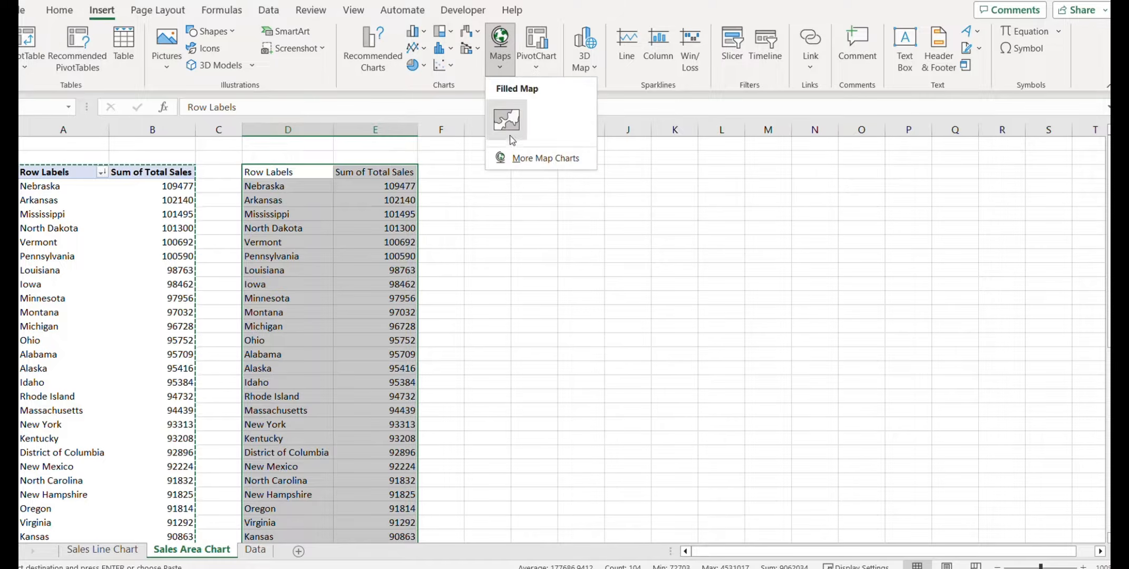
click(504, 117)
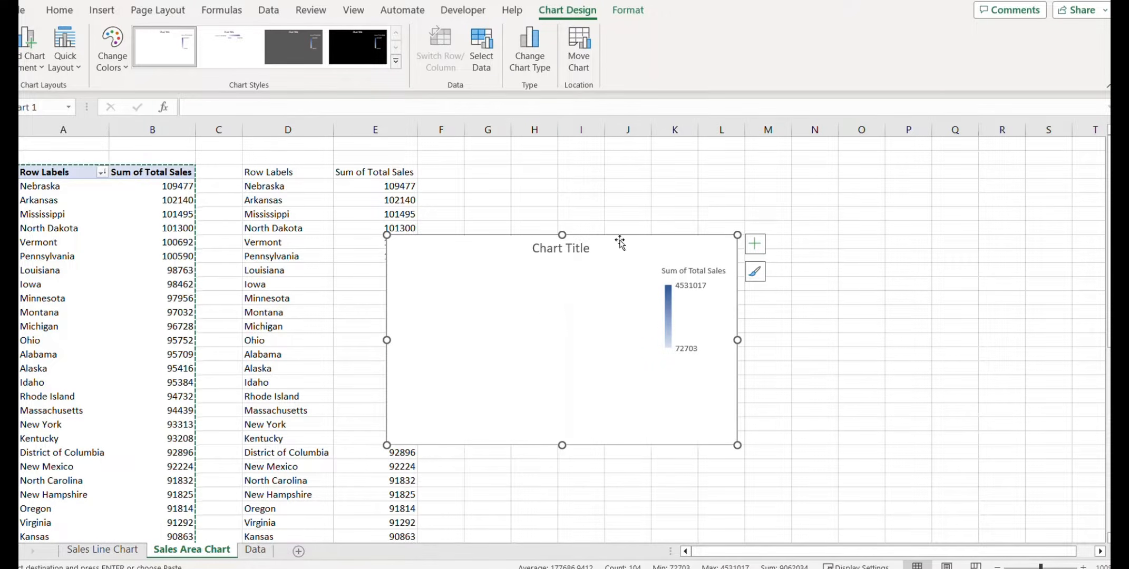
drag(620, 241, 671, 228)
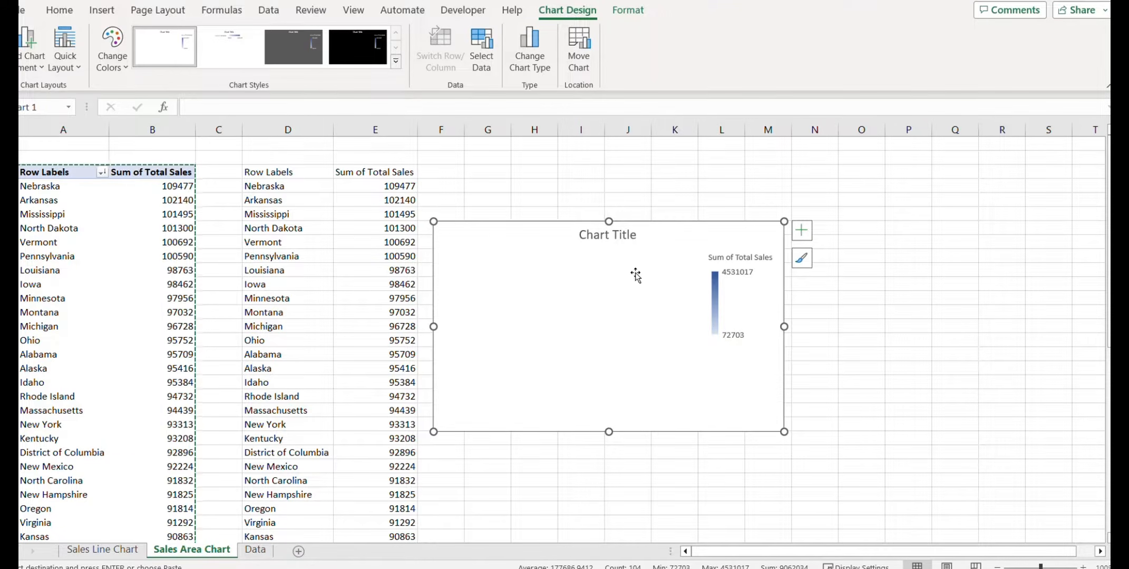
Delete the map chart's title and legend, and move the map over the lower rows of the pasted table.
click(625, 238)
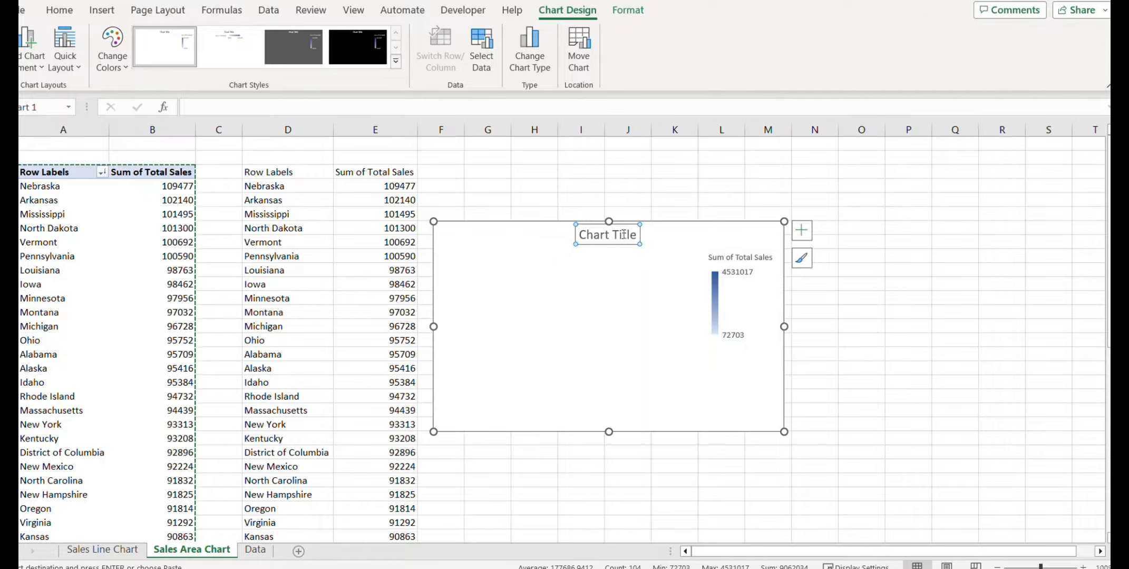
key(Delete)
click(762, 238)
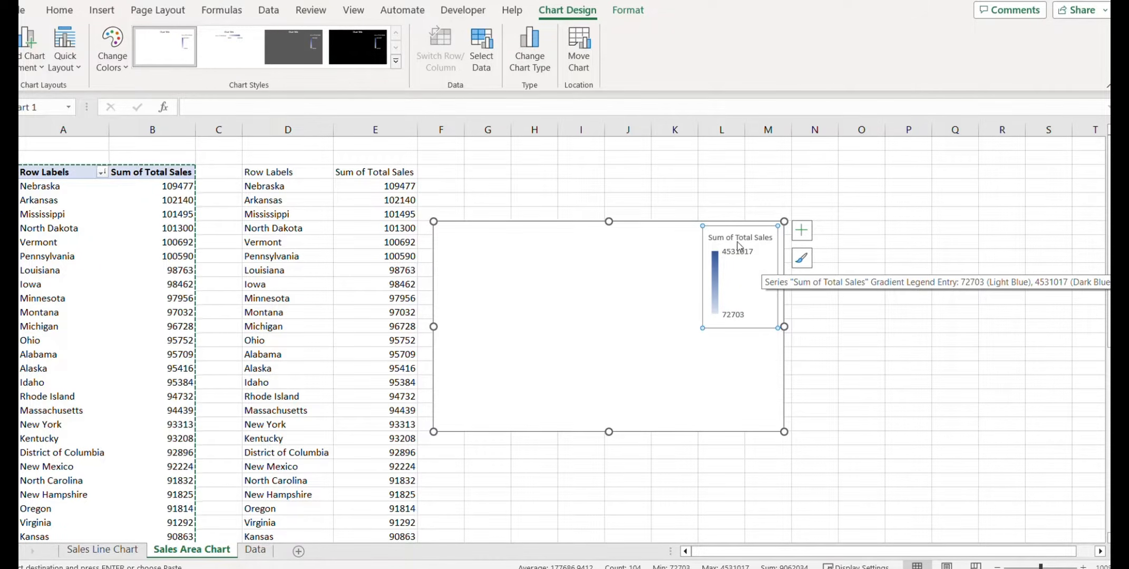
key(Delete)
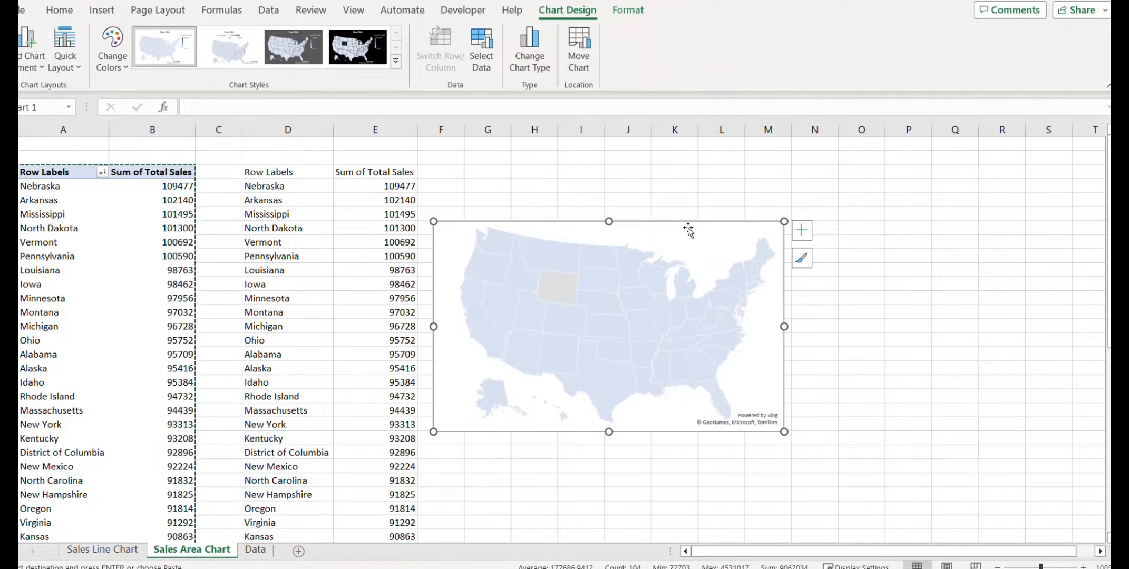
drag(701, 222, 467, 303)
click(462, 294)
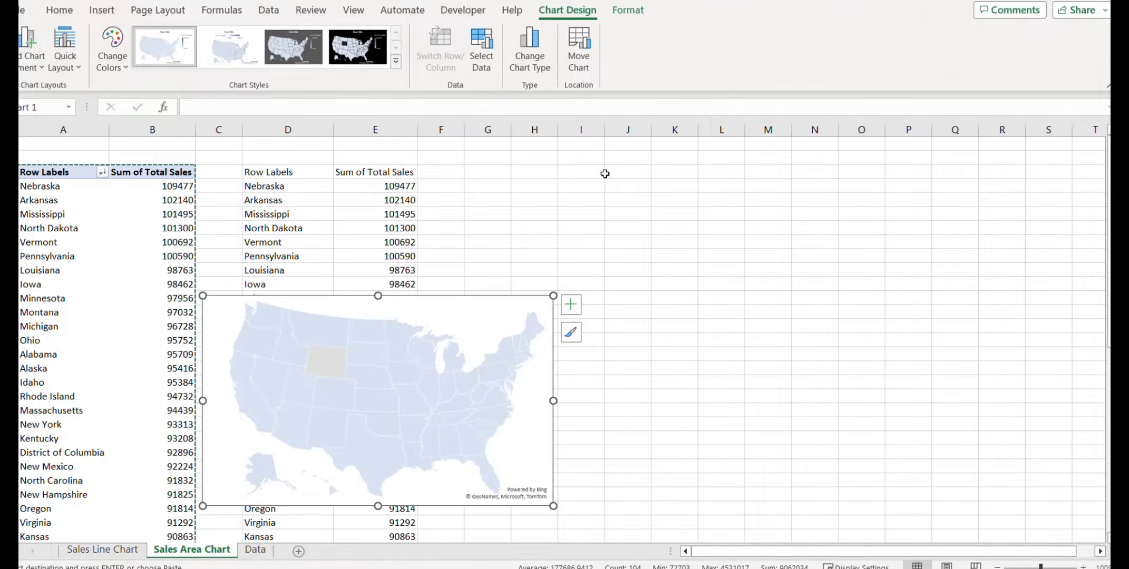
Enter the heading Top Performing Stores in J2, the column headers Rank, Store and Sales below it, and 1 as the first rank.
click(616, 158)
text(Top Performing Stores)
key(Return)
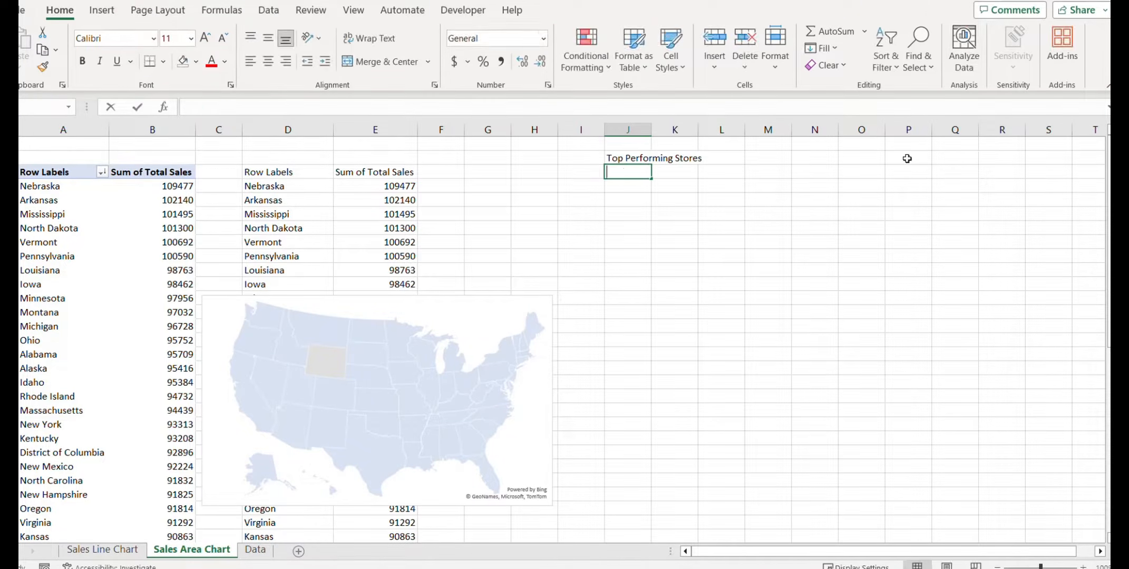
text(Rank)
key(Tab)
text(Store)
key(Tab)
text(Sales 1)
key(Return)
Continue the Rank column with 2, 3, 4 and 5 in cells J5 to J8.
text(2)
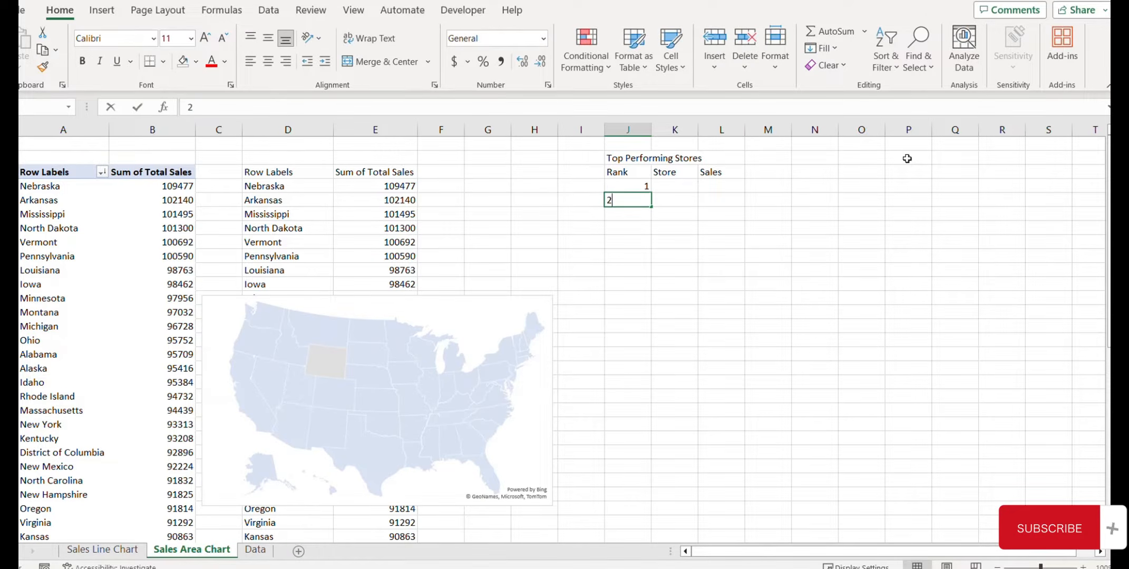
key(Return)
text(3)
key(Return)
text(4)
key(Return)
text(5)
key(Return)
Link the first Store cell, K4, to the top state name with the formula =D4.
key(Up)
key(Up)
key(Up)
key(Up)
key(Up)
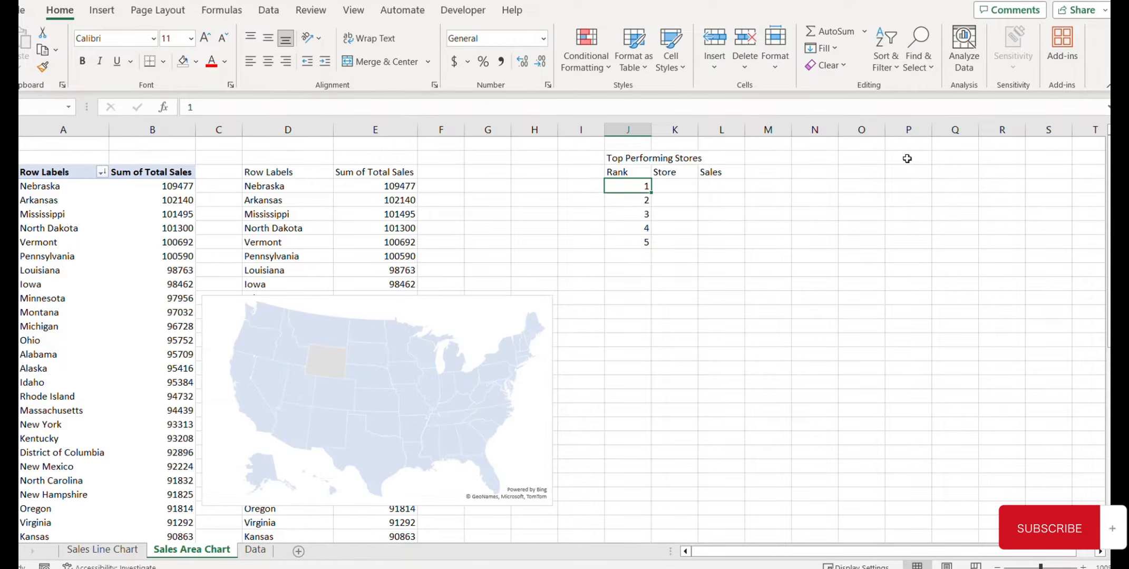
key(Right)
text(=)
key(Left)
key(Left)
key(Left)
key(Left)
key(Left)
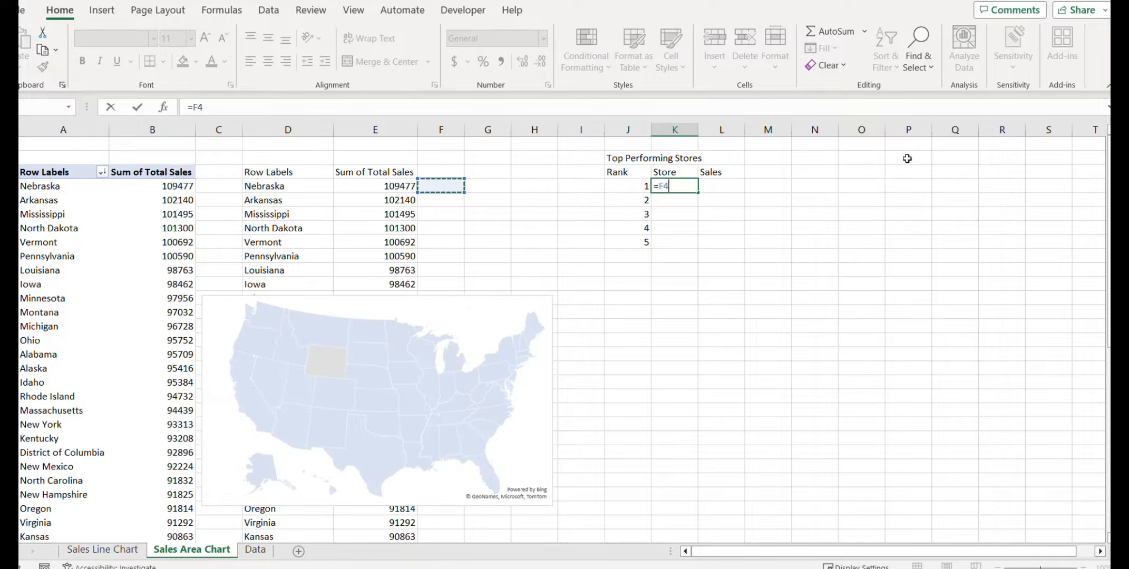
key(Left)
key(Left)
key(Tab)
Link the first Sales cell, L4, to the top state's sales with the formula =E4.
text(=)
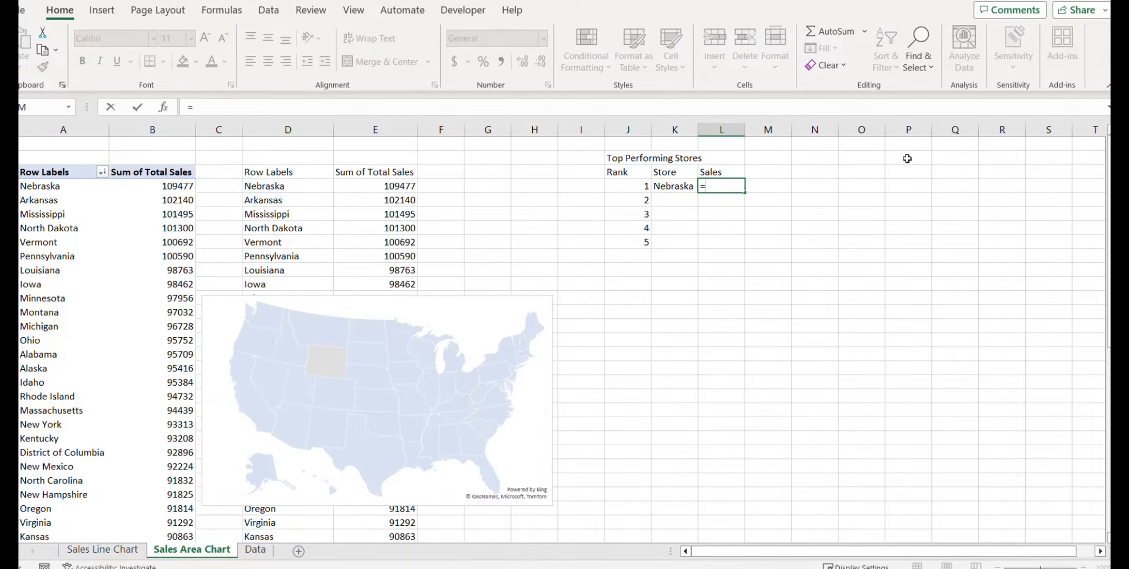
click(377, 186)
key(Return)
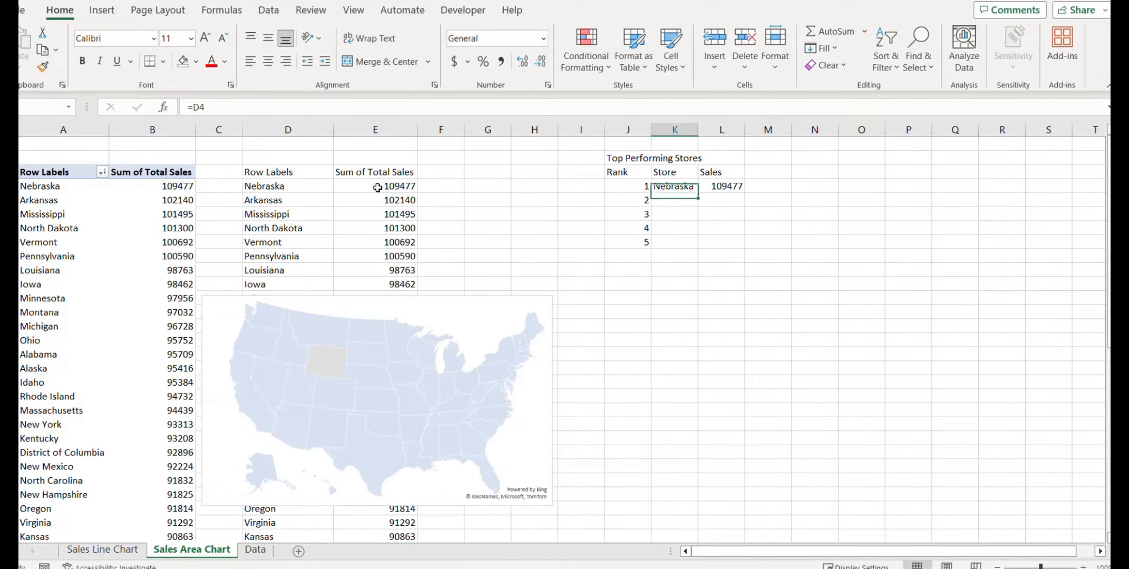
Fill the Store and Sales formulas down through K8:L8 for all five ranks.
key(Up)
key(shift+Right)
key(shift+Down)
key(shift+Down)
key(shift+Down)
key(shift+Down)
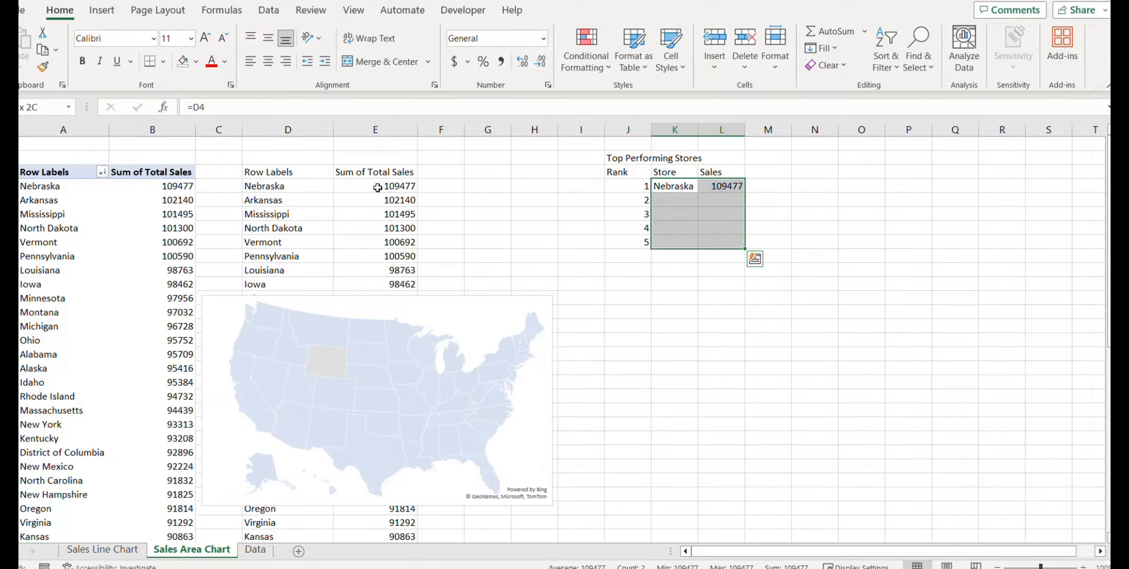
key(ctrl+d)
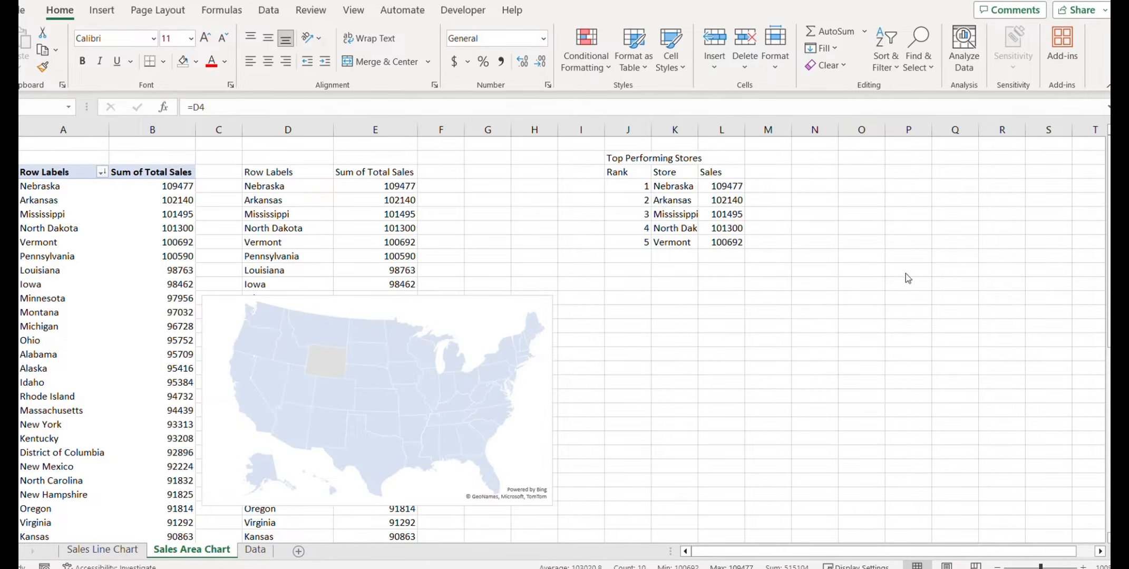
Apply a custom number format to the Sales values in L4:L8, showing thousands of dollars with one decimal and a K suffix, as in $109.5 K.
drag(725, 183, 726, 244)
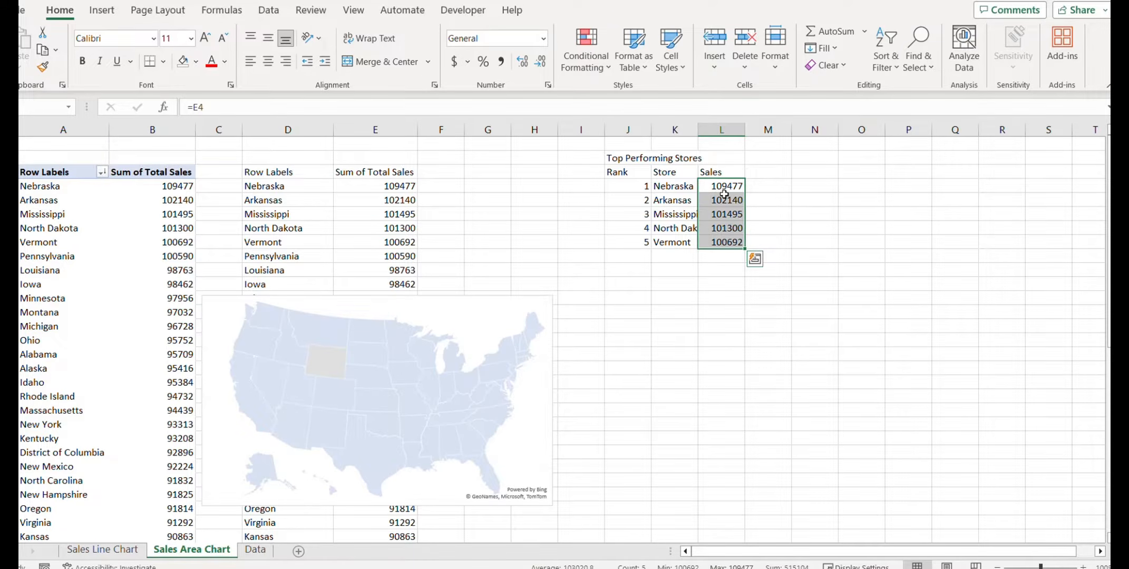
key(ctrl+1)
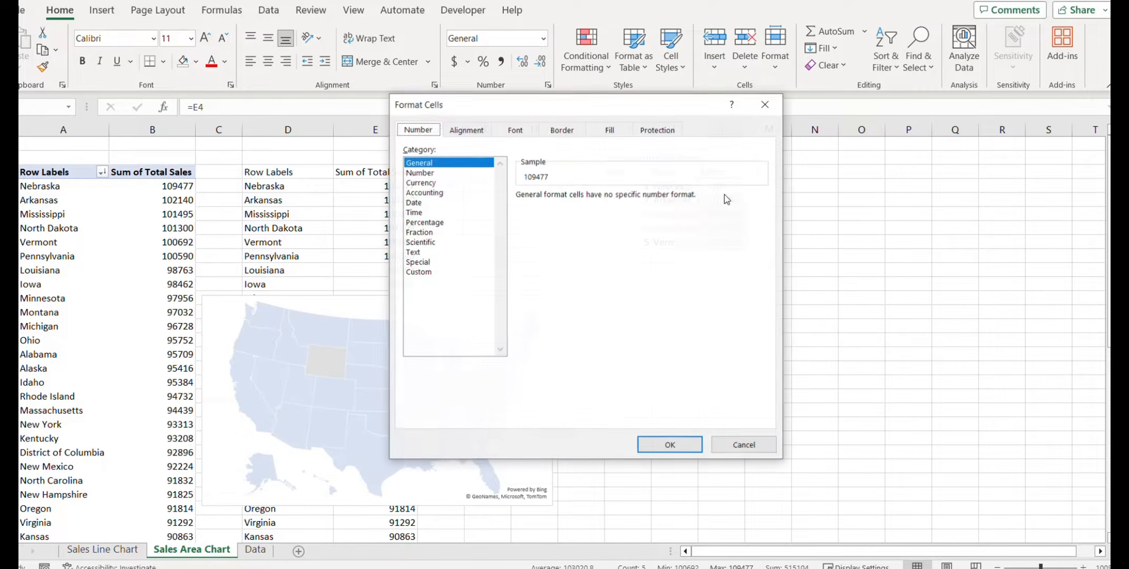
click(417, 272)
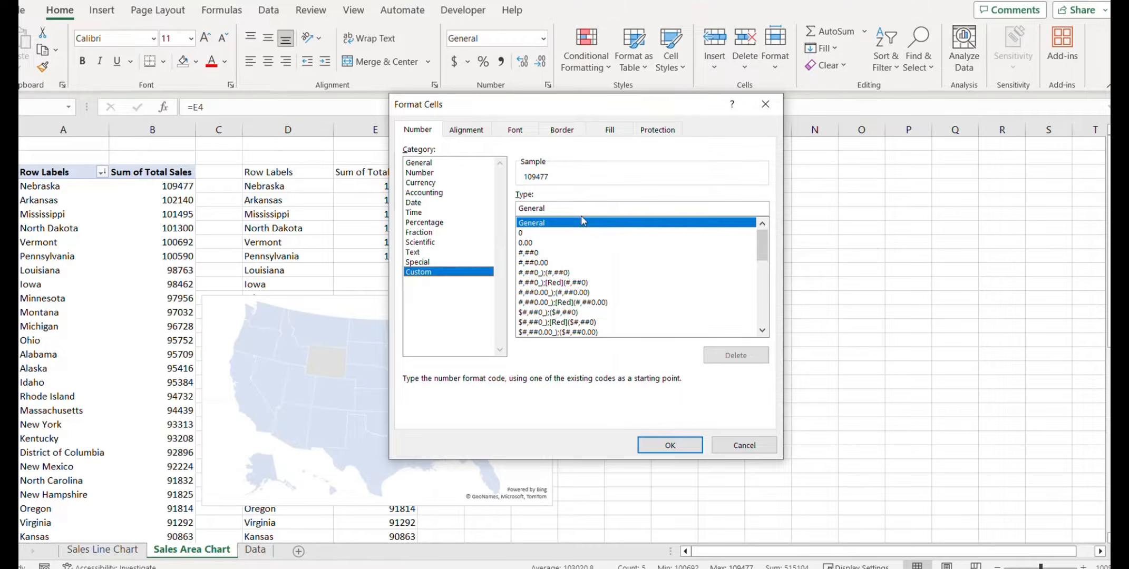
drag(575, 208, 490, 207)
text($)
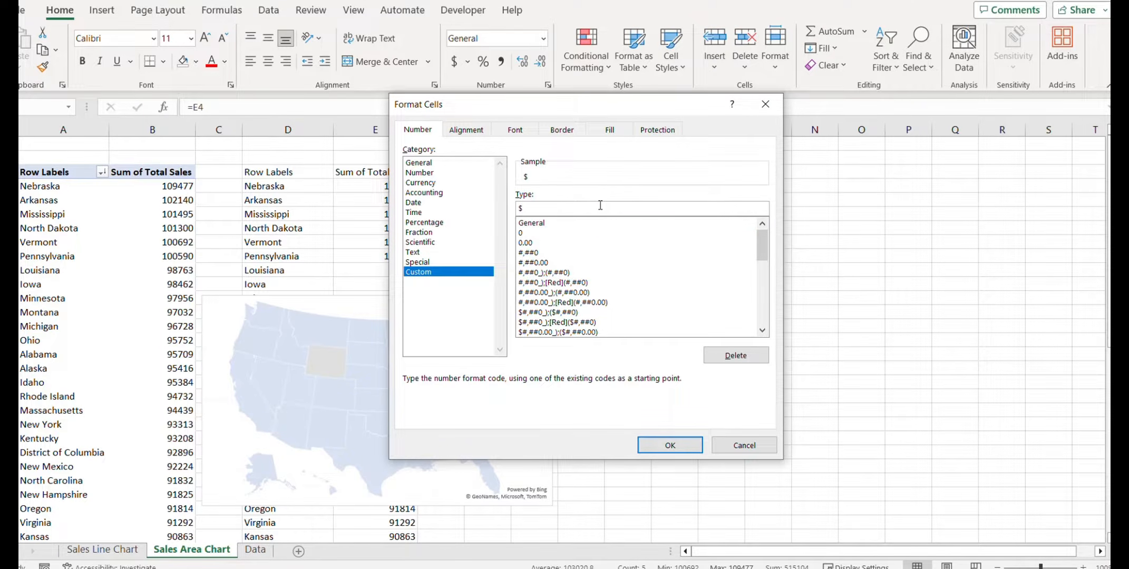
text(0)
text("K")
click(670, 445)
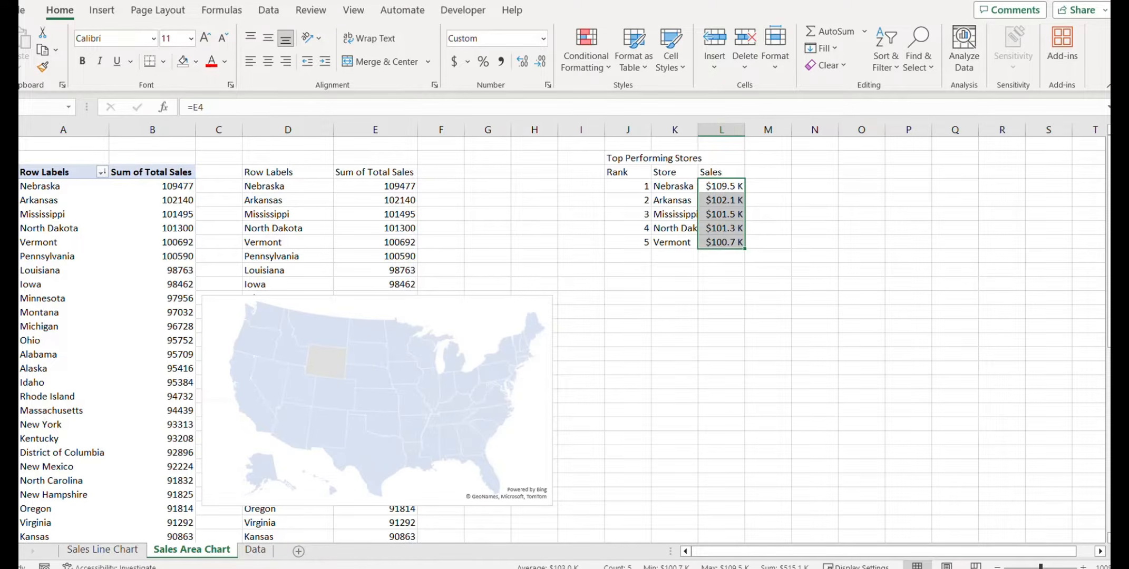
click(715, 323)
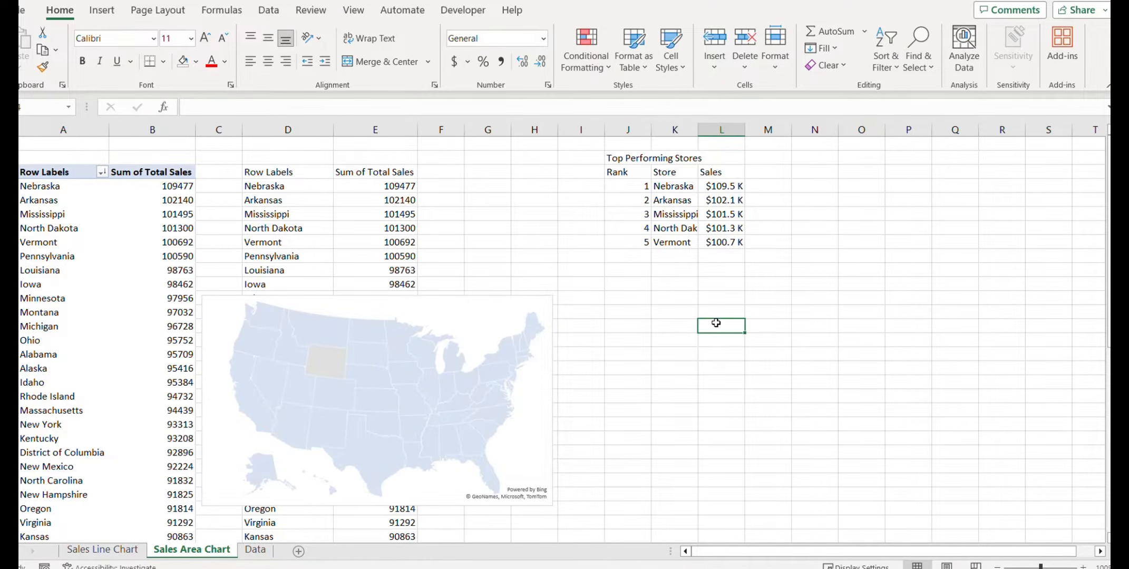
Create a PivotTable on a new worksheet from the table on the Data sheet.
click(255, 549)
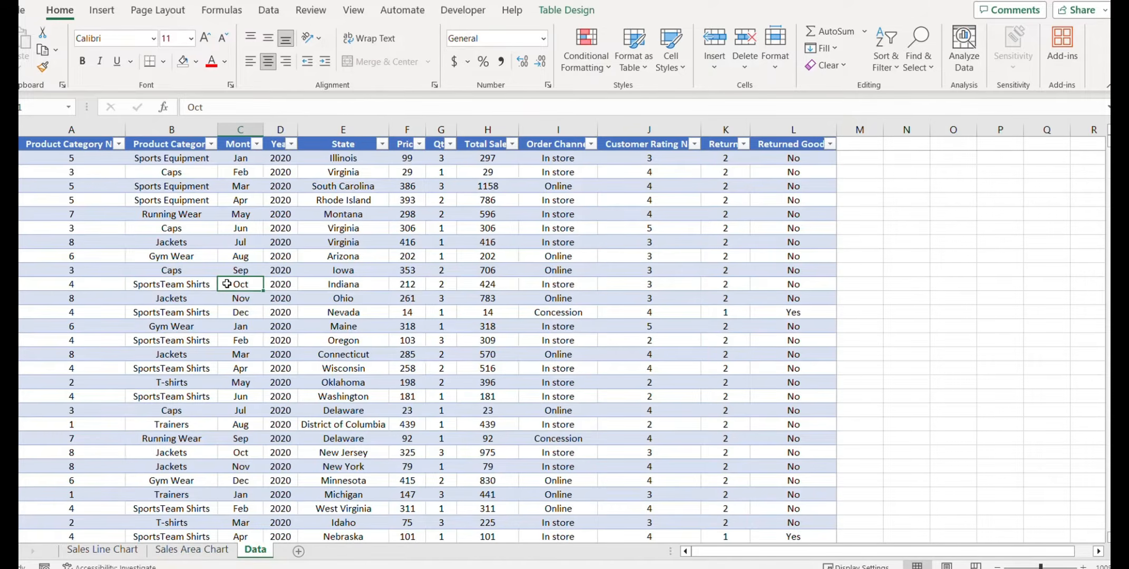
click(102, 10)
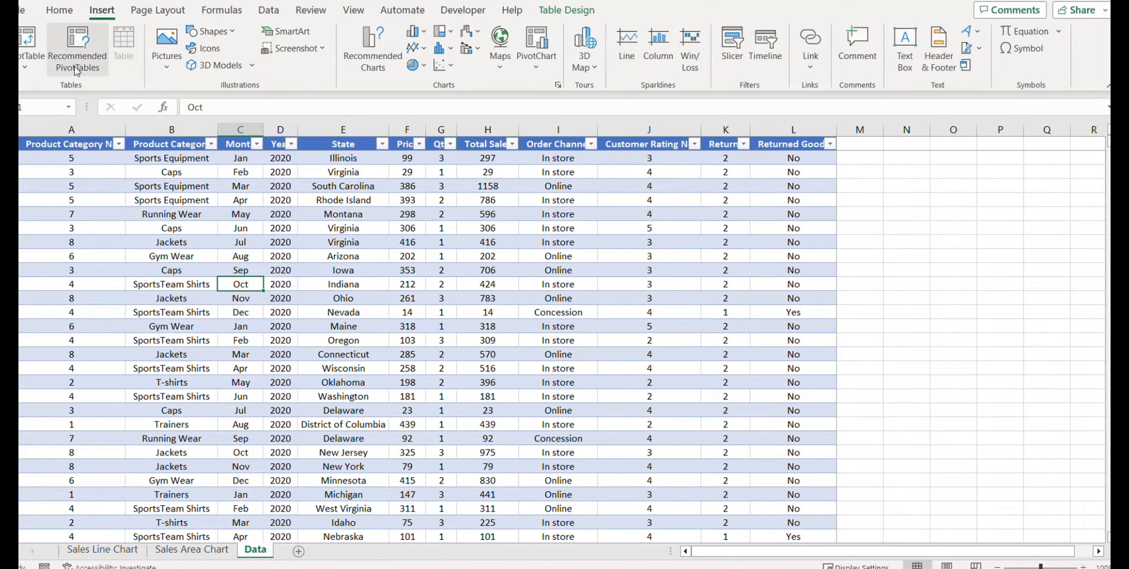
click(32, 47)
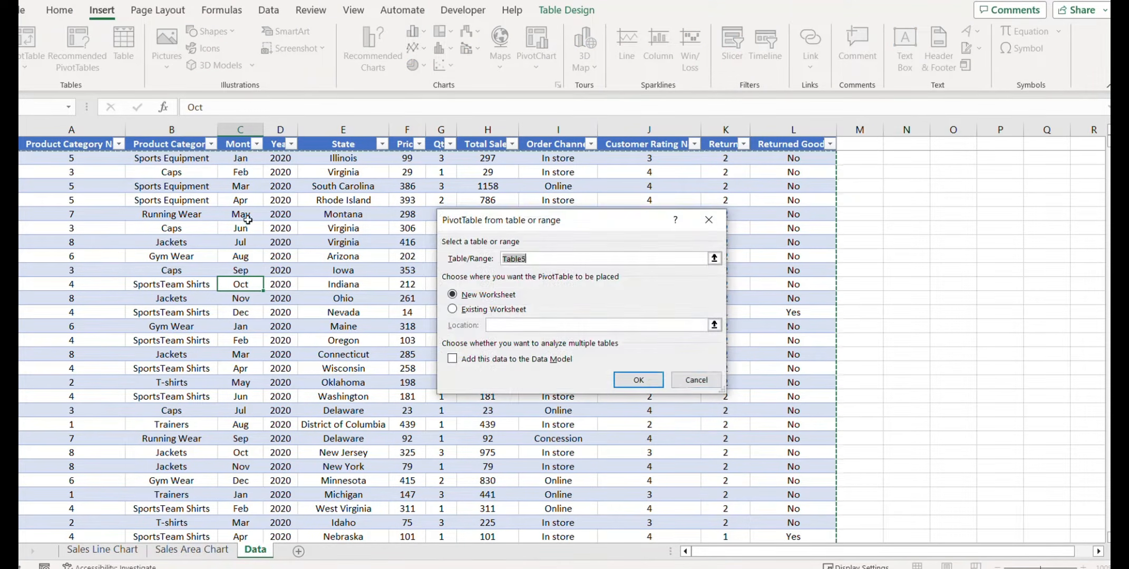
click(624, 377)
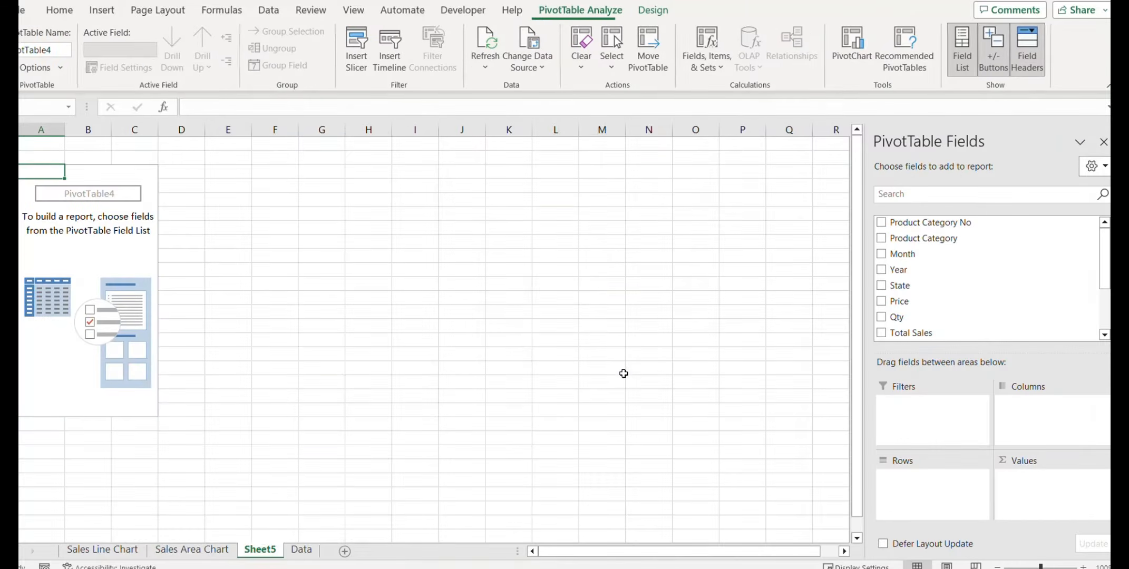
Rename the new PivotTable sheet as Customer Satisfaction Chart.
right_click(269, 553)
click(331, 365)
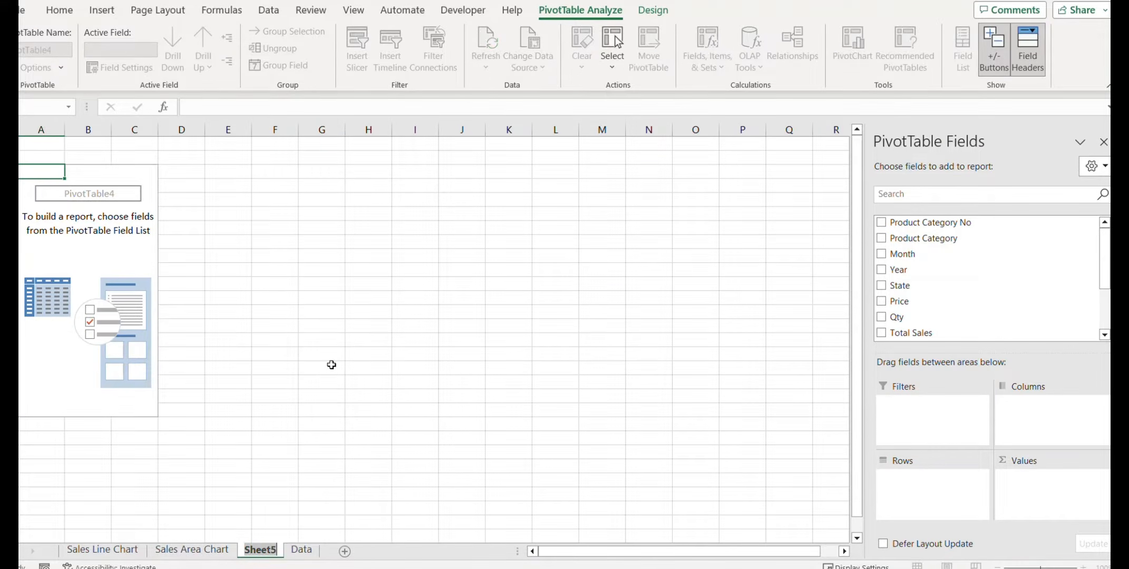
text(Customer)
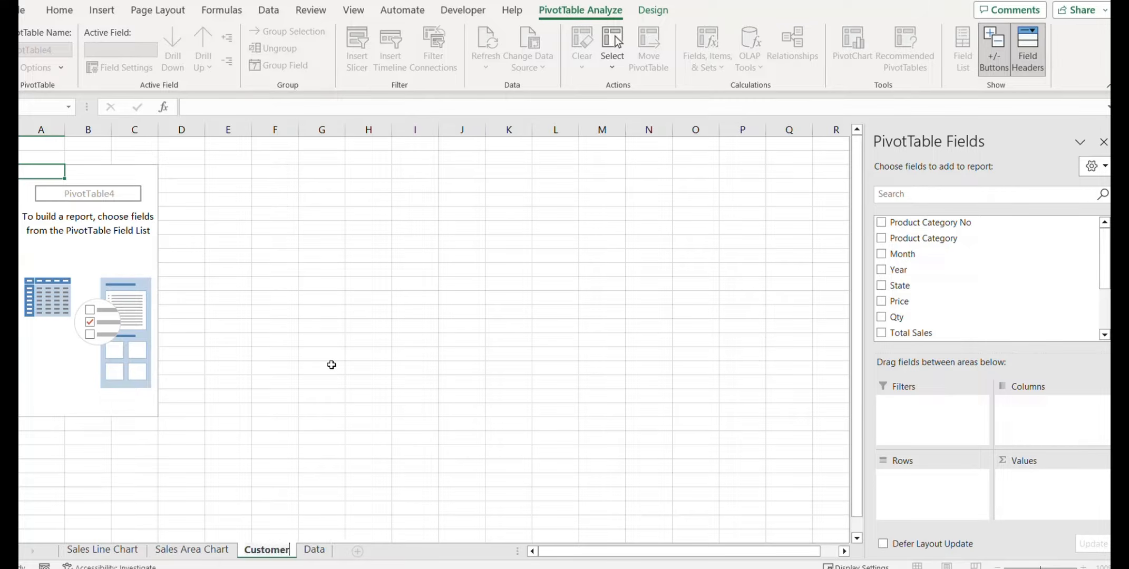
key(Return)
text(Satisfaction Cha)
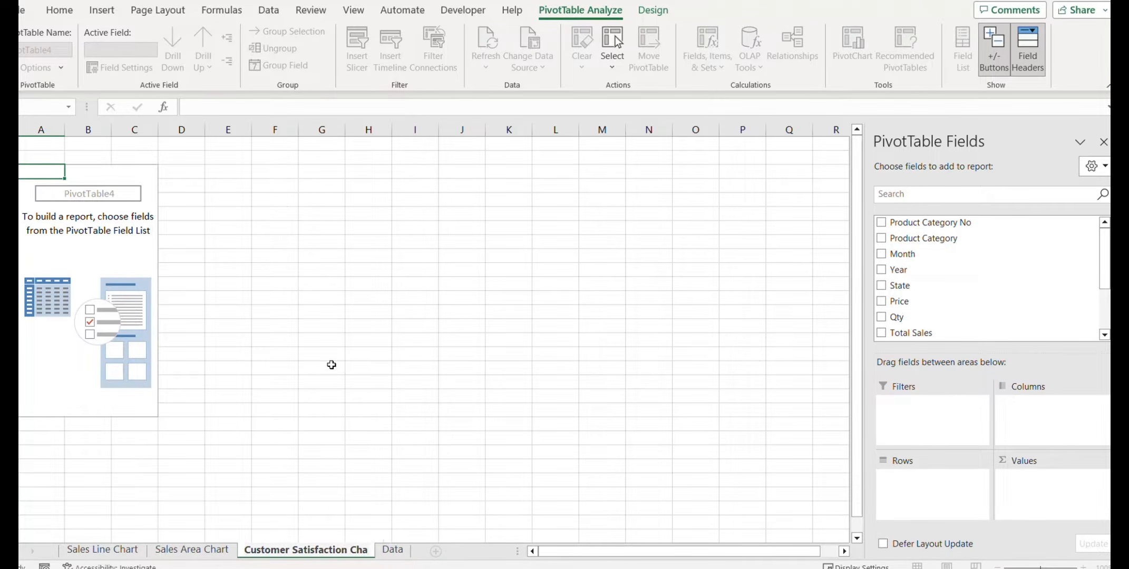
text(rt)
key(Return)
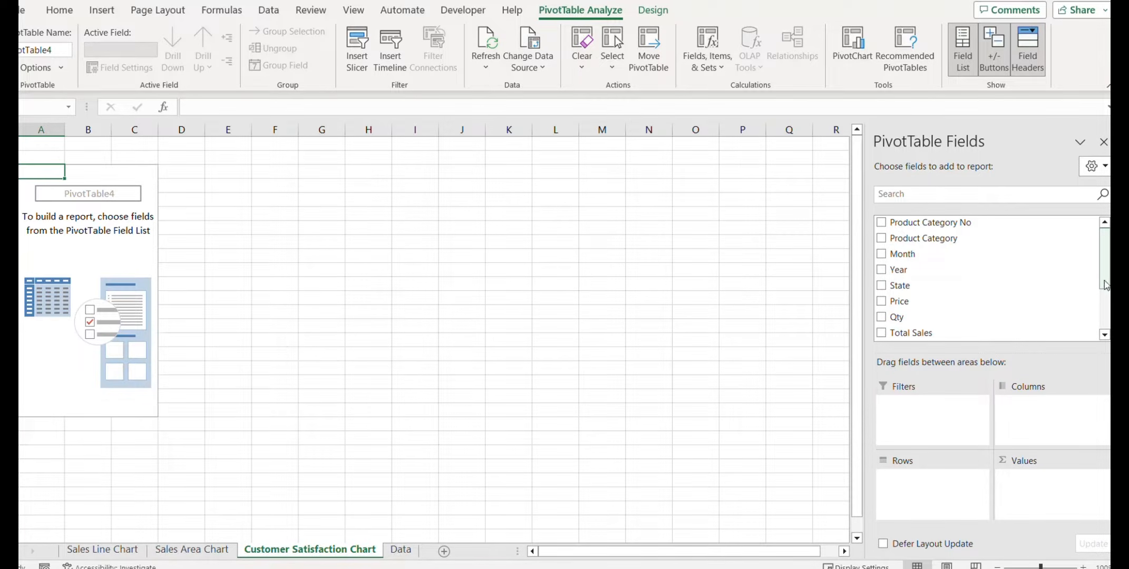
Add Customer Rating No as the PivotTable's values and Product Category as its rows.
scroll(1104, 285, down, 2)
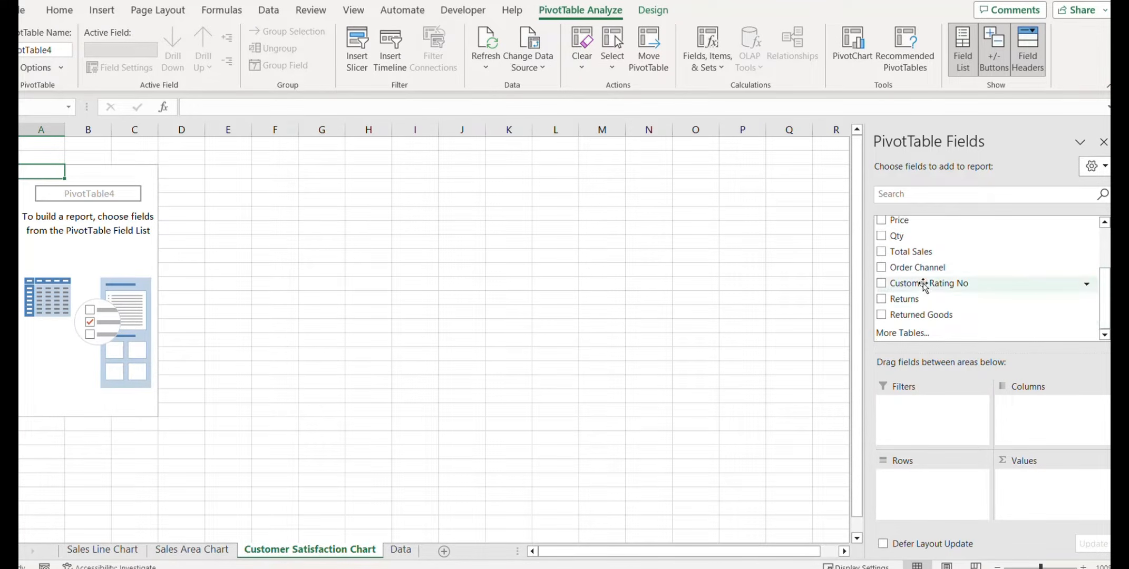
drag(923, 284, 1032, 493)
drag(1105, 306, 1107, 265)
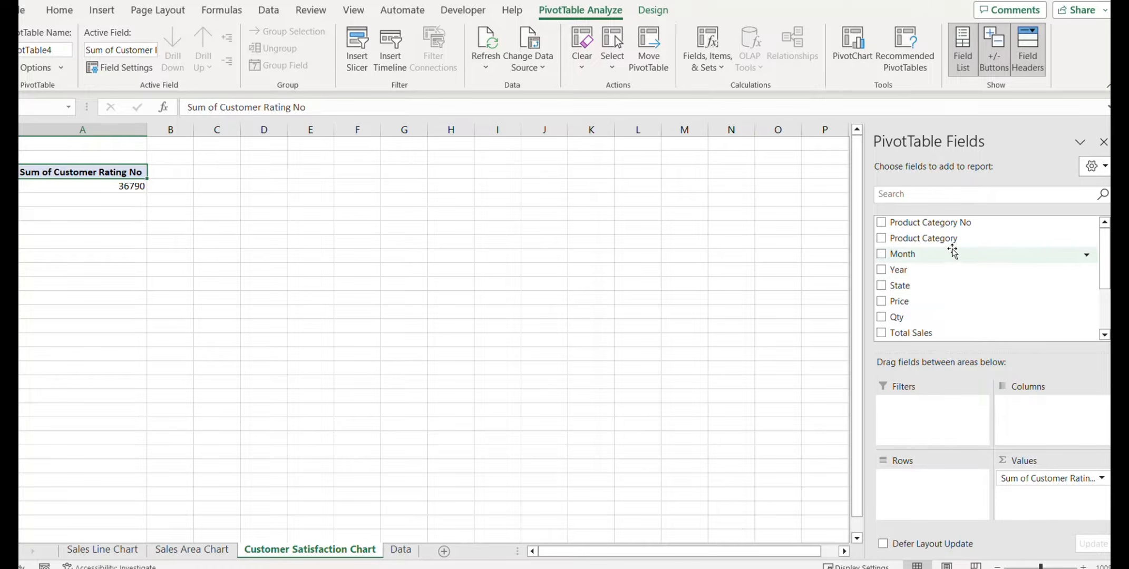
drag(948, 239, 938, 490)
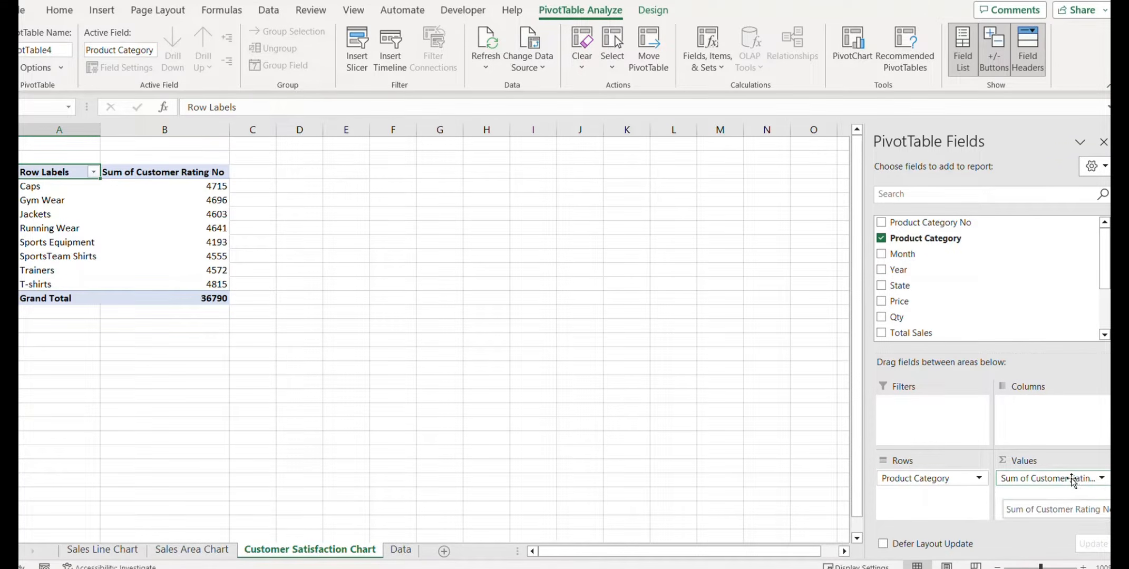
Summarize the Customer Rating No values by Average instead of Sum.
click(1067, 480)
click(1057, 463)
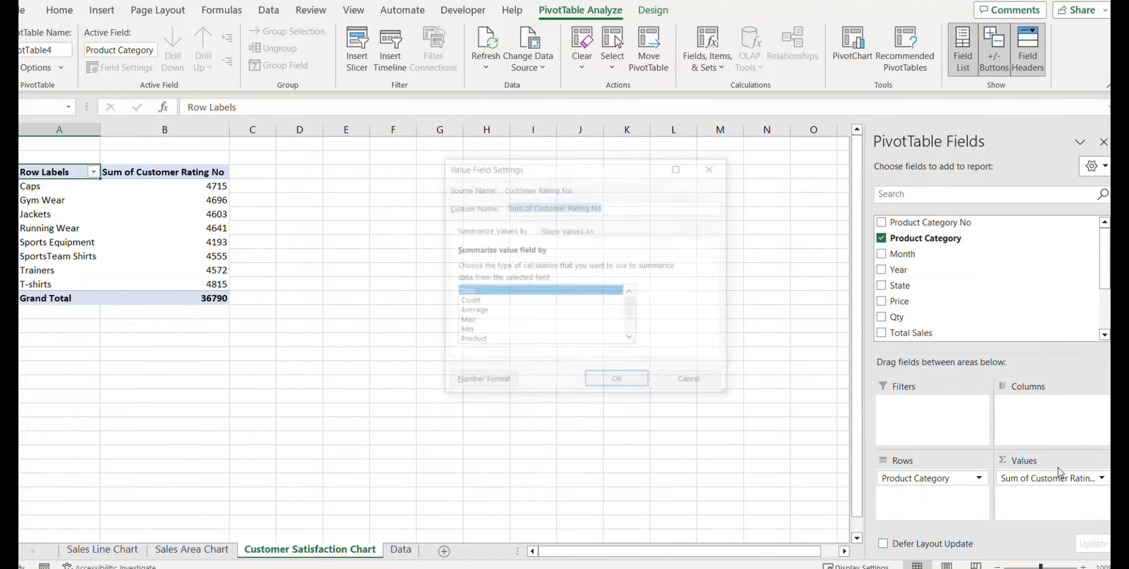
click(478, 311)
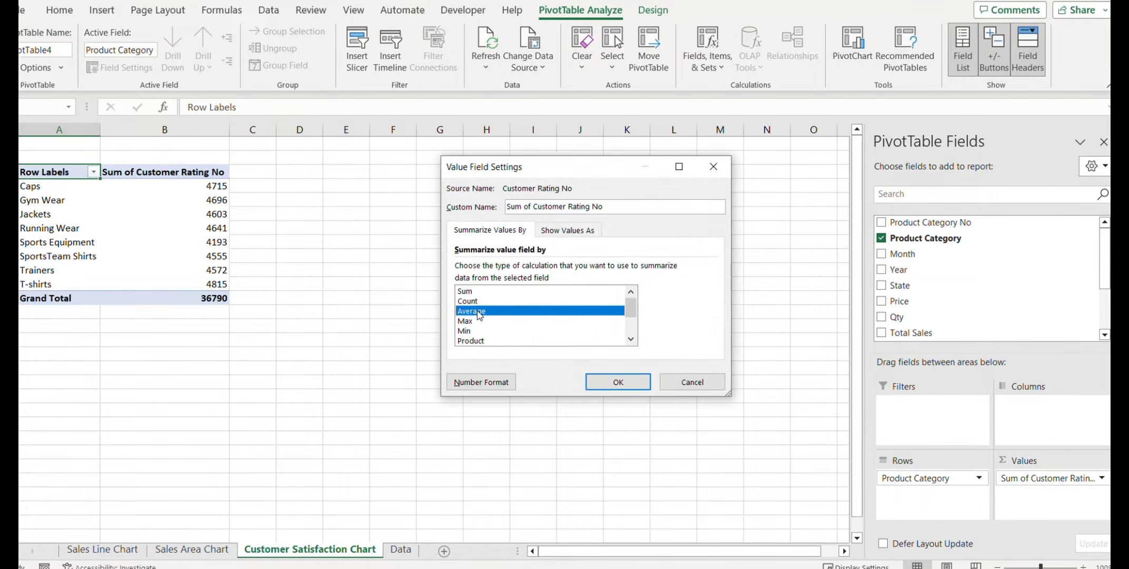
click(617, 385)
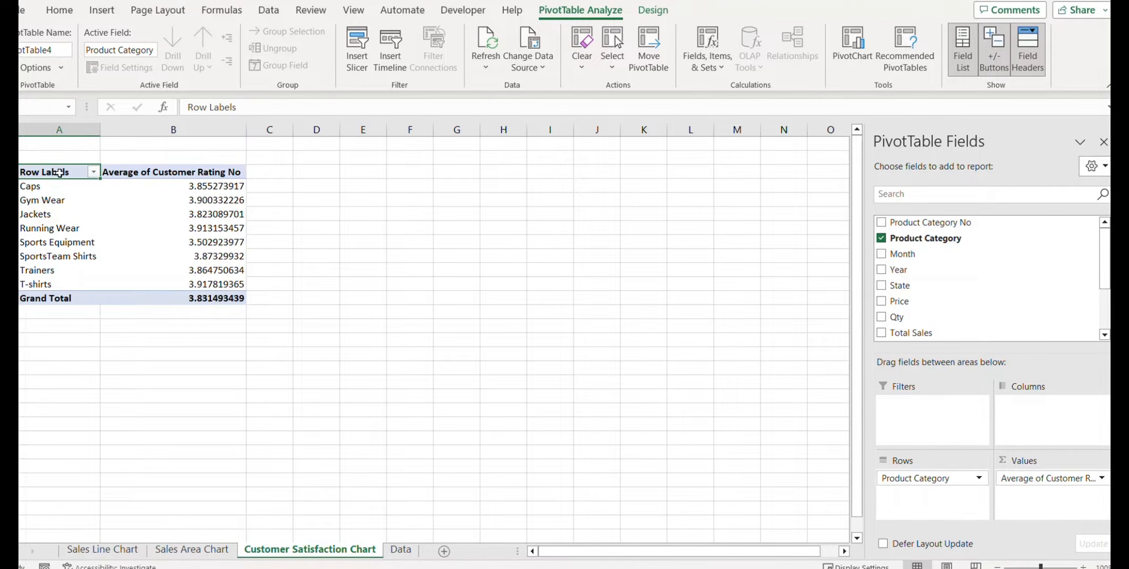
Copy the whole customer rating PivotTable, paste it as values at D3, and fit columns D and E to their contents.
drag(59, 173, 190, 298)
key(ctrl+c)
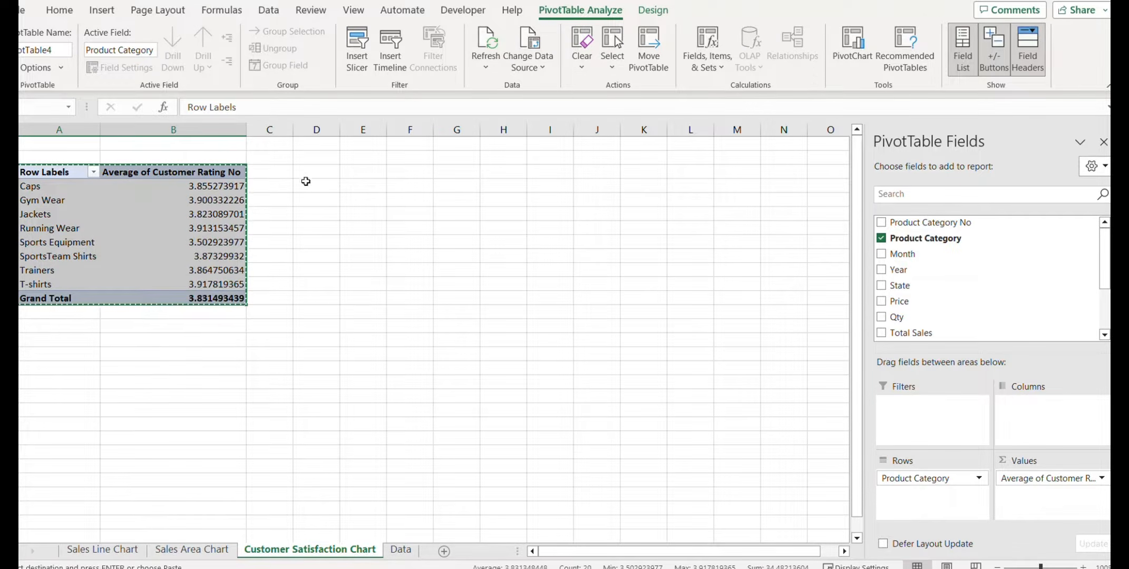
click(306, 174)
right_click(305, 174)
click(374, 215)
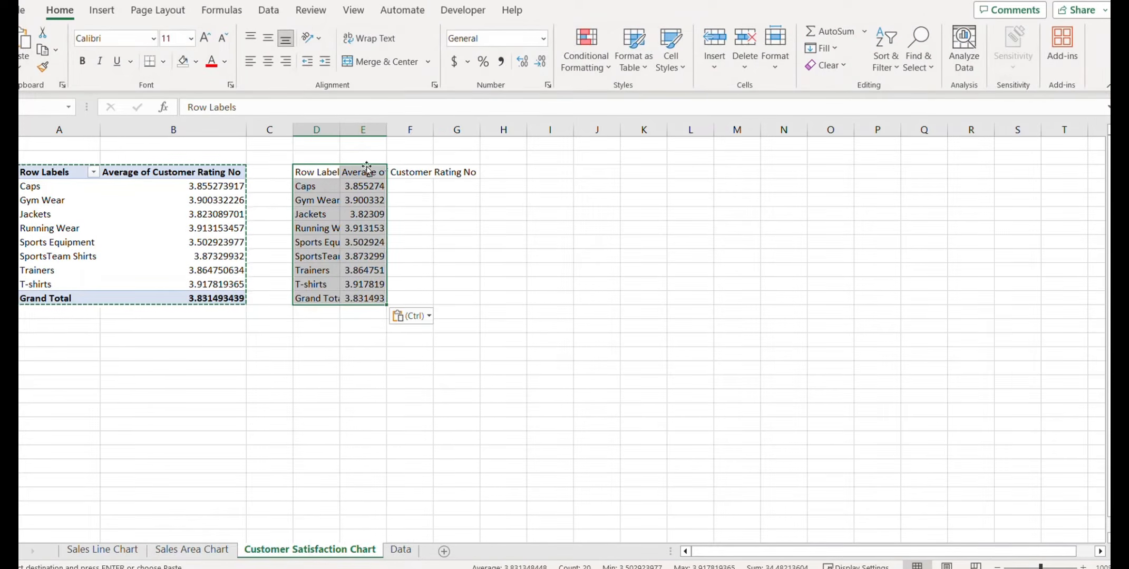
double_click(340, 129)
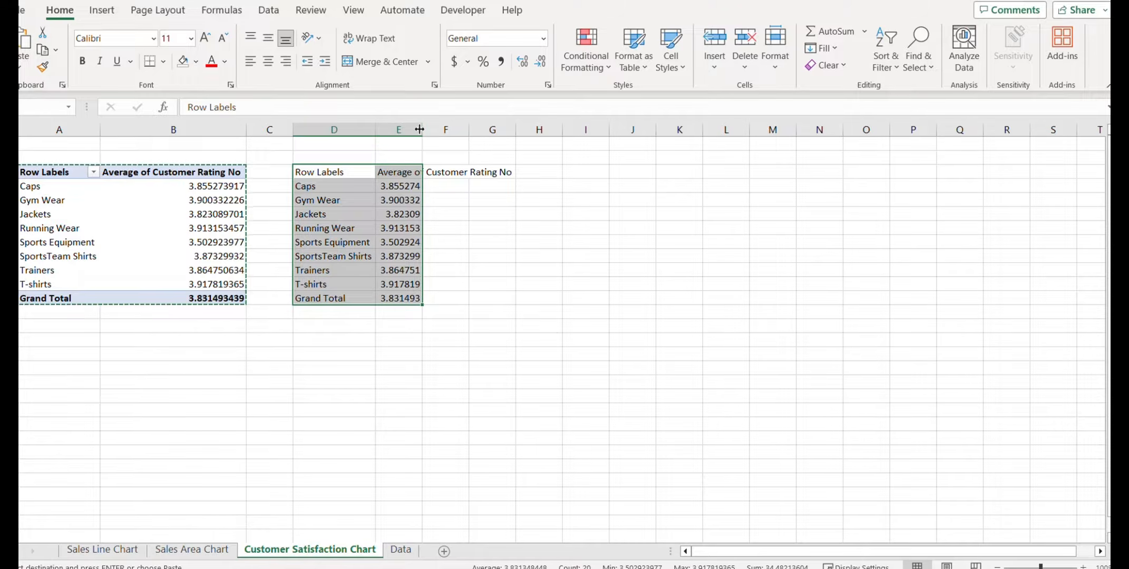
double_click(420, 129)
Reduce the pasted average ratings in E4:E12 to one decimal place.
drag(469, 186, 473, 301)
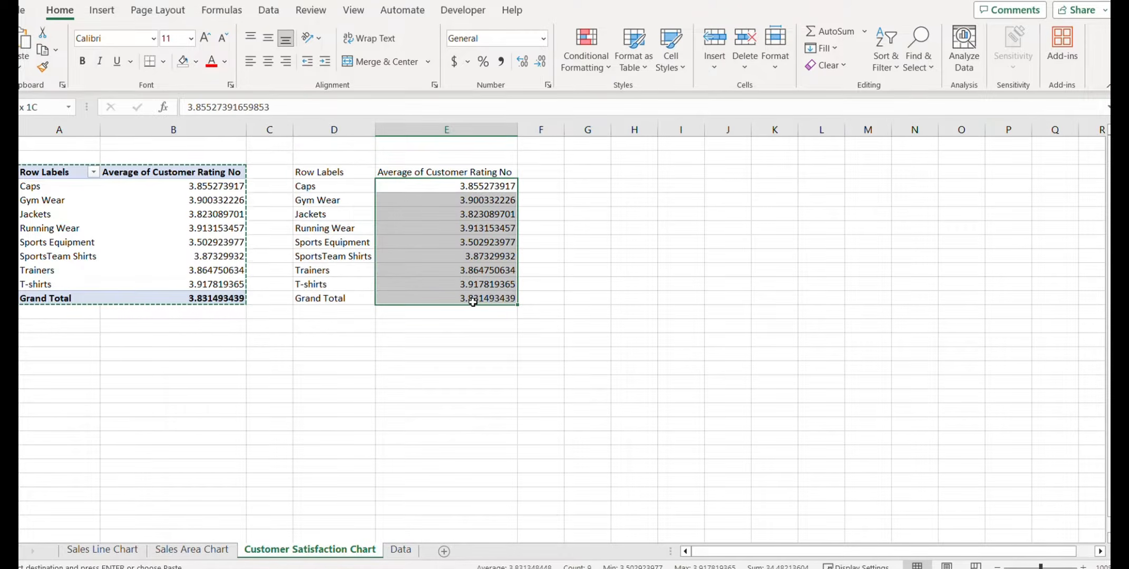
click(539, 64)
click(539, 63)
click(540, 63)
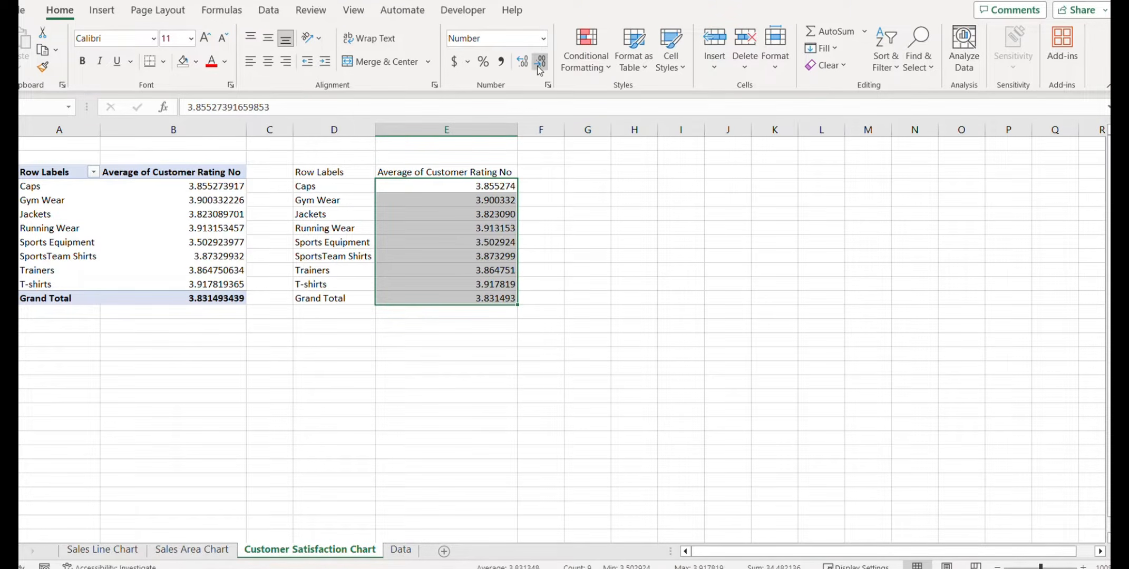
click(540, 63)
click(540, 63)
click(539, 63)
click(540, 63)
click(537, 63)
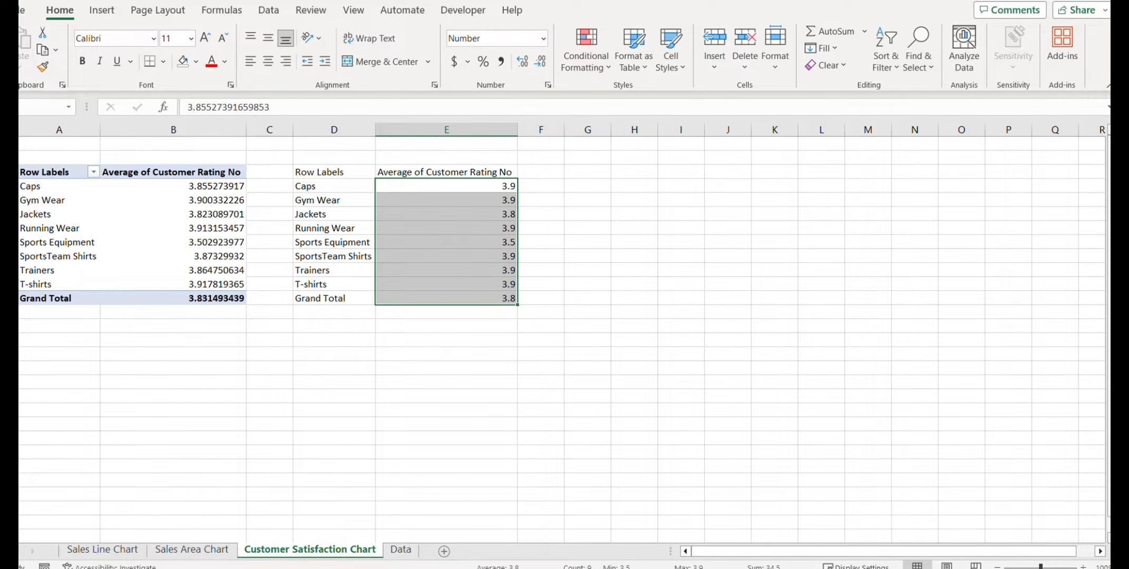
Enter the column header Total Rating in F3 and the value 5 for Caps below it.
click(547, 175)
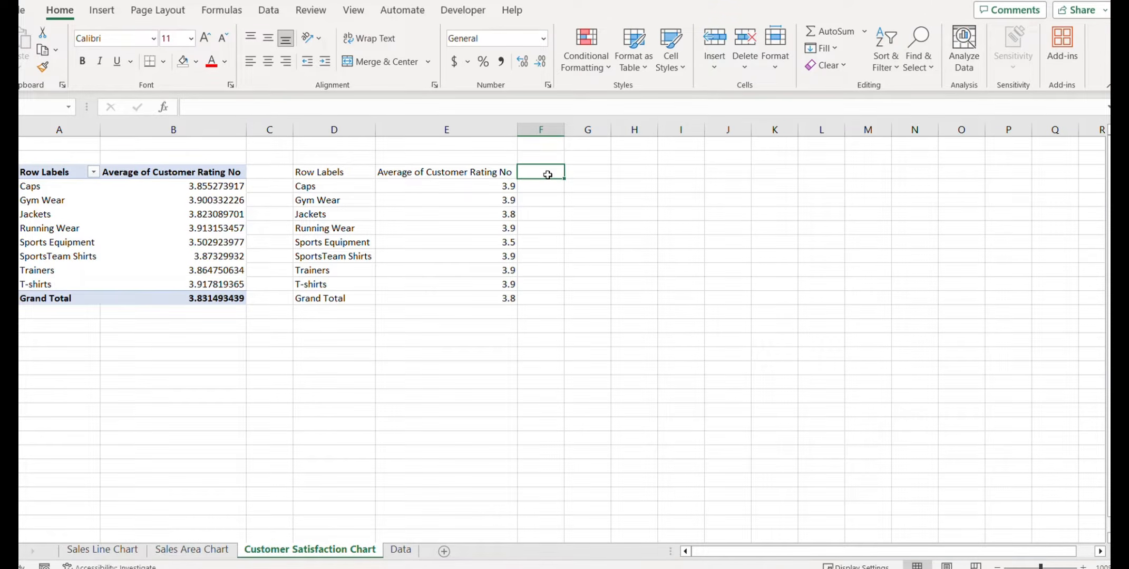
text(Total Rati)
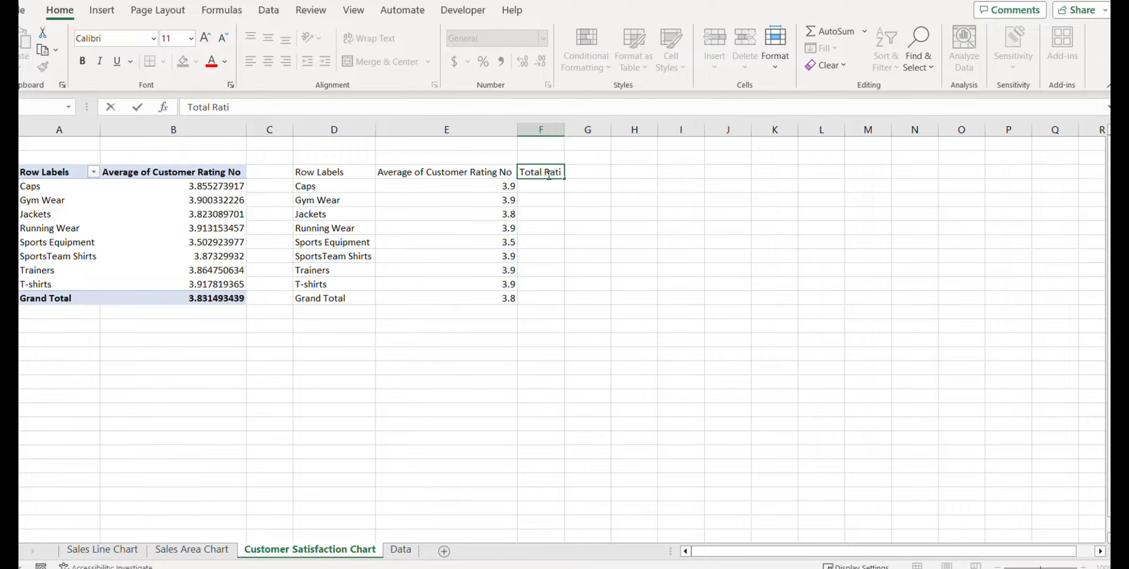
text(ng)
key(Return)
text(5)
key(ctrl+Return)
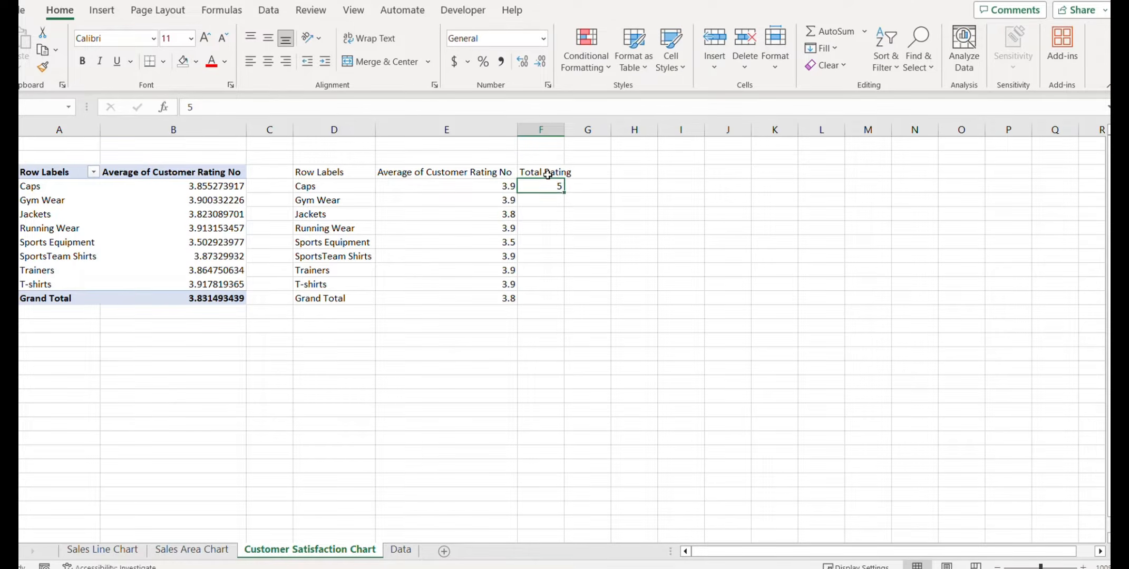
Fill the value 5 down the Total Rating column from F4 to F12.
key(shift+Down)
key(shift+Down)
key(shift+Down)
key(shift+Down)
key(shift+Down)
key(shift+Down)
key(shift+Down)
key(shift+Down)
key(ctrl+d)
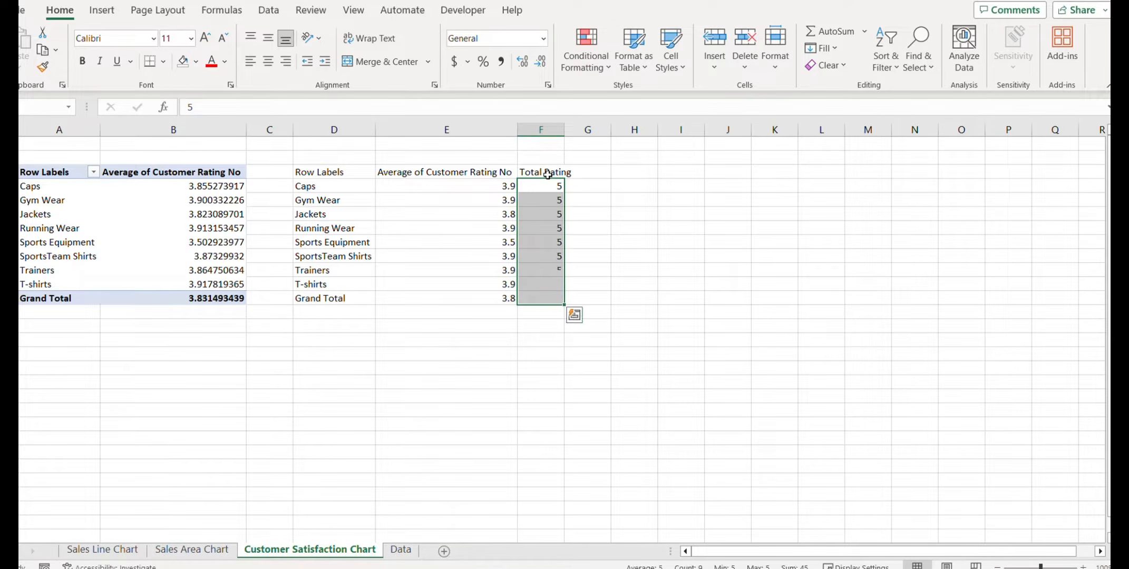
Clear the Grand Total row of the pasted ratings table, D12:F12.
click(634, 340)
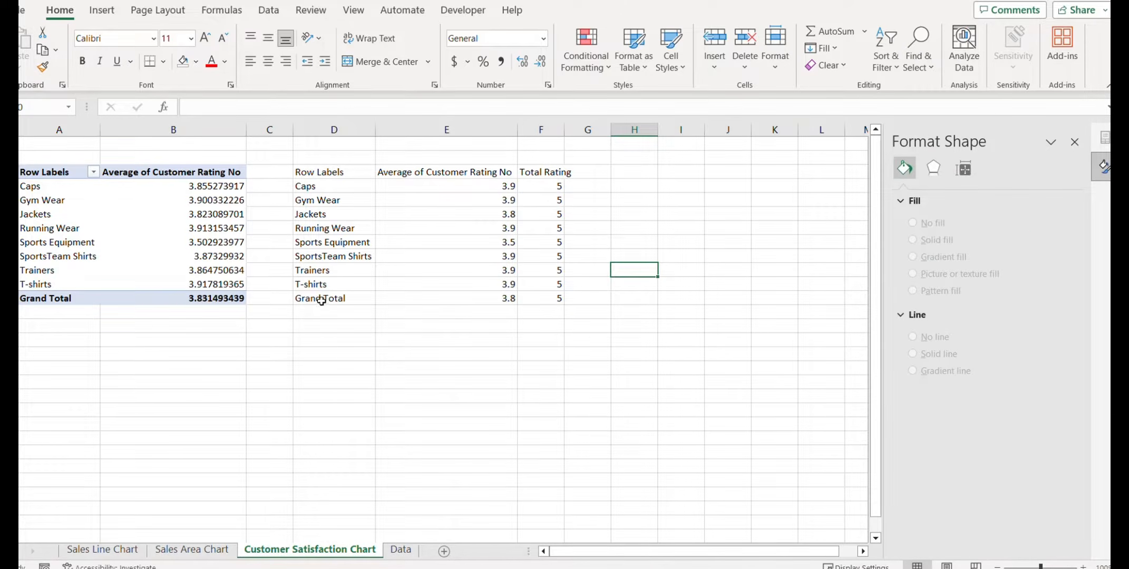
drag(321, 301, 527, 304)
key(Delete)
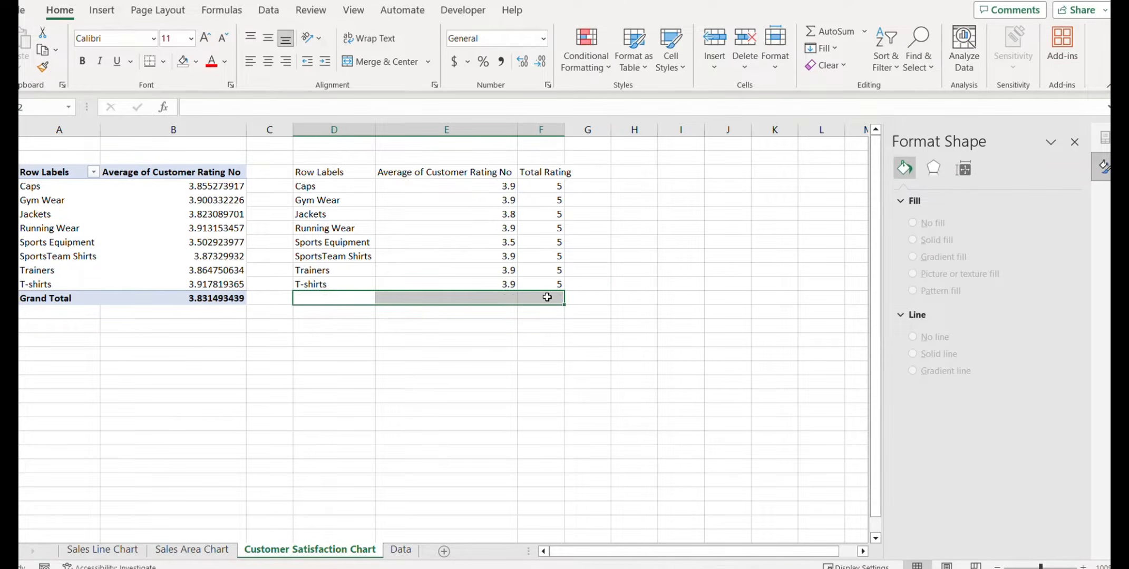
Insert a 2-D clustered bar chart from the pasted ratings table D3:F11, keeping its default size.
drag(338, 170, 528, 280)
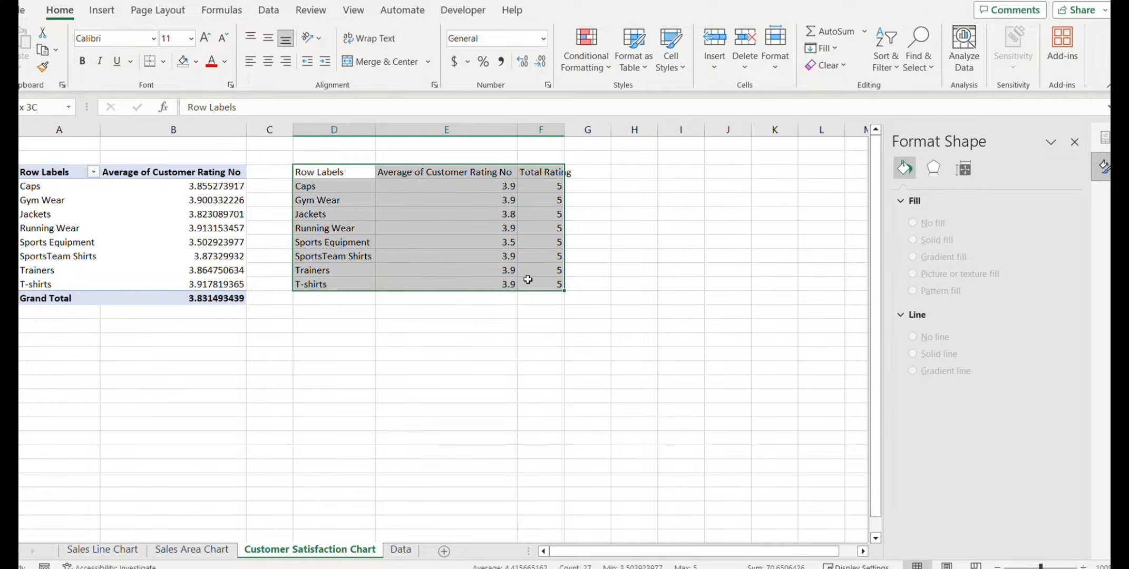
click(101, 10)
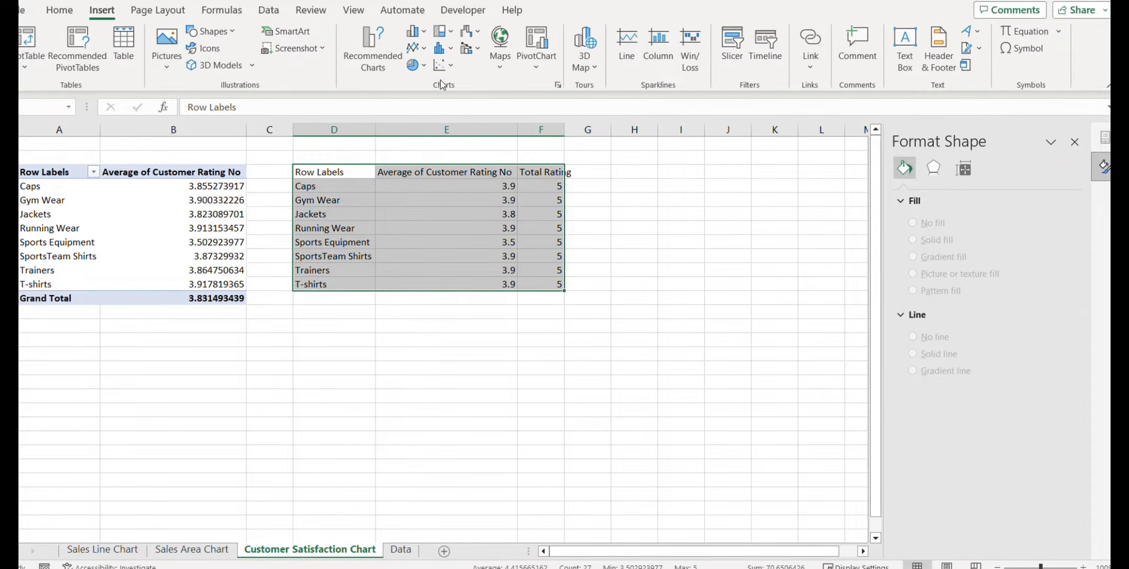
click(417, 31)
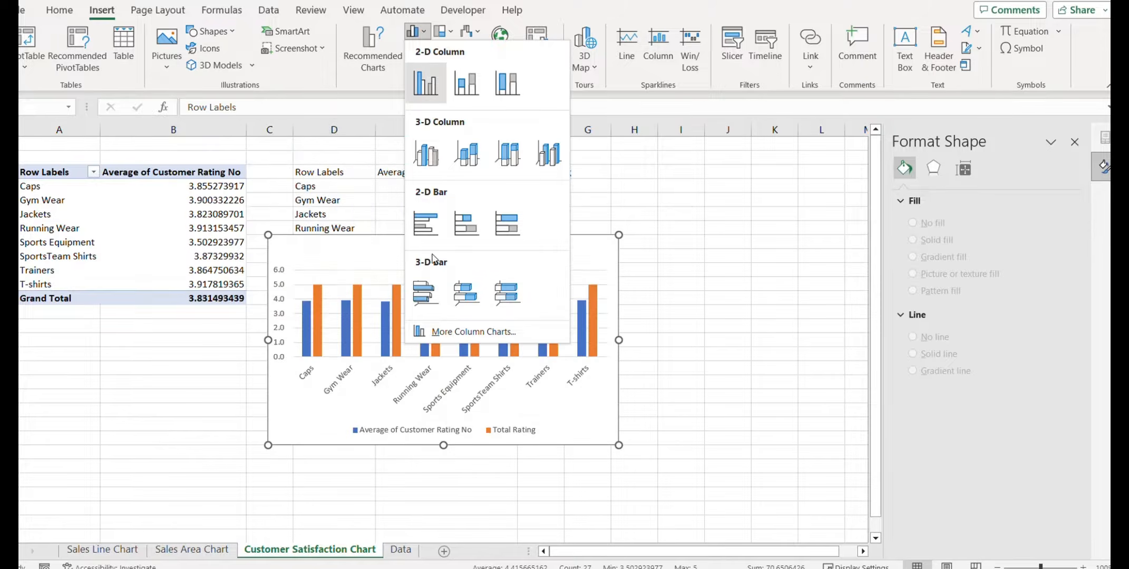
click(426, 226)
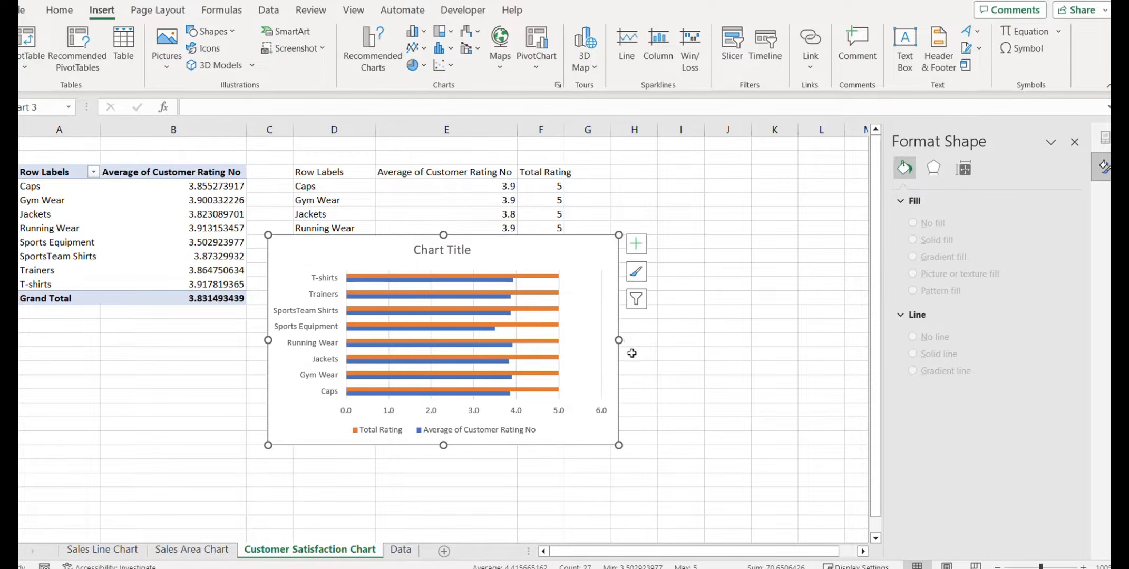
drag(621, 340, 689, 340)
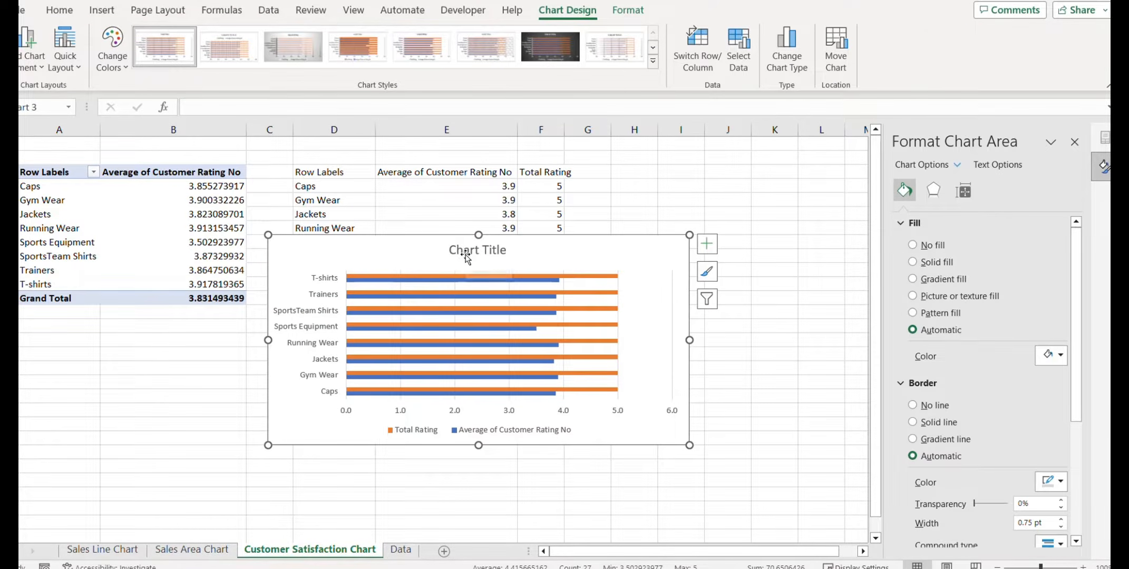
key(ctrl+z)
Remove the chart title, the legend and the horizontal value axis from the ratings bar chart.
click(467, 256)
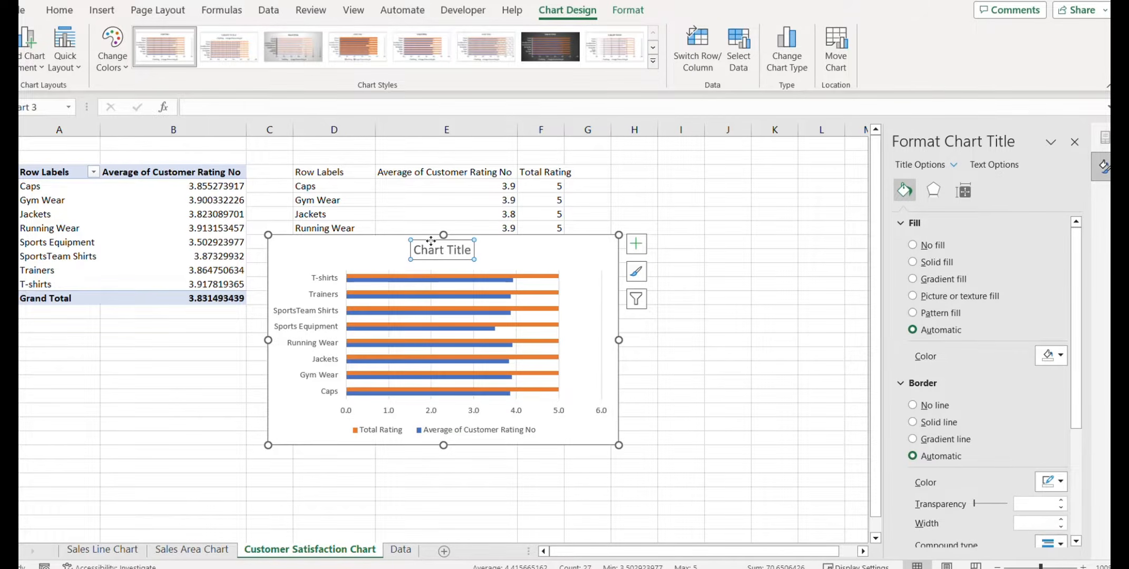
key(Delete)
click(474, 431)
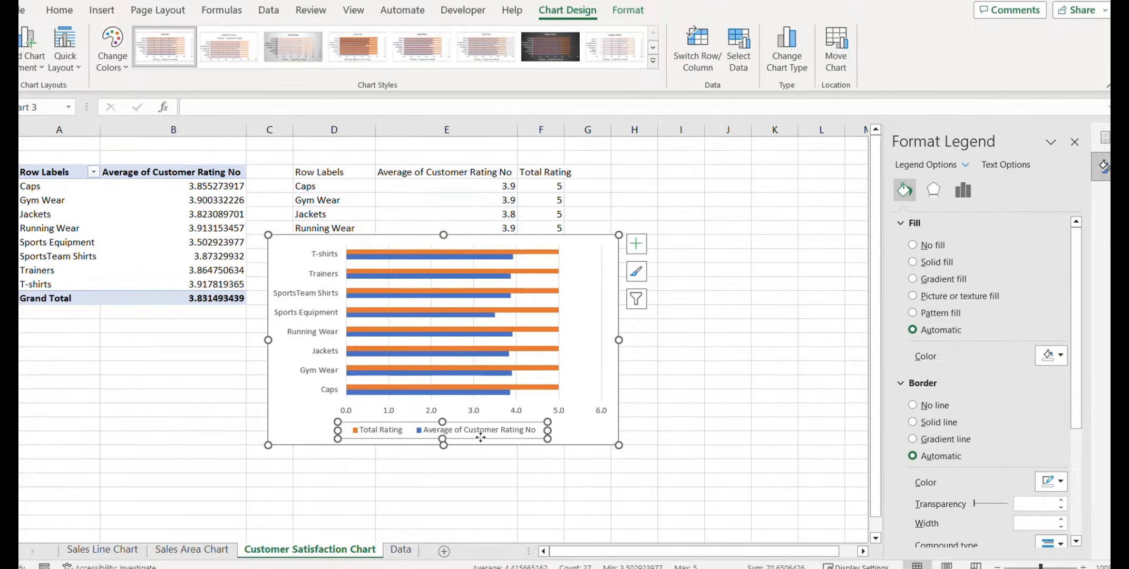
key(Delete)
click(475, 433)
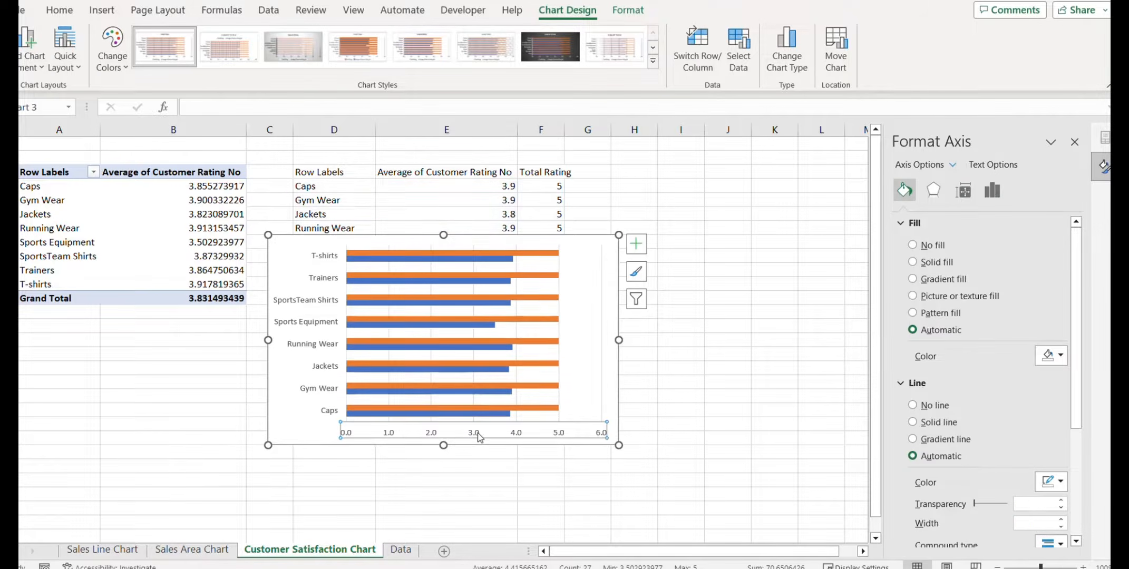
key(Delete)
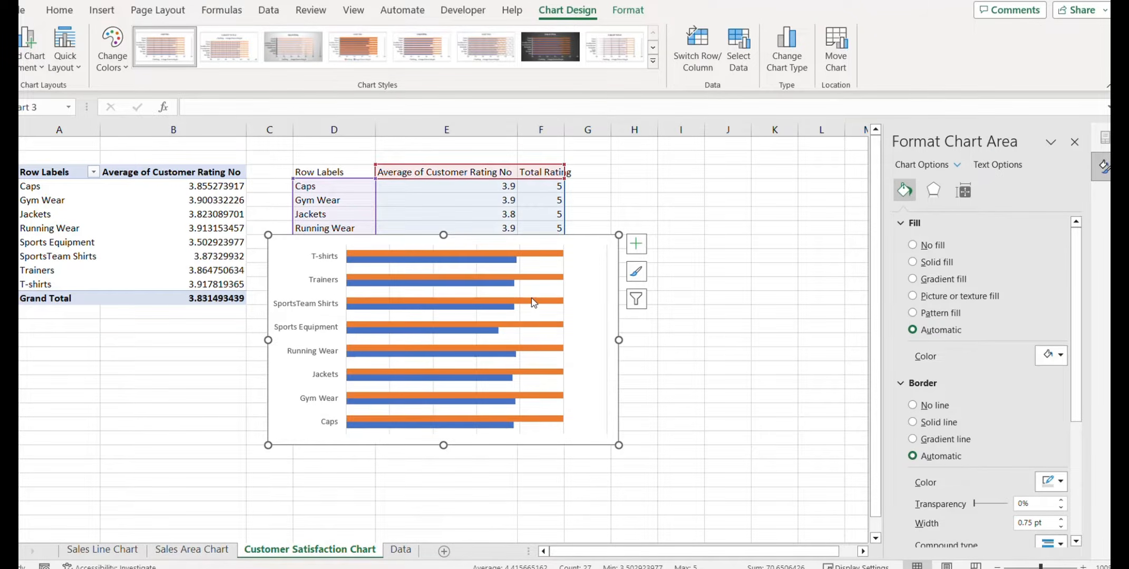
Add data labels to the Average of Customer Rating No bars and position them at Center.
click(403, 262)
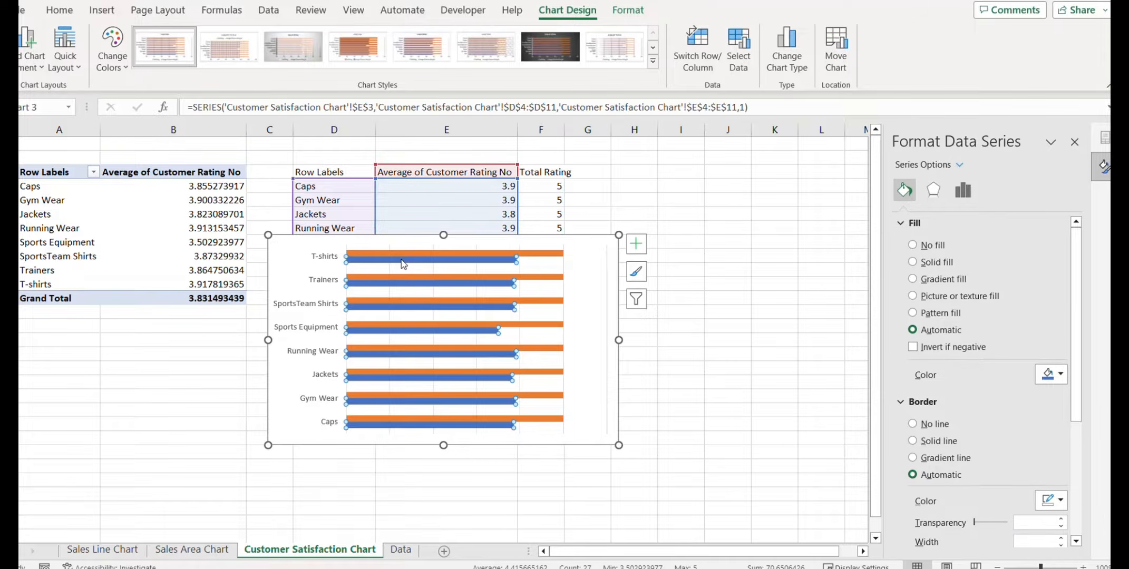
right_click(403, 263)
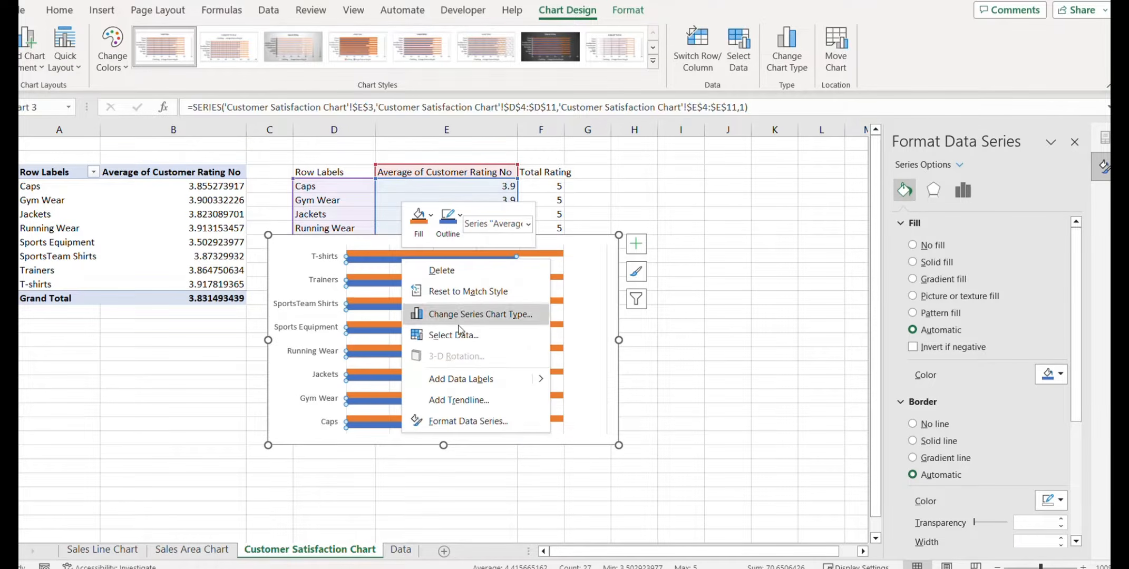
click(475, 381)
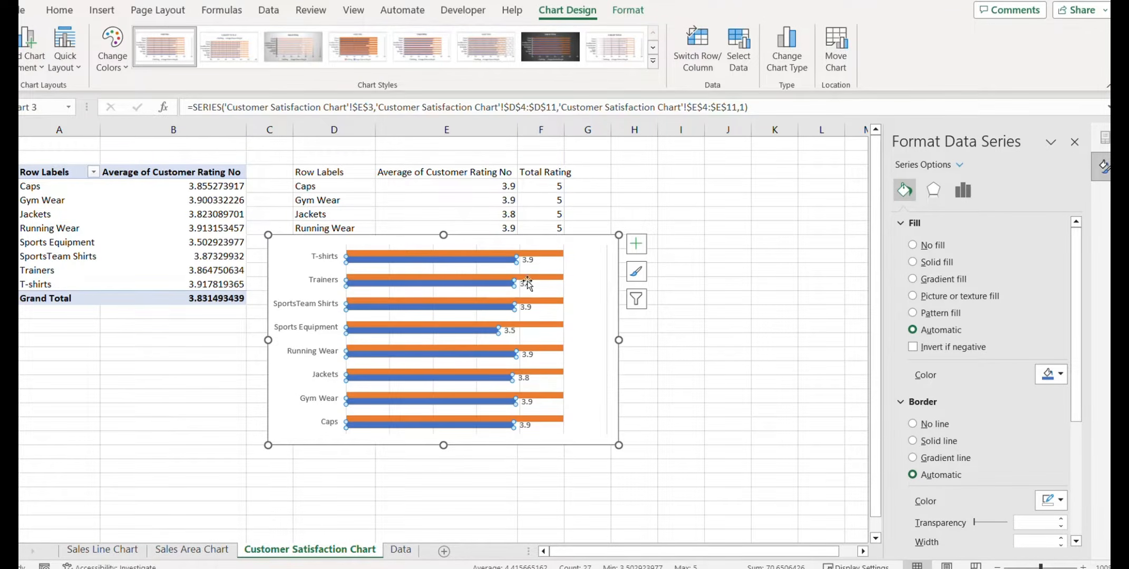
click(530, 261)
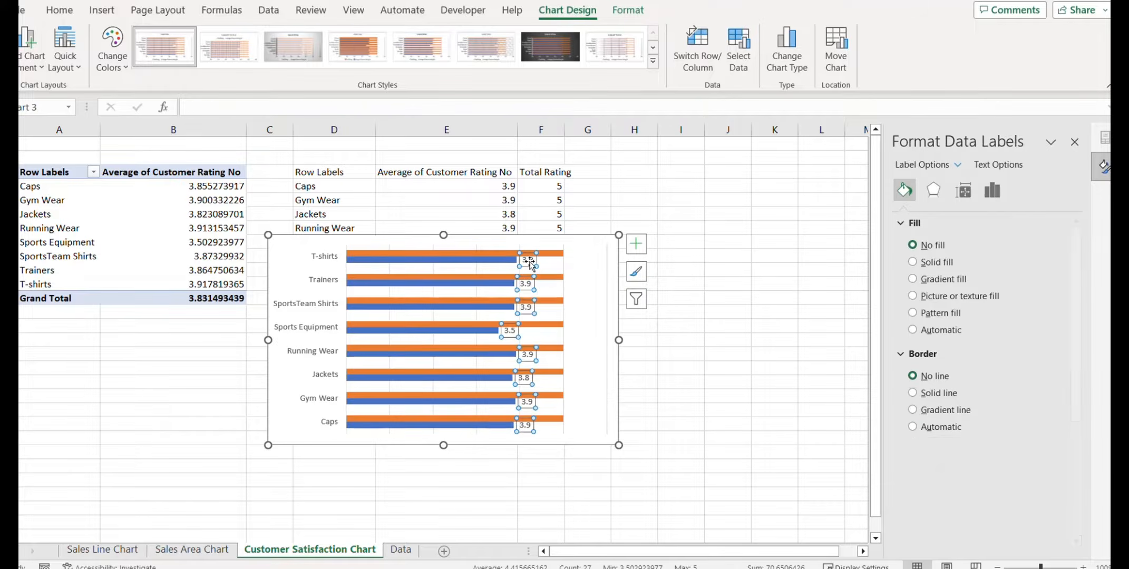
click(646, 248)
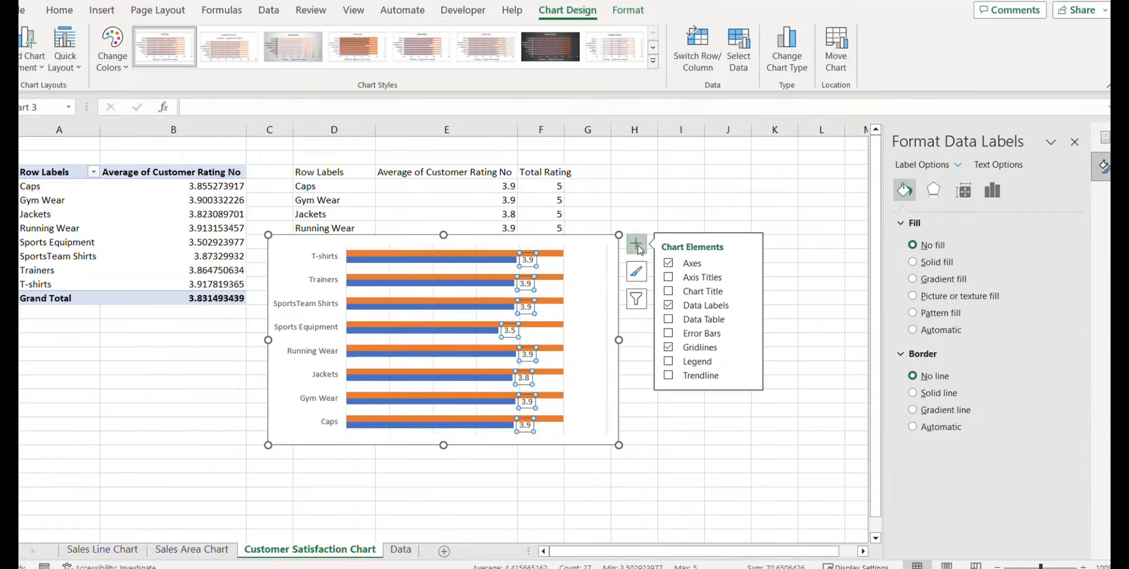
click(749, 305)
click(795, 312)
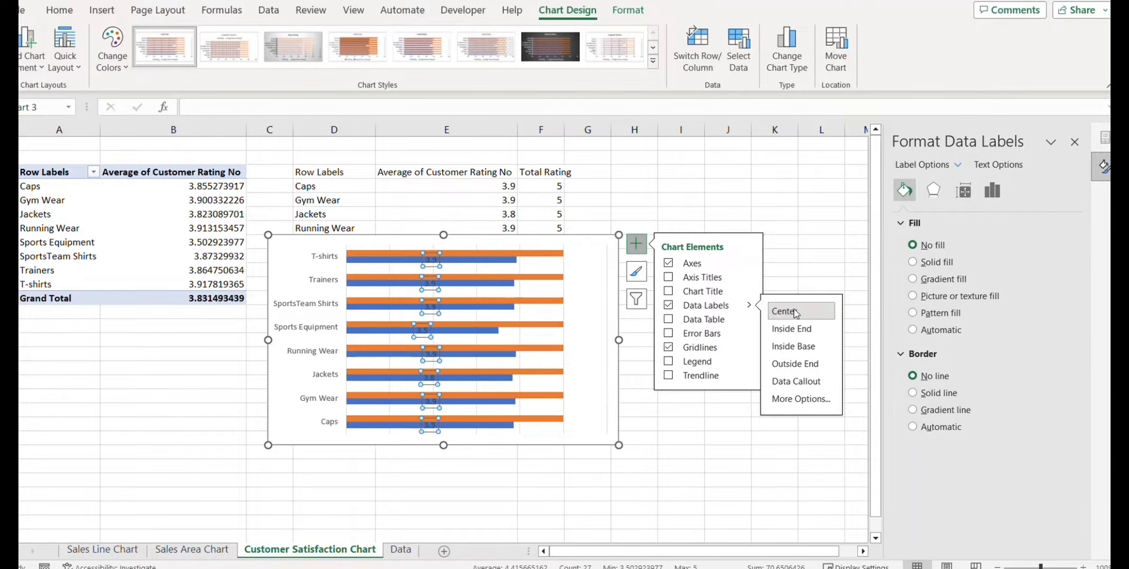
Change the font color of the average rating data labels to white.
click(60, 16)
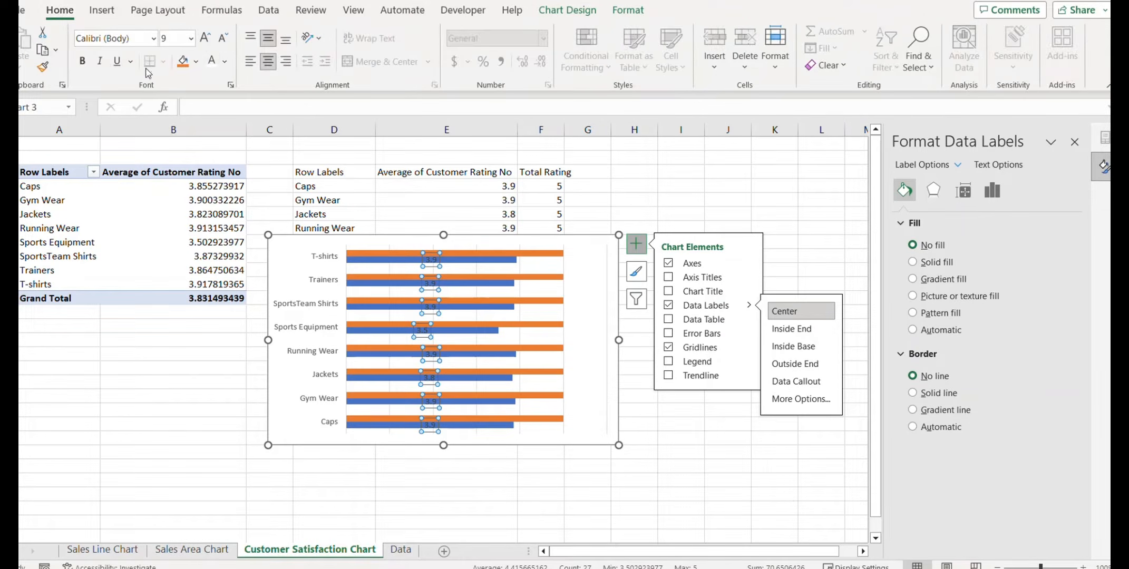
click(212, 62)
click(645, 429)
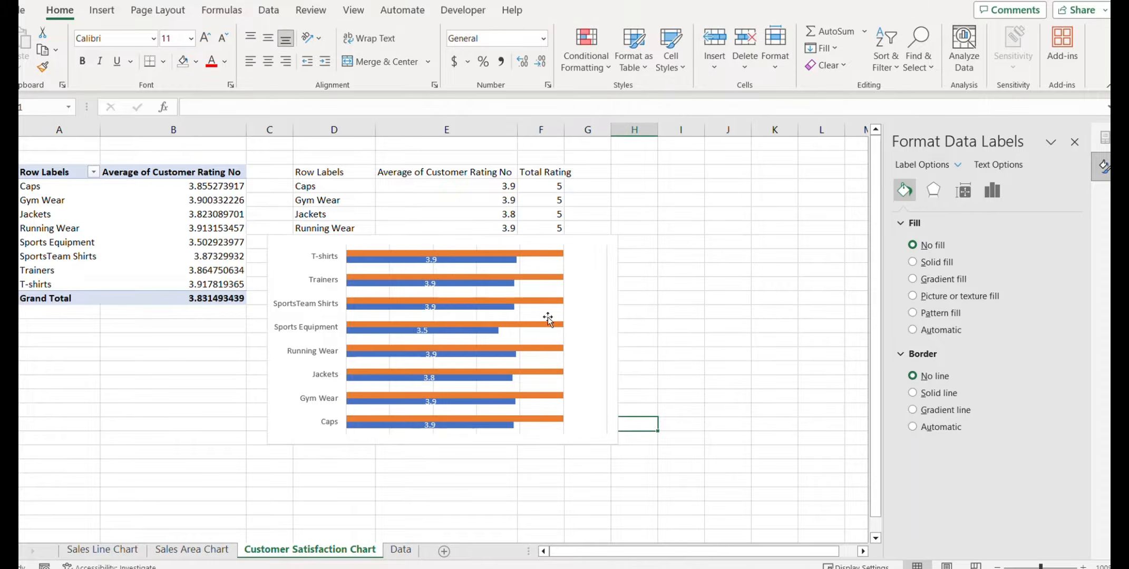
Format the Total Rating bars with a solid black border line and no fill.
click(485, 251)
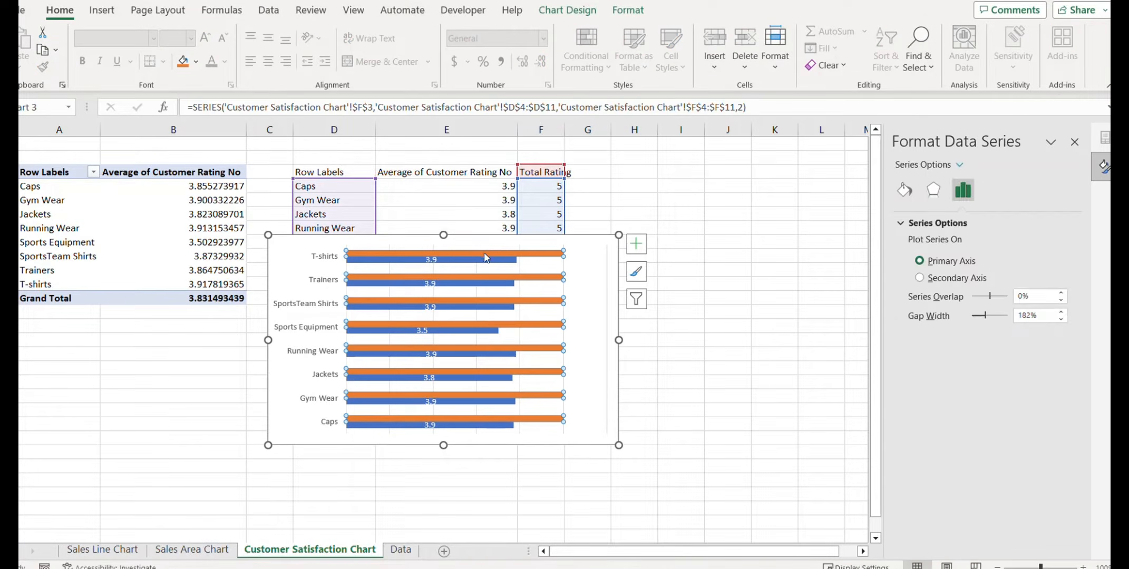
click(905, 191)
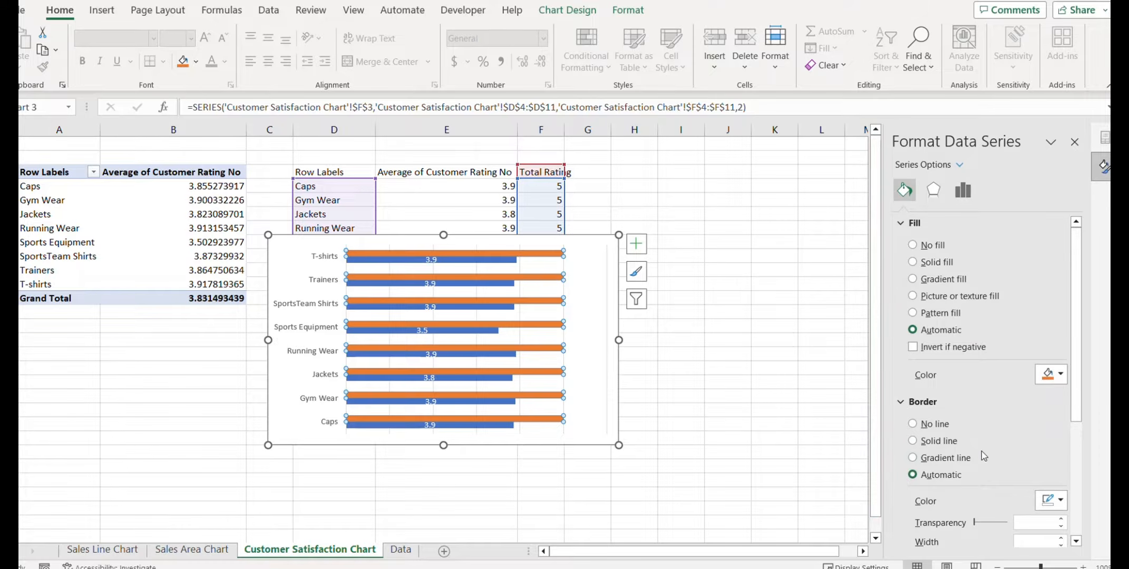
scroll(982, 452, down, 2)
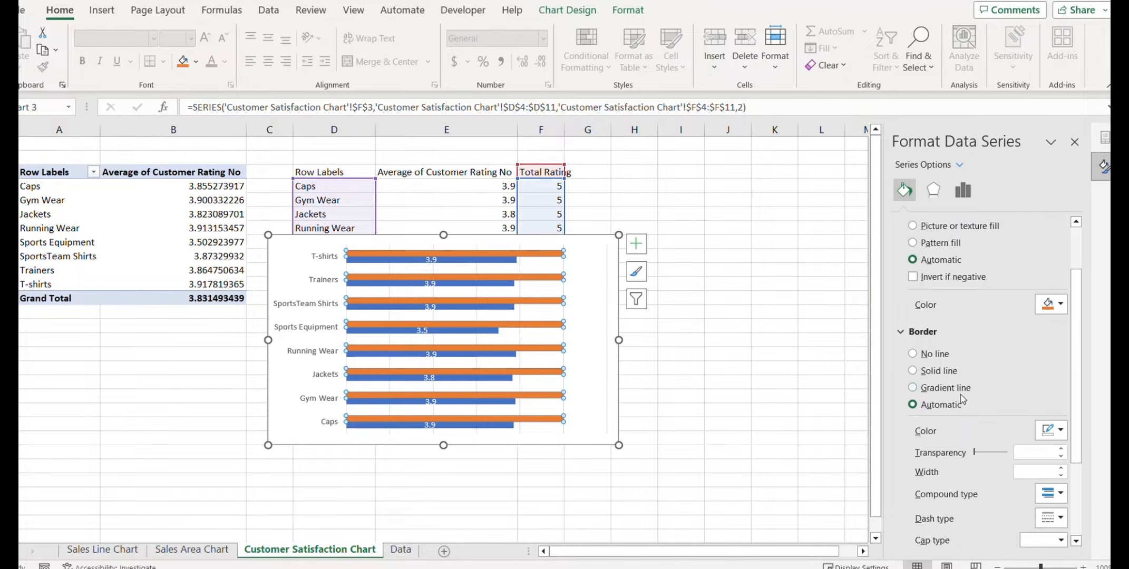
click(938, 371)
click(1050, 430)
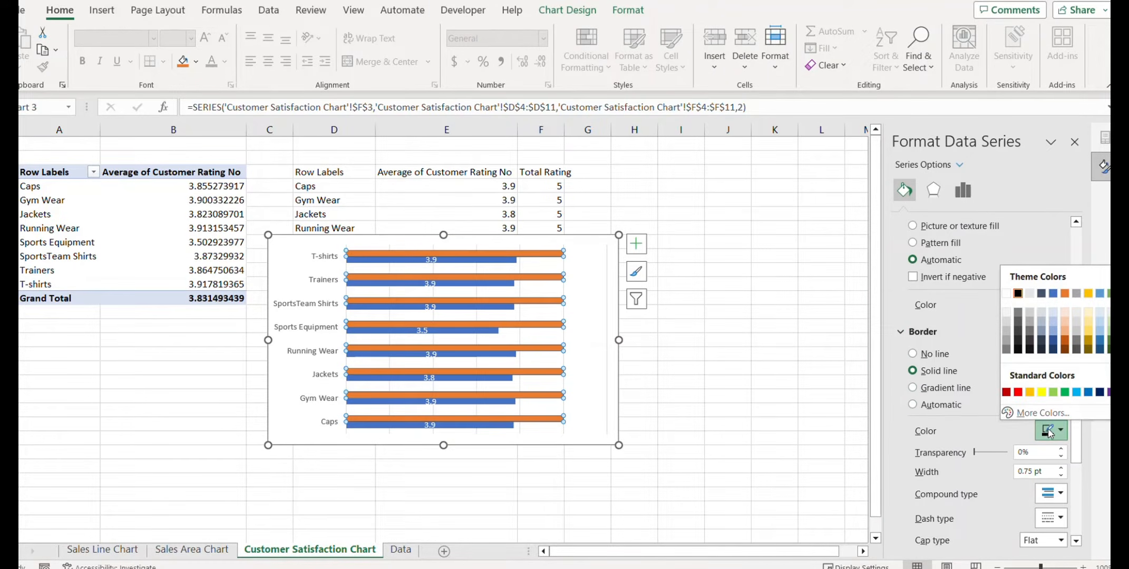
click(1017, 293)
scroll(995, 335, up, 2)
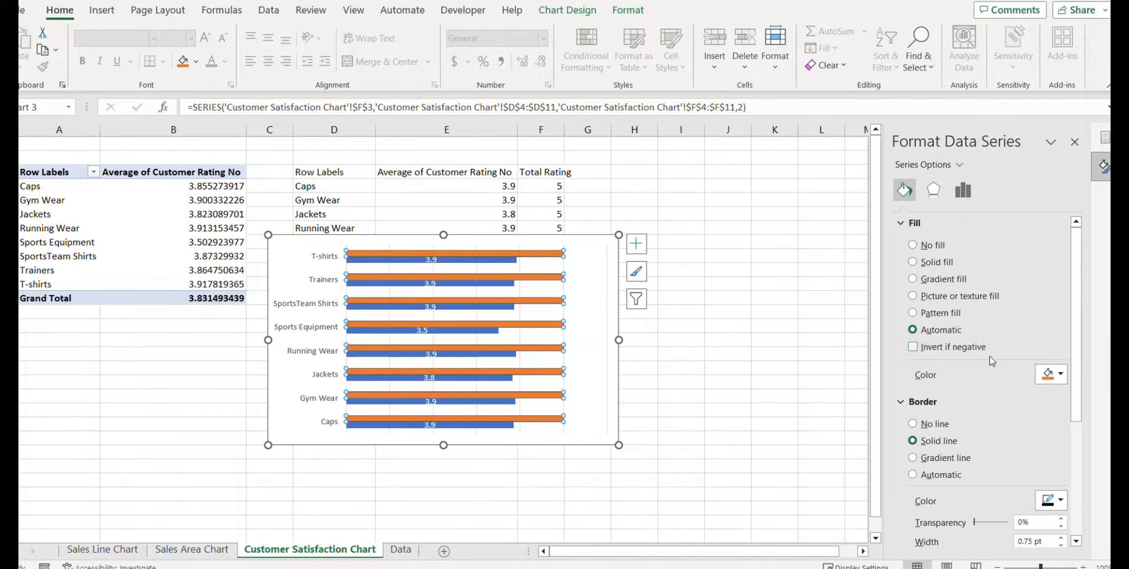
click(935, 247)
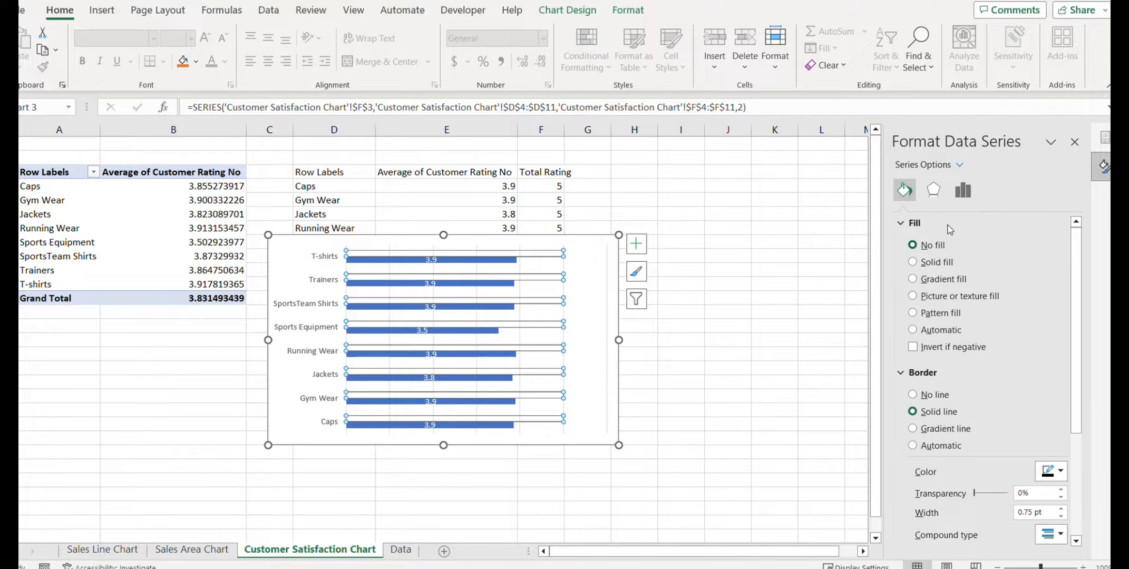
Set the Series Overlap to 100% so the average bars sit inside the Total Rating outlines.
click(962, 192)
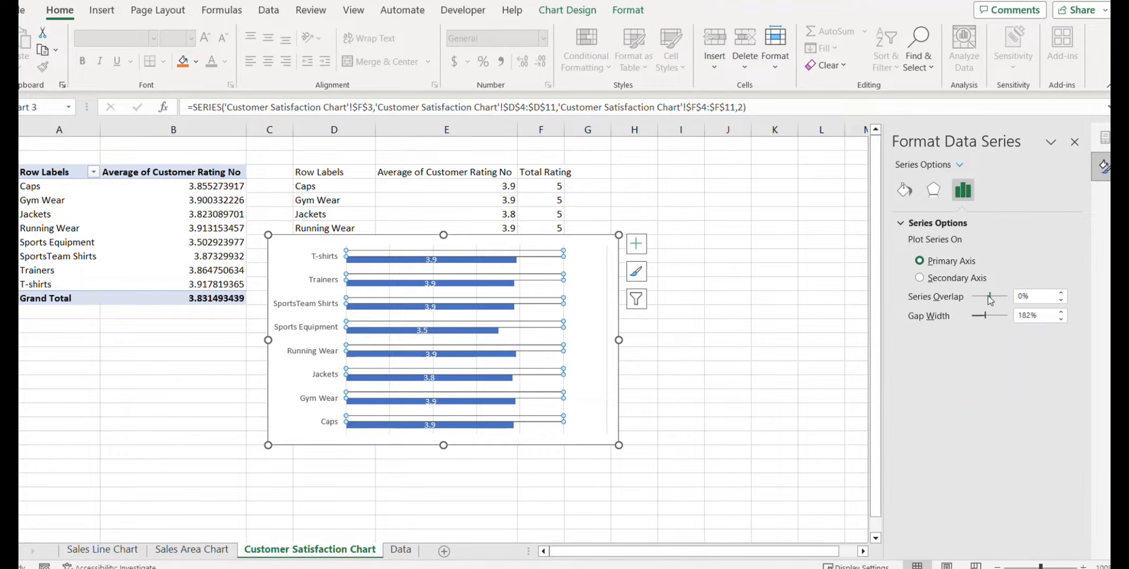
drag(990, 296, 1013, 295)
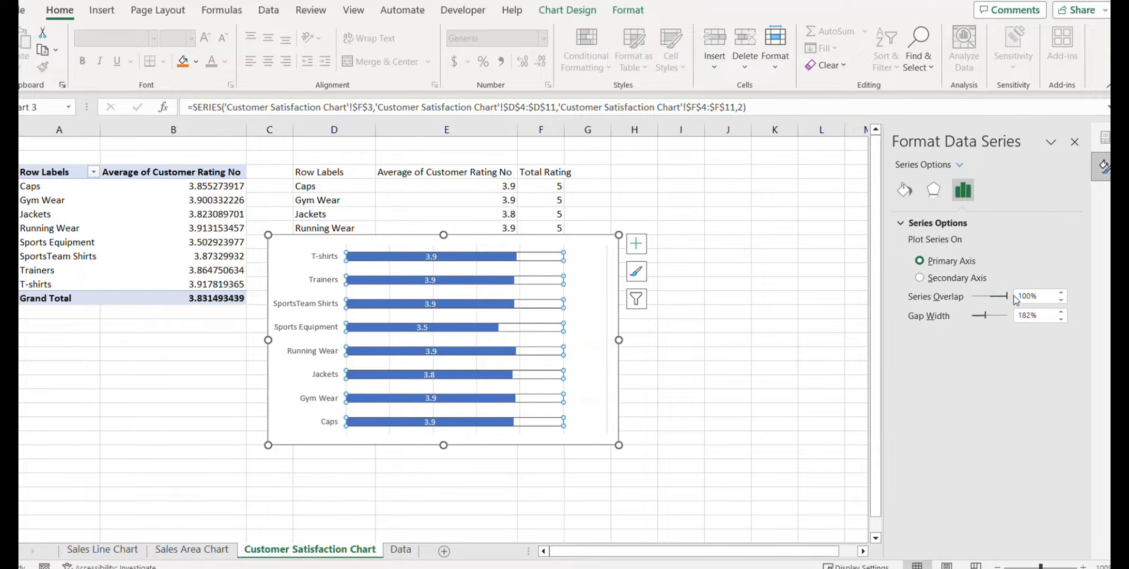
click(775, 308)
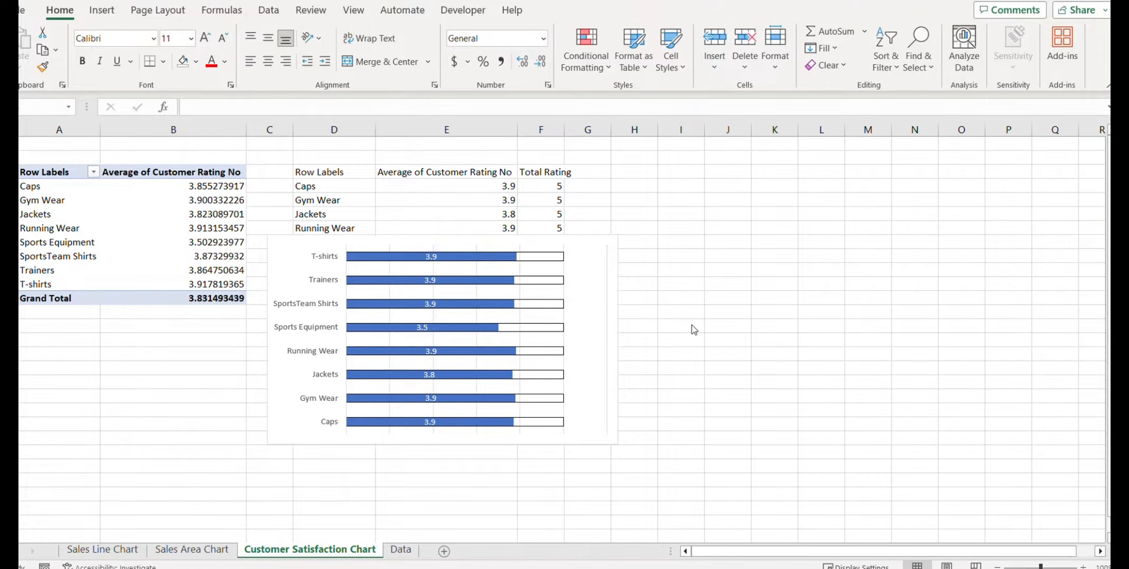
click(693, 327)
Create a blank PivotTable on a new worksheet from the sales table on the Data sheet.
click(402, 549)
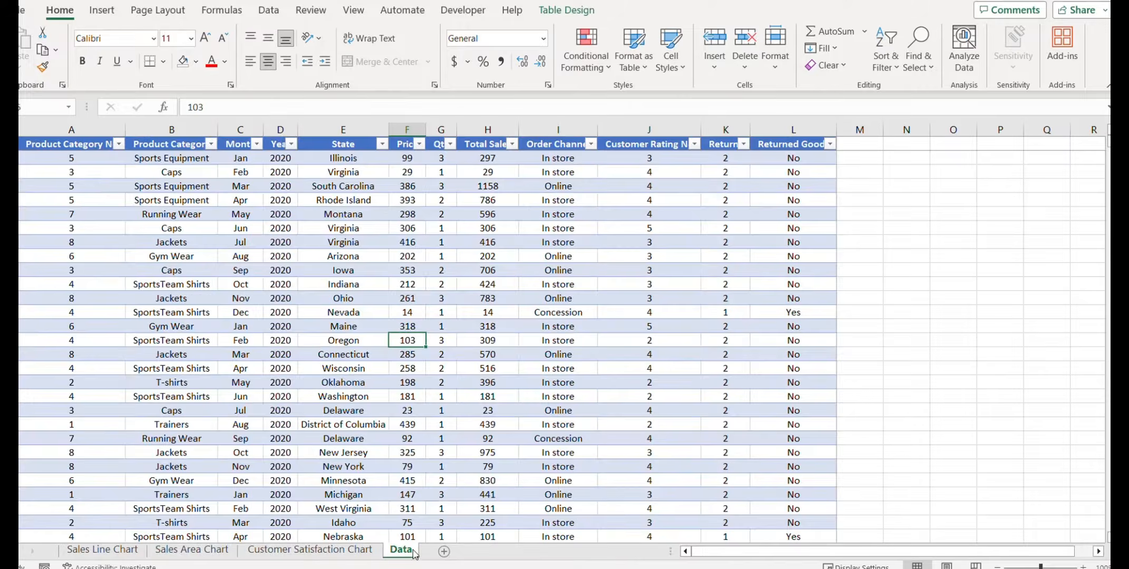
click(260, 314)
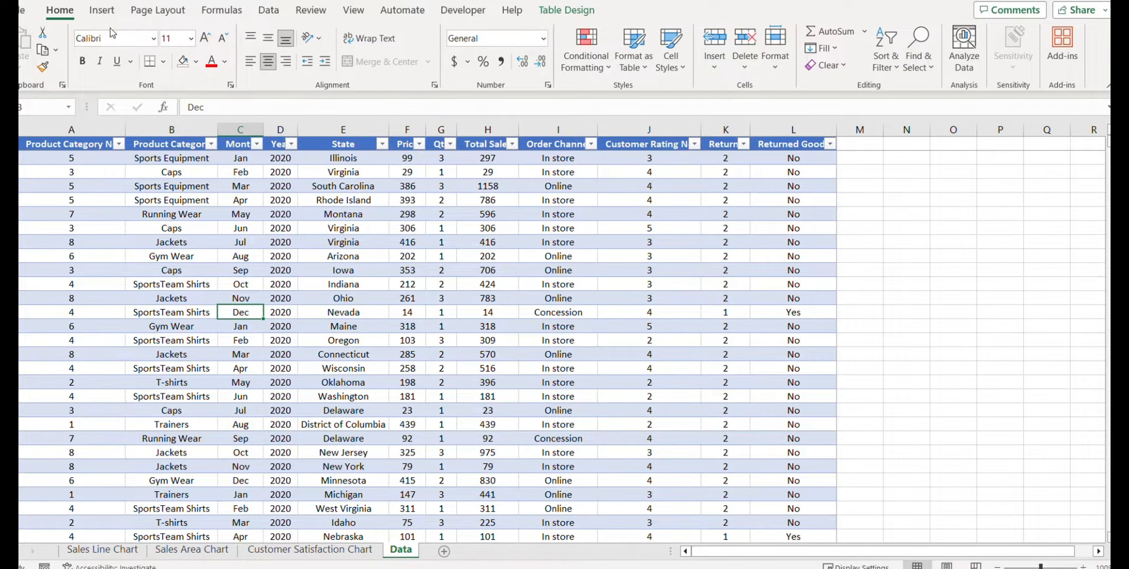
click(102, 11)
click(26, 63)
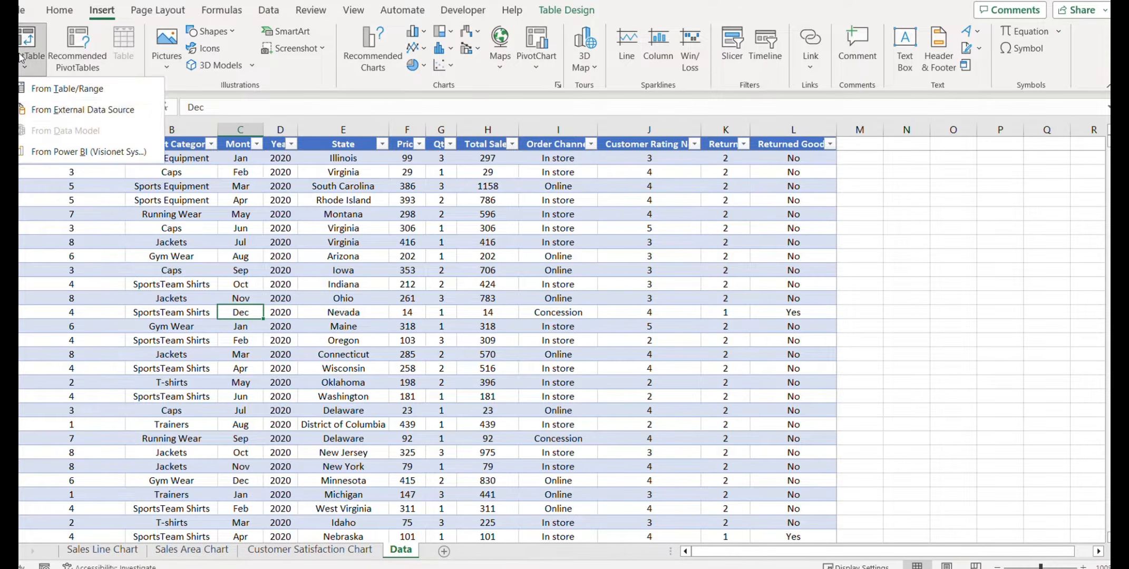
click(83, 90)
click(637, 380)
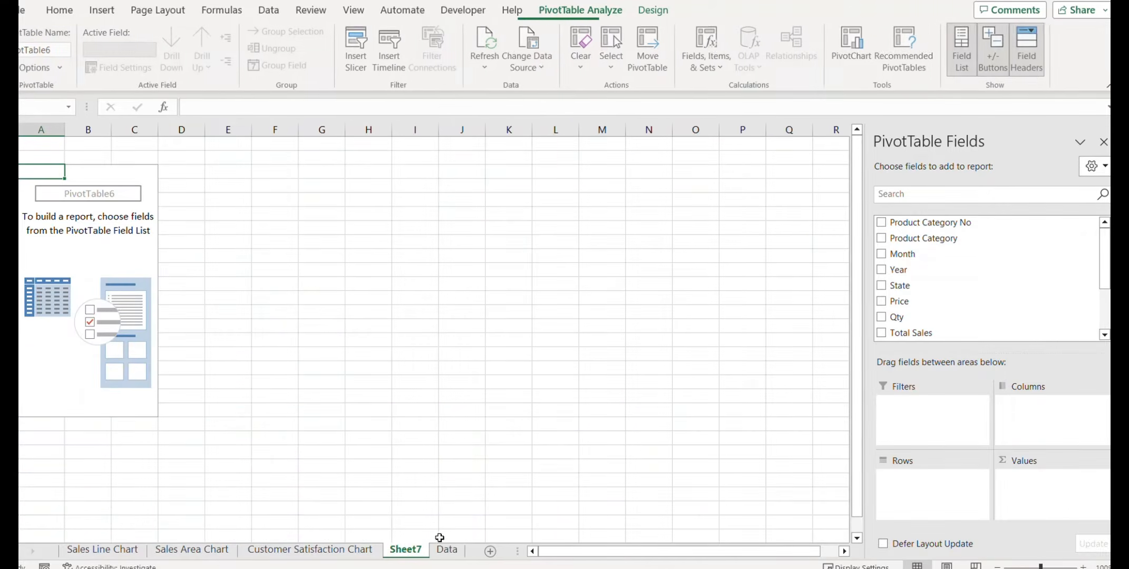
Rename the new PivotTable worksheet as Returns Chart.
right_click(405, 548)
click(461, 364)
text(Returns)
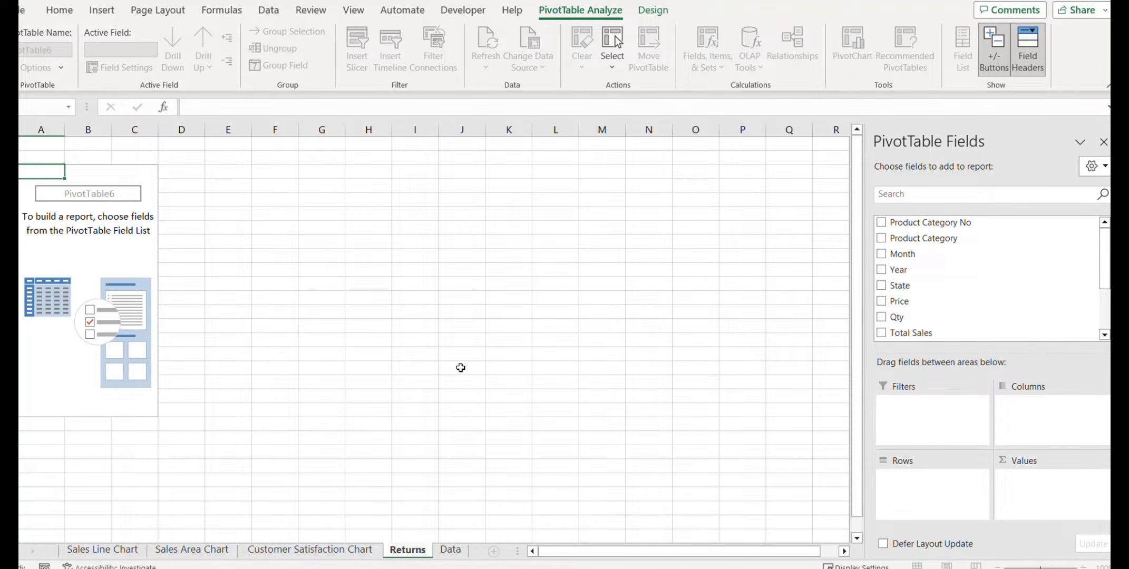
text( Chart)
key(Return)
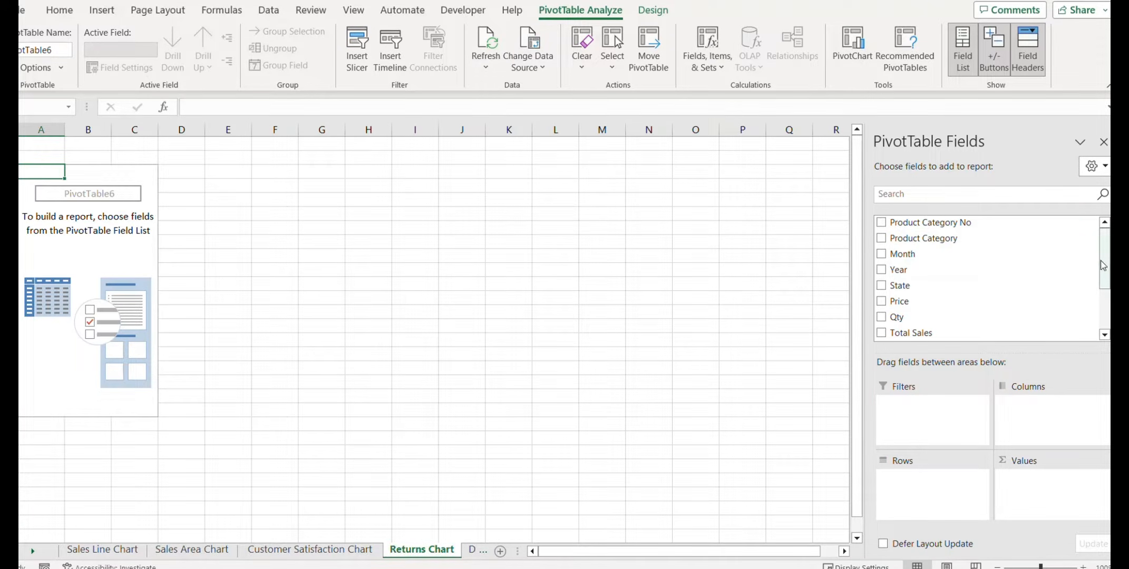
Build the PivotTable with Order Channel as the filter, Returned Goods in the rows and Total Sales as the values.
scroll(1103, 265, down, 2)
drag(933, 288, 922, 410)
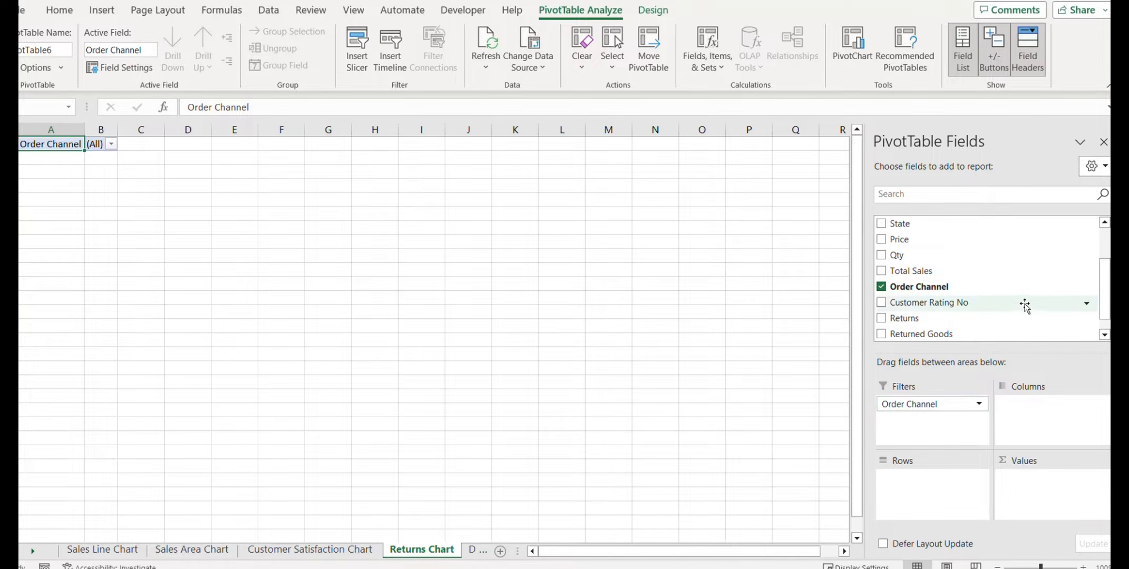
scroll(1083, 307, down, 1)
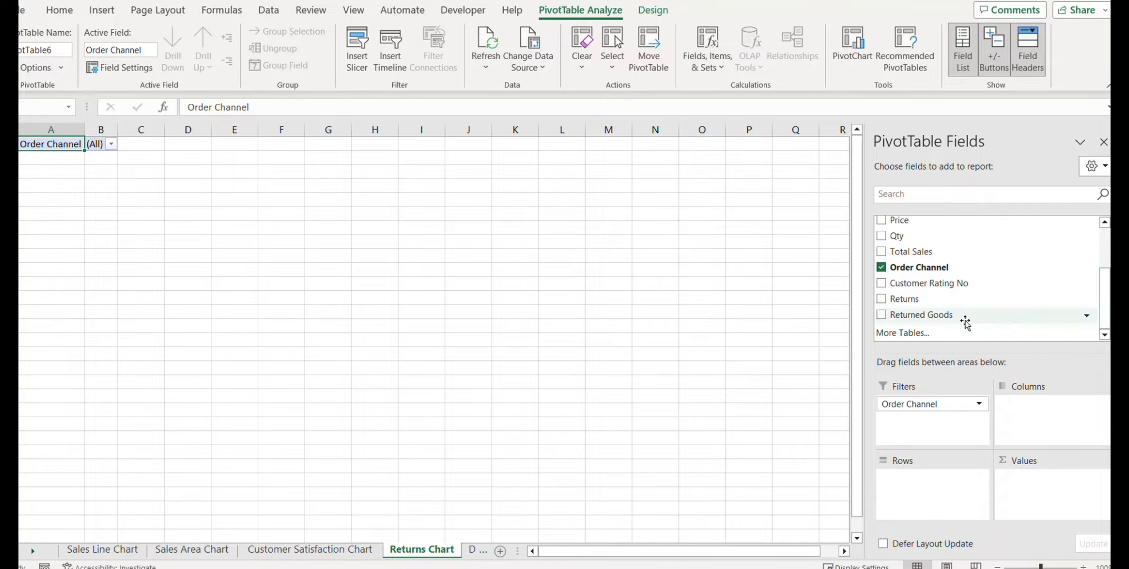
drag(962, 319, 932, 477)
scroll(938, 295, up, 1)
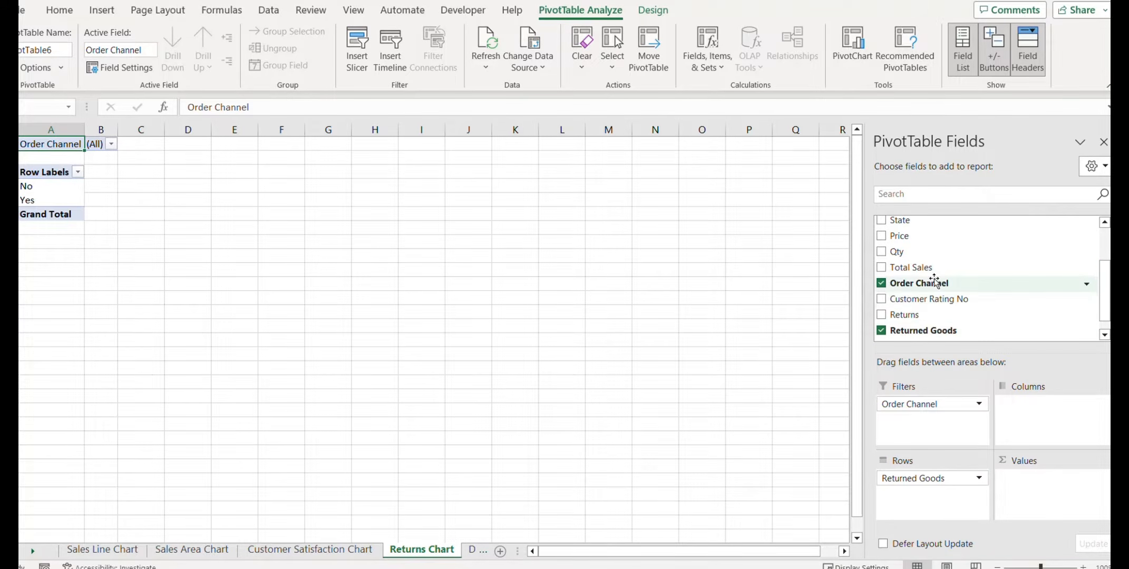
drag(911, 267, 1045, 490)
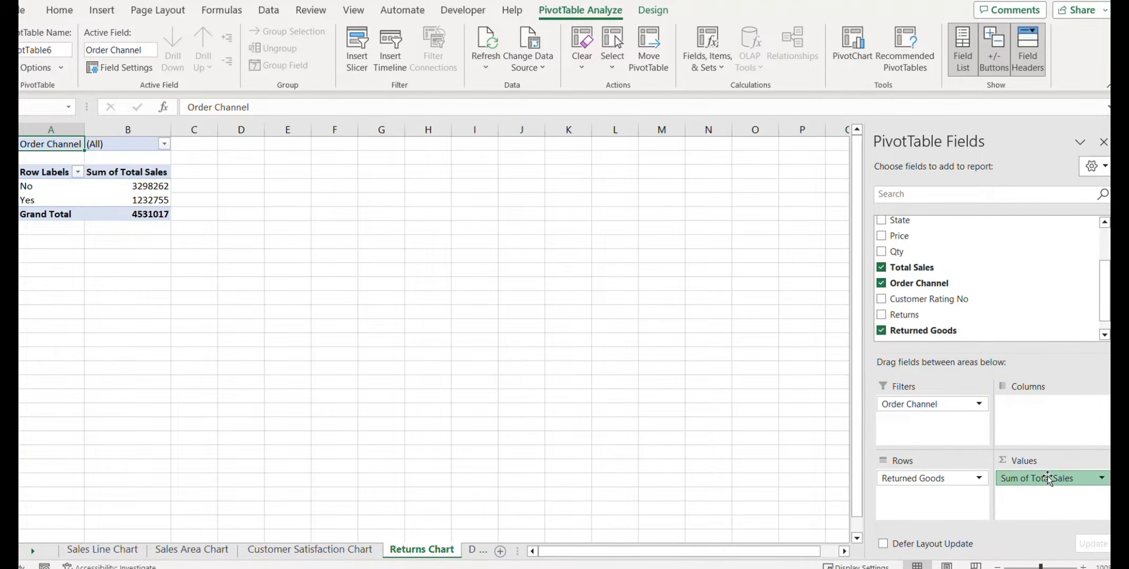
Summarize the Total Sales value field by Count instead of Sum.
click(1046, 476)
click(1049, 461)
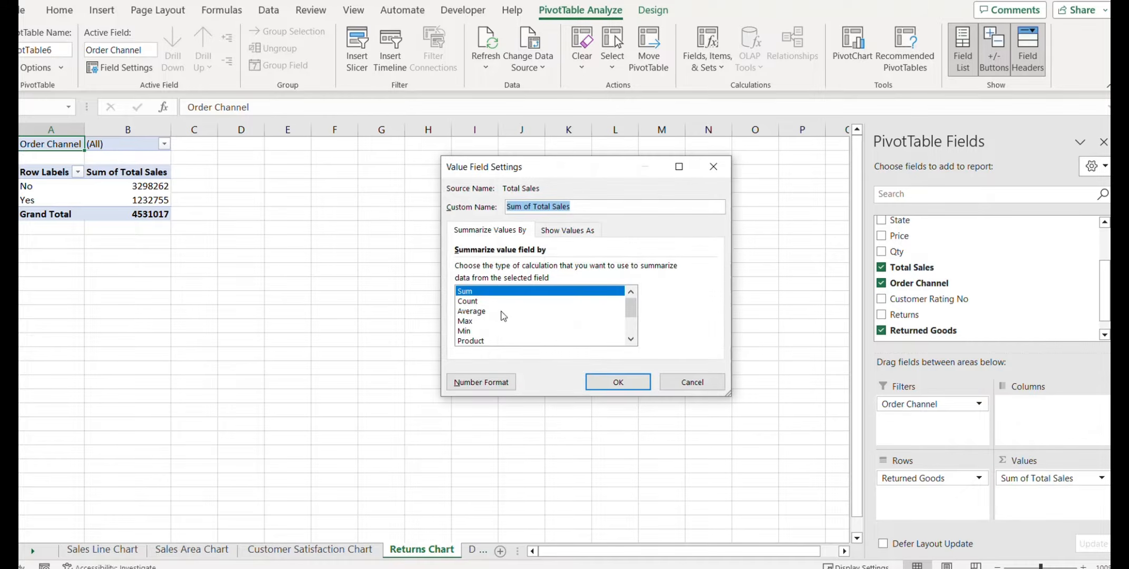
click(473, 302)
click(628, 387)
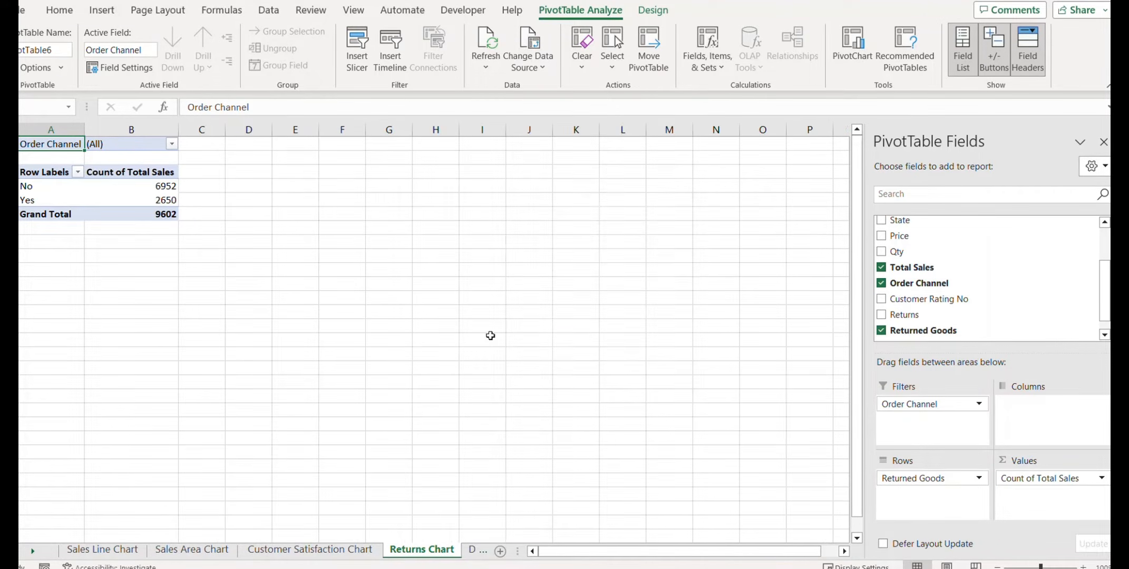
click(295, 283)
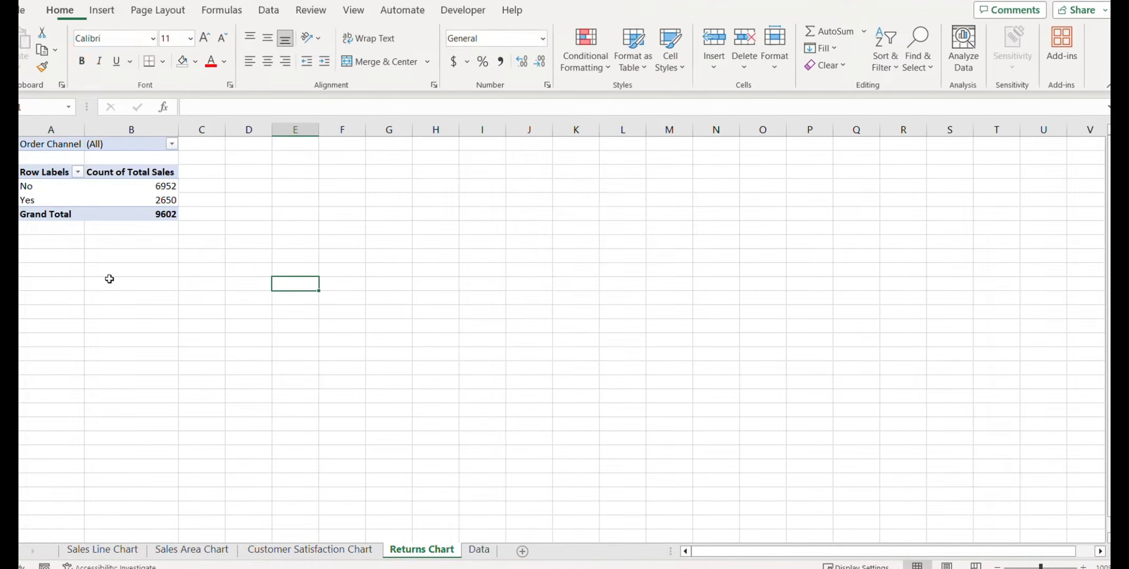
Filter the PivotTable's Order Channel to Concession.
click(172, 145)
click(61, 199)
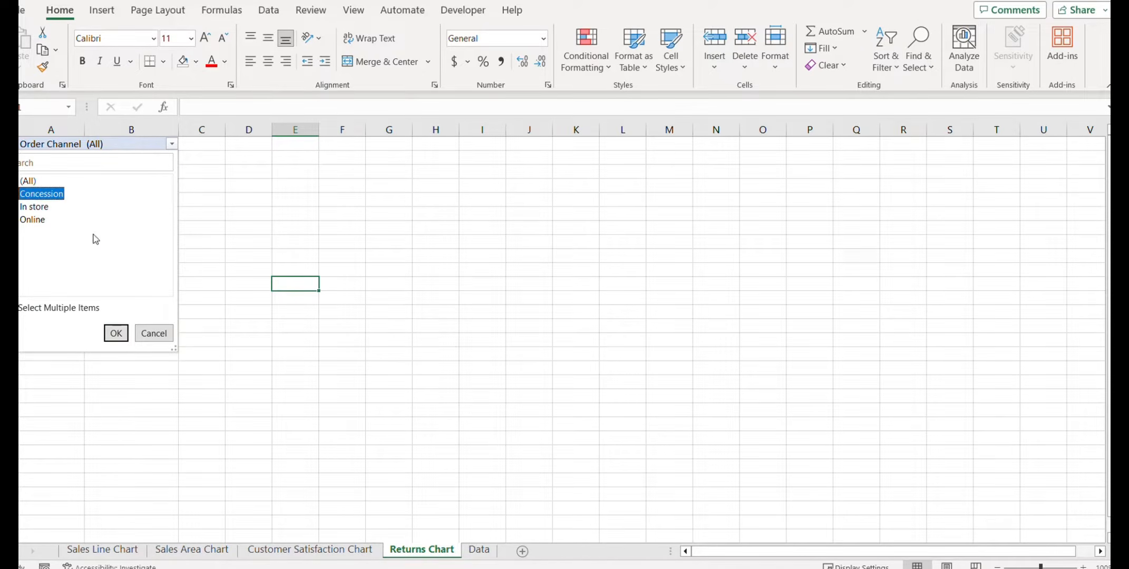
click(116, 333)
Calculate the Concession return rate in cell C5 with the formula =B5/B6.
click(212, 203)
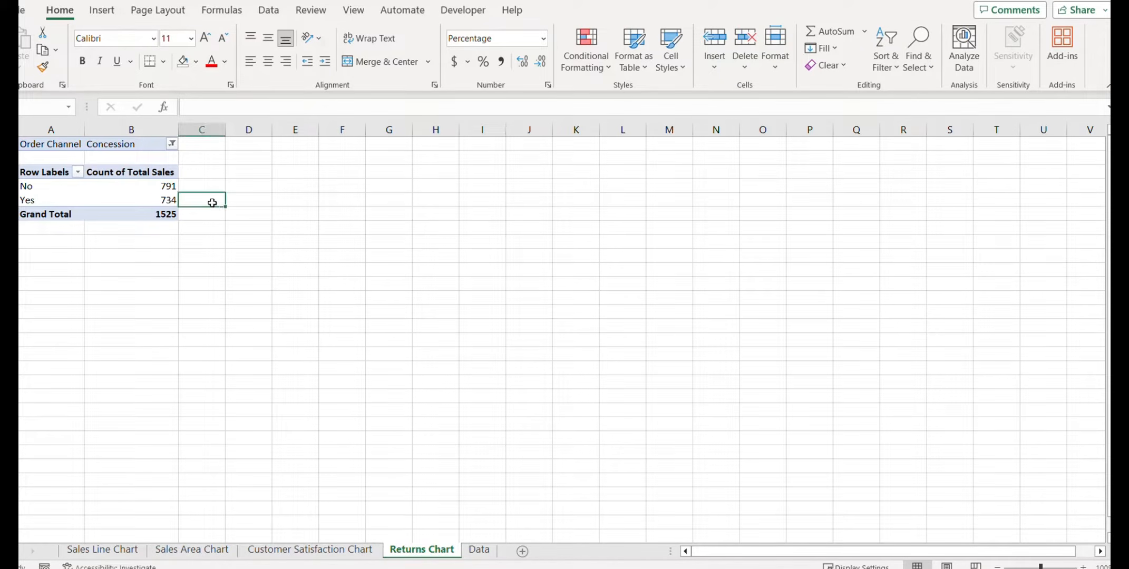
text(=)
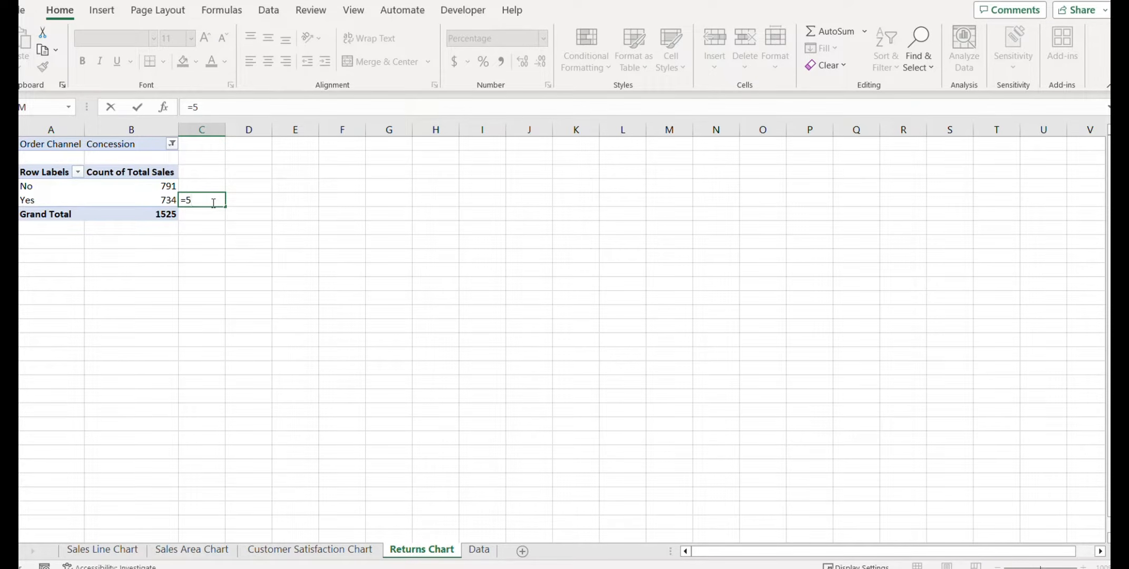
text(B5)
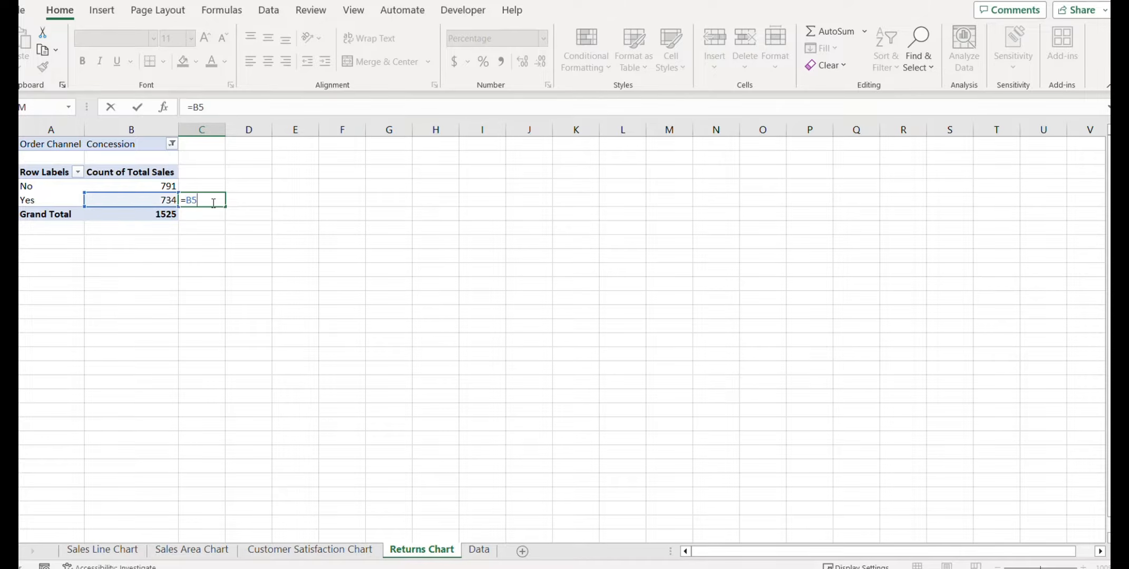
text(/B6)
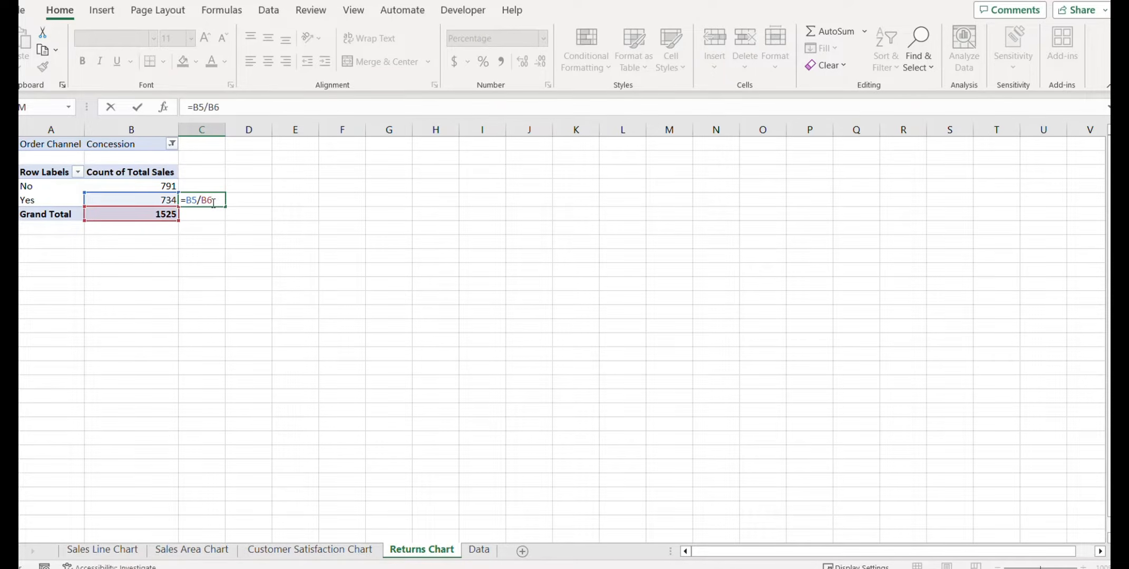
key(ctrl+Return)
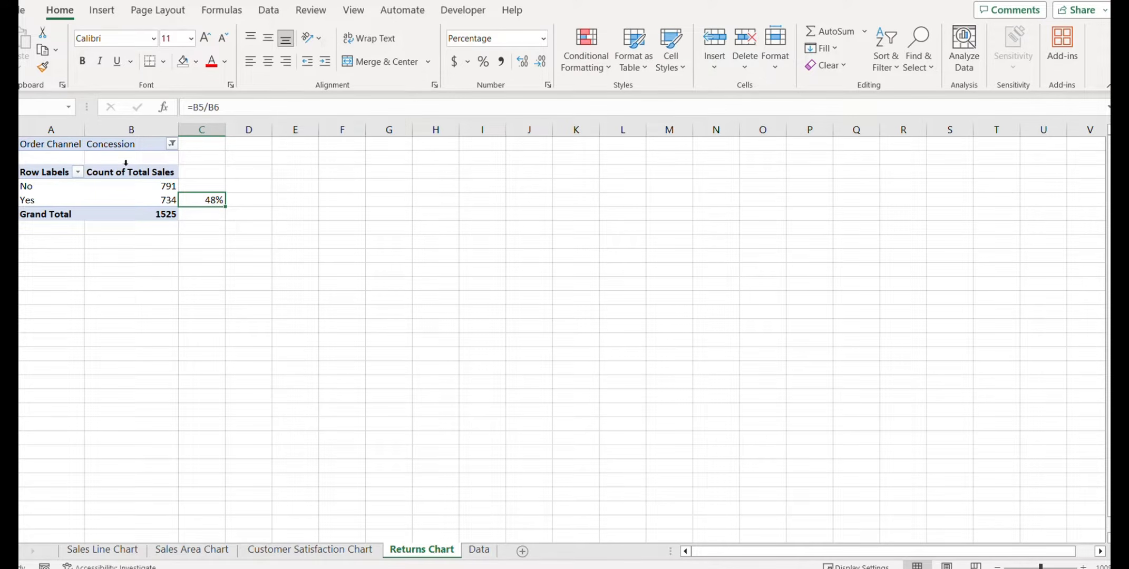
Copy the Concession PivotTable with its return rate to A9 and filter the copy's Order Channel to In store.
drag(52, 146, 190, 215)
key(ctrl+c)
click(57, 260)
key(ctrl+v)
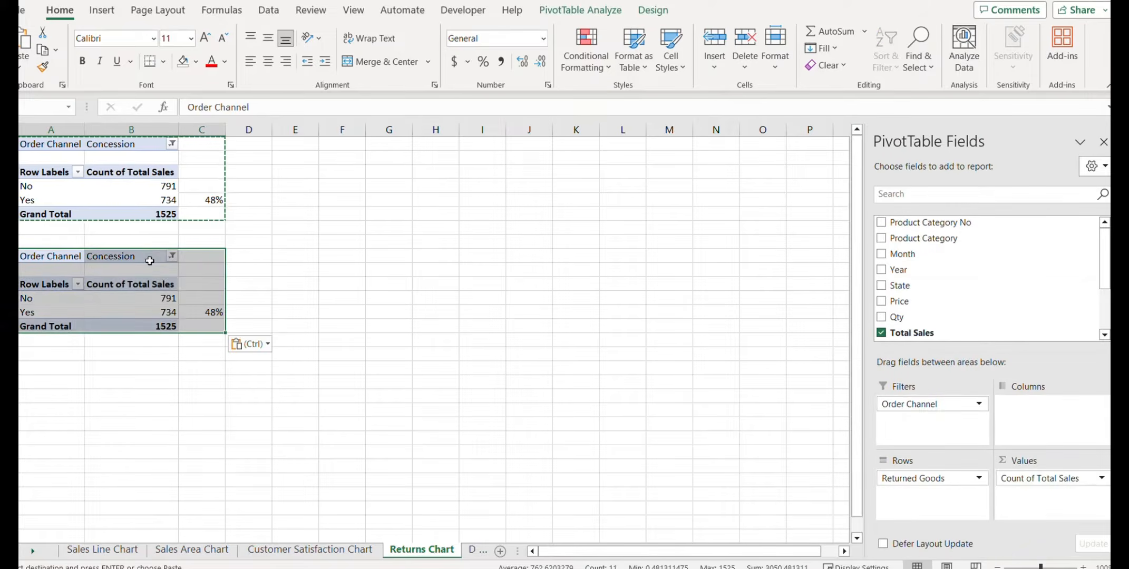
click(172, 257)
click(34, 319)
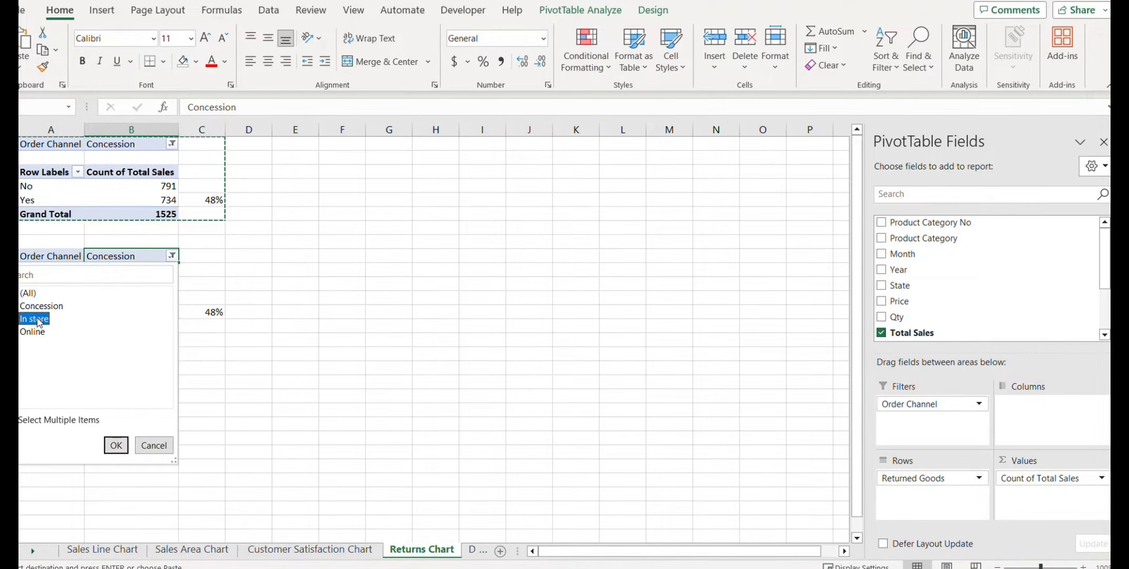
click(115, 445)
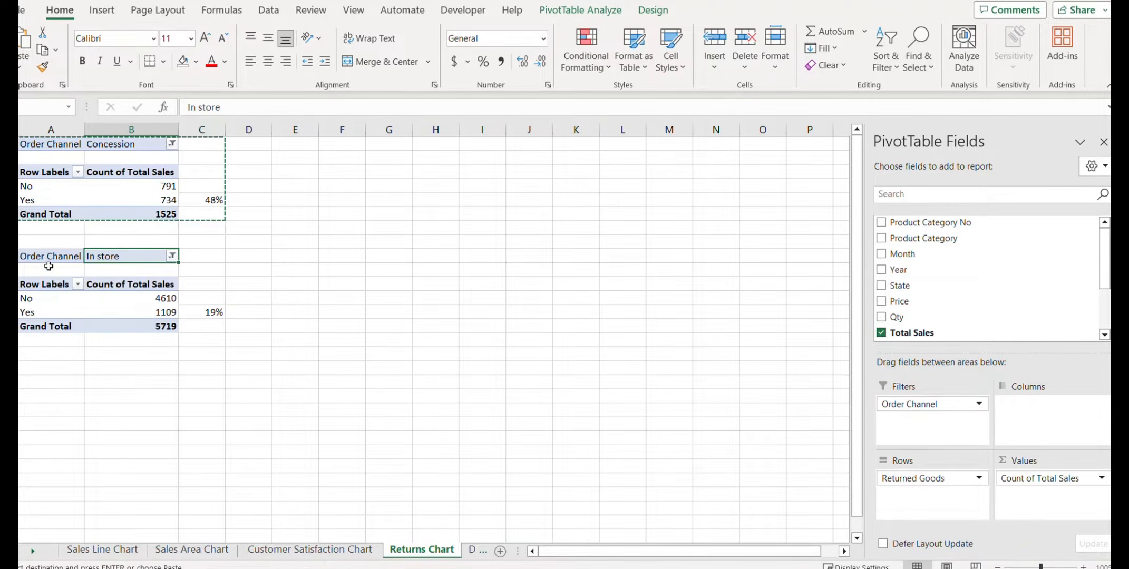
Copy the In store PivotTable with its return rate to A17 and filter the copy's Order Channel to Online.
drag(50, 256, 179, 327)
key(ctrl+c)
click(55, 368)
key(ctrl+v)
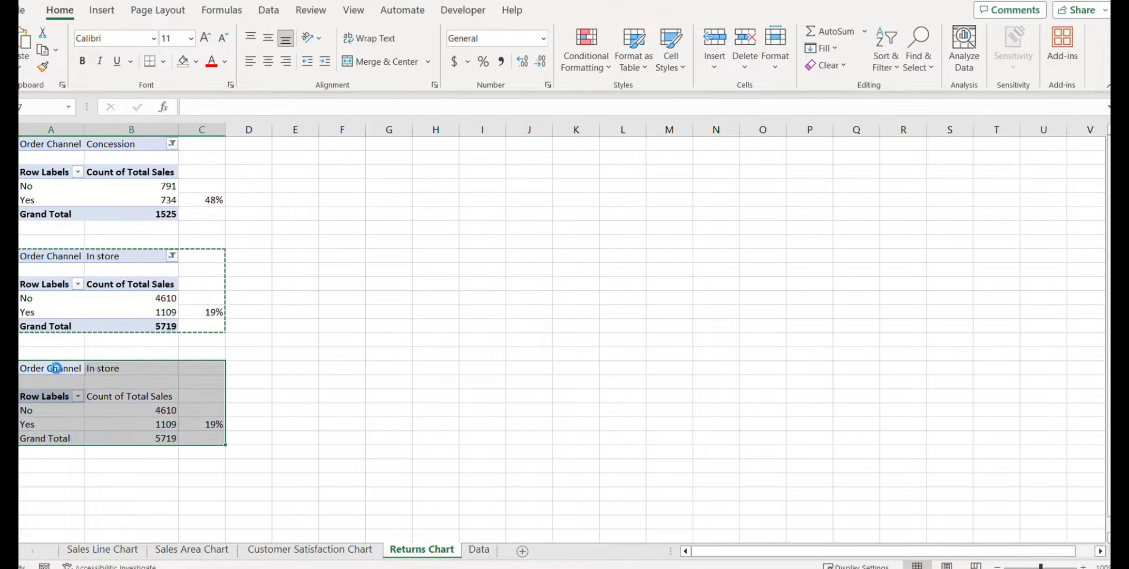
click(152, 369)
click(172, 368)
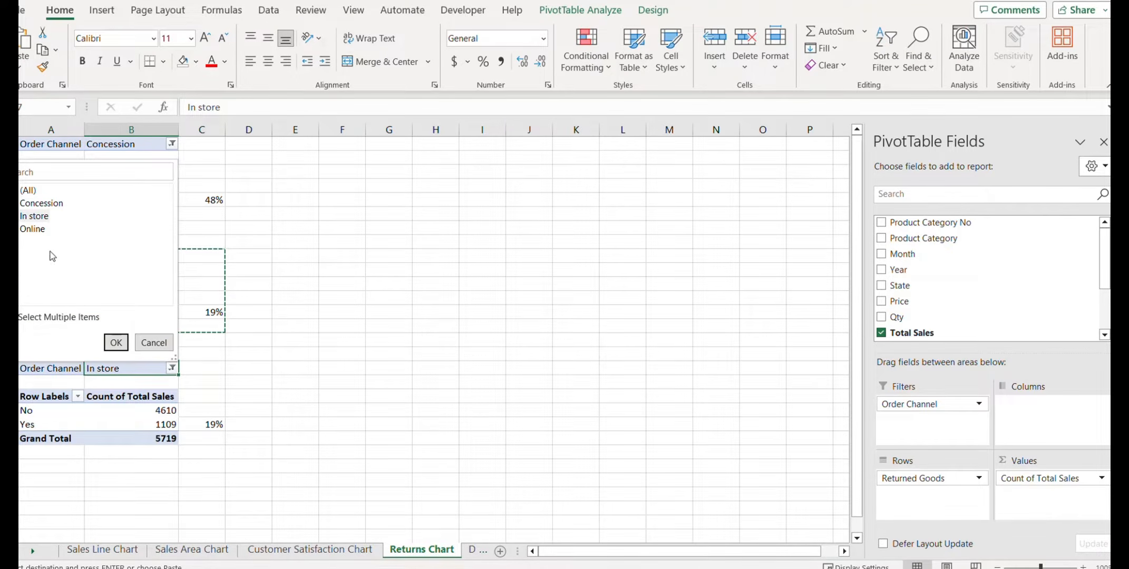
click(33, 229)
click(115, 343)
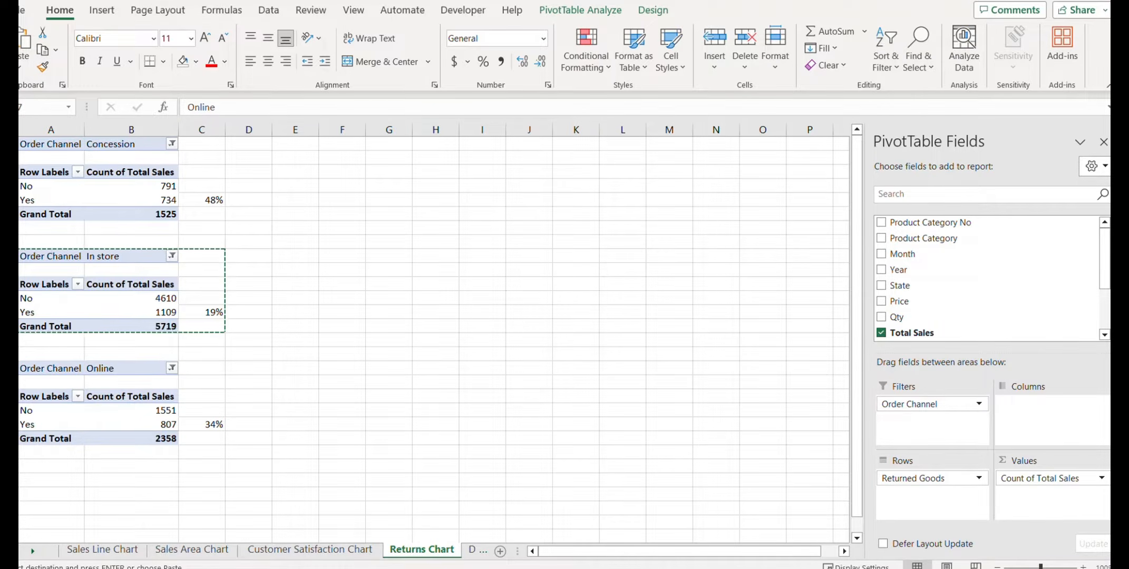
key(Escape)
click(295, 172)
click(389, 227)
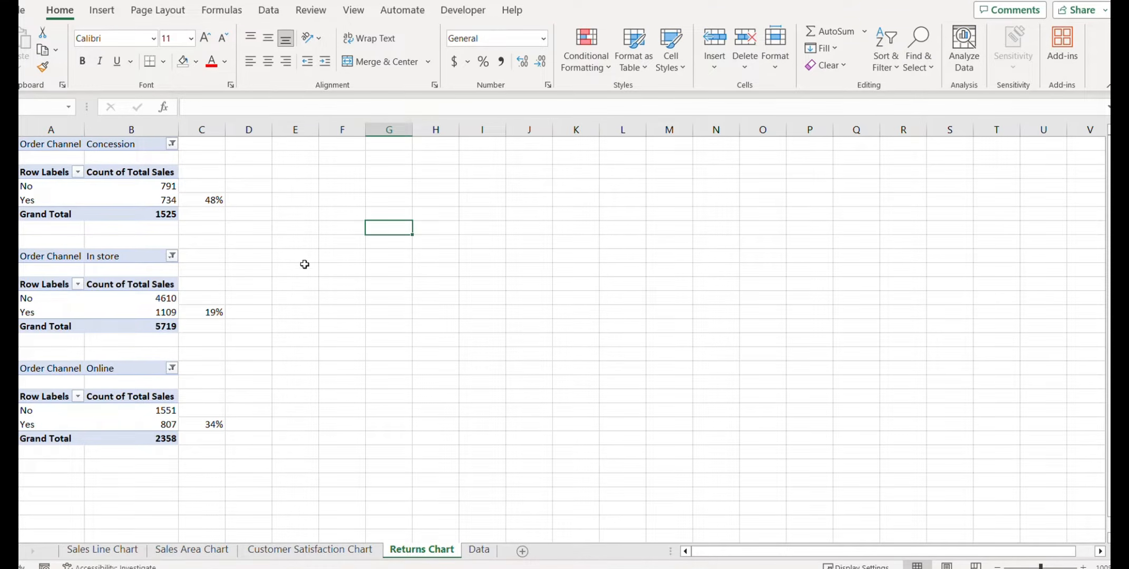
Insert a Doughnut PivotChart from the Concession PivotTable.
click(131, 199)
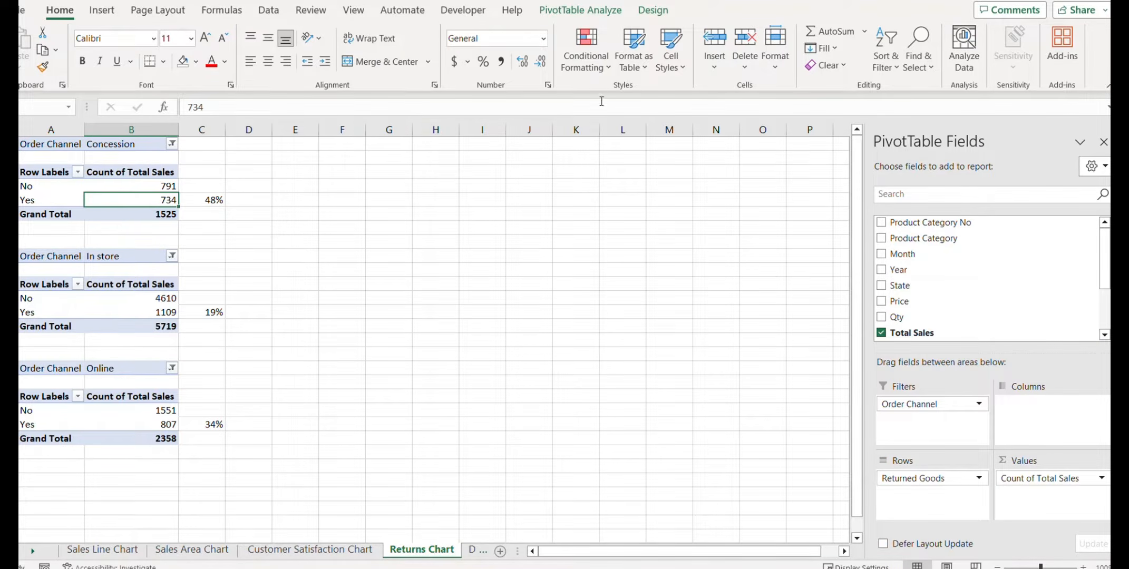
click(577, 14)
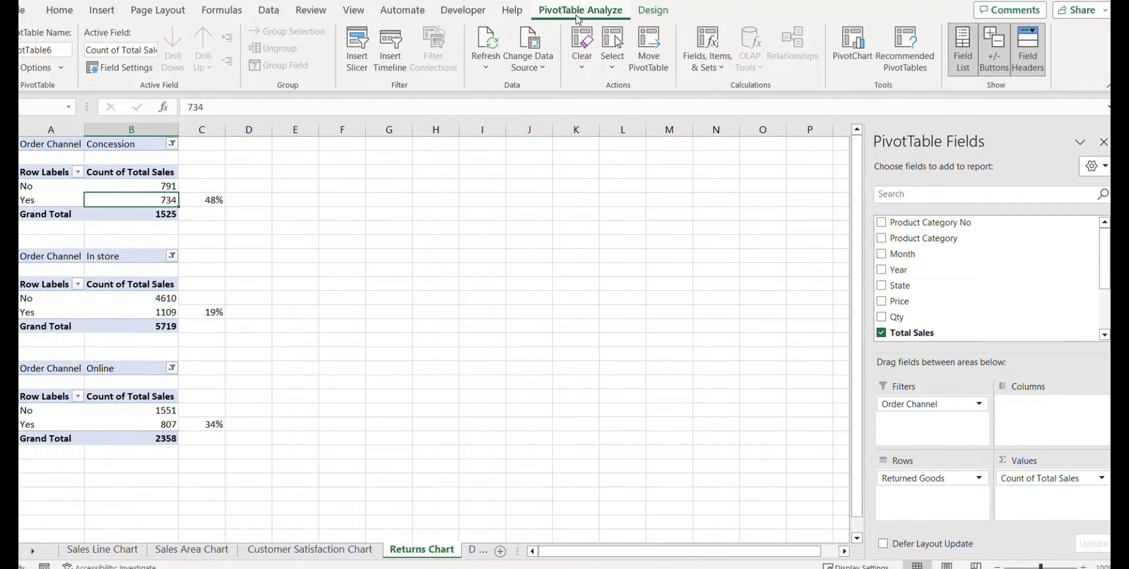
click(852, 50)
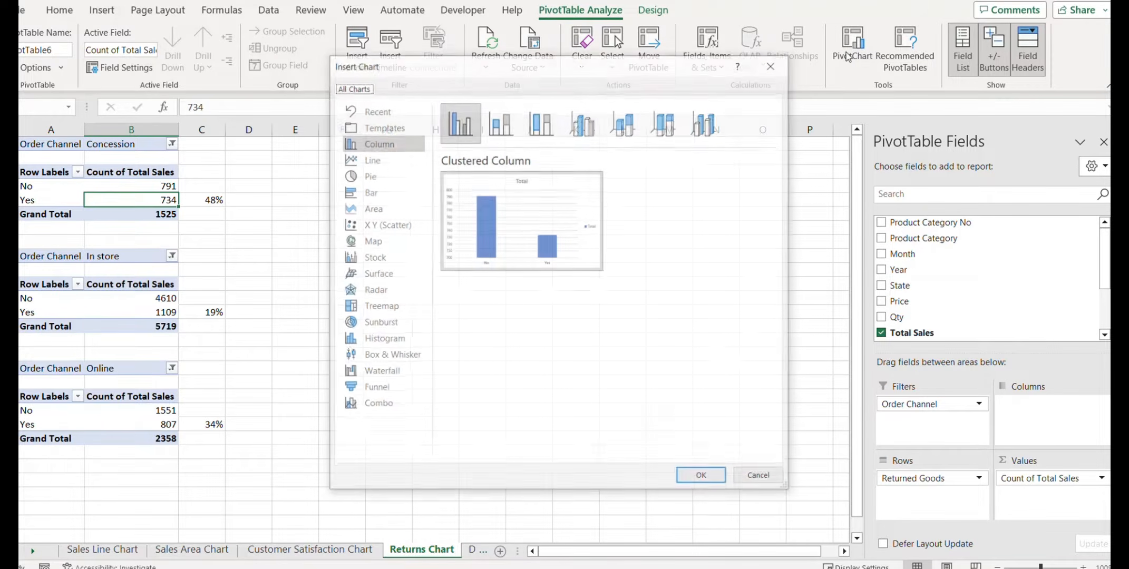
click(384, 179)
click(624, 122)
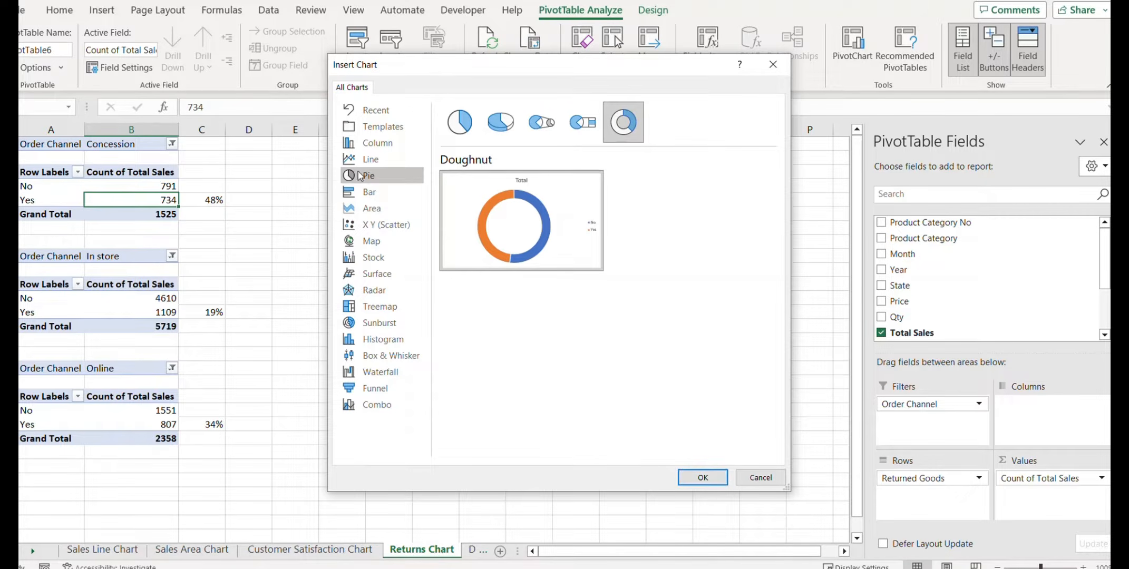
click(703, 478)
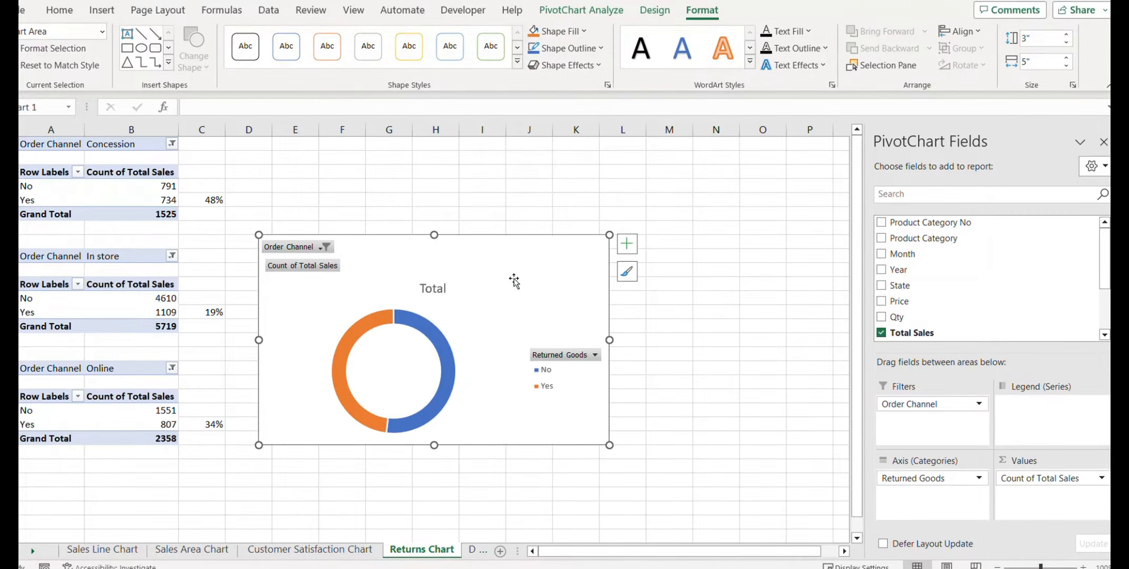
Shrink the Concession doughnut chart to about 2.05" by 3.34" and place it beside the Concession PivotTable.
drag(609, 446, 516, 402)
drag(422, 248, 421, 178)
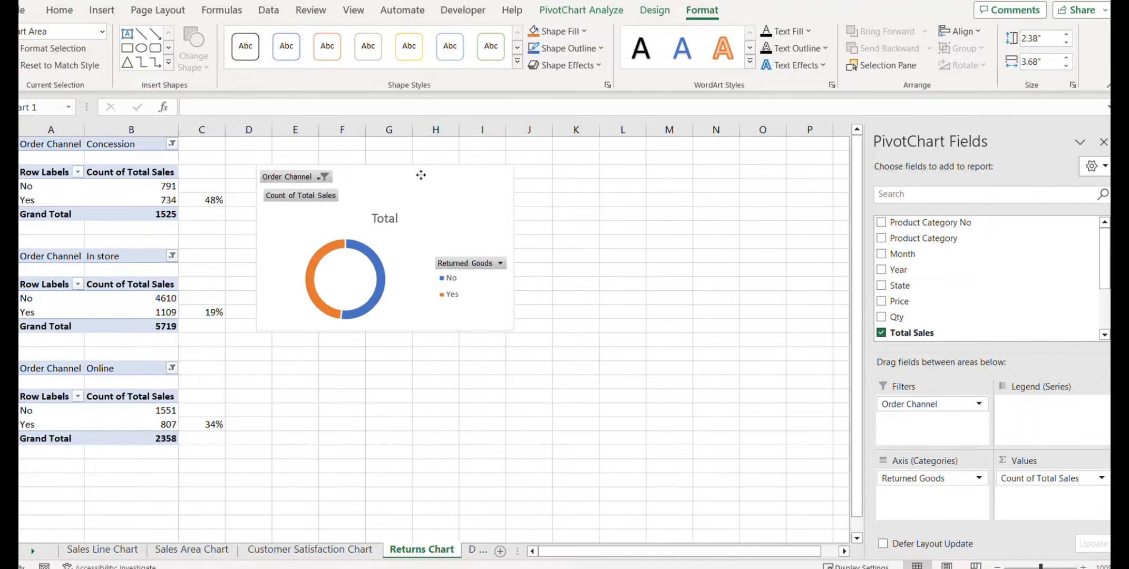
drag(514, 332, 492, 308)
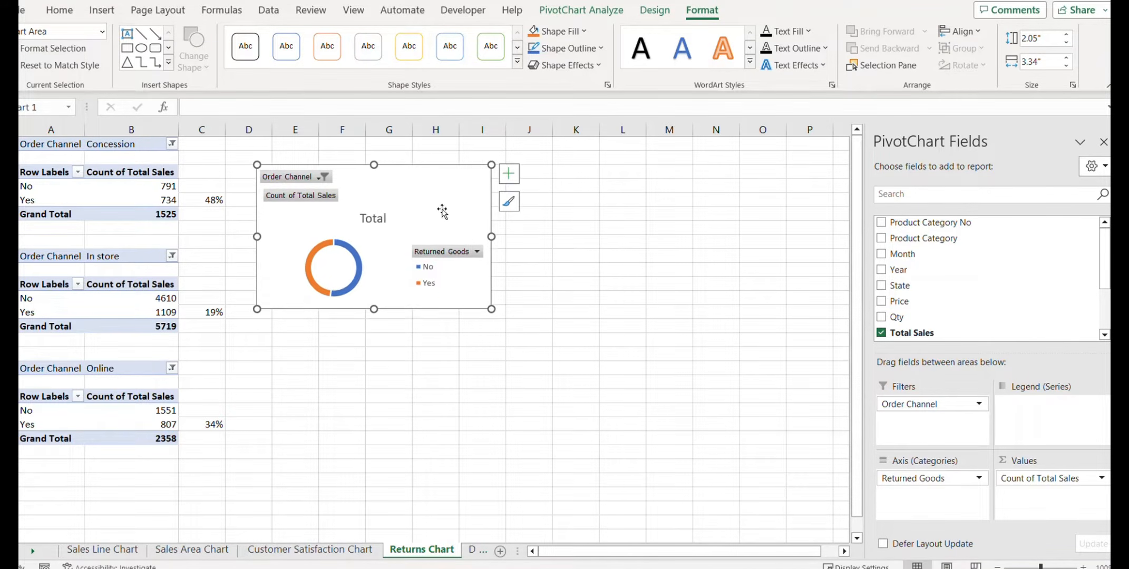
drag(433, 193, 433, 174)
Insert a Doughnut PivotChart from the In store PivotTable.
click(98, 296)
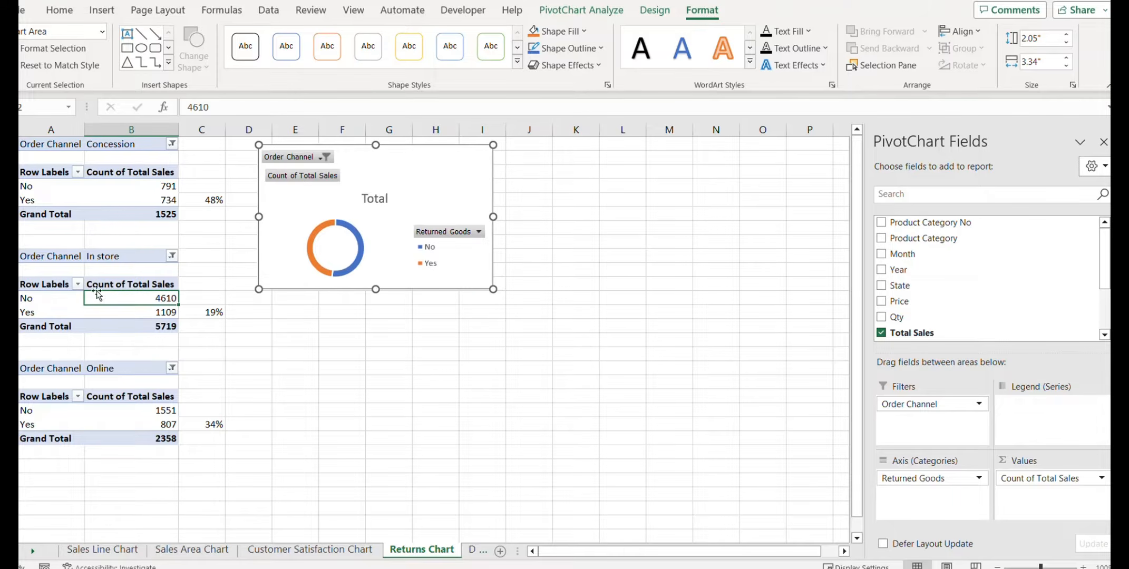
click(589, 11)
click(852, 45)
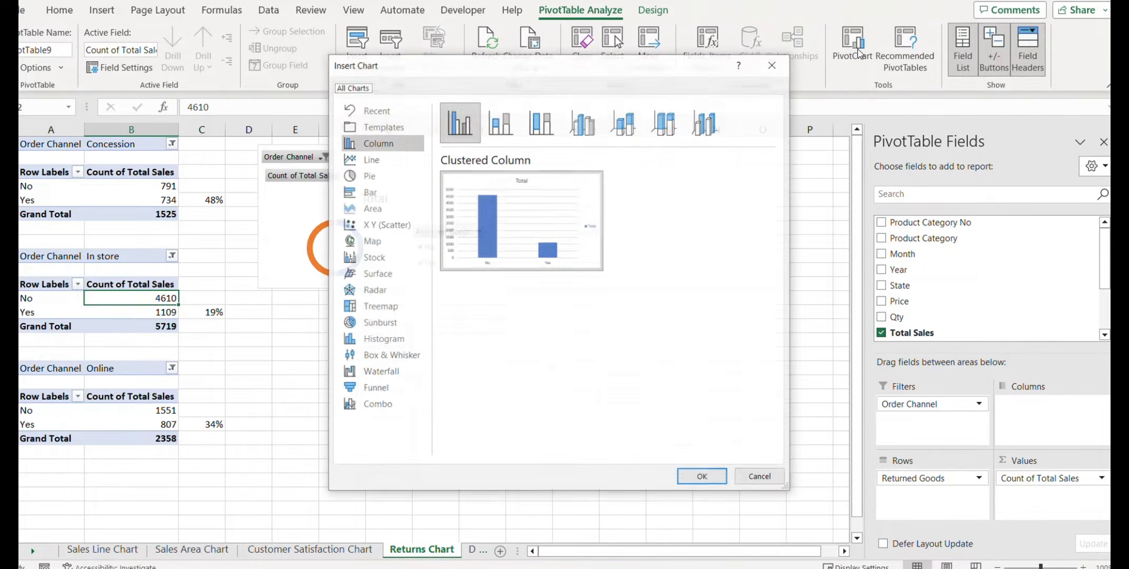
click(368, 175)
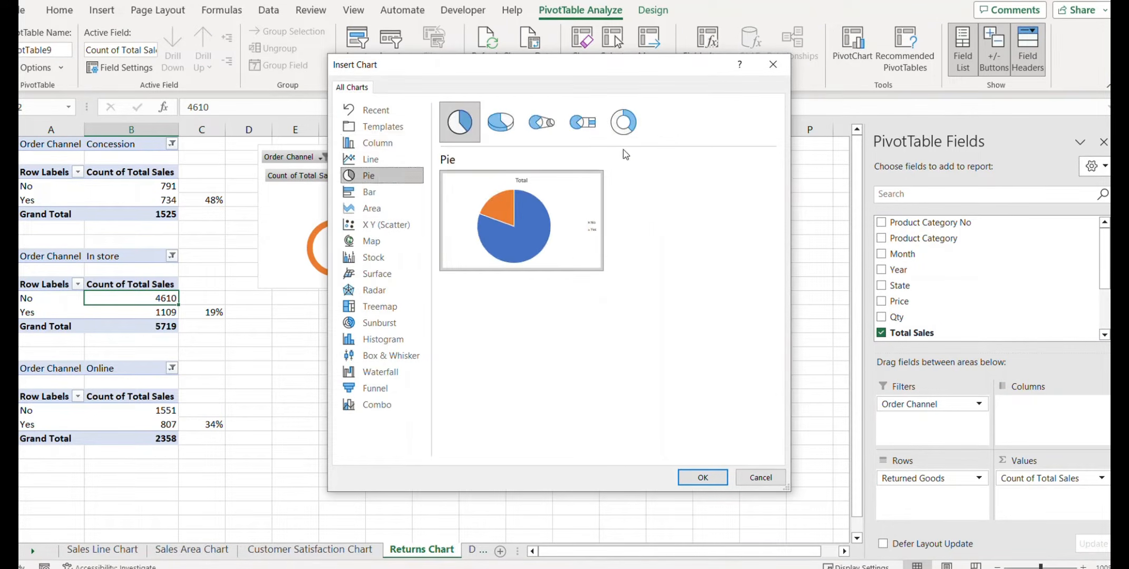
click(623, 122)
click(703, 476)
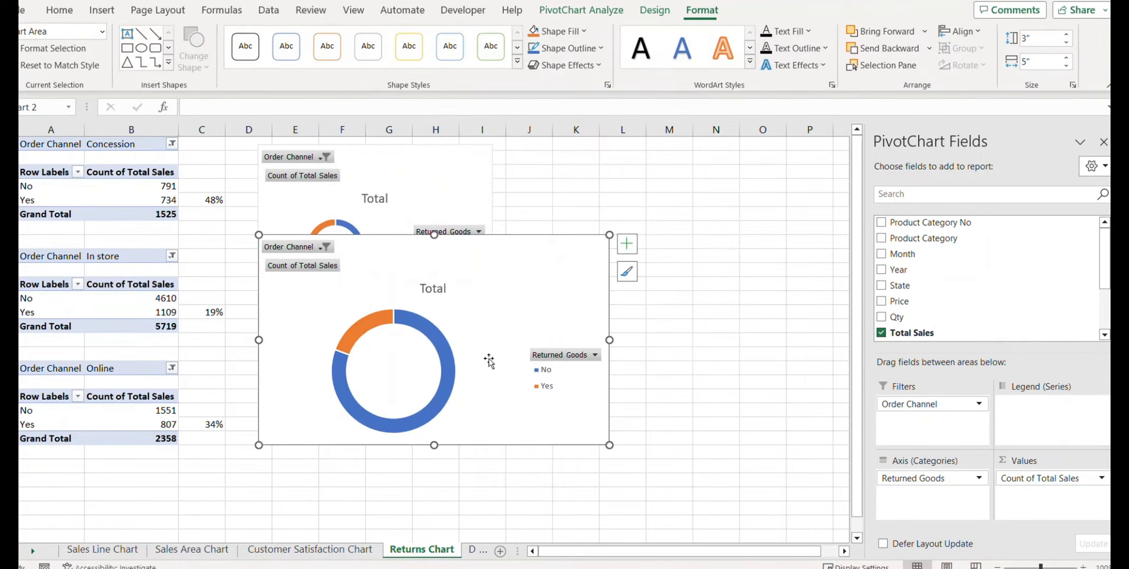
Shrink the In store doughnut chart to about the size of the Concession chart and place it directly beneath that chart.
drag(609, 444, 504, 378)
drag(460, 281, 462, 346)
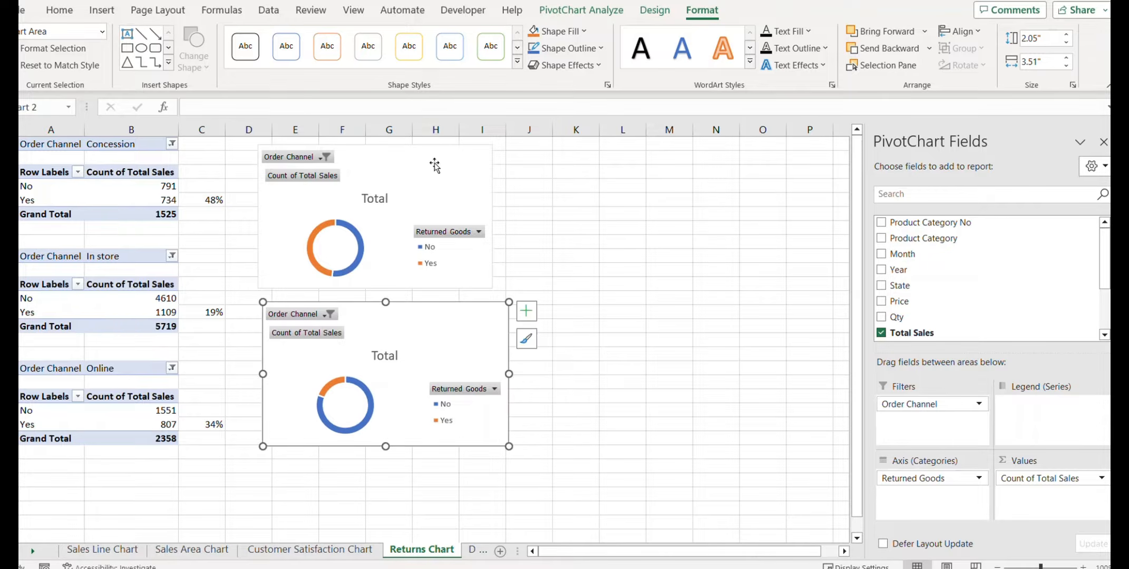
drag(436, 164, 436, 159)
drag(417, 314, 416, 305)
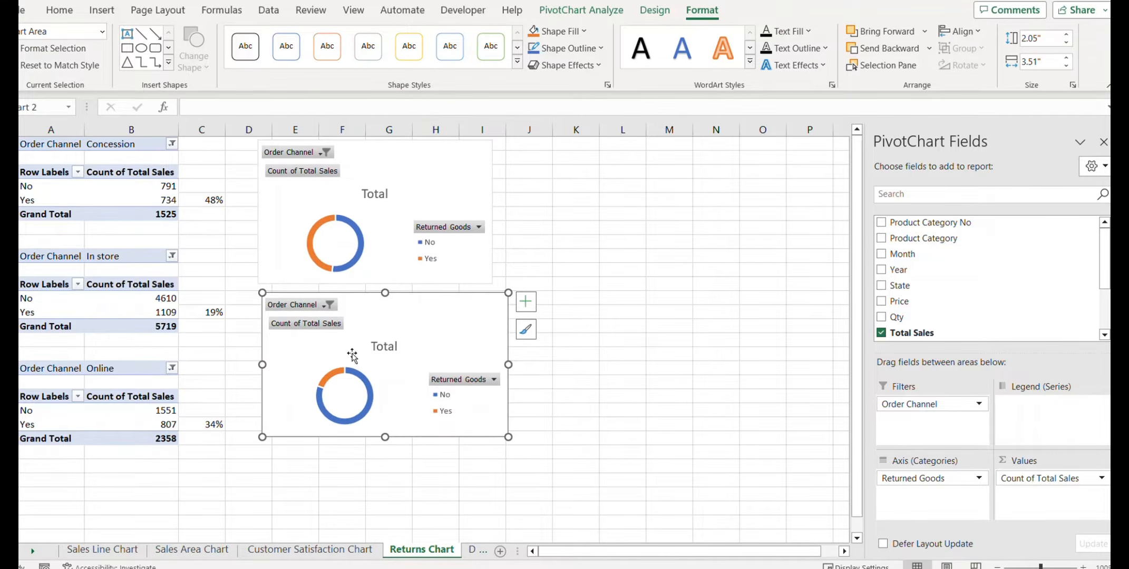
drag(508, 365, 480, 364)
Insert a Doughnut PivotChart from the Online PivotTable.
drag(44, 424, 43, 411)
click(582, 10)
click(849, 45)
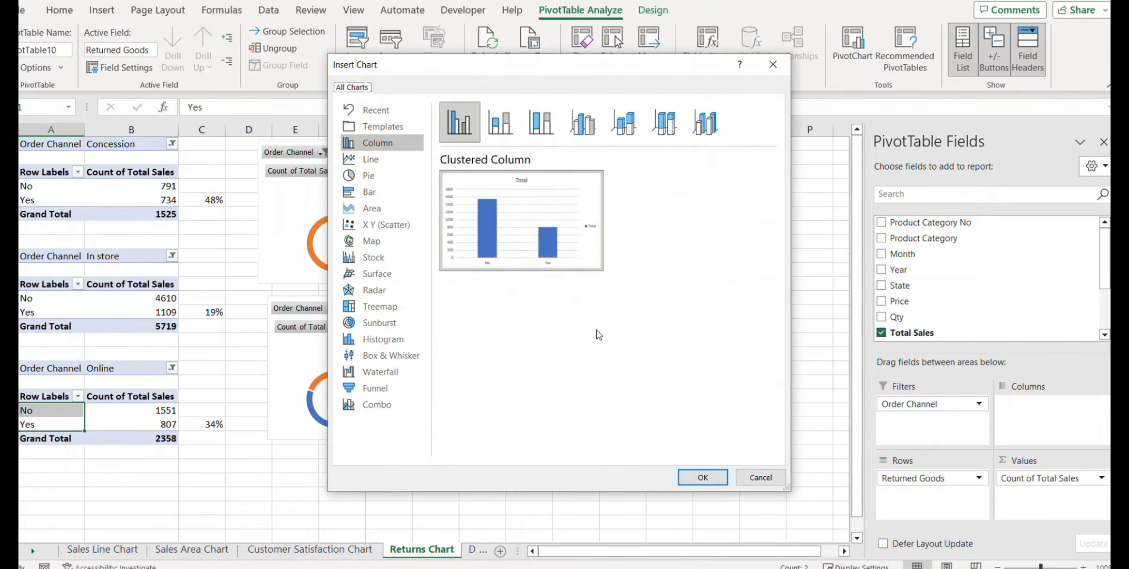
click(369, 175)
click(623, 122)
click(703, 476)
Shrink the Online doughnut chart to about 1.9" by 3.63" and place it beneath the In store chart.
drag(609, 445, 540, 392)
drag(478, 277, 461, 463)
scroll(461, 463, down, 2)
drag(522, 491, 496, 470)
drag(460, 386, 482, 426)
scroll(638, 340, up, 2)
drag(549, 152, 680, 240)
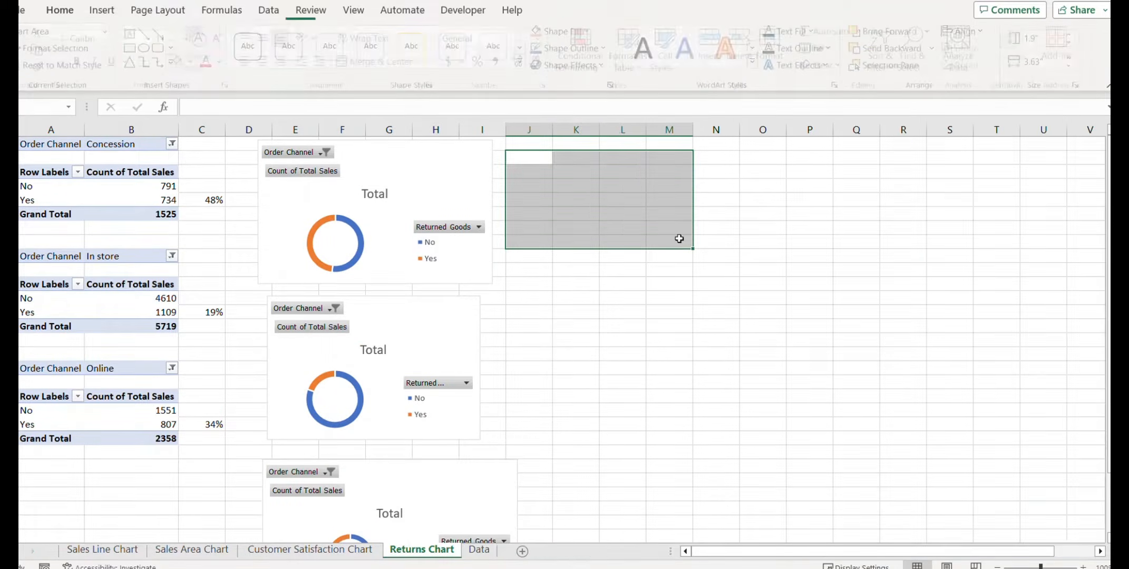
Insert a text box spanning columns J to M beside the Concession doughnut chart and link it to cell C5.
click(102, 10)
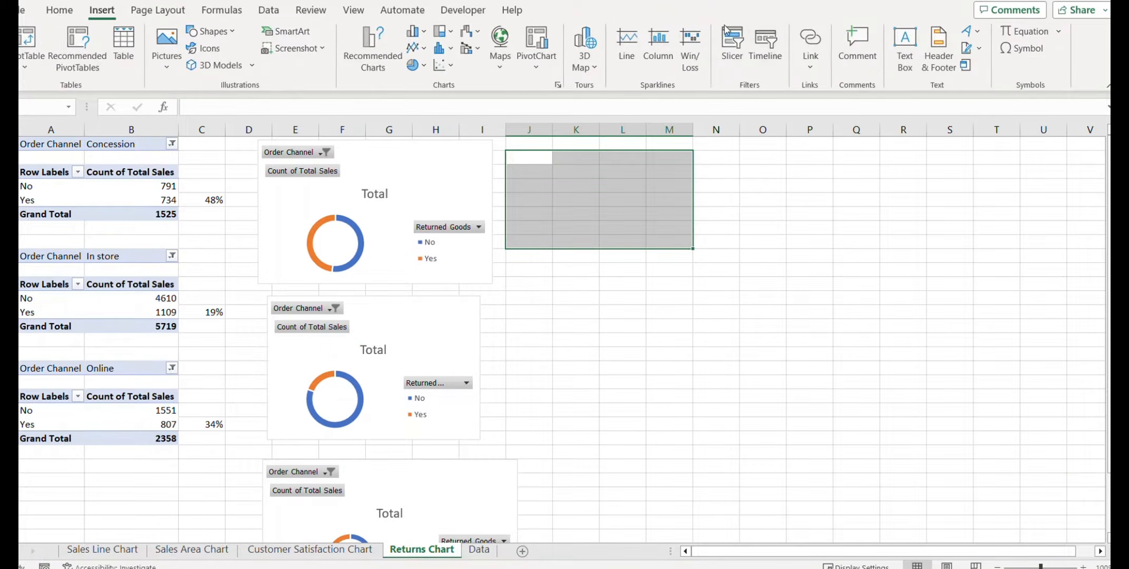
click(904, 58)
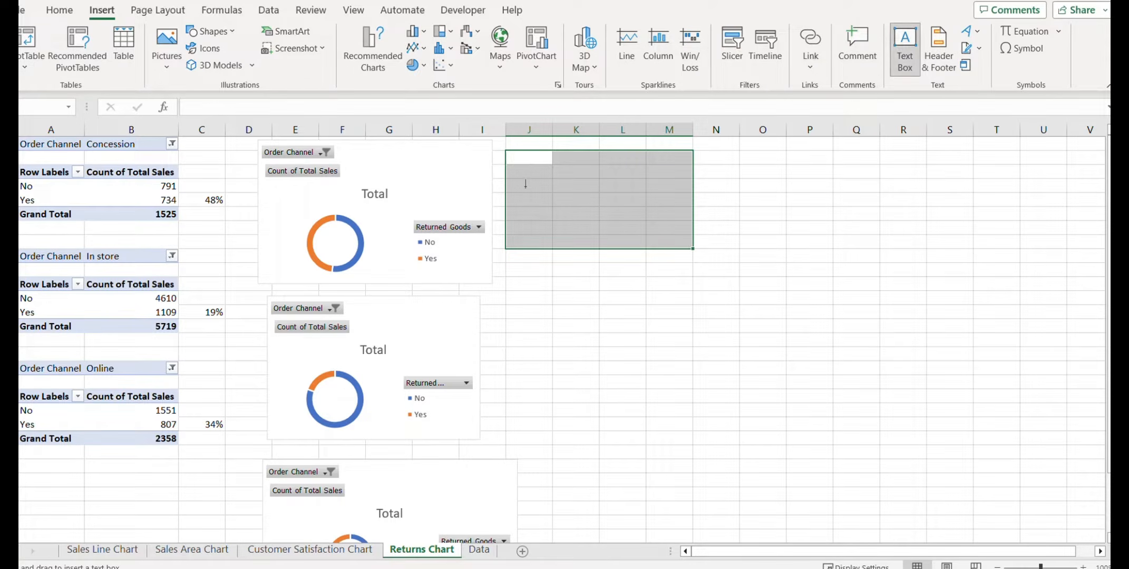
drag(506, 153, 696, 199)
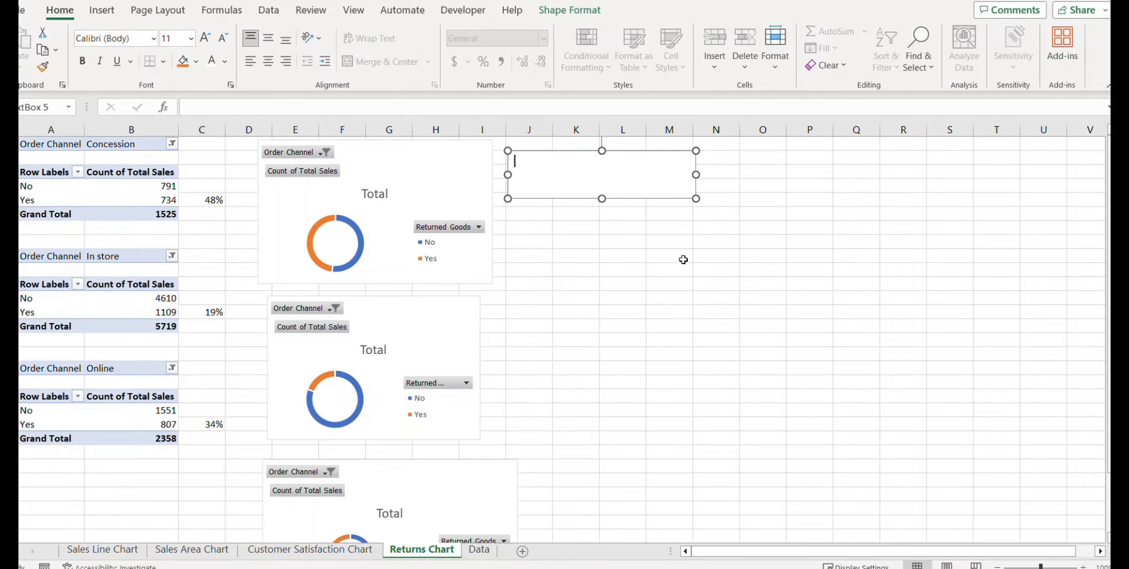
click(501, 108)
text(=)
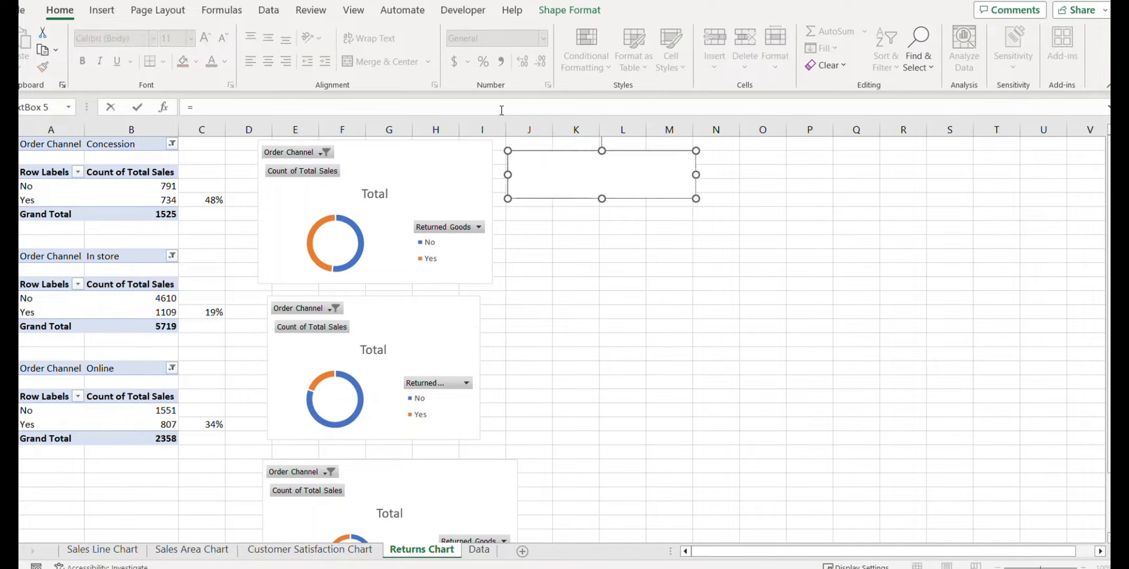
click(202, 201)
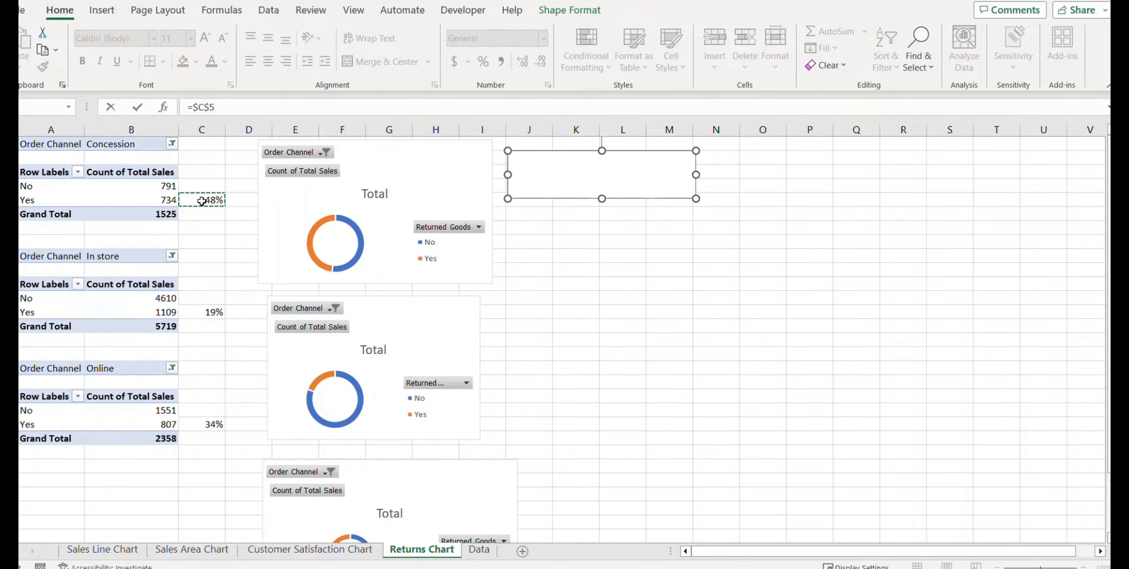
key(Return)
click(665, 297)
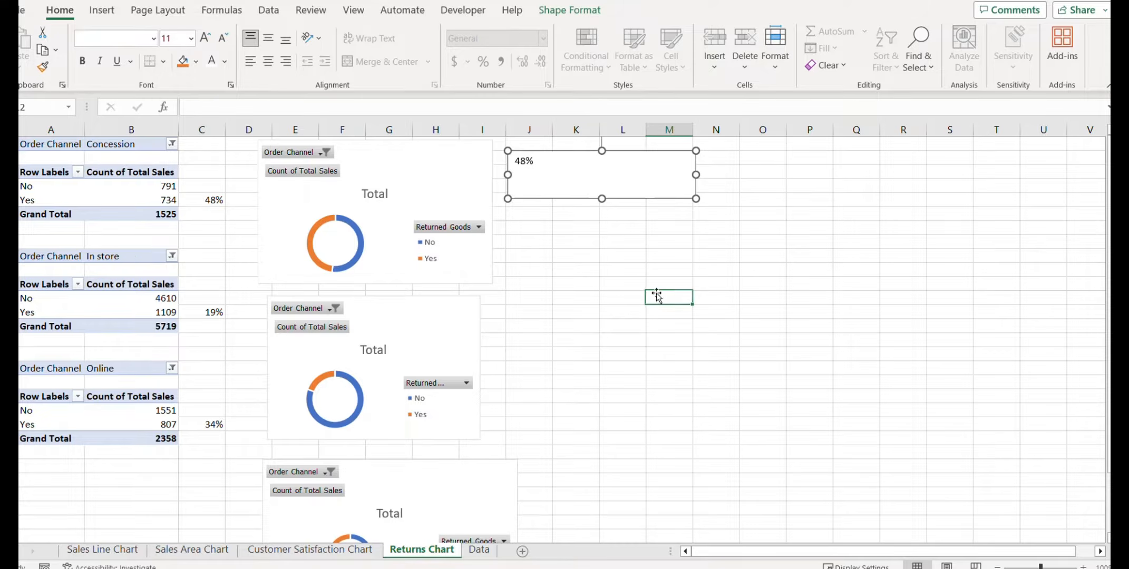
Center the linked text box's content horizontally and vertically and format it as bold, size 28.
click(602, 175)
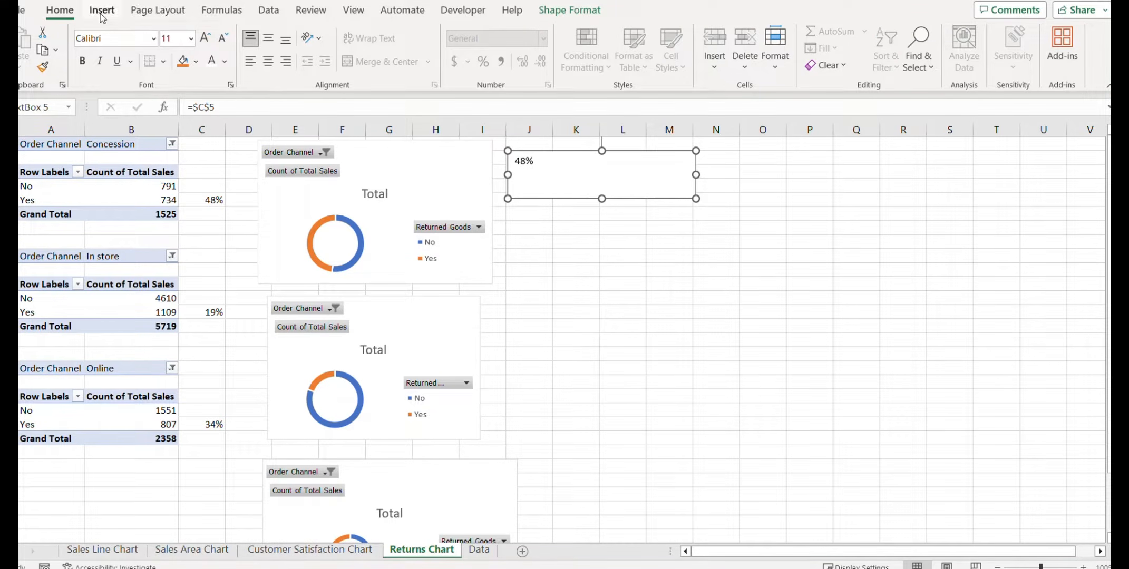
click(267, 61)
click(274, 39)
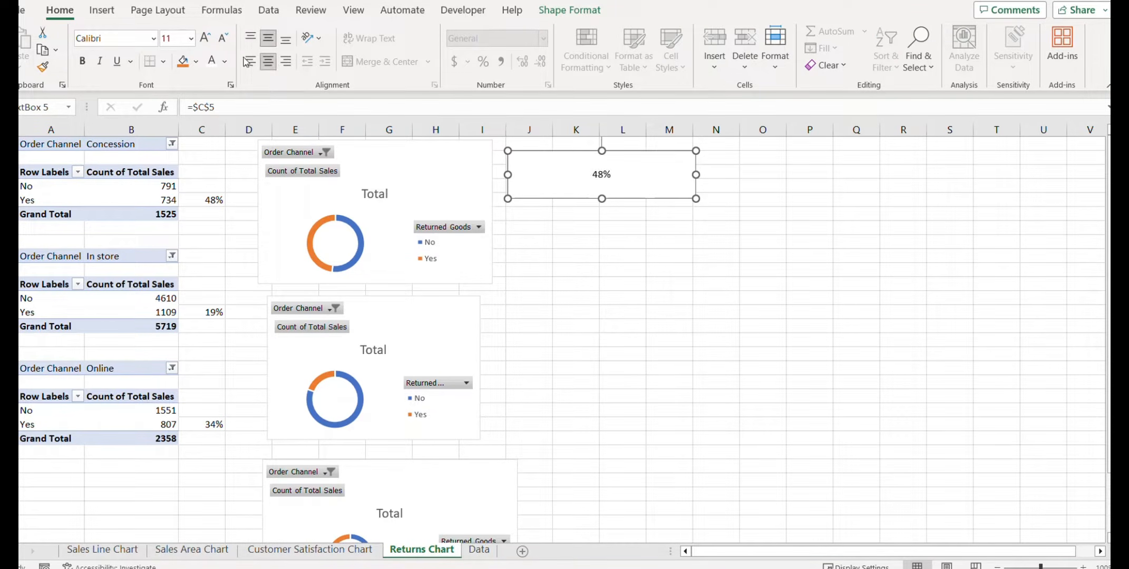
click(206, 38)
click(205, 38)
click(206, 38)
click(206, 38)
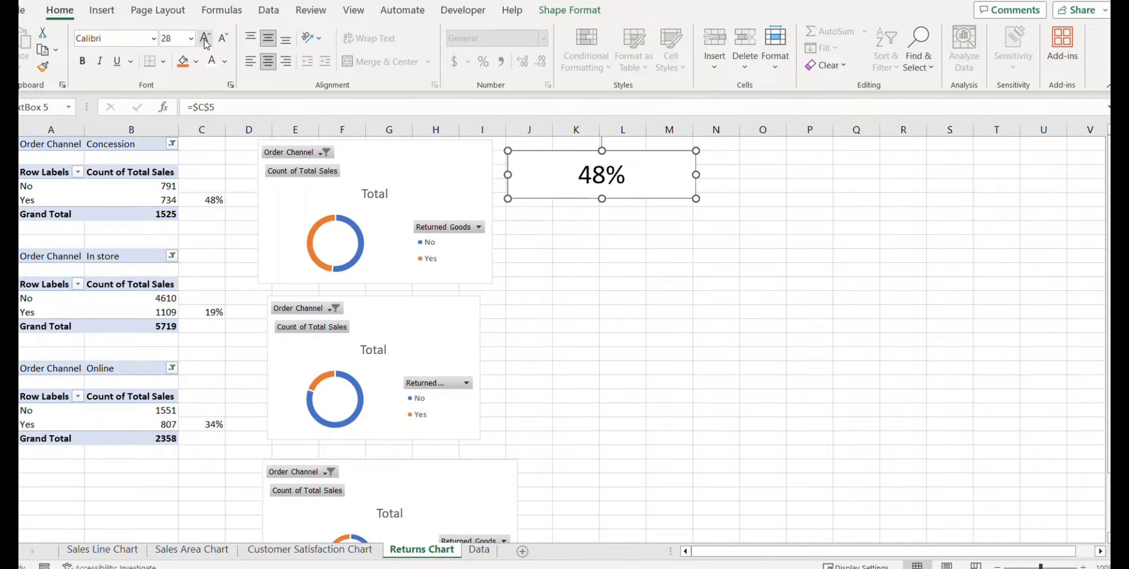
click(82, 61)
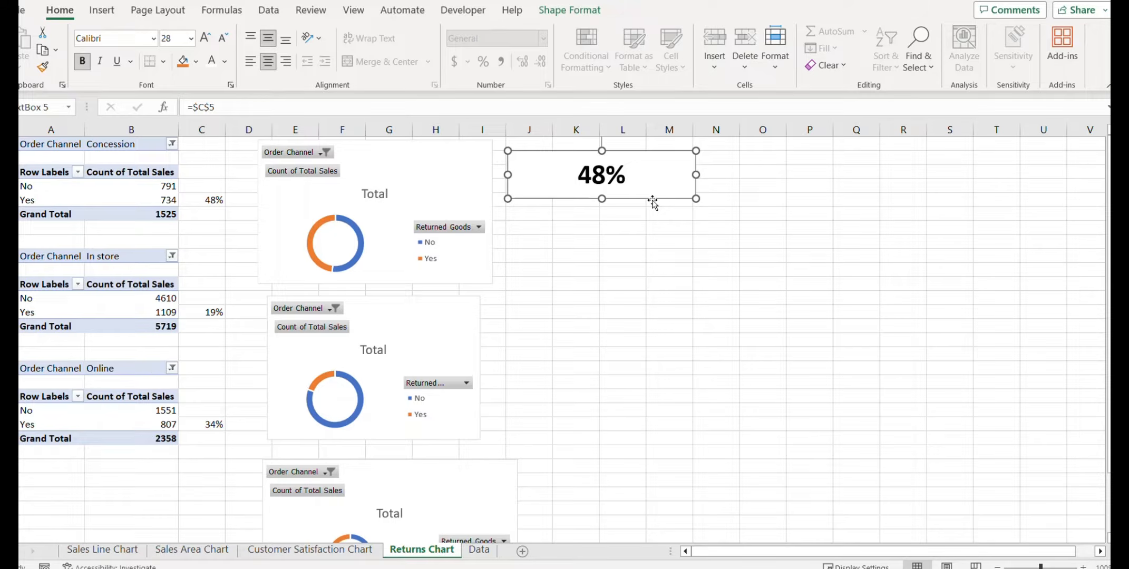
Duplicate the percentage text box twice, stacking the copies evenly spaced beneath the original.
key(ctrl+d)
drag(648, 215, 635, 278)
key(ctrl+d)
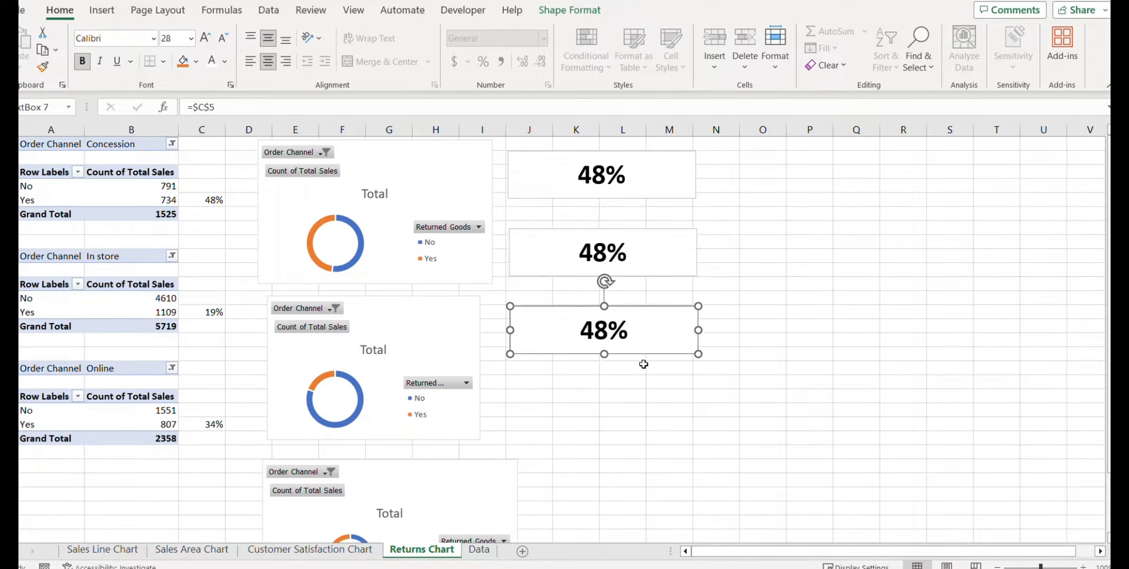
Link the second text box to the In store percentage in C13 and the third to the Online percentage in C21.
click(620, 276)
text(=)
click(204, 313)
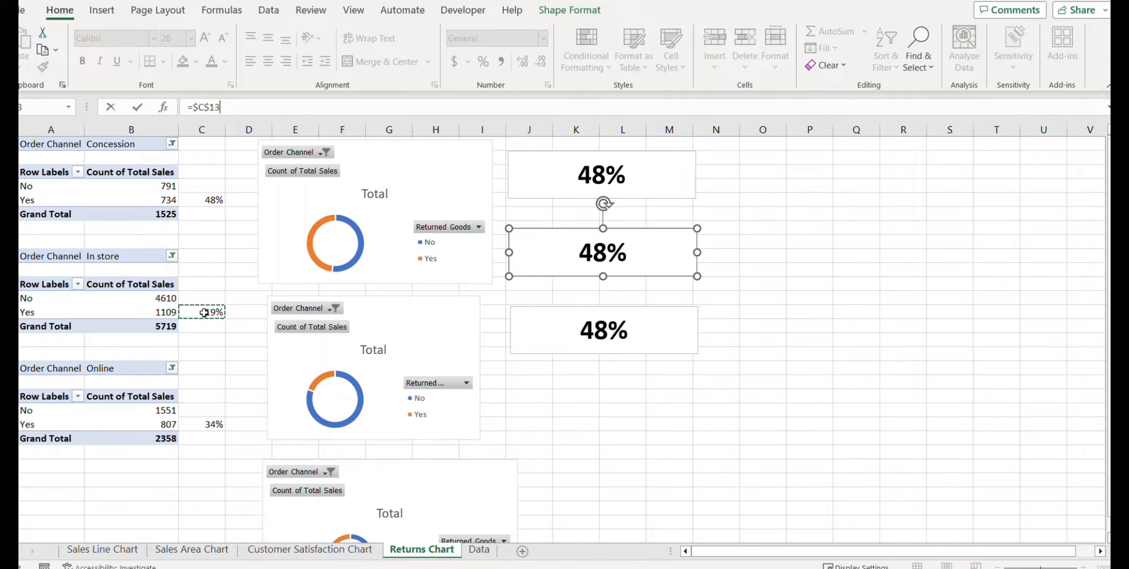
key(Return)
click(648, 344)
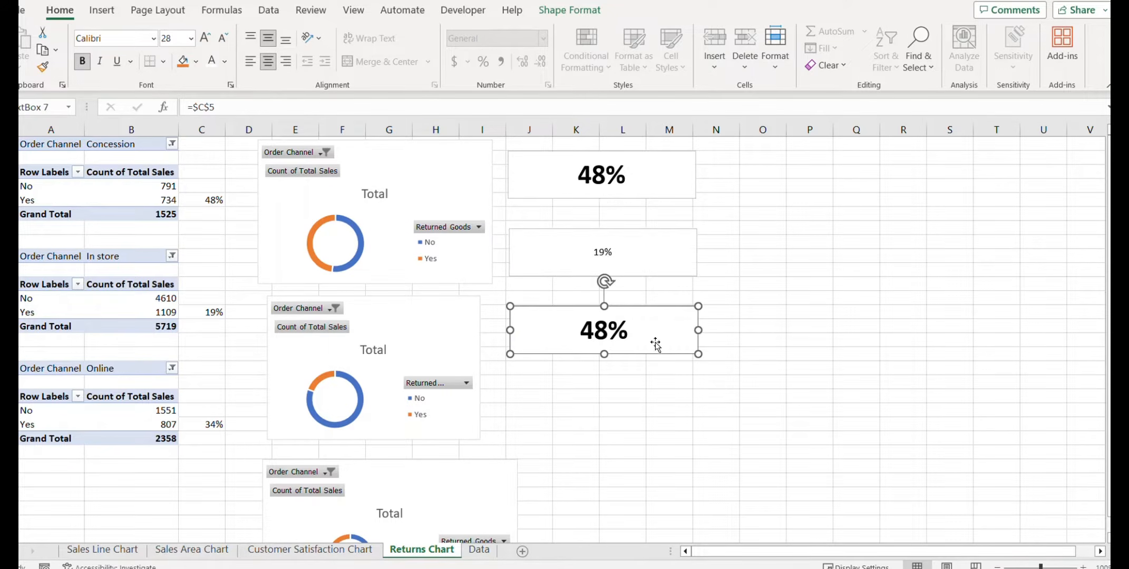
text(=)
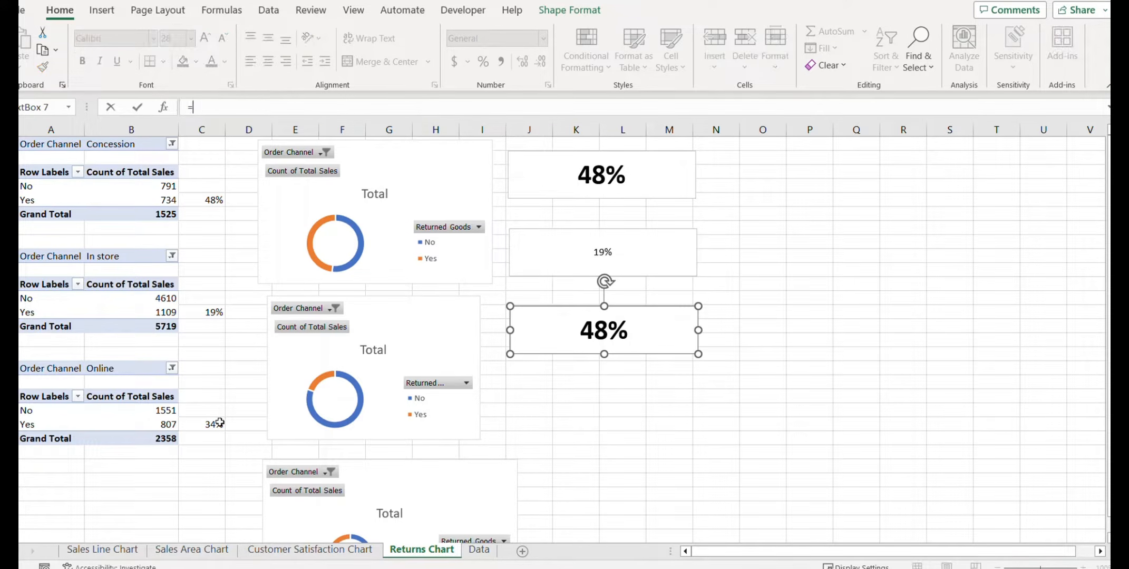
click(215, 424)
key(Return)
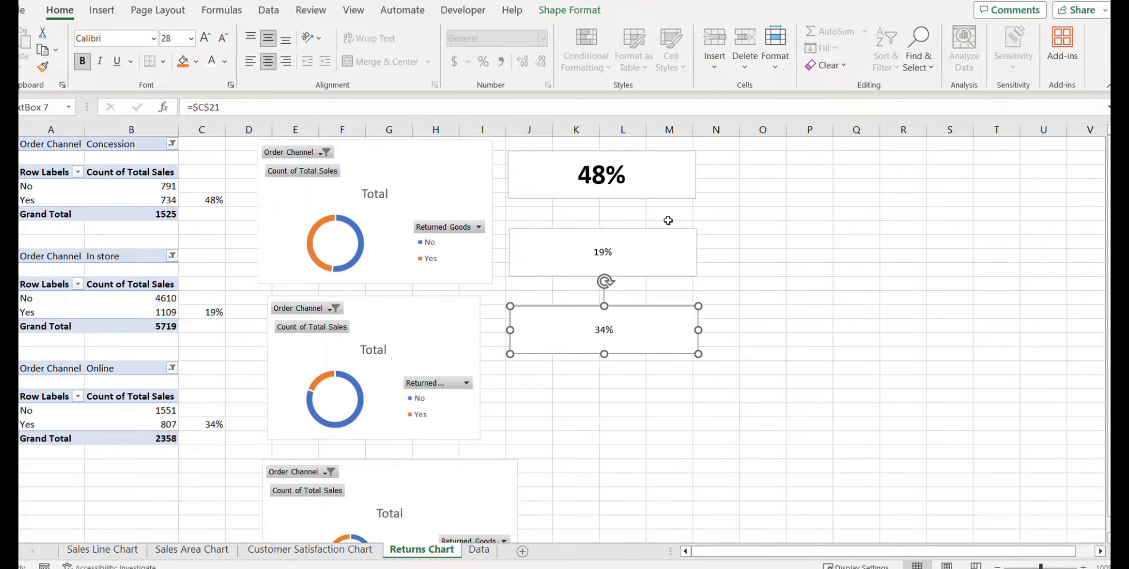
Copy the formatting of the Concession percentage text box onto the In store and Online text boxes.
click(642, 199)
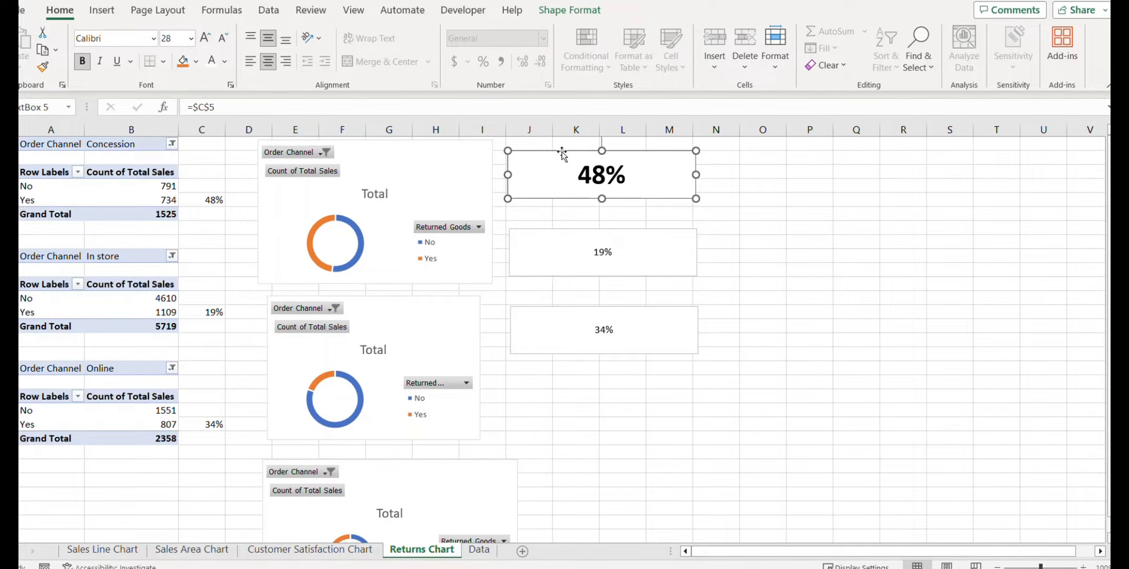
click(43, 67)
click(648, 273)
click(656, 349)
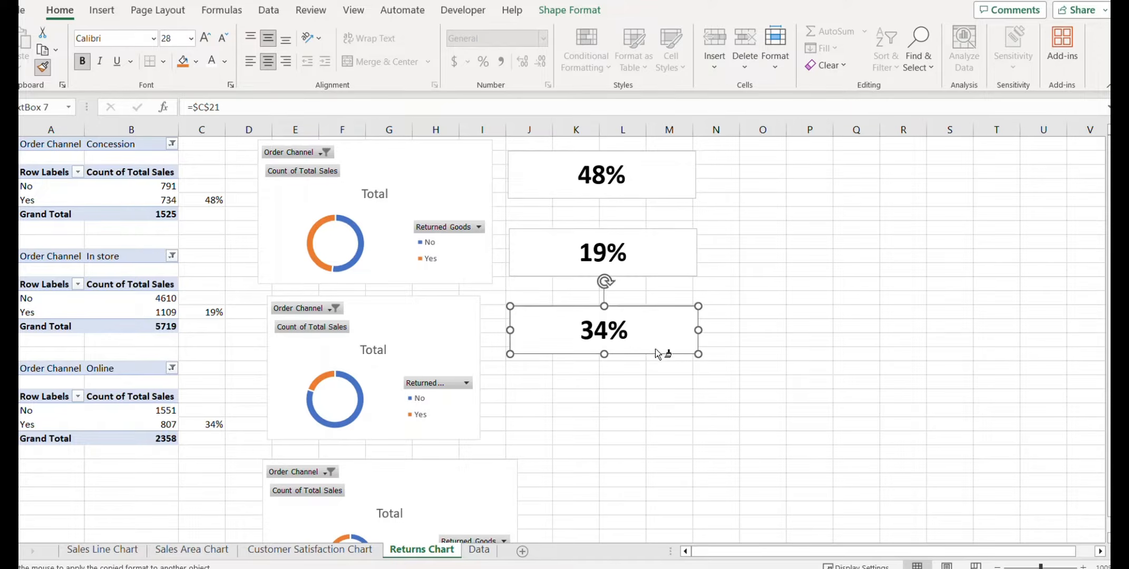
key(Escape)
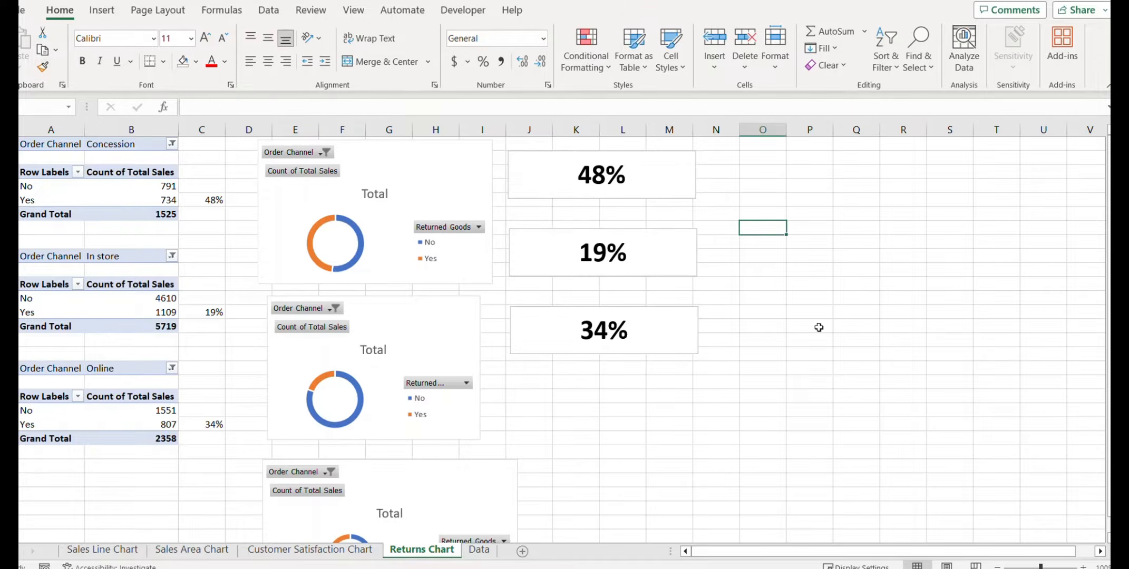
Create a PivotTable from the table on the Data sheet, placed on a new worksheet.
click(478, 549)
click(335, 255)
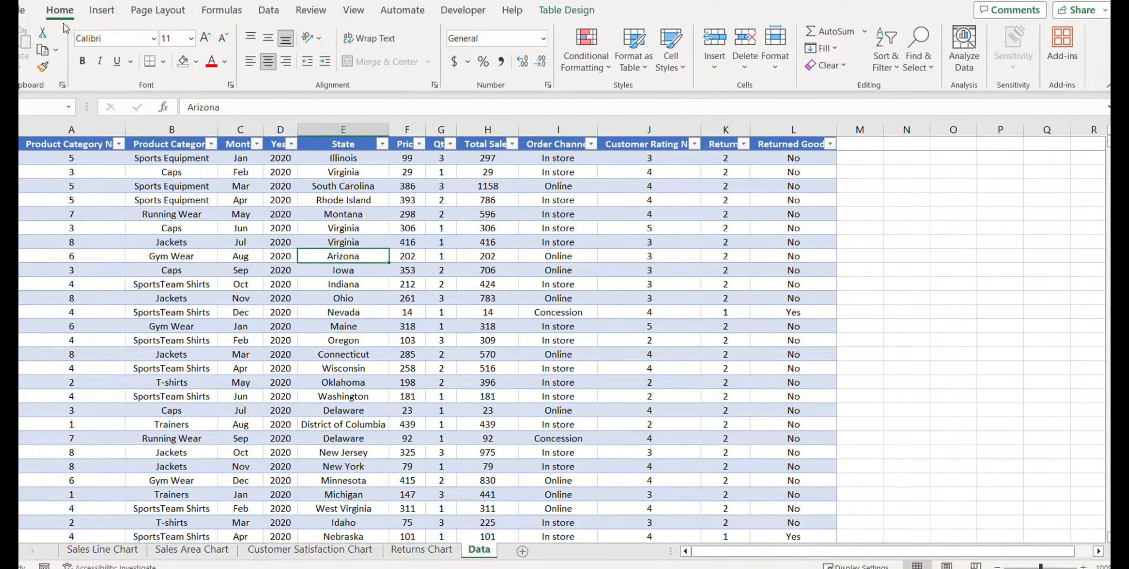
click(101, 10)
click(27, 43)
click(635, 383)
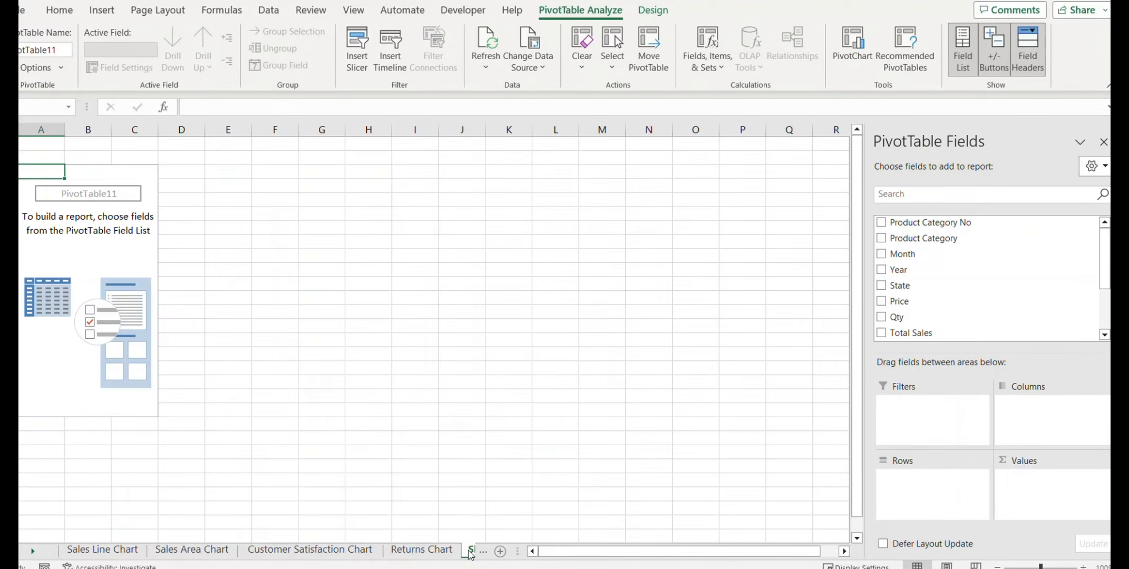
Rename the new PivotTable sheet as Waterfall Chart.
right_click(471, 551)
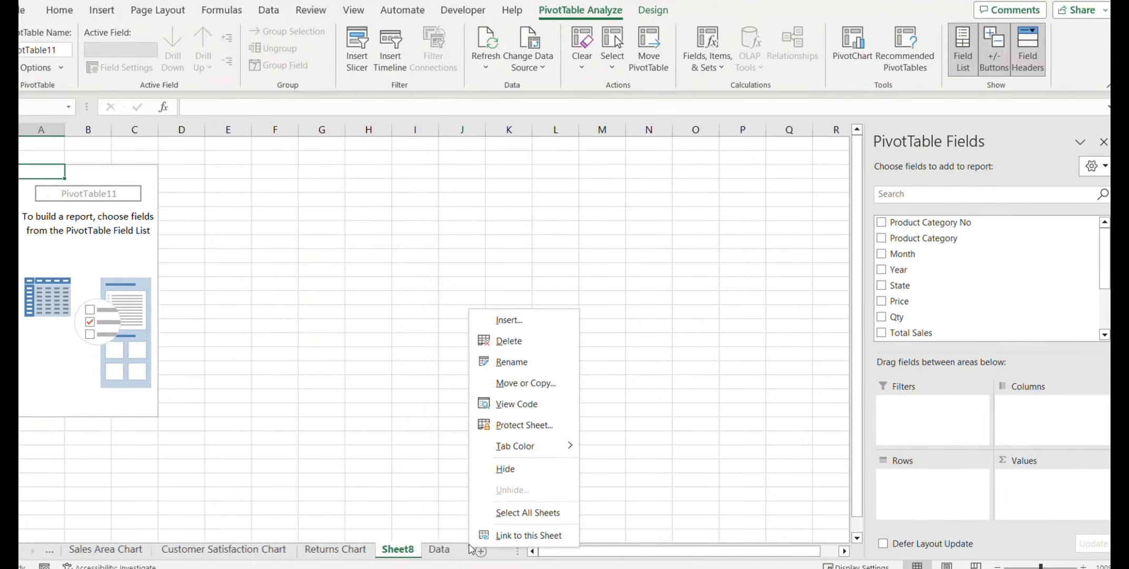
click(510, 367)
text(Wat)
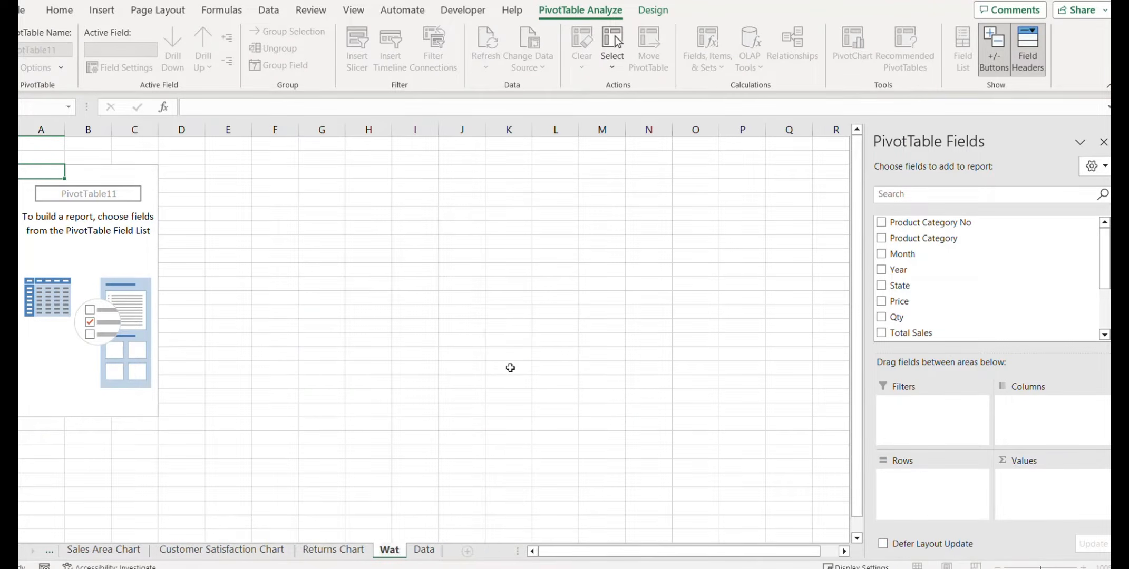
text(erfall Chart)
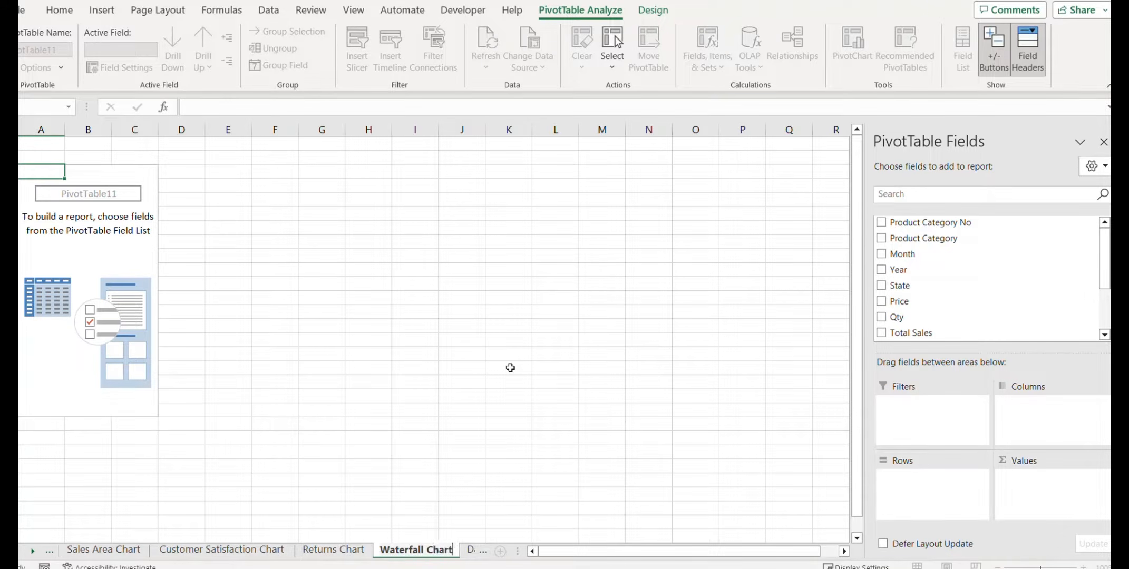
key(Return)
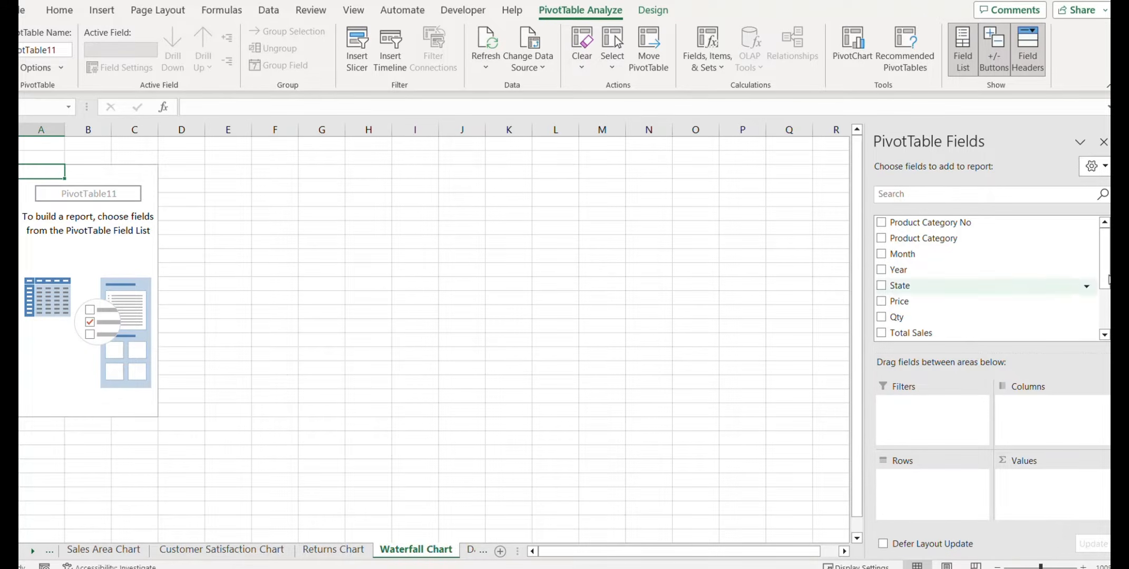
Build the PivotTable with Order Channel as rows and the sum of Total Sales as values.
drag(1105, 278, 1105, 309)
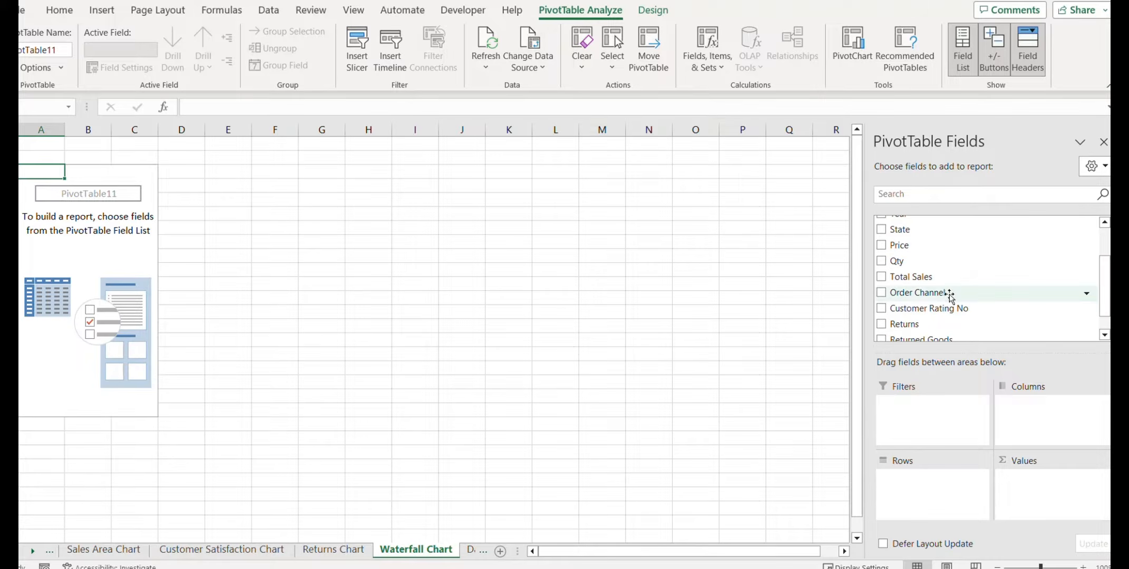
drag(920, 292, 932, 478)
drag(920, 278, 1017, 483)
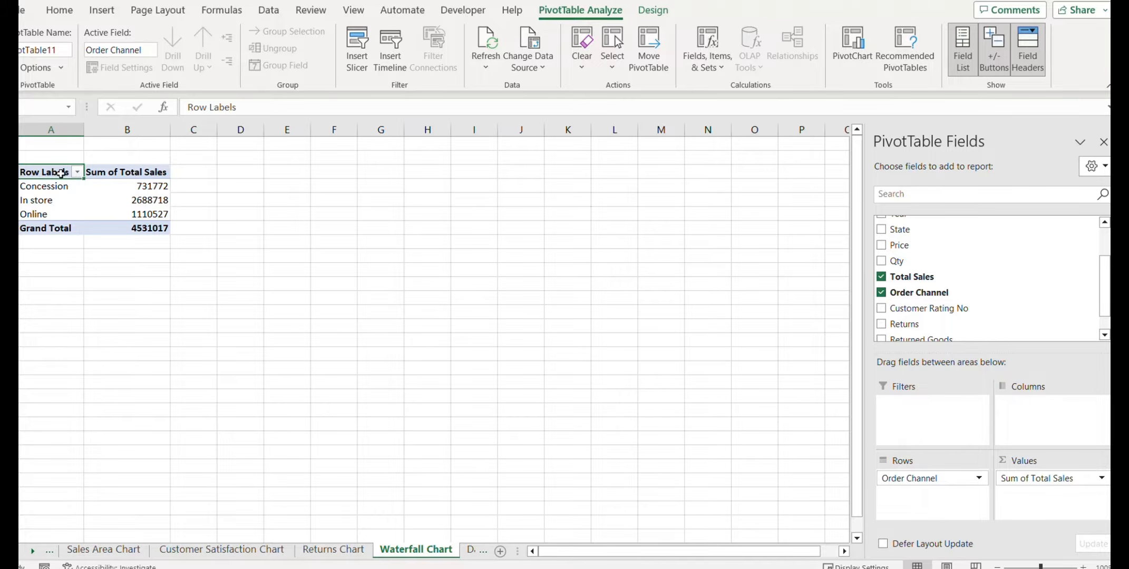
click(334, 256)
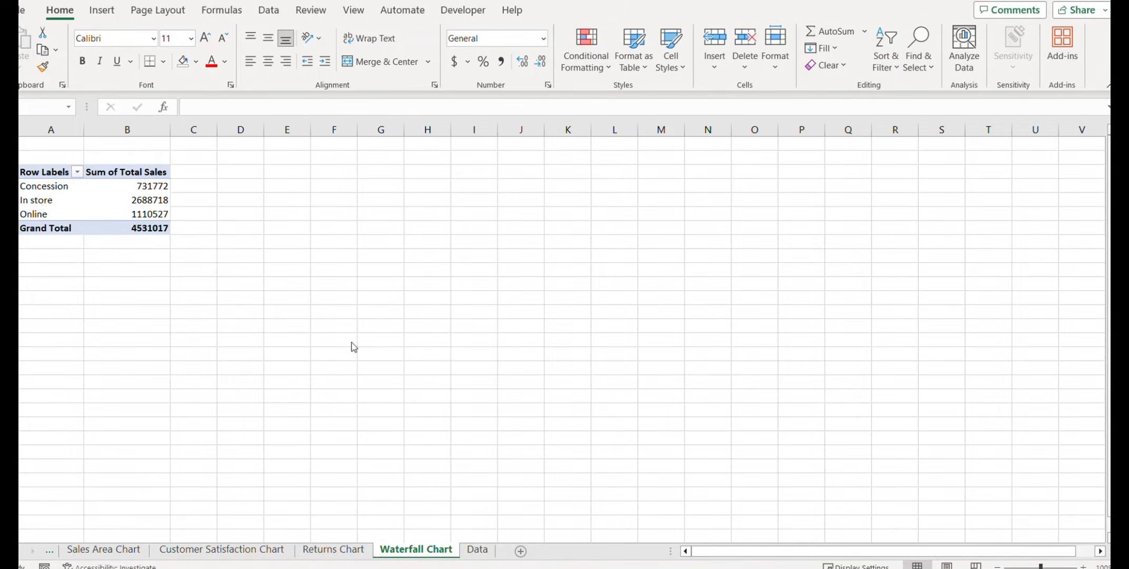
click(328, 243)
Try to insert a Waterfall chart directly from the Order Channel PivotTable.
click(76, 201)
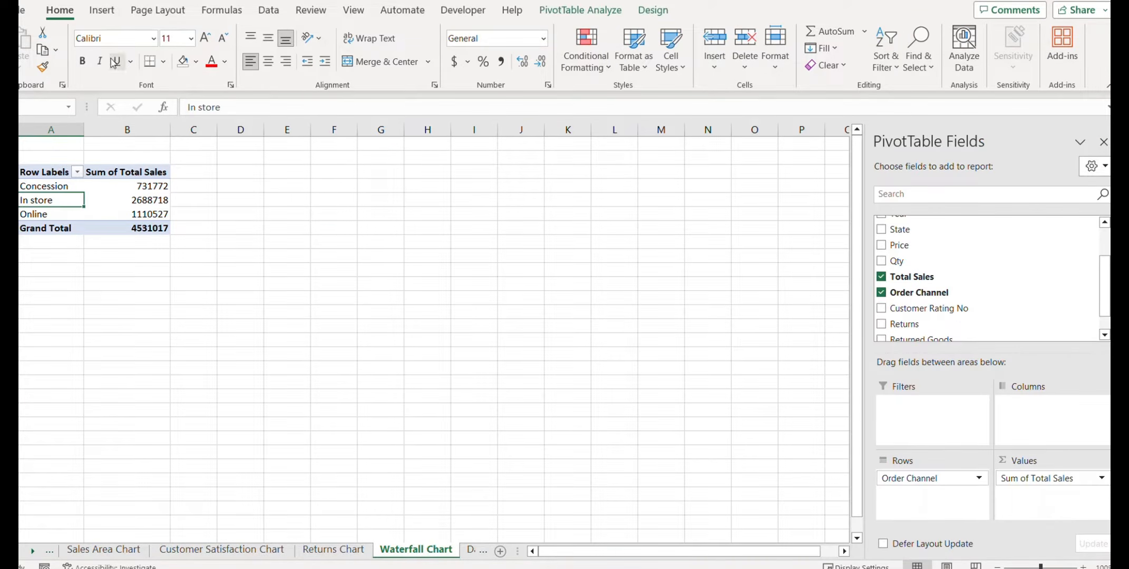
click(103, 11)
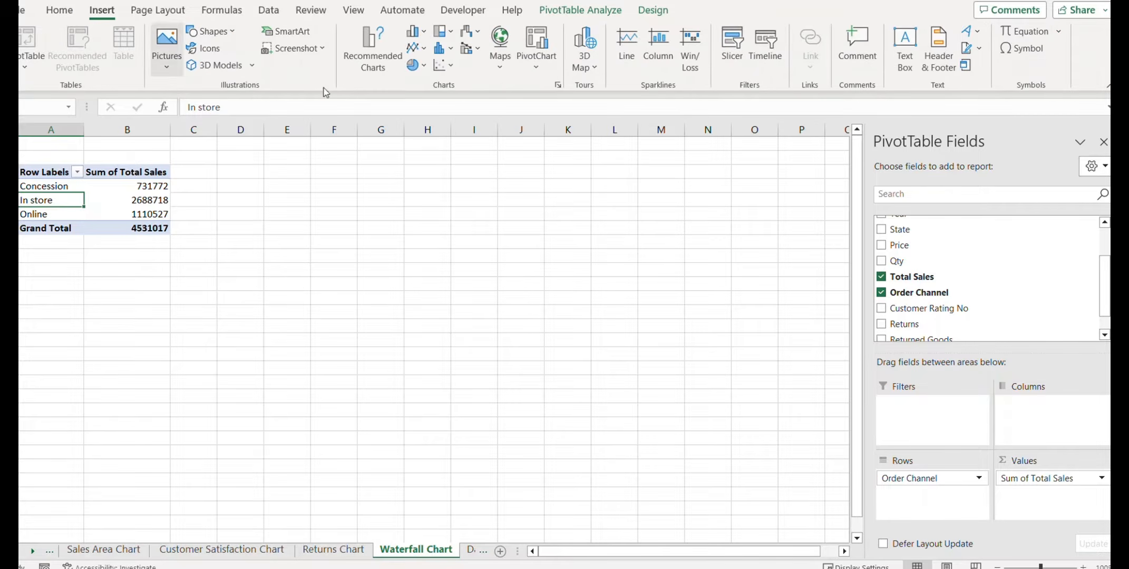
click(470, 32)
click(479, 82)
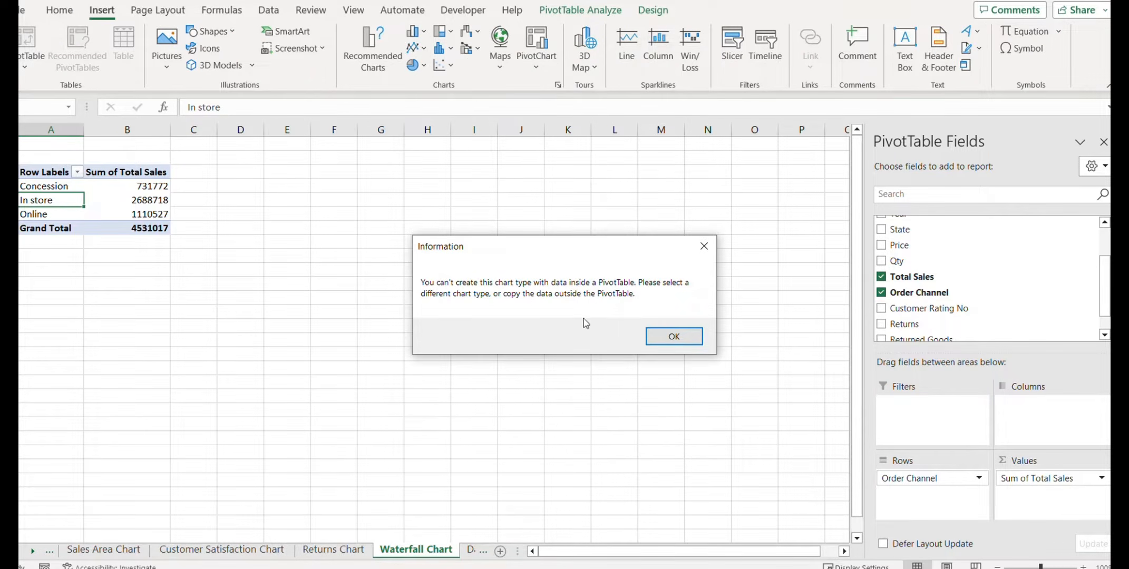
click(674, 336)
Copy the whole Order Channel PivotTable and paste it as plain values starting at cell D3.
click(240, 240)
drag(45, 172, 148, 228)
key(ctrl+c)
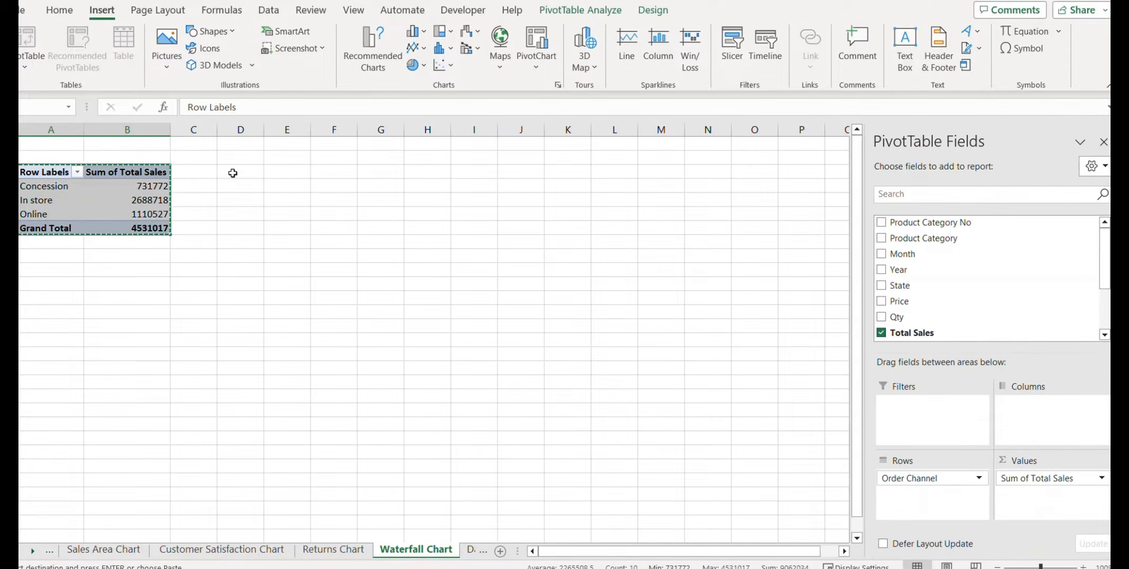
right_click(233, 173)
click(295, 212)
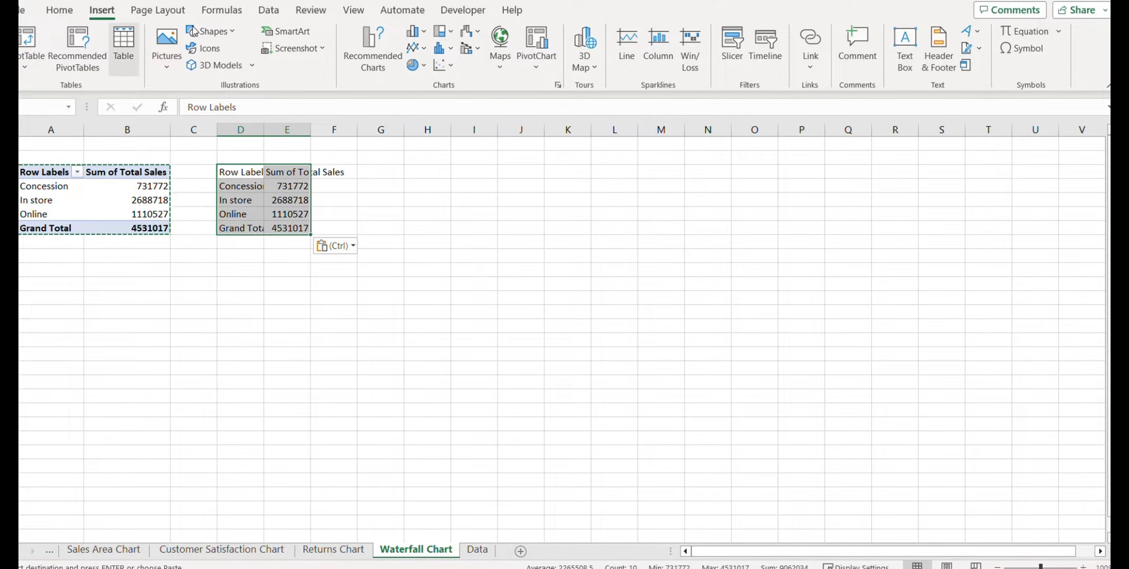
Insert a Waterfall chart from the pasted values in D3:E7.
click(469, 31)
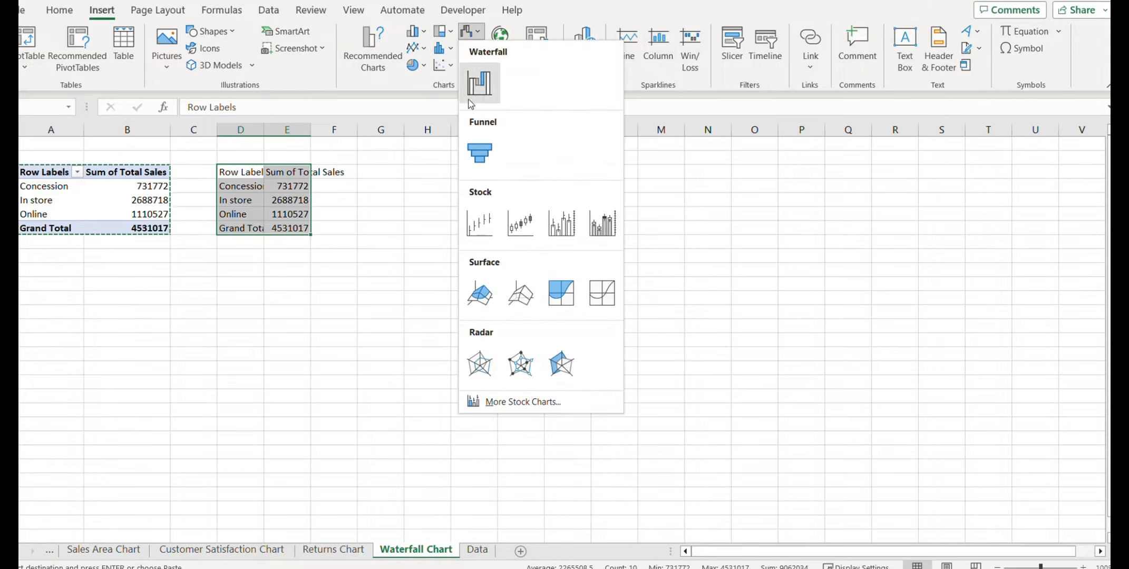
click(479, 83)
Remove the chart title, legend and vertical axis from the waterfall chart.
click(580, 255)
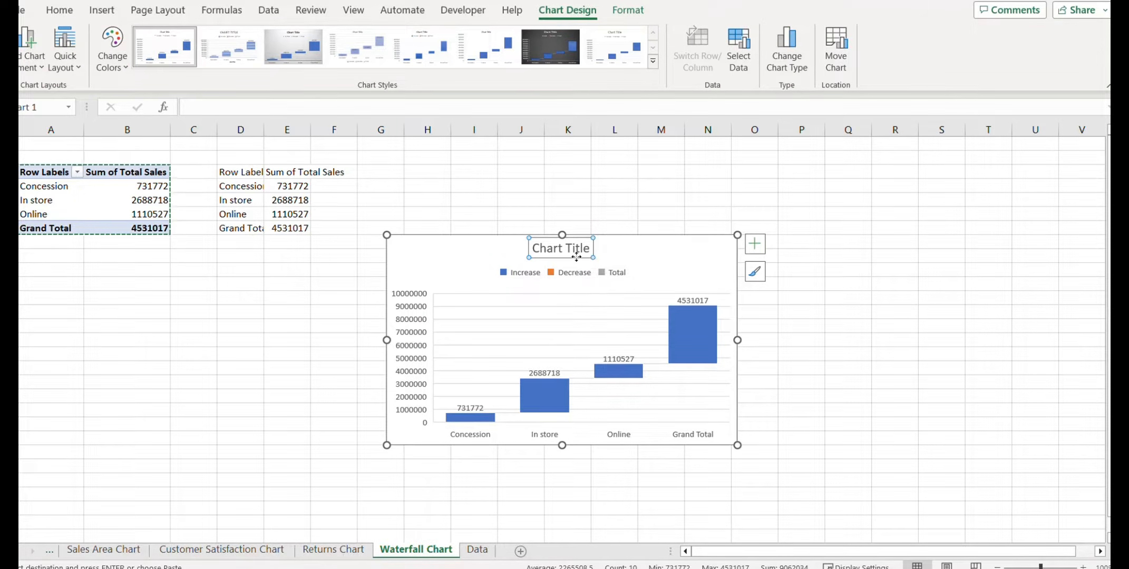
key(Delete)
click(574, 258)
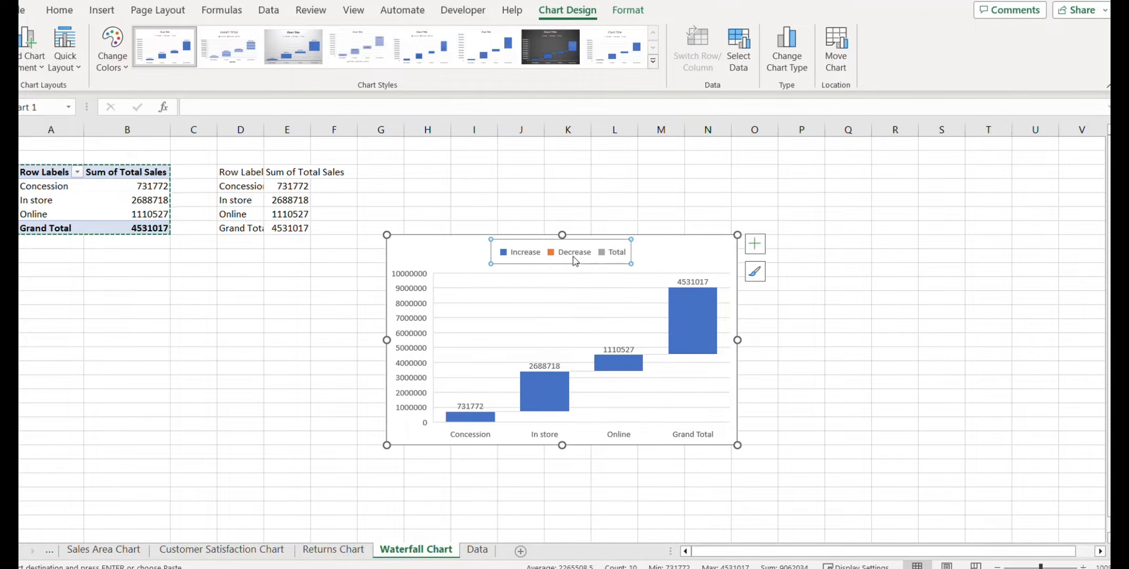
key(Delete)
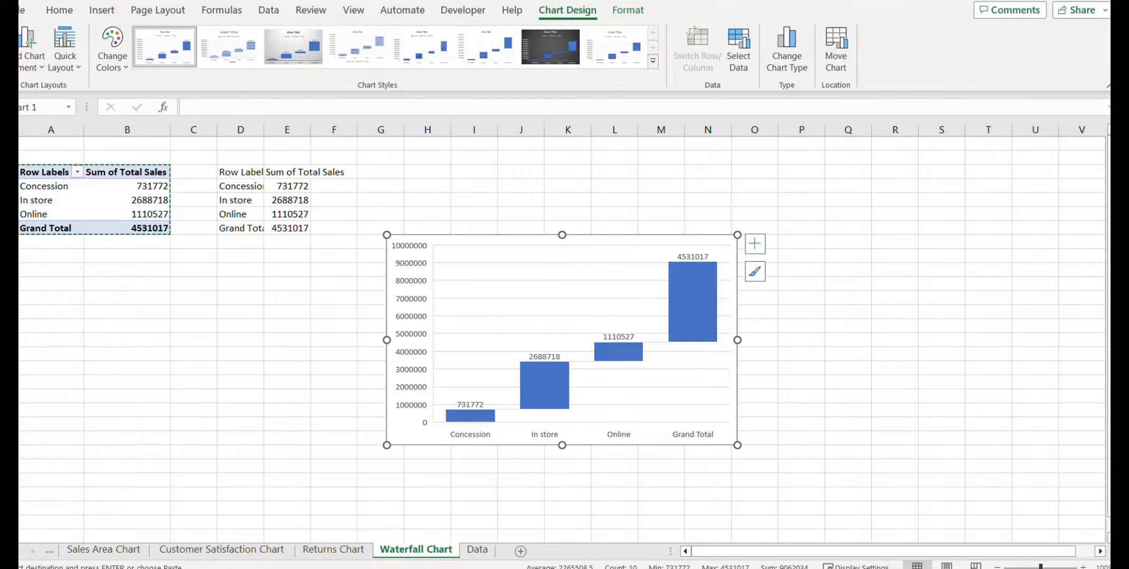
click(412, 290)
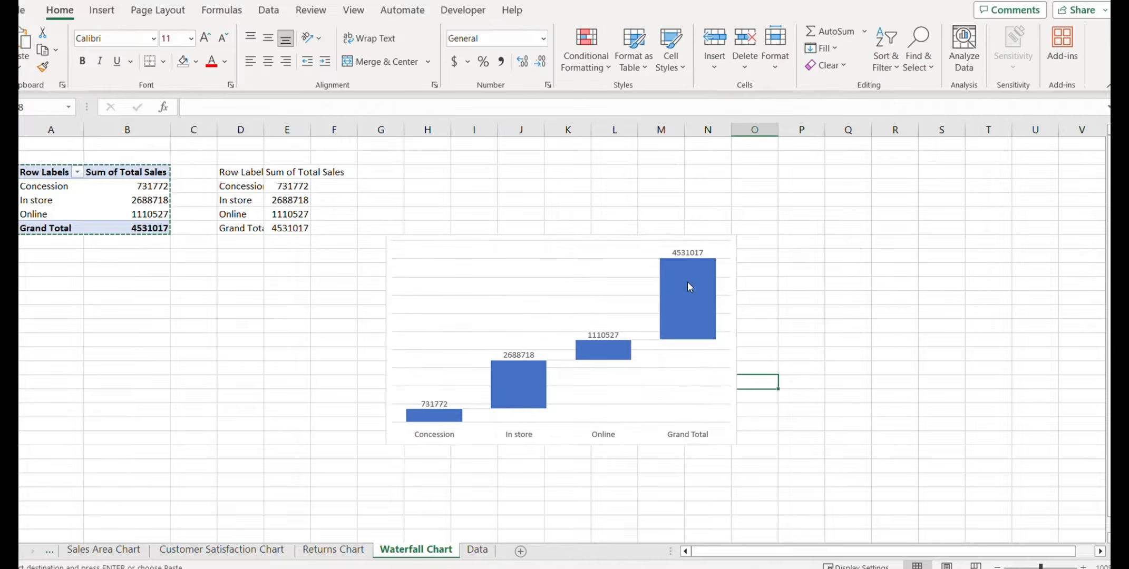
Set the Grand Total column of the waterfall chart as a total.
click(687, 281)
click(687, 270)
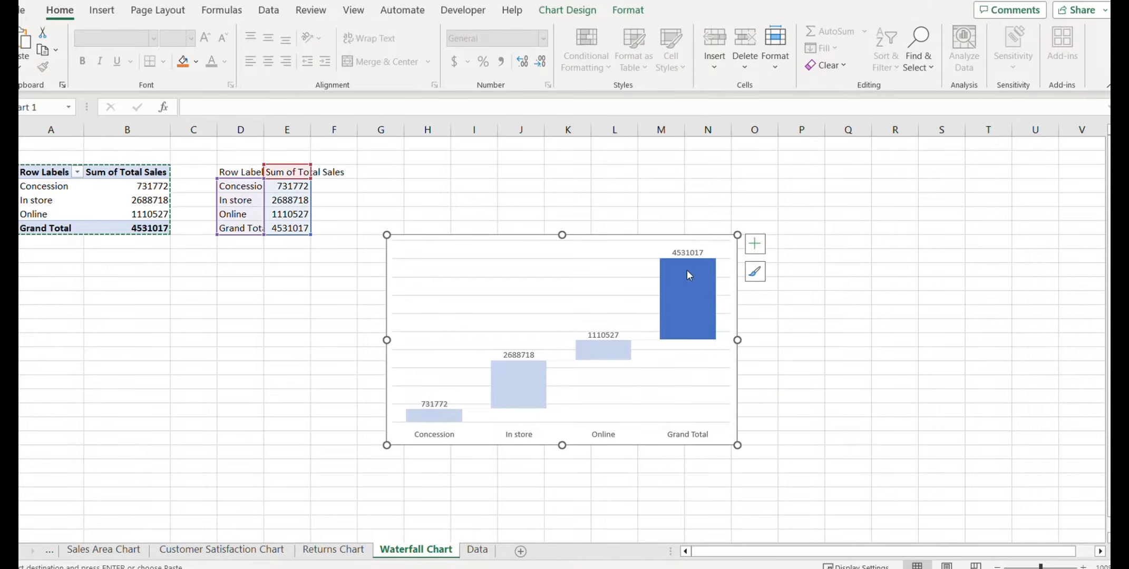
right_click(688, 275)
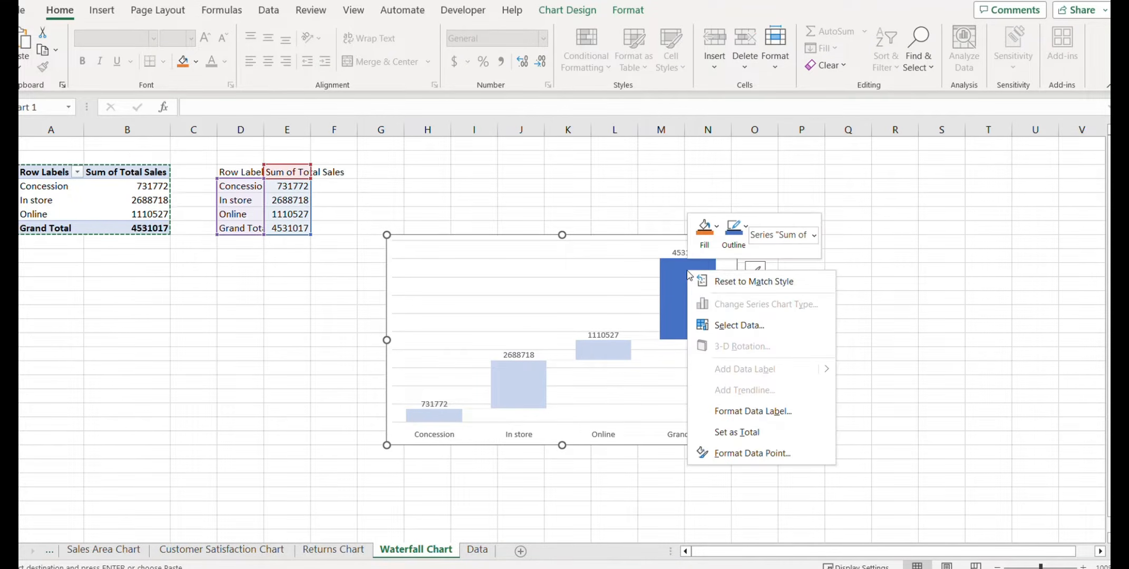
click(717, 433)
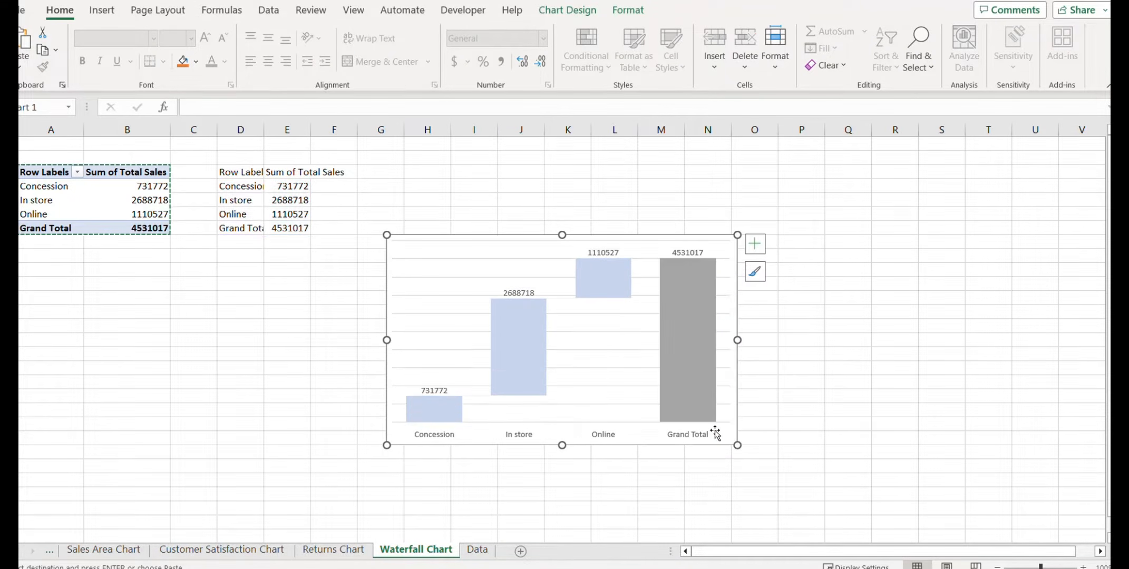
click(787, 386)
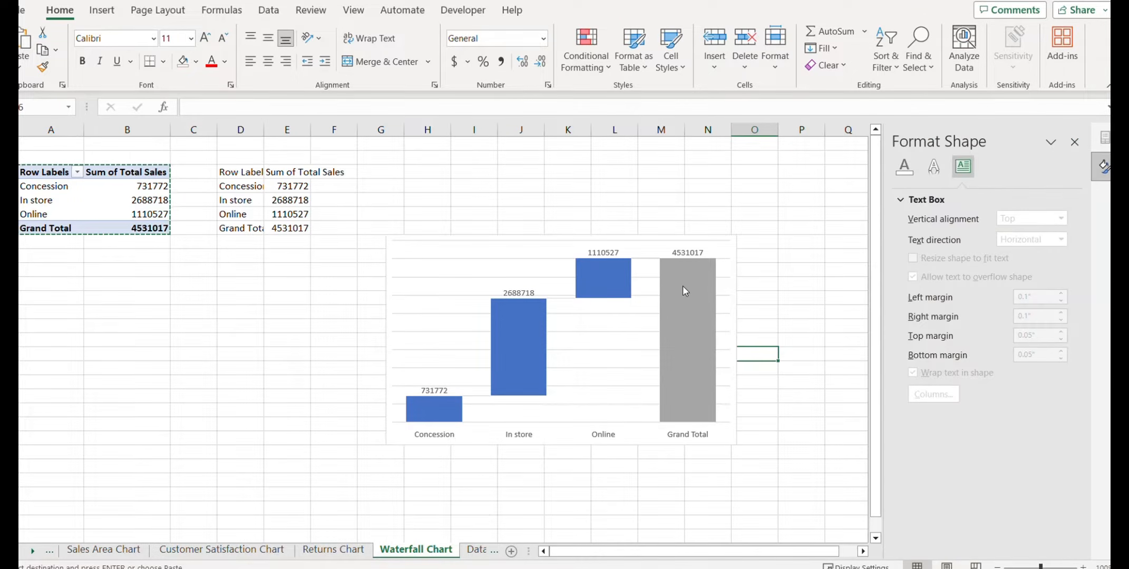
Position the waterfall chart's data labels in the center of the columns.
click(602, 258)
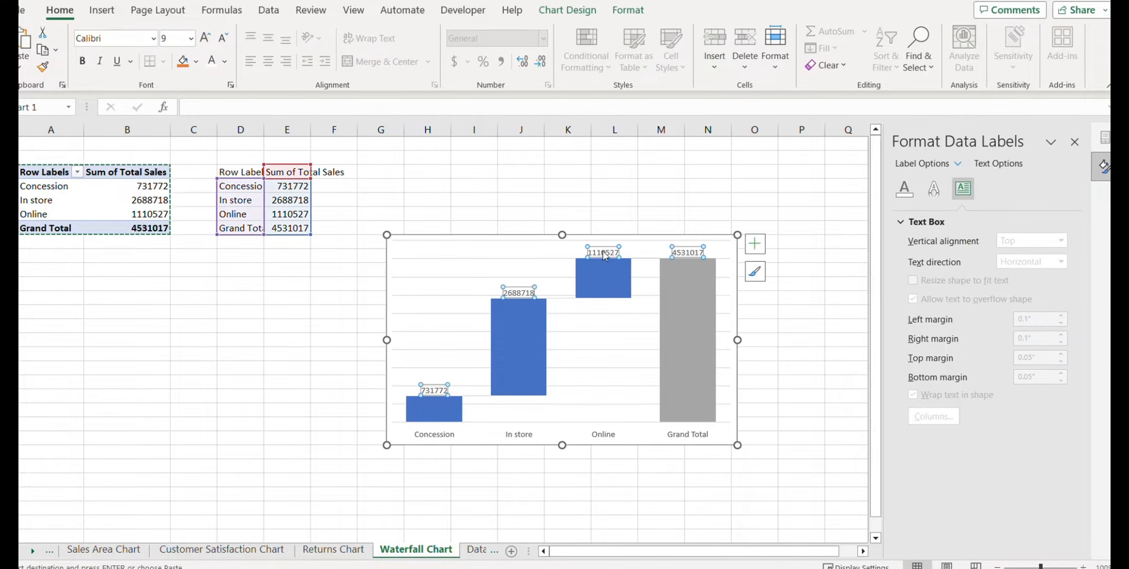
click(754, 245)
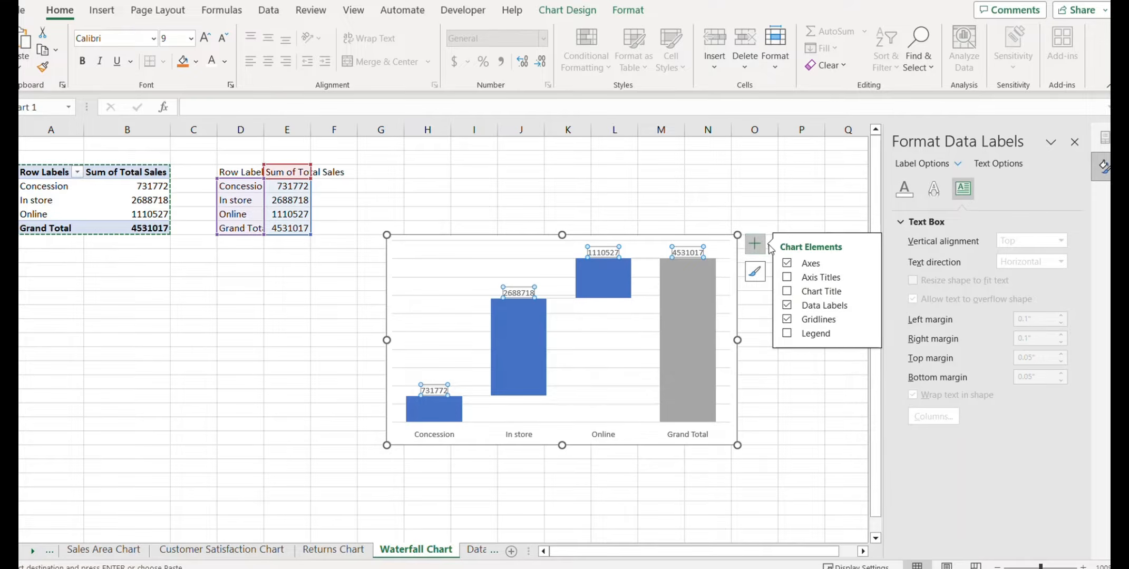
click(854, 311)
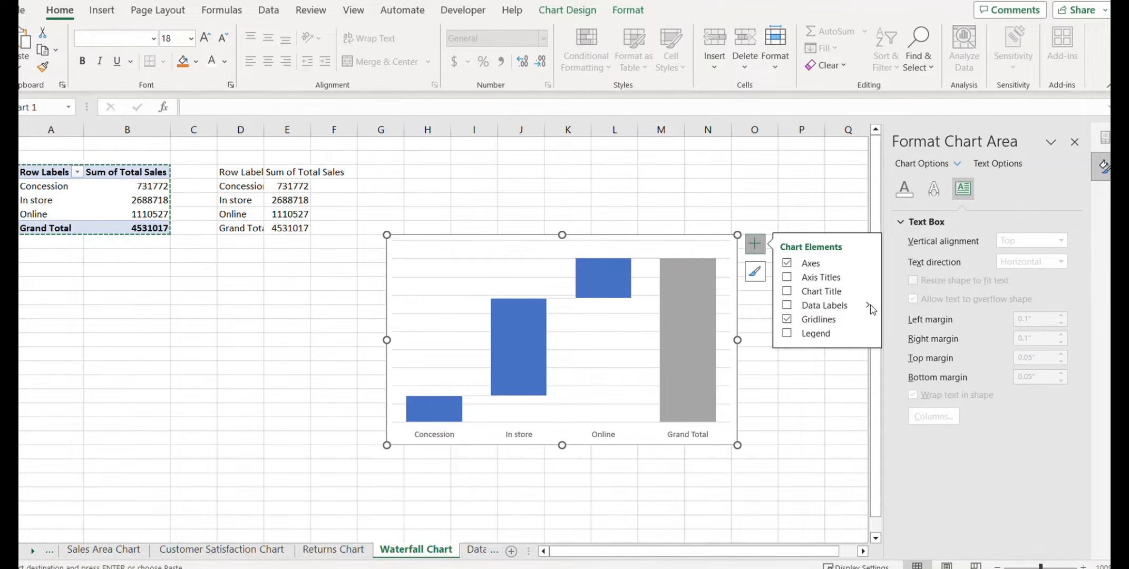
click(834, 309)
click(867, 306)
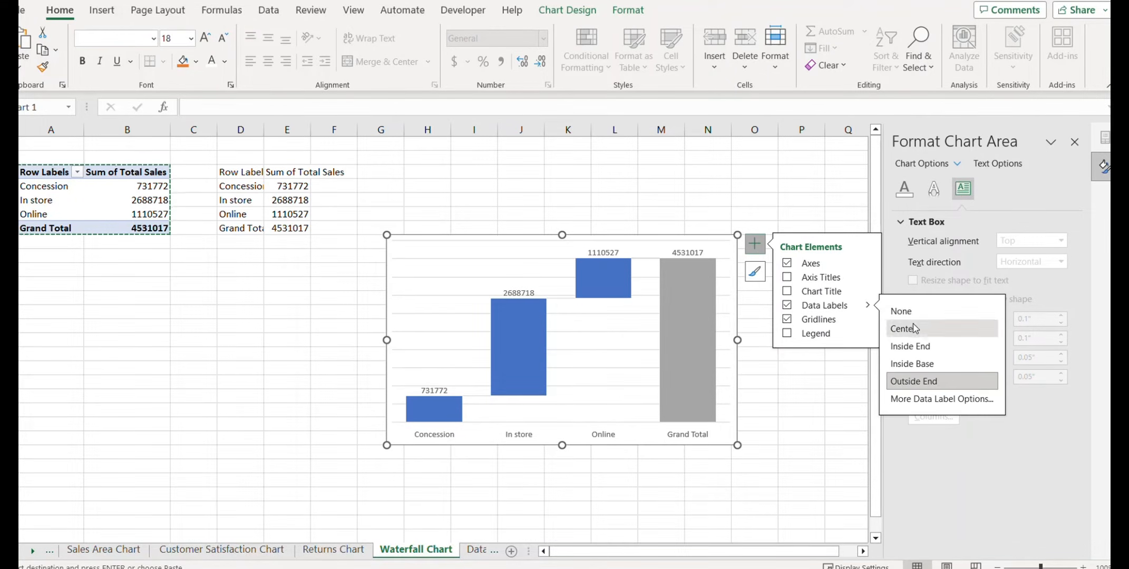
click(792, 370)
click(793, 370)
Apply the custom number format $0," K" to the waterfall chart's data labels.
click(683, 339)
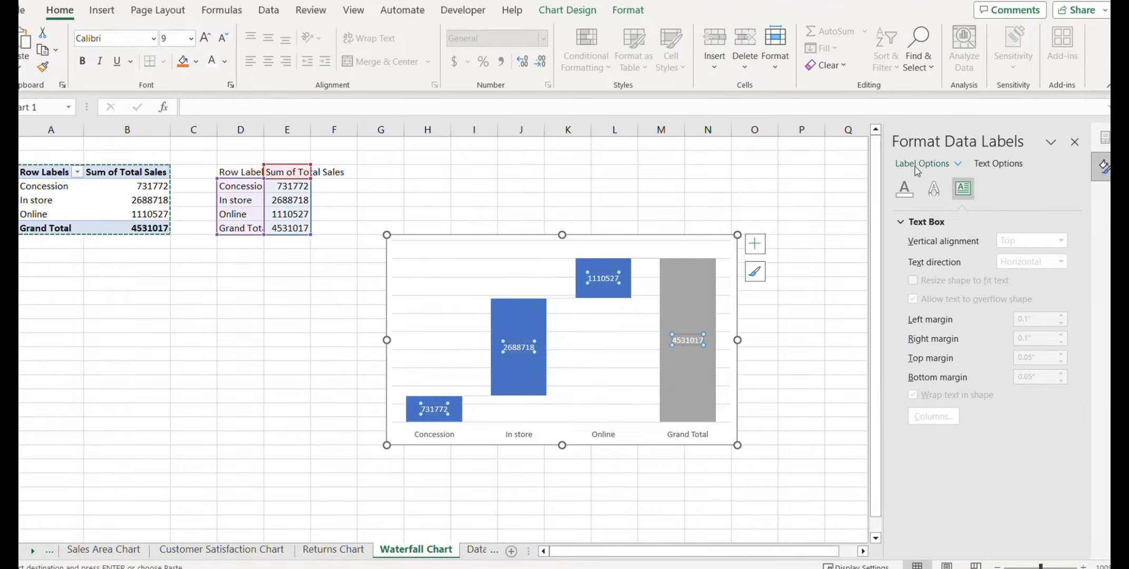
click(918, 164)
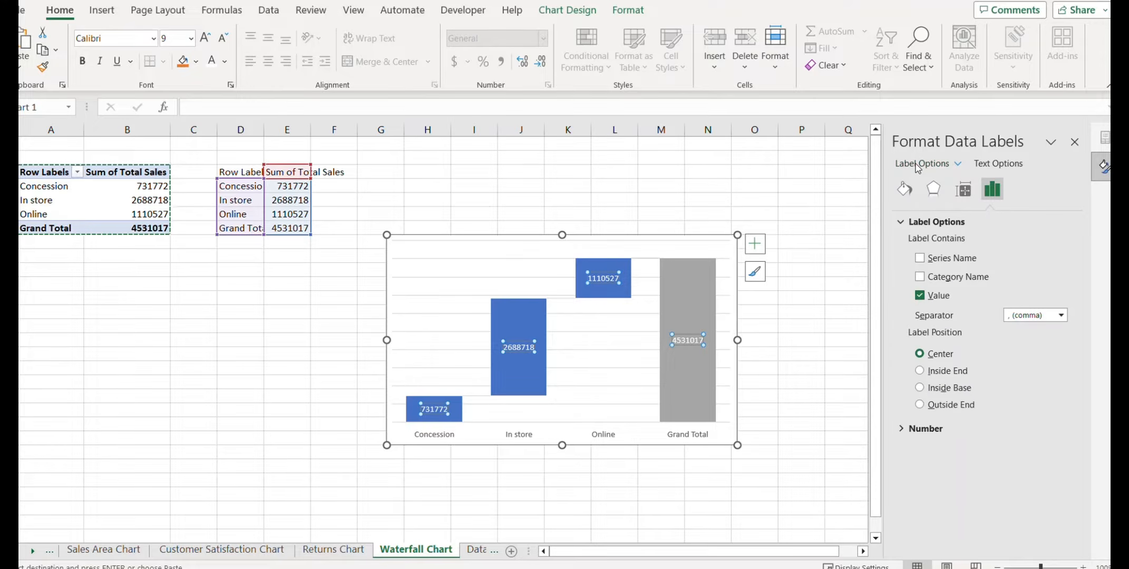
click(924, 437)
click(1048, 462)
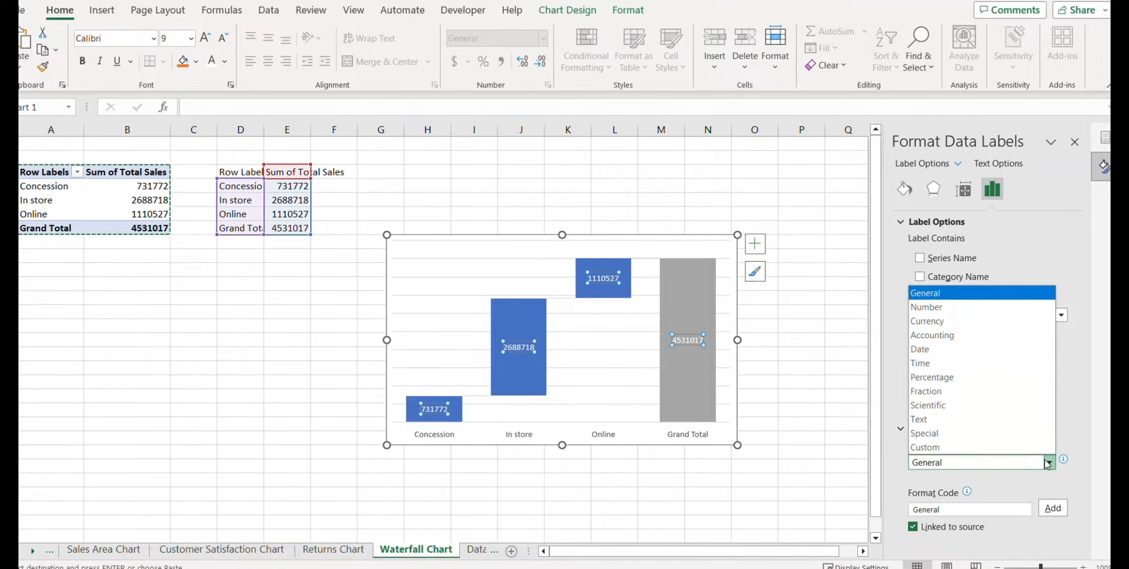
click(997, 443)
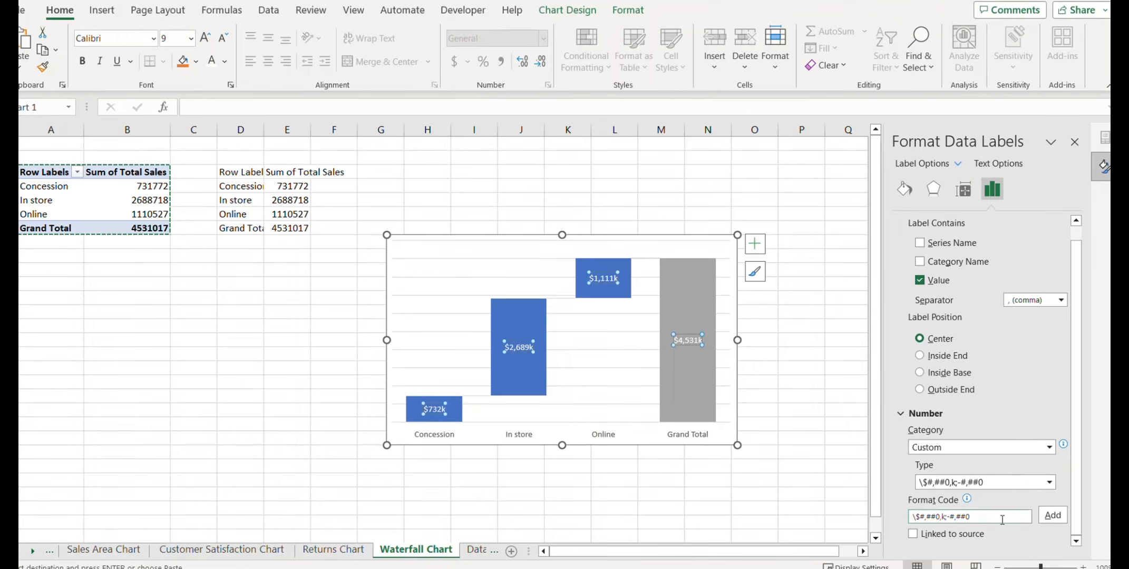
drag(1002, 519, 897, 521)
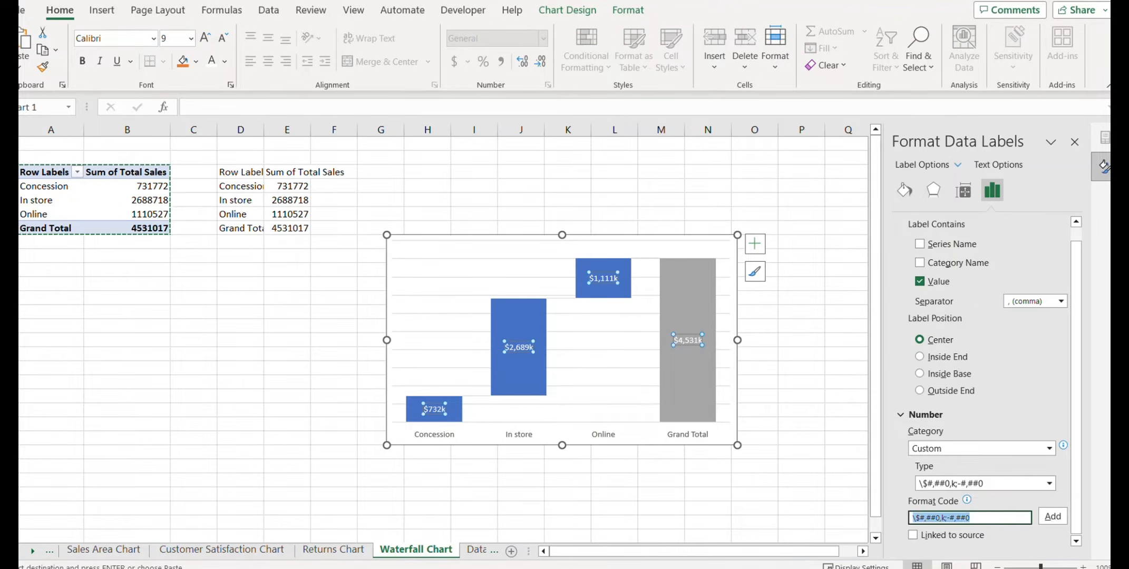
text($0," K)
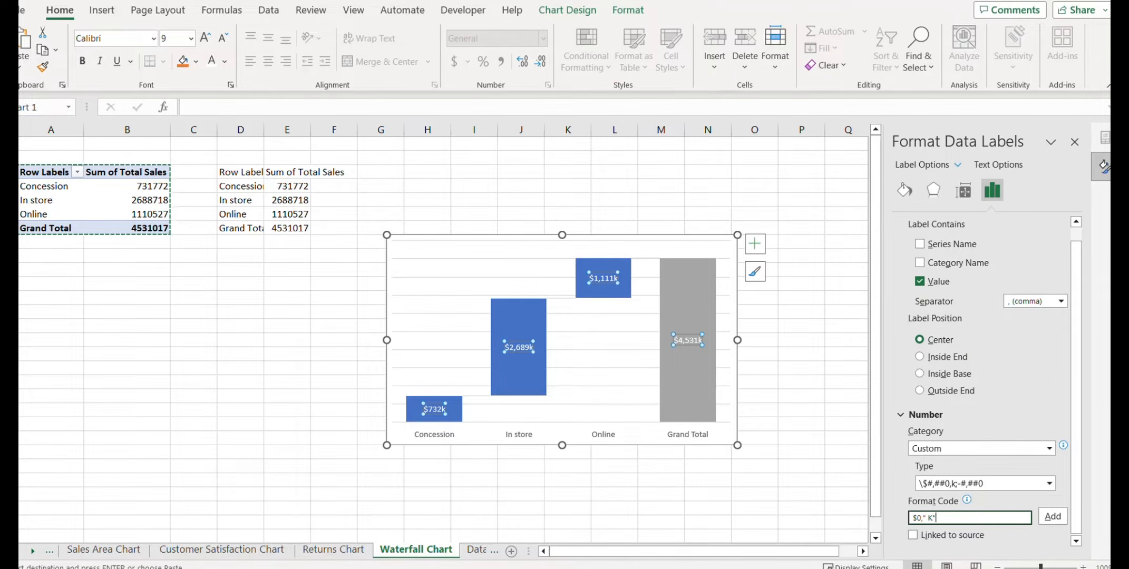
click(1053, 516)
Delete the horizontal gridlines from the waterfall chart.
click(590, 355)
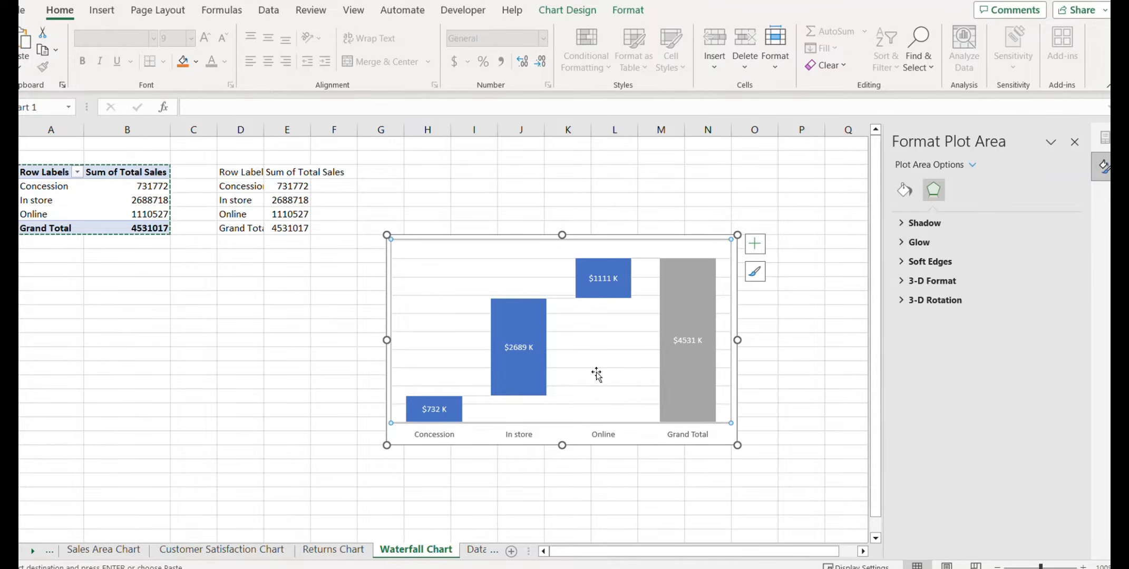
click(595, 350)
key(Delete)
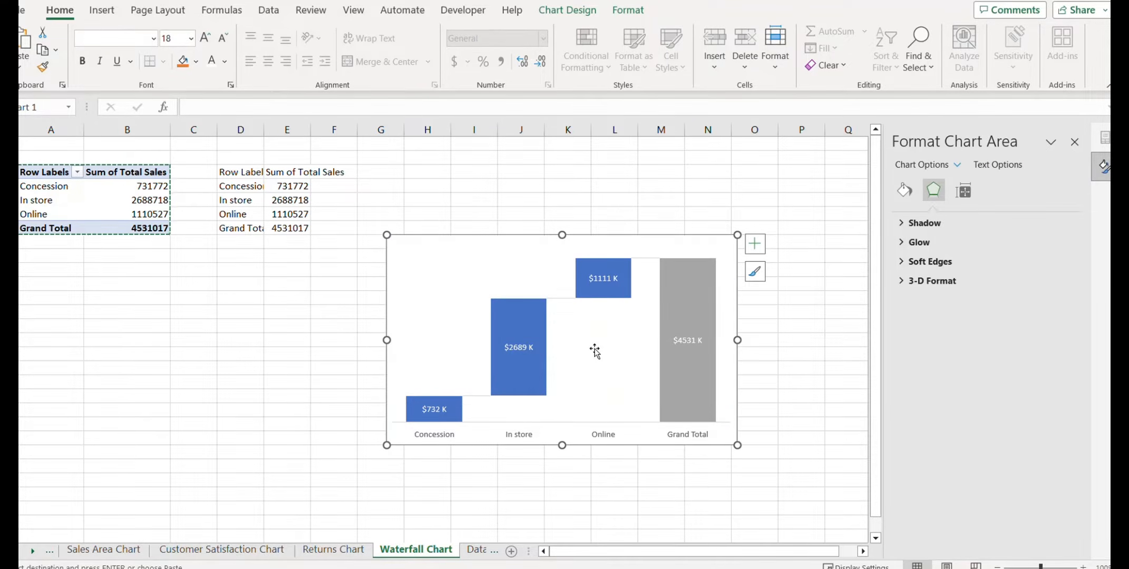
click(759, 340)
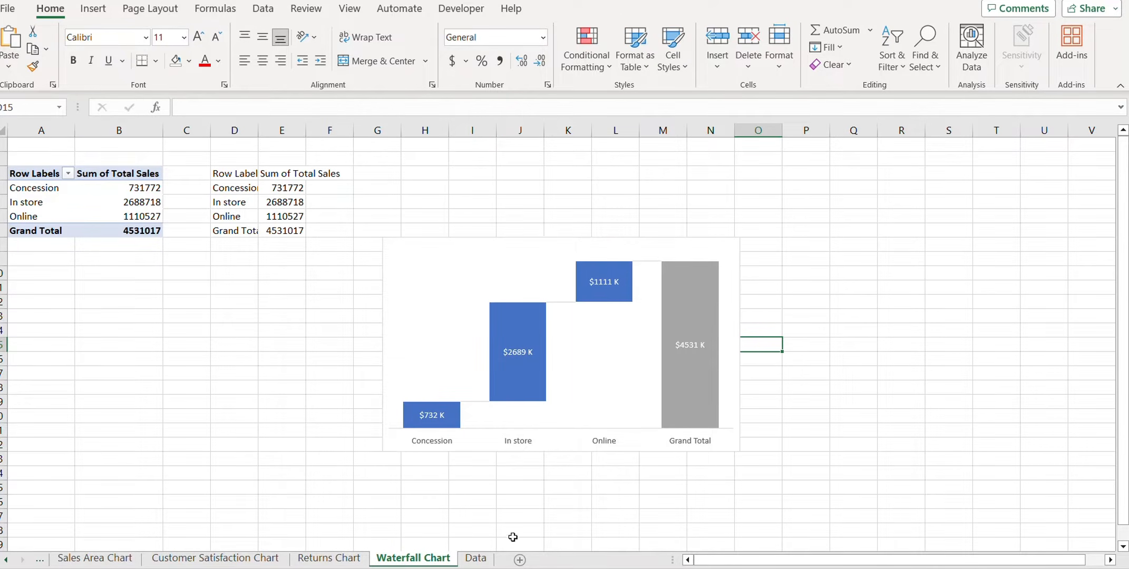
Add a new worksheet after the Waterfall Chart sheet and name it Dashboard.
click(519, 559)
right_click(468, 560)
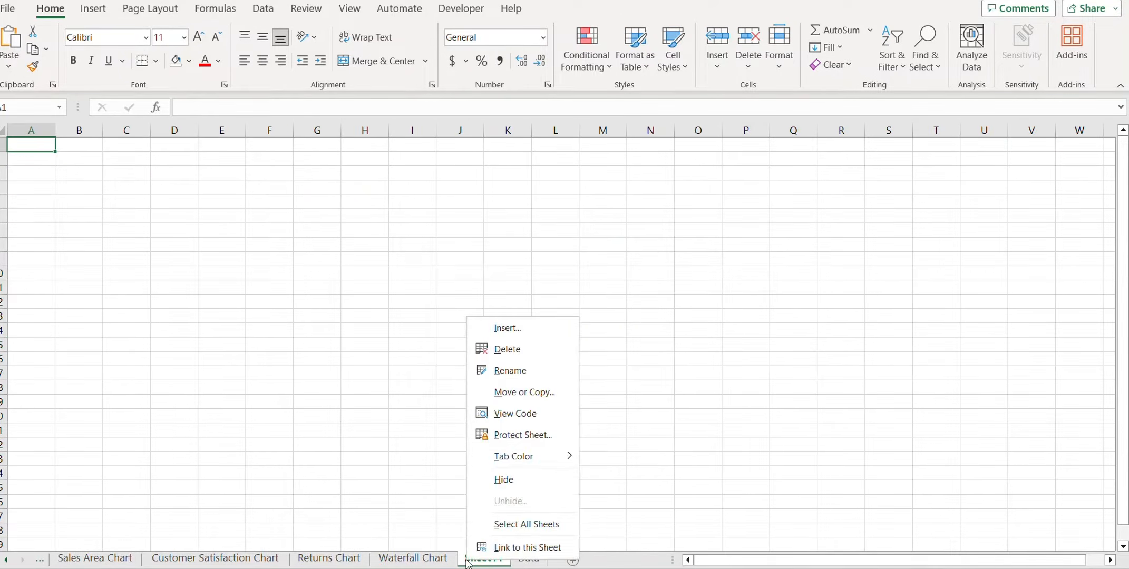
click(522, 371)
text(Da)
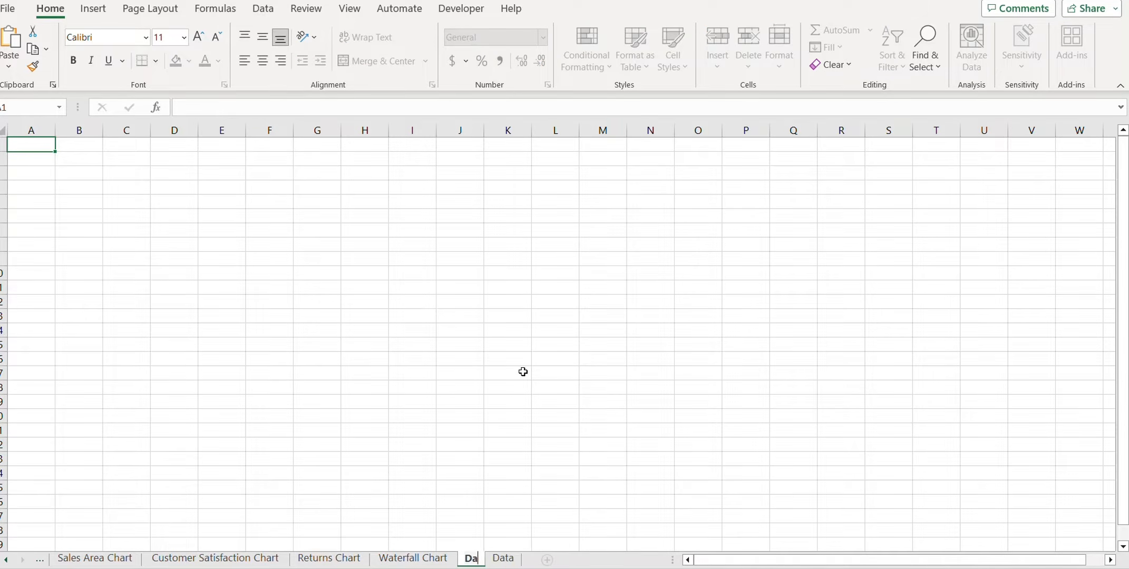
text(shboard)
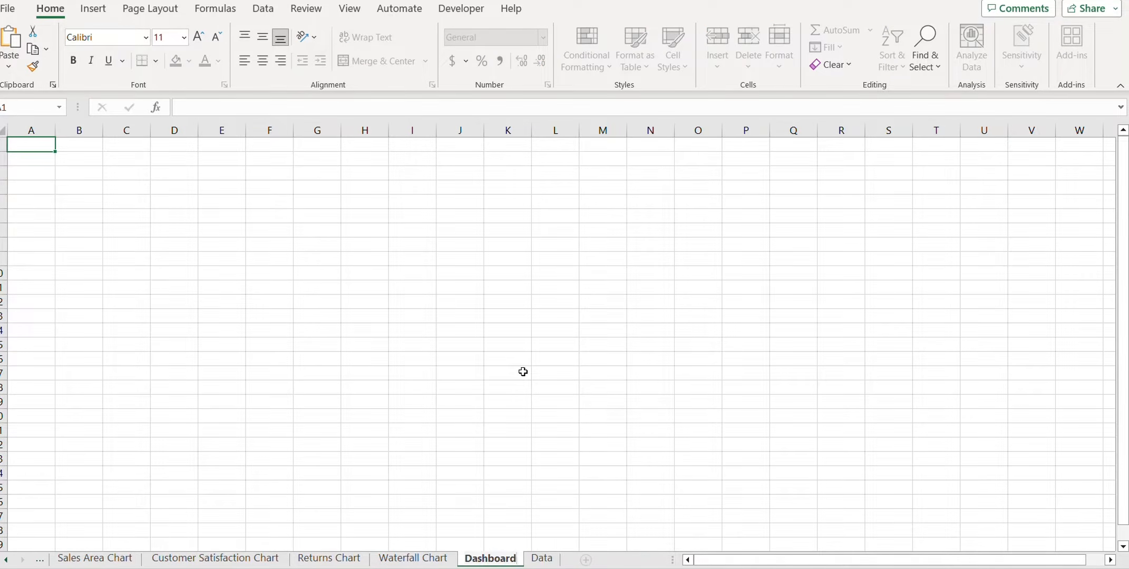
key(Return)
Hide the cell gridlines on the Dashboard sheet.
click(263, 274)
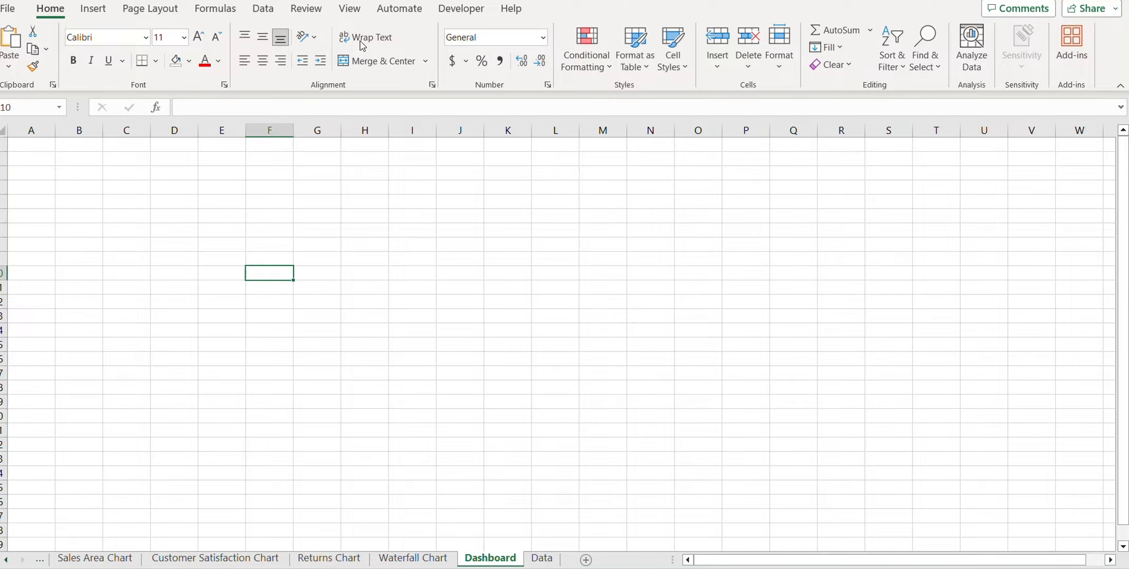
click(349, 8)
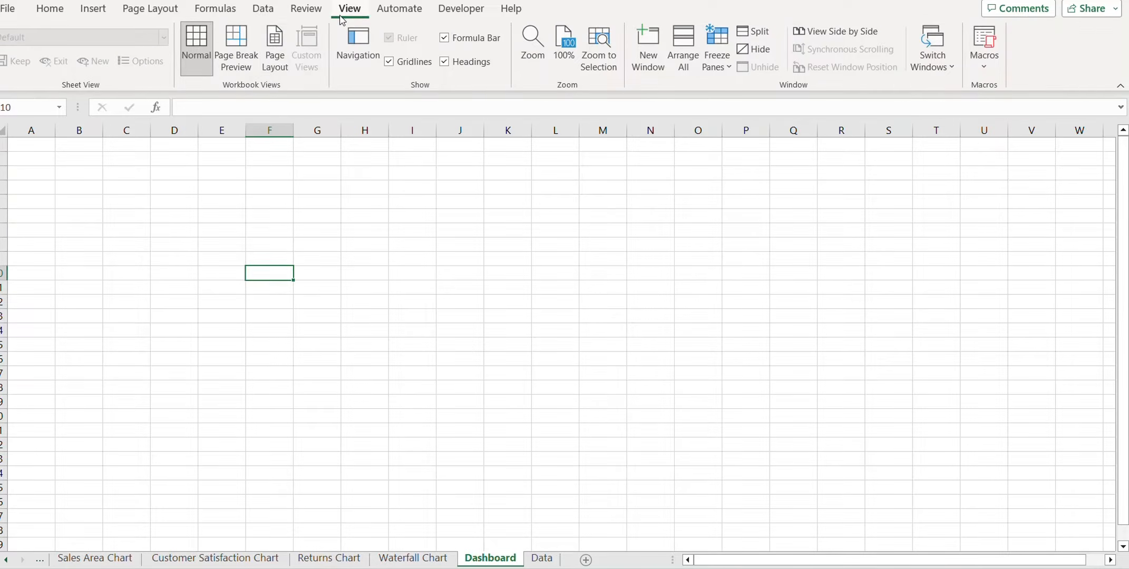
click(397, 66)
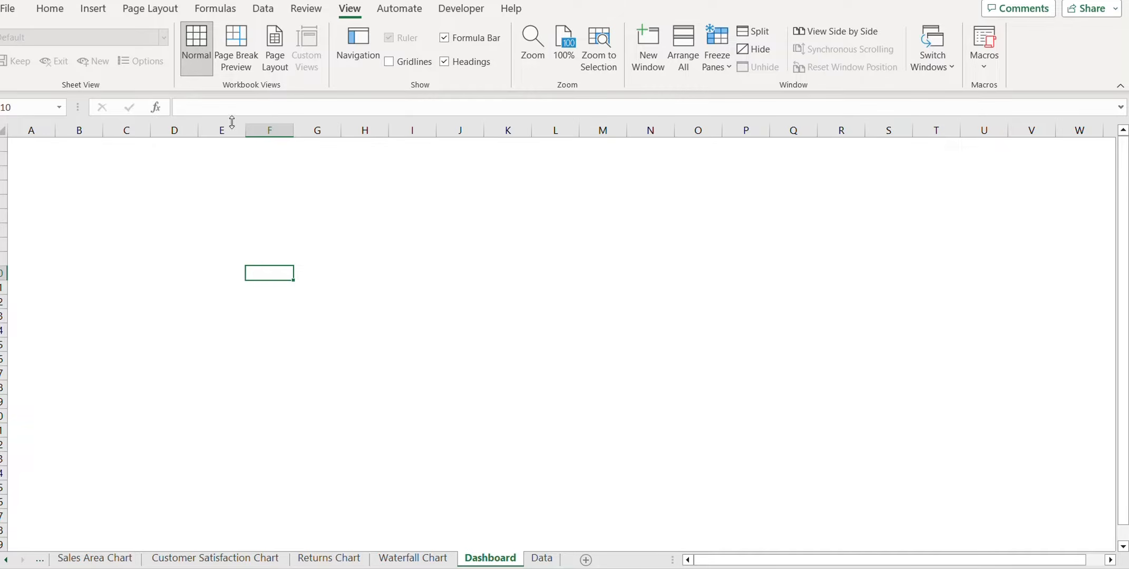
Set the picture file dark-blue-aesthetic-pictures from the Pictures folder as the Dashboard sheet's background.
click(157, 12)
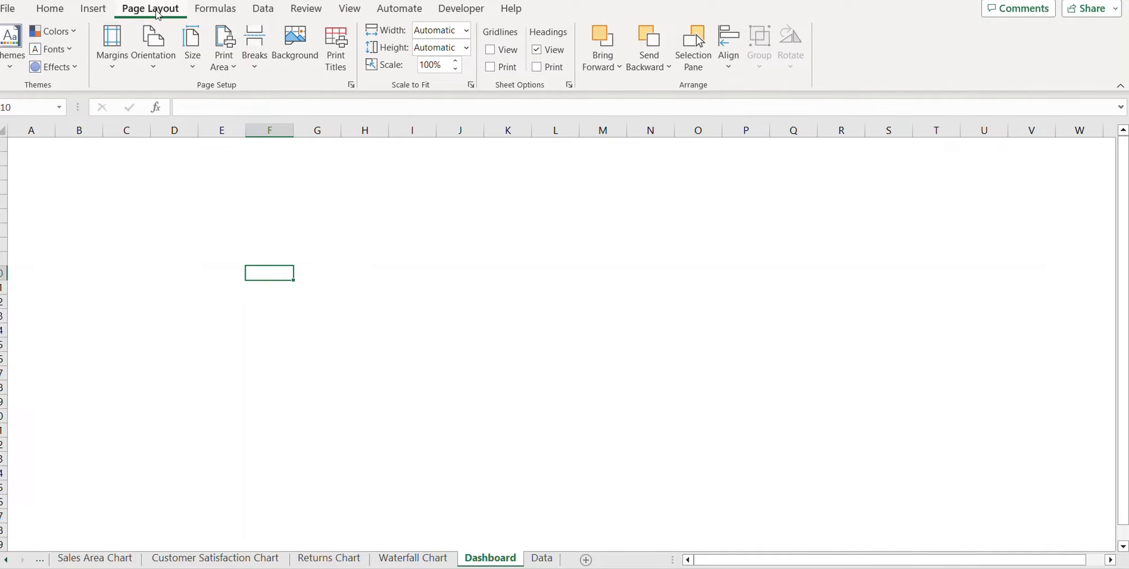
click(295, 45)
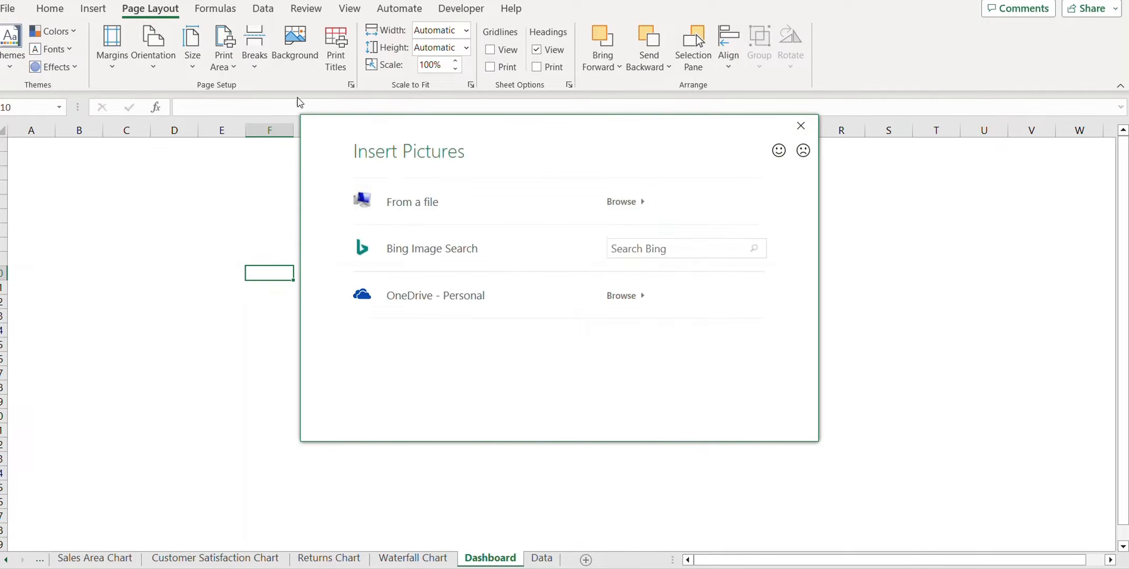
click(413, 205)
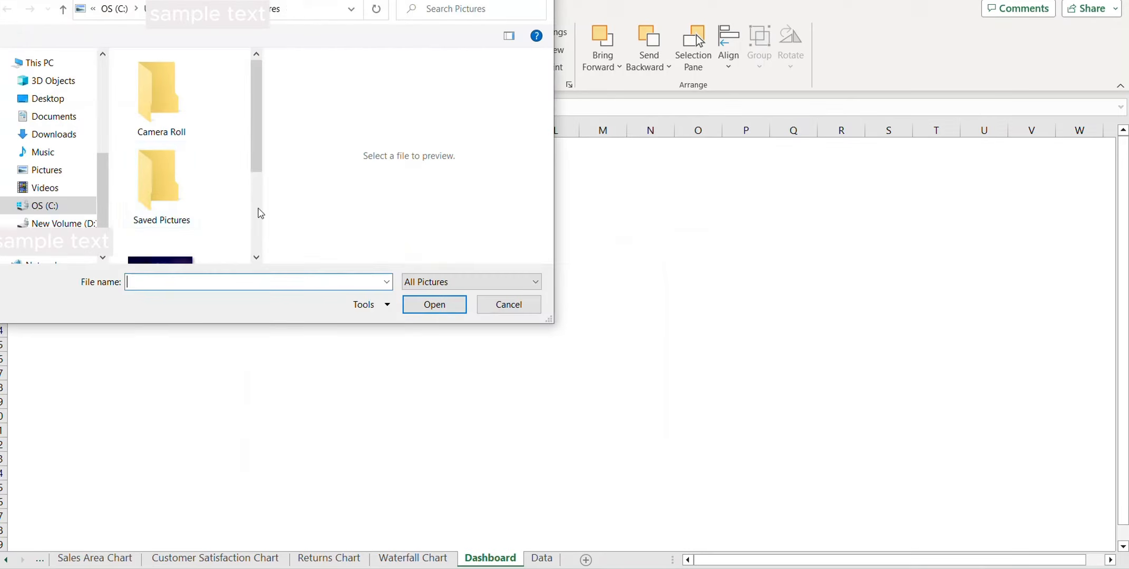
scroll(199, 182, down, 2)
double_click(179, 153)
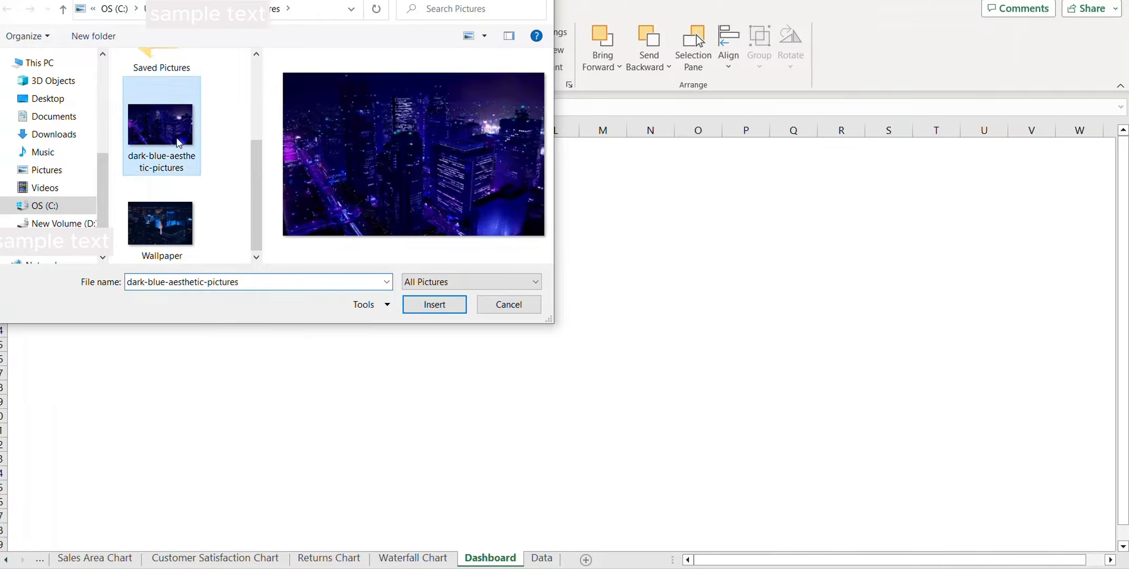
click(409, 285)
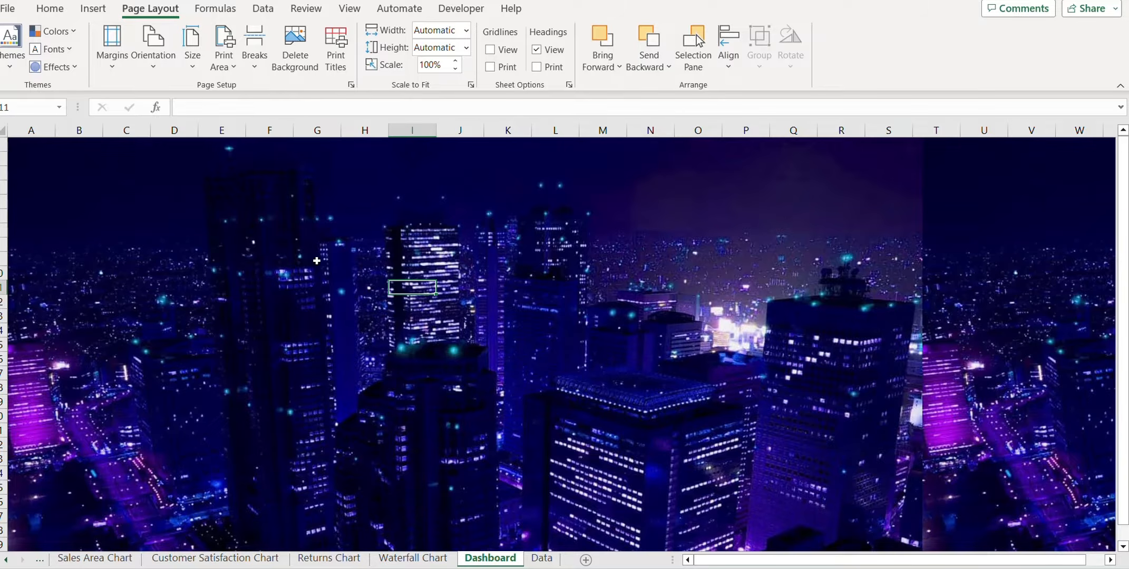
Draw a banner rectangle about 1.32" high and 12.28" wide across the top of the Dashboard sheet, over columns A to S.
click(271, 255)
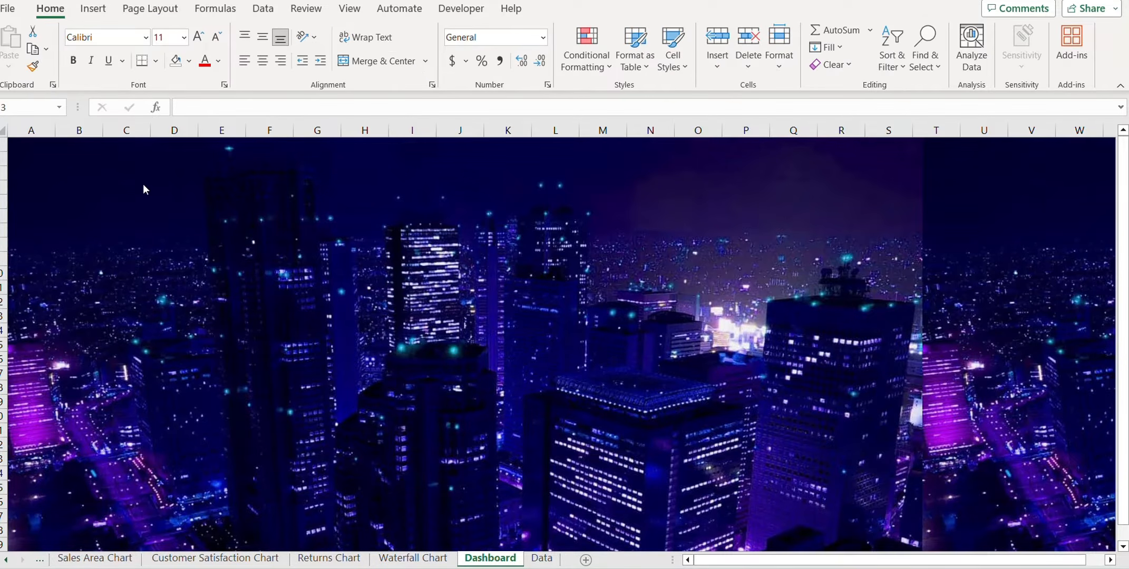
click(93, 9)
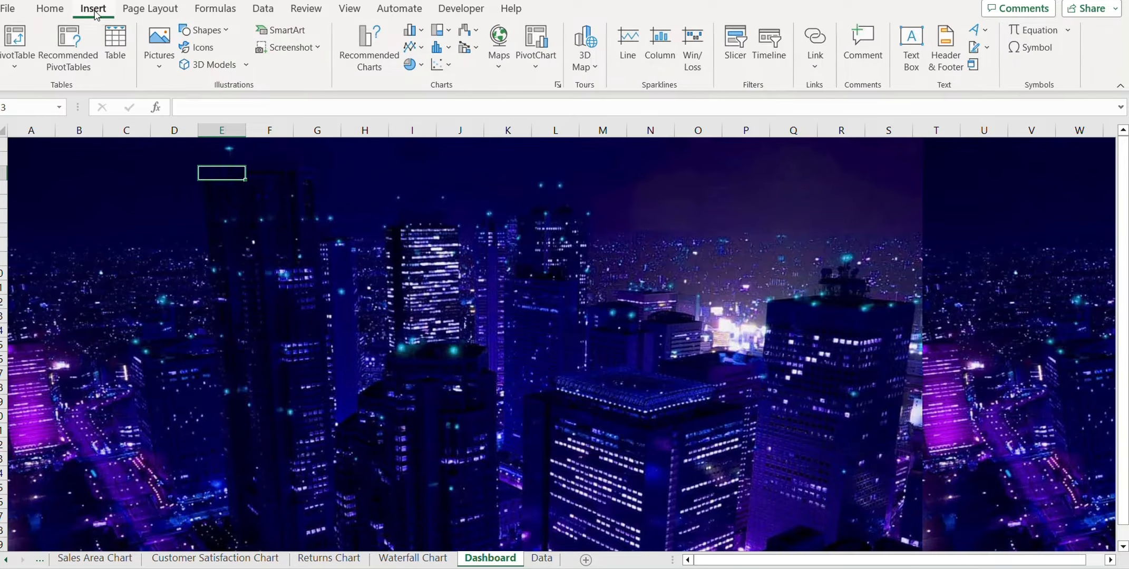
click(224, 32)
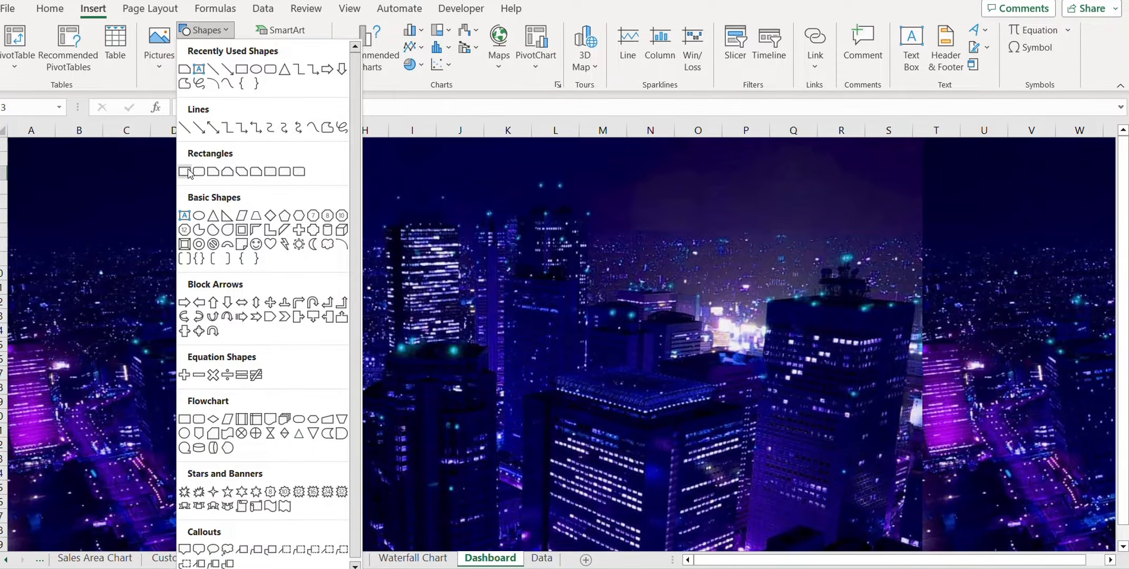
click(185, 172)
drag(40, 145, 918, 240)
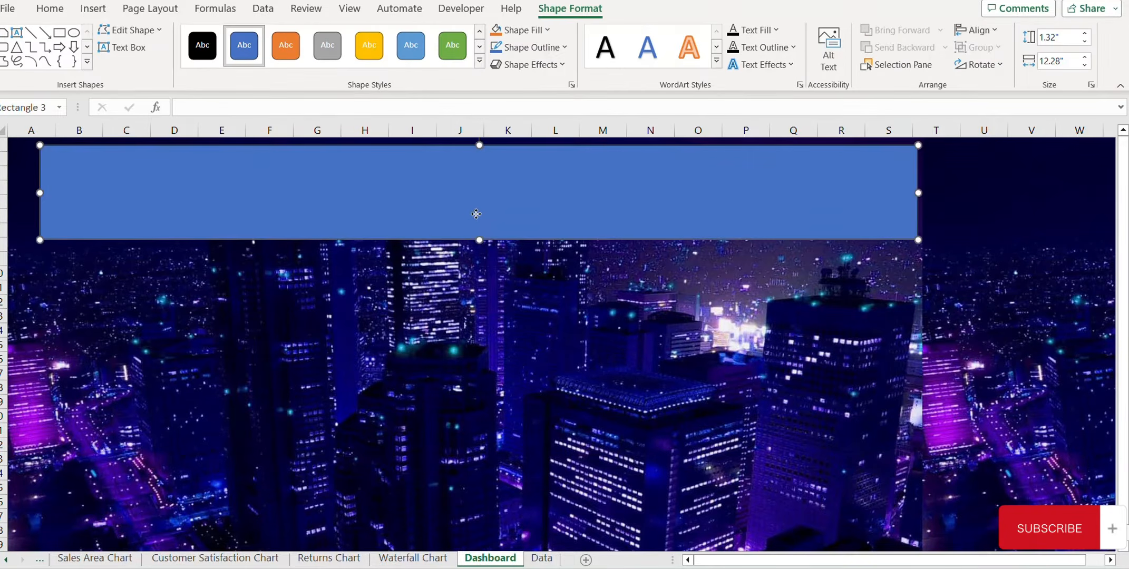
Place a second rectangle below the banner, make it about 2.68" high and narrow it so it ends at column M.
drag(476, 214, 385, 282)
drag(470, 340, 461, 438)
drag(914, 340, 630, 339)
Duplicate the large panel and fit the copy beside it as a panel about 3.67" wide, ending flush with the banner.
key(ctrl+d)
drag(336, 395, 740, 299)
drag(1037, 348, 714, 344)
mouse_move(648, 345)
mouse_down()
mouse_move(847, 336)
mouse_move(650, 336)
mouse_up()
drag(840, 338, 839, 343)
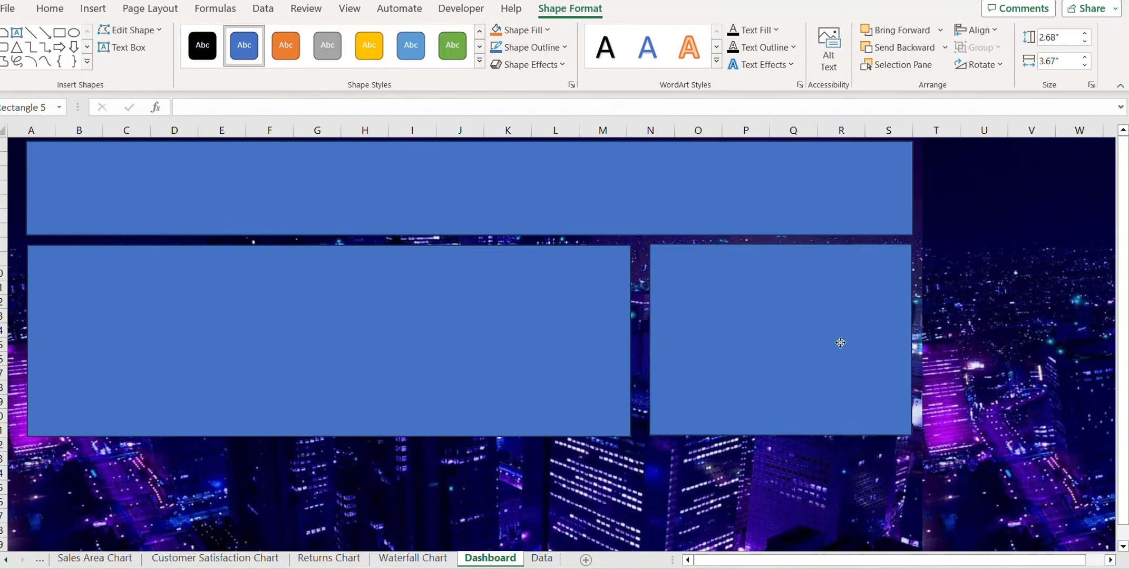
Widen the large panel slightly toward its neighbour and extend the panel under columns N to S downward to about 5.54" high.
click(595, 343)
drag(630, 340, 635, 341)
click(701, 343)
scroll(785, 312, down, 3)
drag(782, 308, 782, 510)
scroll(823, 416, down, 1)
Duplicate the large panel, move the copy directly below it and narrow it to about half the width, ending at column G.
click(249, 217)
key(ctrl+d)
drag(249, 219, 239, 411)
drag(634, 371, 308, 367)
Duplicate the half-width panel and fit the copy beside it, leaving a narrow gap under the large panel.
key(ctrl+d)
drag(226, 330, 542, 323)
drag(352, 371, 336, 371)
click(258, 367)
Duplicate the tall panel, narrow the copy to about 1.88" and place it alongside the original over columns T to V.
scroll(728, 404, up, 4)
click(733, 404)
key(ctrl+d)
drag(783, 419, 945, 416)
scroll(945, 416, down, 2)
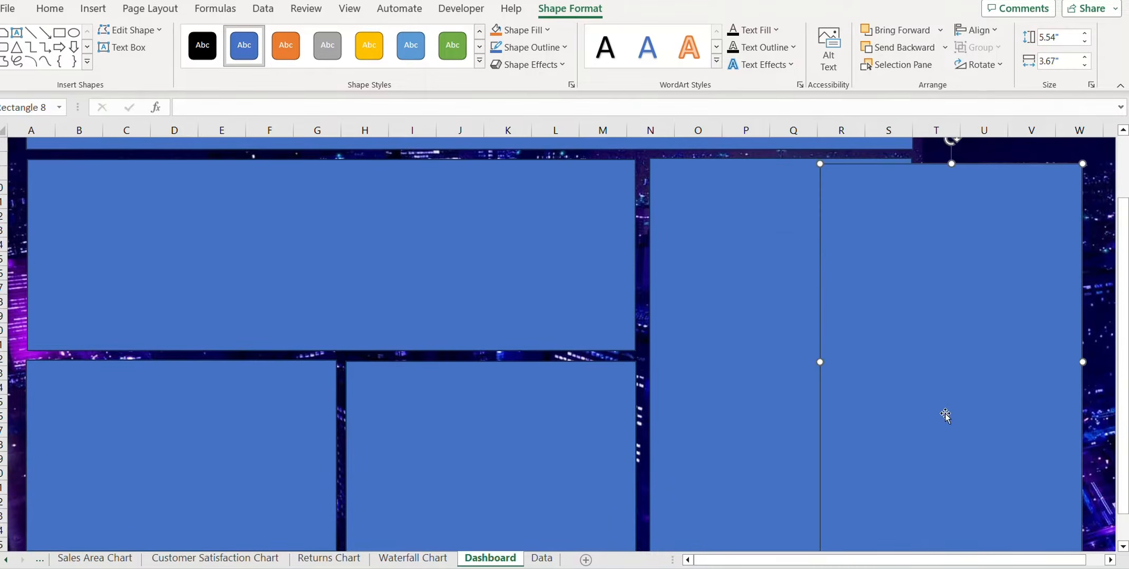
drag(819, 361, 951, 361)
drag(1017, 368, 987, 362)
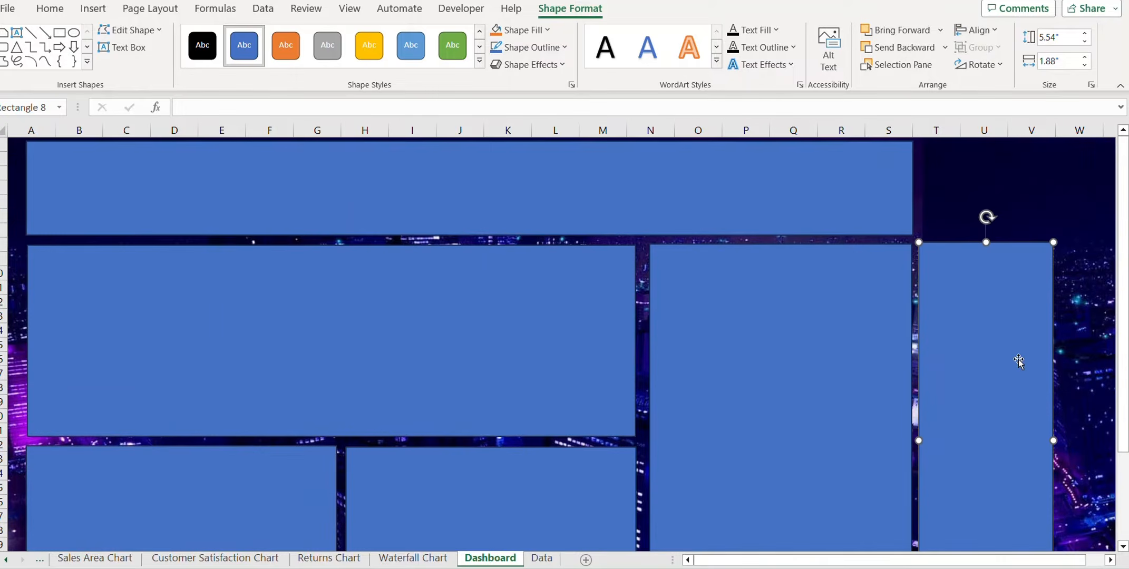
Apply a gradient fill to all six dashboard rectangles together.
click(385, 181)
ctrl+click(350, 311)
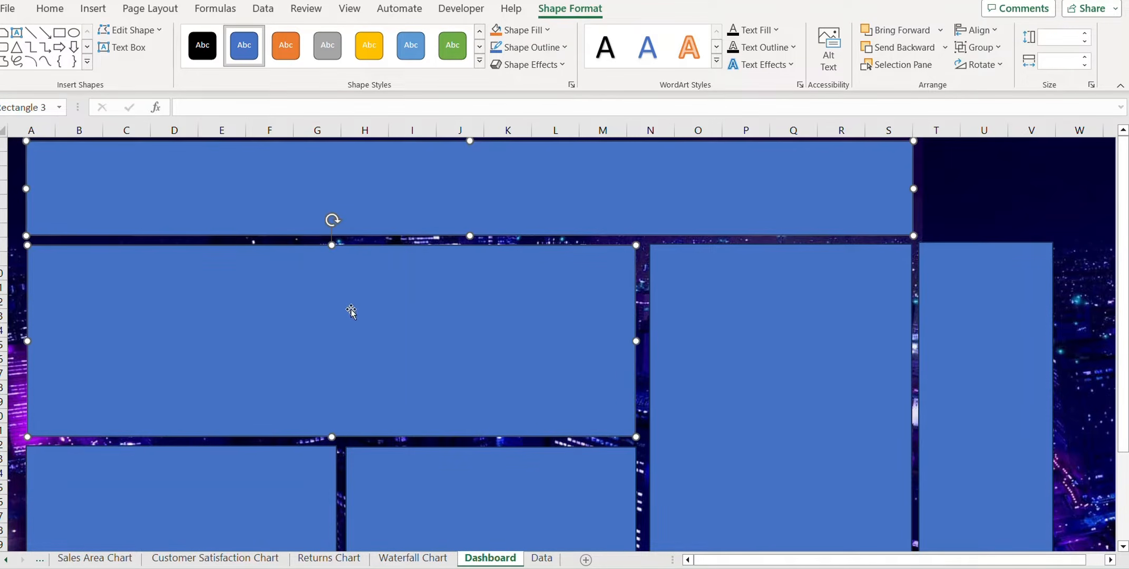
ctrl+click(261, 511)
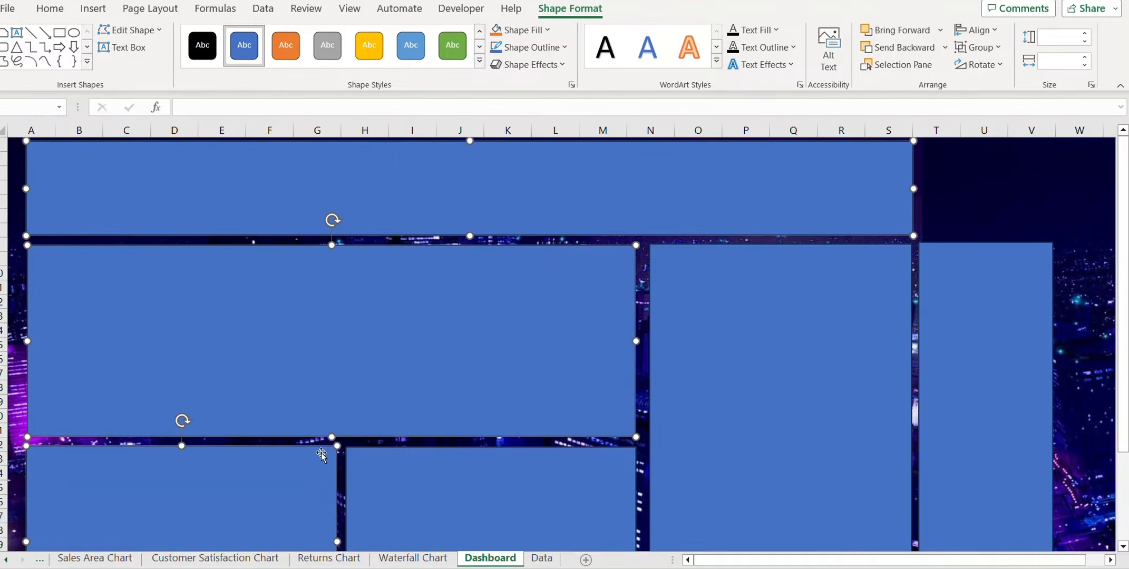
ctrl+click(507, 504)
ctrl+click(824, 410)
ctrl+click(1011, 400)
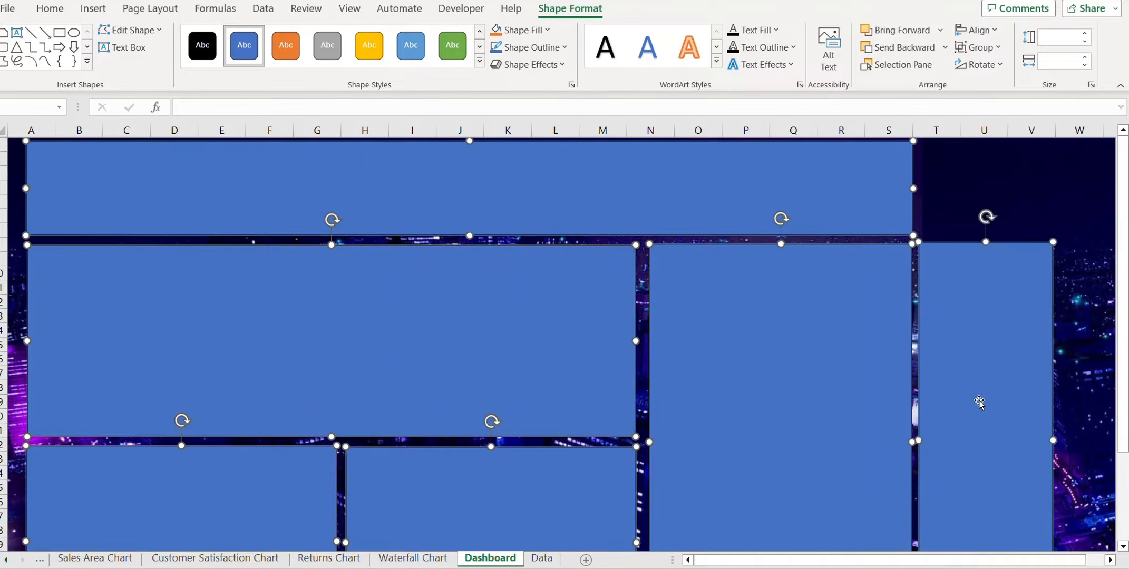
right_click(294, 318)
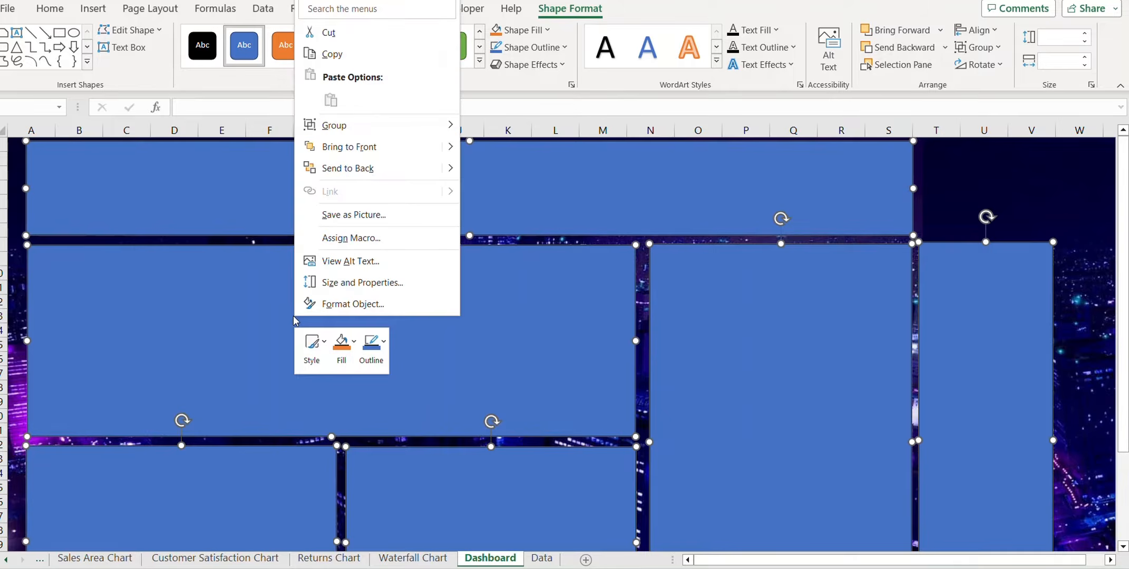
click(337, 311)
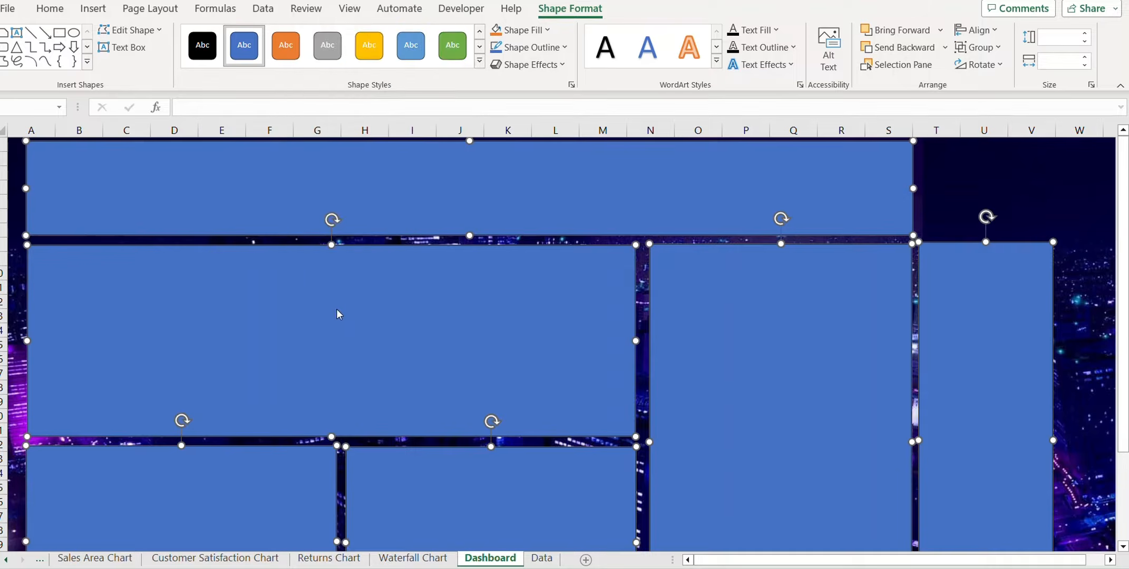
click(943, 281)
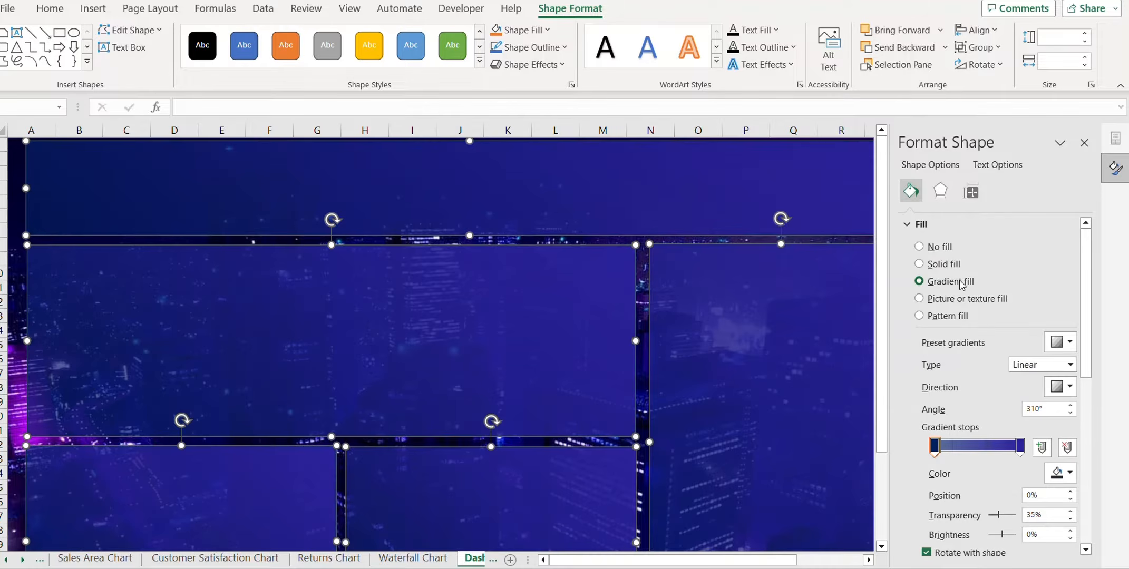
Set the first gradient stop of the selected rectangles to the custom colour #002060.
click(935, 447)
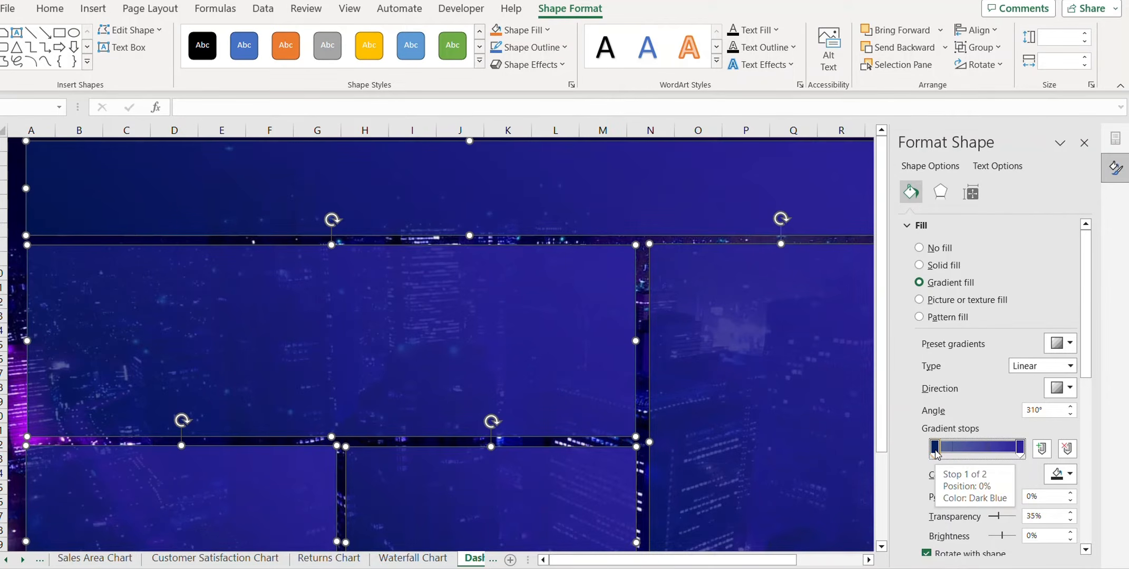
click(1061, 476)
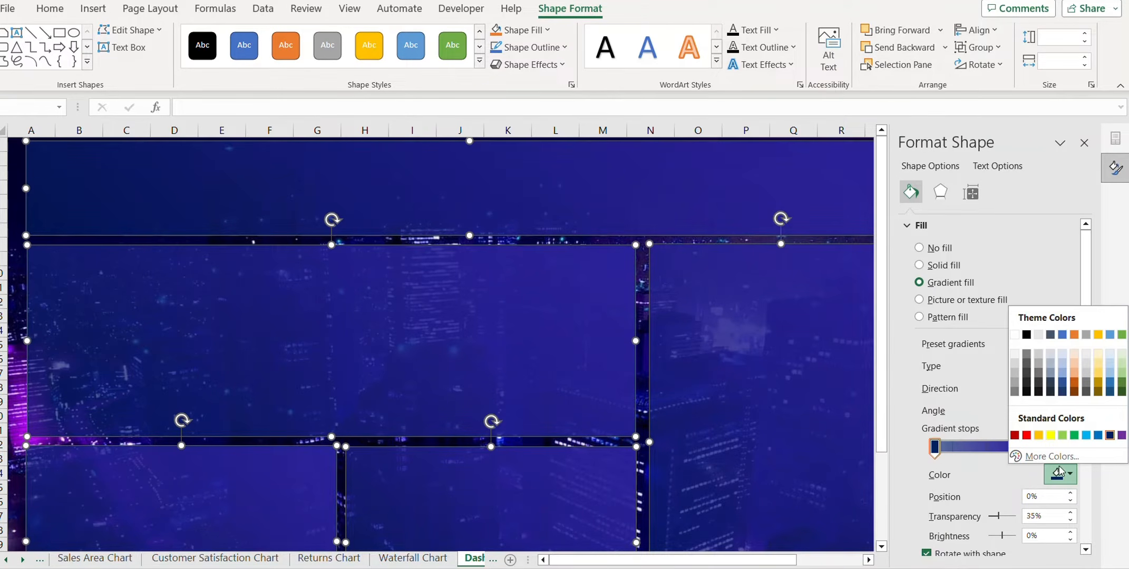
click(1050, 457)
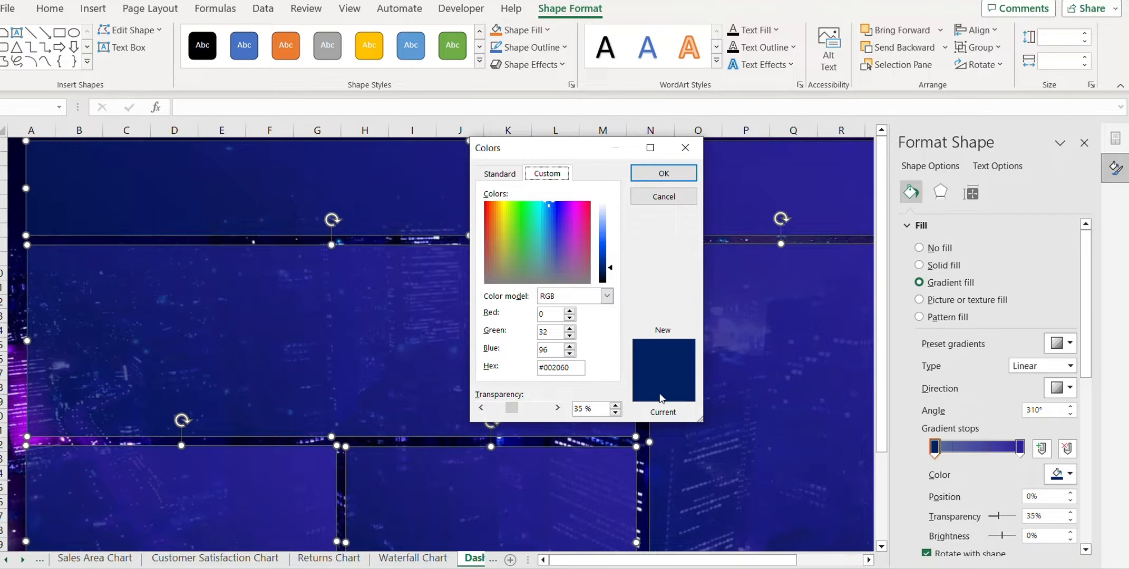
key(alt+Tab)
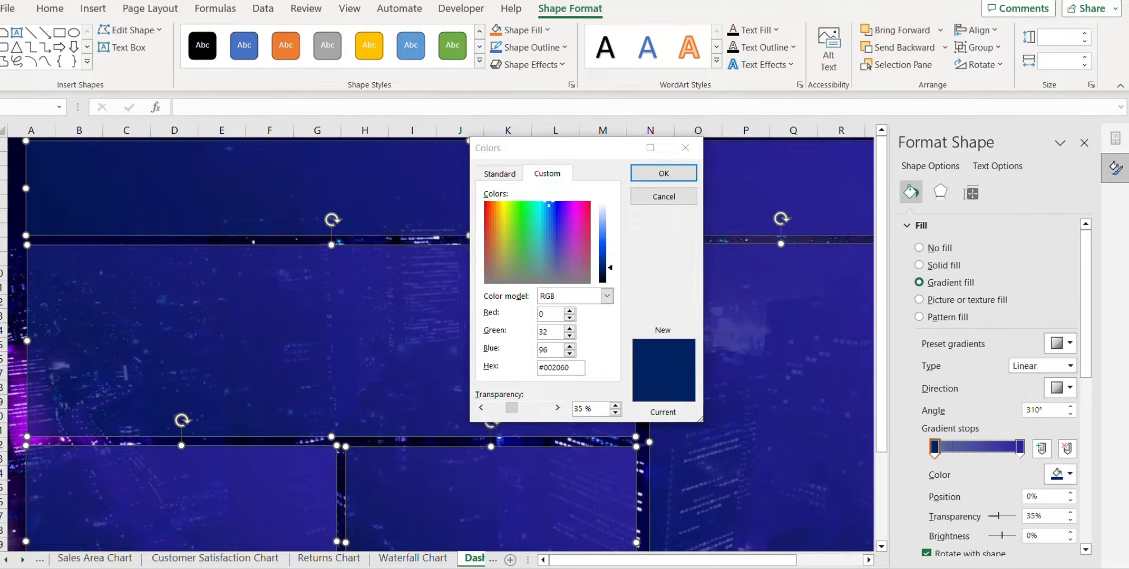
click(572, 367)
key(ctrl+v)
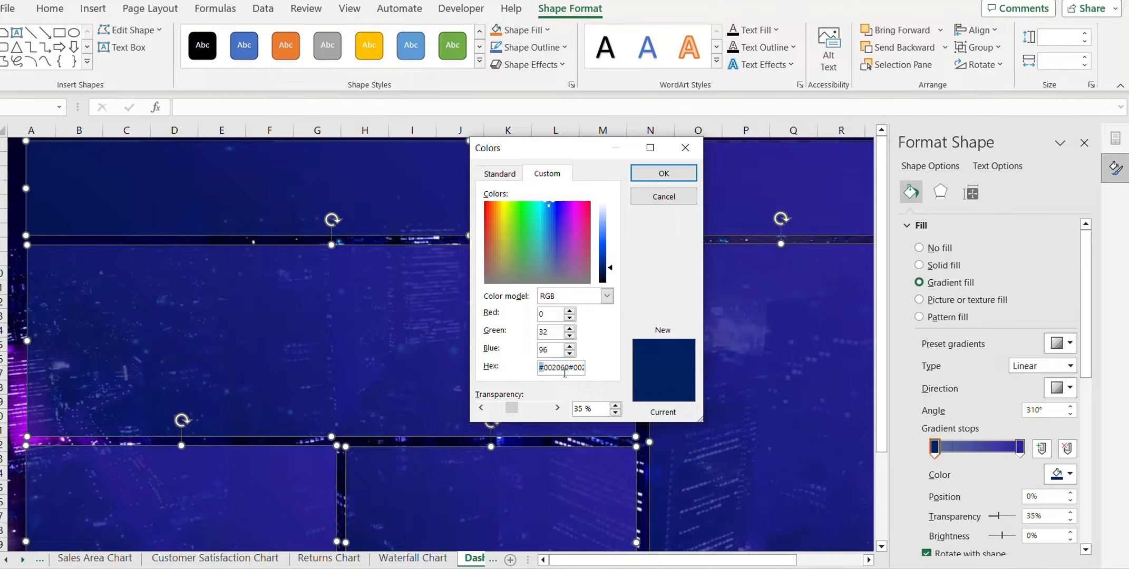
double_click(564, 367)
text(#002060)
click(664, 173)
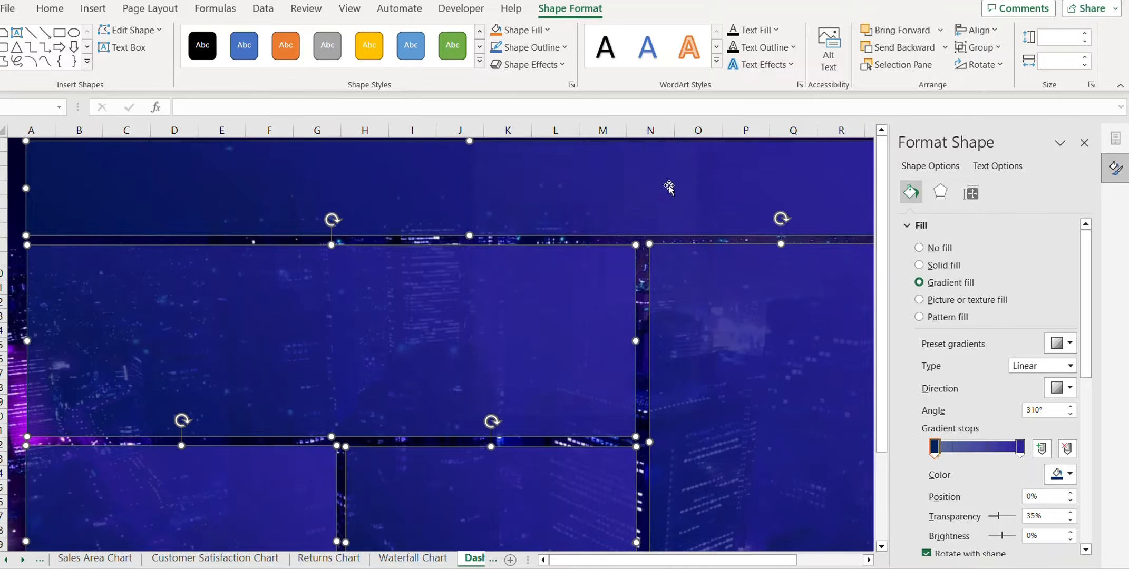
Set the last gradient stop of the selected rectangles to the custom colour #2B229A and close the shape formatting options.
click(1020, 447)
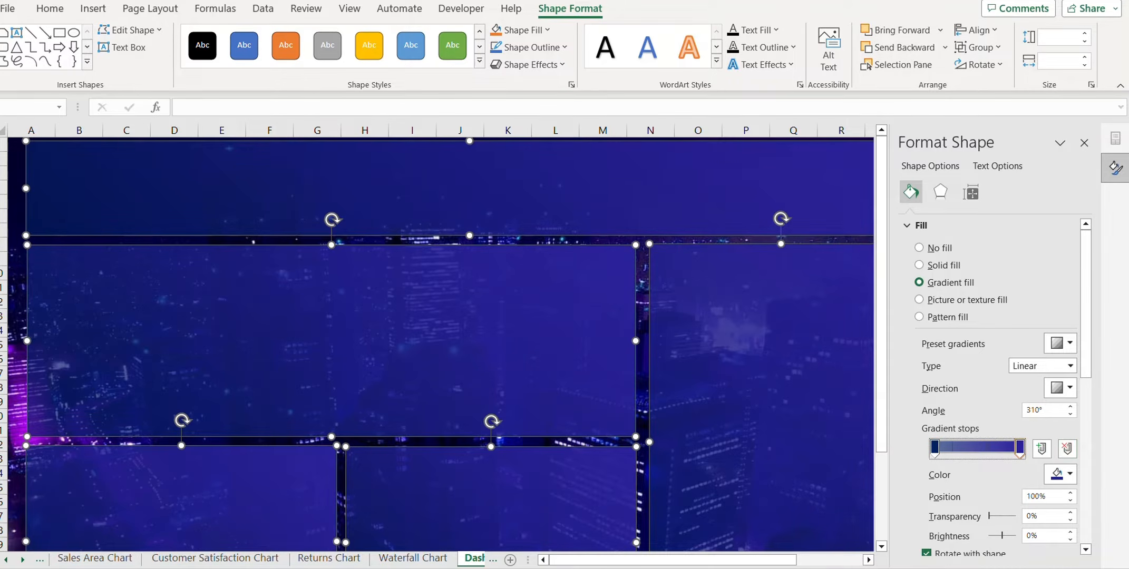
key(Escape)
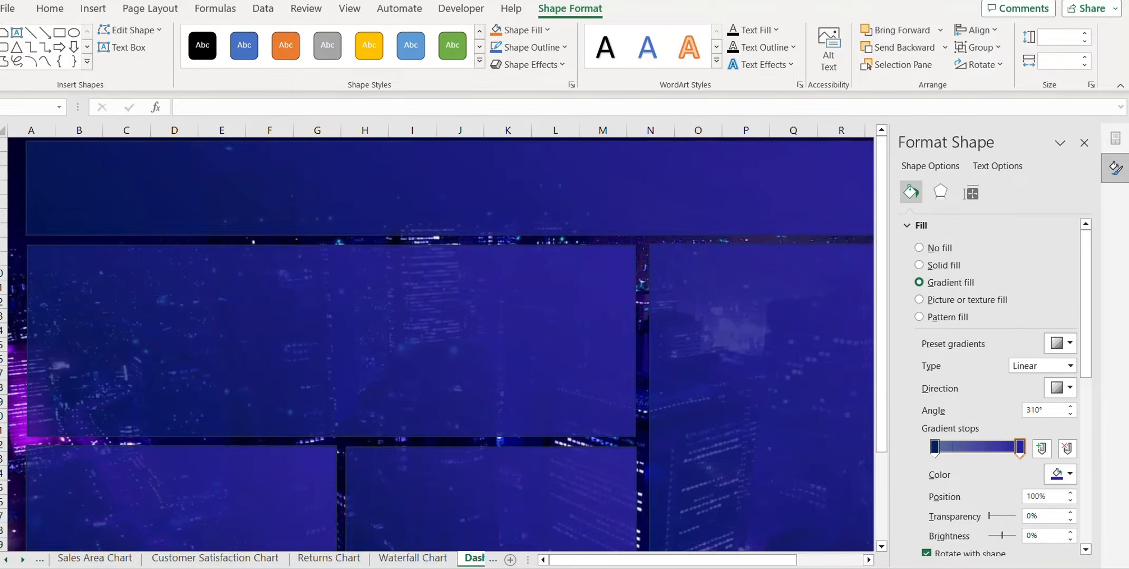
click(1059, 479)
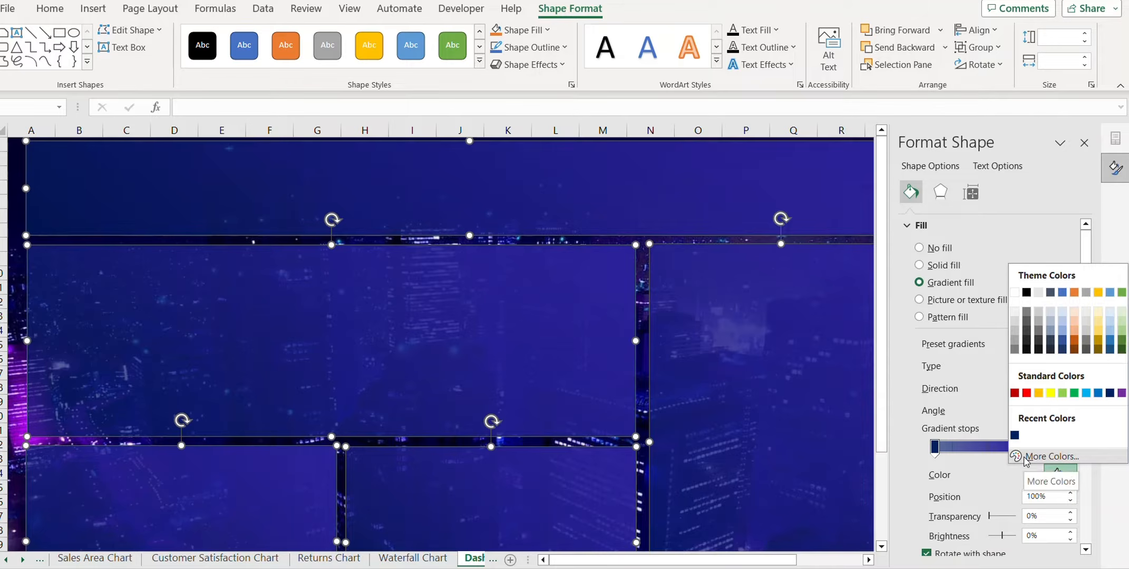
click(1043, 457)
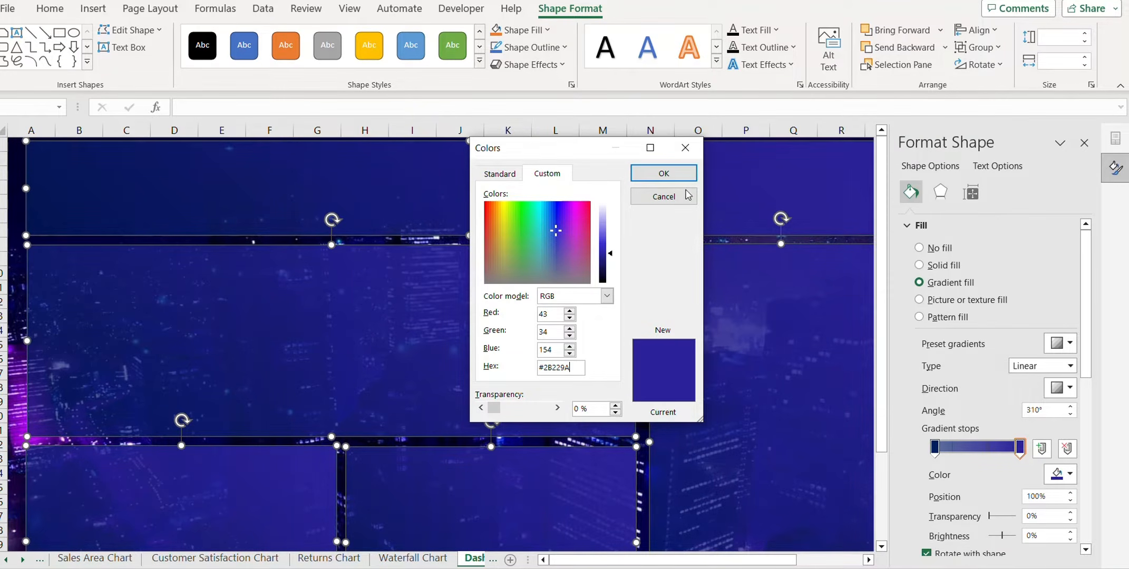
click(660, 175)
click(1084, 143)
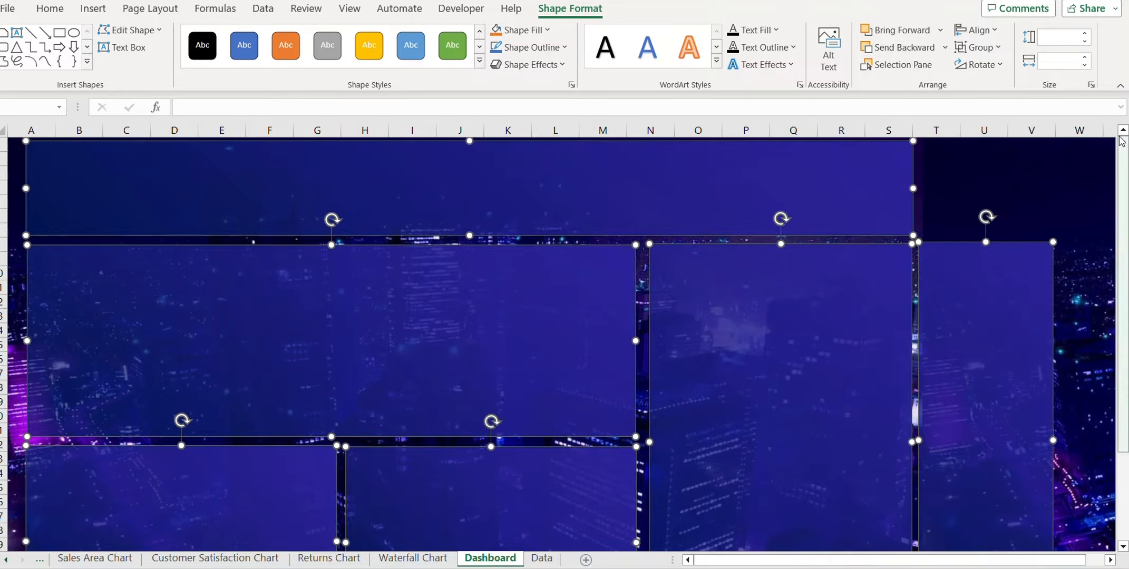
key(Escape)
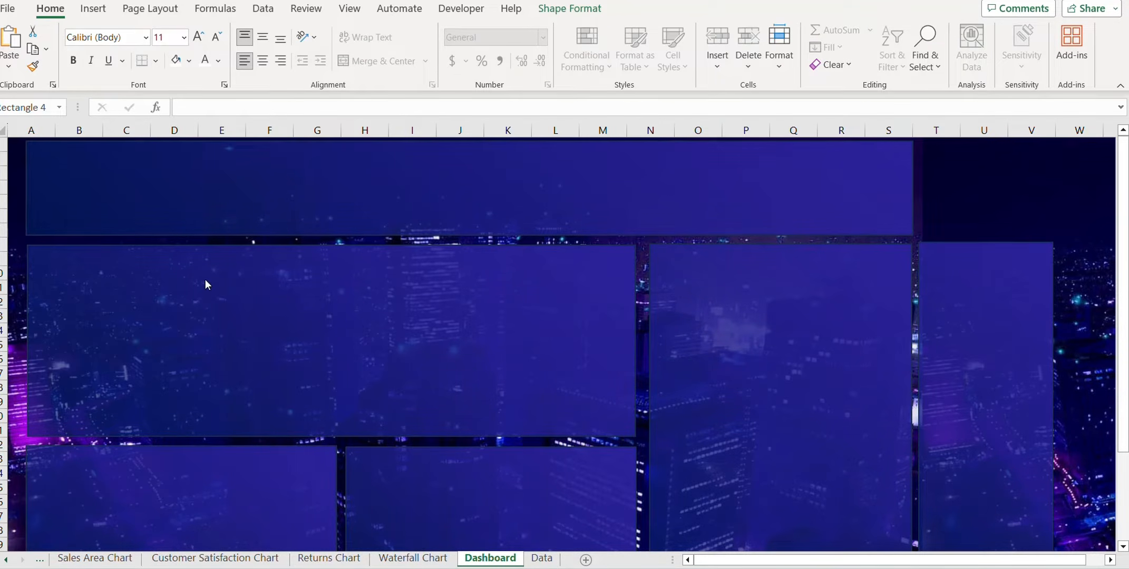
Draw a rounded rectangle about 0.61" high and 1.78" wide in the large panel's upper-left corner, with its corners rounded further.
click(152, 281)
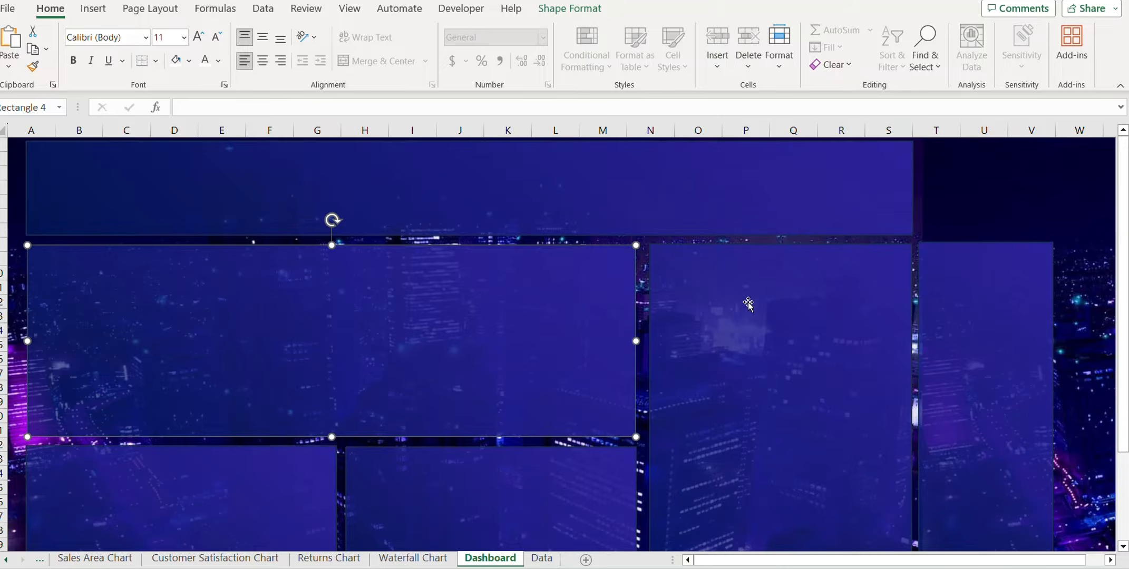
click(93, 9)
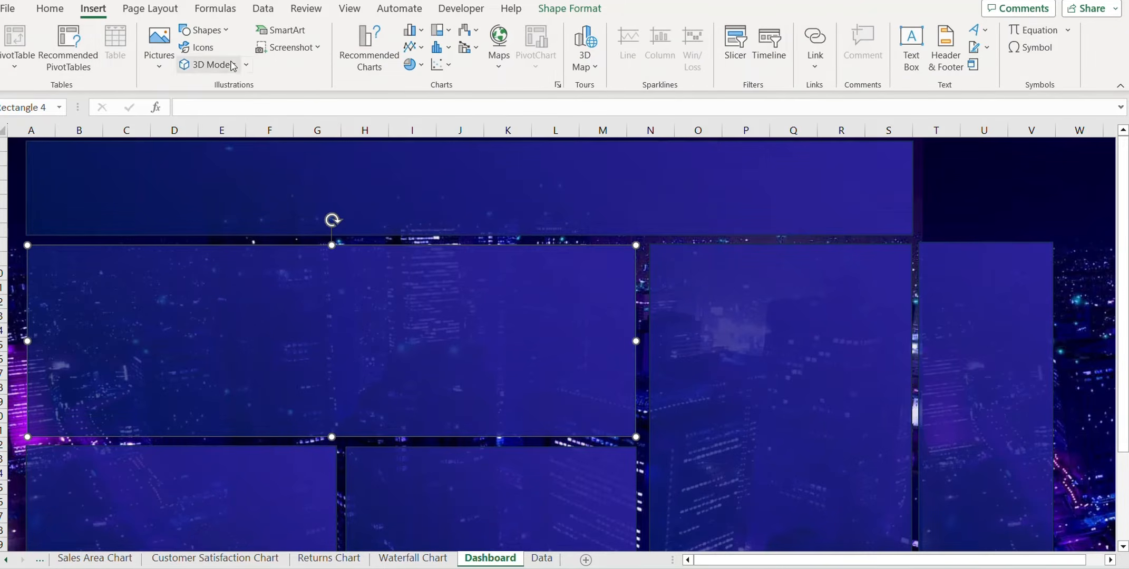
click(224, 36)
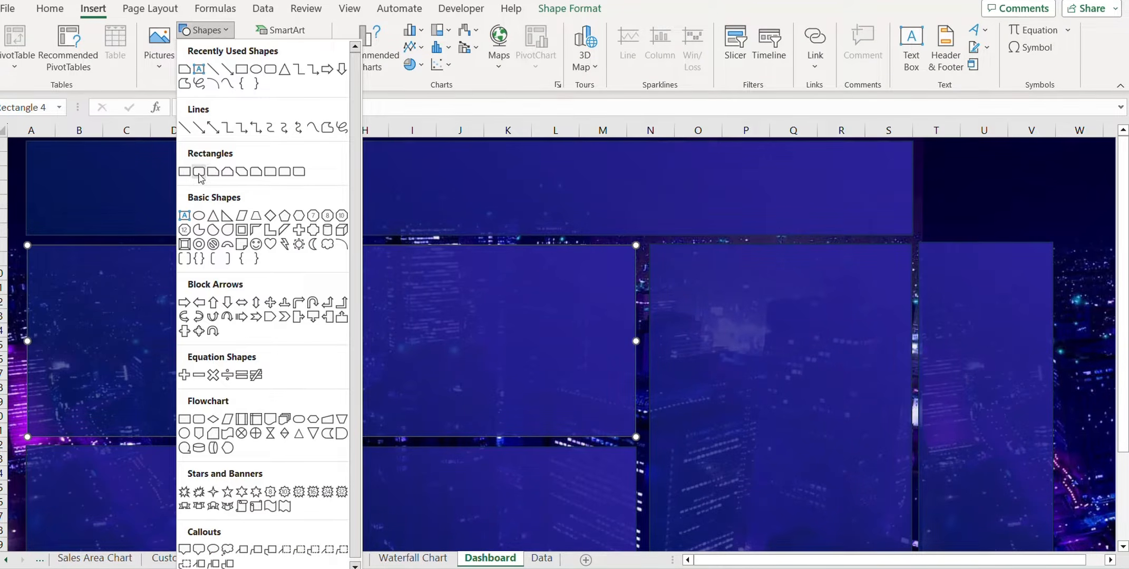
click(198, 172)
drag(49, 262, 160, 298)
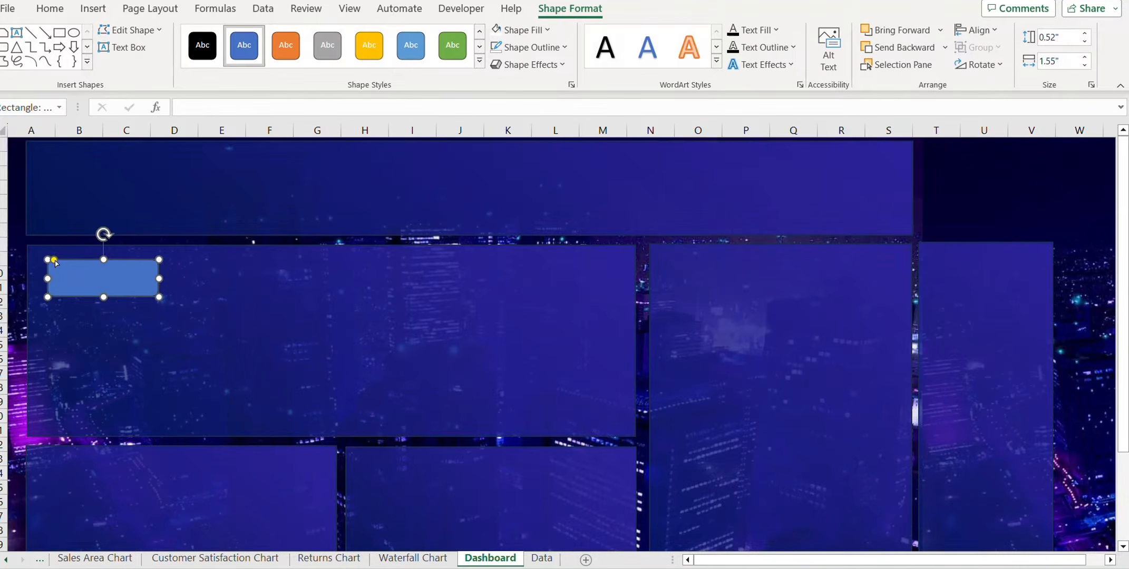
drag(53, 260, 61, 269)
drag(90, 277, 82, 270)
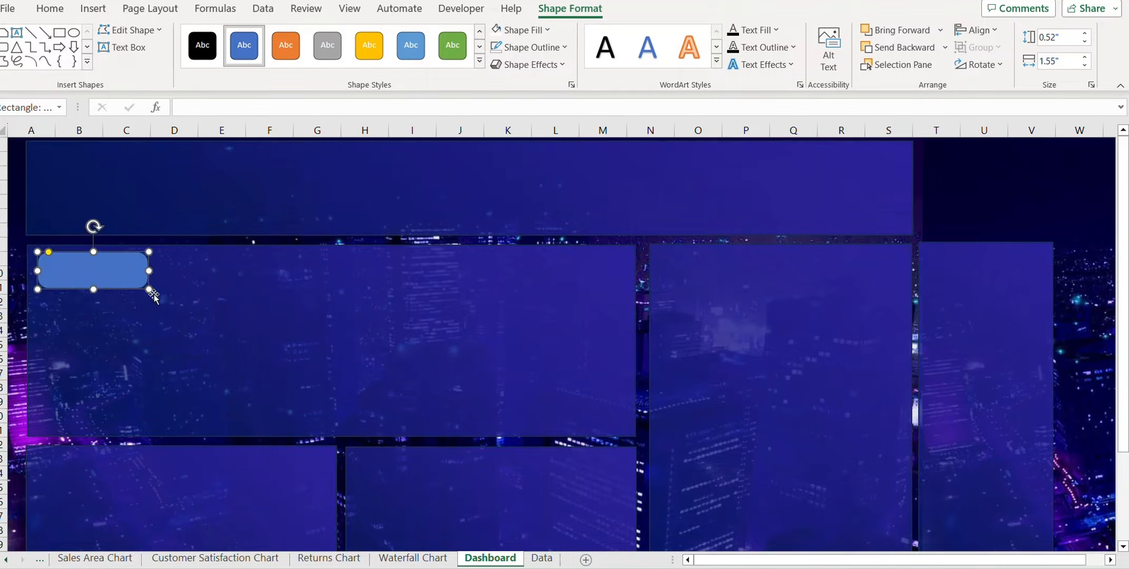
drag(150, 289, 165, 295)
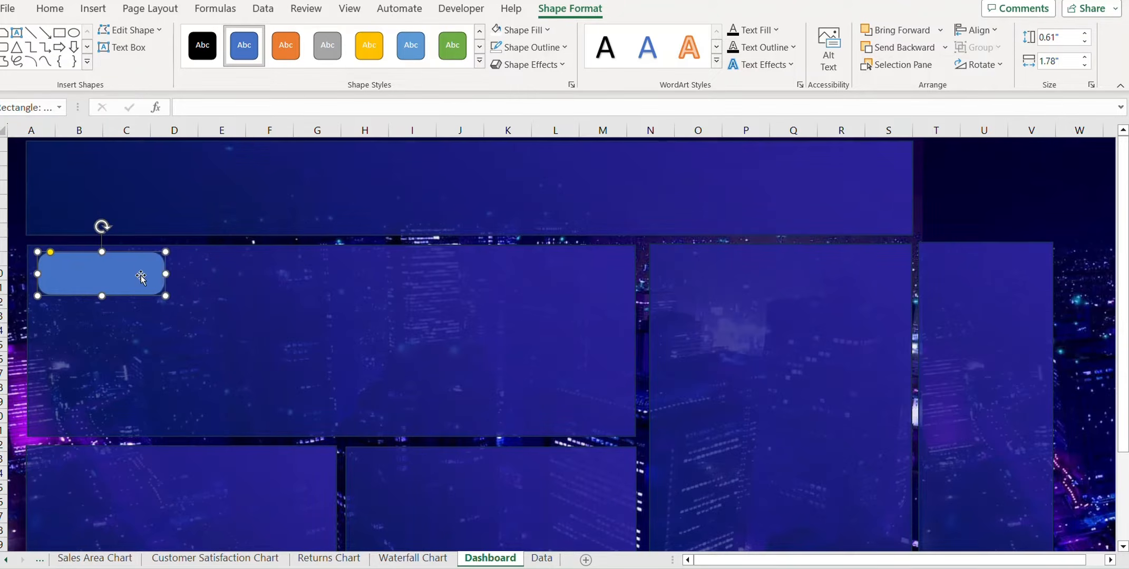
Fill the small rounded rectangle with solid white at 83% transparency.
right_click(135, 271)
click(196, 566)
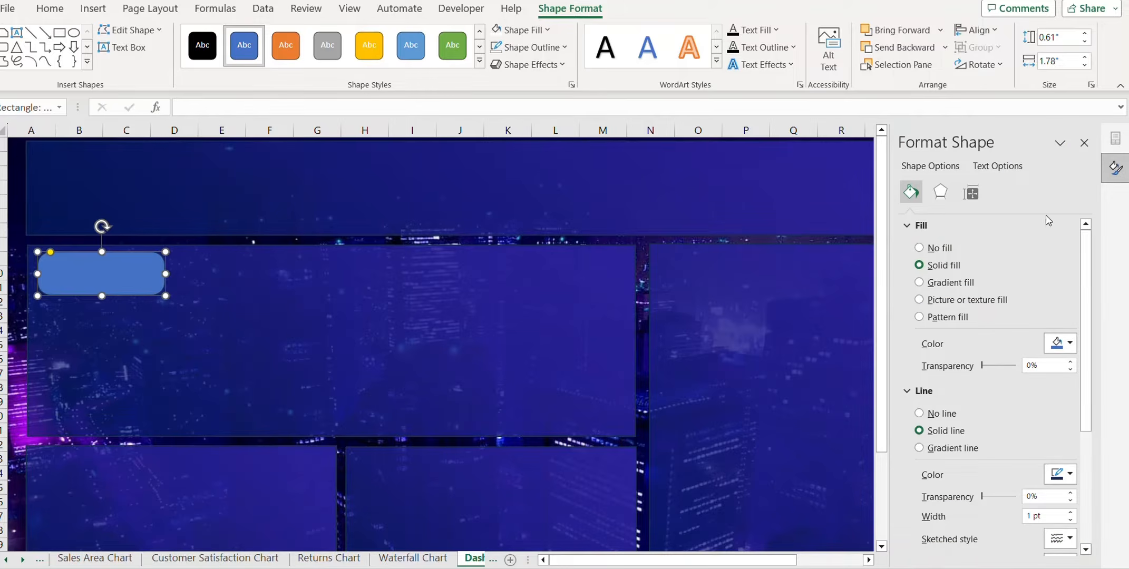
click(1067, 348)
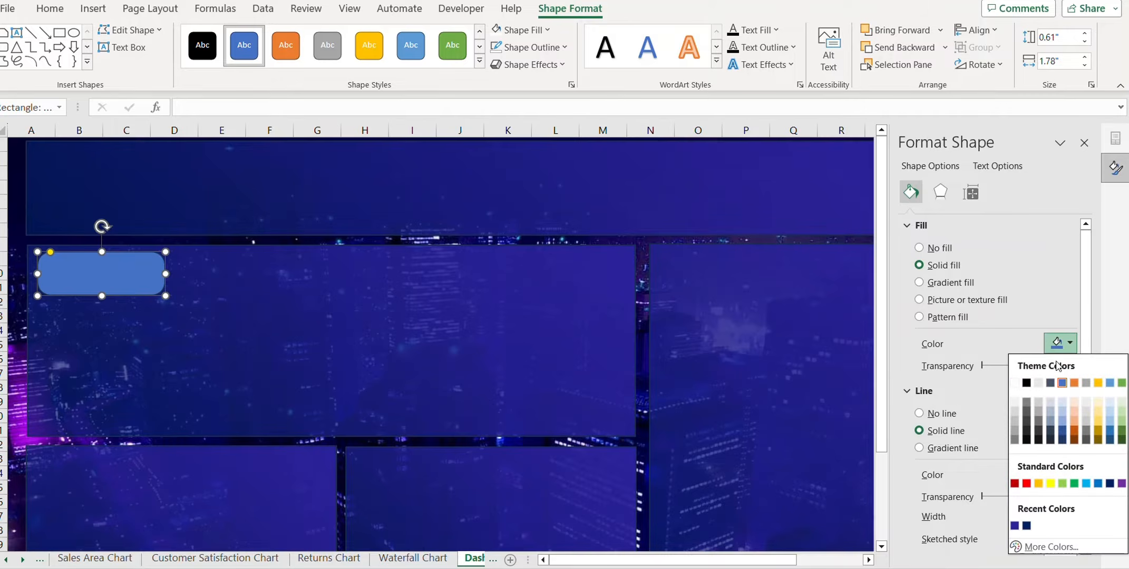
click(1013, 382)
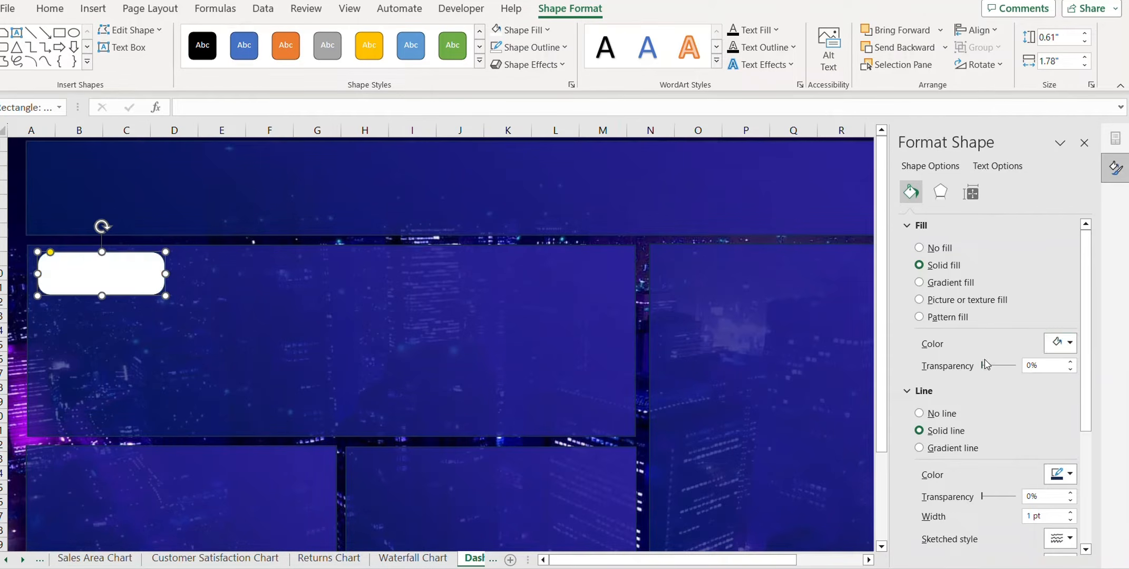
drag(983, 365, 1012, 368)
click(1071, 369)
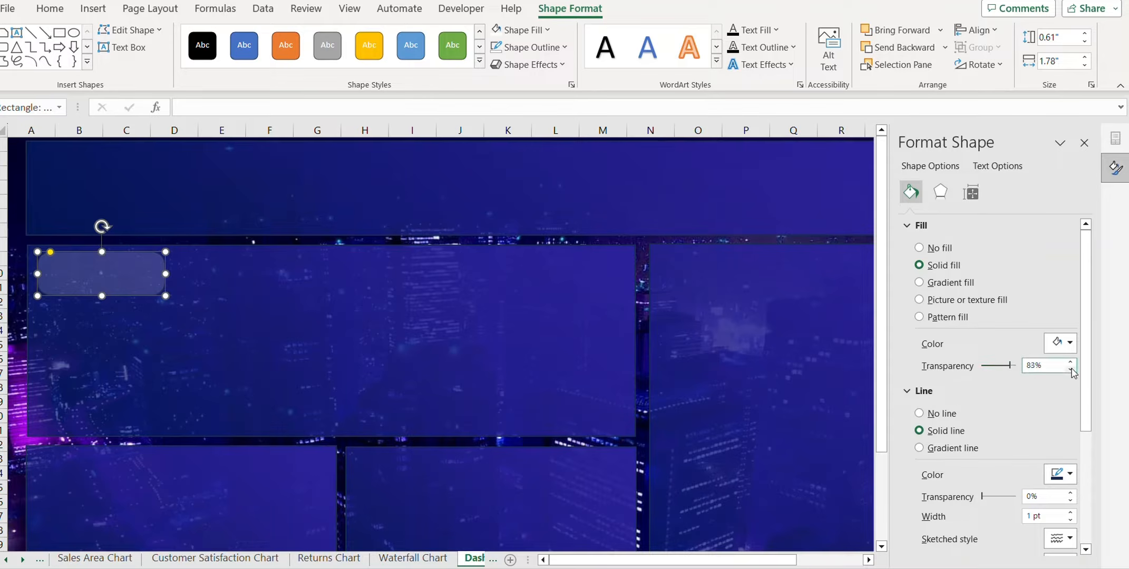
Set the small rounded rectangle's fill transparency to 80% and remove its outline.
click(237, 345)
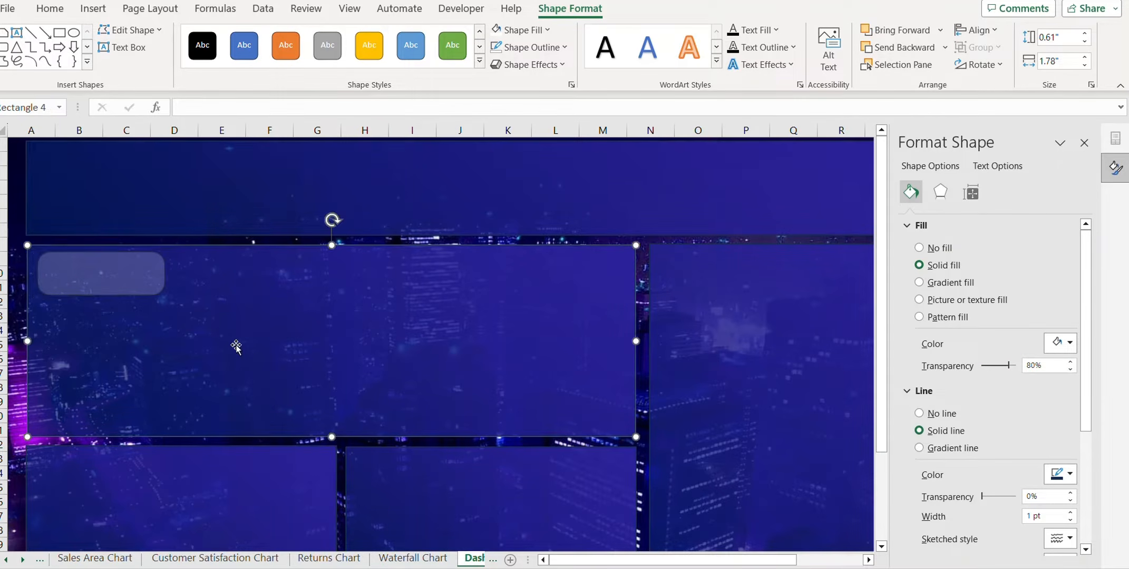
click(139, 273)
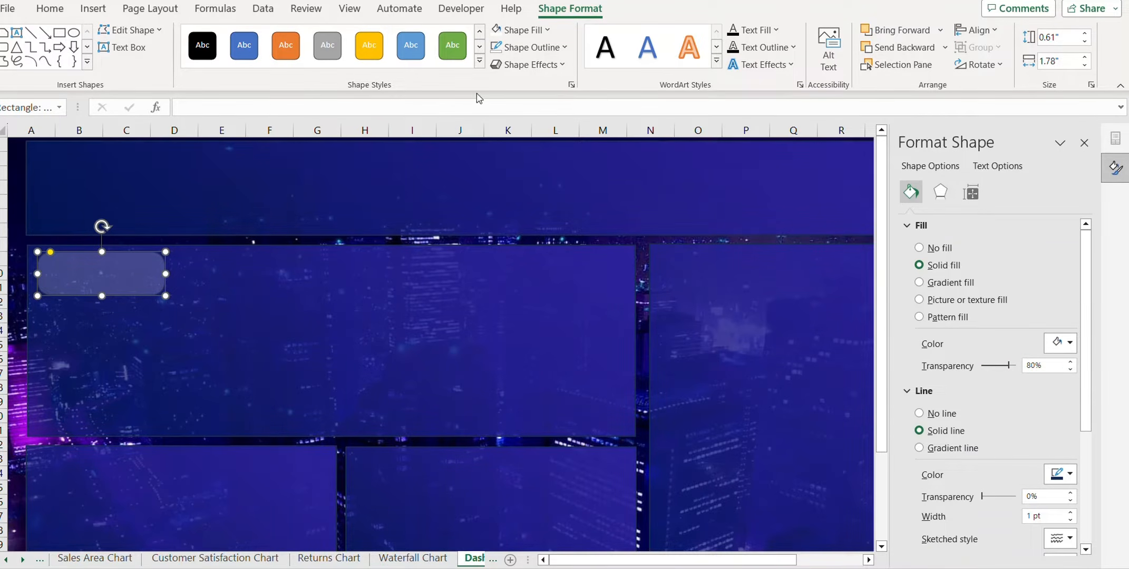
click(535, 50)
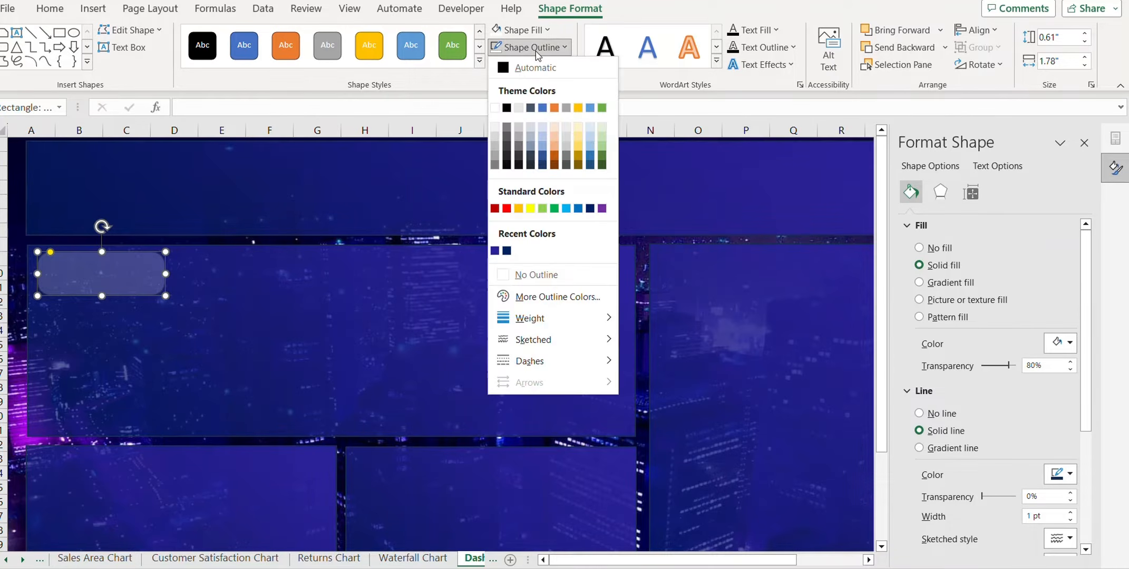
click(544, 276)
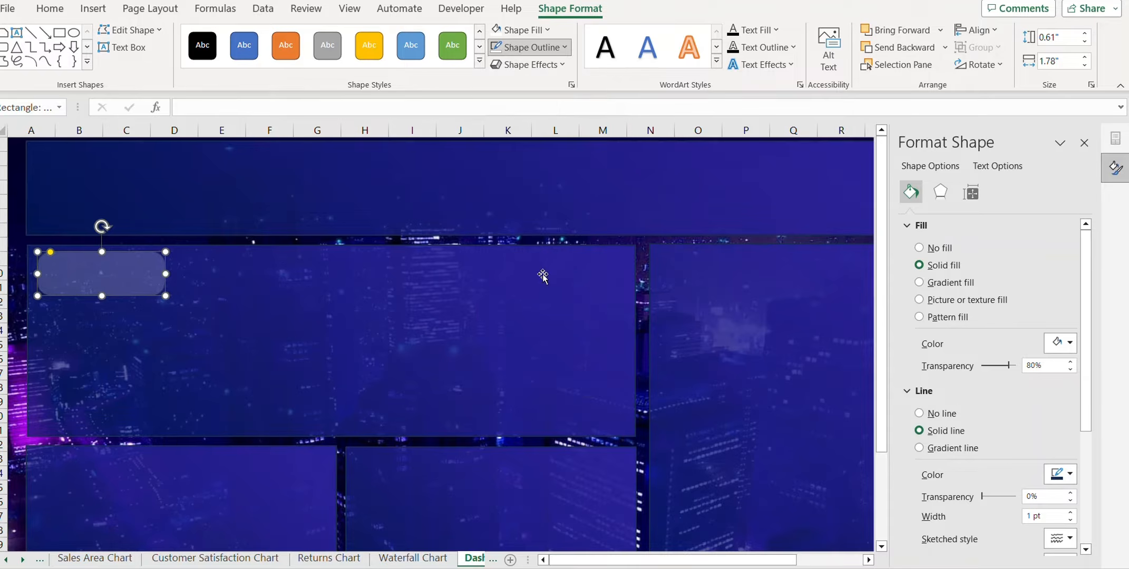
Insert a text box about 0.45" high and 1.57" wide in the large panel, reading "Sales Trend".
click(93, 8)
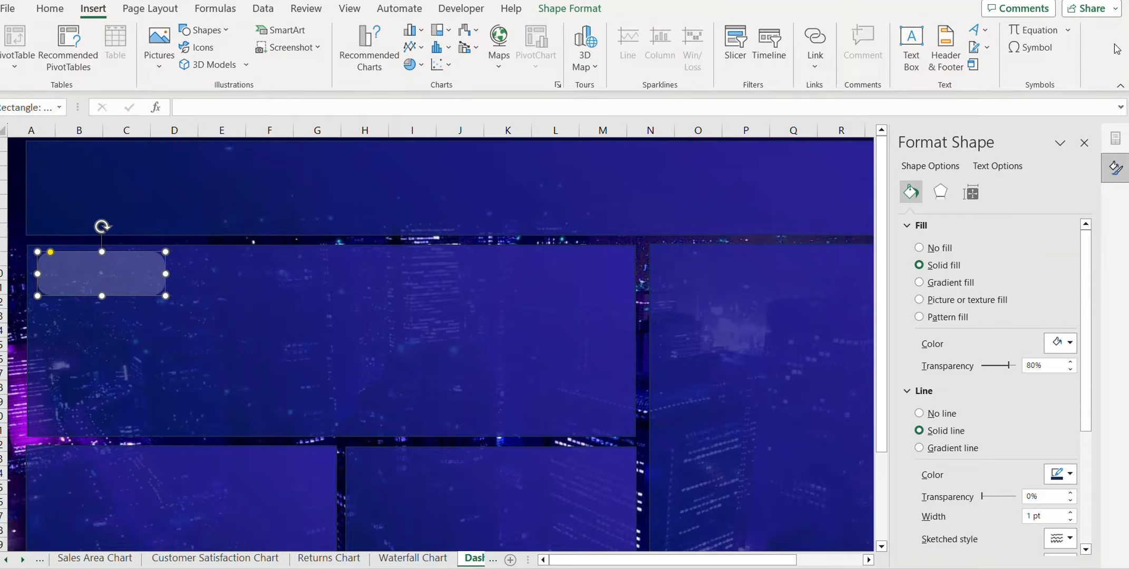
click(912, 63)
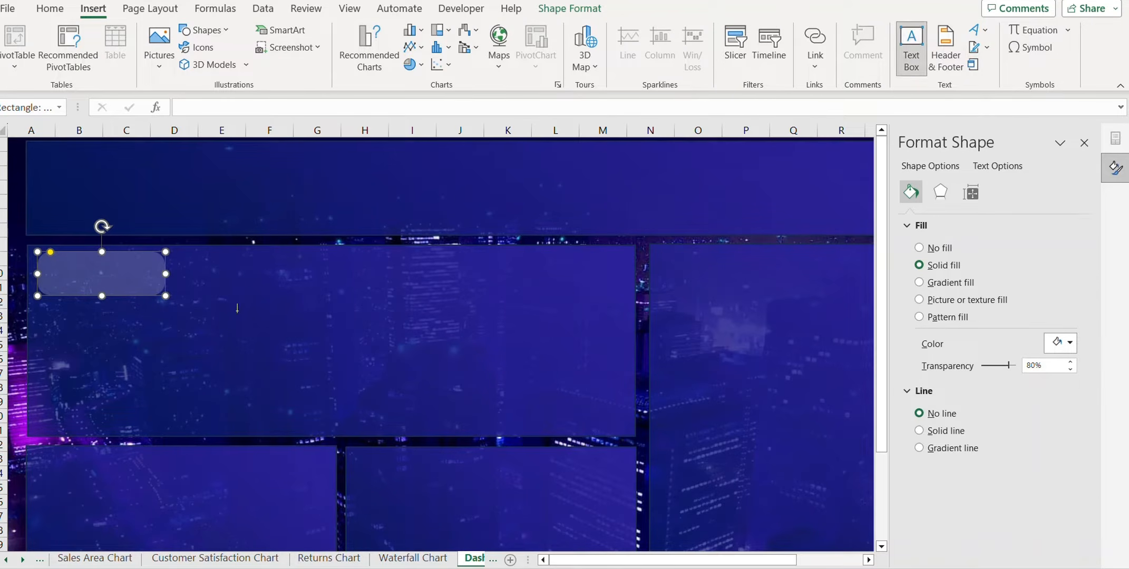
drag(210, 284, 324, 317)
text(Sales)
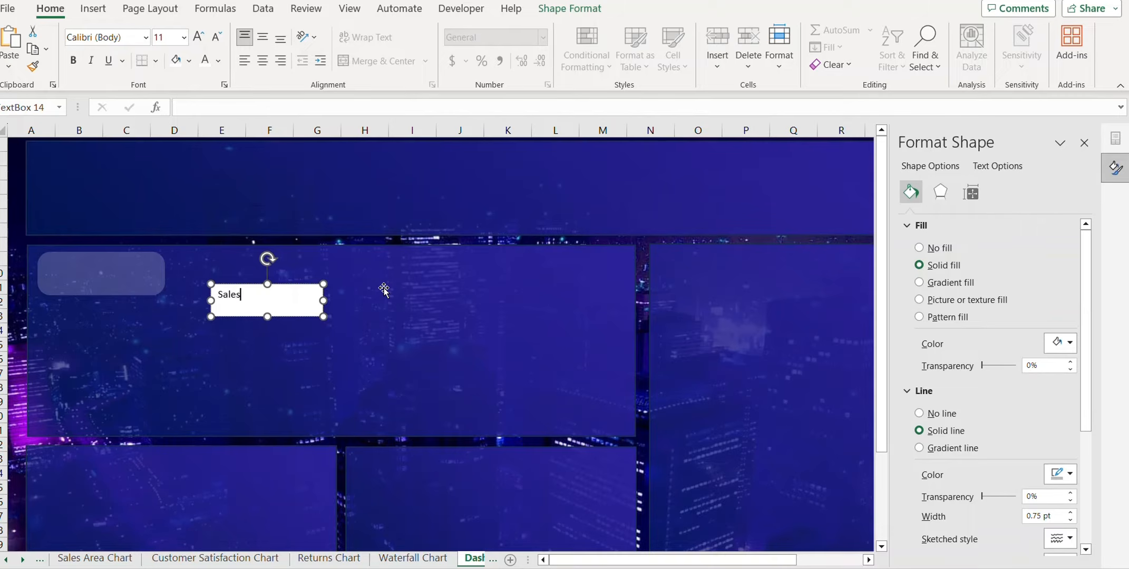
text( Trend)
Remove the outline and the fill of the "Sales Trend" text box.
click(582, 12)
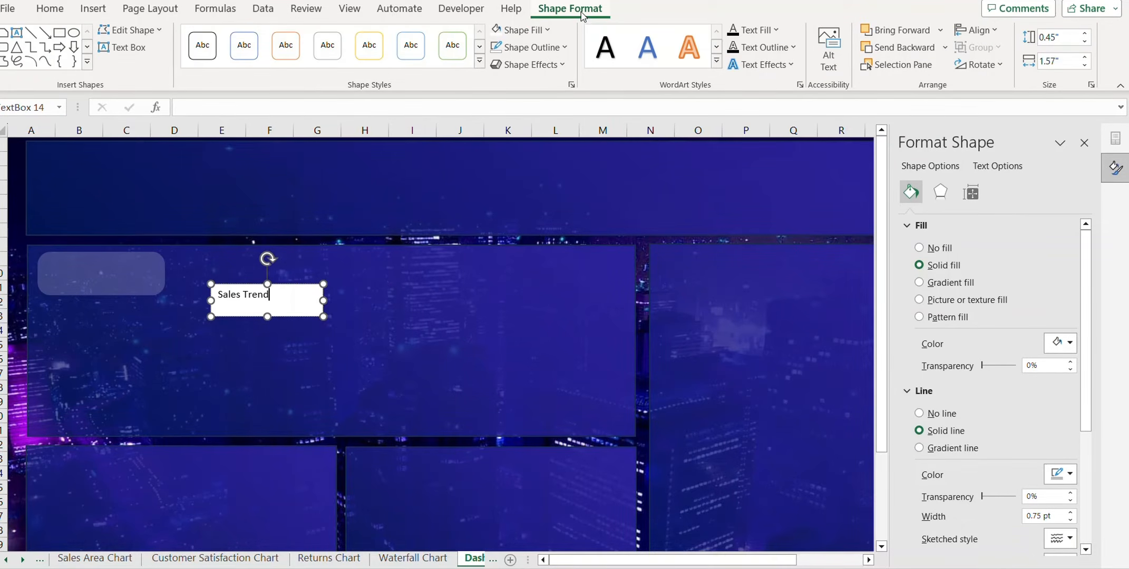
click(543, 48)
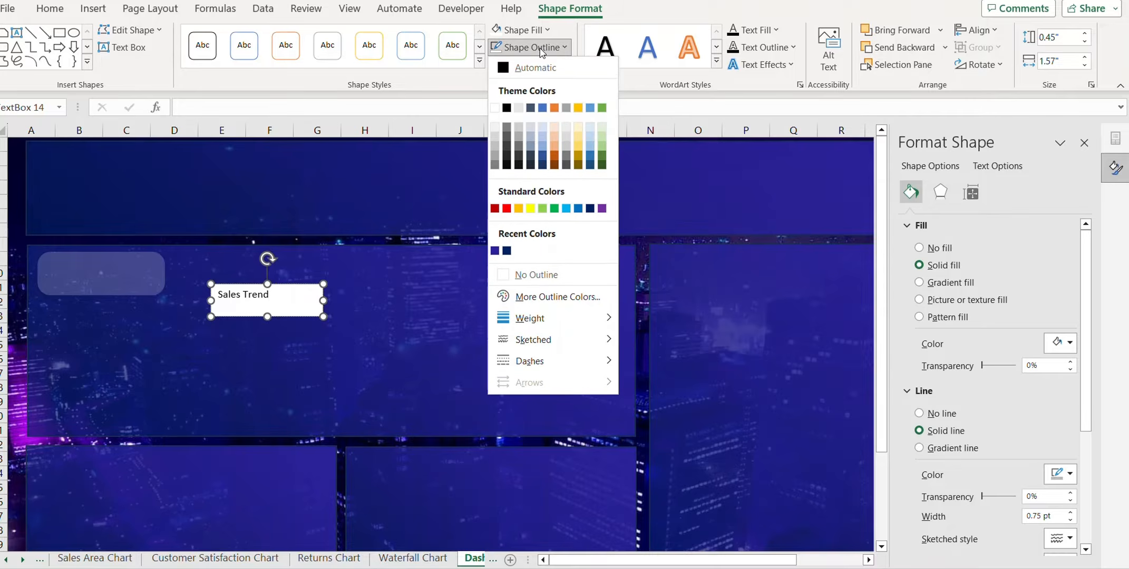
click(536, 276)
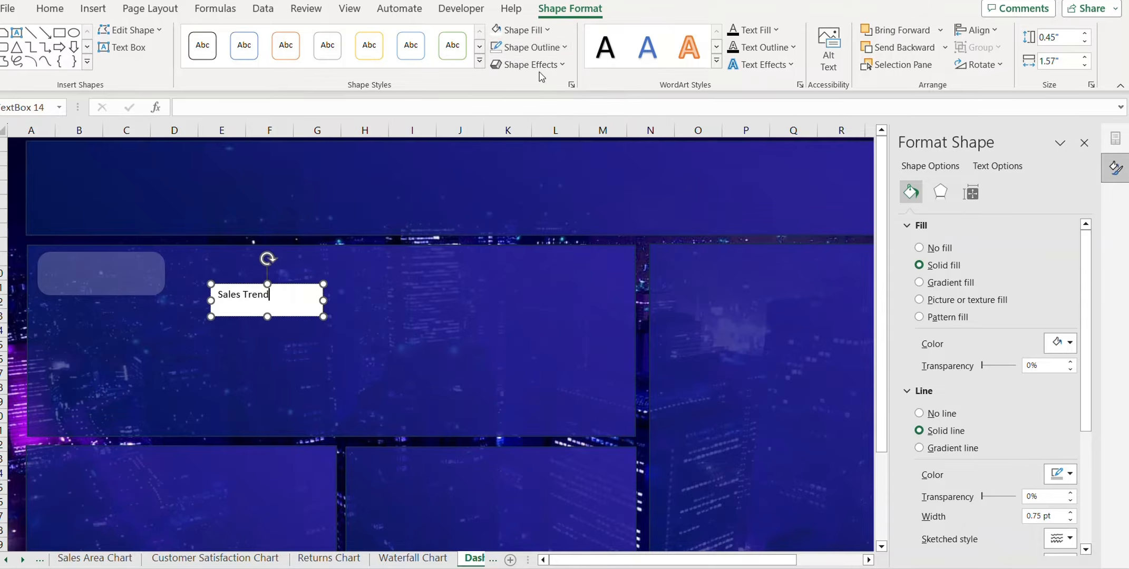
click(534, 32)
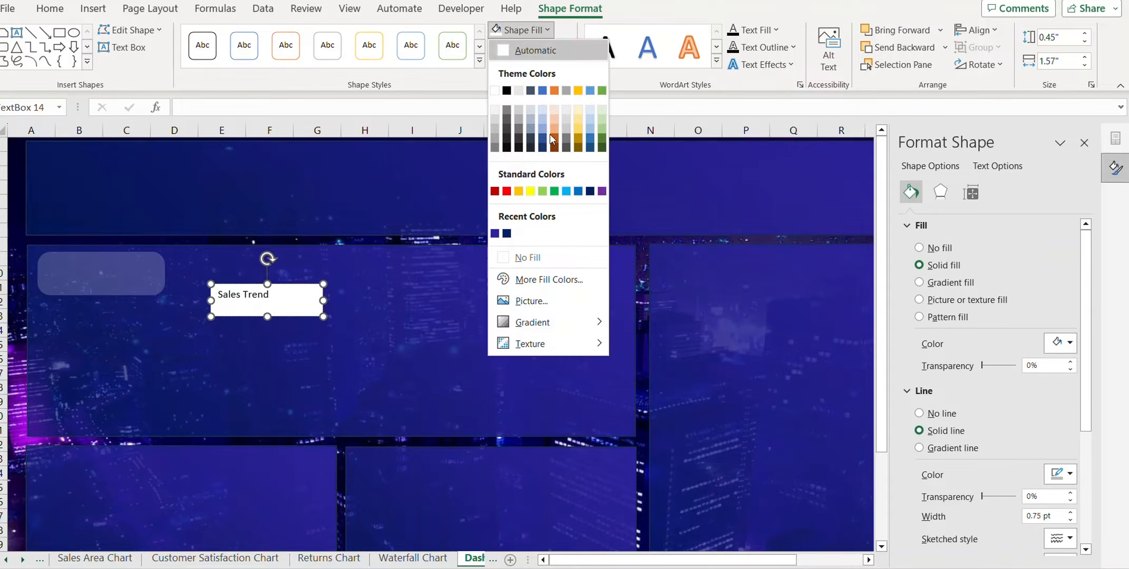
click(543, 258)
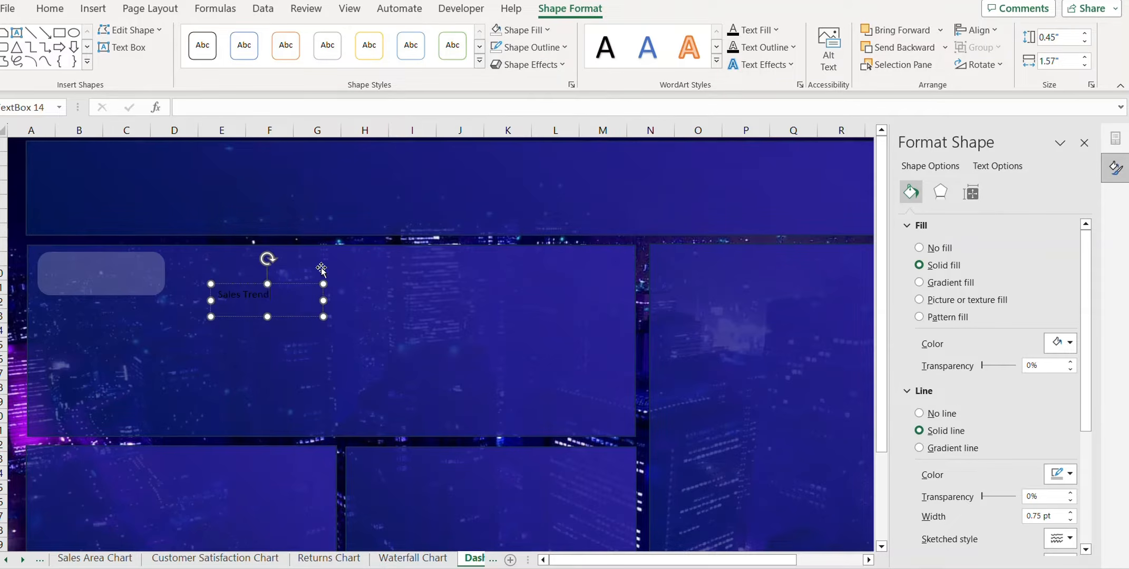
Centre the "Sales Trend" text horizontally and vertically, and format it in white at font size 12.
click(50, 8)
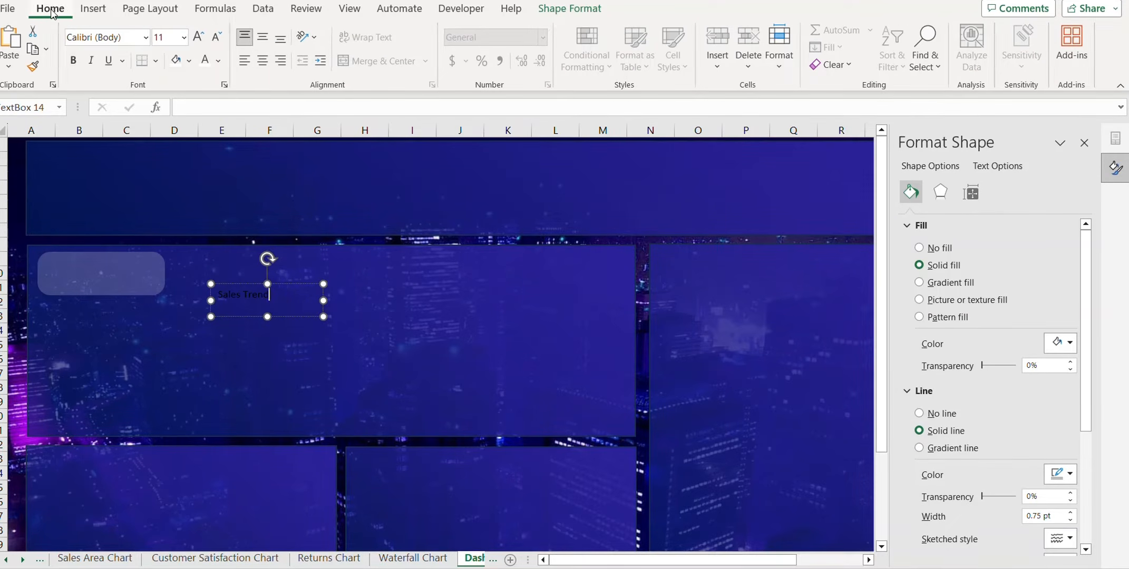
click(263, 61)
click(263, 37)
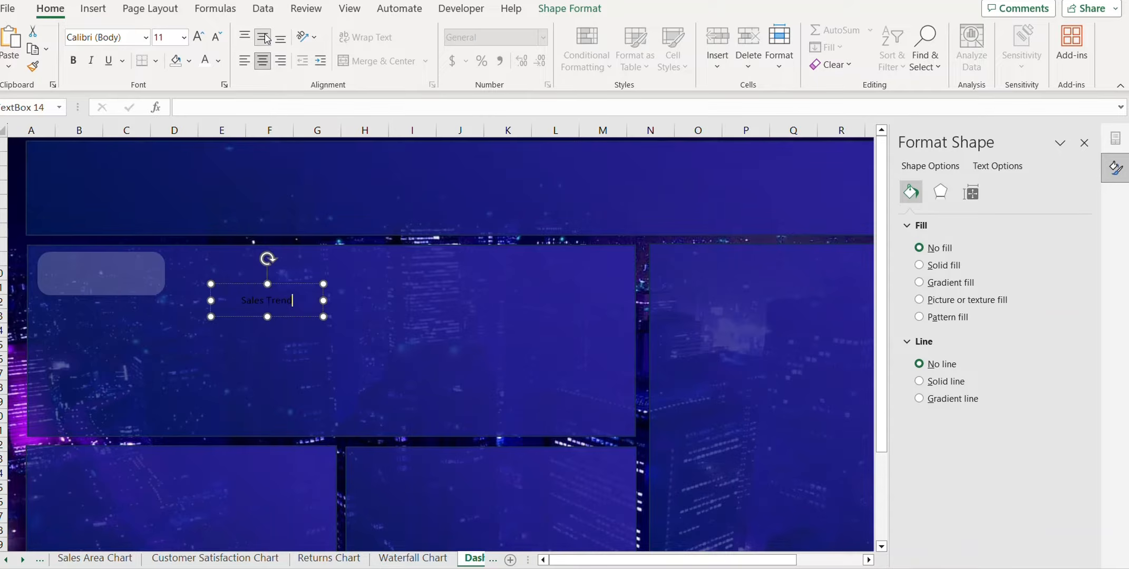
triple_click(295, 298)
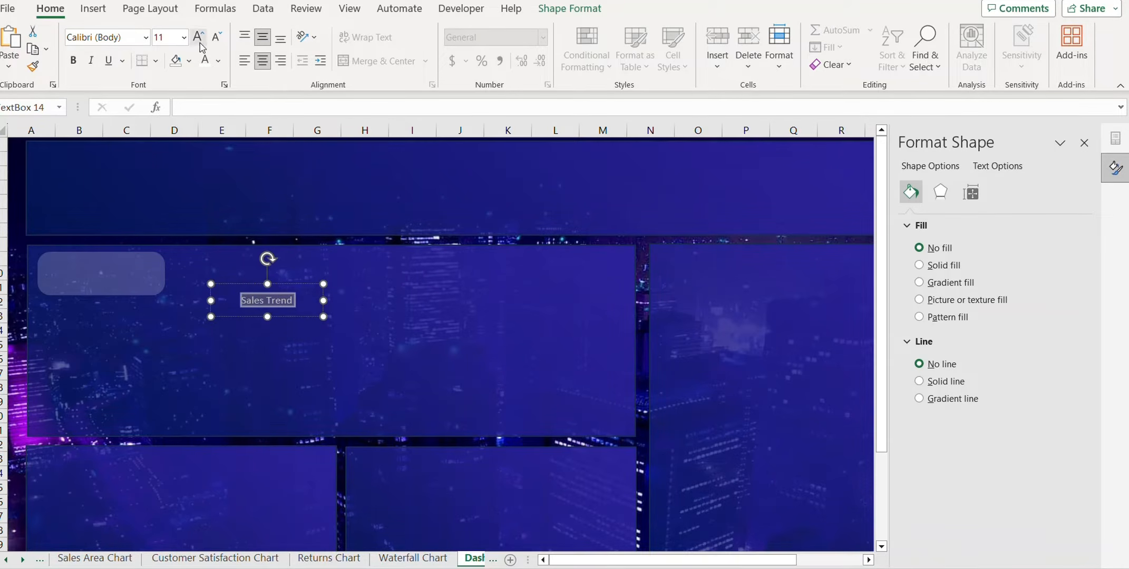
click(292, 333)
Move the "Sales Trend" text box onto the small rounded rectangle and slightly reduce the rectangle's height.
click(295, 316)
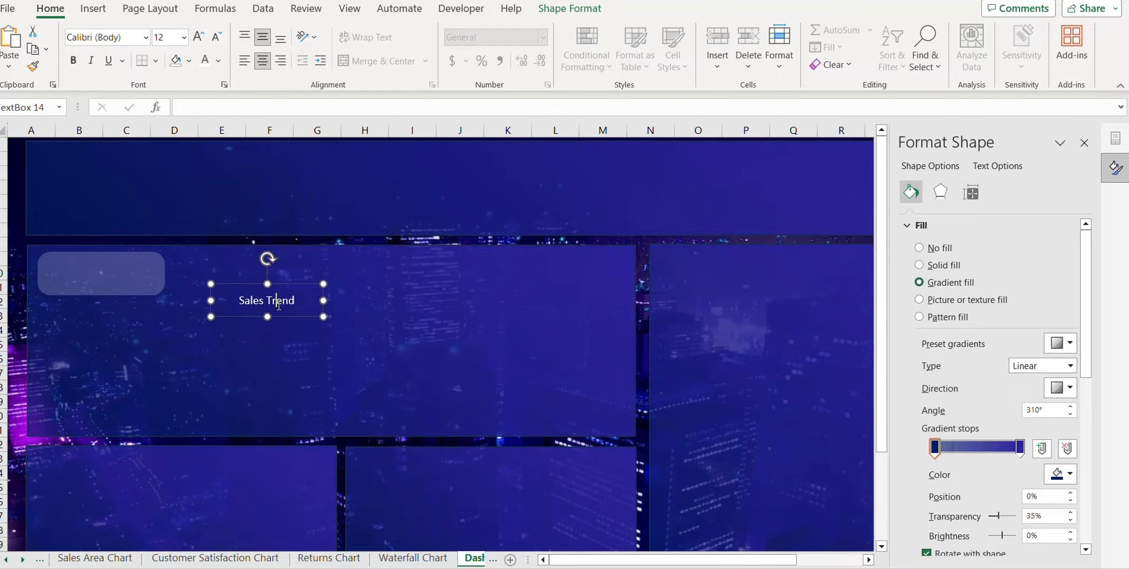
drag(298, 316, 153, 286)
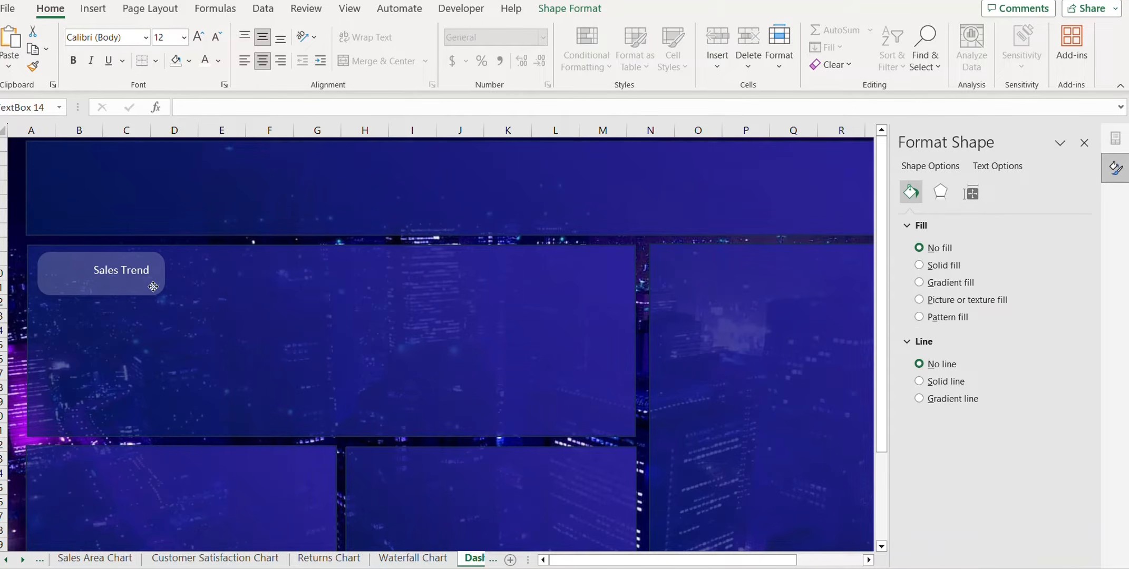
click(124, 291)
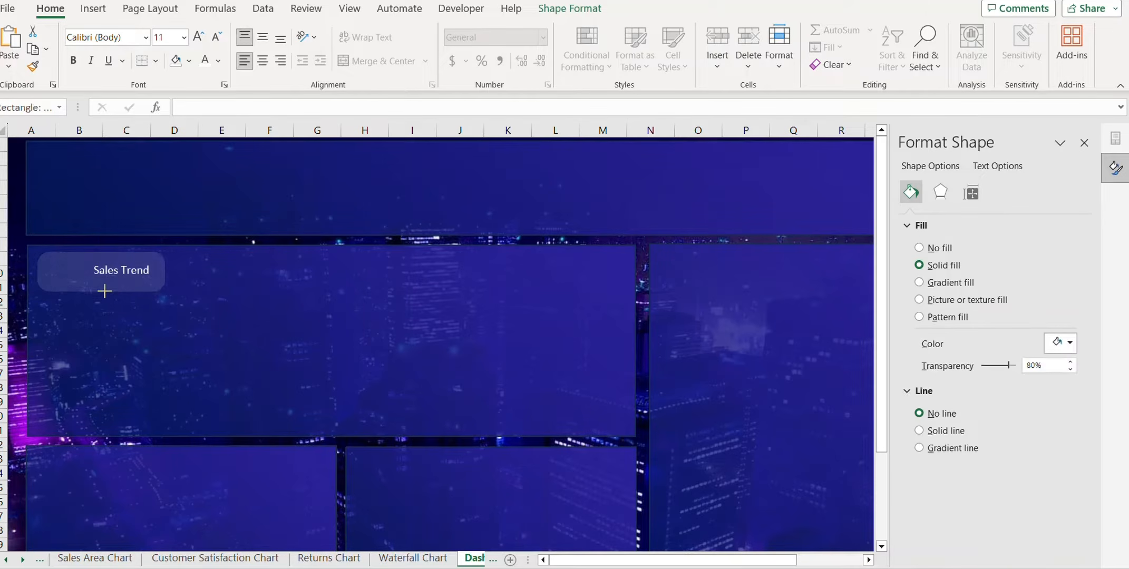
click(135, 283)
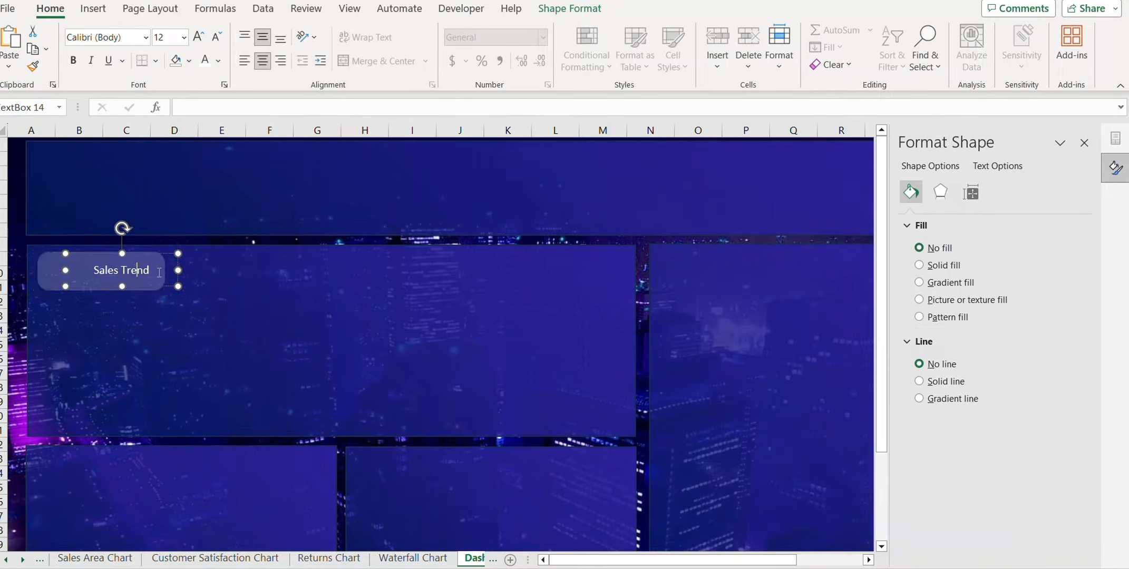
click(161, 315)
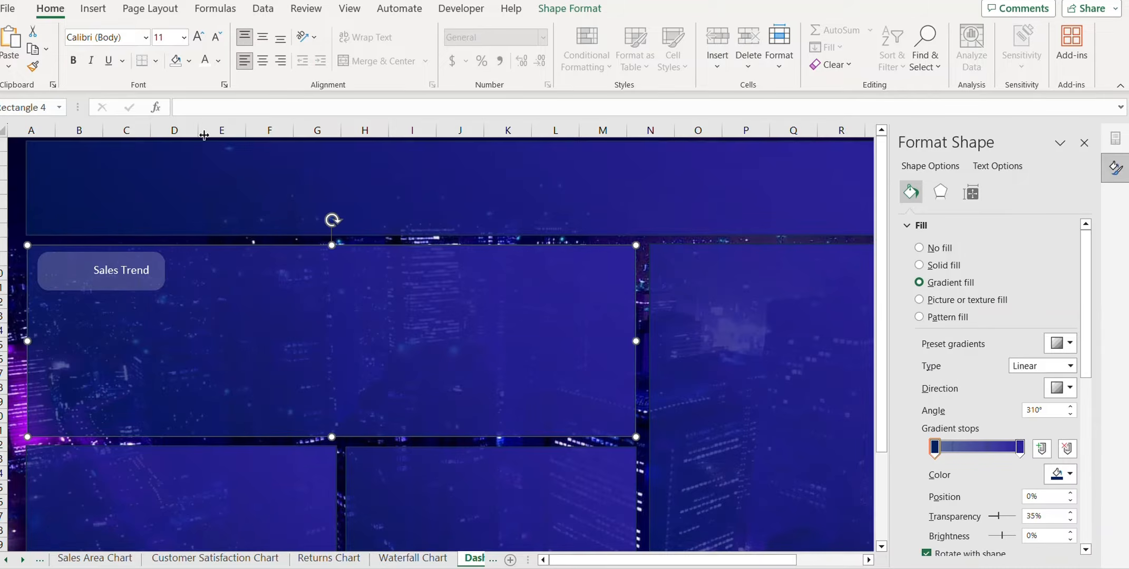
Start inserting an icon on the Dashboard sheet.
click(94, 9)
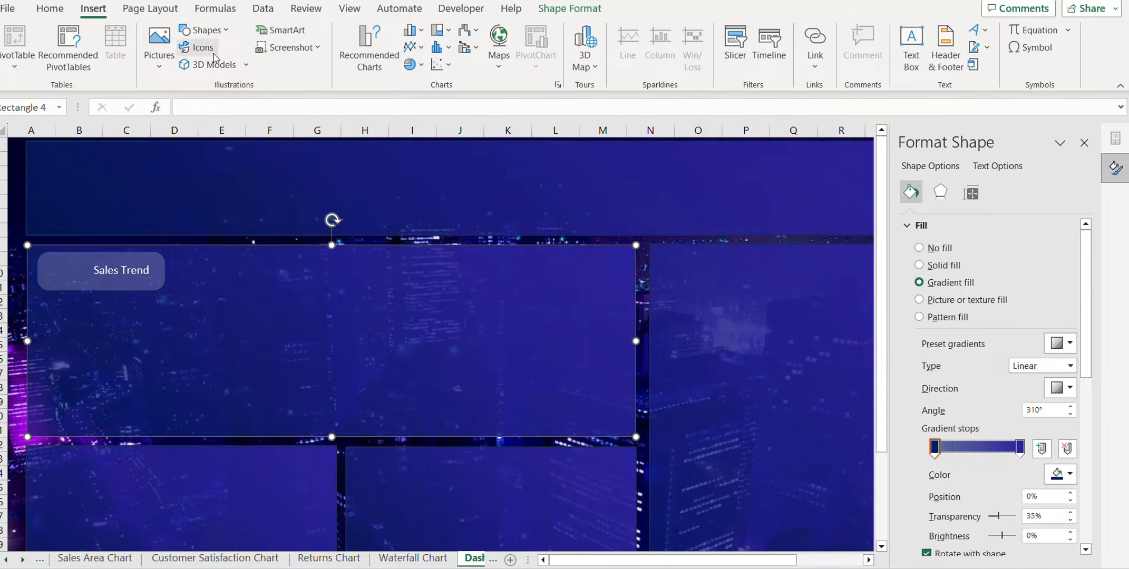
Search the stock icons for "business" and insert the solid column chart icon with a rising arrow.
click(198, 47)
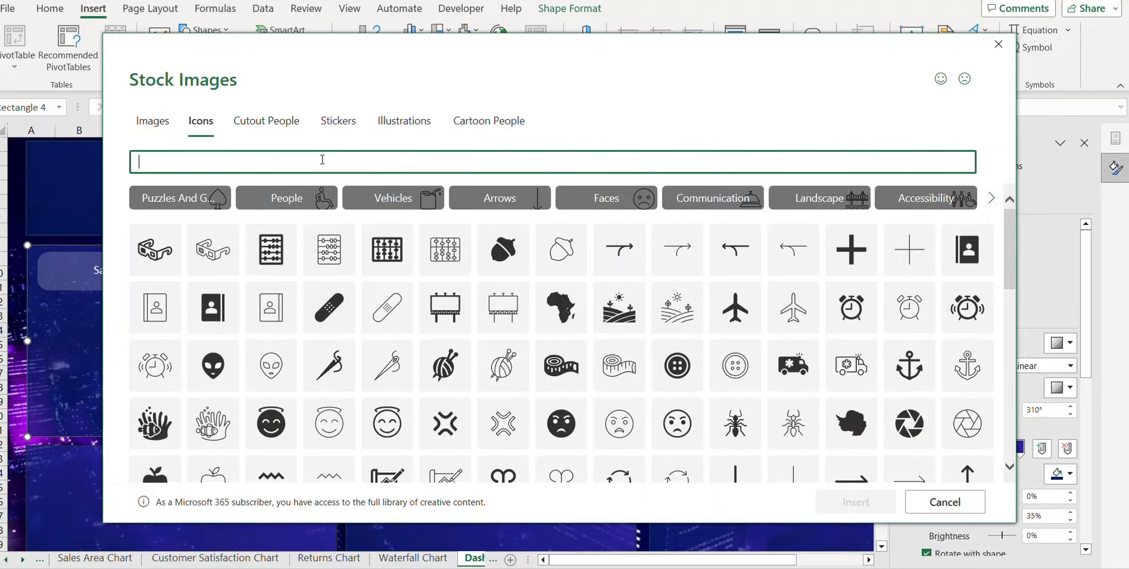
text(business)
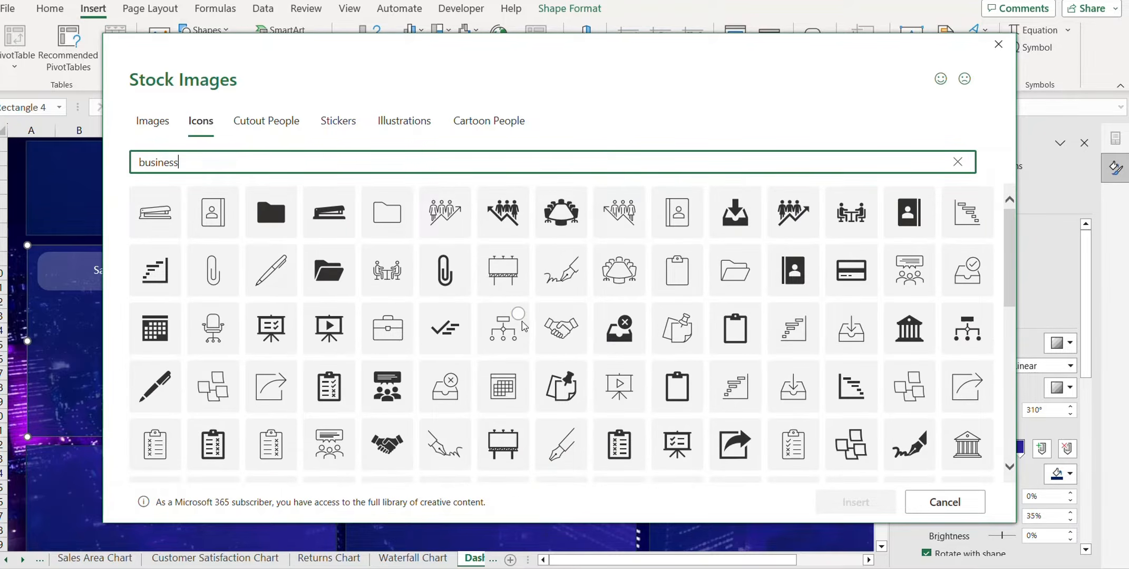
scroll(523, 325, down, 4)
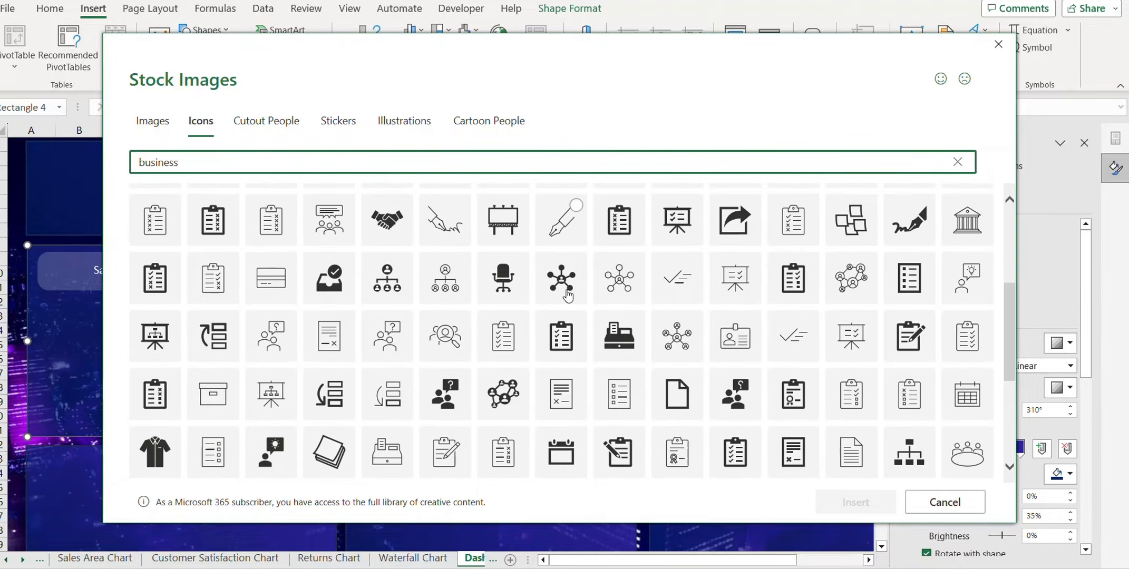
scroll(568, 296, down, 4)
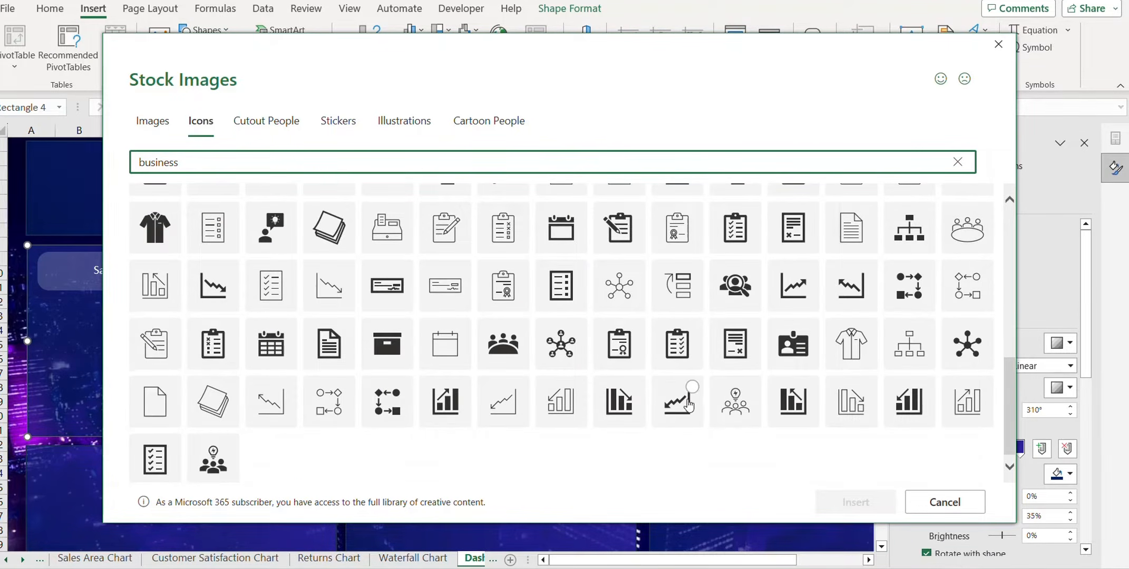
click(465, 417)
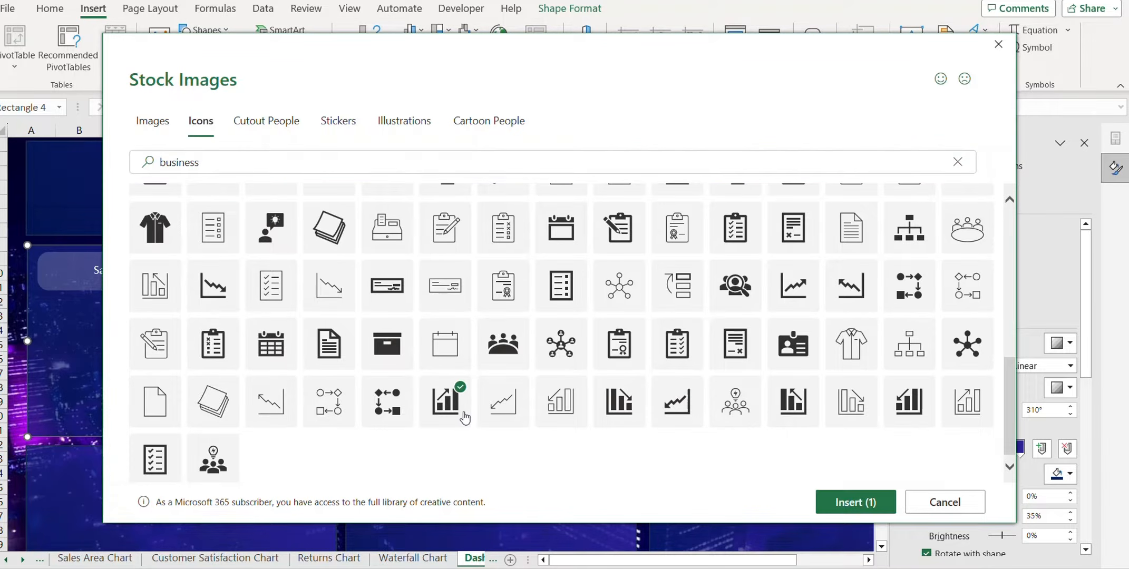
click(862, 501)
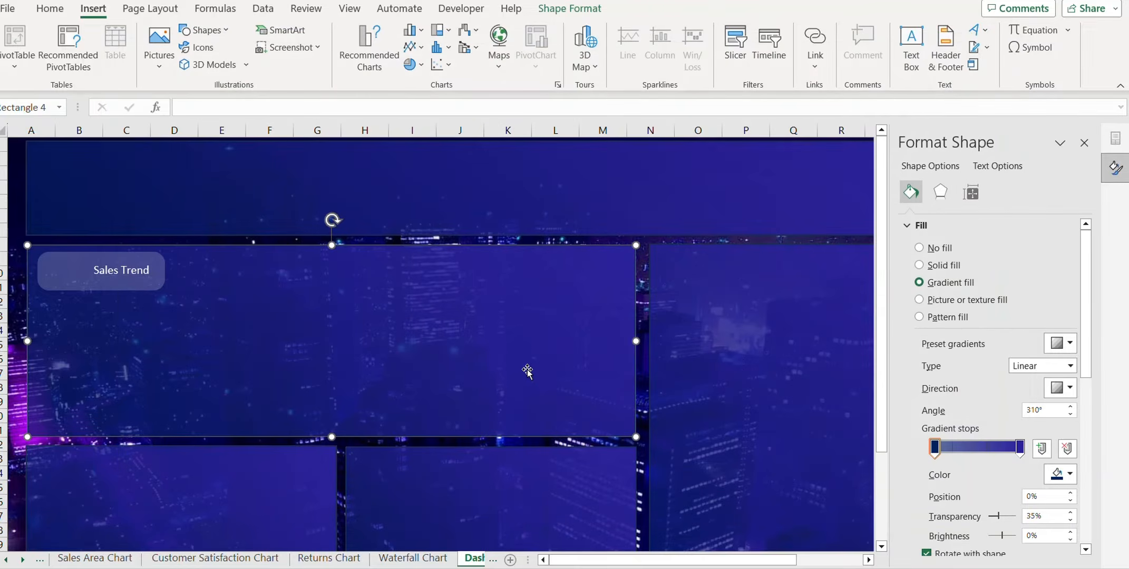
Fill the chart icon white, shrink it to about 0.51" and place it before the text on the Sales Trend label.
drag(338, 394, 317, 199)
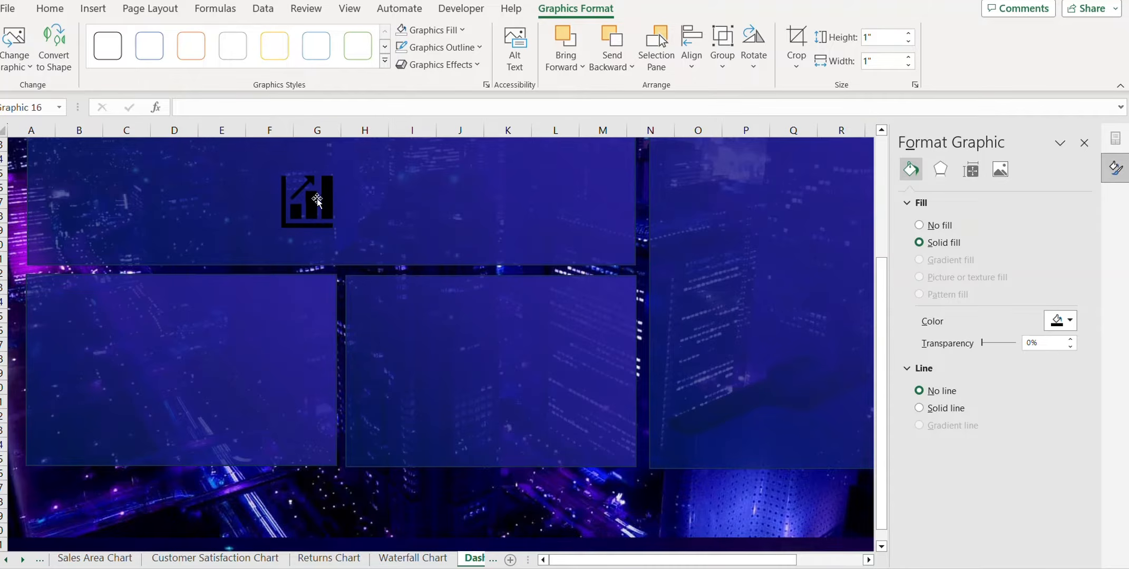
scroll(418, 297, up, 3)
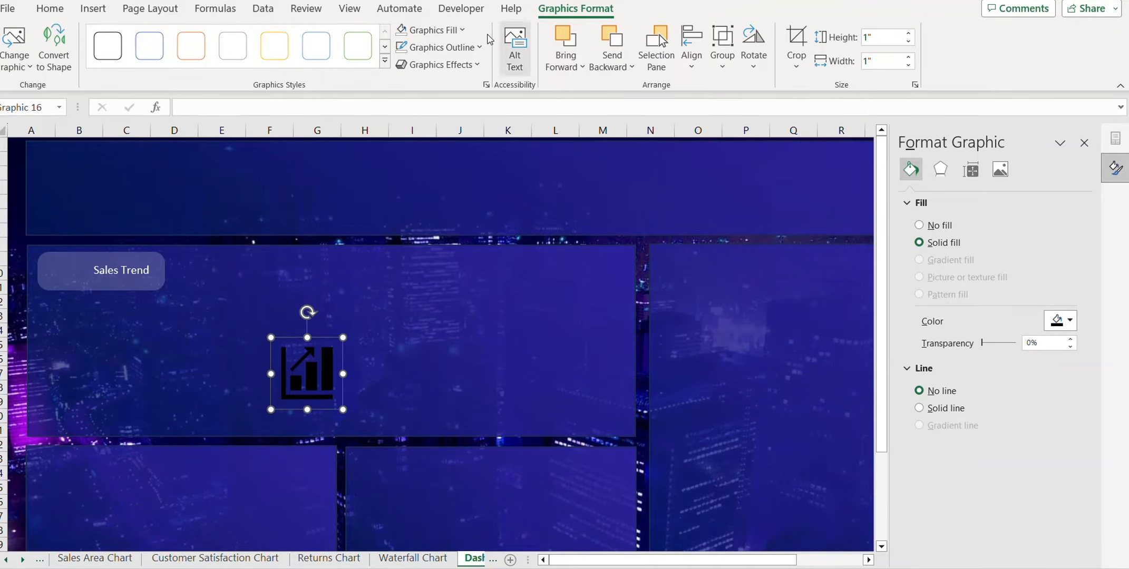
click(455, 30)
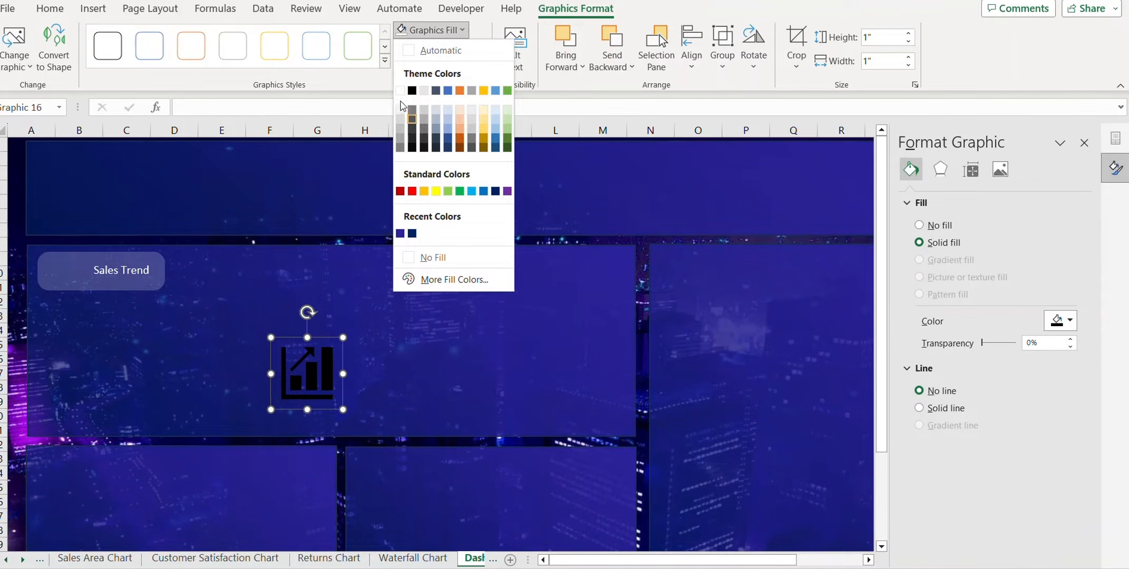
click(400, 91)
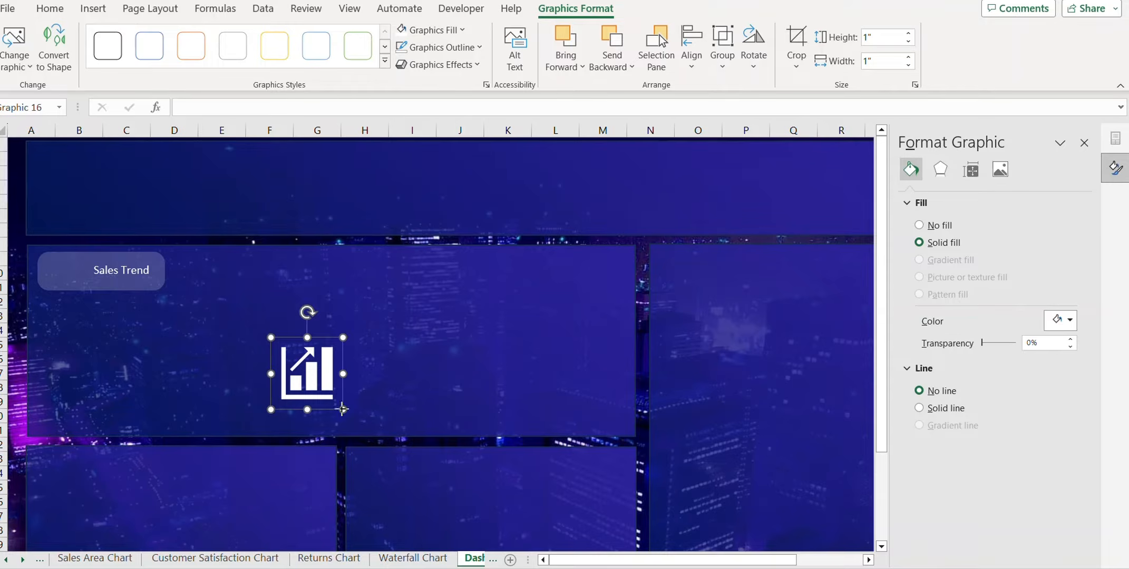
drag(343, 409, 74, 280)
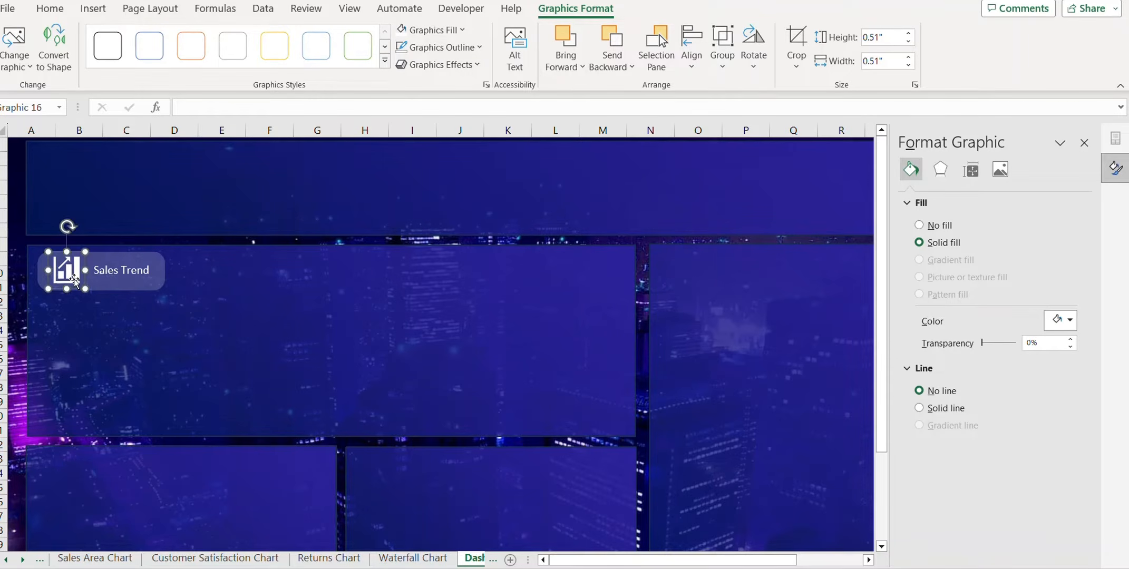
click(231, 303)
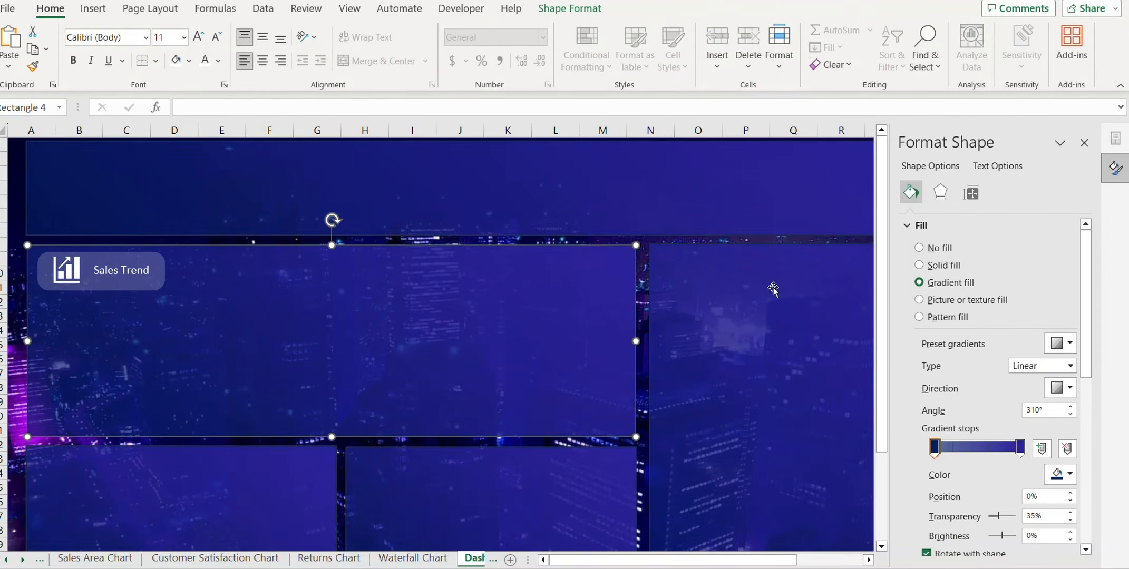
Close the formatting pane and nudge the tall panel slightly closer to the Sales Trend panel.
click(1084, 142)
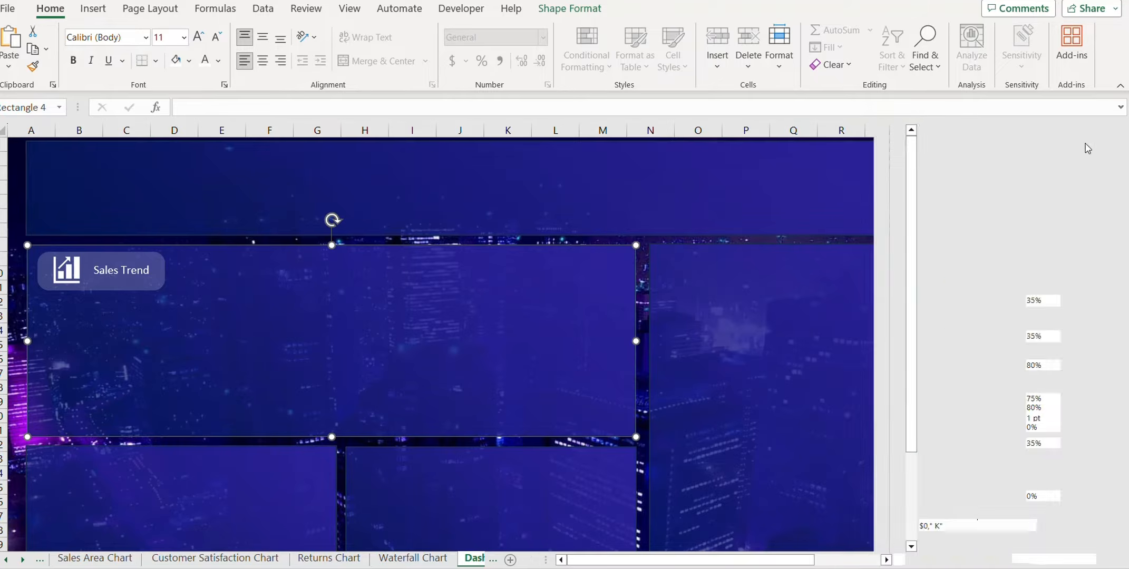
drag(724, 301, 719, 304)
mouse_move(627, 568)
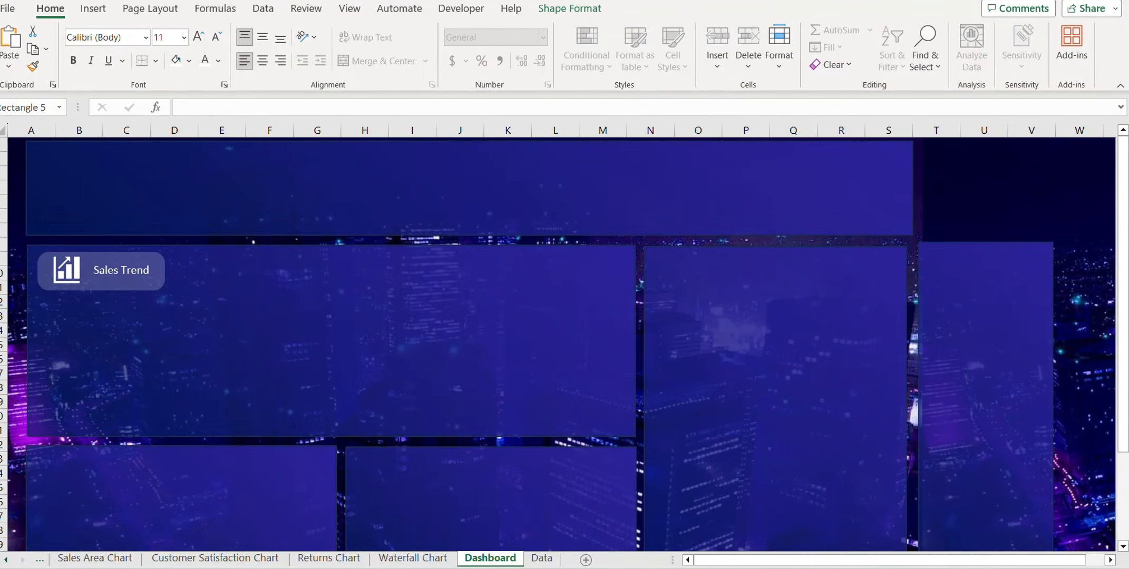
Duplicate the Sales Trend label's rounded background and place the copy at the upper-left corner of the panel below.
click(144, 304)
click(132, 289)
key(ctrl+d)
drag(134, 291, 119, 479)
Duplicate the Sales Trend text box onto the new label and change its text to "Sales Channel".
click(151, 275)
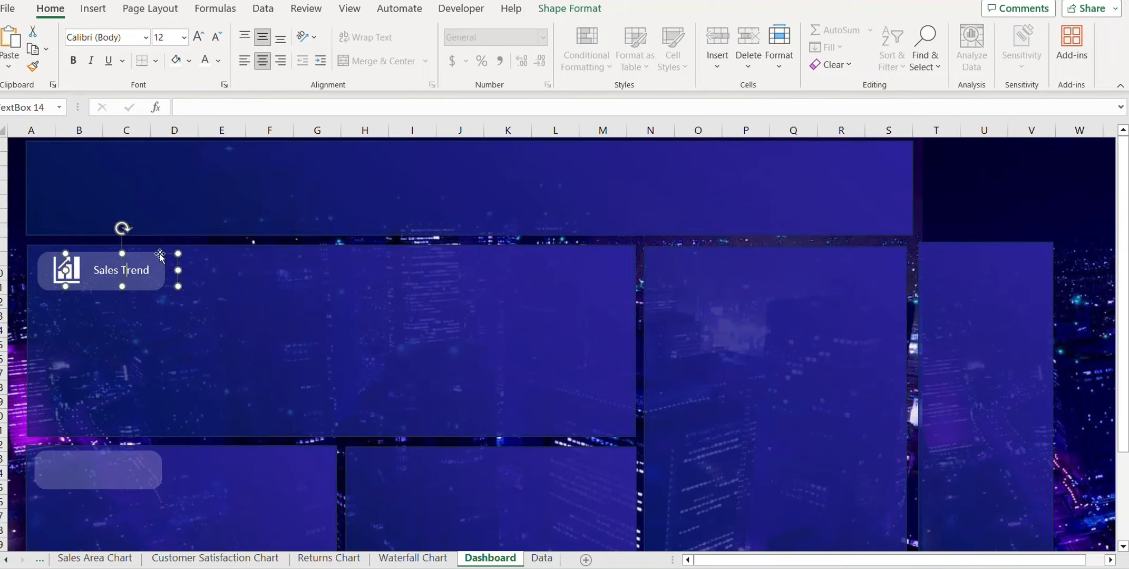
key(ctrl+d)
drag(158, 298, 140, 485)
triple_click(97, 468)
text(Sales Channel)
click(221, 490)
Search the stock icons for "cart" and insert a shopping cart icon.
click(92, 9)
click(203, 47)
click(271, 161)
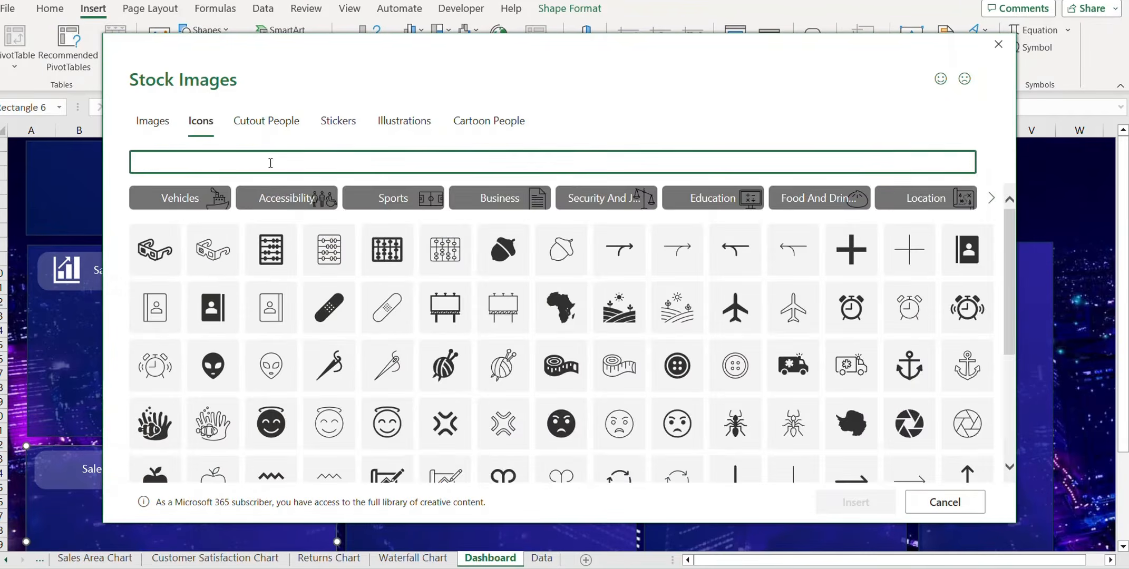
text(cart)
click(156, 214)
click(334, 214)
click(856, 502)
Fill the cart icon white, shrink it and place it before the text on the Sales Channel label.
scroll(156, 395, down, 3)
click(462, 30)
click(401, 60)
drag(180, 431, 58, 342)
Duplicate the Sales Channel label's rounded background and place the copy in the adjacent lower-middle panel.
click(135, 356)
click(135, 357)
key(ctrl+d)
drag(136, 363, 464, 353)
Duplicate the Sales Channel text box onto the lower-middle label and change its text to "Returns".
click(162, 354)
key(ctrl+d)
triple_click(428, 342)
text(Returns)
Search the stock icons for "trend", then for "return", and insert the solid bent return arrow icon.
click(490, 406)
click(93, 9)
click(204, 48)
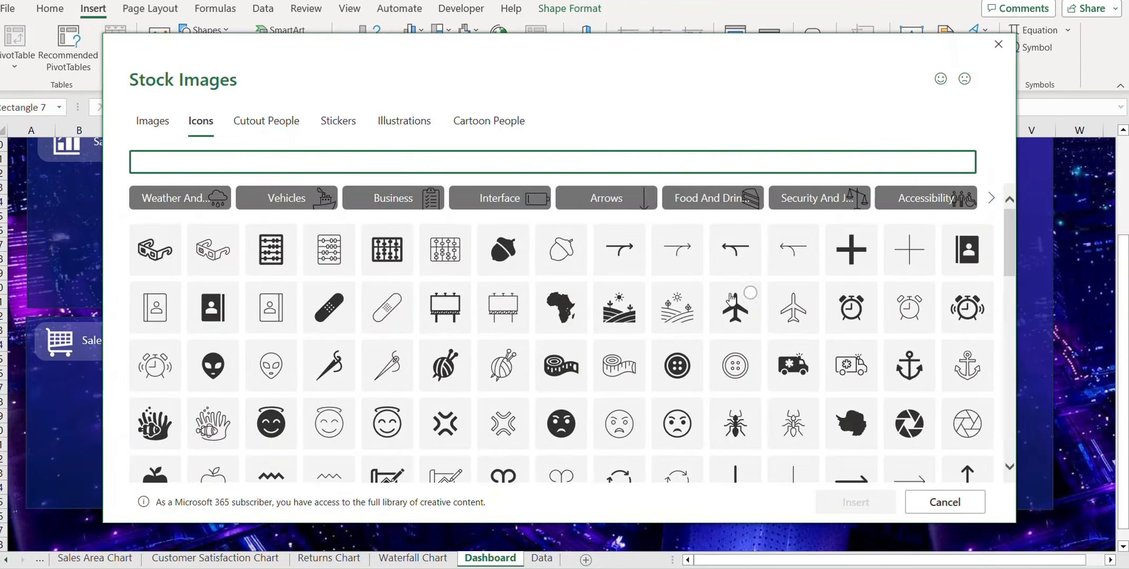
scroll(907, 316, down, 2)
text(trend)
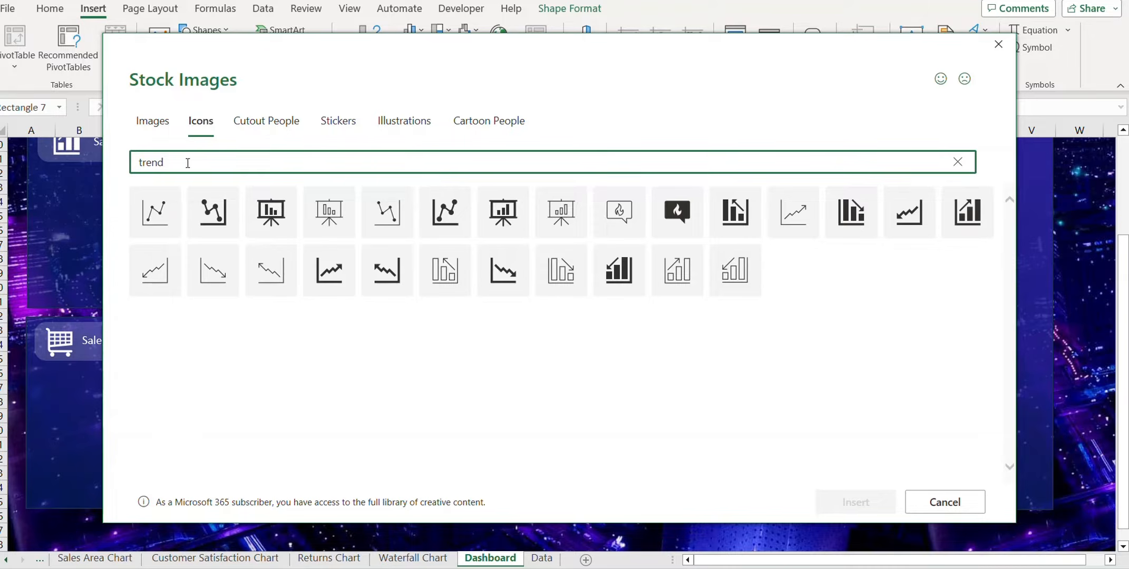
drag(188, 163, 121, 167)
text(return)
click(217, 215)
click(856, 502)
Fill the return arrow icon white, shrink it and place it before the text on the Returns label.
click(437, 30)
drag(338, 455, 387, 349)
click(403, 91)
Duplicate the Returns label's rounded background and place the copy at the upper-left corner of the tall panel.
key(ctrl+d)
scroll(583, 411, up, 2)
drag(459, 456, 739, 259)
Duplicate the Returns text box onto the tall panel's label and change its text to "Ratings out of 5".
scroll(746, 252, up, 1)
key(ctrl+d)
drag(469, 497, 764, 291)
click(743, 276)
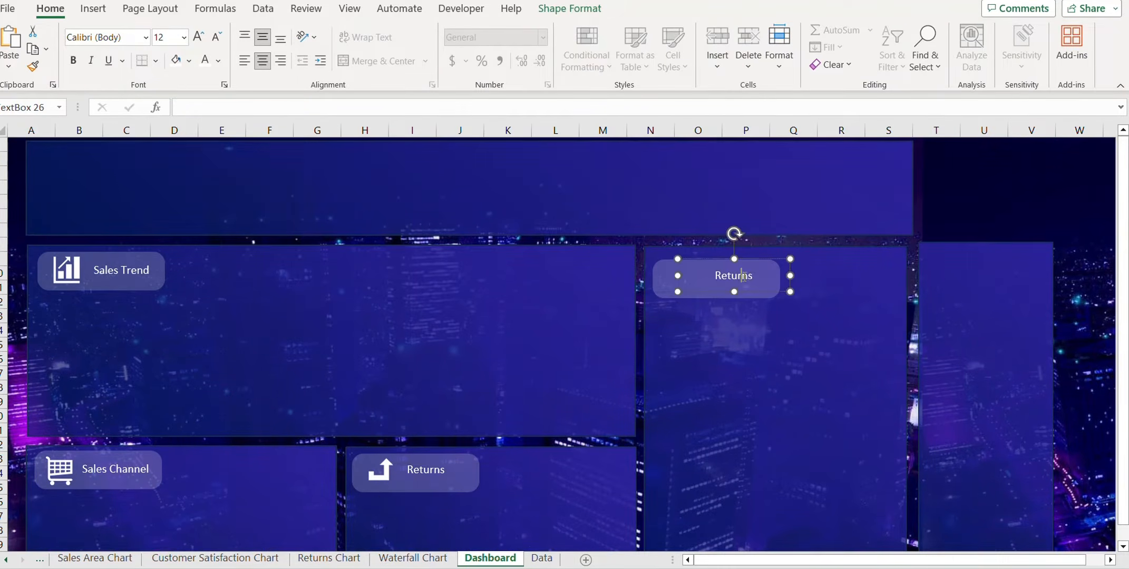
key(ctrl+a)
text(Ratings out of 5)
click(814, 325)
Search the stock icons for "rating" and insert the solid speech bubble icon with a star.
click(93, 8)
click(190, 48)
text(rating)
click(333, 227)
click(856, 501)
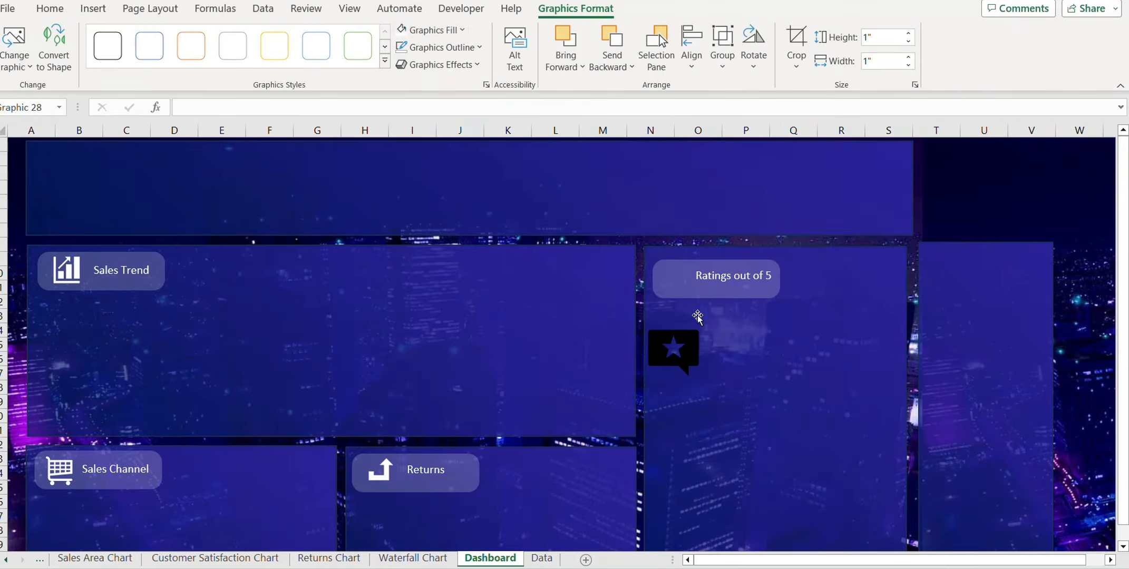
Fill the star bubble icon white, shrink it and place it before the text on the Ratings out of 5 label.
click(437, 30)
click(403, 91)
drag(708, 386, 675, 353)
drag(658, 335, 675, 279)
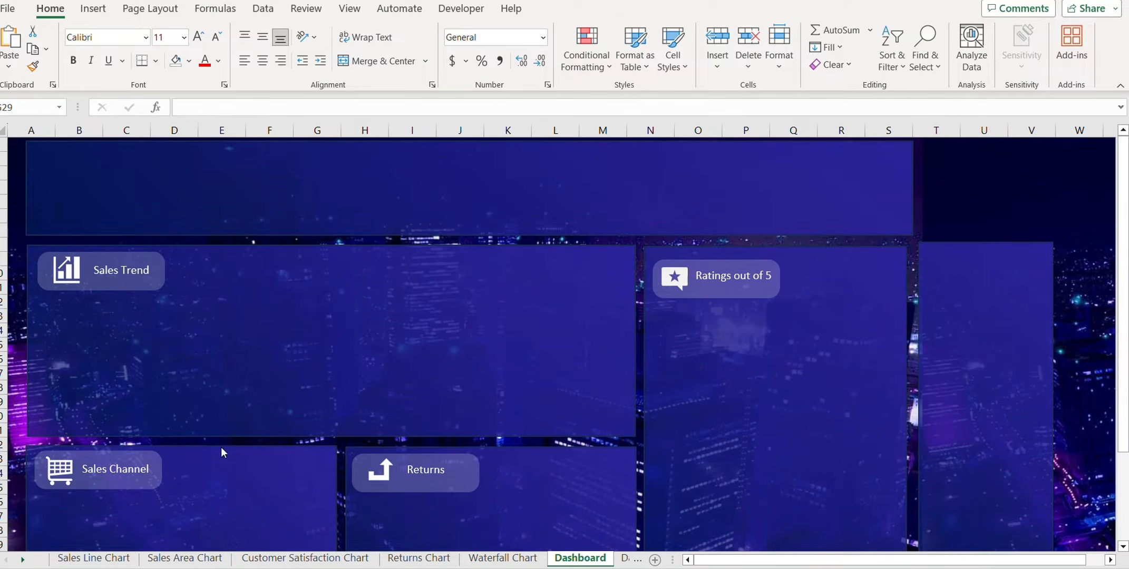
Copy the line chart from the Sales Line Chart sheet into the Dashboard's Sales Trend panel, beside its label.
click(93, 558)
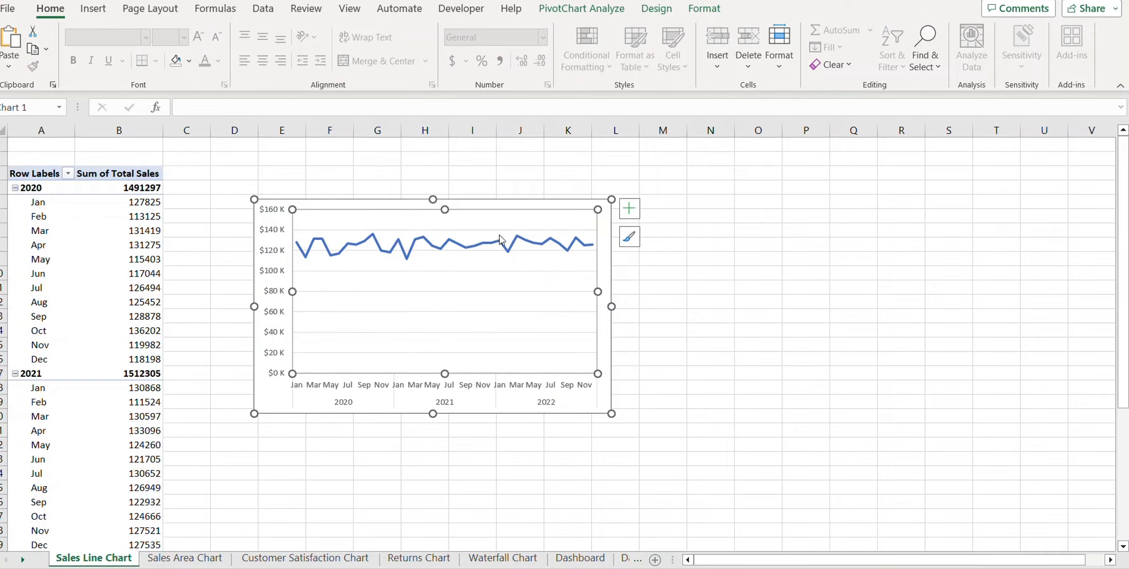
click(505, 203)
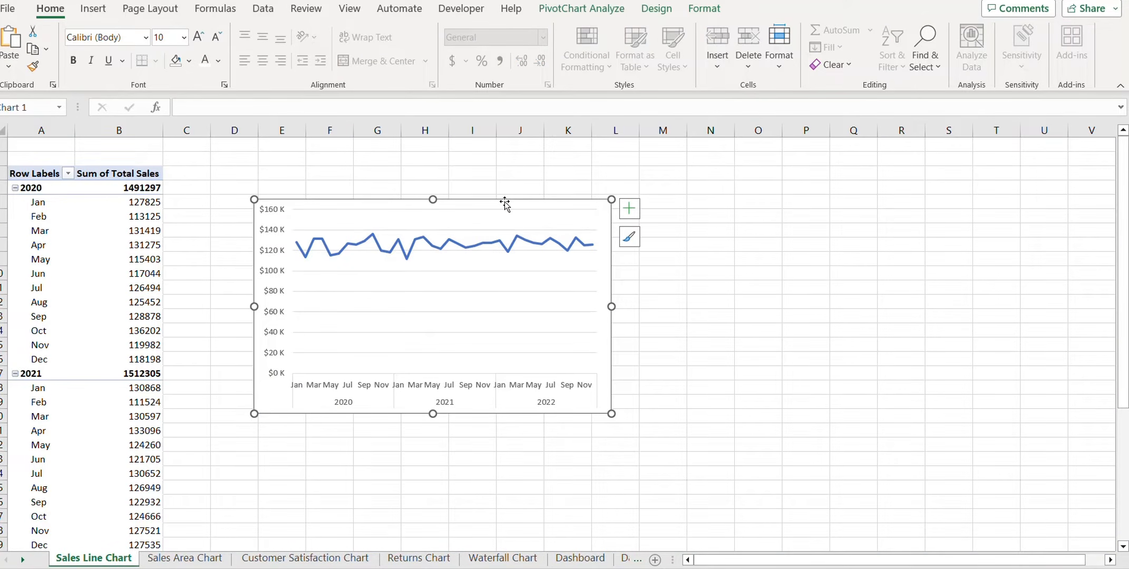
click(580, 558)
click(456, 283)
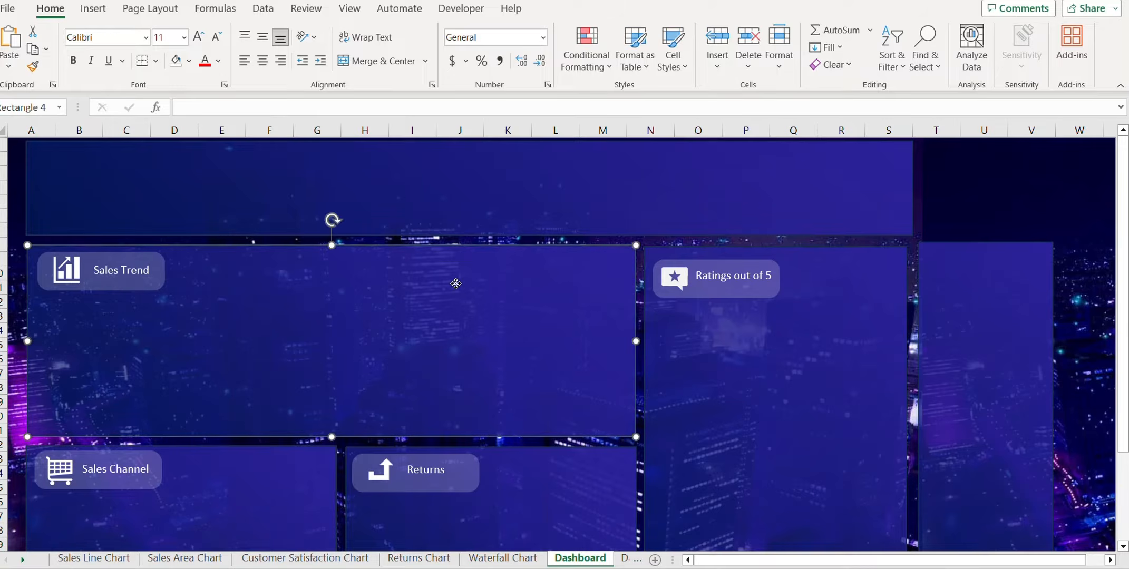
key(ctrl+v)
drag(129, 250, 375, 256)
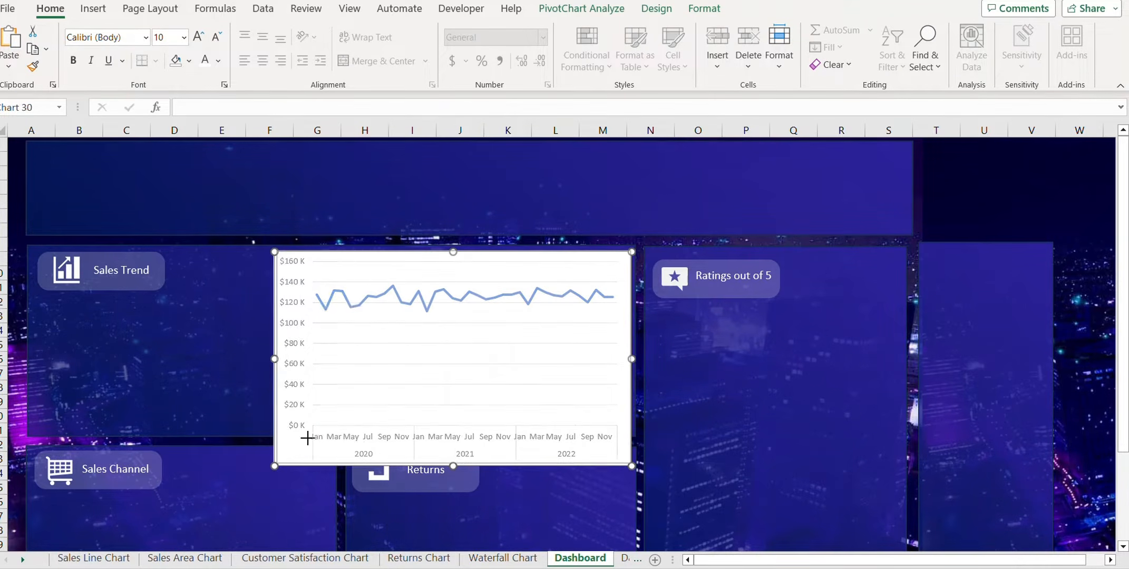
Resize the line chart to about 3.8" wide and 2.55" high so it fits the right half of the Sales Trend panel.
drag(306, 438, 365, 411)
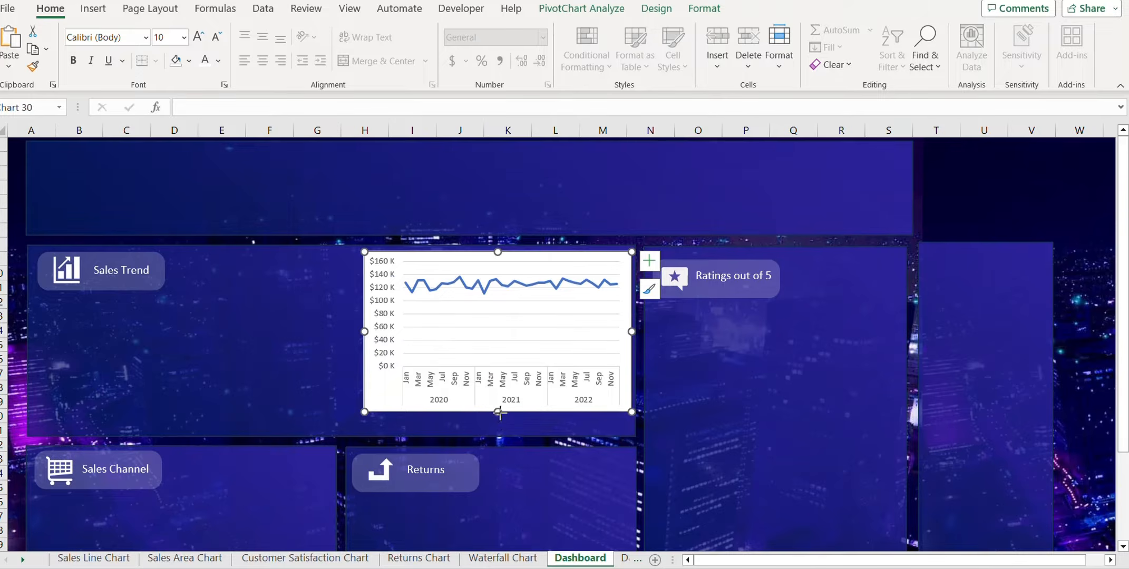
drag(499, 412, 498, 434)
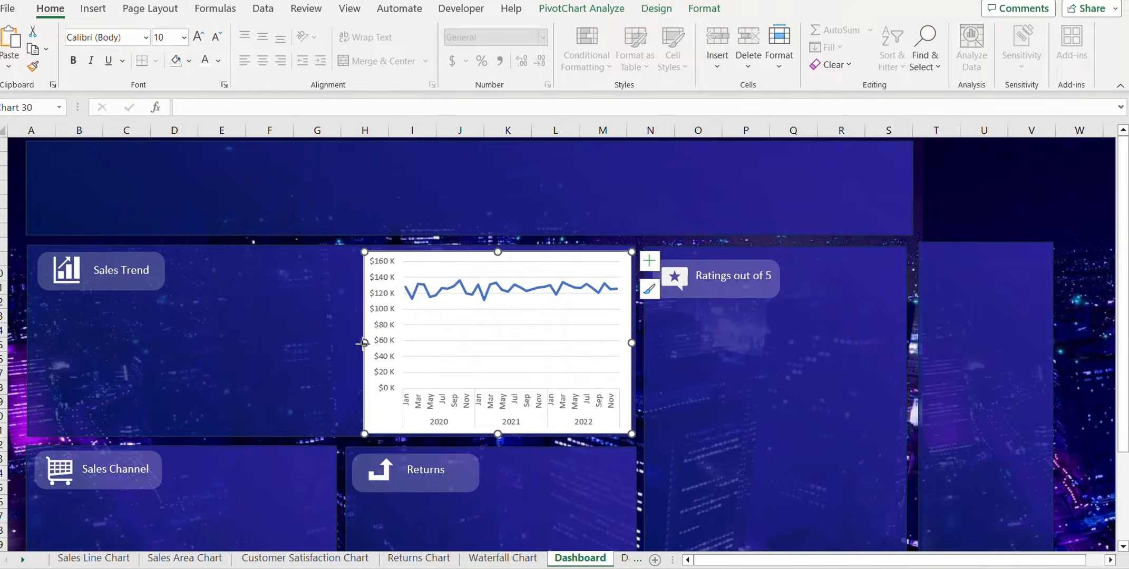
drag(364, 342, 360, 343)
mouse_move(408, 306)
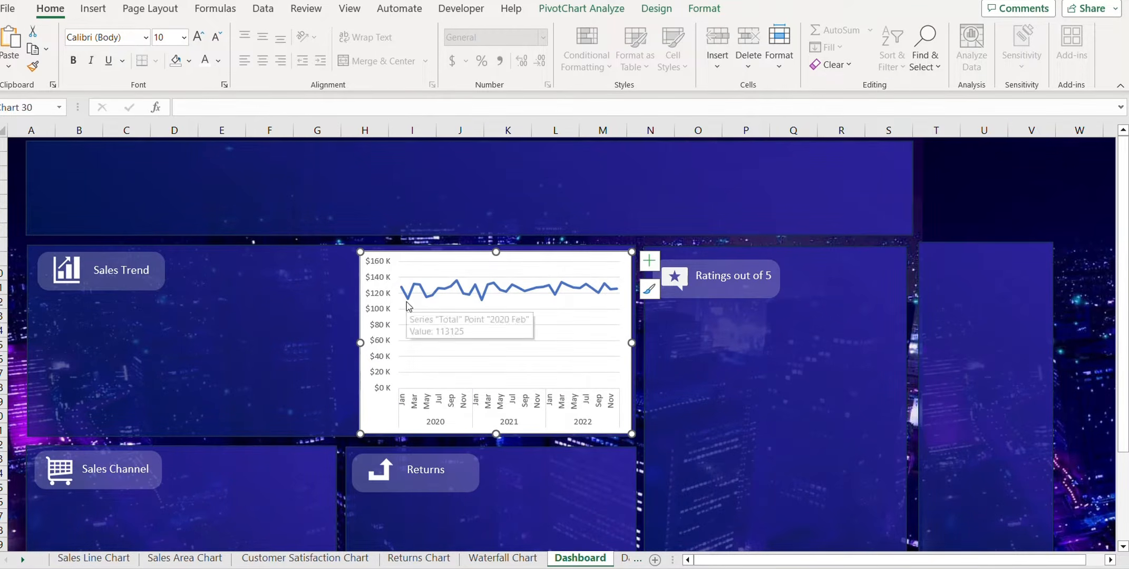
Apply the blue chart style with drop lines to the line chart and remove its background fill.
click(656, 9)
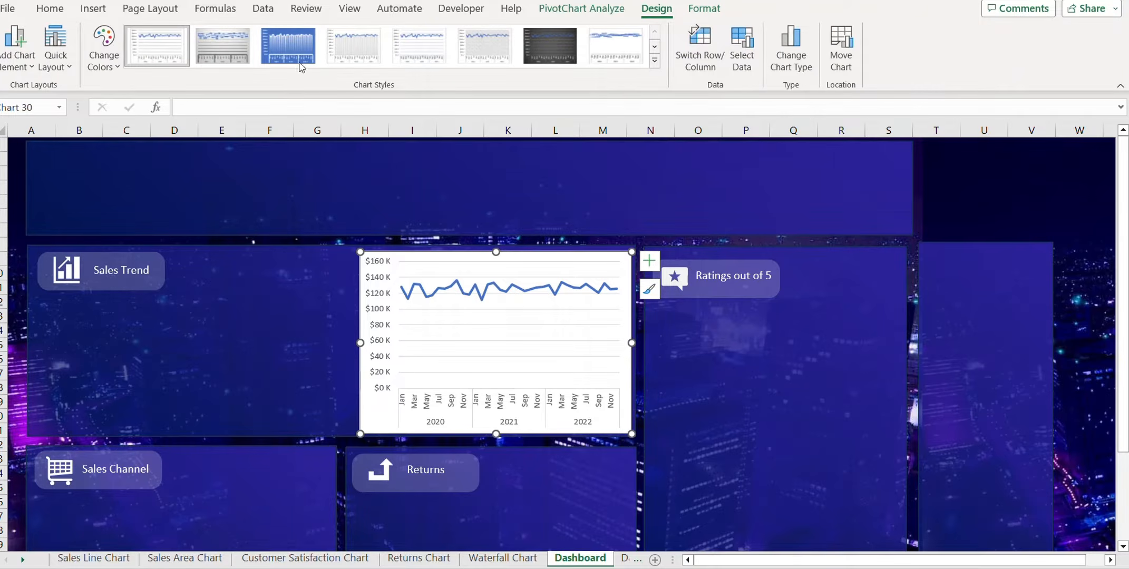
click(299, 53)
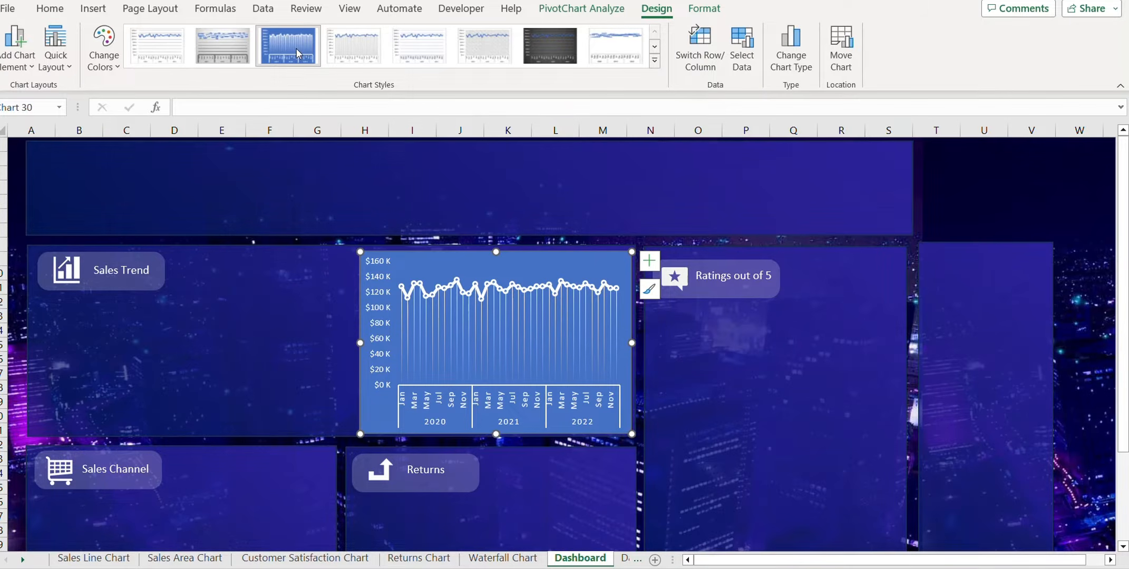
click(718, 10)
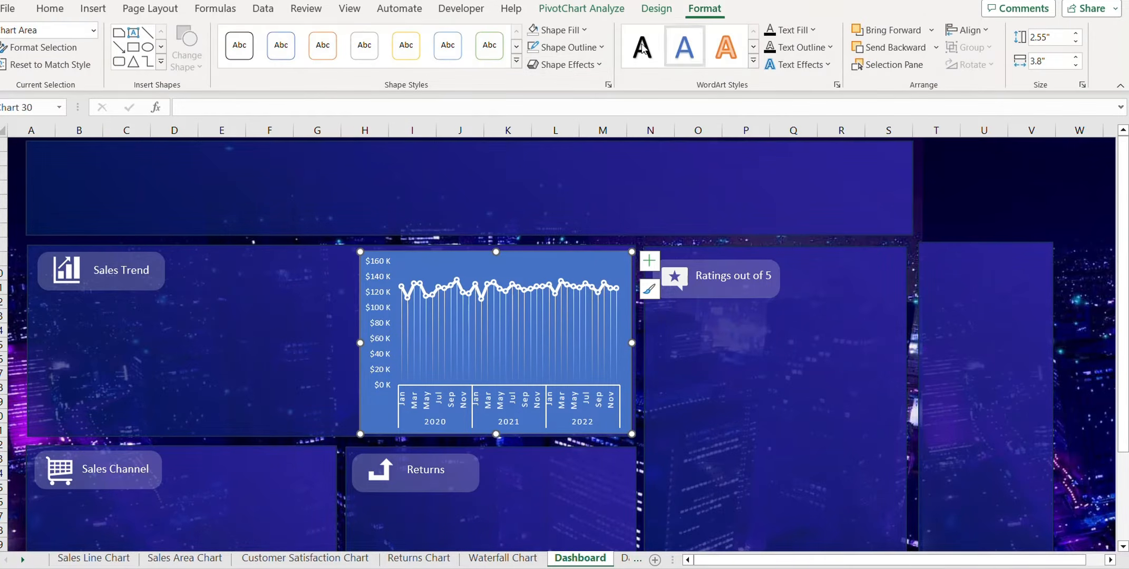
click(560, 30)
click(571, 258)
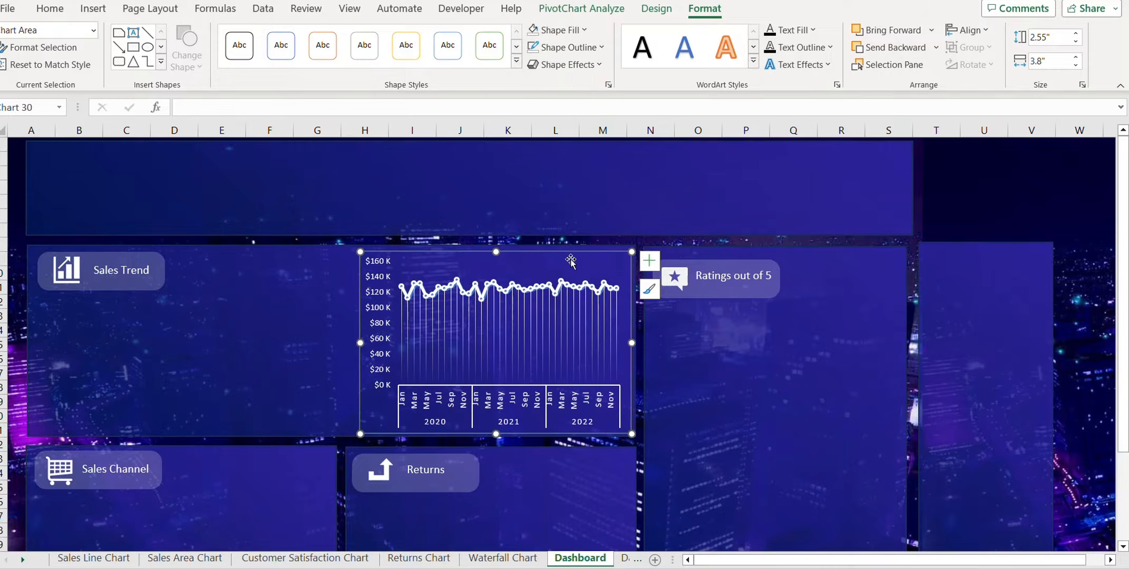
Reduce the sales line's gradient to two stops by removing the middle stops, leaving one at each end.
click(462, 289)
right_click(462, 289)
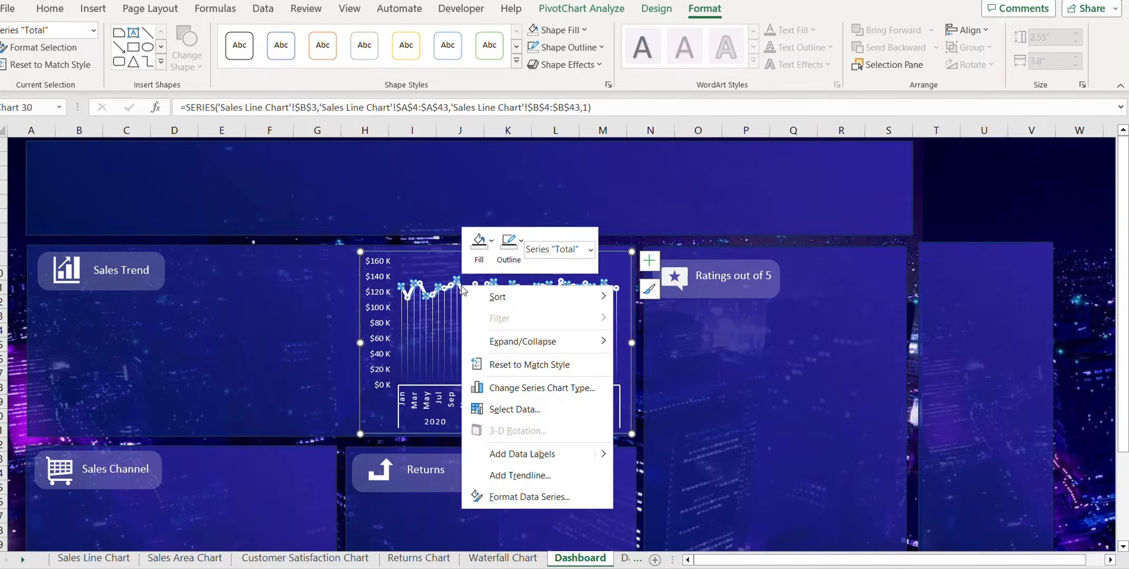
click(546, 497)
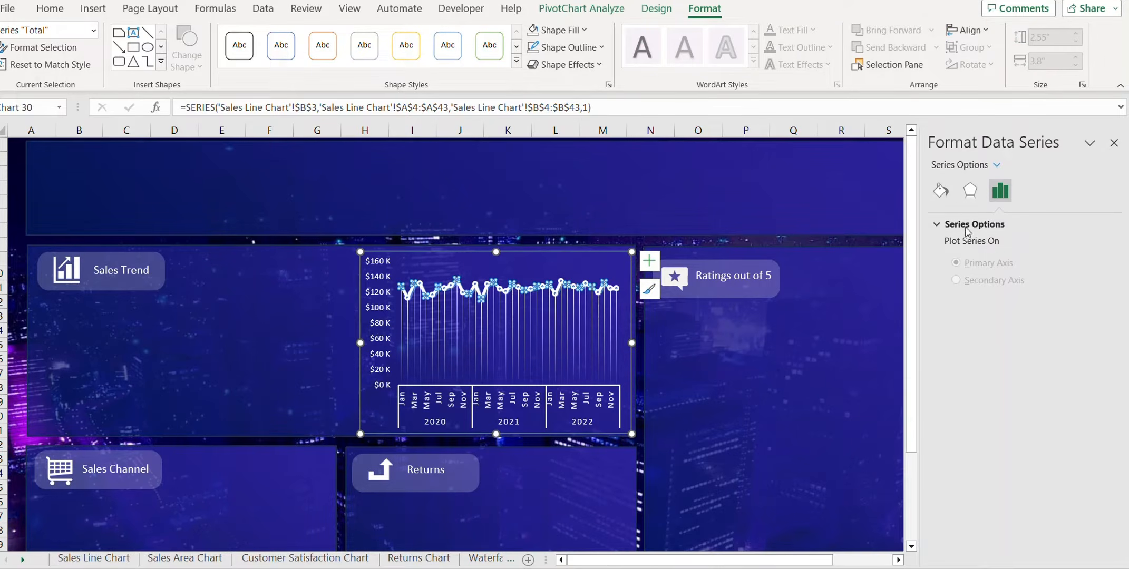
click(943, 195)
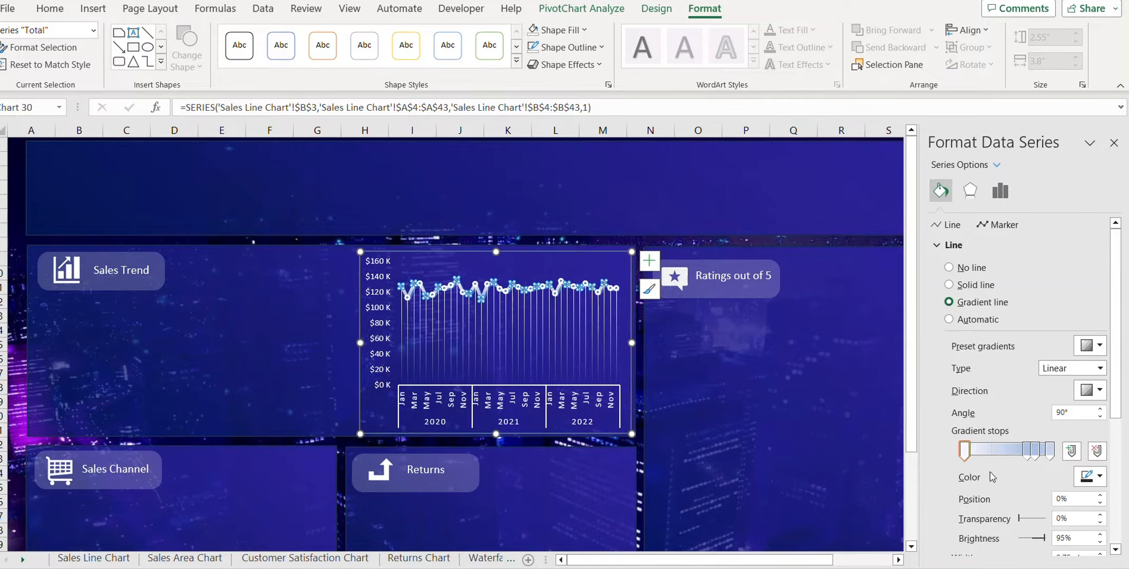
click(1024, 452)
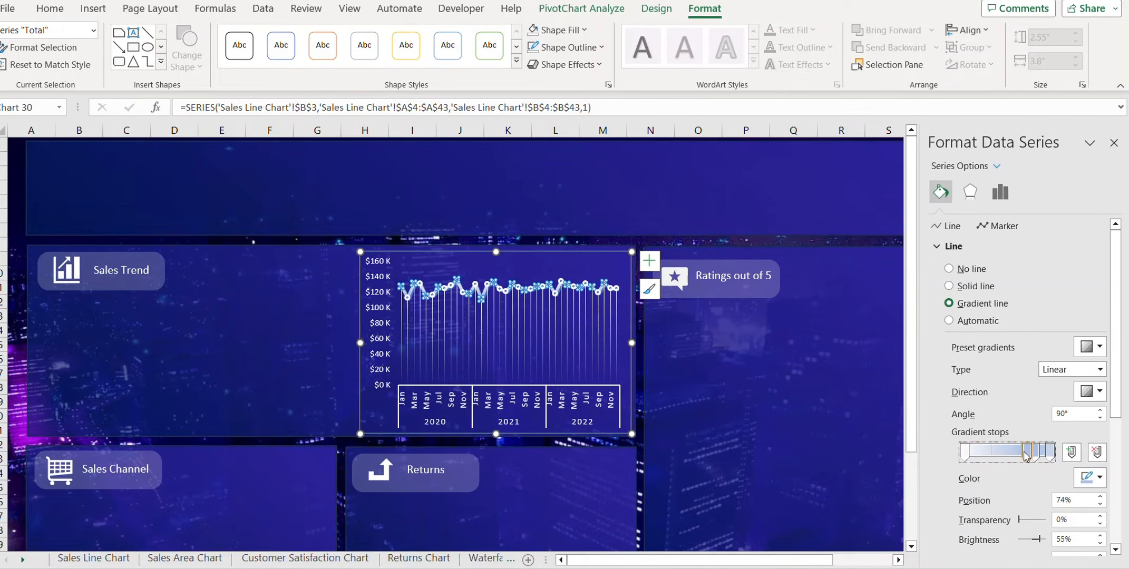
key(Delete)
drag(1033, 456, 1052, 452)
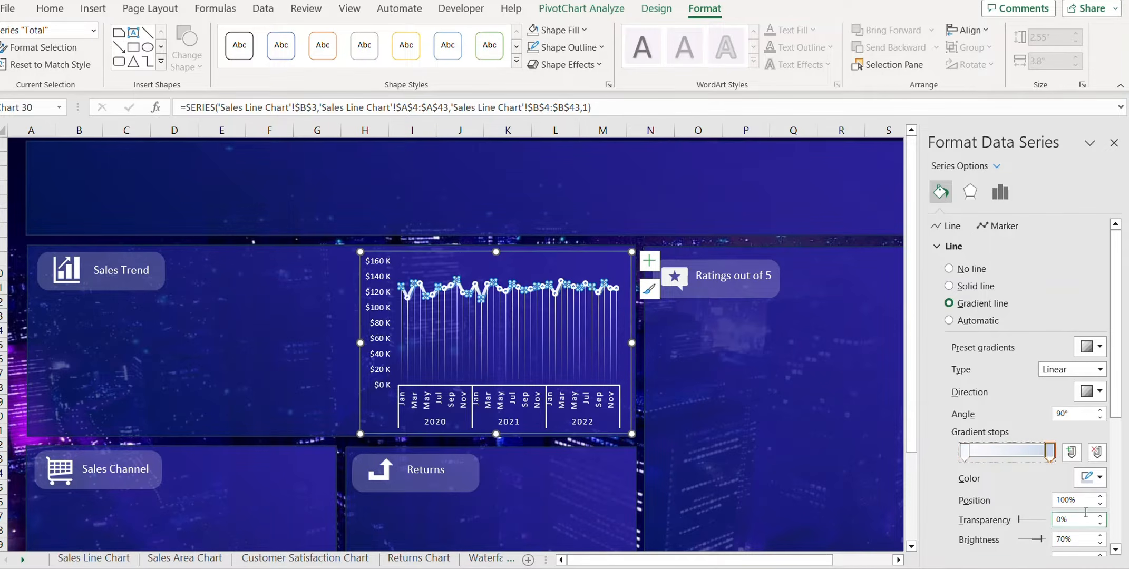
Color the line gradient's end stop red and its first stop green, moving the green stop to about 50%.
click(1089, 478)
click(1026, 397)
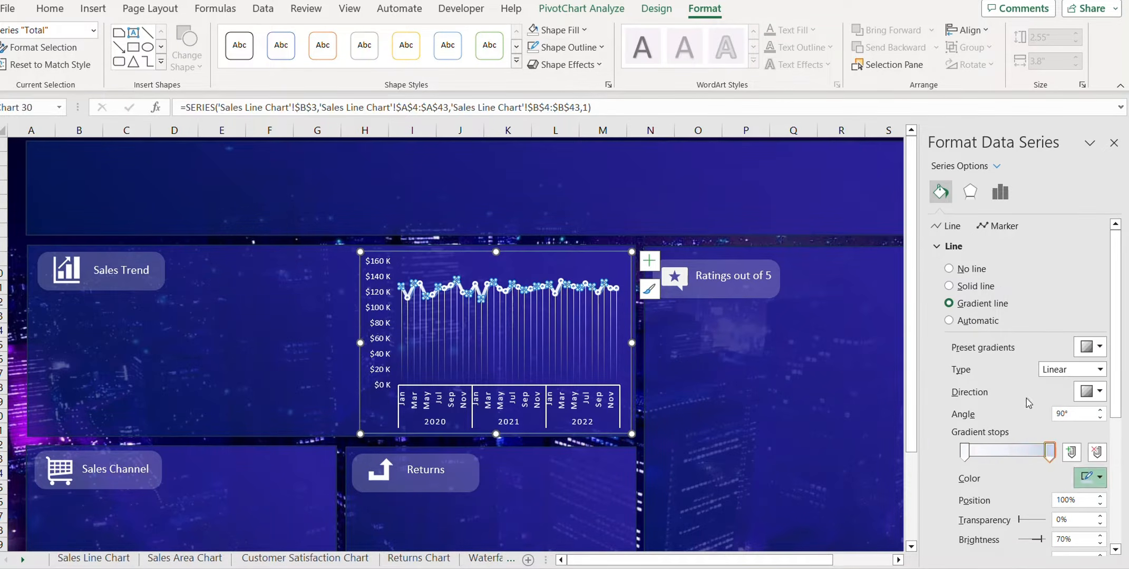
click(965, 454)
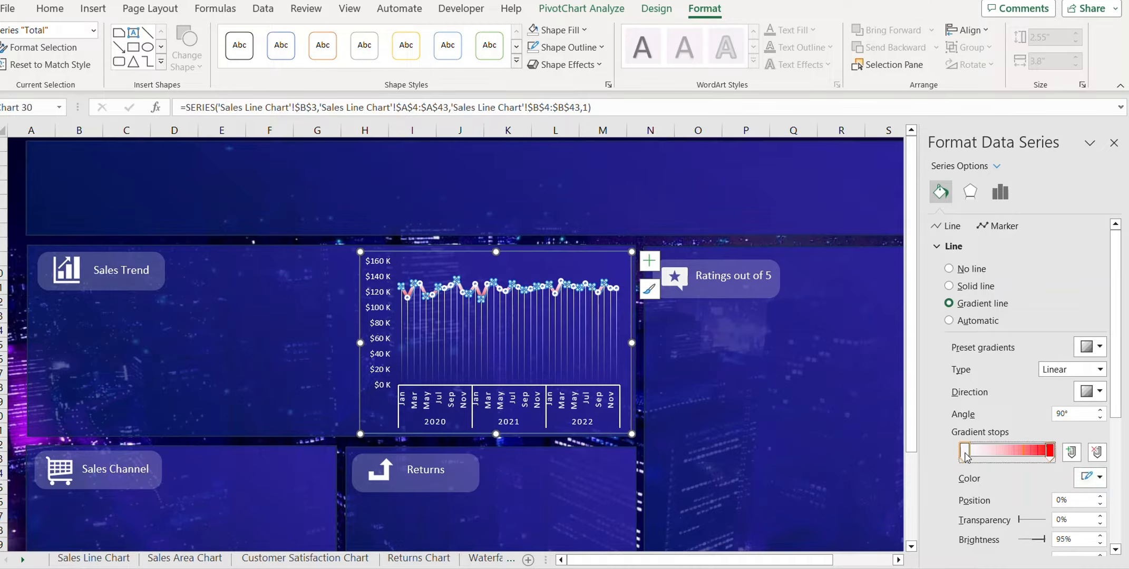
click(1090, 481)
click(1074, 399)
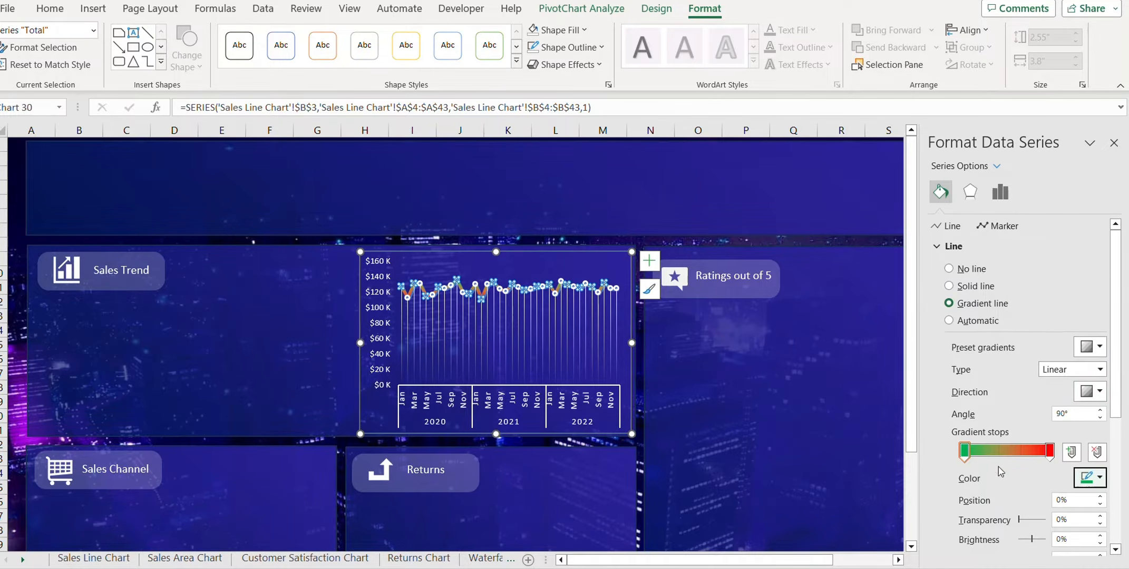
drag(964, 455, 1008, 458)
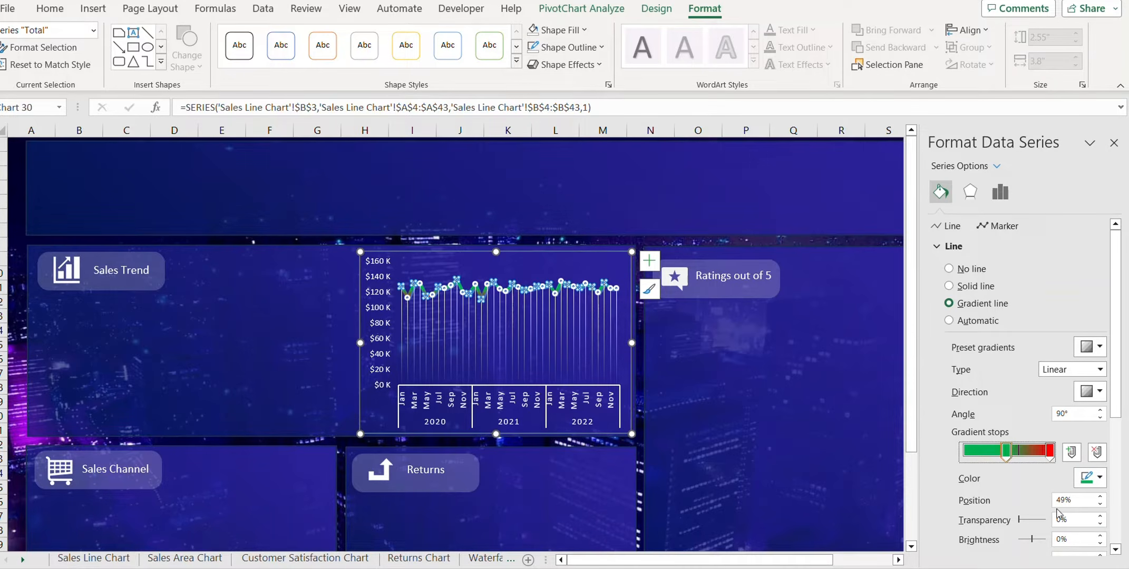
click(1100, 496)
click(319, 357)
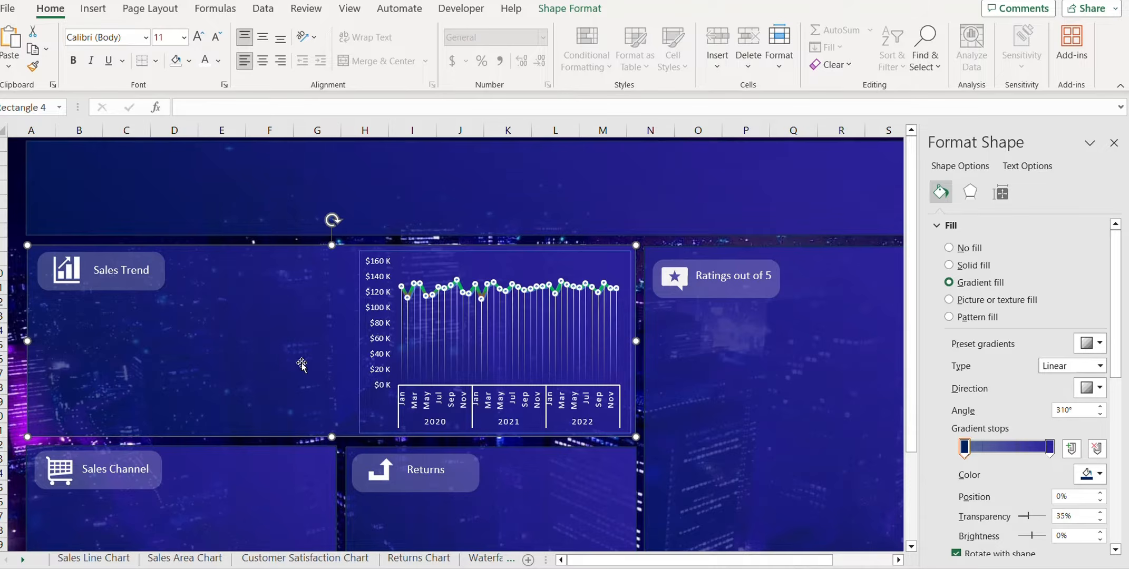
Remove the border around the sales line chart's chart area.
click(585, 256)
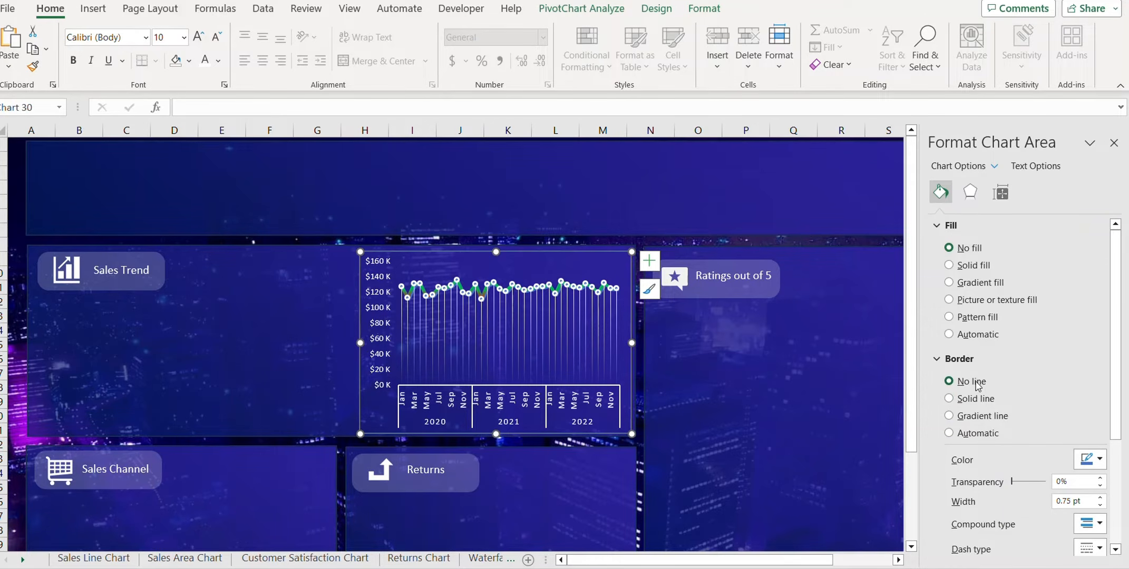
click(299, 352)
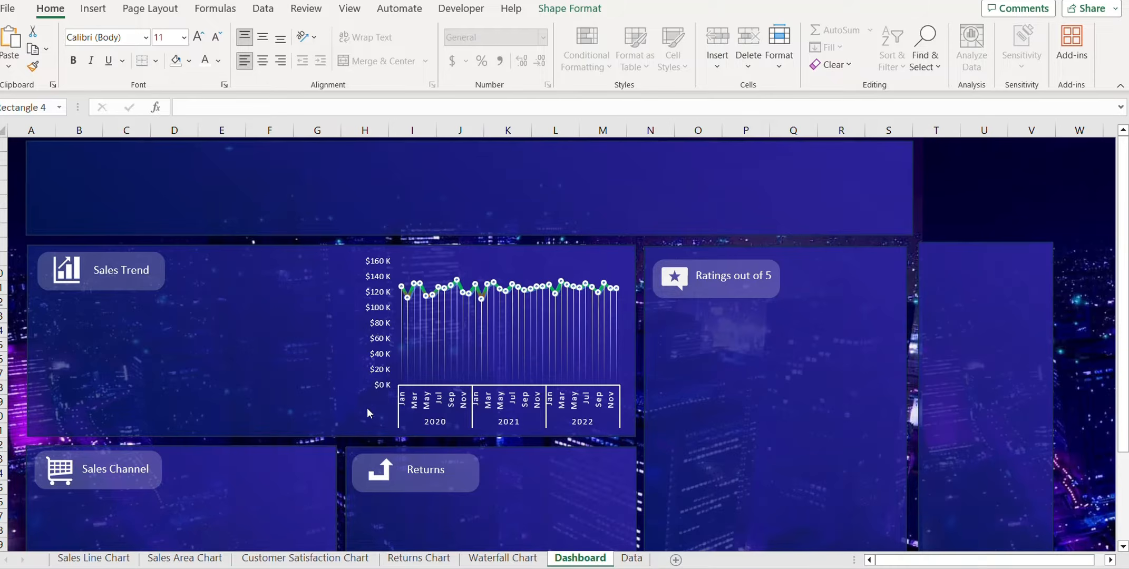
click(334, 363)
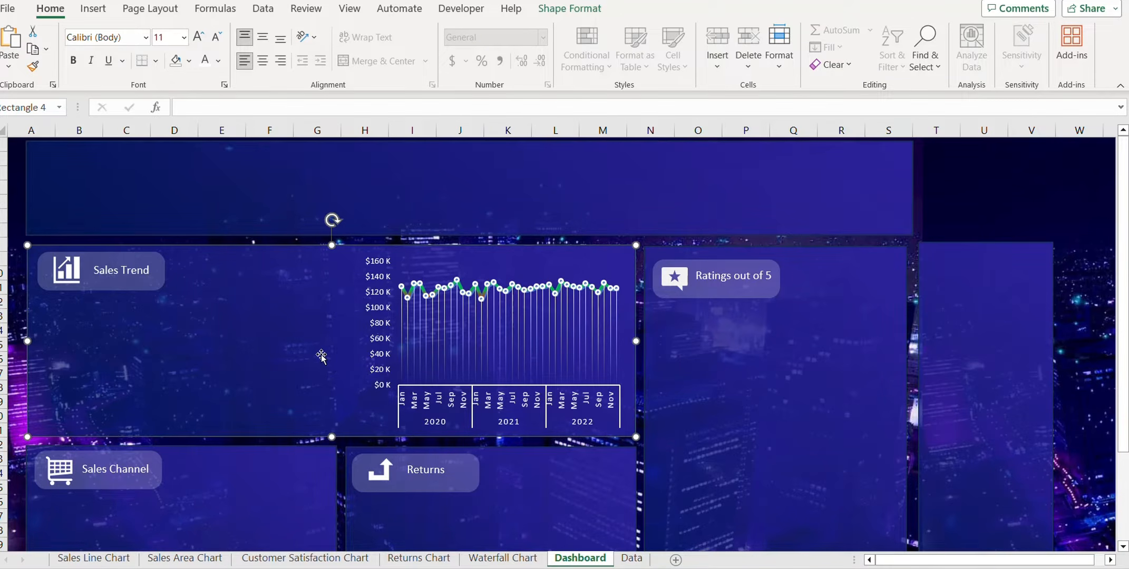
Copy the US map chart from the Sales Area Chart sheet to the Dashboard and shrink it to fit below the Sales Trend label.
click(193, 563)
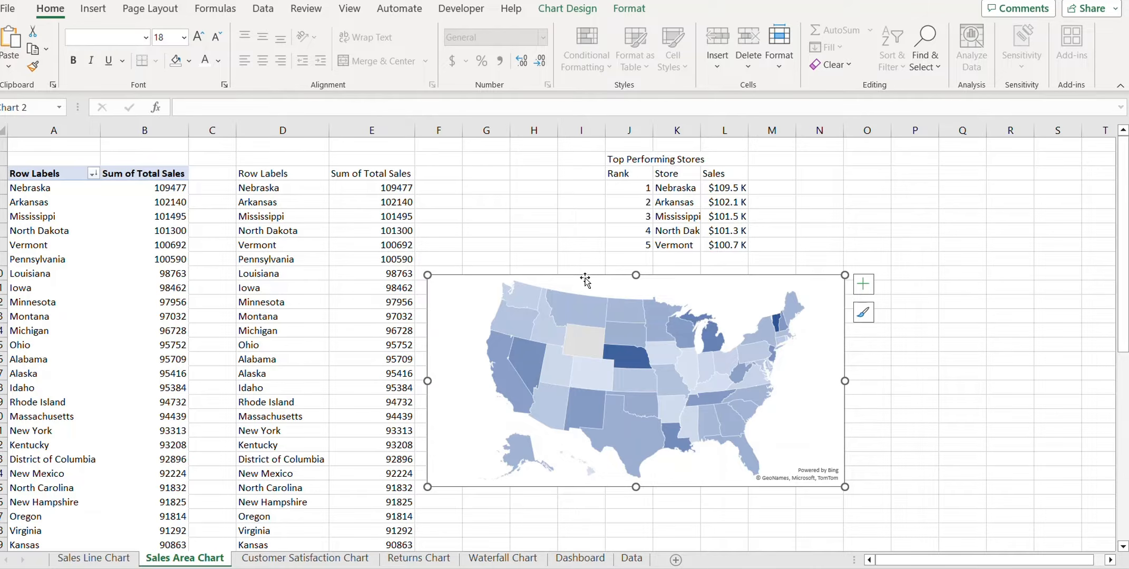
key(ctrl+Page_Down)
key(ctrl+Page_Down)
key(ctrl+Page_Down)
key(ctrl+Page_Down)
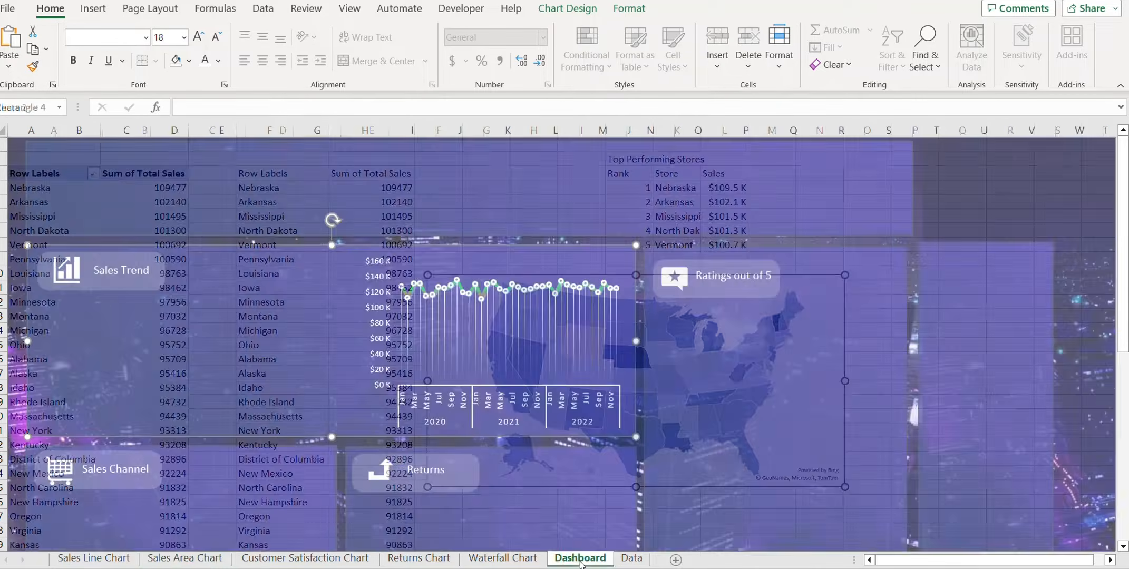
key(ctrl+v)
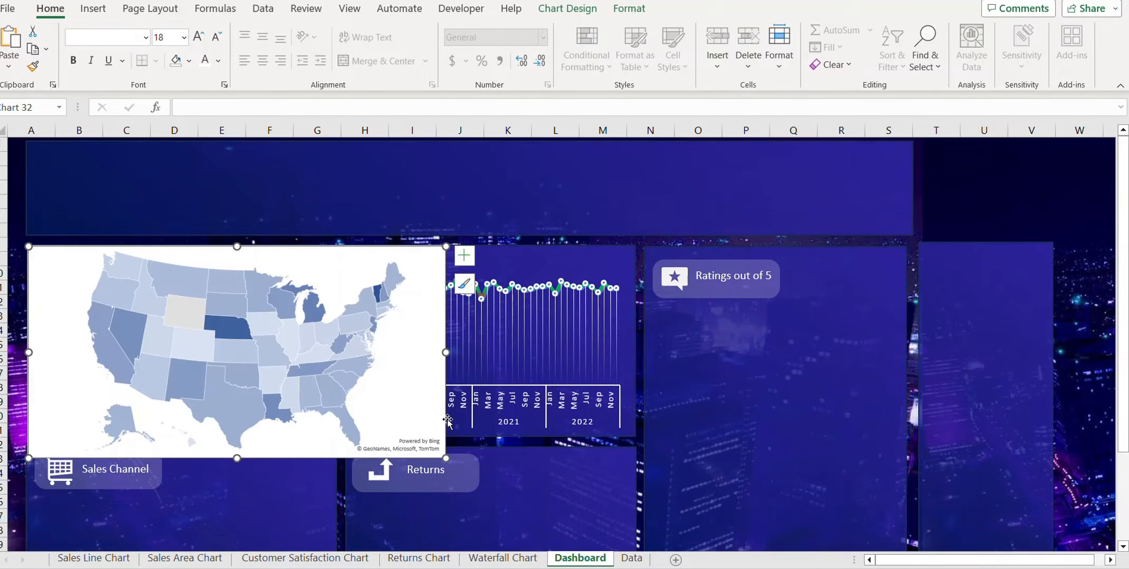
drag(444, 457, 309, 390)
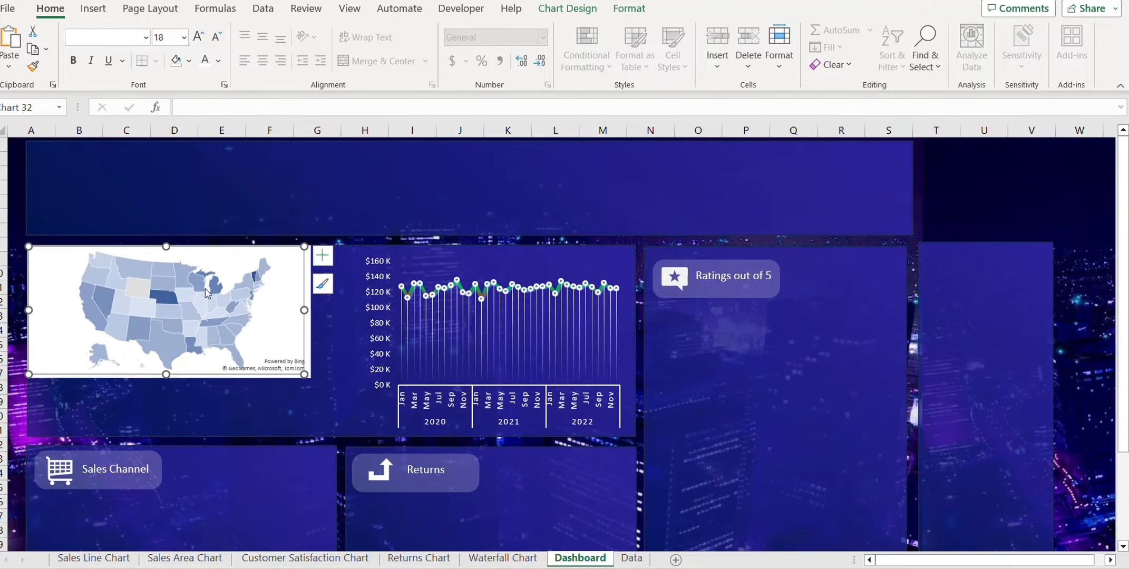
drag(197, 264, 209, 305)
Remove the map chart's background fill and border.
right_click(209, 305)
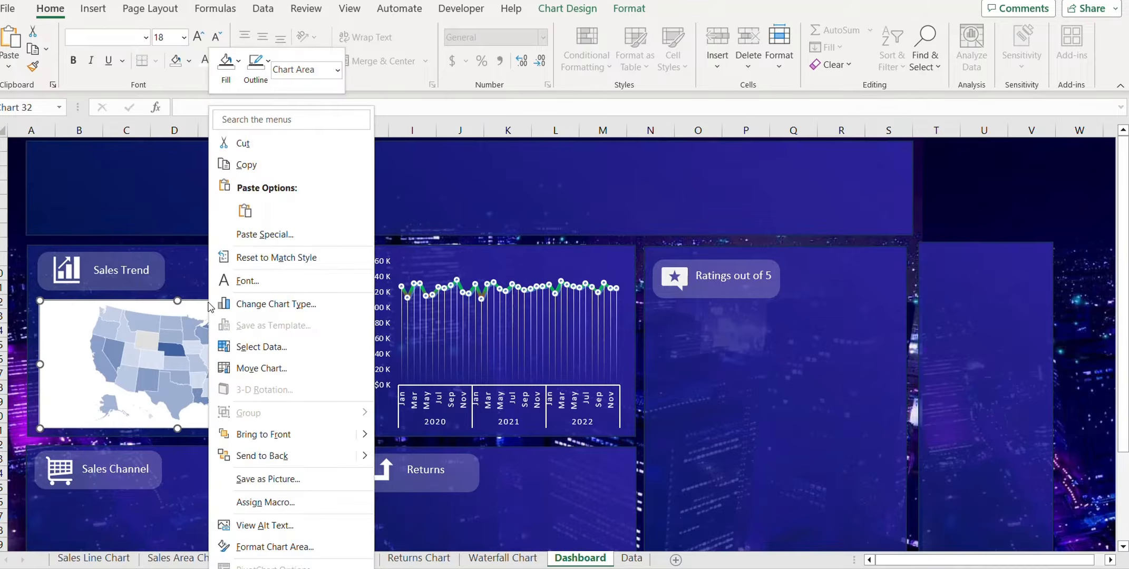
click(294, 551)
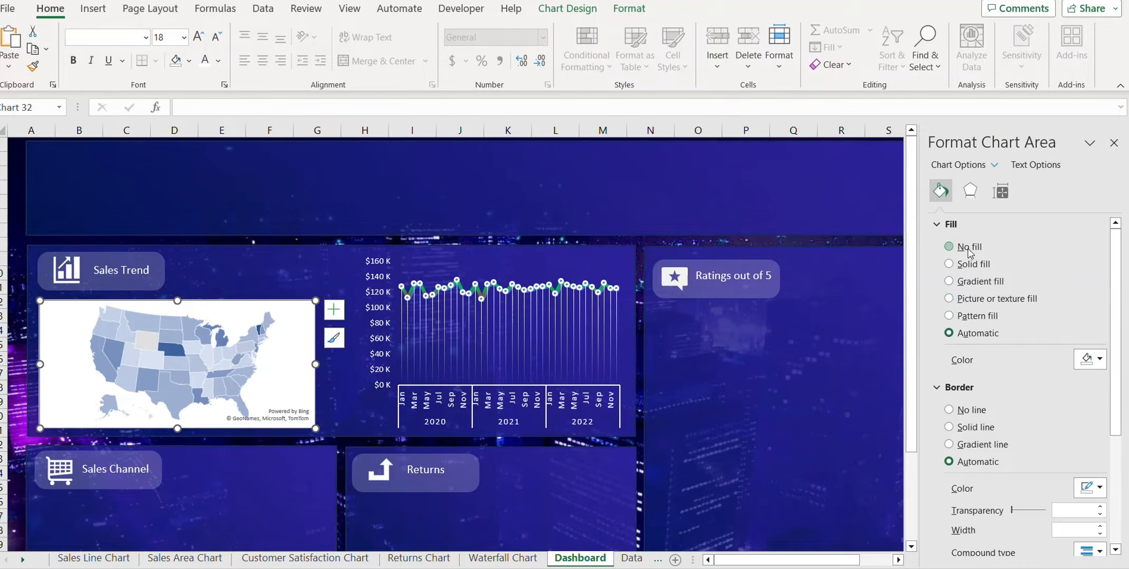
click(969, 247)
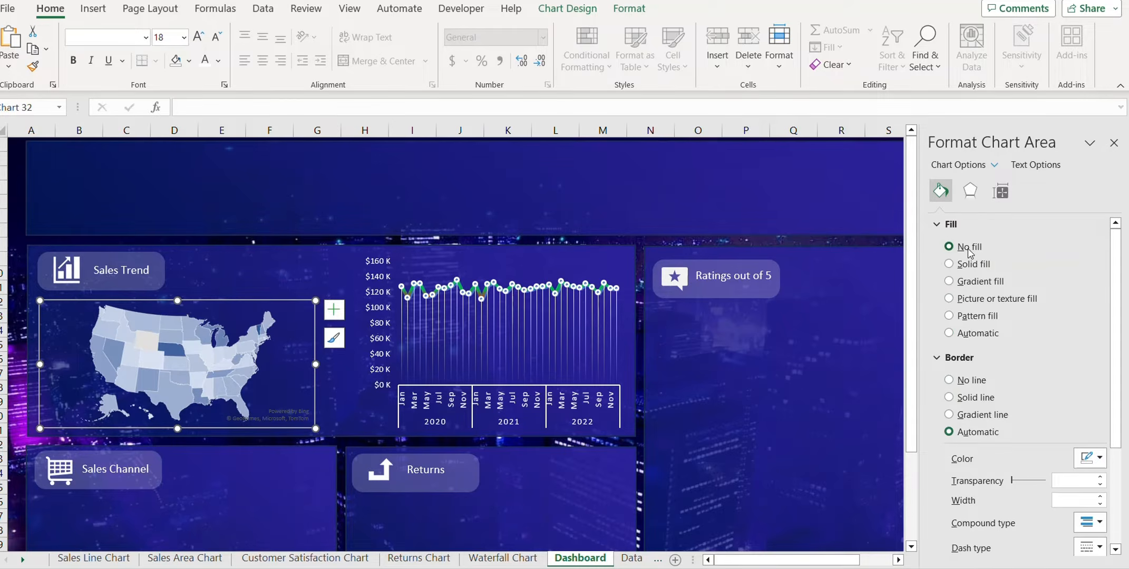
click(970, 380)
click(301, 358)
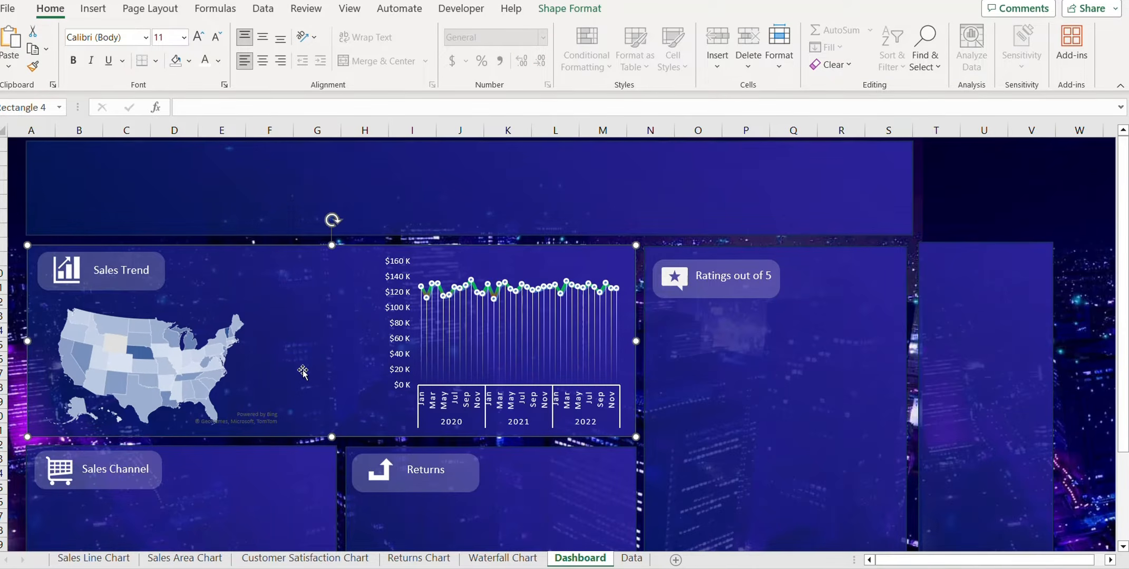
Center the Rank, Store and Sales columns of the Top Performing Stores table on the Sales Area Chart sheet.
click(191, 560)
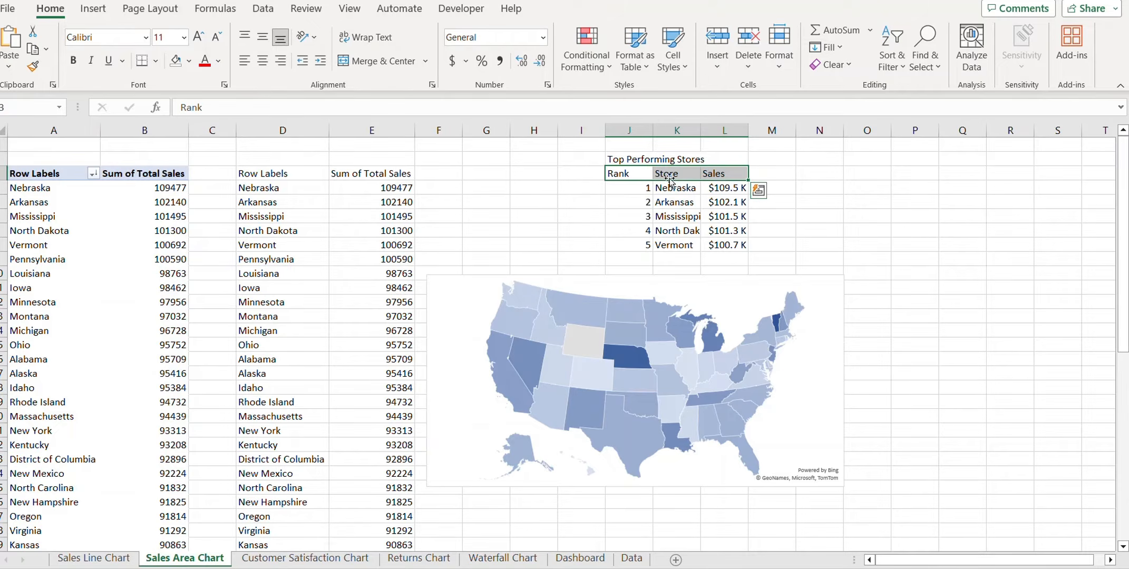
drag(635, 159, 726, 244)
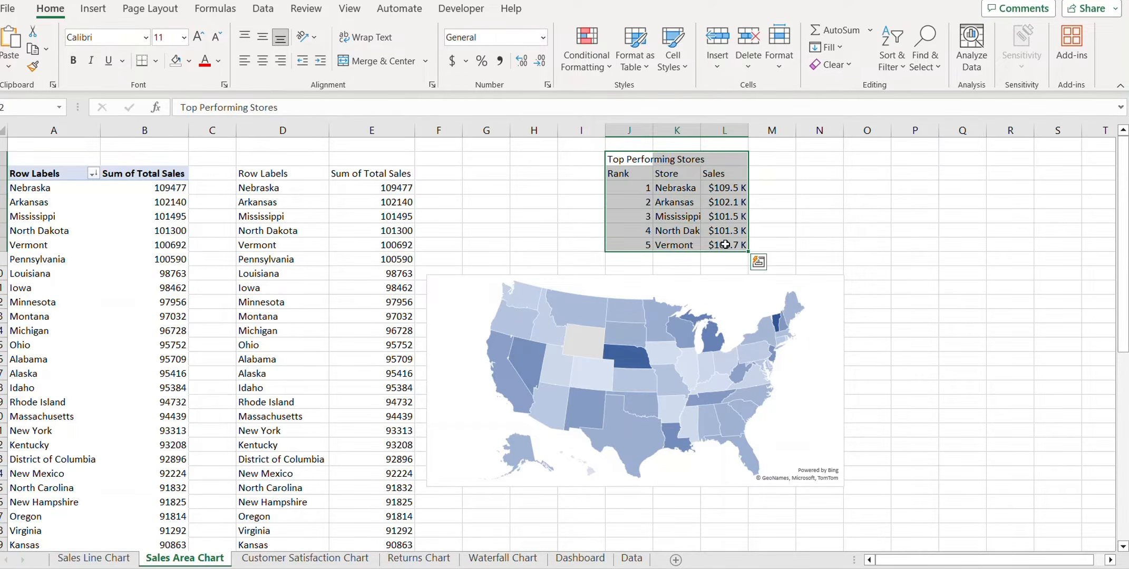
click(668, 228)
drag(627, 174, 722, 241)
click(268, 65)
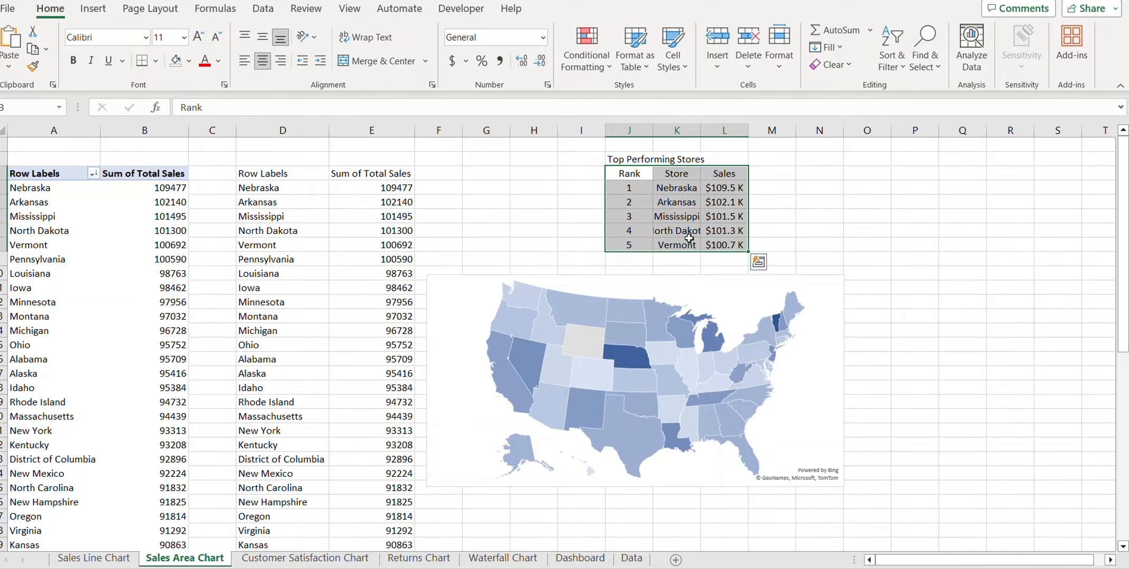
Make the Rank, Store and Sales header row bold and add a bottom border to it.
drag(630, 174, 692, 175)
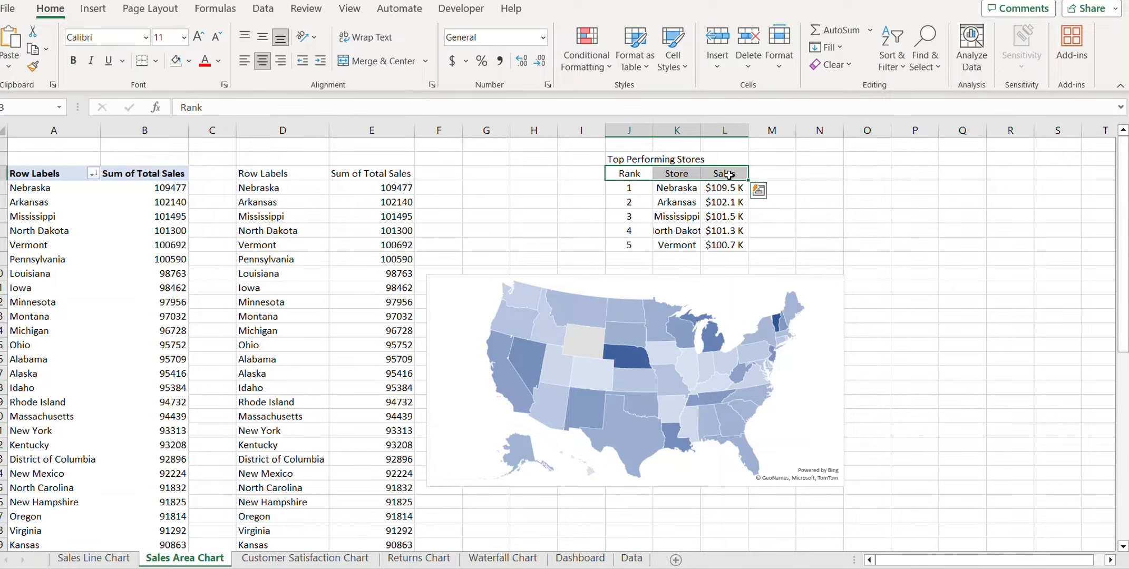
key(ctrl+b)
drag(629, 174, 713, 172)
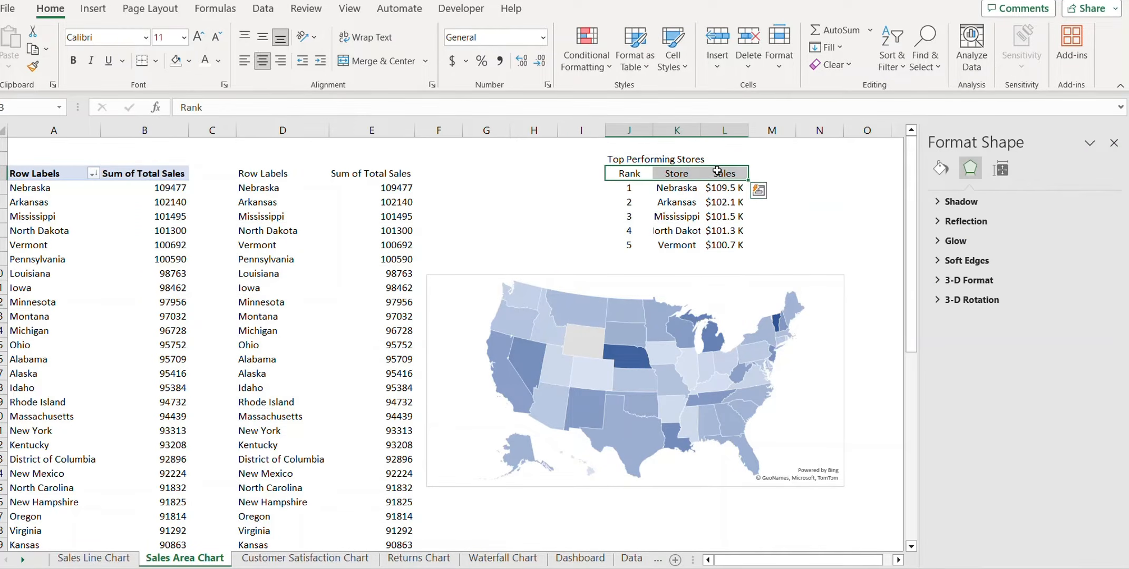
click(157, 61)
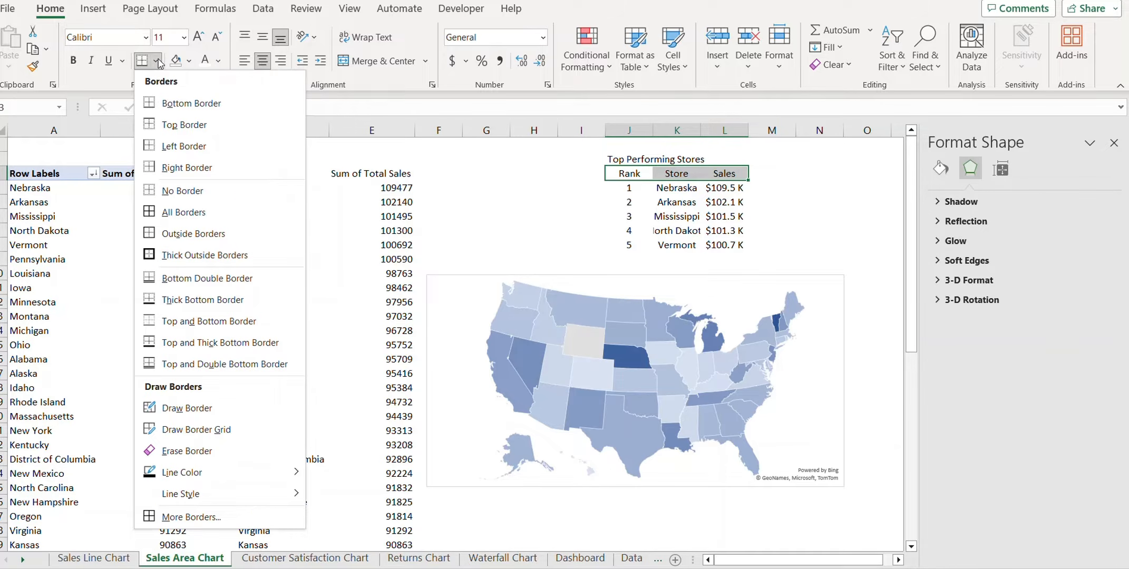
click(189, 103)
Try to change the header row's bottom border color to white in the cell formatting.
click(645, 216)
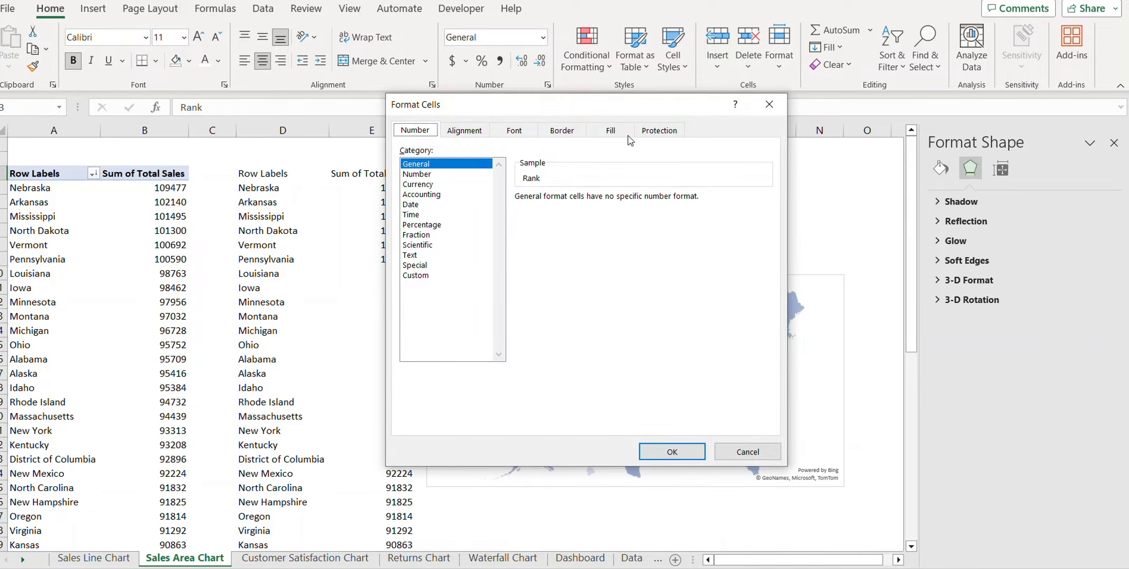
click(561, 131)
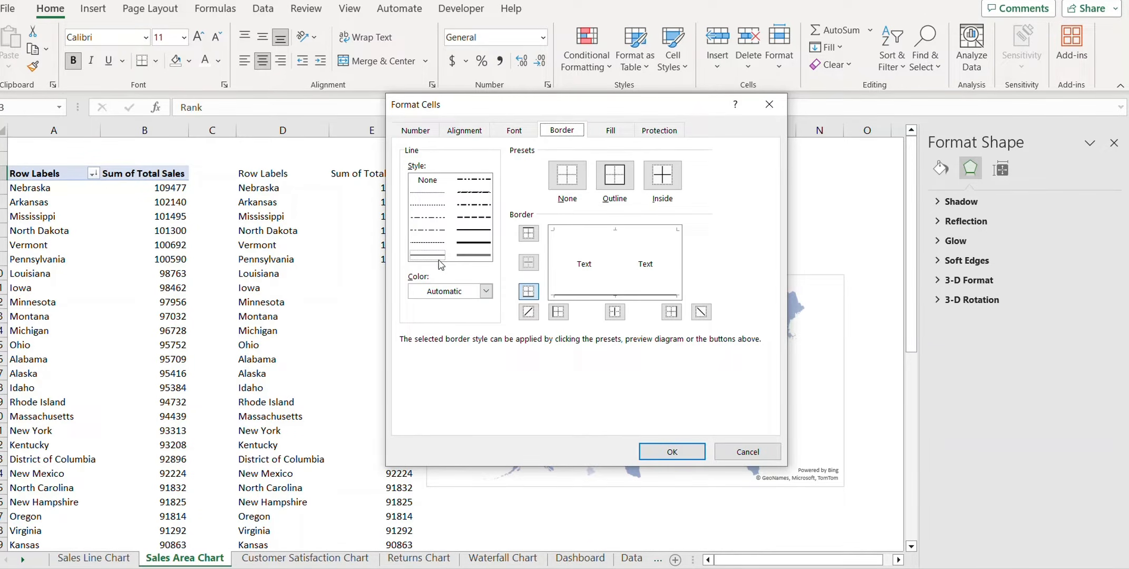
click(485, 291)
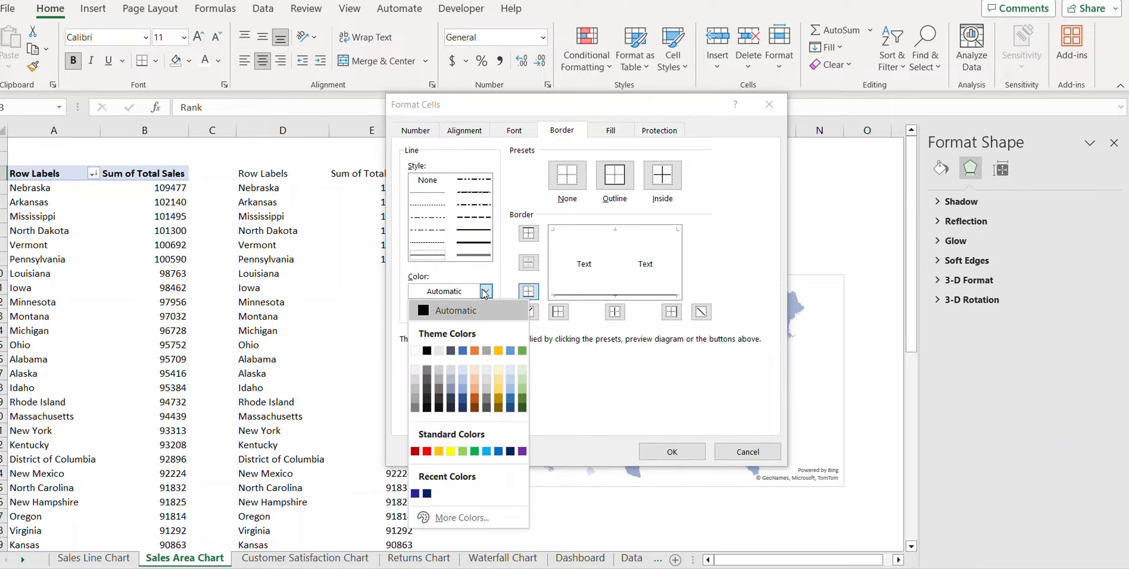
click(415, 350)
click(672, 451)
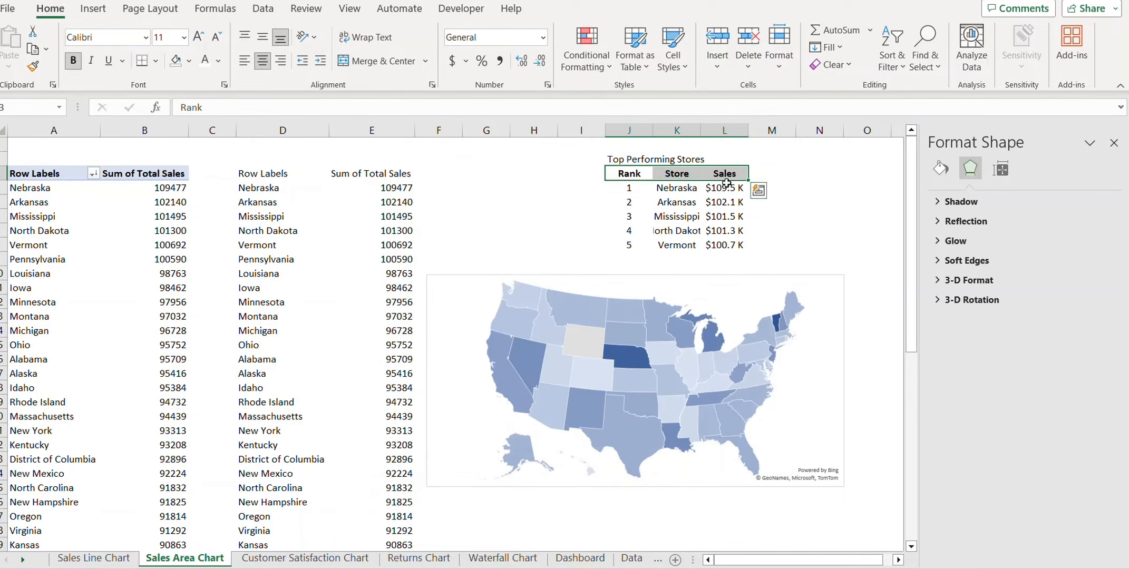
Make the text of the Top Performing Stores table J2:L8 white and place the table on the Dashboard as a linked picture.
drag(611, 158, 737, 244)
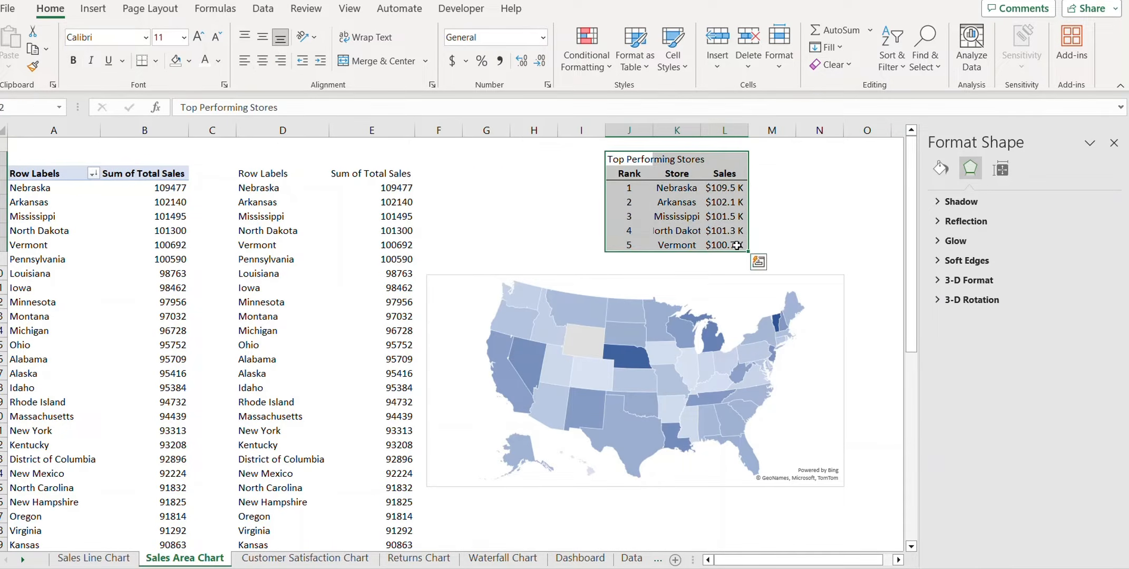
click(207, 66)
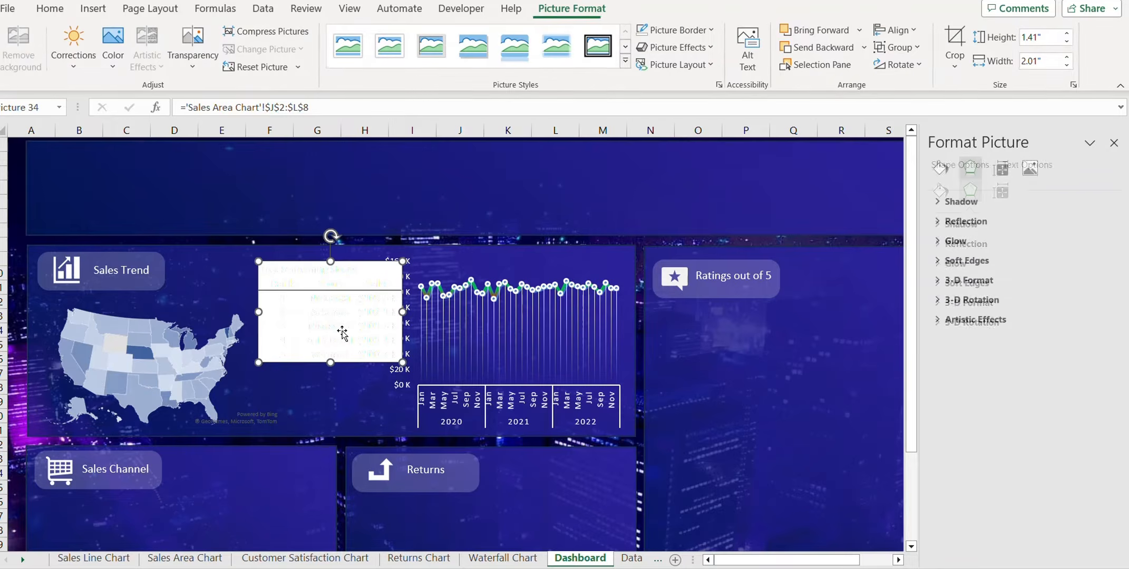
Narrow the line chart from its left side and position the Top Performing Stores picture between the map and the line chart.
drag(352, 271, 324, 262)
click(391, 364)
drag(379, 344, 404, 344)
click(143, 375)
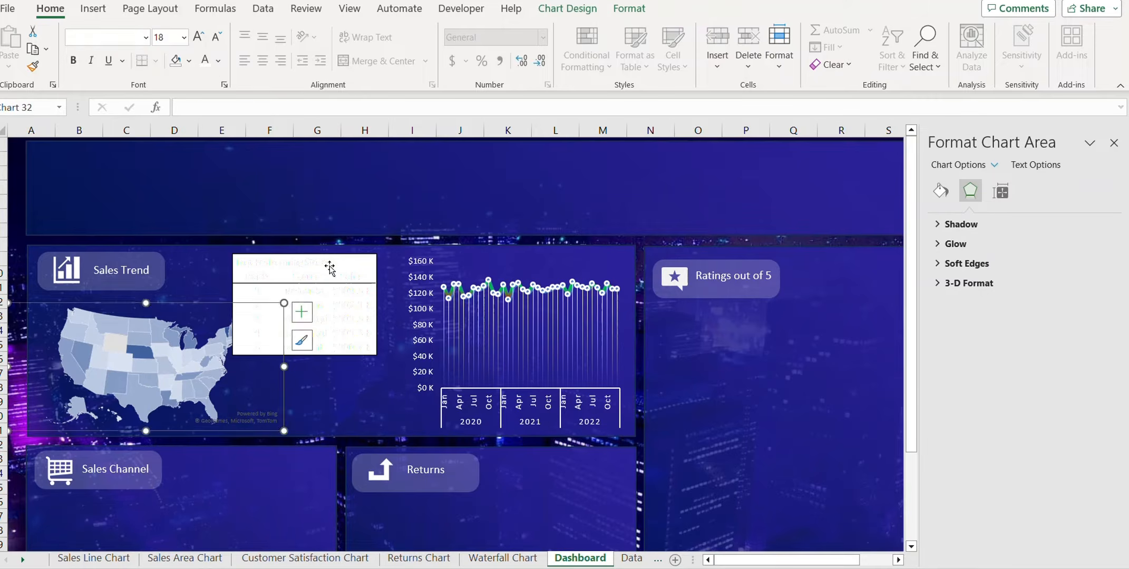
drag(330, 269, 355, 270)
drag(411, 361, 418, 364)
Remove the fill and the outline from the Top Performing Stores linked picture.
click(393, 348)
right_click(315, 329)
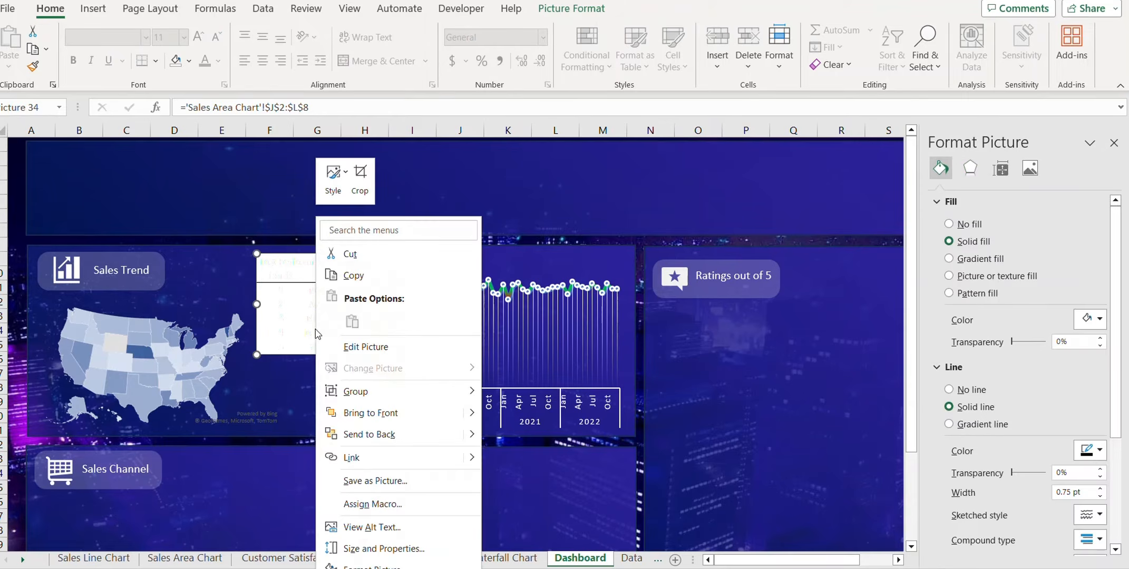
click(412, 549)
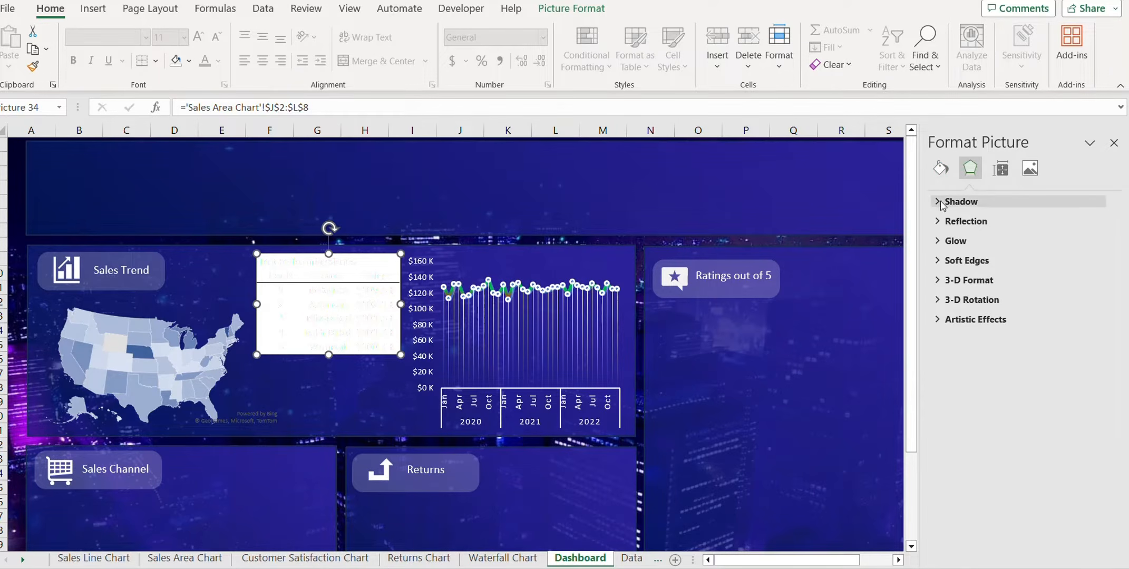
click(940, 168)
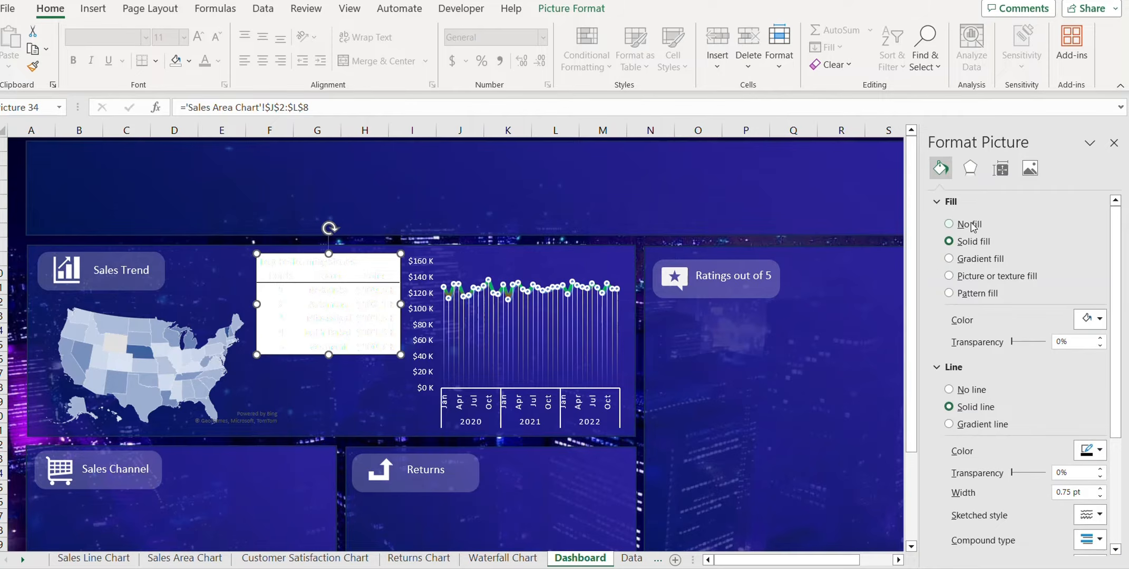
click(949, 224)
click(972, 342)
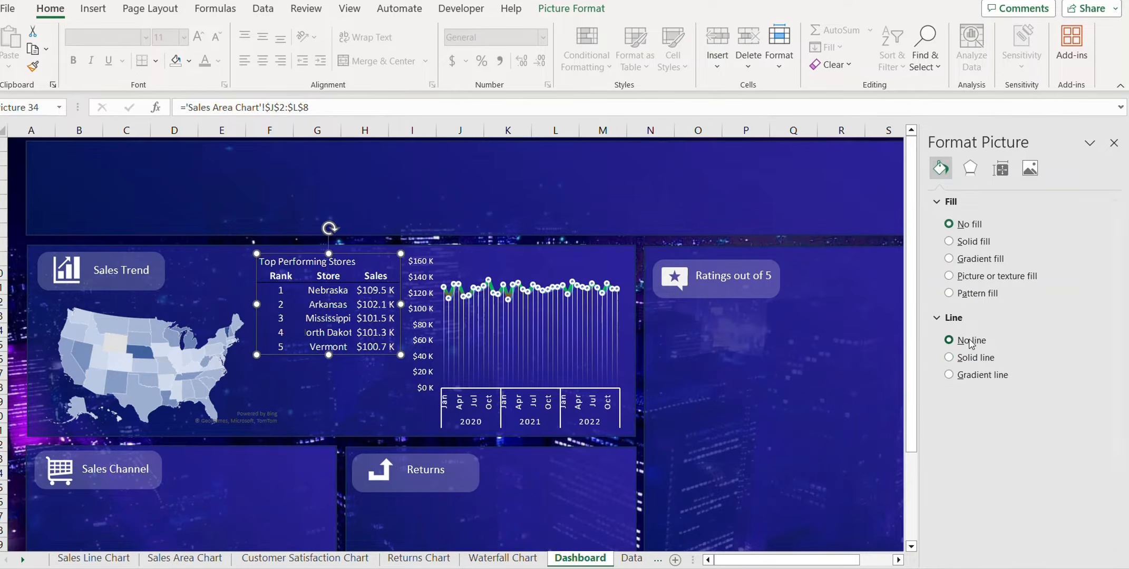
key(Escape)
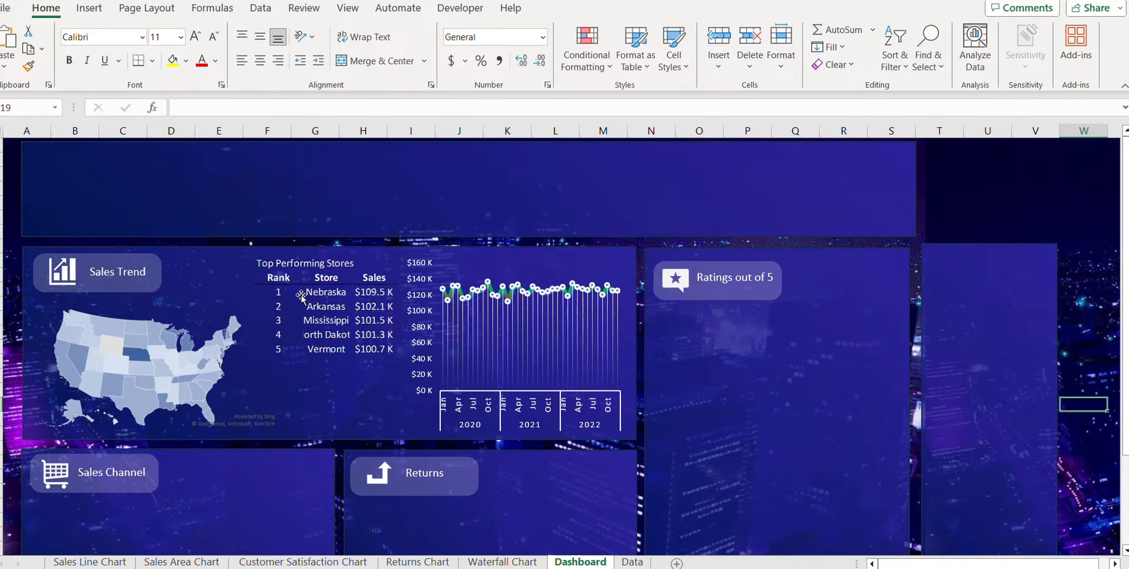
Change the bottom border of the Rank, Store and Sales header row to white on the Sales Area Chart sheet and return to the Dashboard.
click(179, 563)
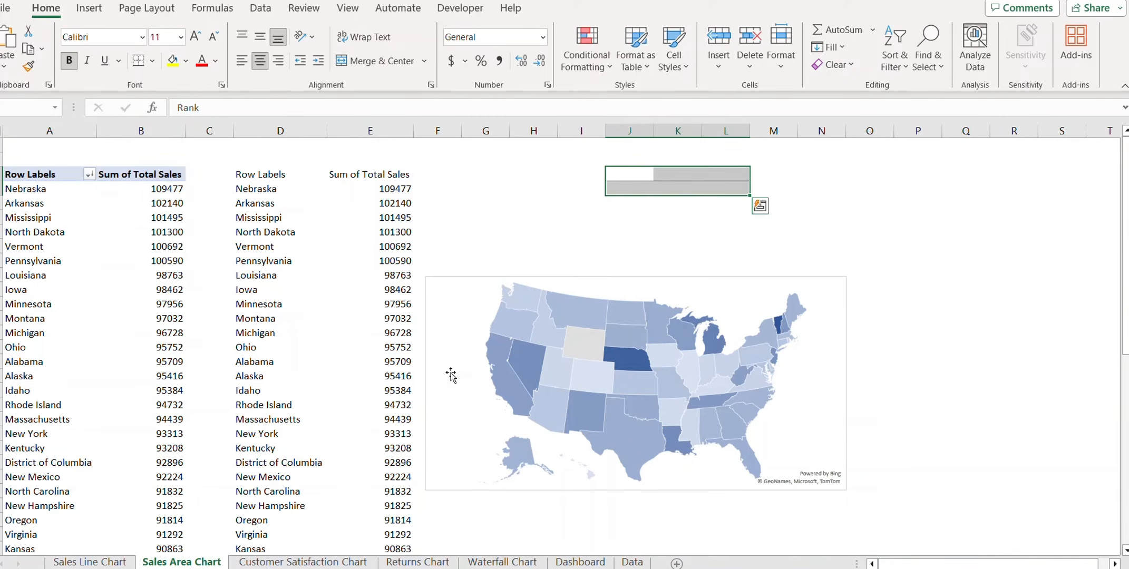
click(625, 186)
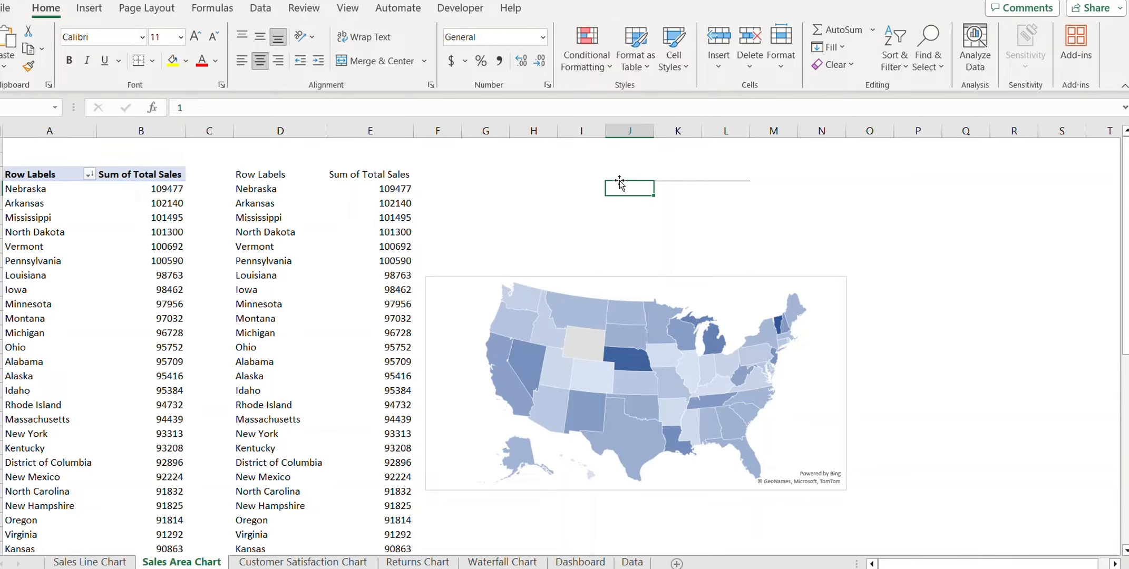
drag(620, 176, 720, 178)
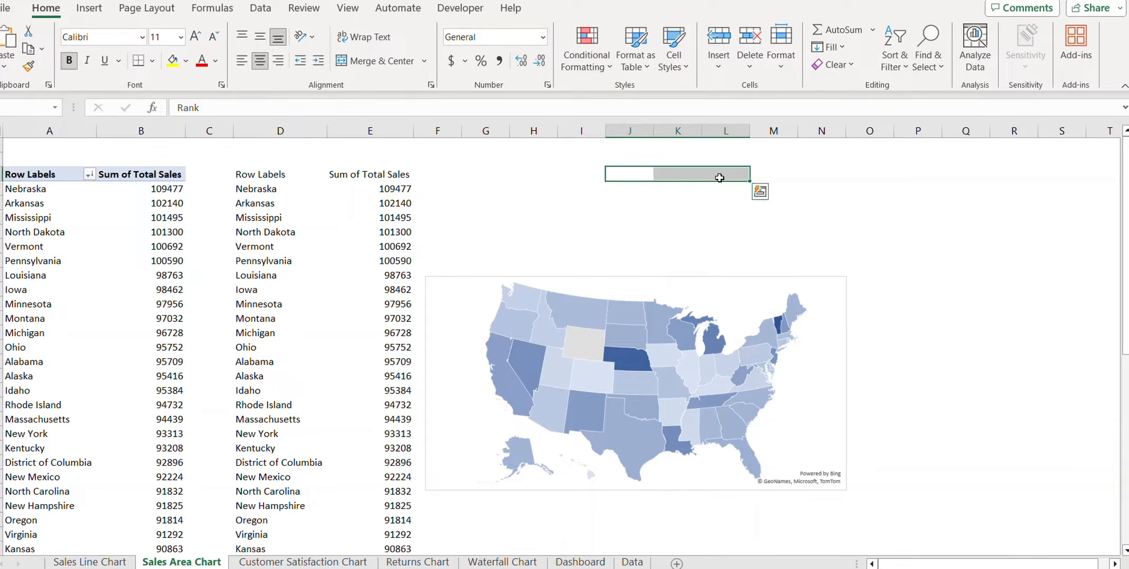
key(ctrl+1)
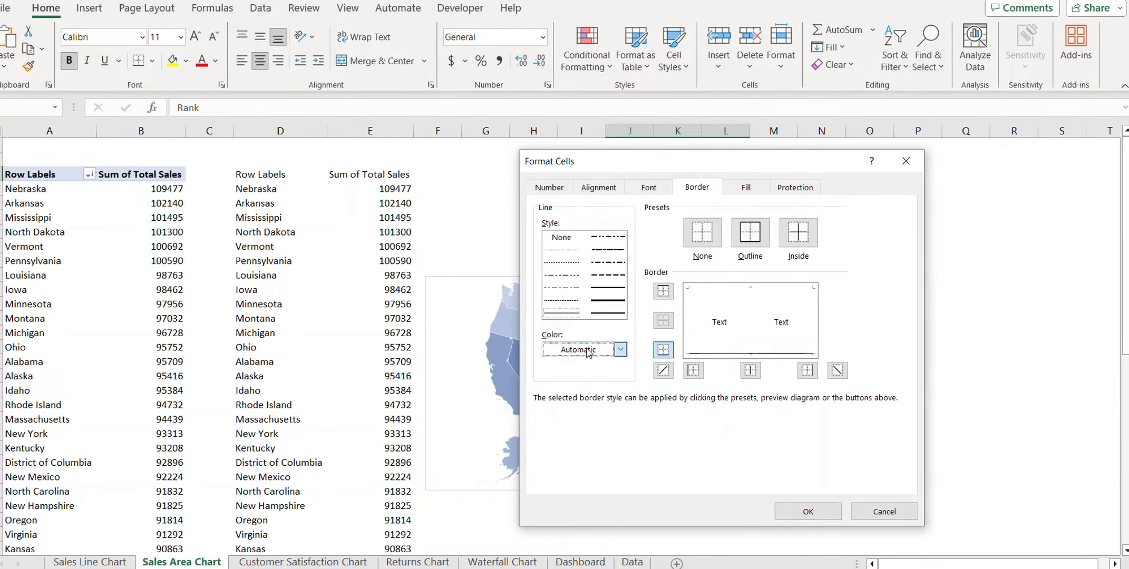
click(588, 349)
click(548, 162)
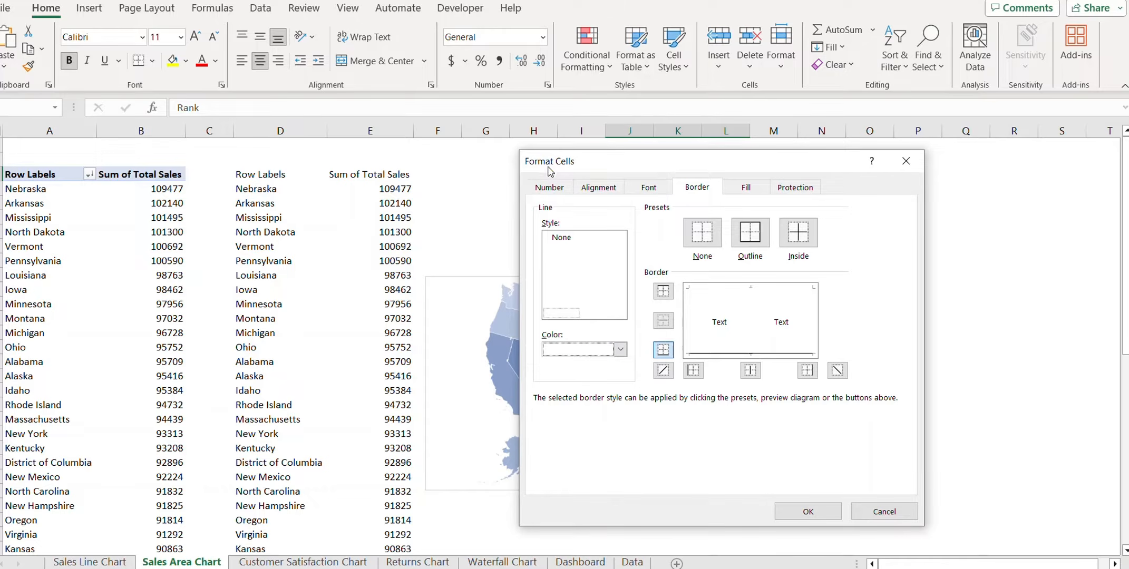
click(757, 354)
click(807, 510)
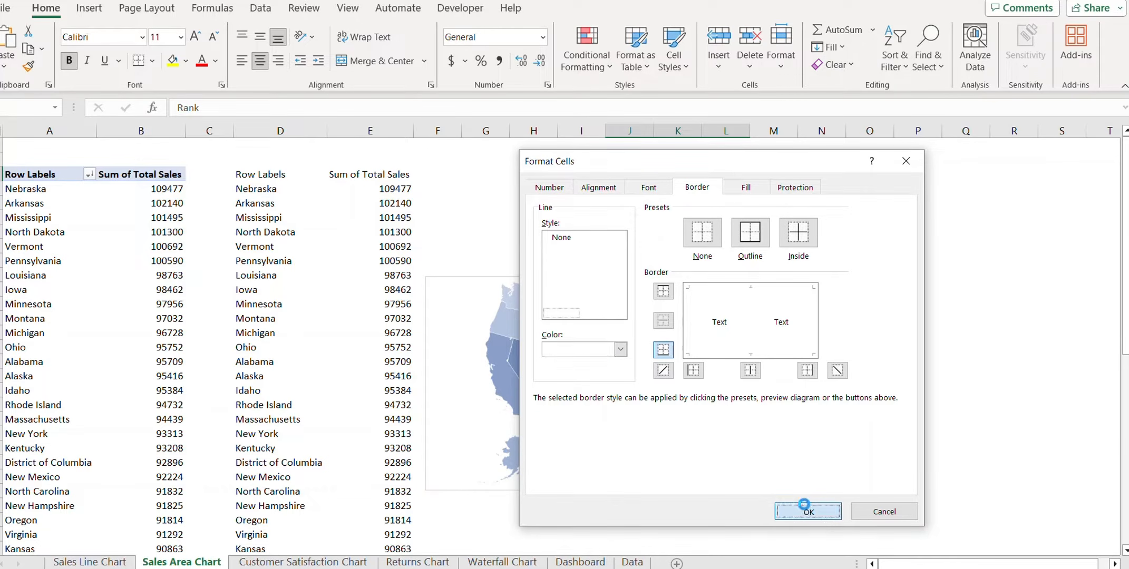
click(562, 562)
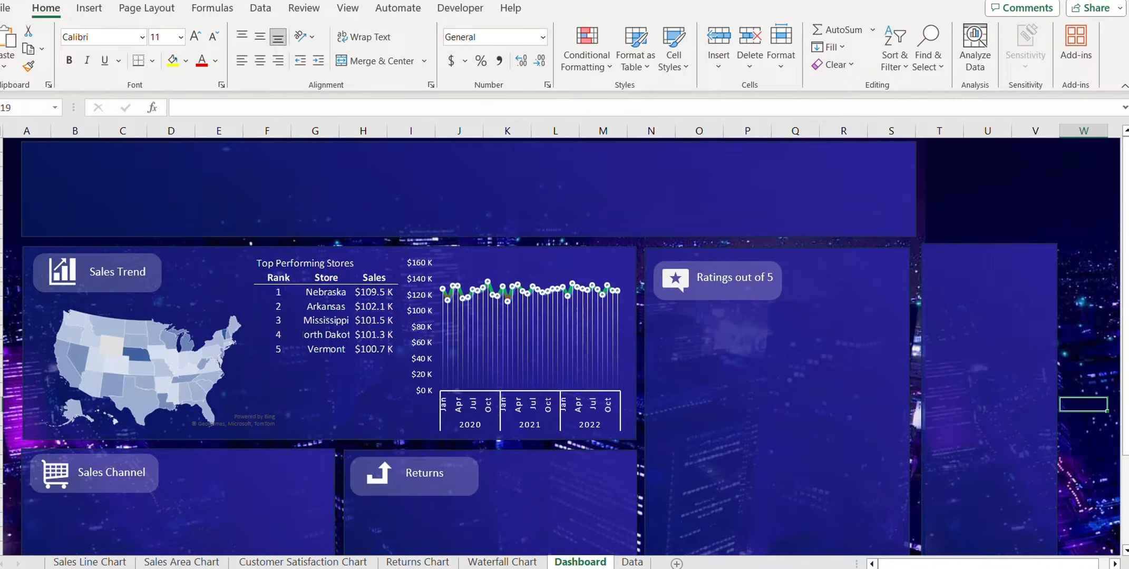
Copy the bar chart from the Customer Satisfaction Chart sheet and paste it into the Dashboard's Ratings out of 5 panel.
click(1114, 332)
scroll(624, 280, down, 3)
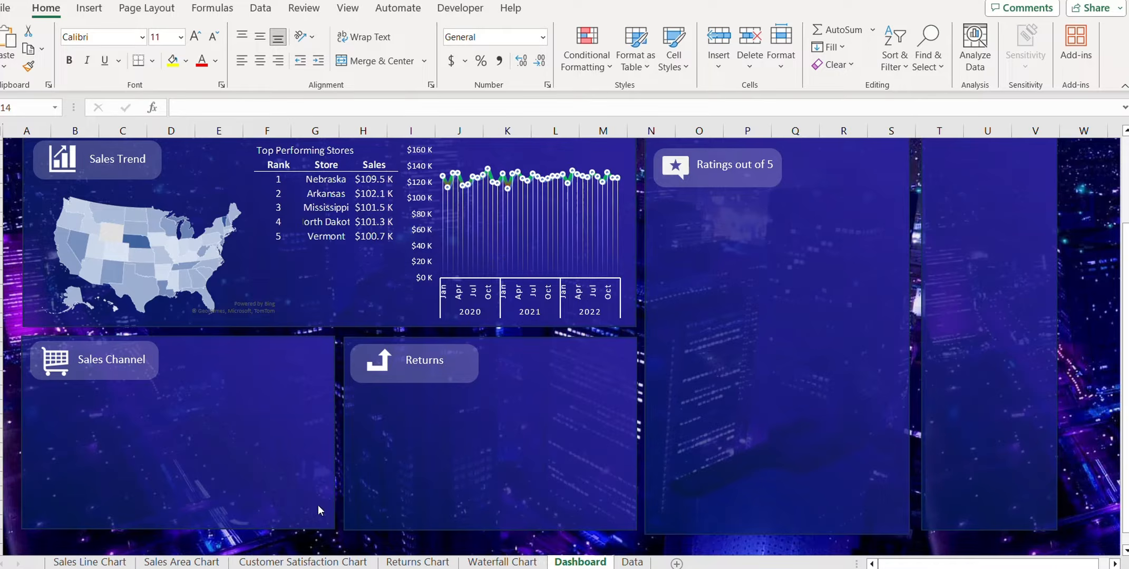
click(294, 562)
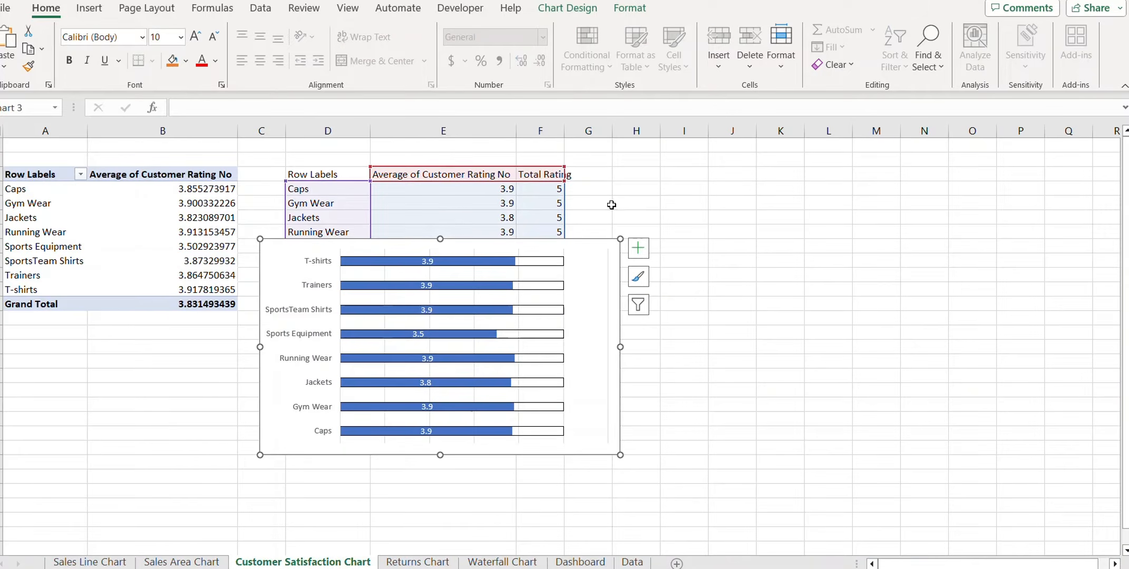
click(576, 254)
click(573, 563)
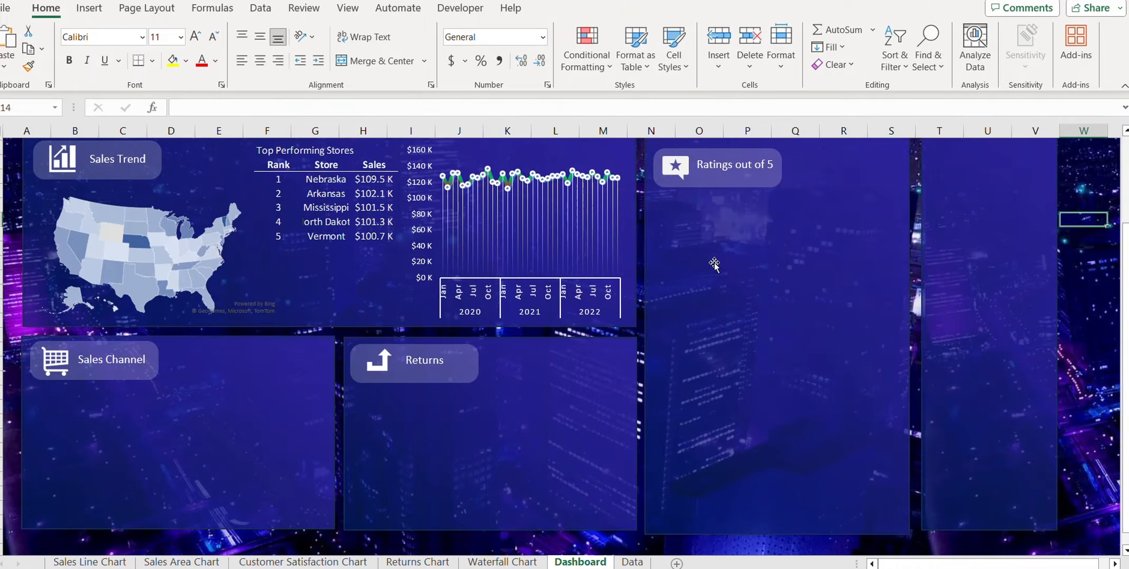
click(694, 231)
key(ctrl+v)
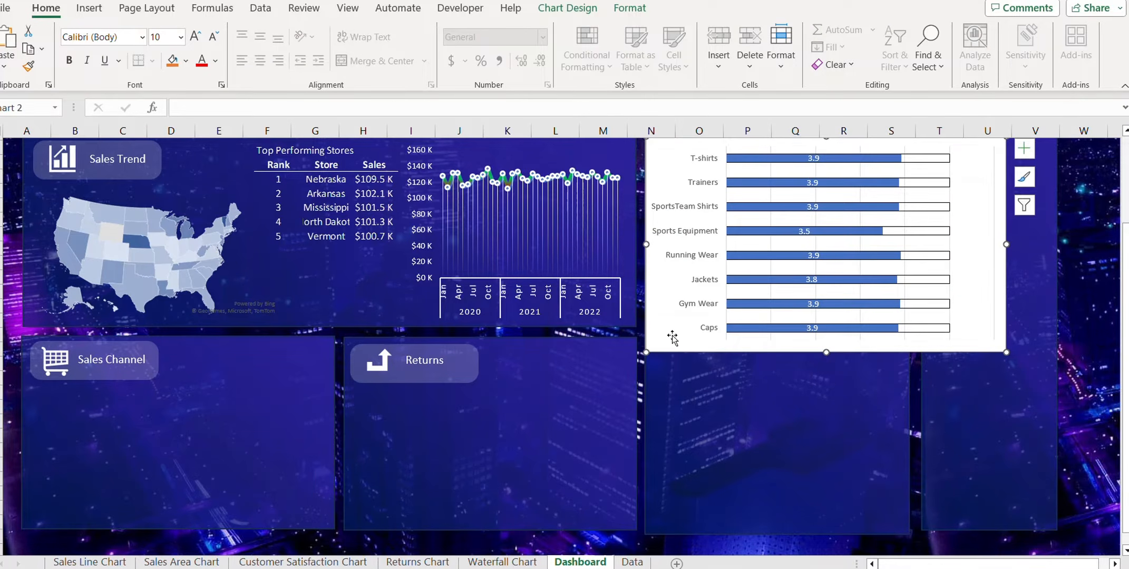
Move the ratings chart below the Ratings out of 5 label, then narrow and lengthen it to fit the panel.
drag(672, 336, 675, 398)
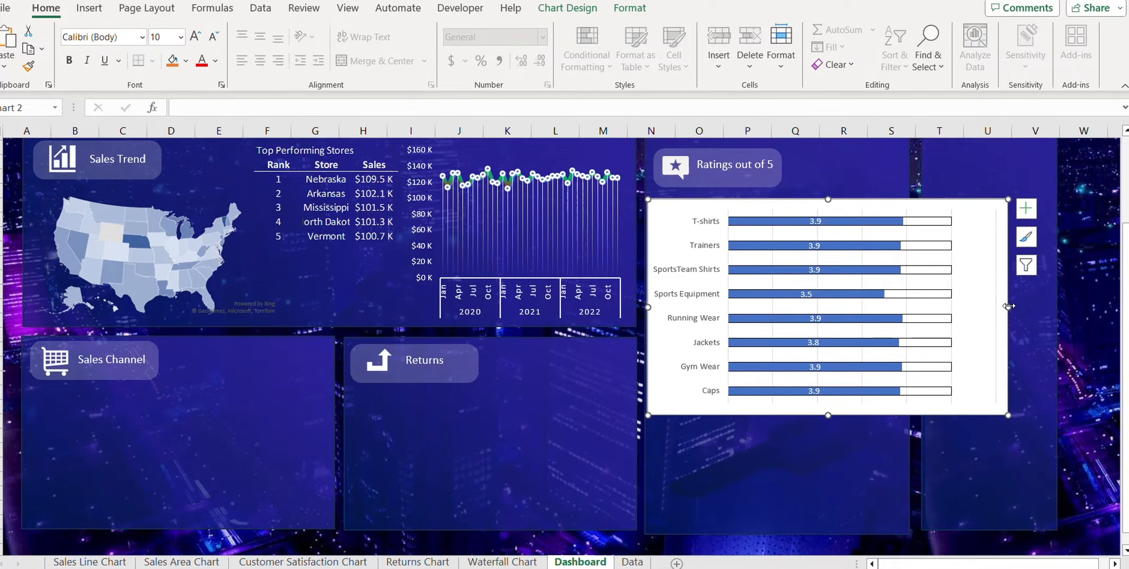
mouse_move(1008, 306)
mouse_down()
mouse_move(861, 302)
mouse_move(889, 305)
mouse_up()
drag(770, 417, 774, 505)
Set the ratings chart's area to no fill.
right_click(672, 214)
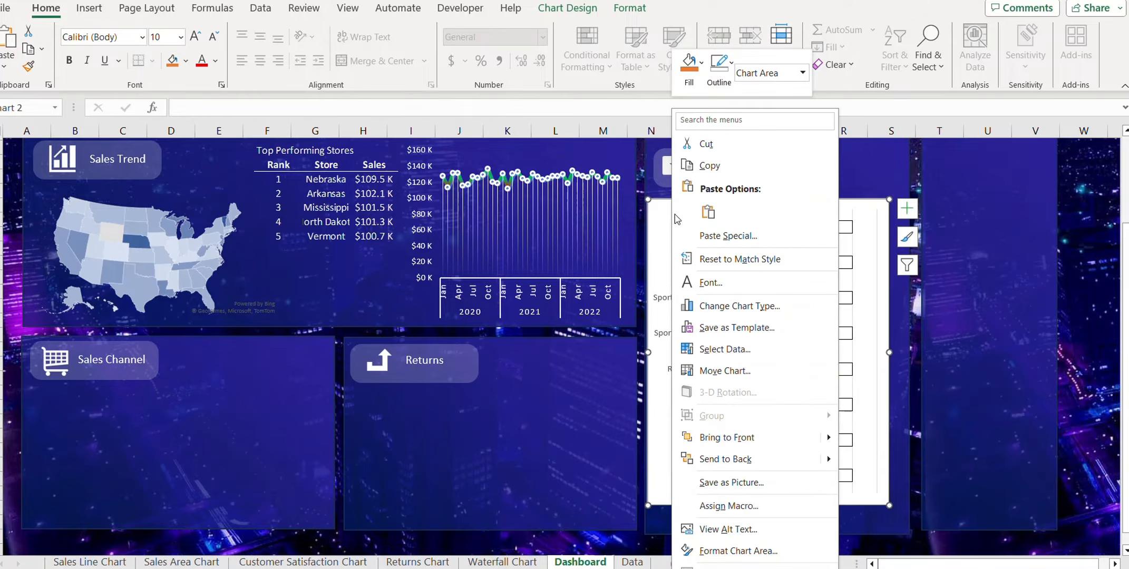
click(741, 553)
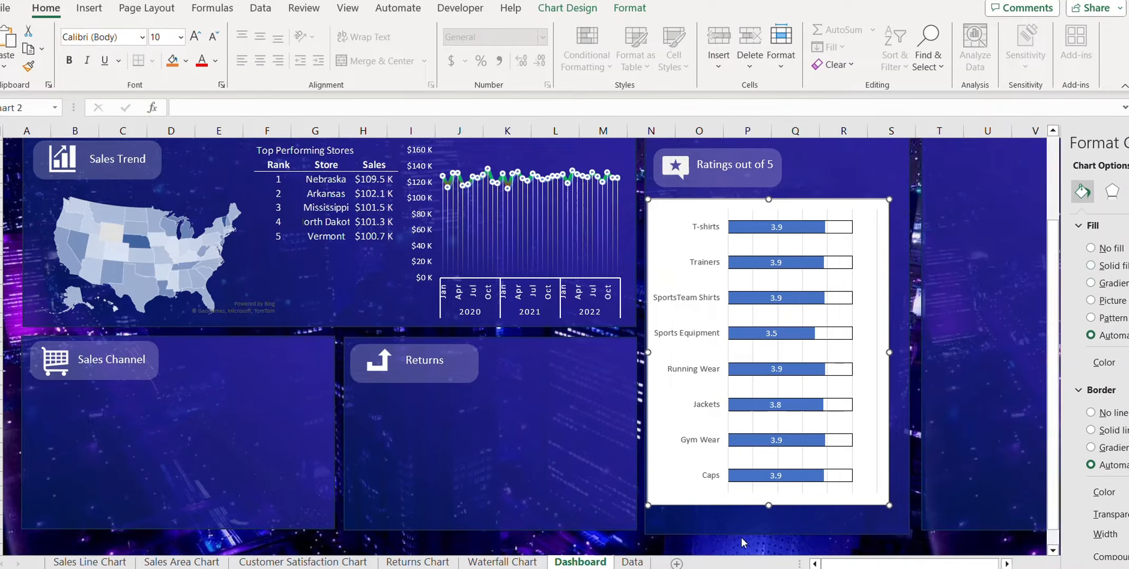
click(977, 249)
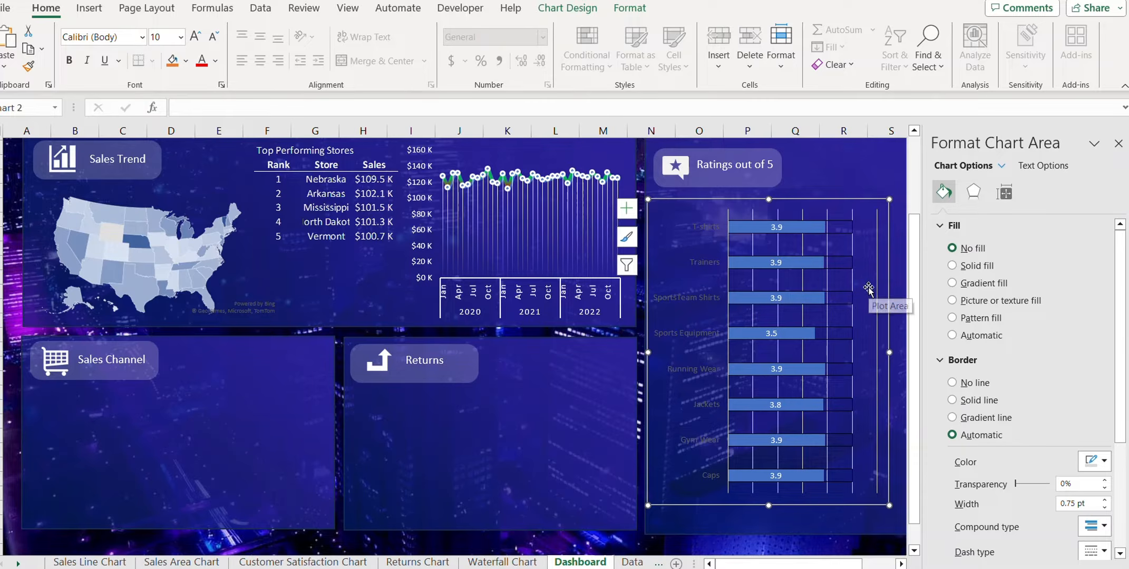
key(ctrl+z)
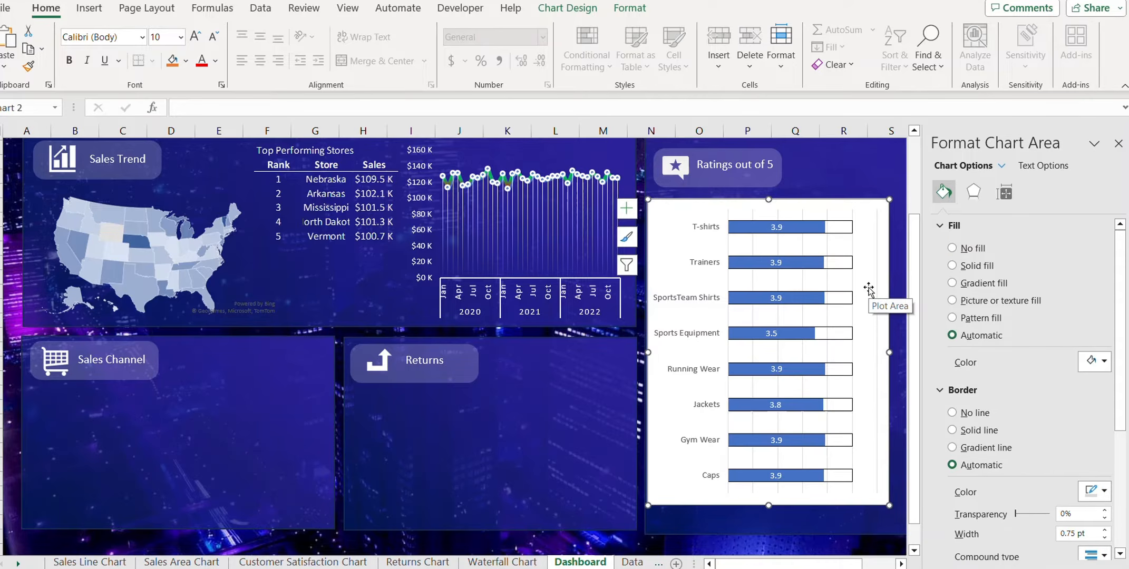
click(963, 251)
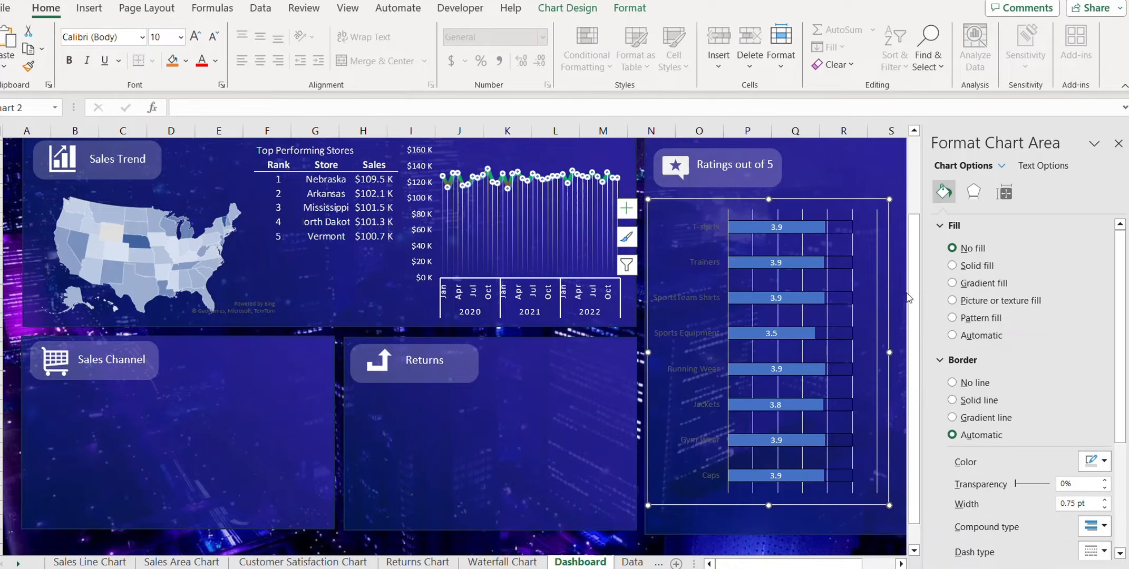
Delete the vertical major gridlines from the ratings chart.
click(871, 310)
click(877, 308)
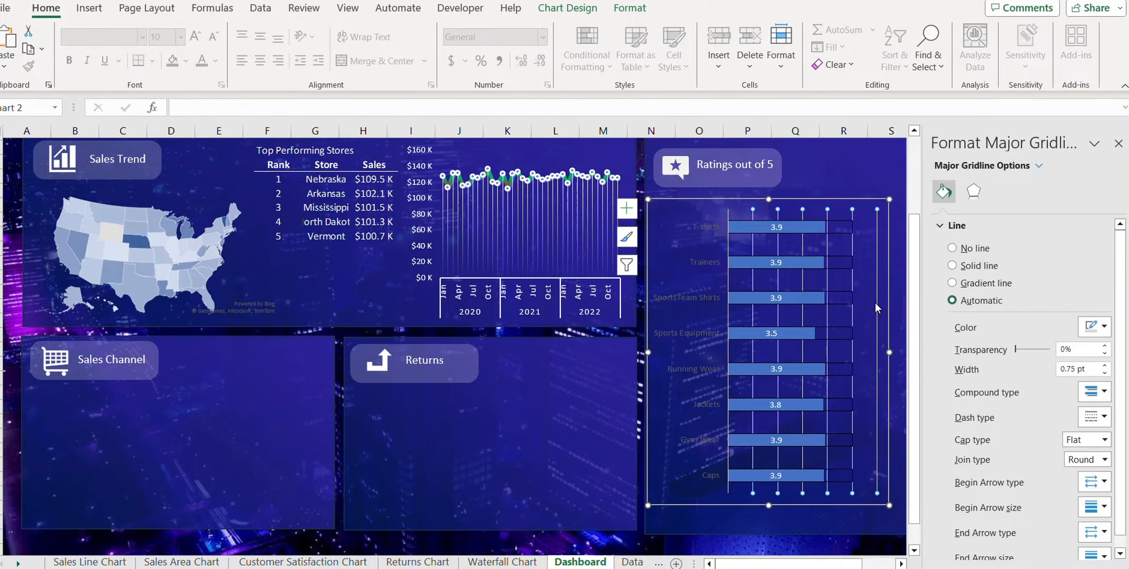
key(Delete)
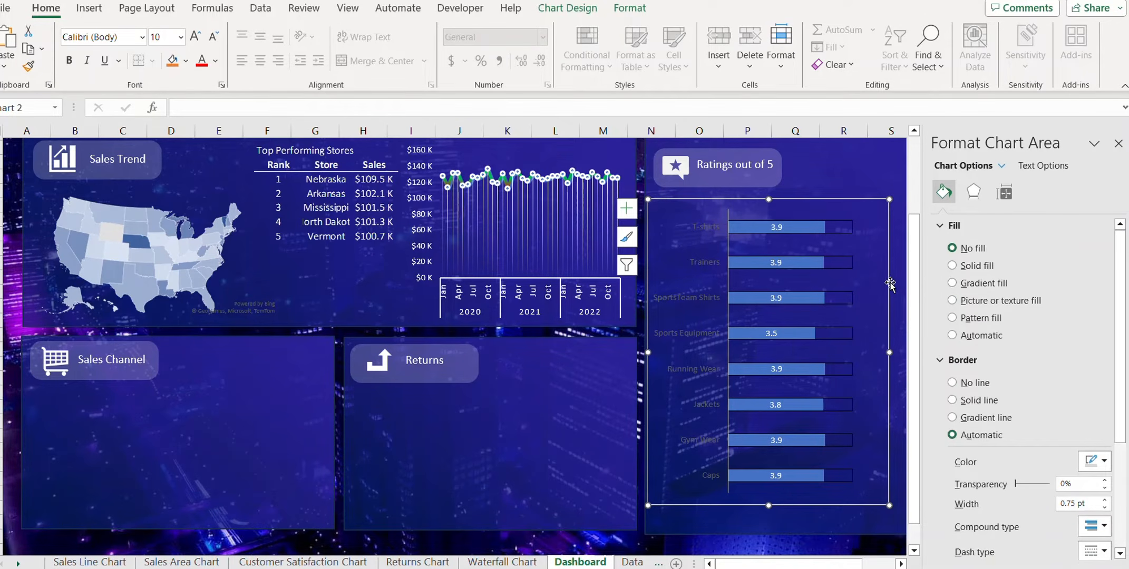
Change the solid border of the ratings chart's Total Rating series to white.
click(812, 235)
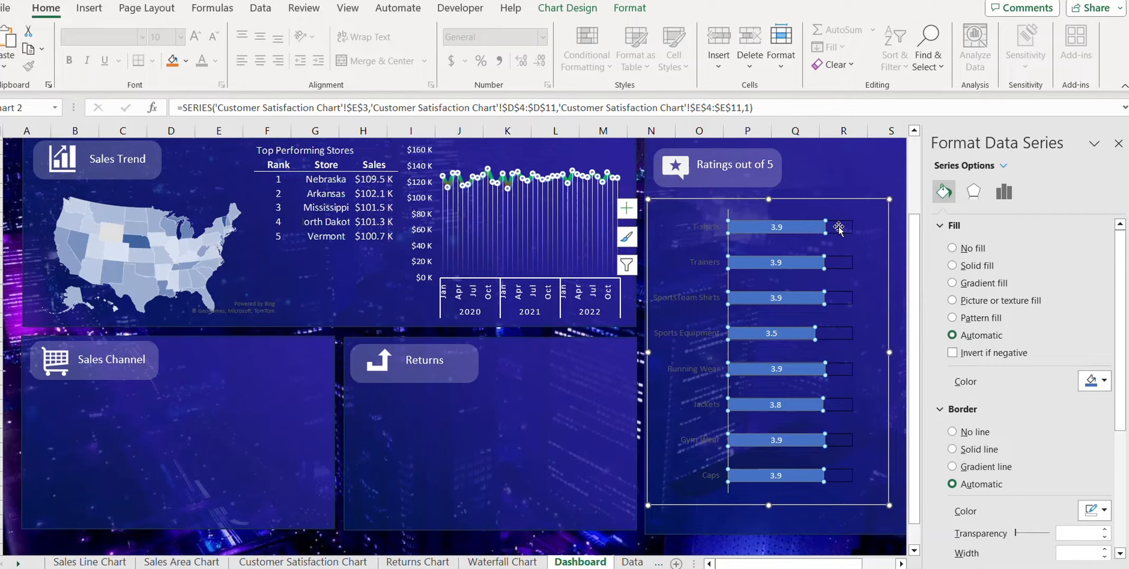
click(839, 228)
click(820, 236)
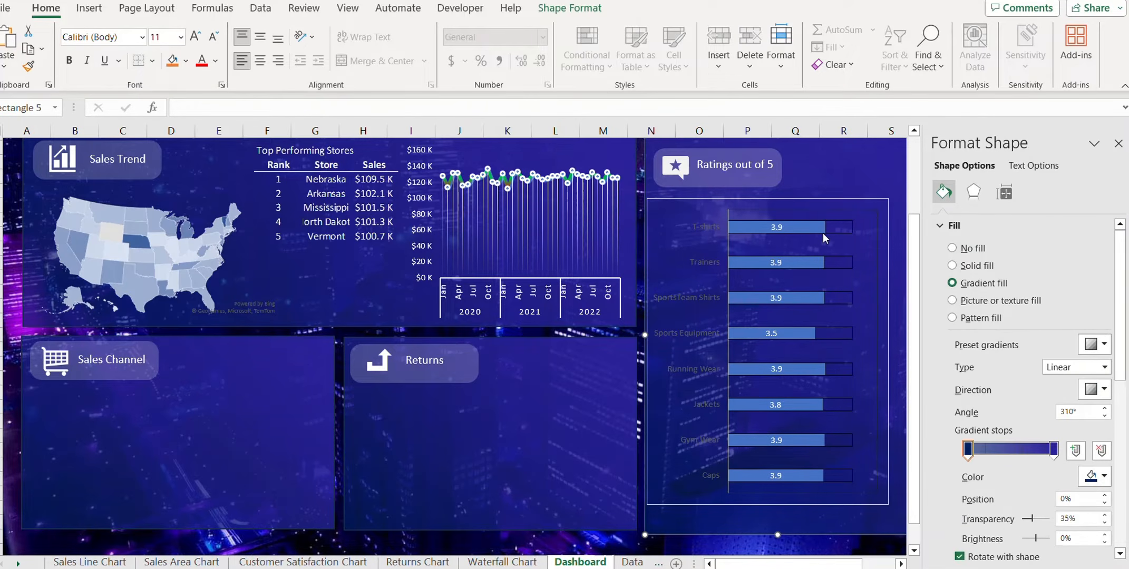
click(823, 233)
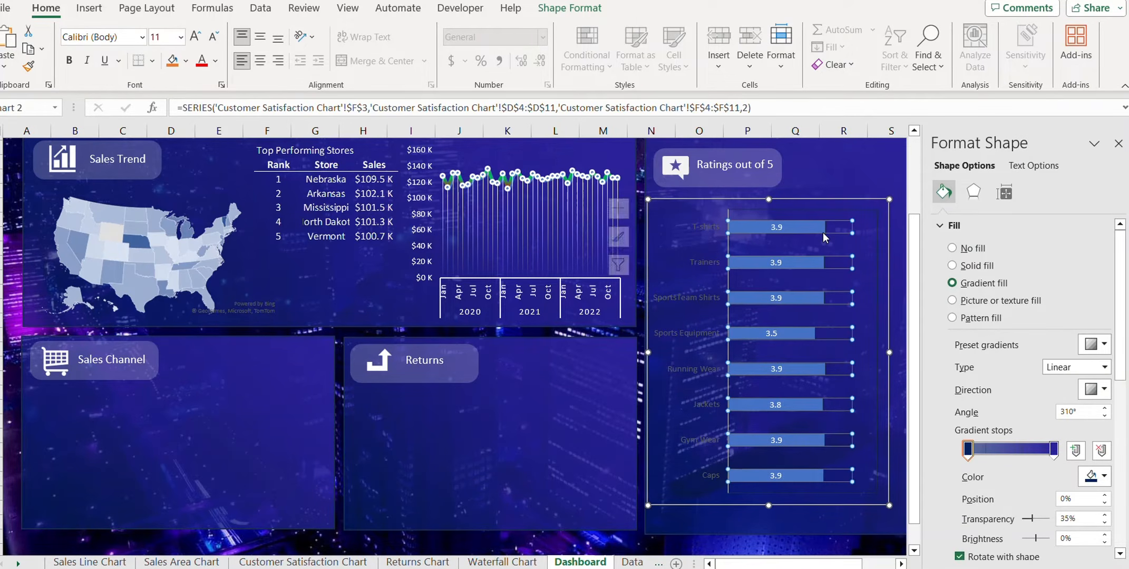
click(943, 192)
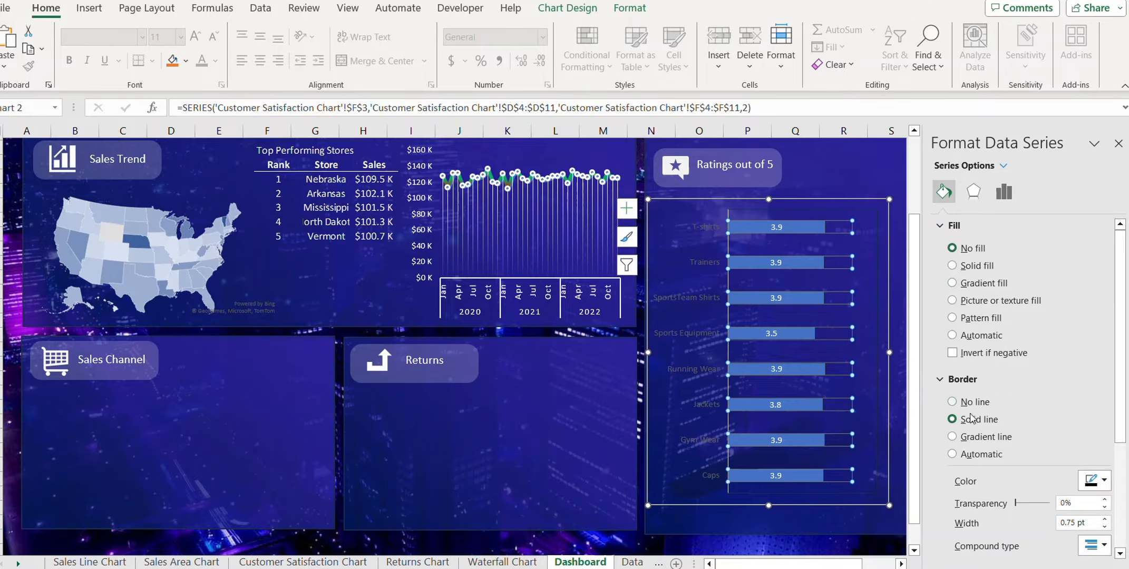
click(1095, 480)
click(1019, 296)
click(863, 292)
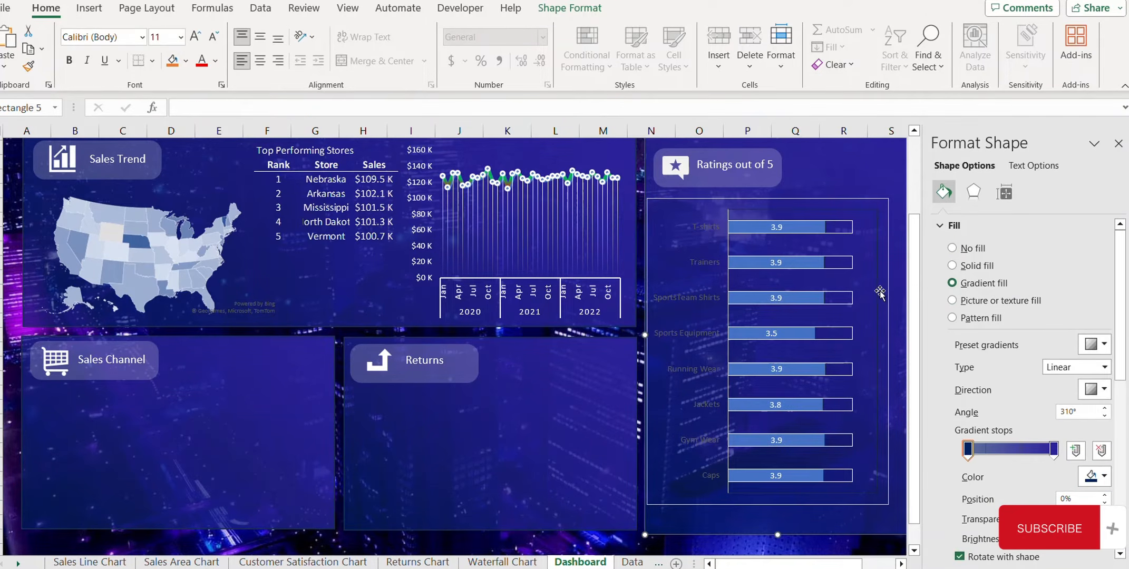
Set the text color of the ratings chart's product category labels to white.
click(776, 299)
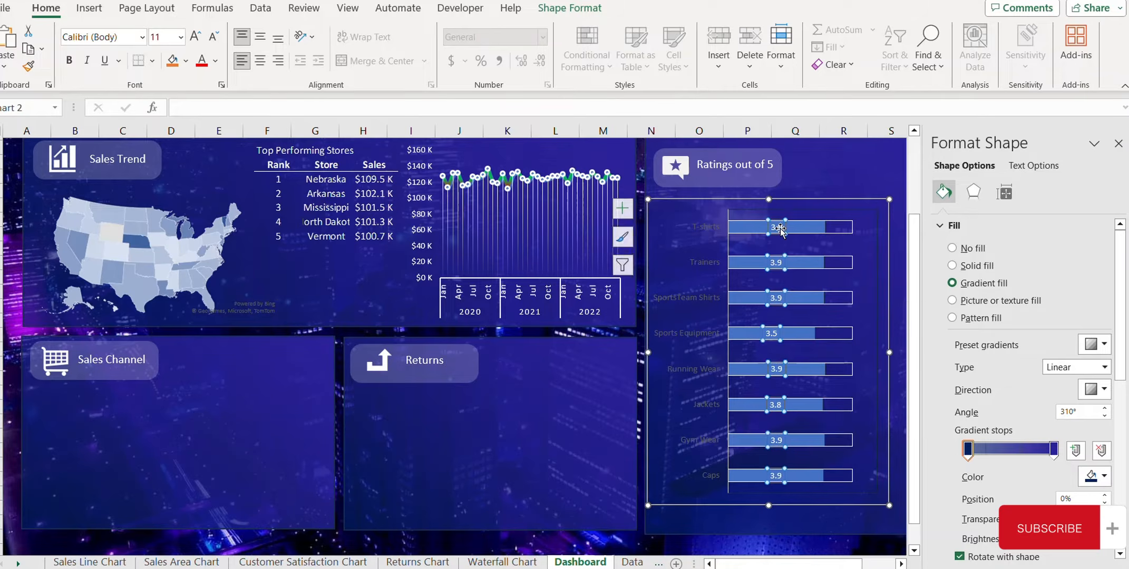
click(705, 272)
click(706, 271)
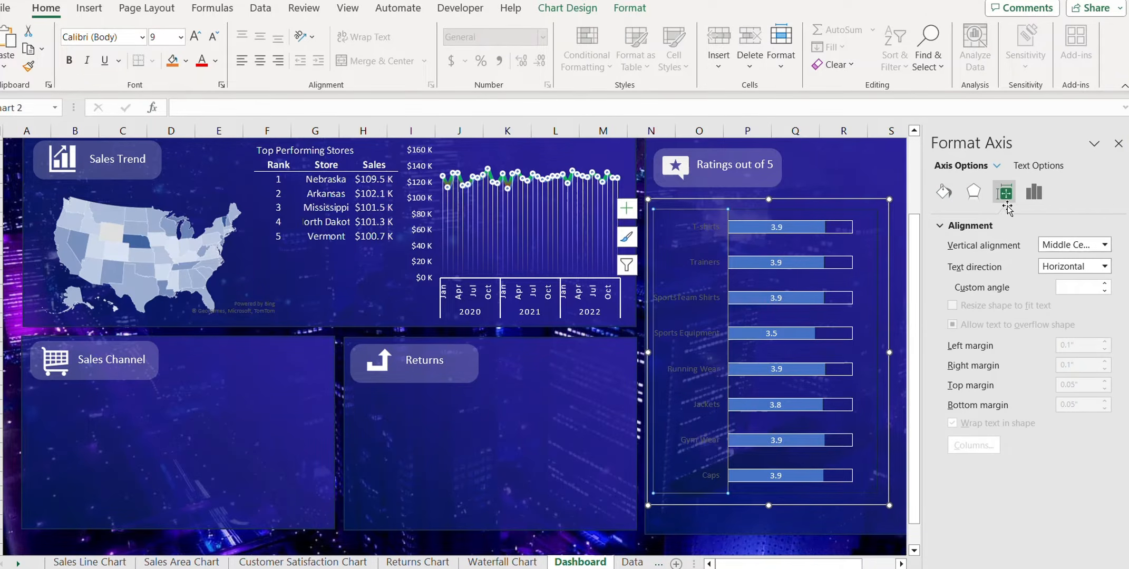
click(952, 199)
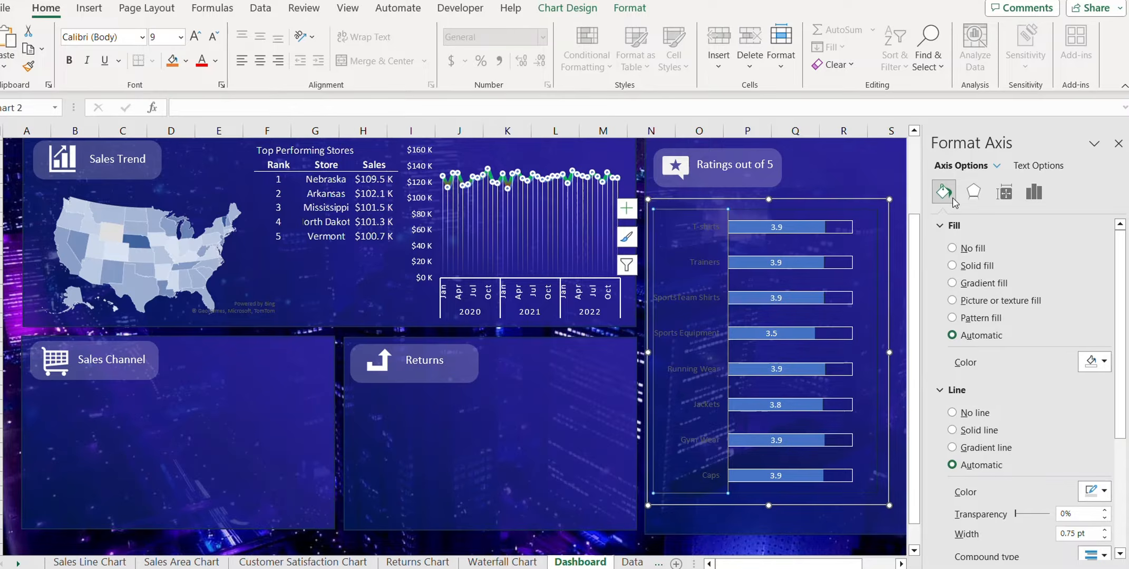
click(1030, 167)
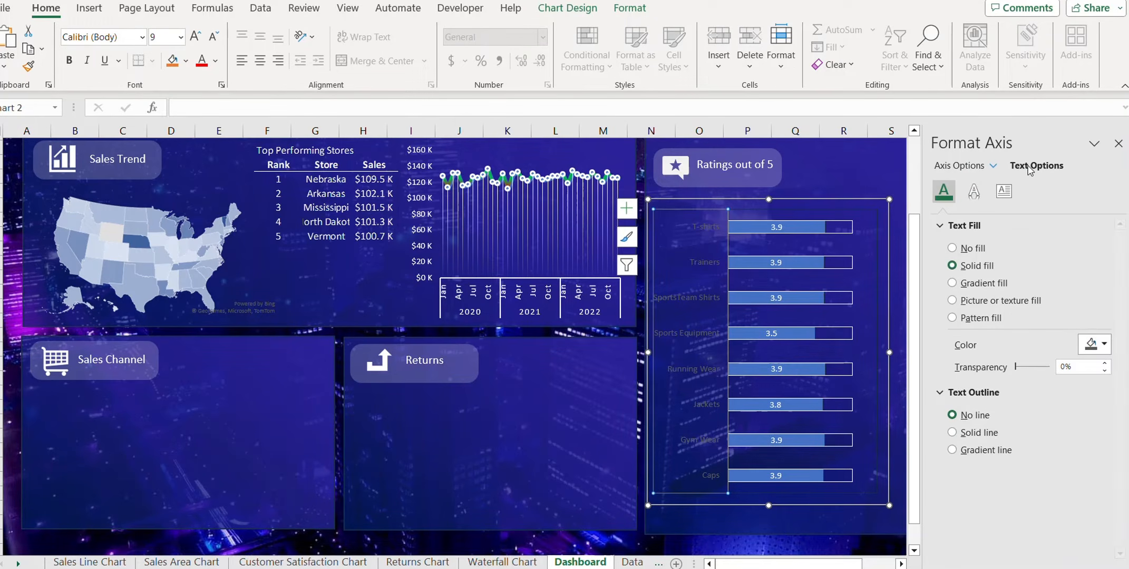
click(1091, 345)
click(1019, 384)
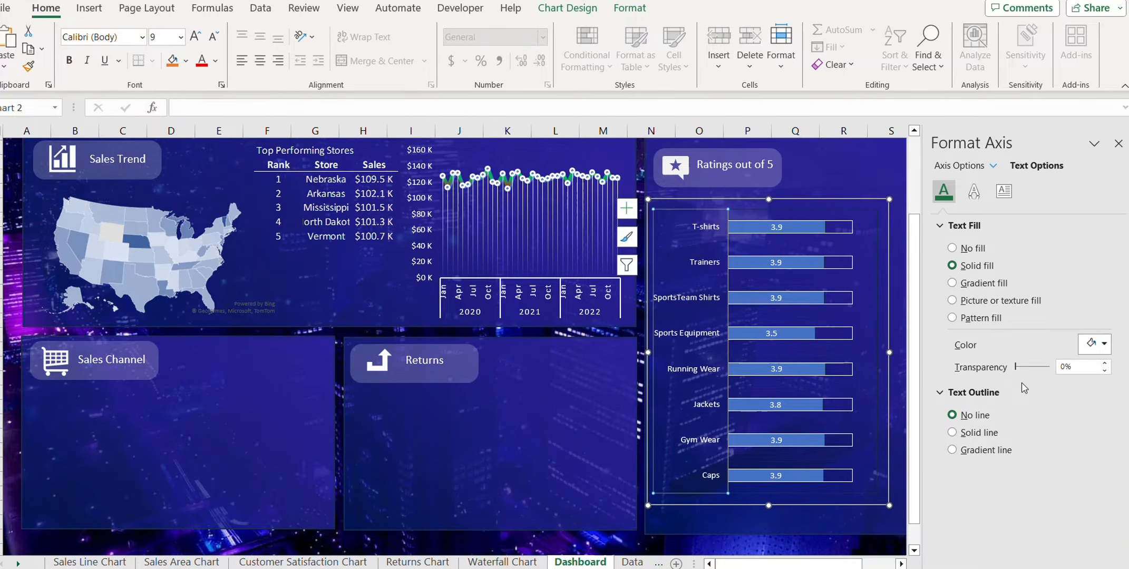
click(862, 214)
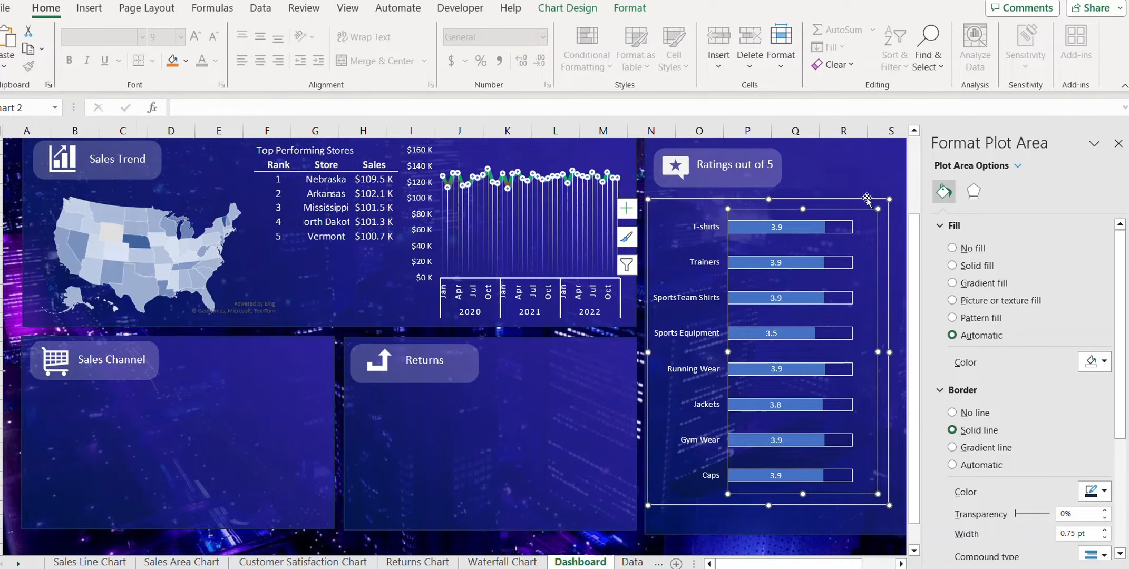
Remove the outline from the ratings chart's chart area.
click(867, 199)
click(578, 8)
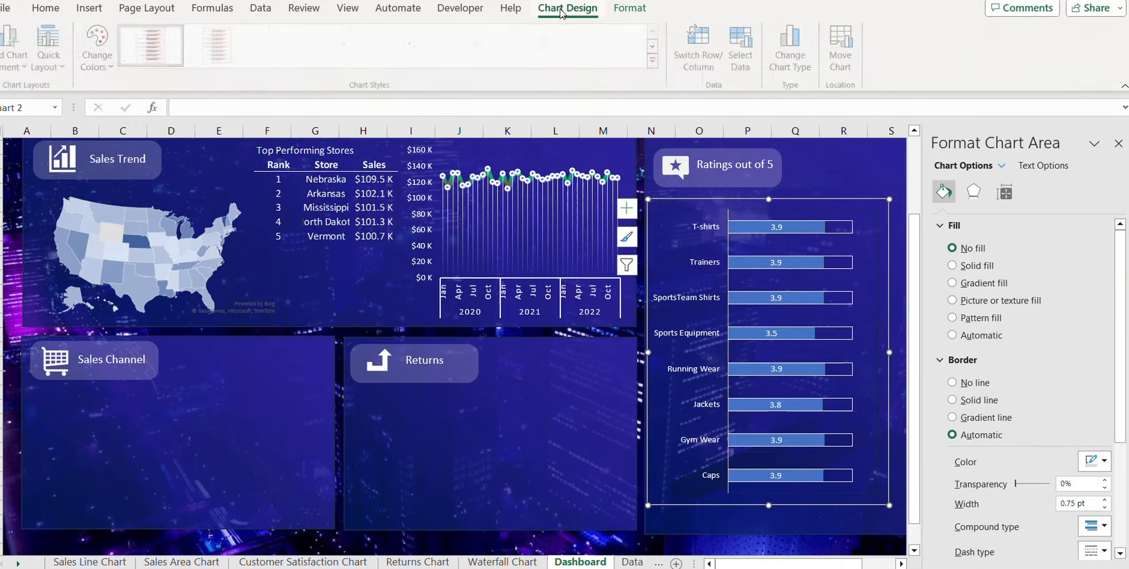
click(630, 8)
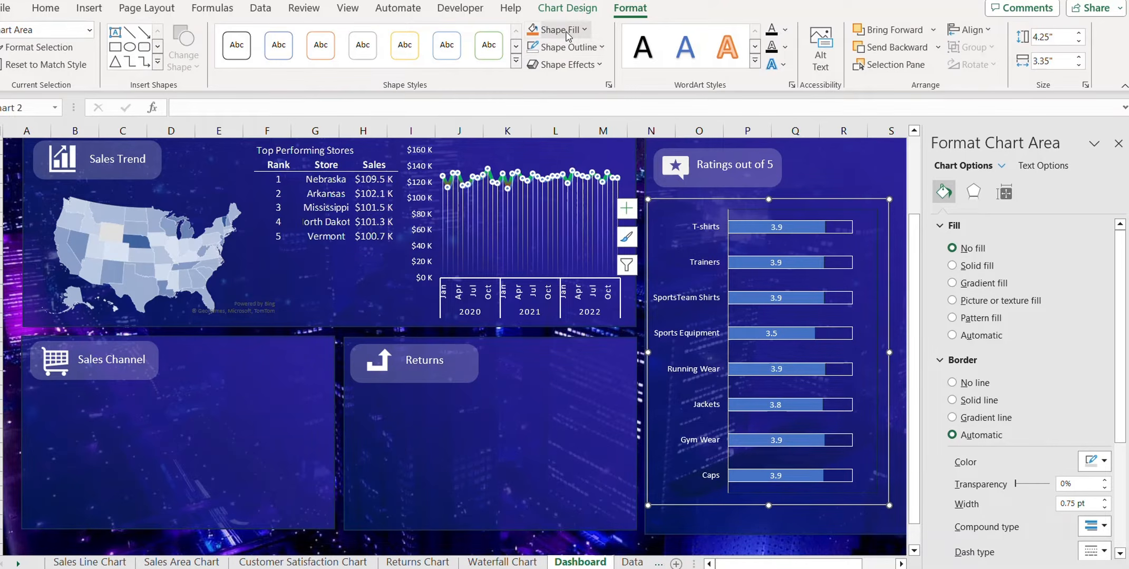
click(565, 53)
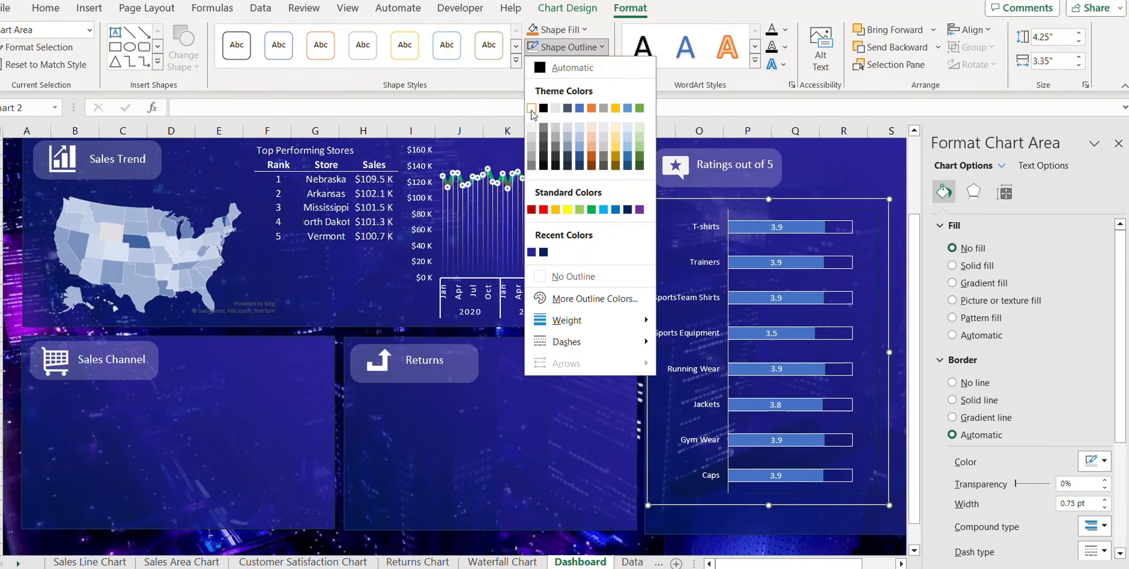
click(574, 275)
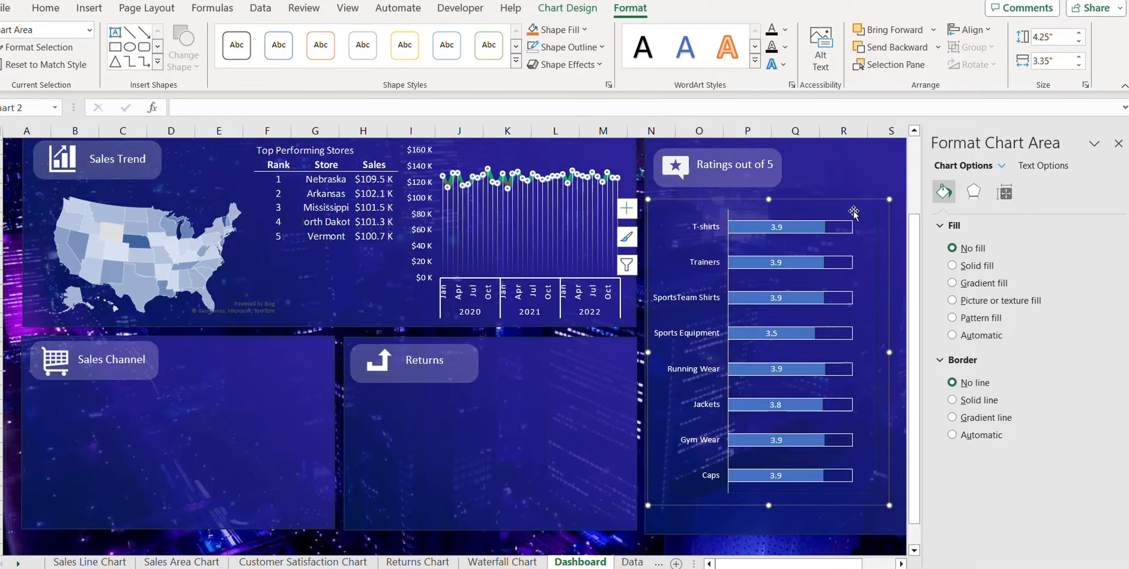
click(878, 242)
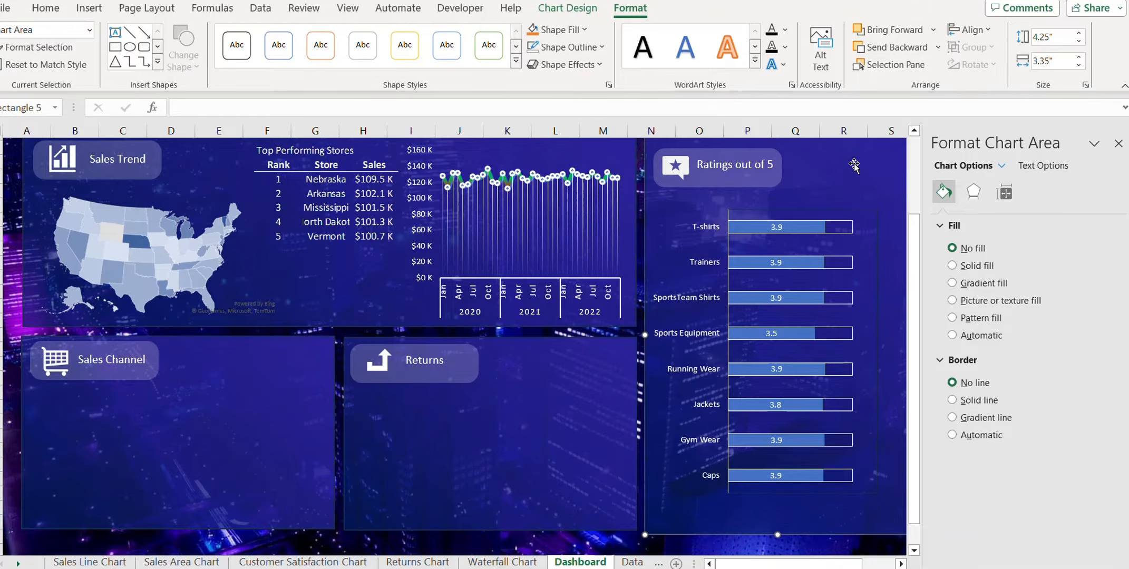
Remove the outline from the ratings chart's plot area.
click(878, 243)
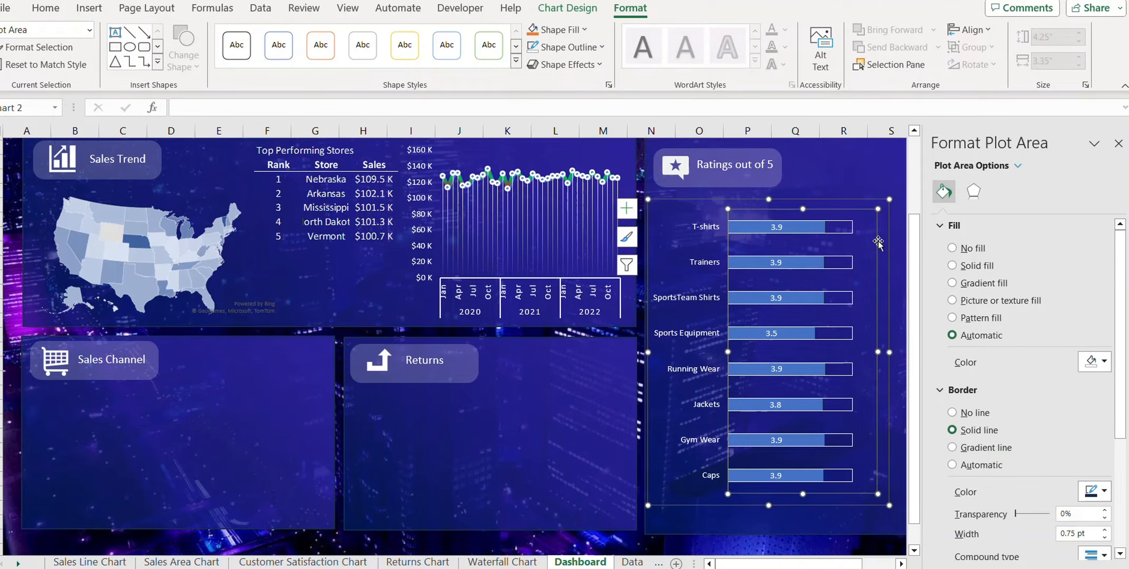
click(574, 47)
click(573, 276)
click(838, 178)
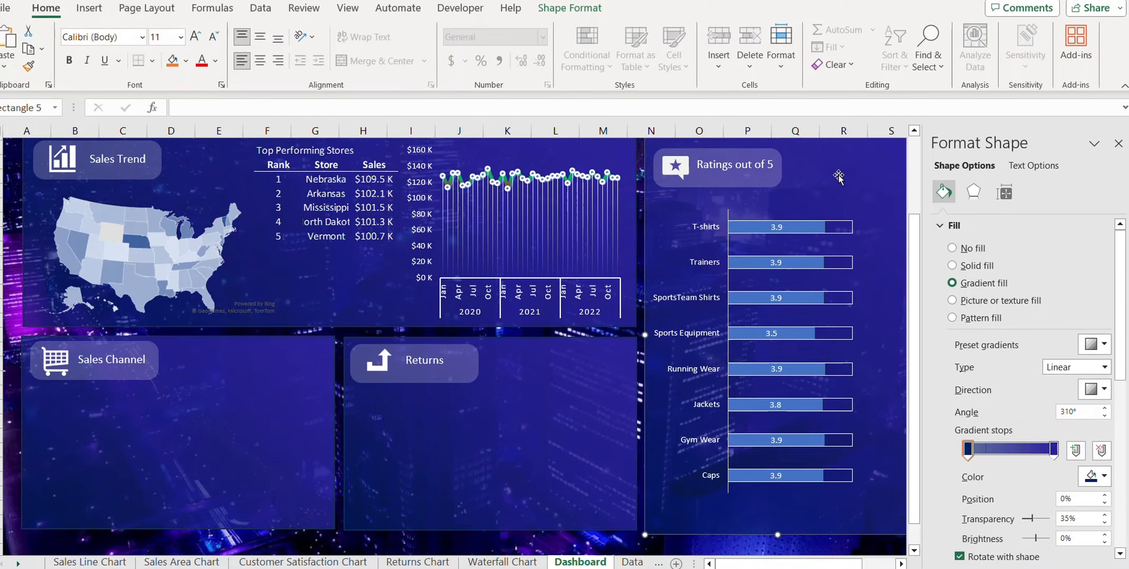
Apply a gradient fill to the average rating bars and set the first stop to red at about 21%.
click(784, 223)
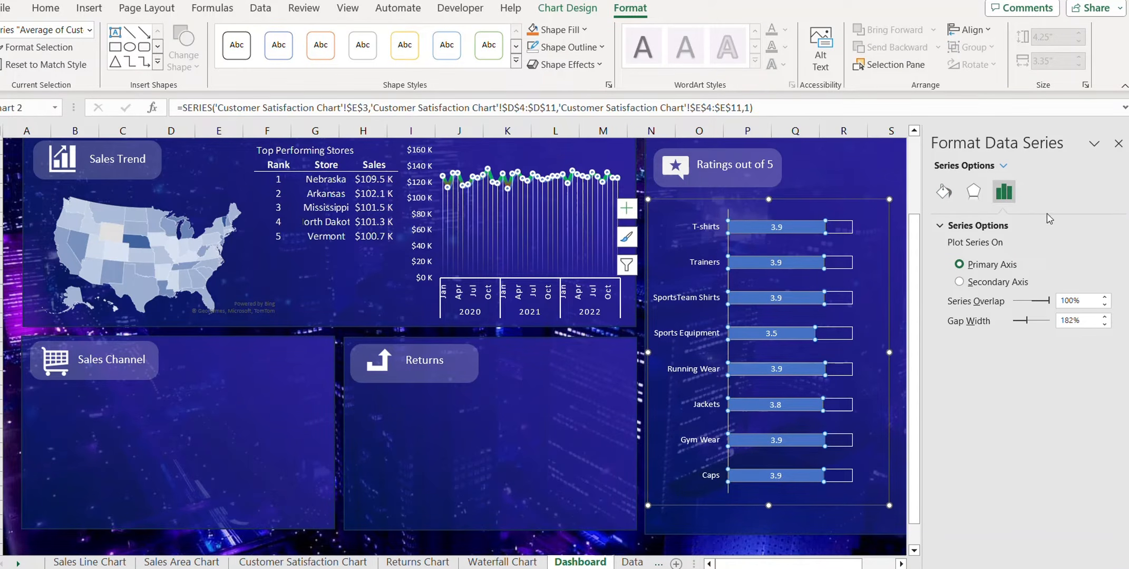
click(943, 191)
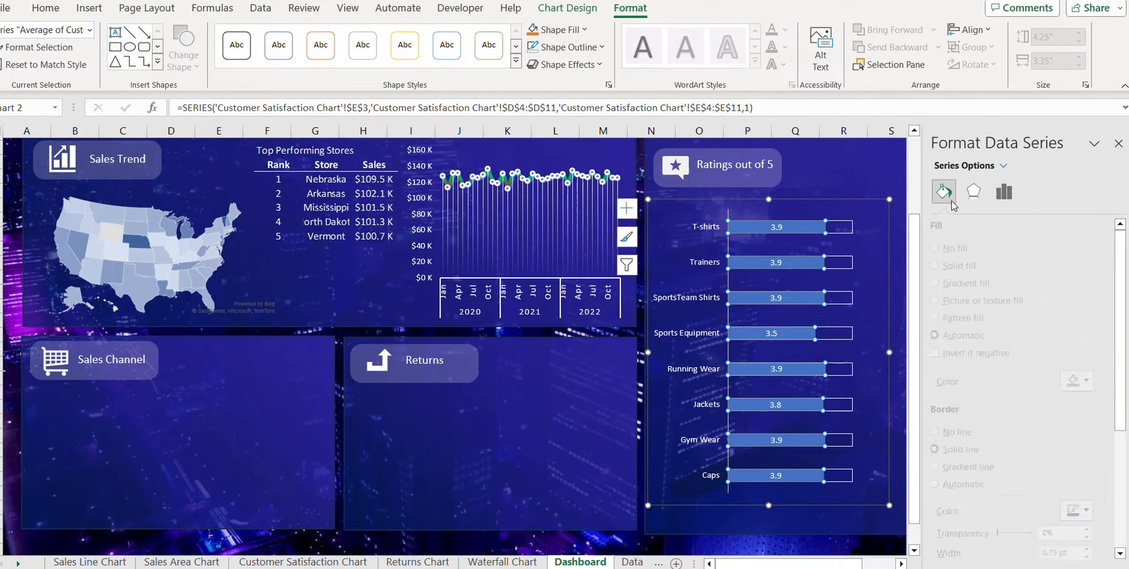
click(977, 288)
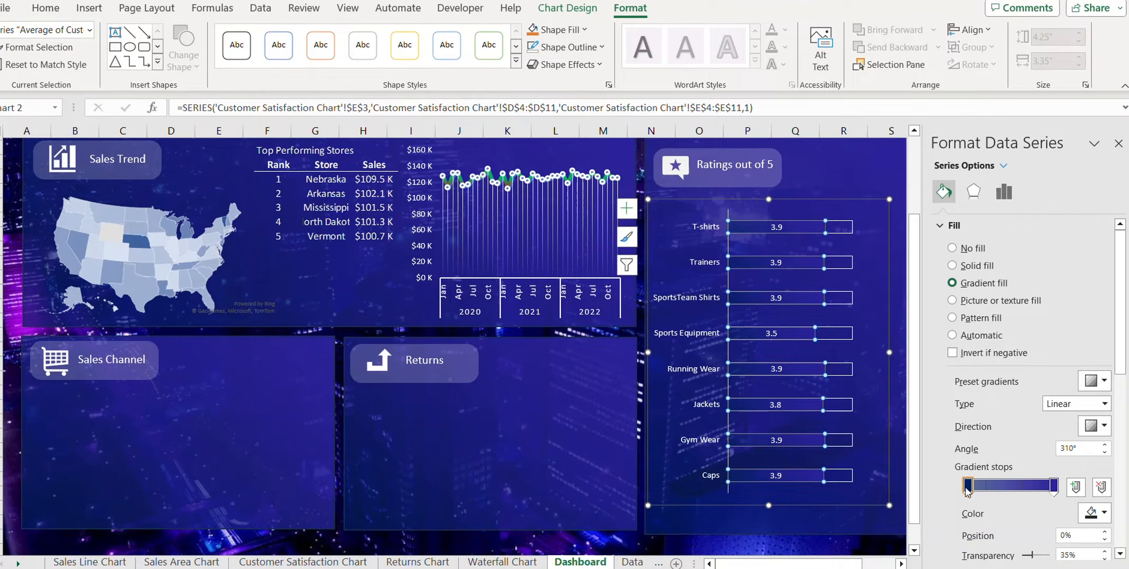
drag(970, 492, 986, 494)
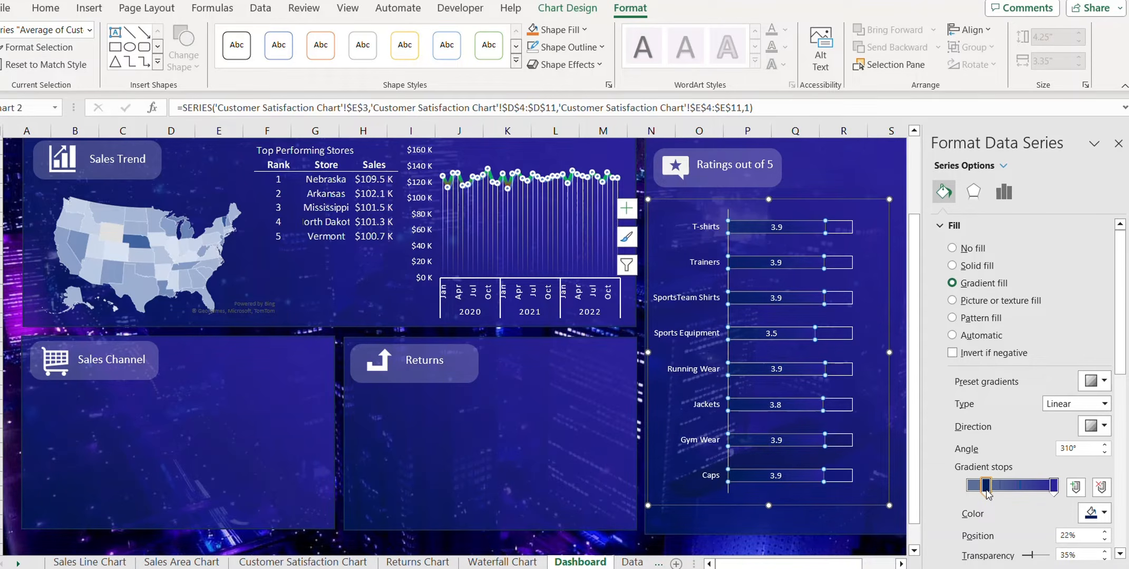
click(1103, 513)
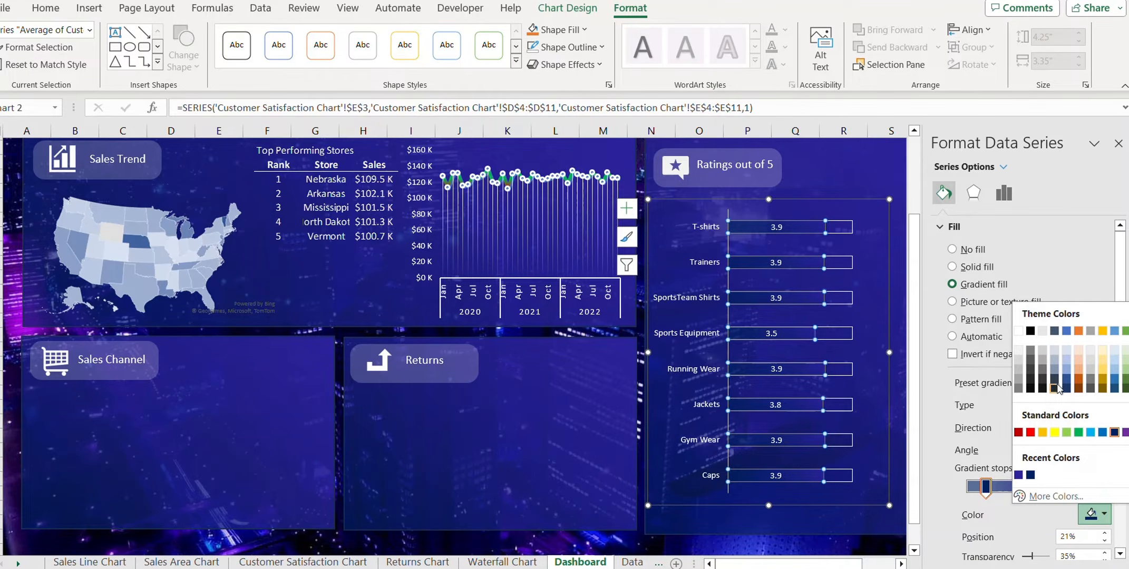
click(1030, 433)
Add a middle gradient stop to the rating bars at about 61% and color it light orange.
click(1007, 492)
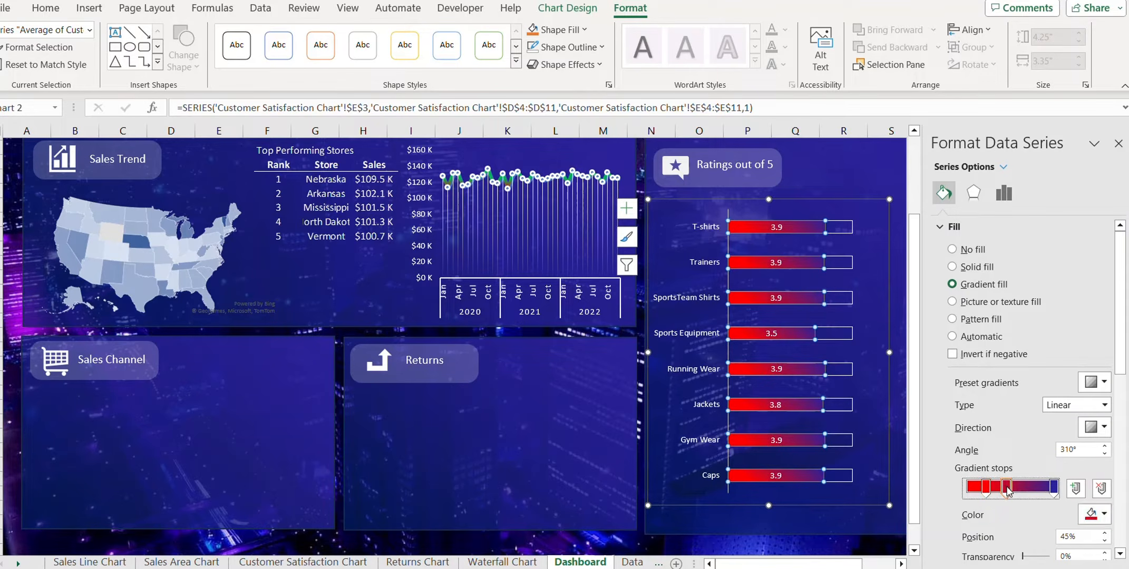
drag(1008, 492, 1023, 492)
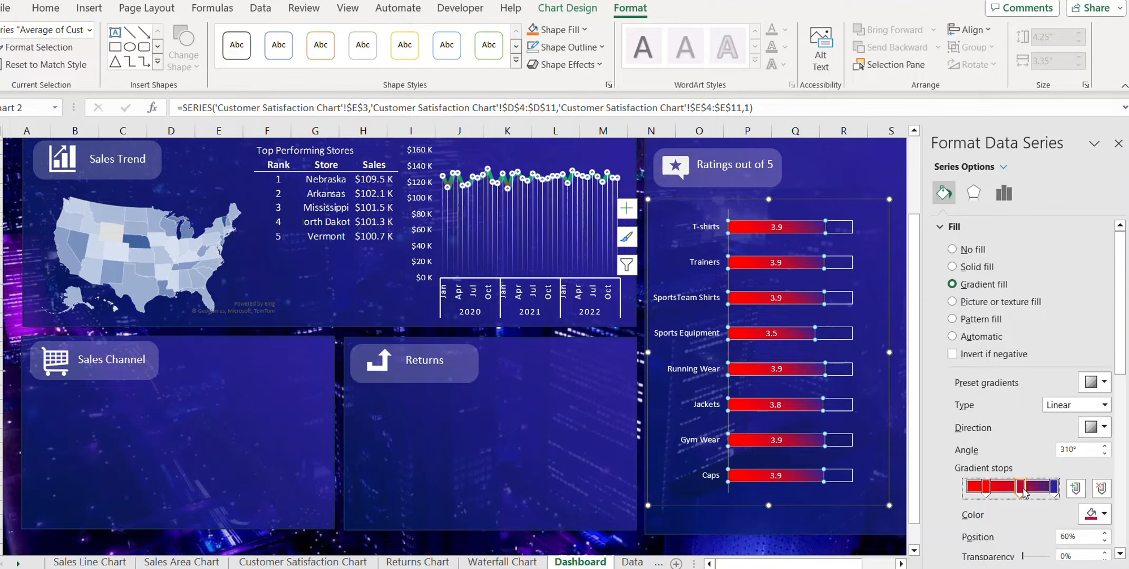
click(1096, 514)
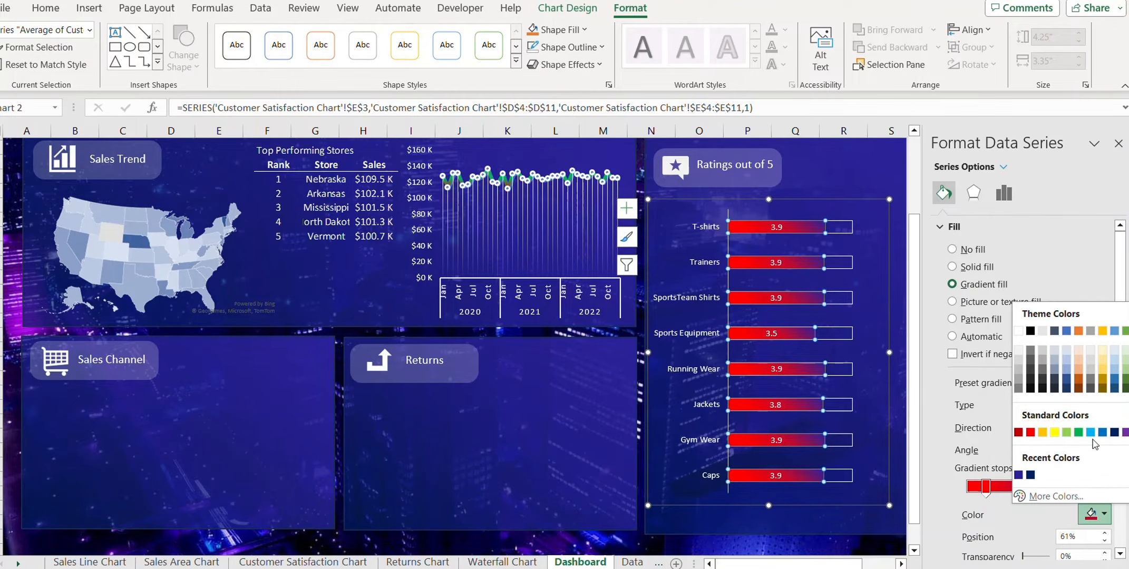
click(1080, 372)
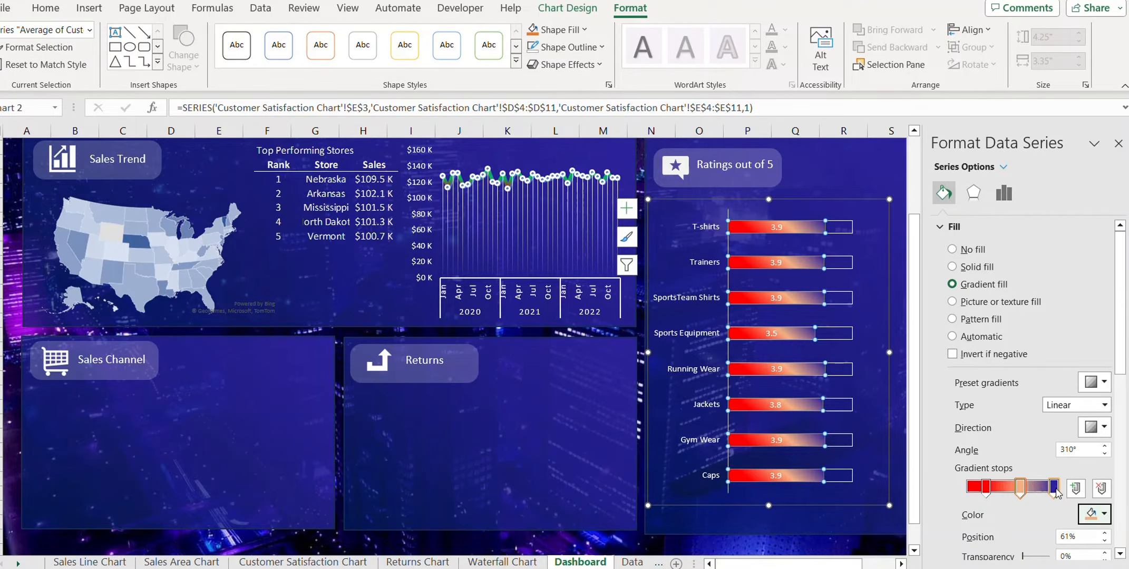
Color the rating bars' final gradient stop green and close the formatting pane.
click(1053, 487)
click(1090, 514)
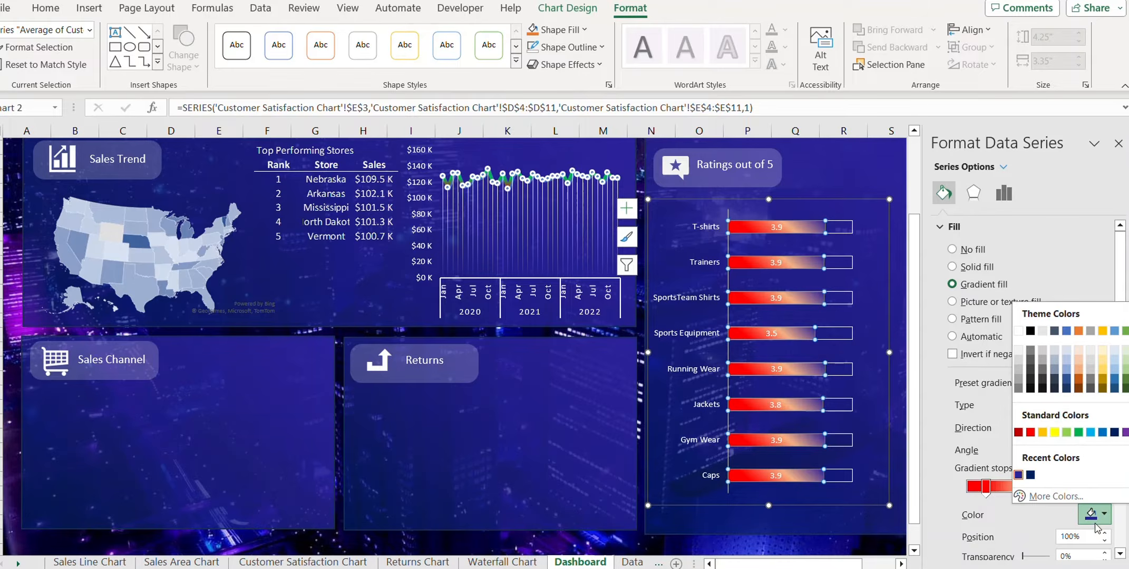
click(1079, 435)
click(863, 164)
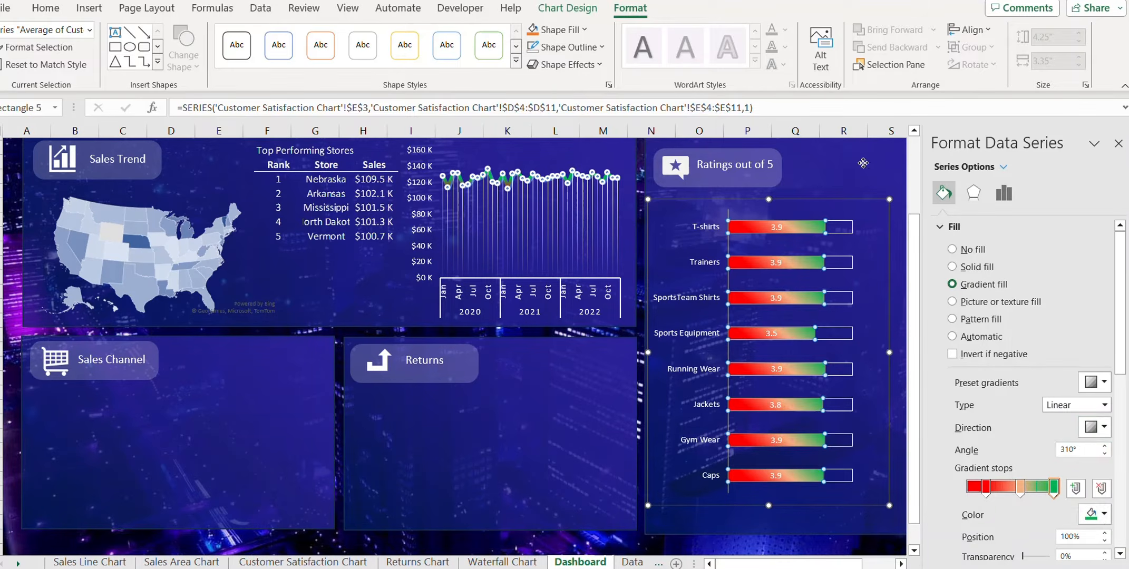
click(779, 227)
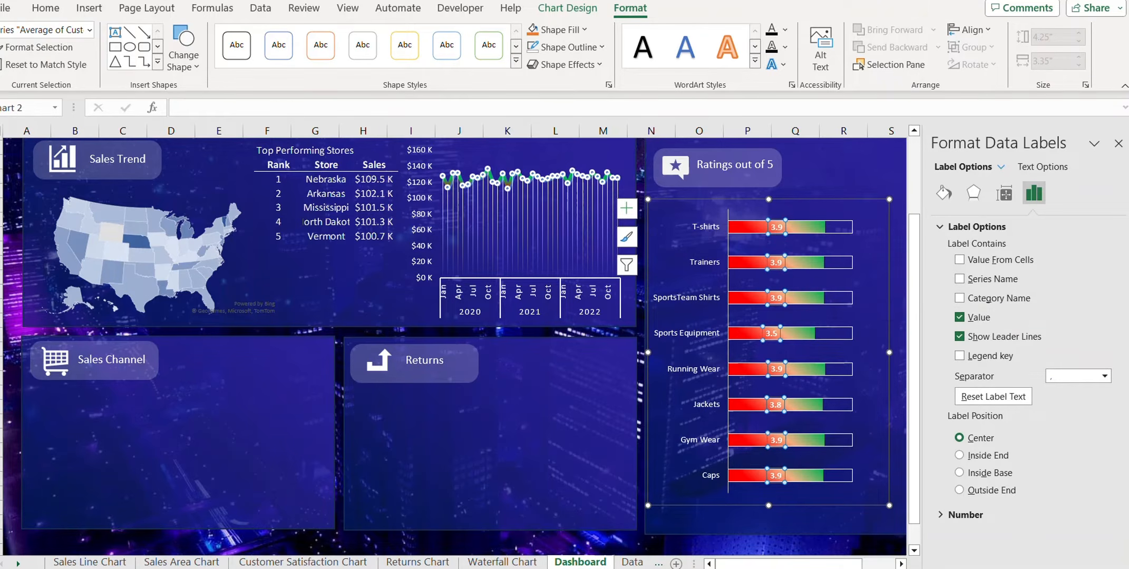
click(1119, 143)
click(832, 165)
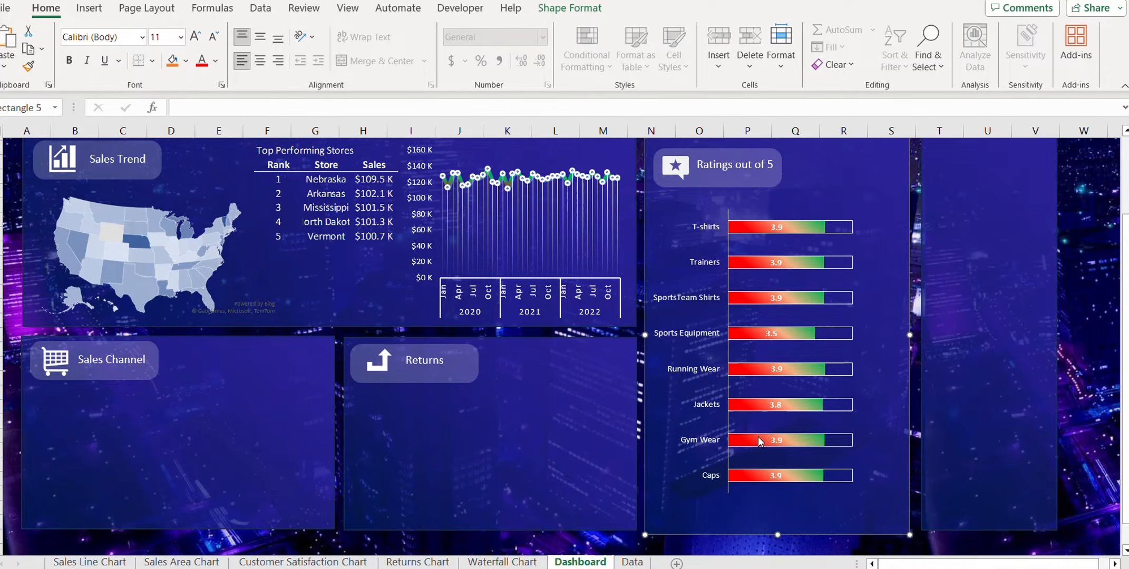
Copy the Concession donut chart from the Returns Chart sheet into the Dashboard and place it below the Returns label.
scroll(316, 267, down, 1)
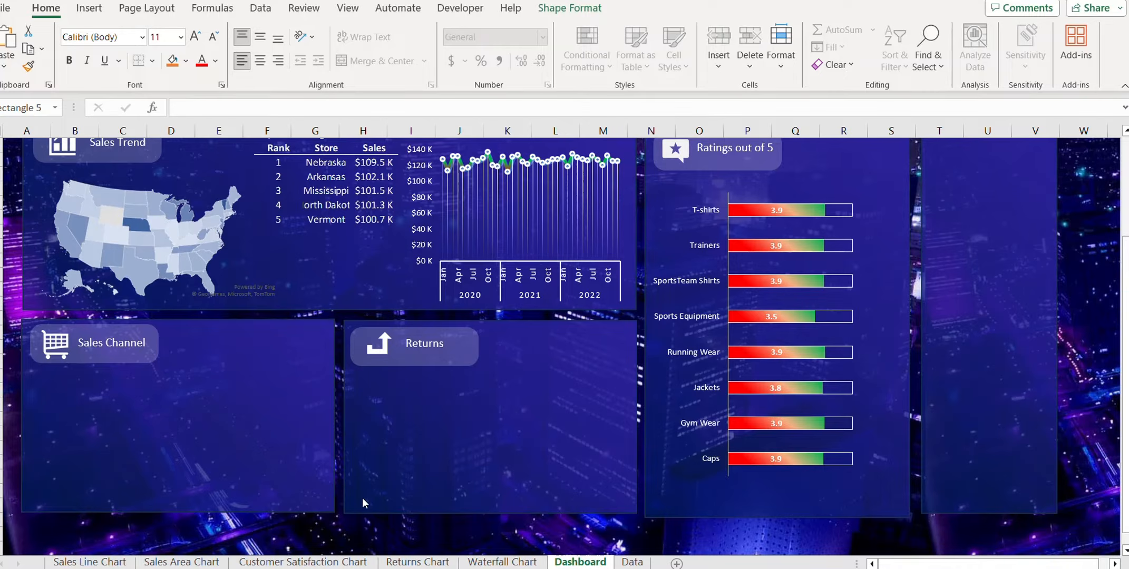
click(417, 562)
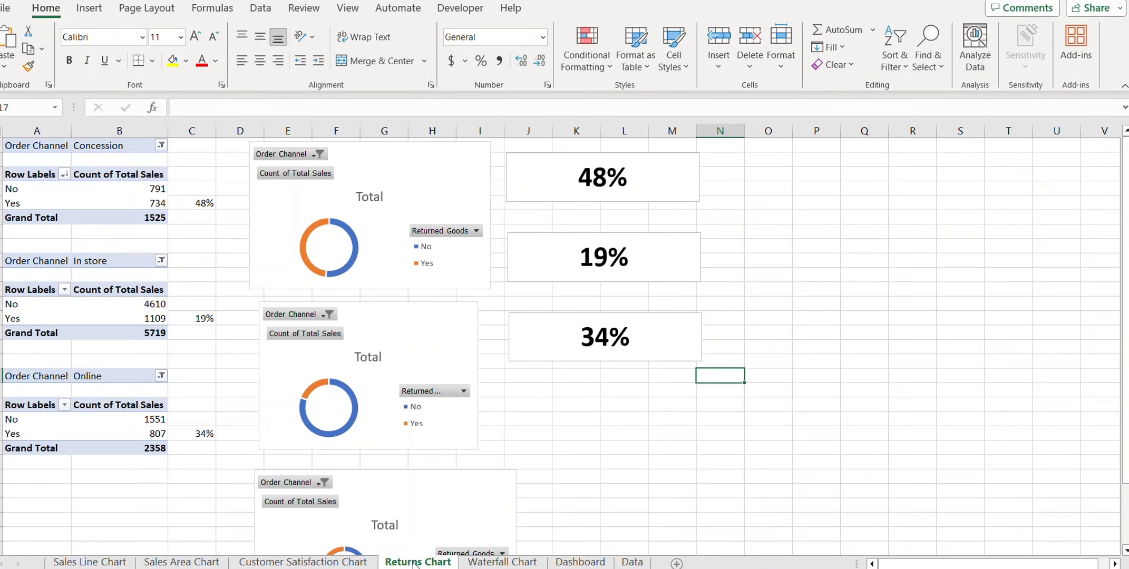
click(447, 158)
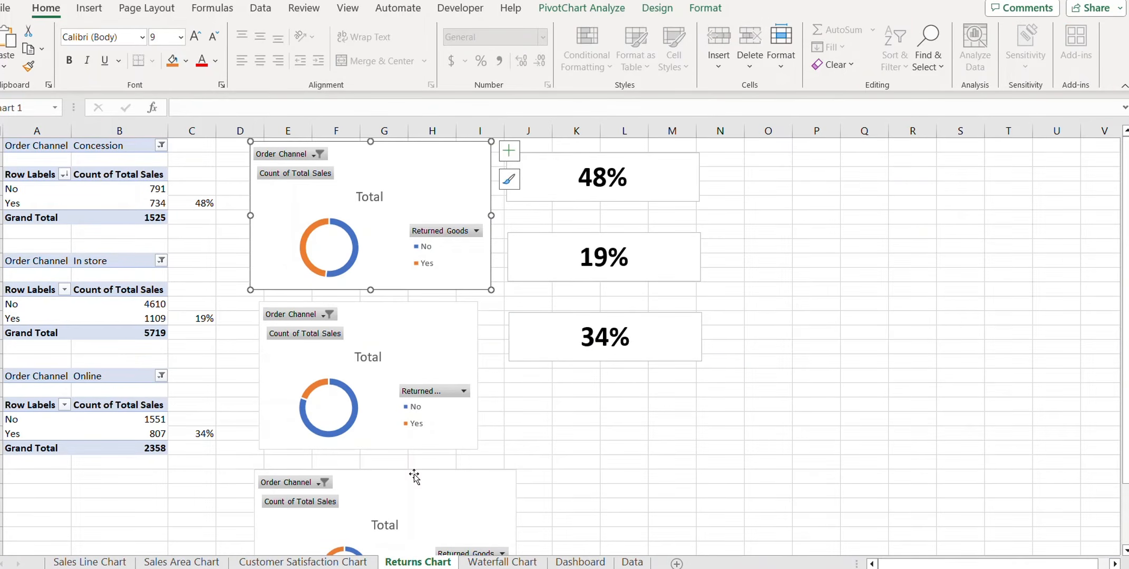
click(582, 562)
key(ctrl+v)
drag(466, 310, 470, 351)
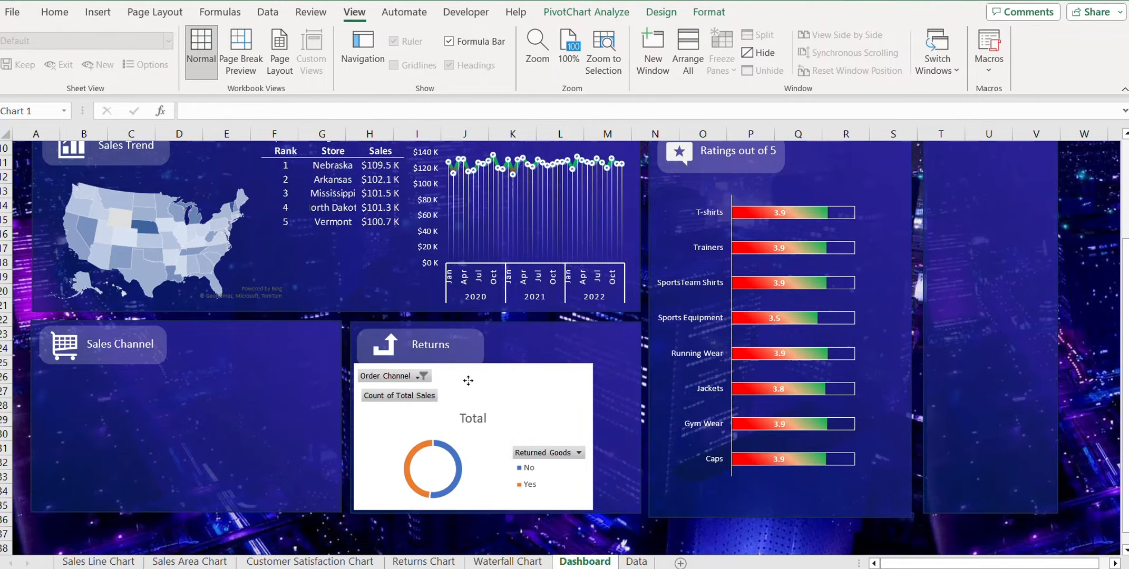
Delete the title and the legend from the pasted Returns donut chart.
click(481, 421)
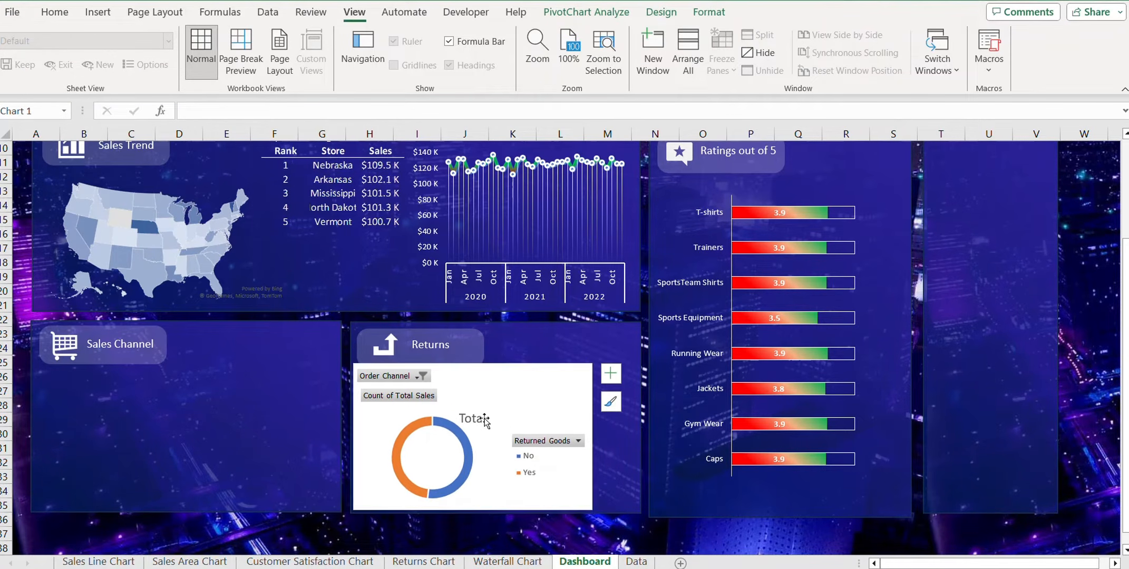
key(Delete)
click(551, 440)
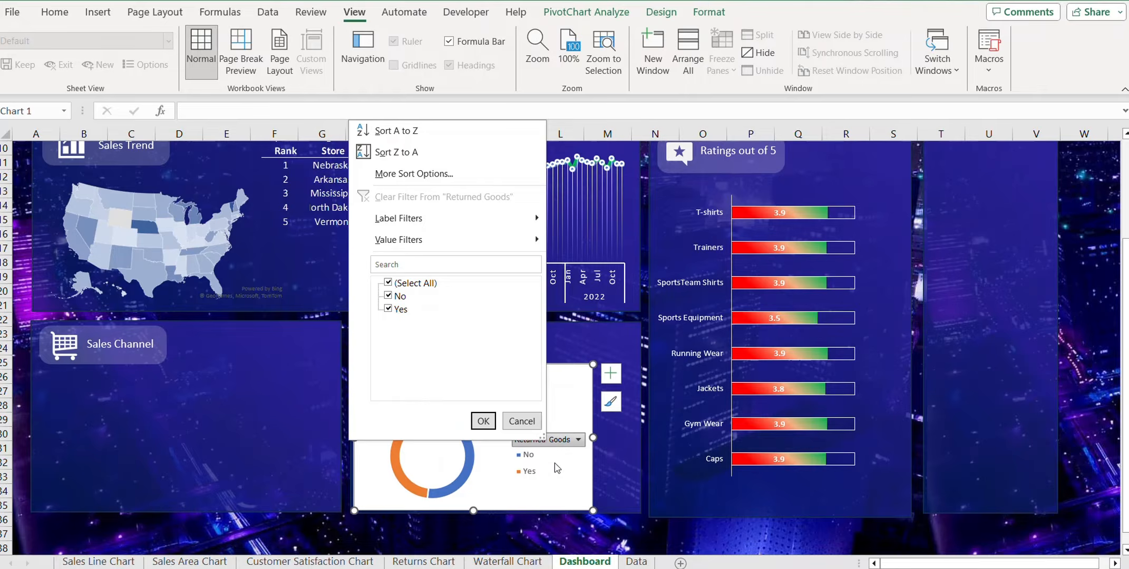
click(526, 425)
click(528, 458)
key(Delete)
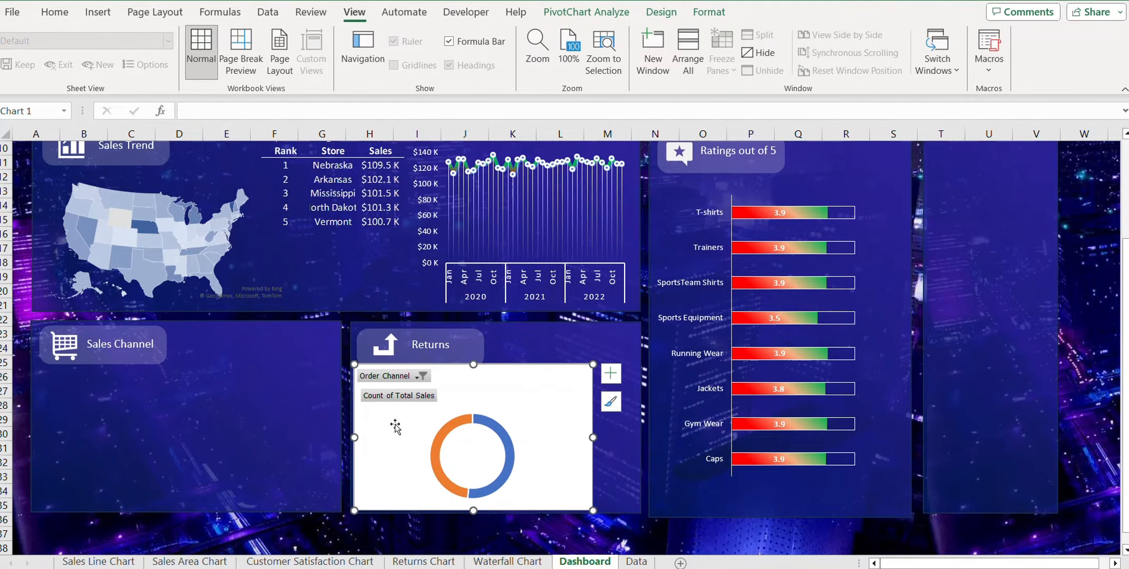
Hide all field buttons on the Returns donut chart.
click(586, 11)
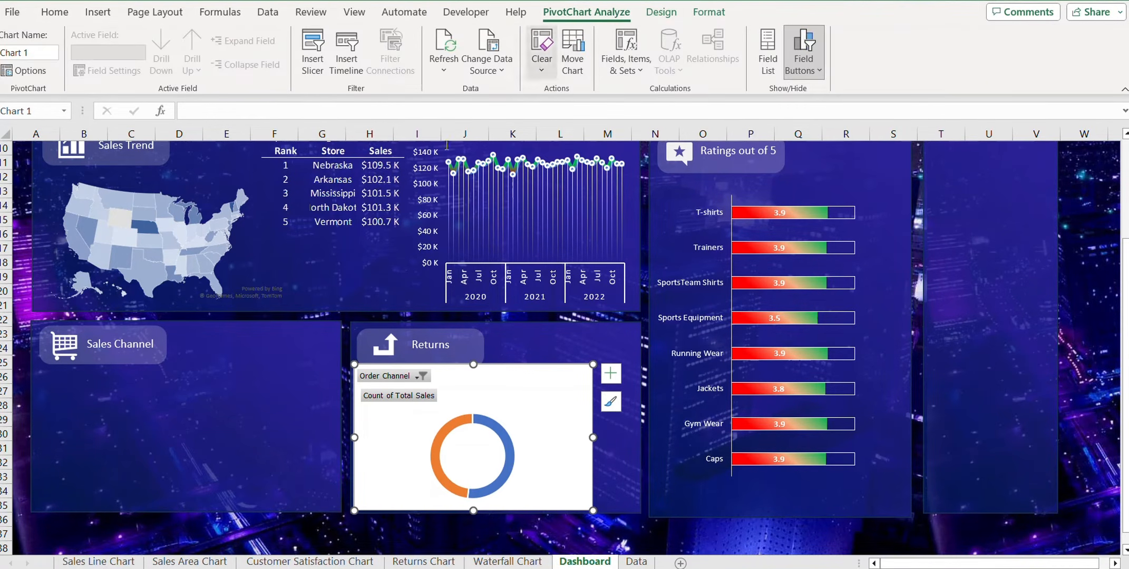
click(807, 68)
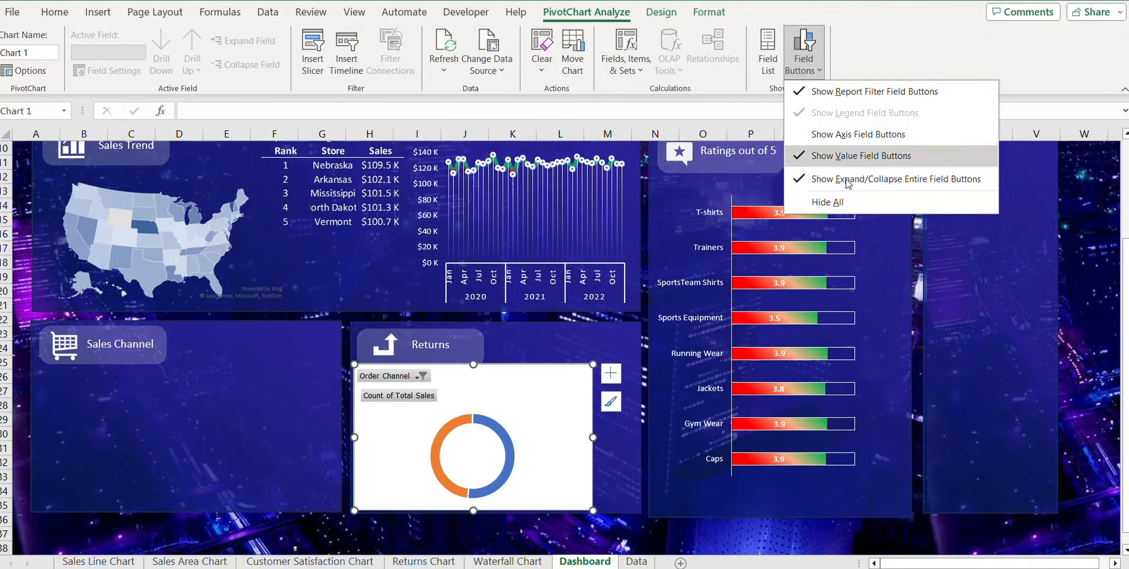
click(838, 201)
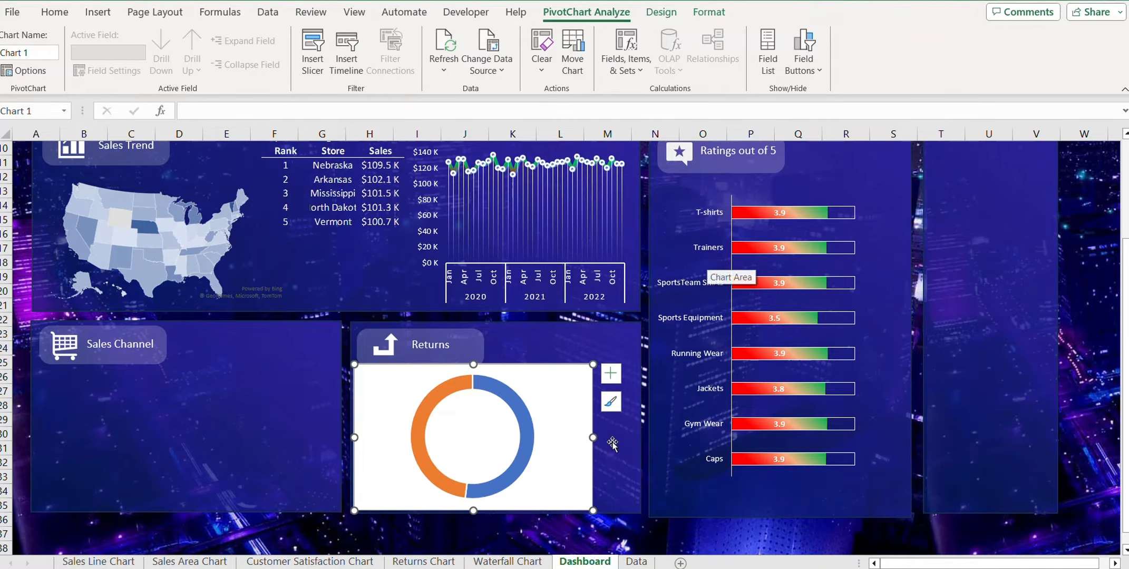
Shrink the Returns donut chart to about 1.28" high by 1.85" wide and set its chart area to no fill.
drag(593, 510, 470, 466)
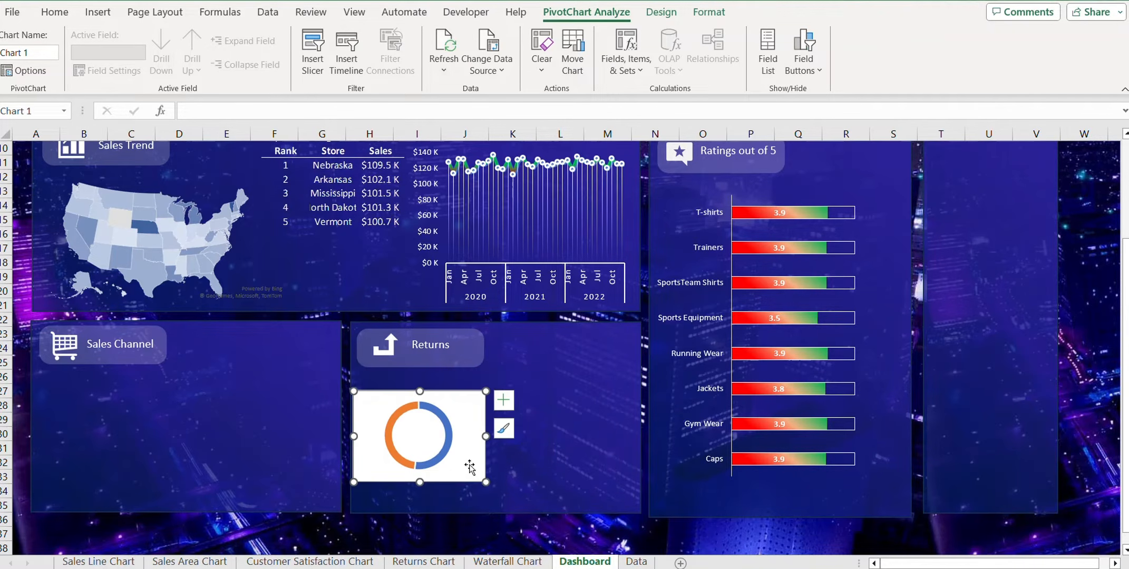
right_click(471, 466)
click(707, 14)
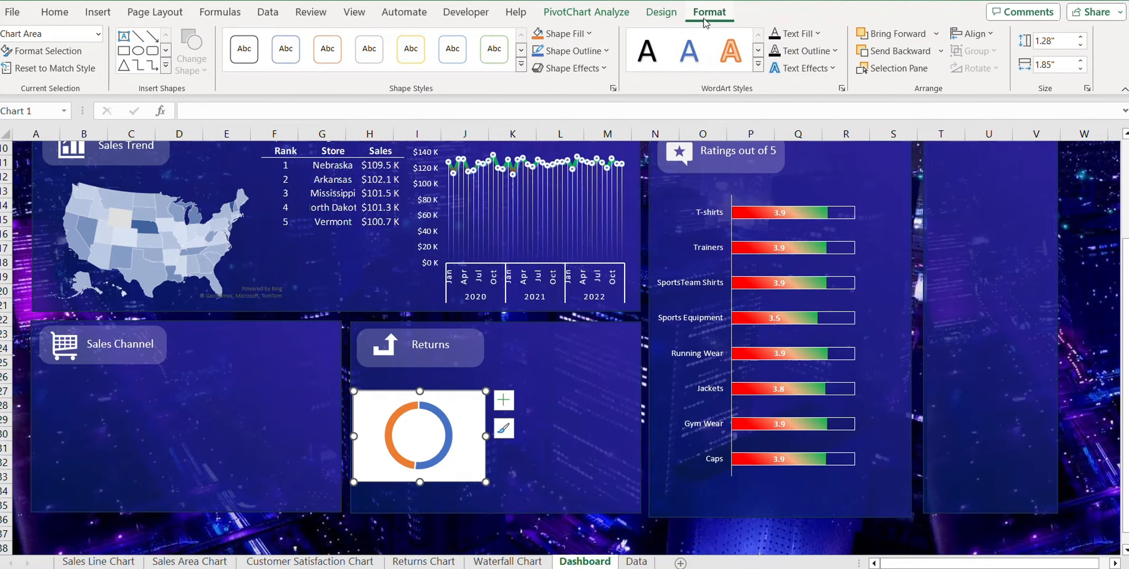
click(587, 38)
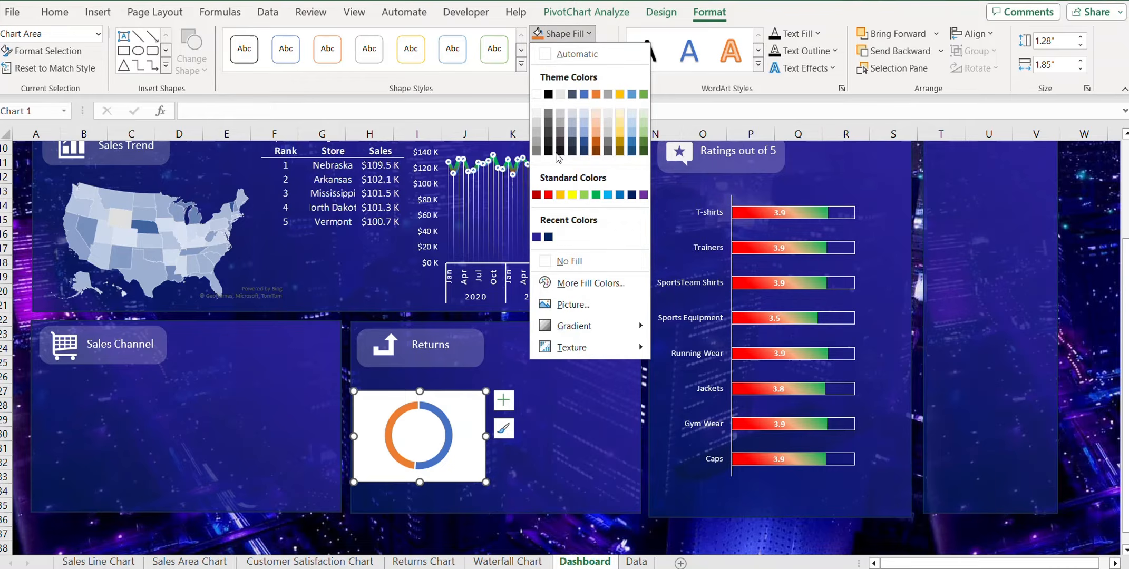
click(575, 264)
click(538, 489)
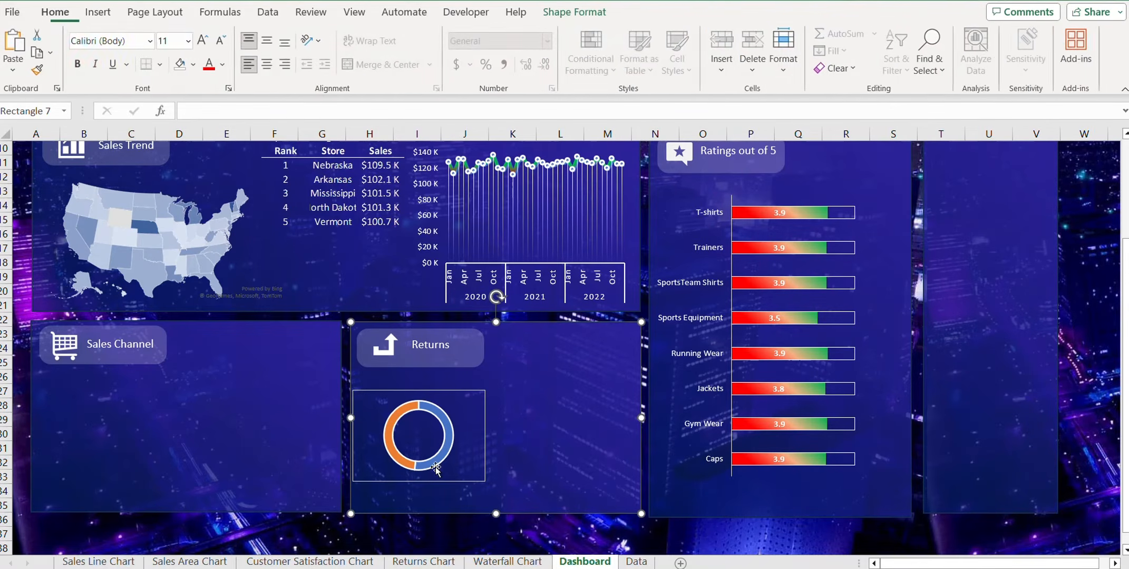
click(475, 474)
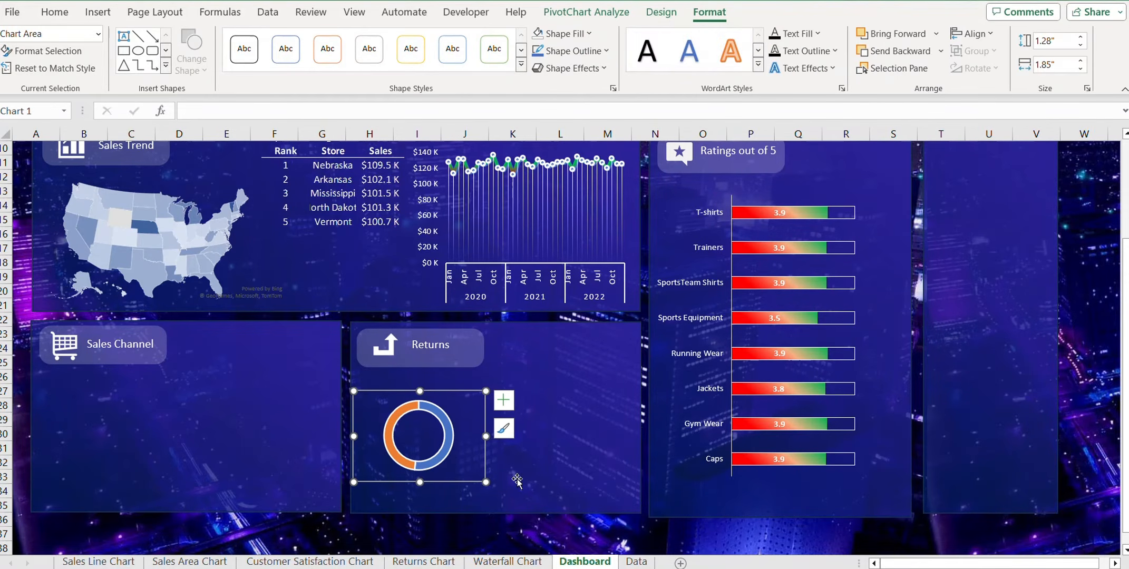
Copy the In store donut chart from the Returns Chart sheet into the Dashboard's Returns panel, beside the first donut.
click(424, 562)
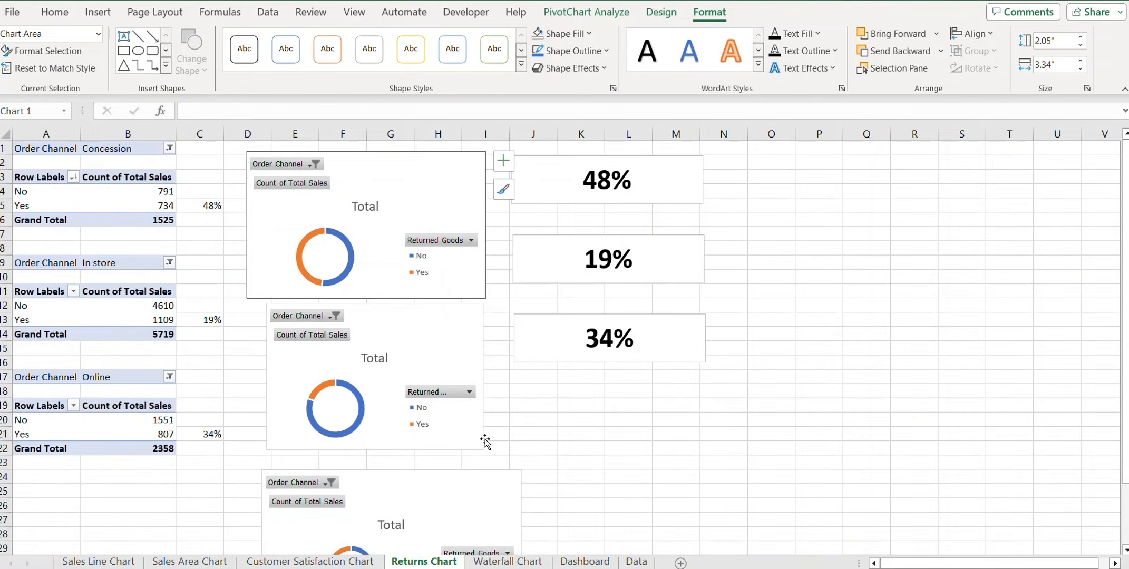
click(422, 328)
click(585, 561)
key(ctrl+v)
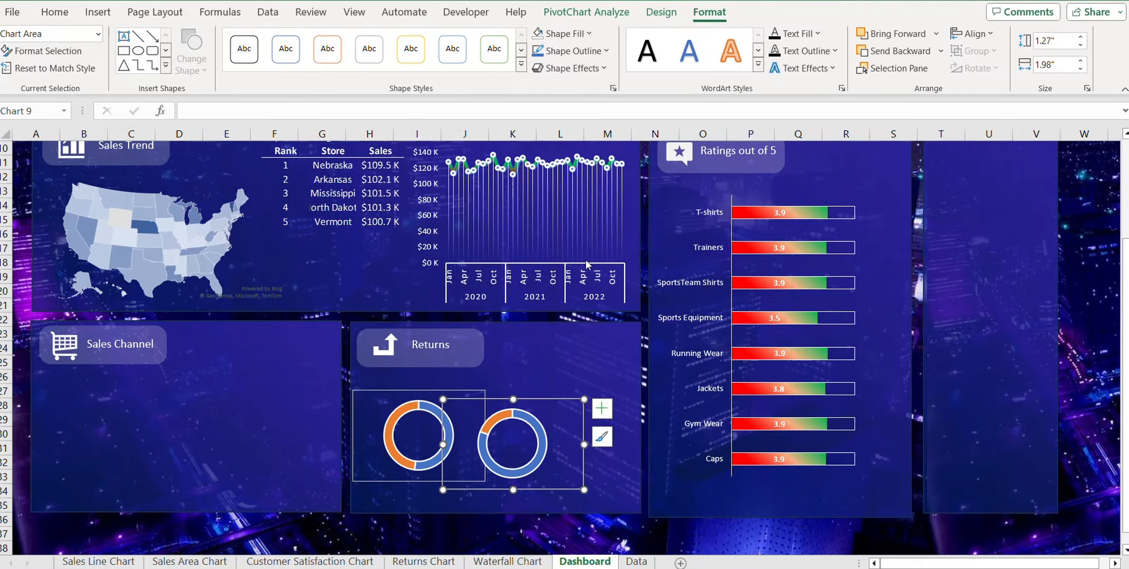
Shift the Ratings out of 5 label and icon into the narrowed ratings panel and widen the Sales Trend panel up to it.
click(653, 173)
drag(699, 185, 744, 187)
click(744, 187)
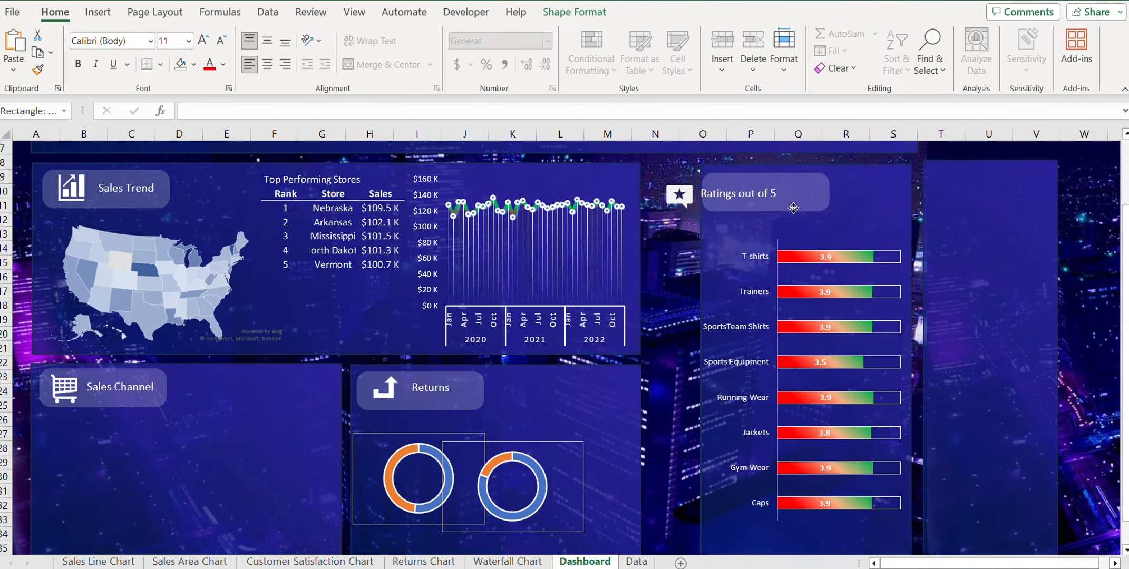
click(816, 174)
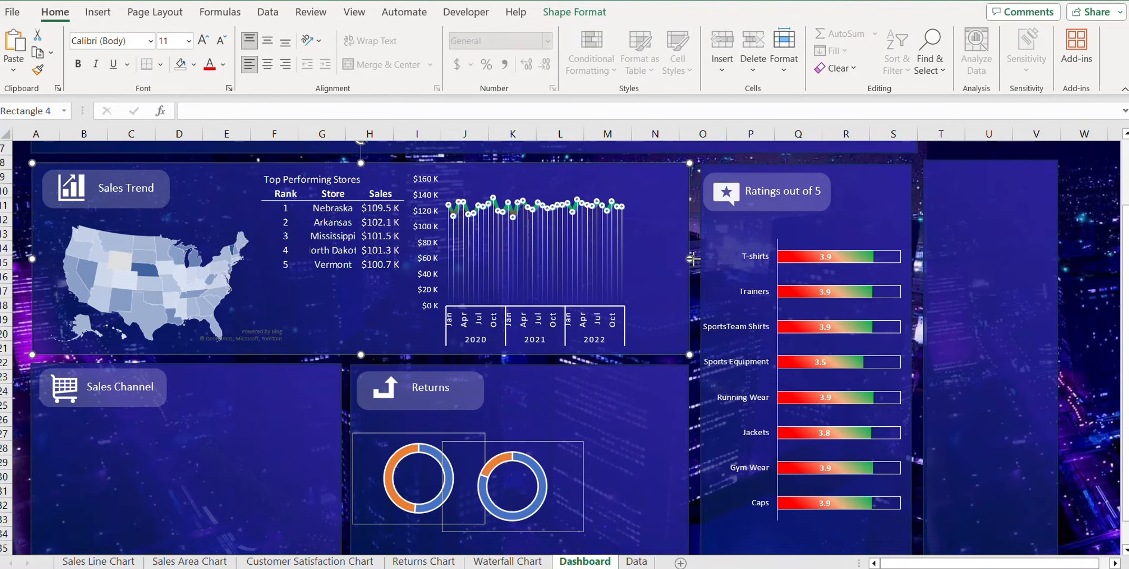
Strip the legend, title and field buttons from the Online donut chart and place it third in the Returns panel.
scroll(1089, 373, down, 2)
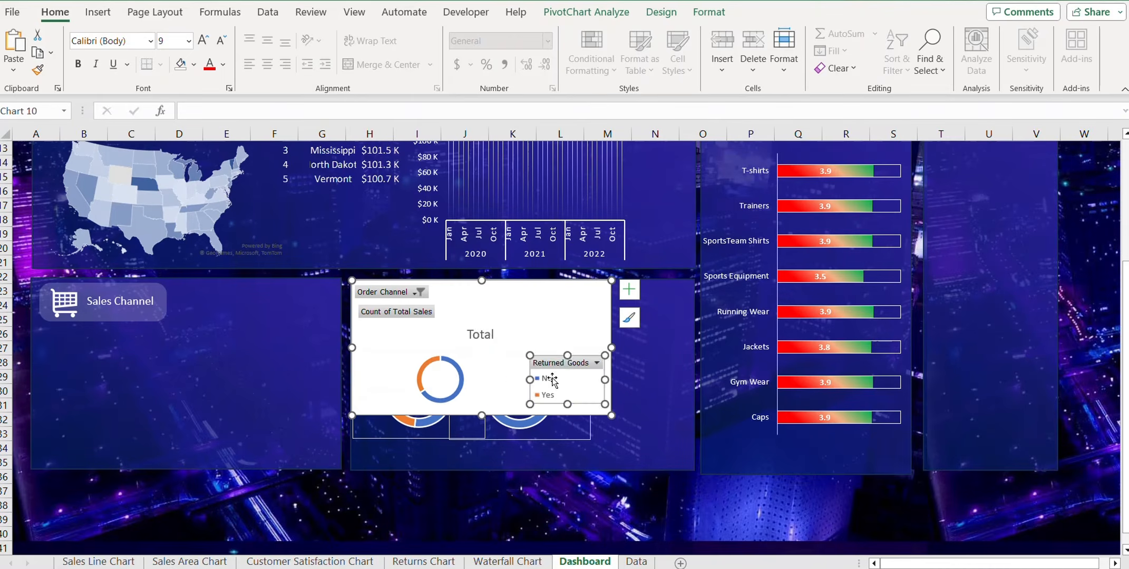
click(586, 12)
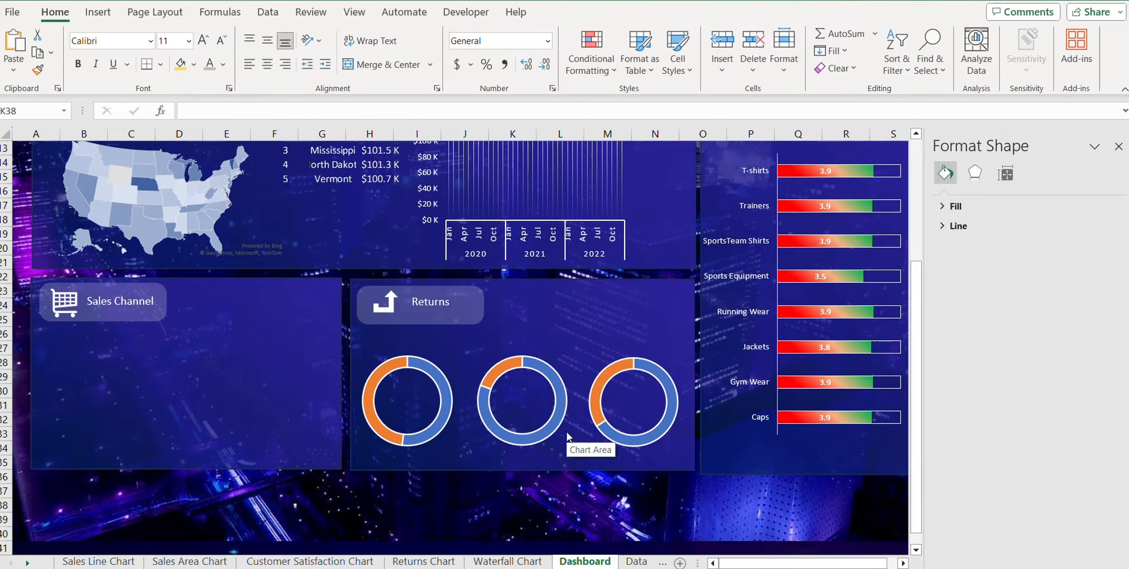
Set the doughnut hole size of the first Returns donut to 84%.
click(380, 393)
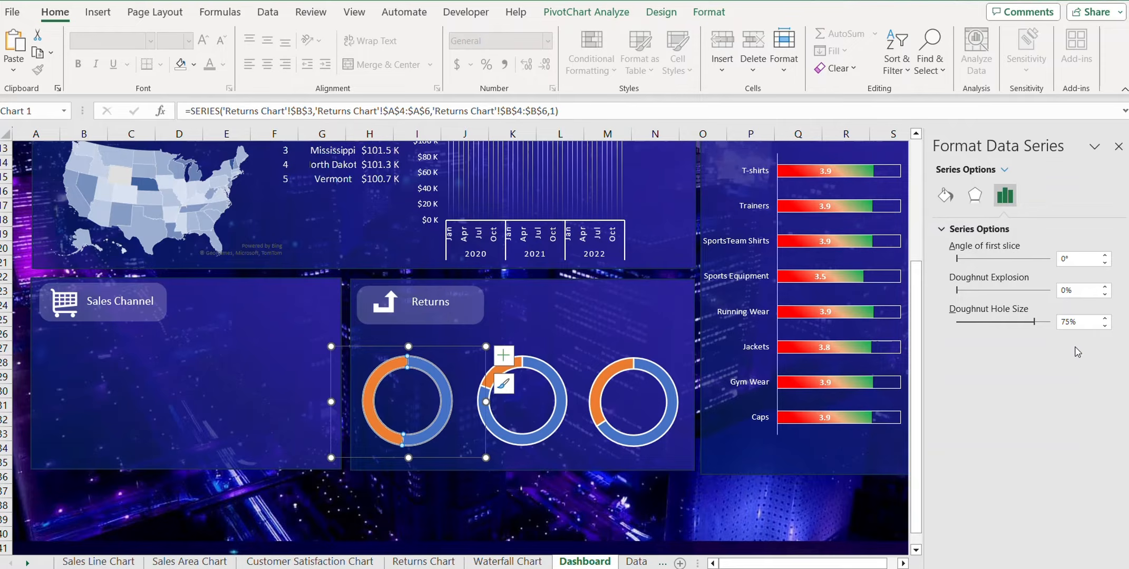
click(1105, 318)
click(1106, 318)
click(1105, 318)
click(1105, 318)
click(1105, 318)
click(1105, 318)
click(1105, 318)
click(1105, 318)
click(1105, 318)
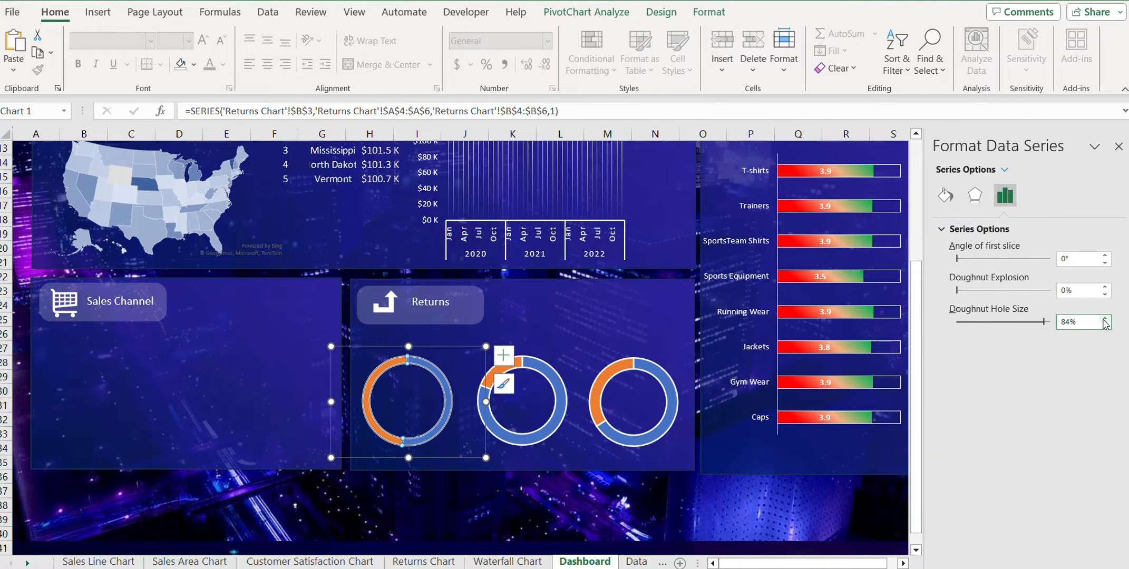
Increase the doughnut hole size of the second and third Returns donuts to match the first one.
click(527, 370)
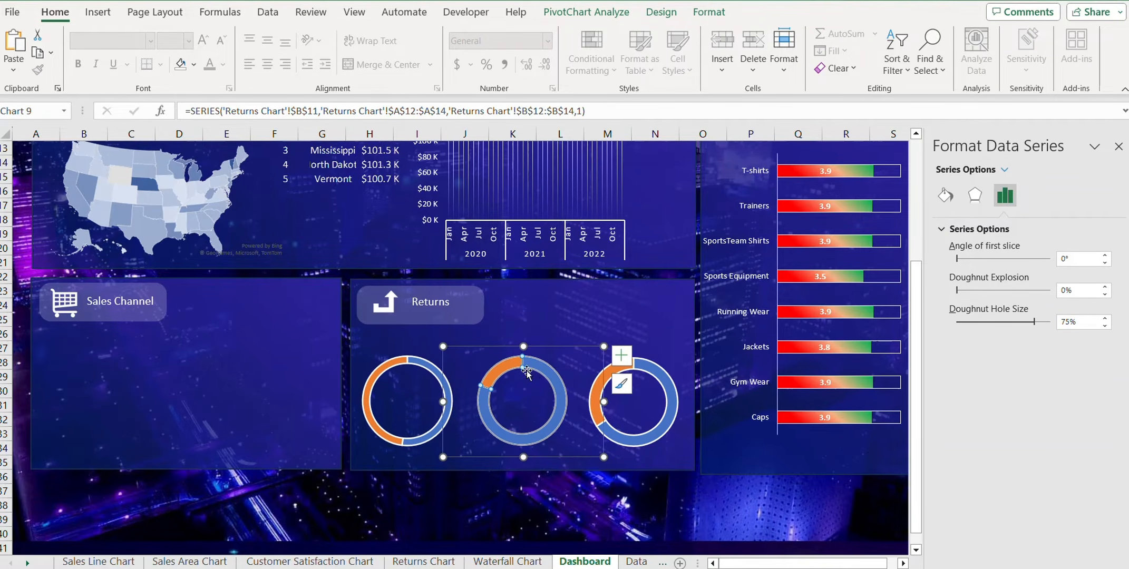
click(1089, 325)
text(84%)
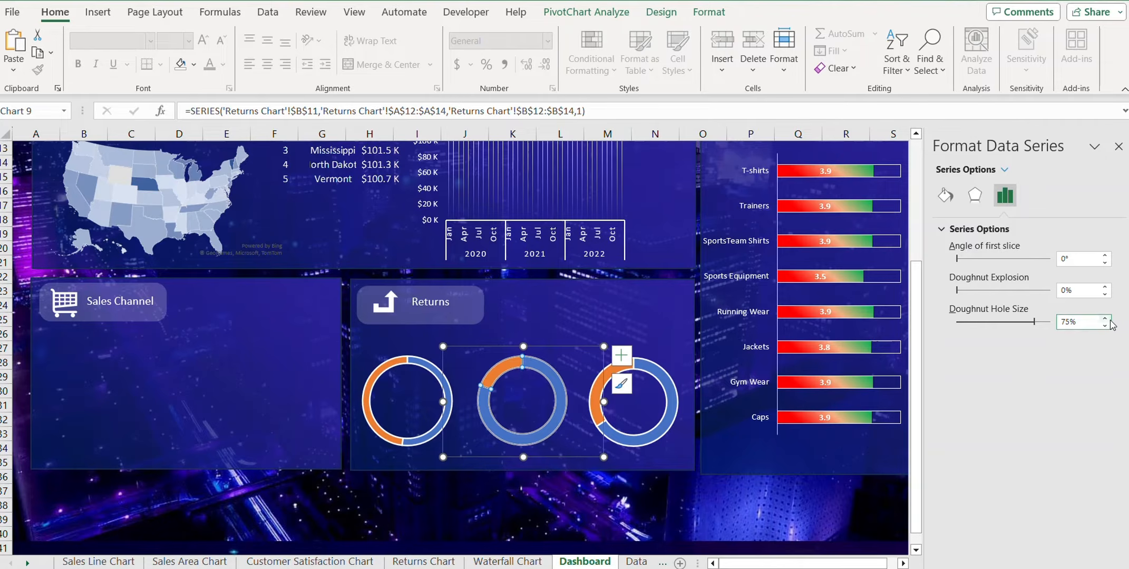
click(1105, 319)
click(1105, 318)
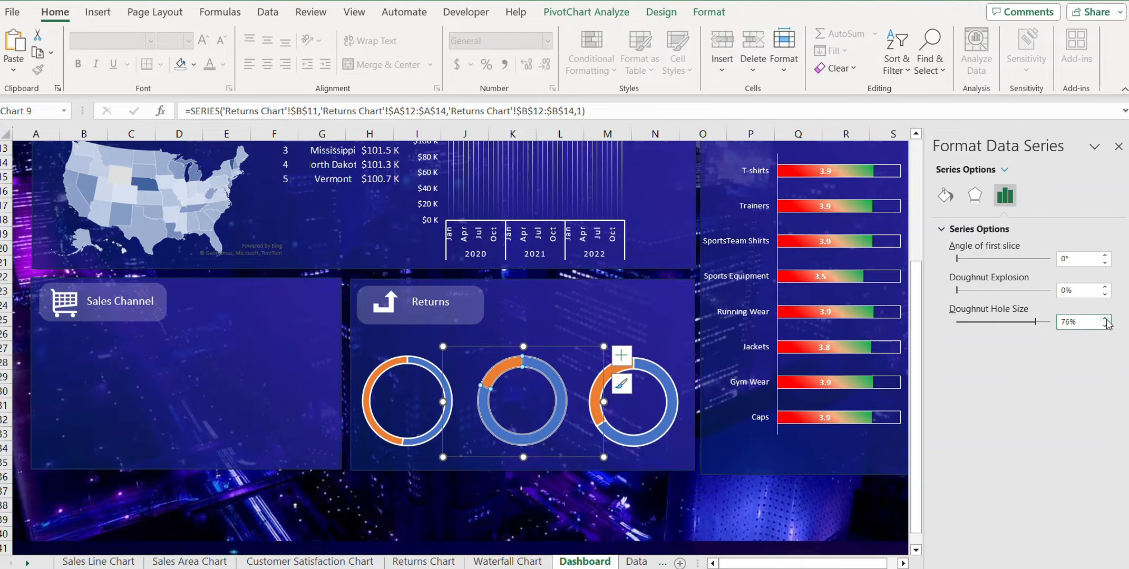
click(1105, 318)
click(1105, 318)
click(1105, 318)
click(1105, 319)
click(1105, 319)
click(1105, 319)
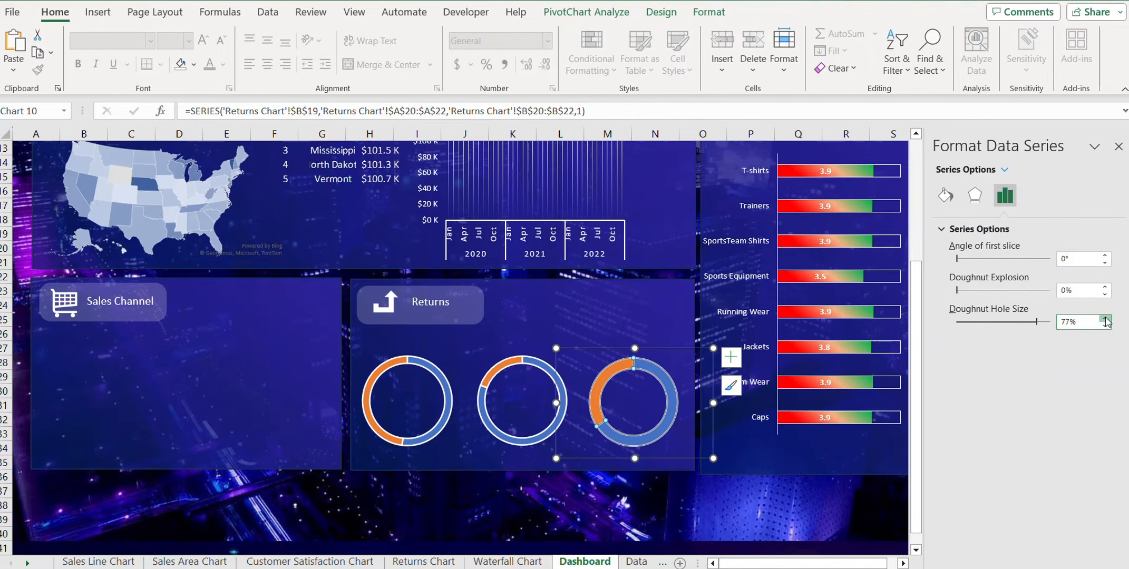
click(464, 504)
Copy the Concession percentage text box from the Returns Chart sheet into the Dashboard and shrink it to about 0.4" by 1.48".
click(334, 562)
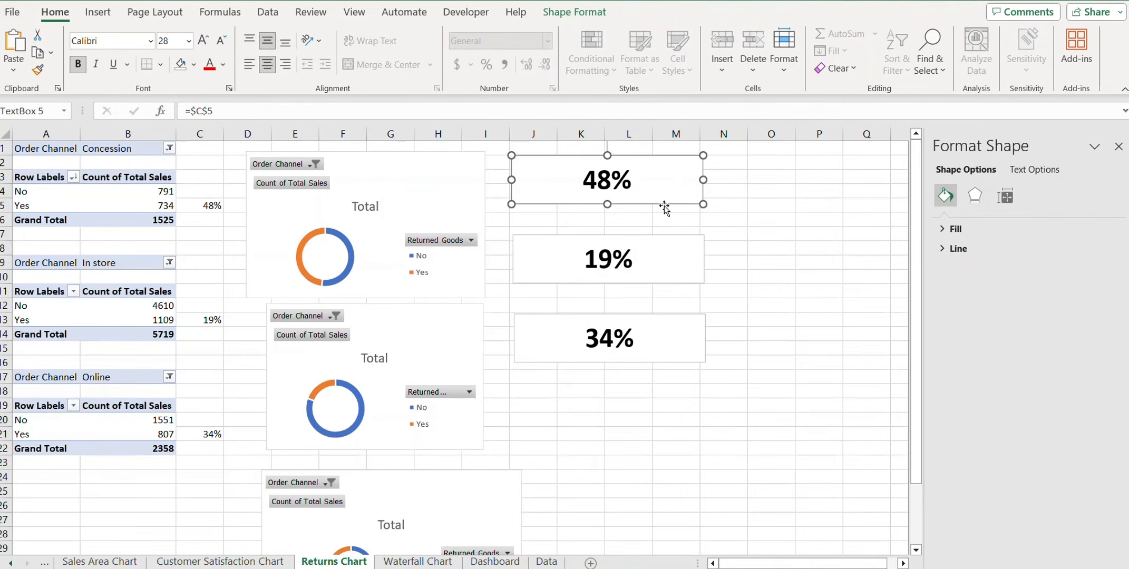
click(496, 542)
click(507, 552)
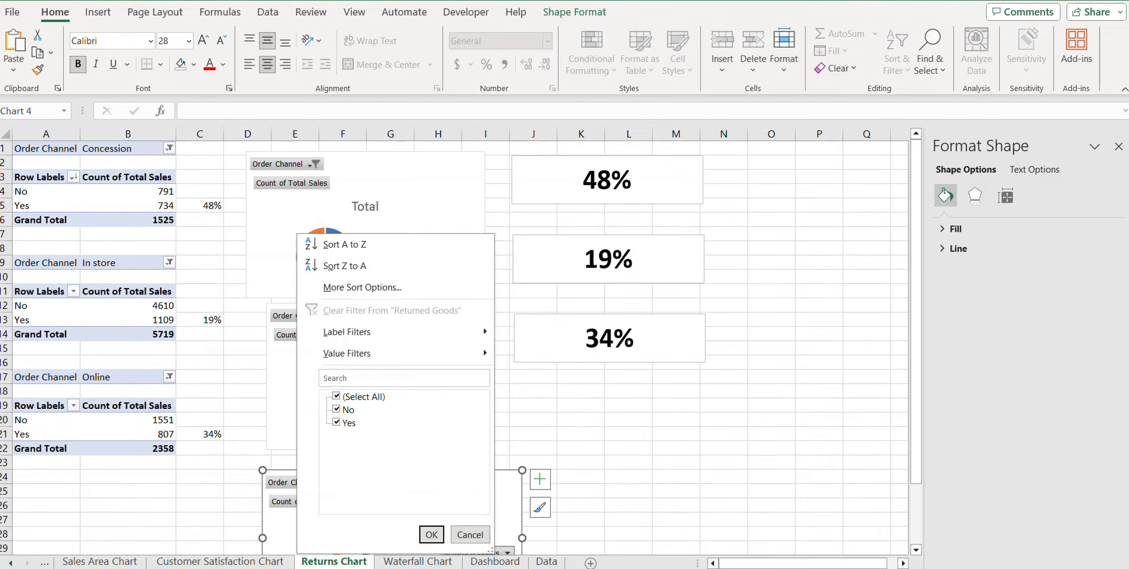
click(431, 534)
click(495, 562)
key(ctrl+v)
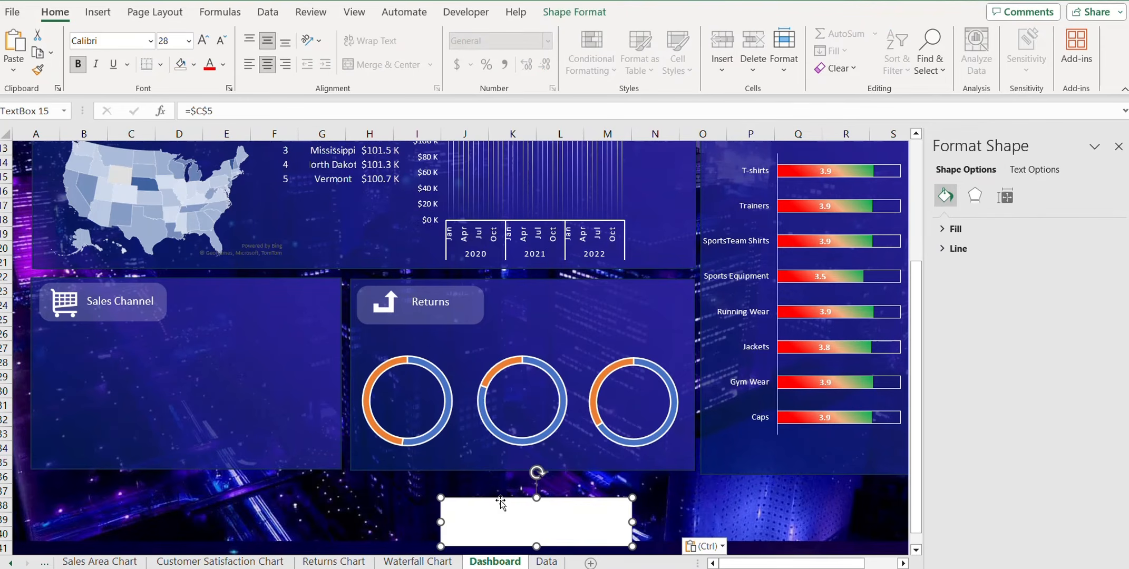
drag(500, 501, 443, 452)
drag(575, 499, 489, 478)
Link the pasted text box to 'Returns Chart'!$C$5 and move it onto the first Returns donut.
click(243, 112)
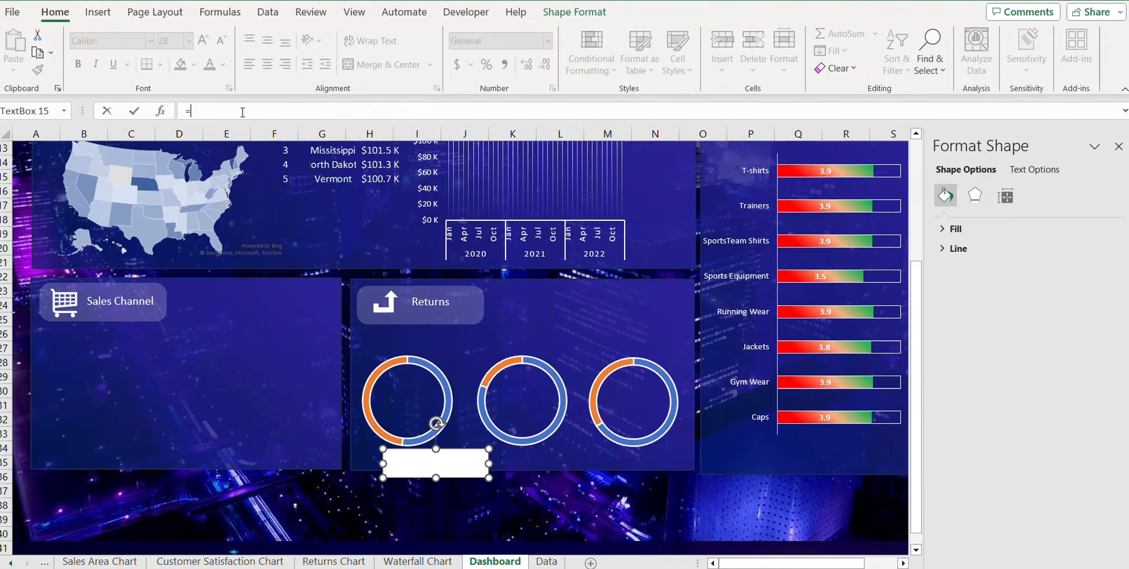
click(333, 562)
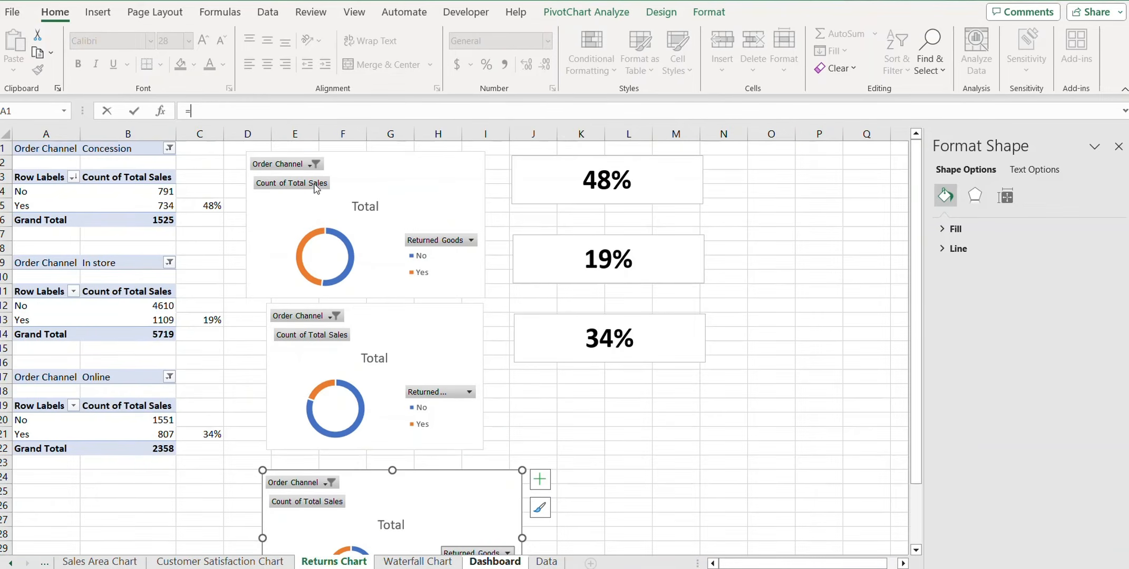
click(214, 207)
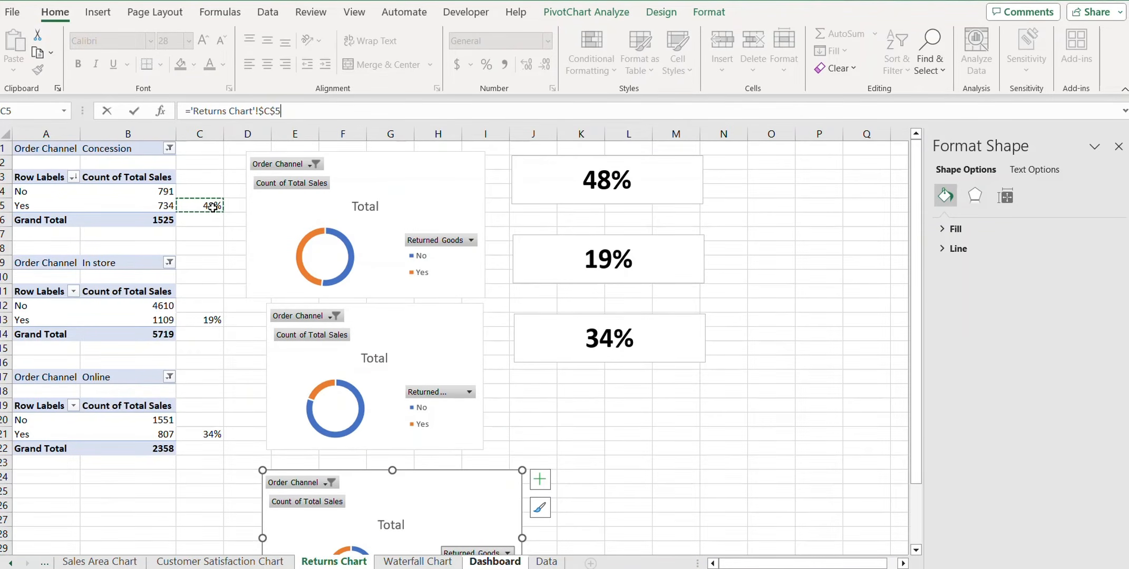
key(Return)
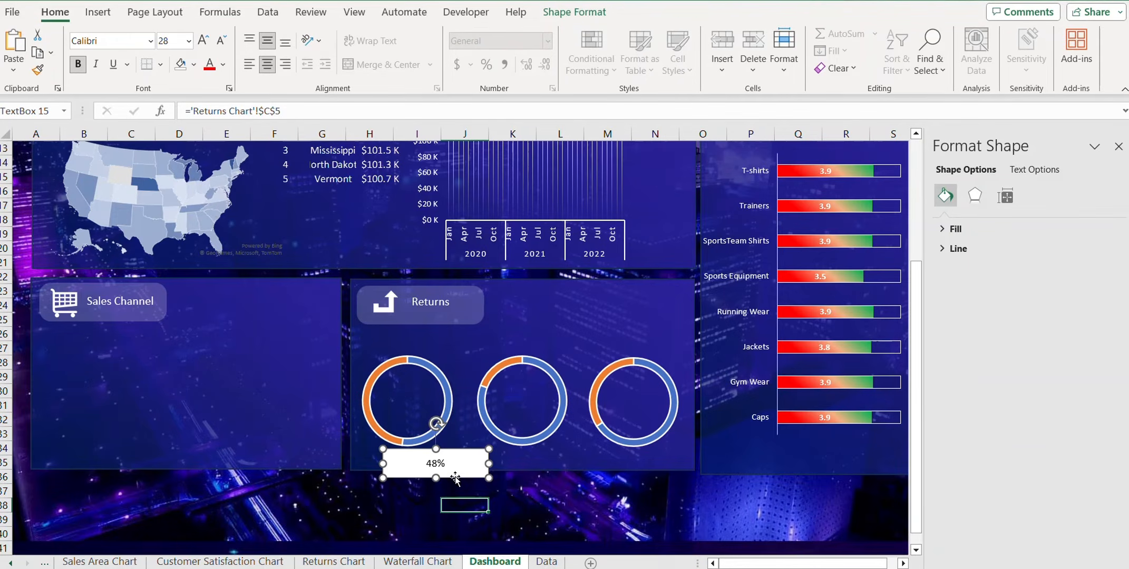
drag(456, 478, 426, 403)
Remove the outline and the fill from the percentage text box on the first donut.
click(574, 12)
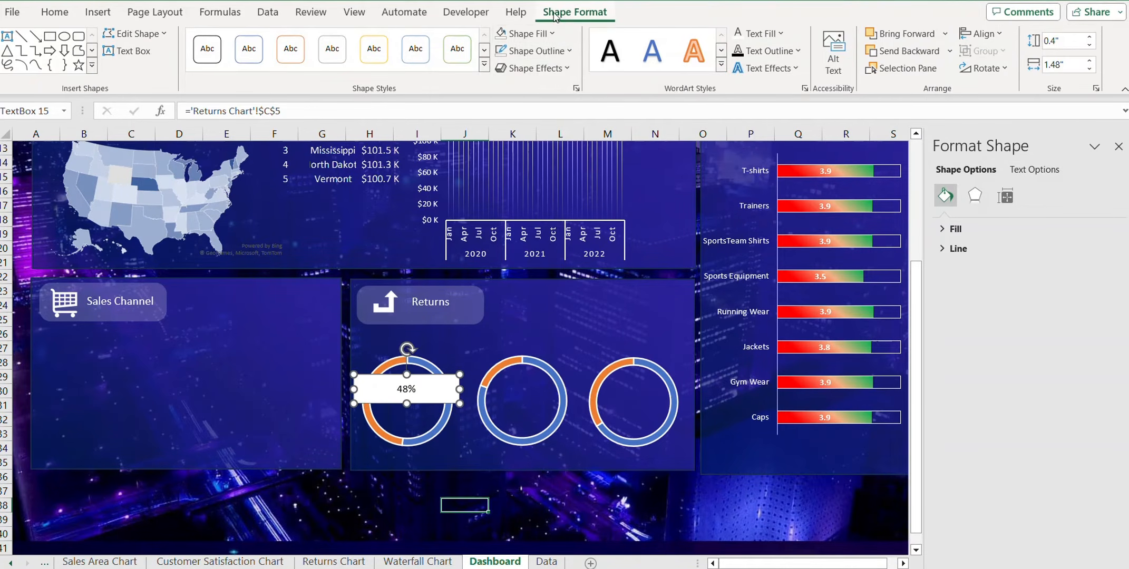
click(568, 51)
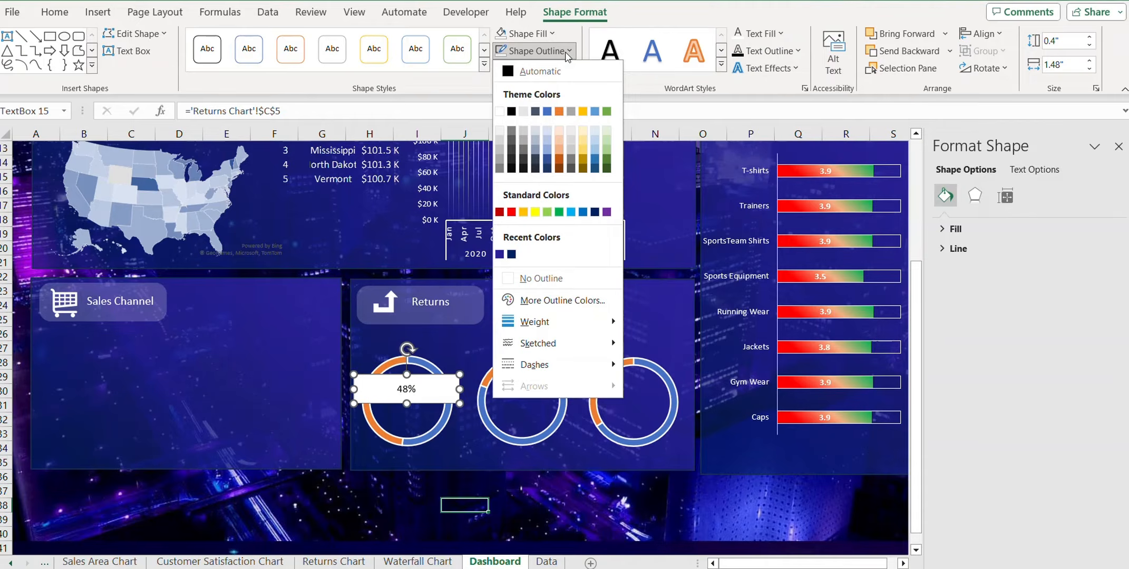
click(538, 278)
click(530, 33)
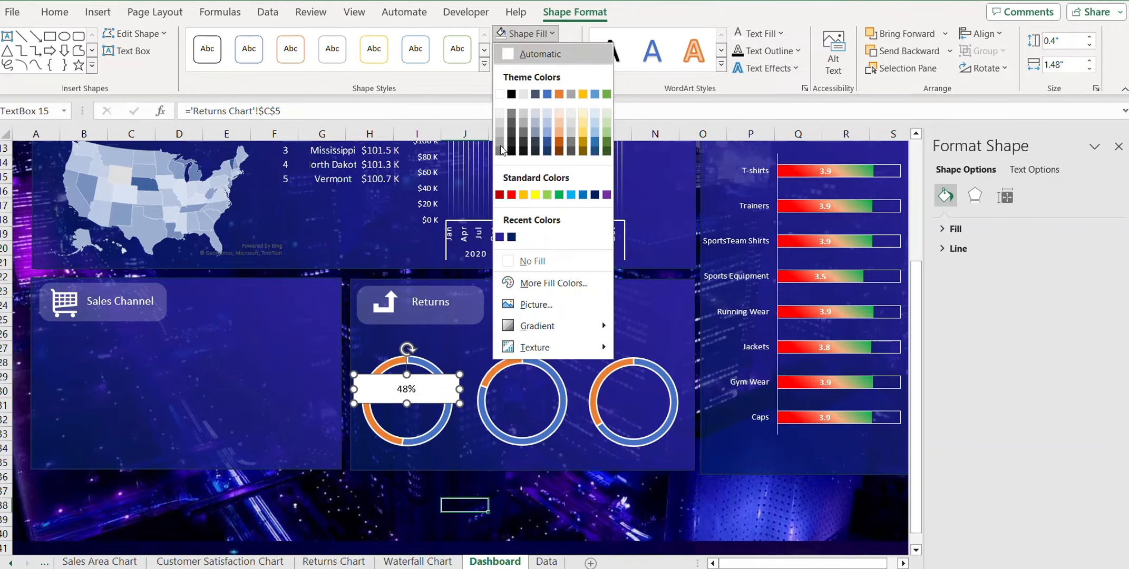
click(535, 261)
Make the first donut's percentage white, bold and 12 pt, and nudge its text box slightly higher.
click(759, 33)
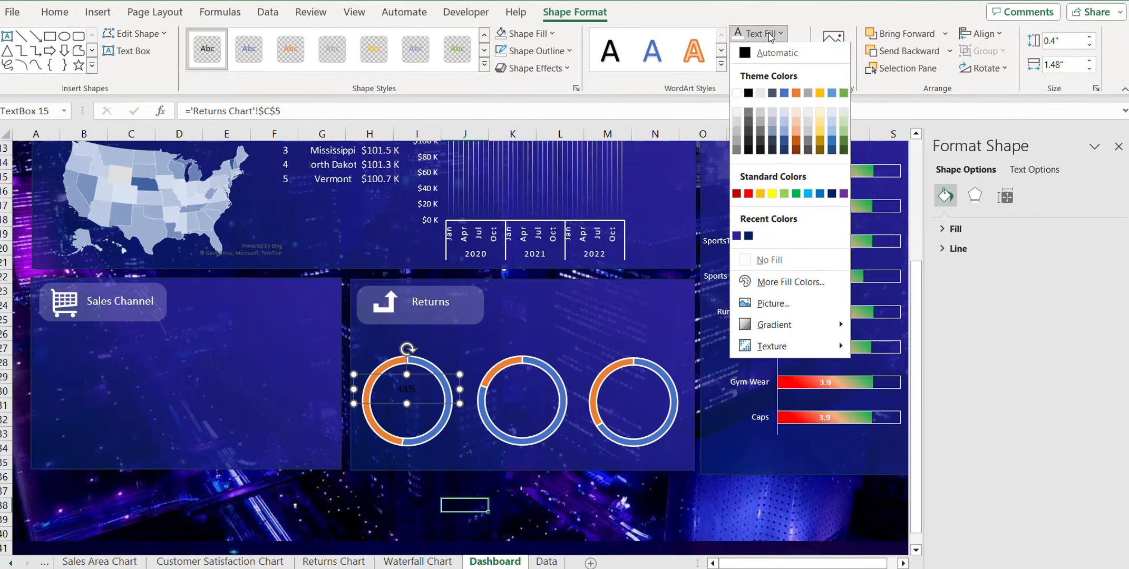
click(737, 95)
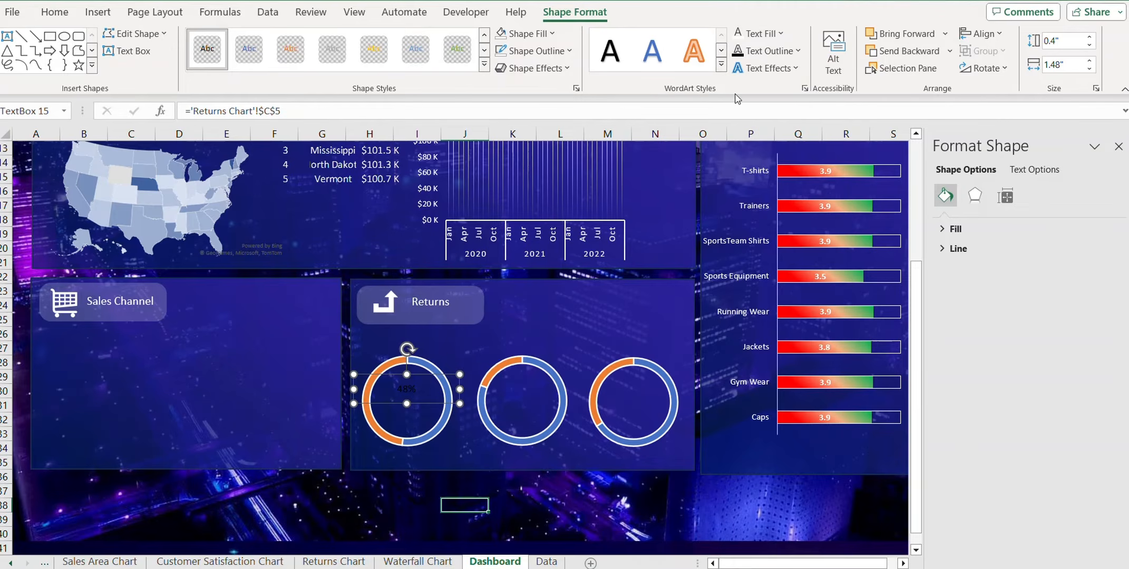
click(749, 33)
click(736, 95)
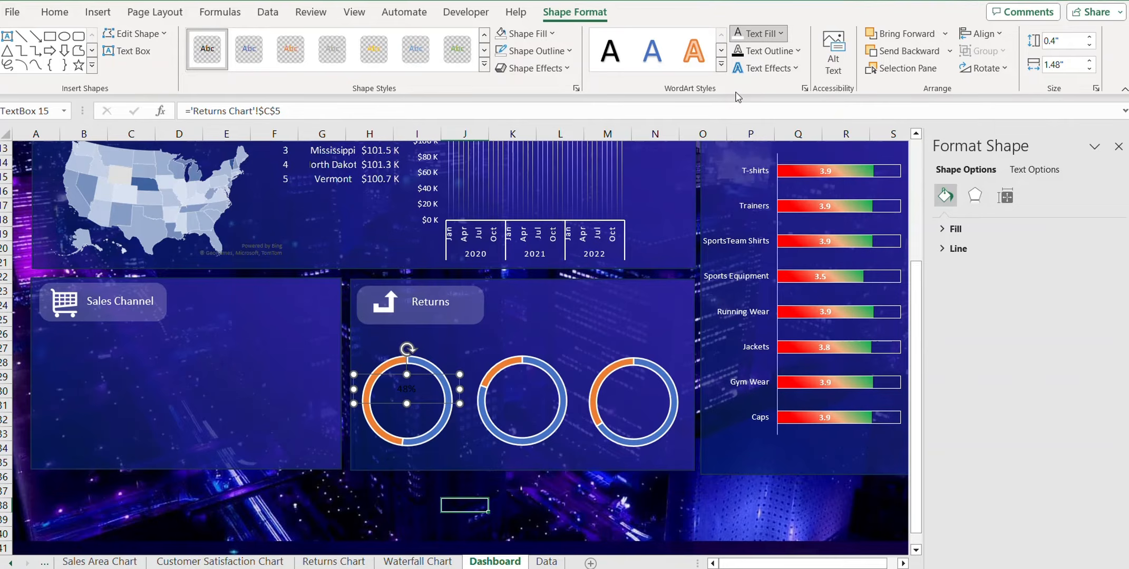
click(58, 12)
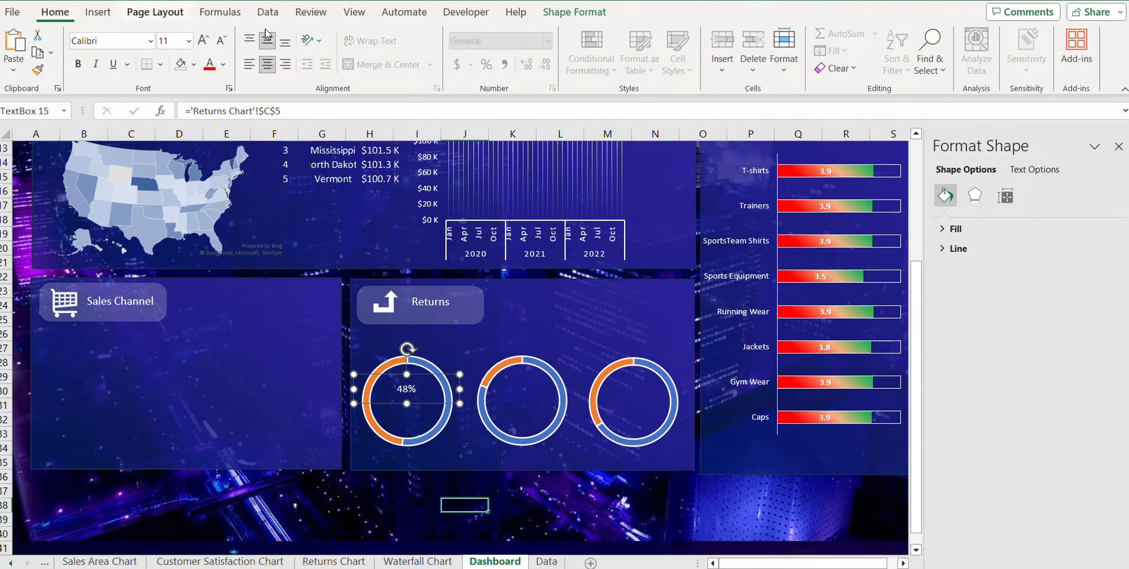
click(201, 42)
key(ctrl+b)
drag(431, 403, 431, 398)
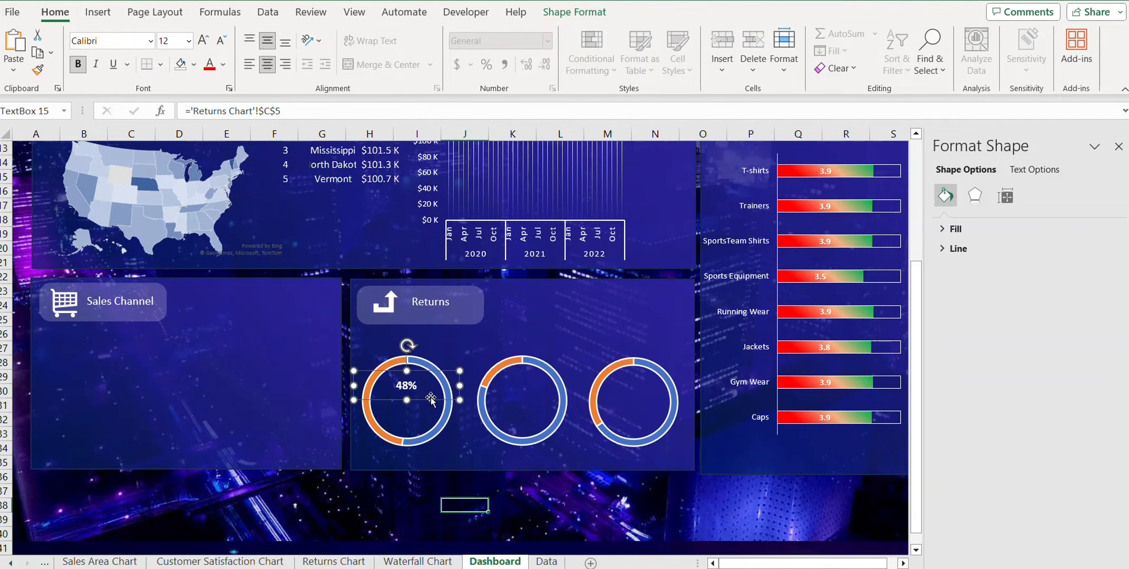
Duplicate the percentage text box and place the copy inside the second Returns donut.
click(529, 387)
key(ctrl+v)
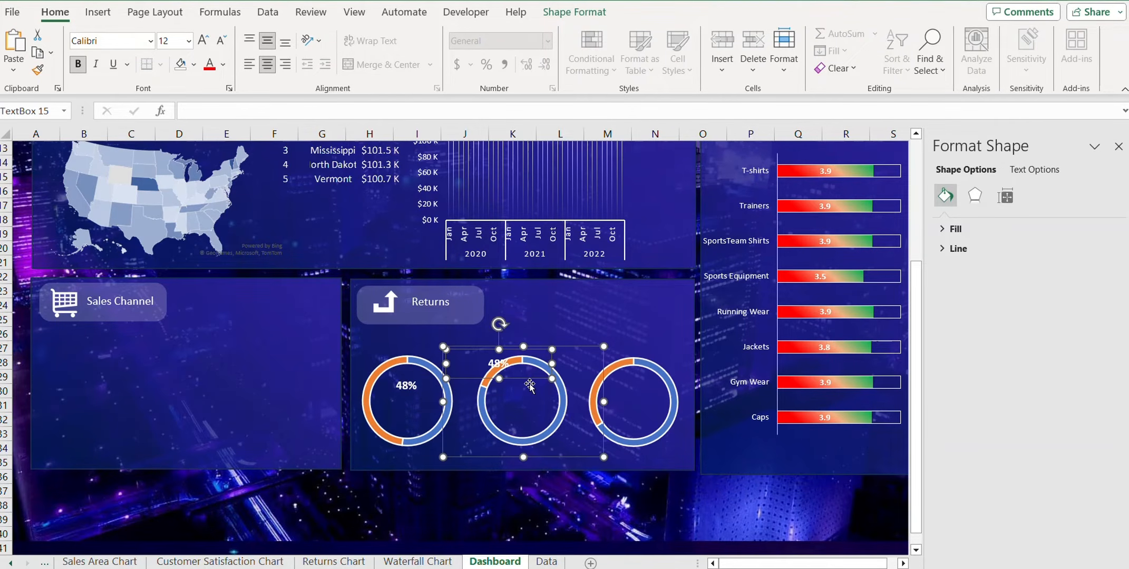
drag(527, 377, 551, 399)
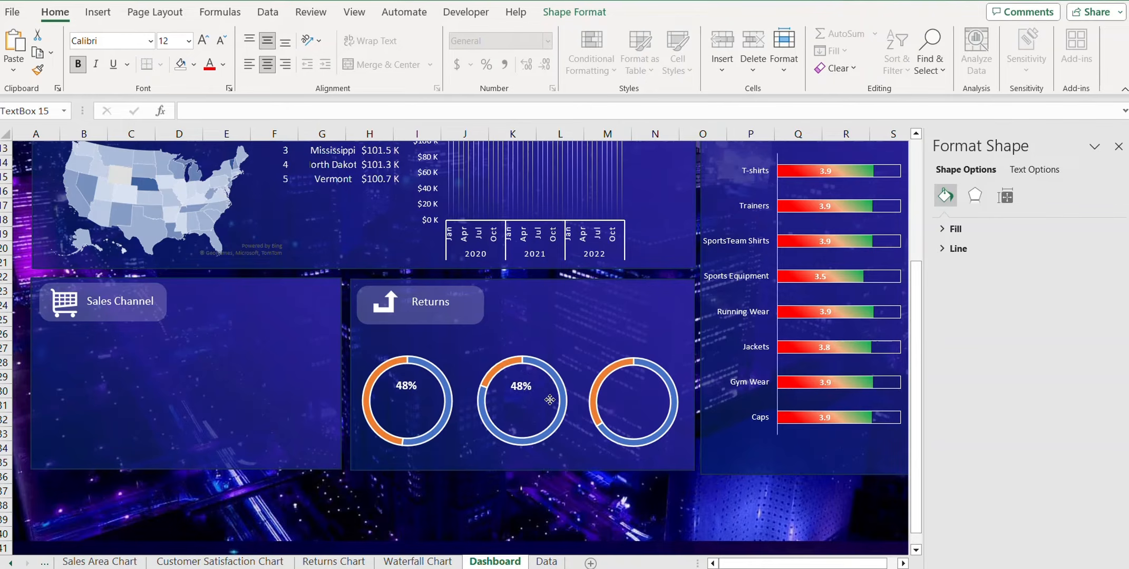
Insert a text box about 0.28" by 1" reading "Concessions" below the percentage in the first donut.
click(98, 11)
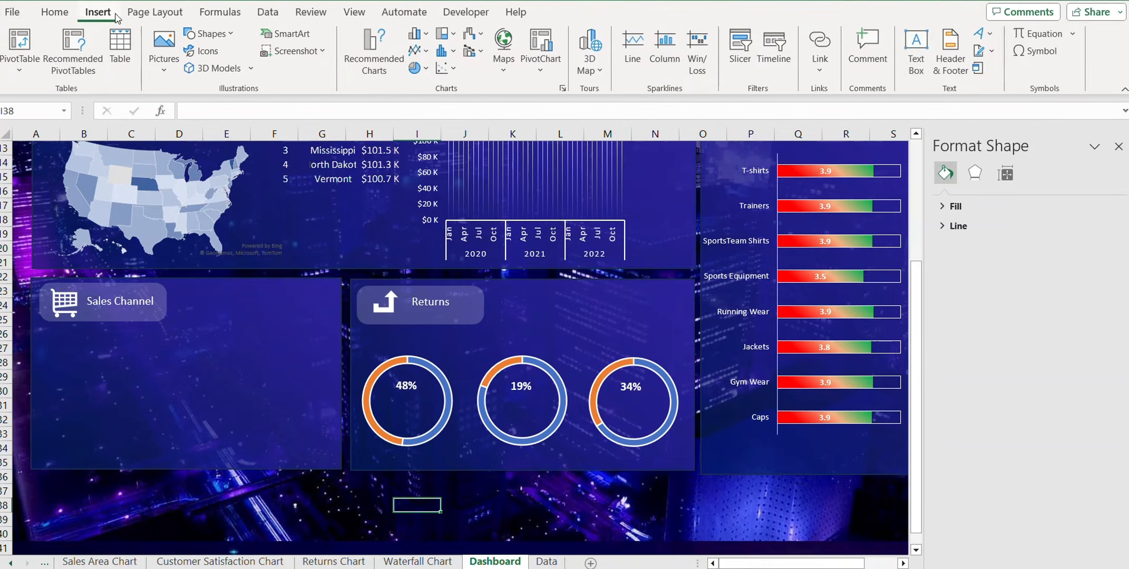
click(916, 42)
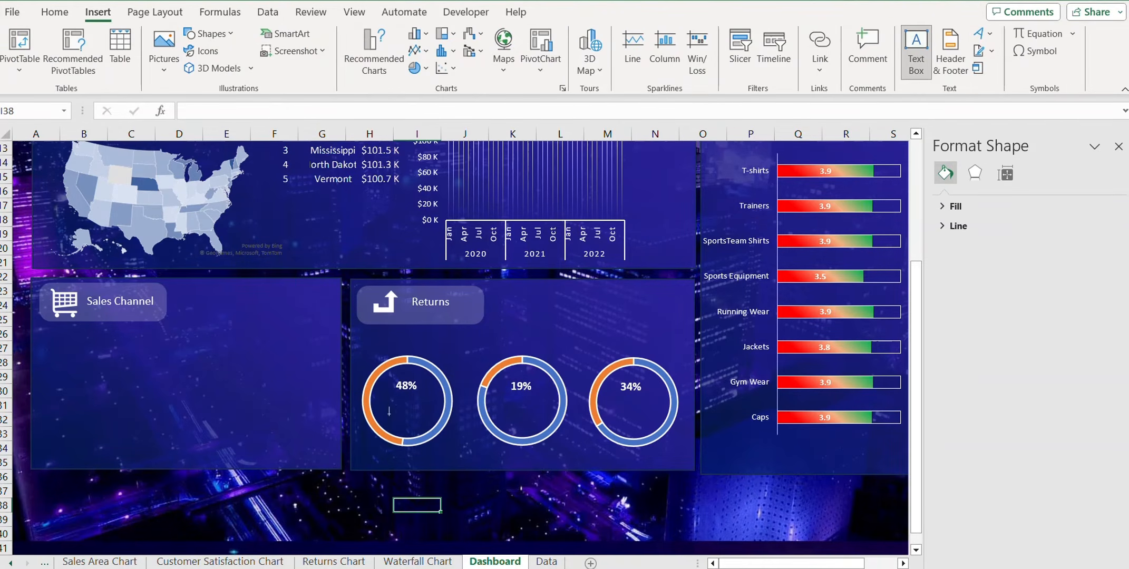
drag(374, 397, 447, 418)
text(Concess)
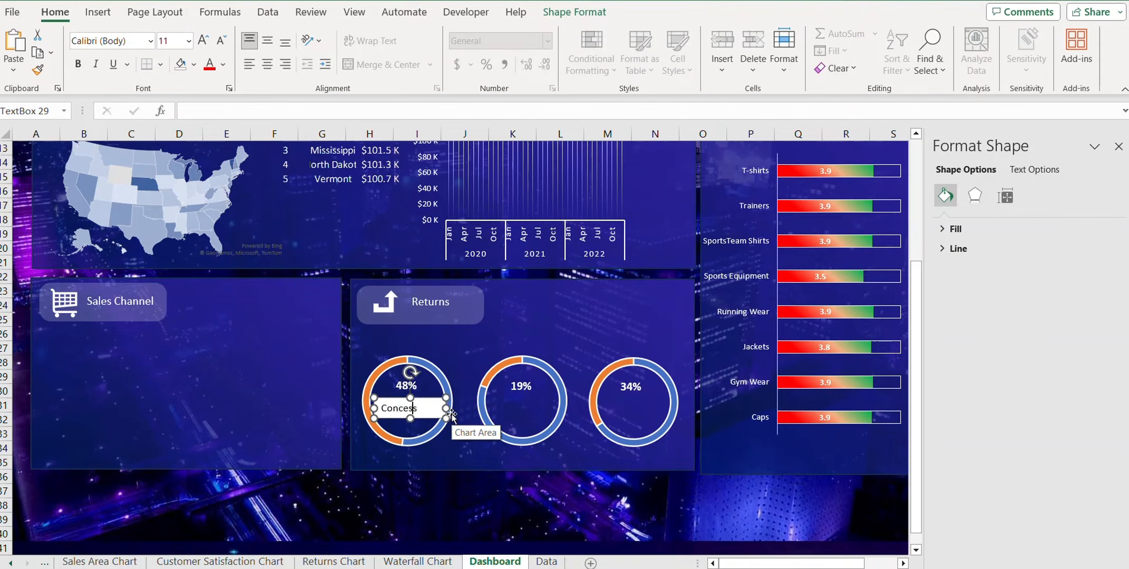
text(ions)
click(222, 65)
Set the Concessions text box to no fill and colour its text white.
click(574, 11)
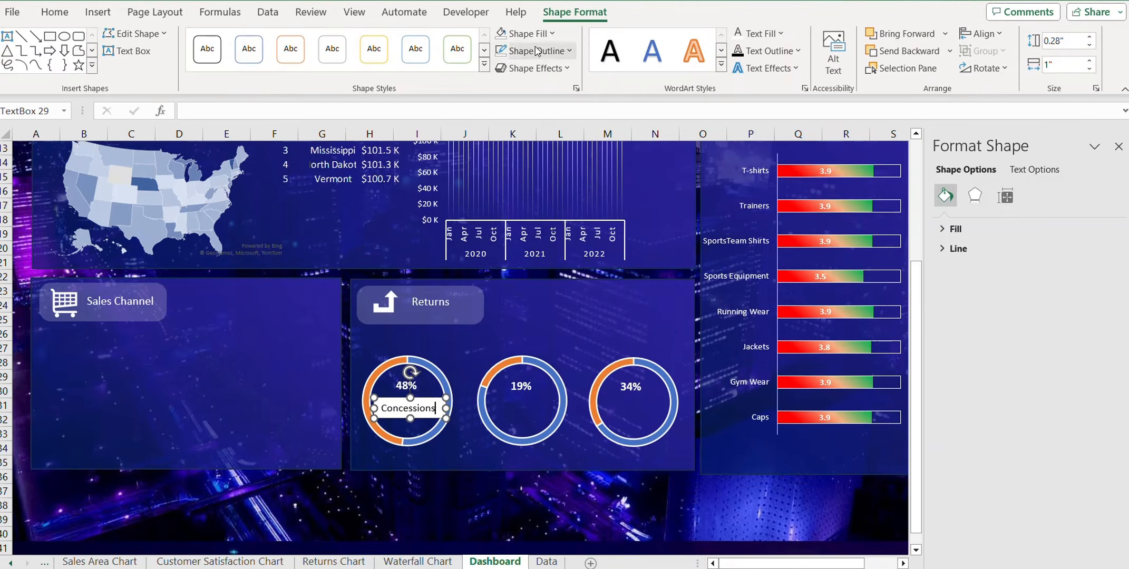
click(535, 35)
click(536, 258)
key(ctrl+a)
click(768, 34)
click(734, 94)
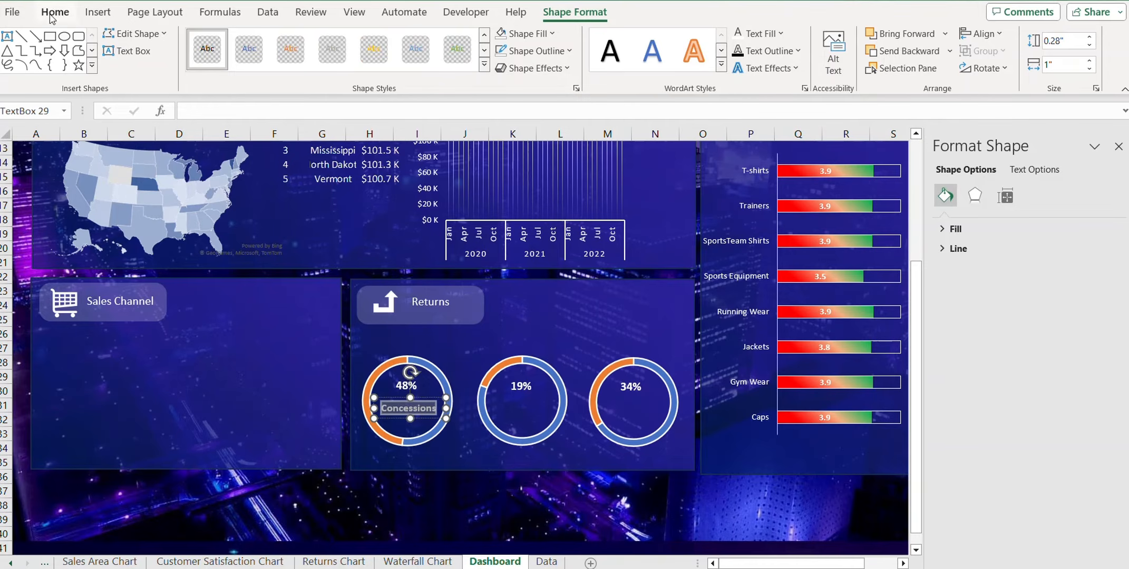
Make the Concessions label bold at 12 pt.
click(59, 13)
click(204, 40)
click(364, 505)
click(414, 409)
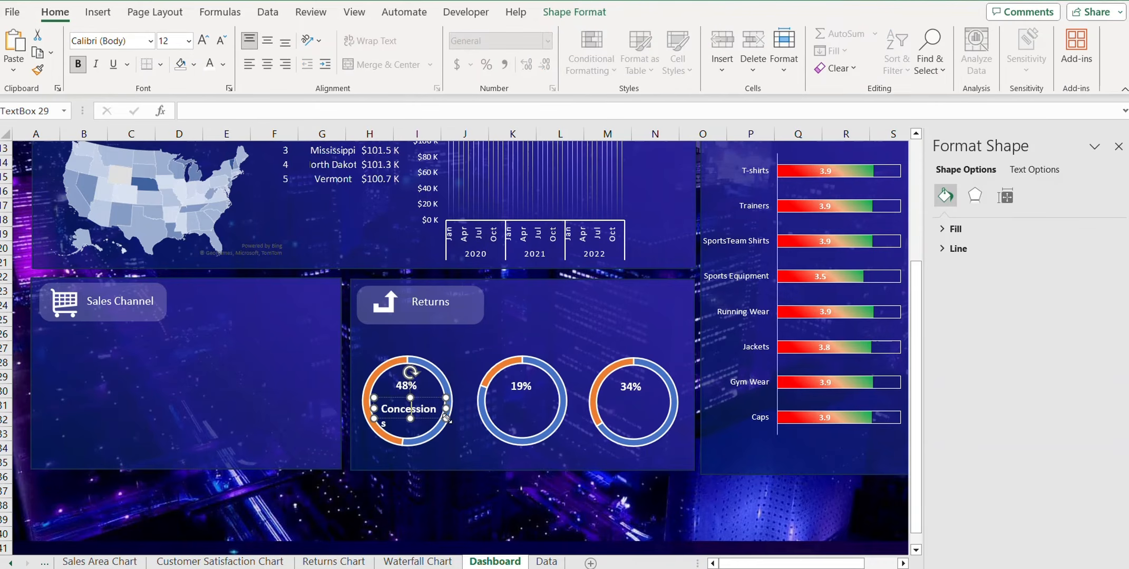
Widen the Concessions label to fit one line, duplicate it into the second Returns donut and change the copy's text to "Instore".
click(430, 399)
drag(430, 399, 541, 395)
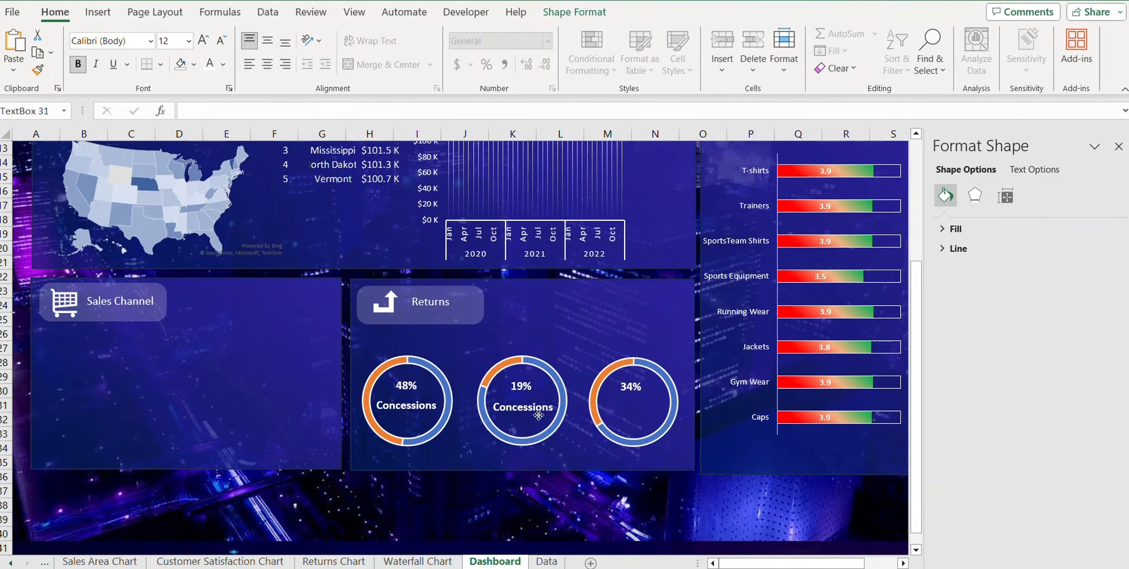
double_click(527, 406)
text(Instore)
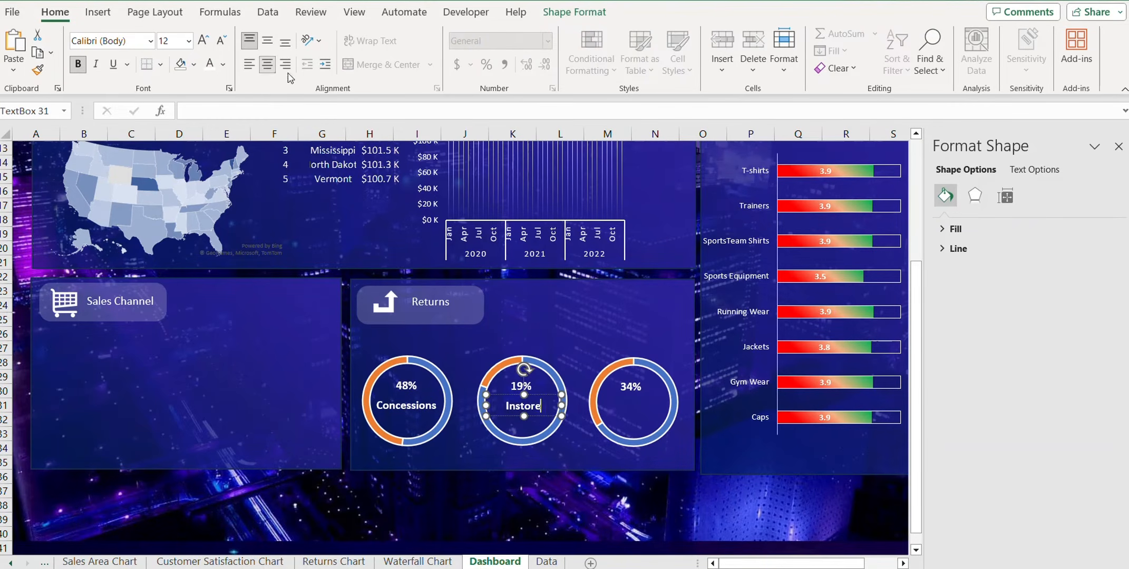
Duplicate the Instore label into the third Returns donut, change its text to "Online" and close the shape formatting options.
drag(546, 395, 656, 396)
double_click(633, 408)
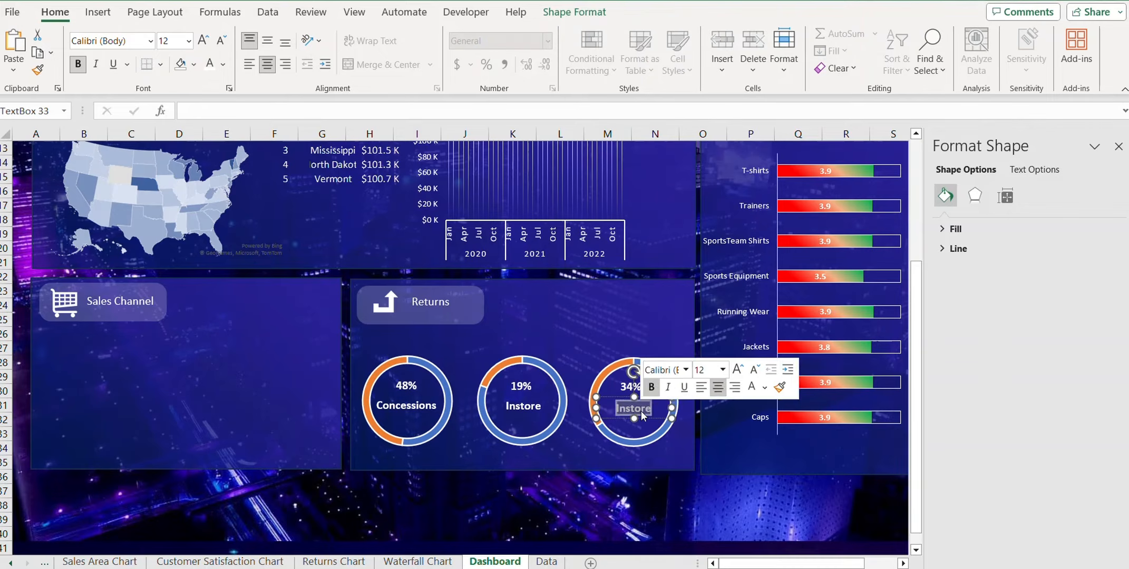
text(Online)
click(555, 501)
click(1118, 147)
click(389, 516)
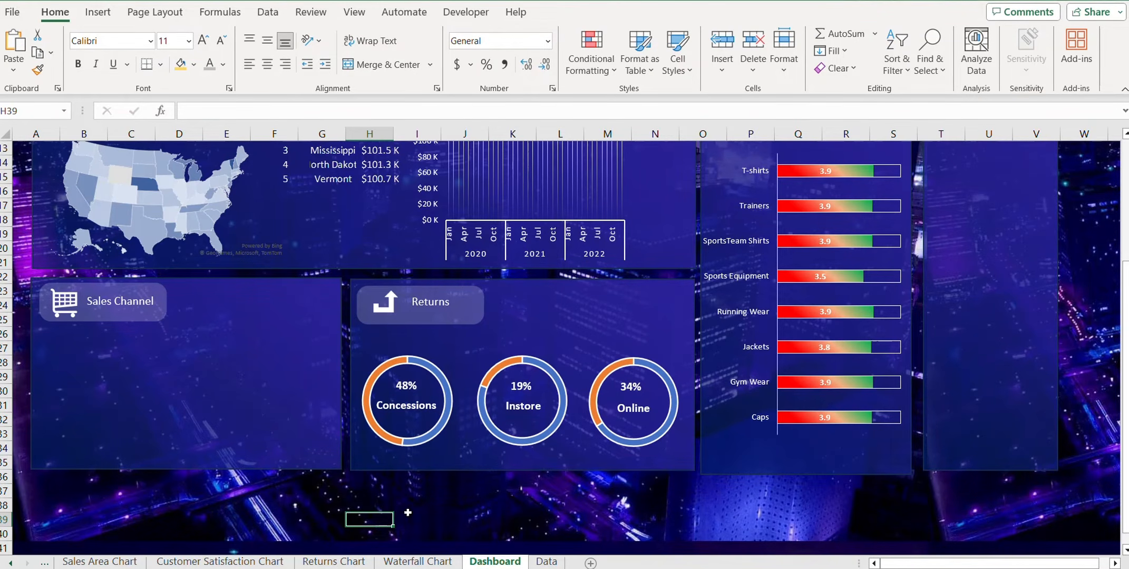
Copy the waterfall chart from the Waterfall Chart sheet and paste it onto the Dashboard sheet.
click(424, 562)
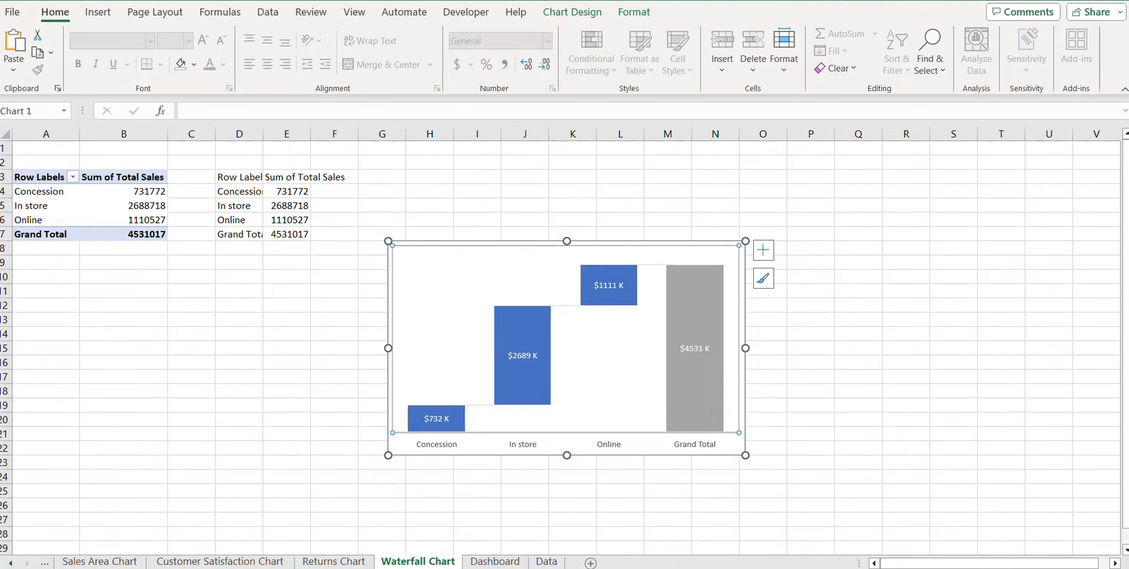
click(425, 244)
key(ctrl+c)
click(494, 562)
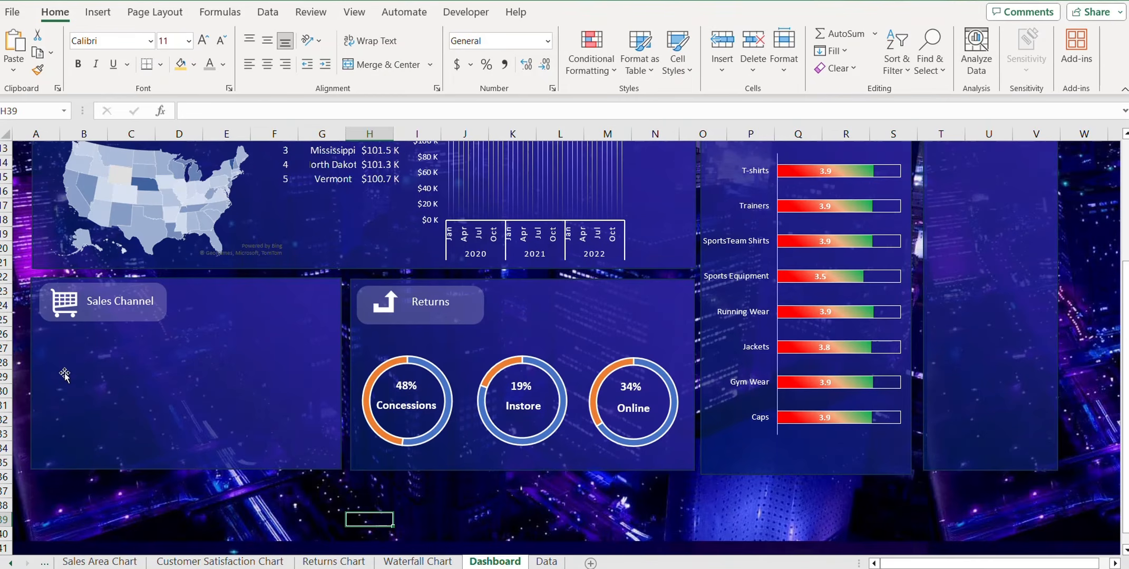
click(57, 353)
key(ctrl+v)
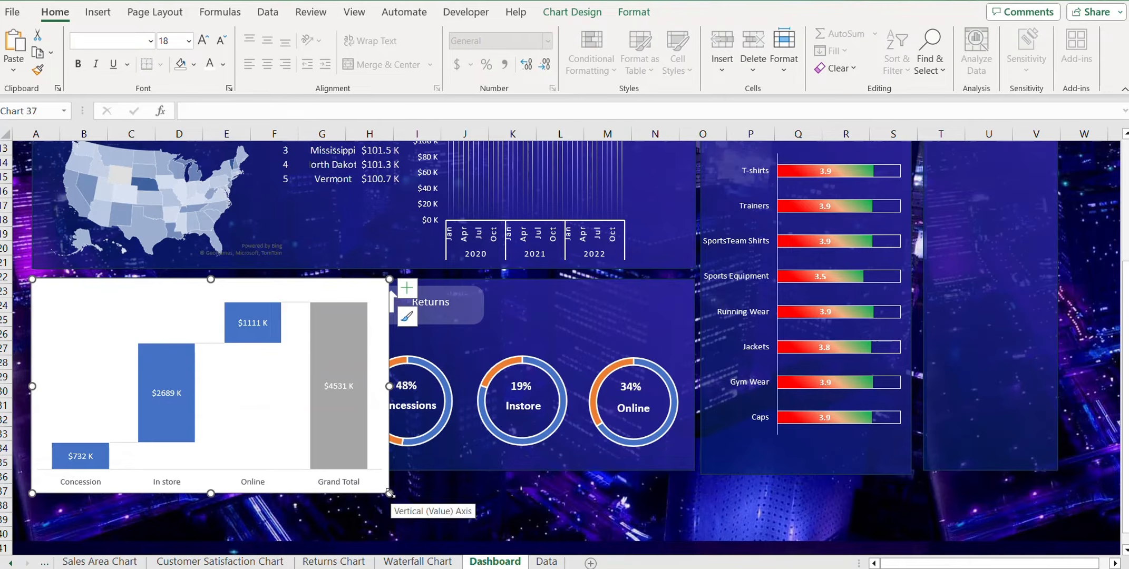
Shrink the waterfall chart to about 2.28" by 3.92" and position it inside the Sales Channel panel below the heading.
drag(389, 493, 319, 445)
drag(102, 282, 111, 310)
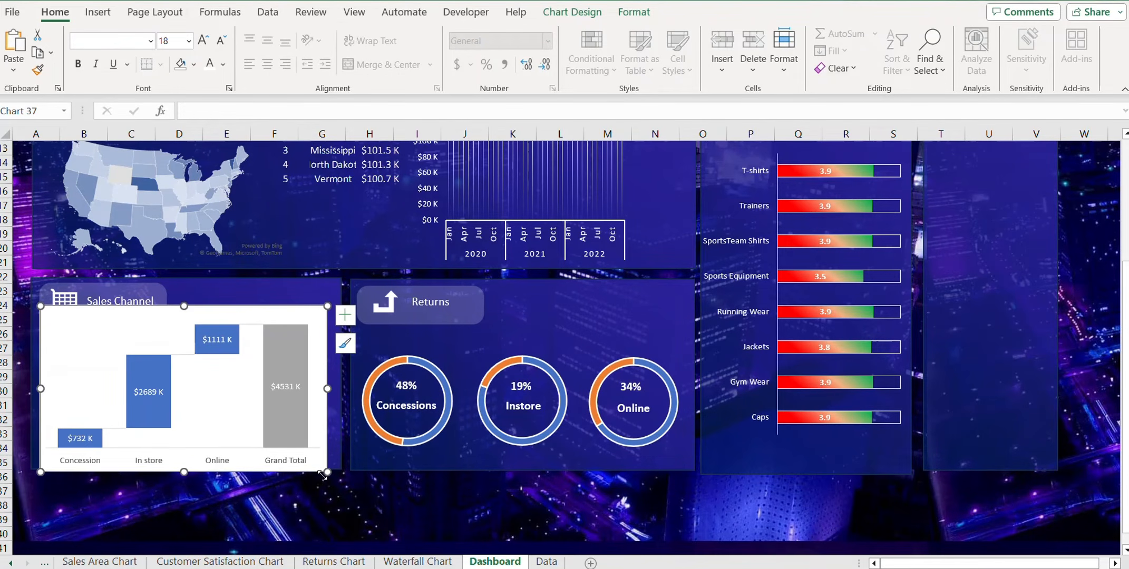
drag(327, 472, 321, 468)
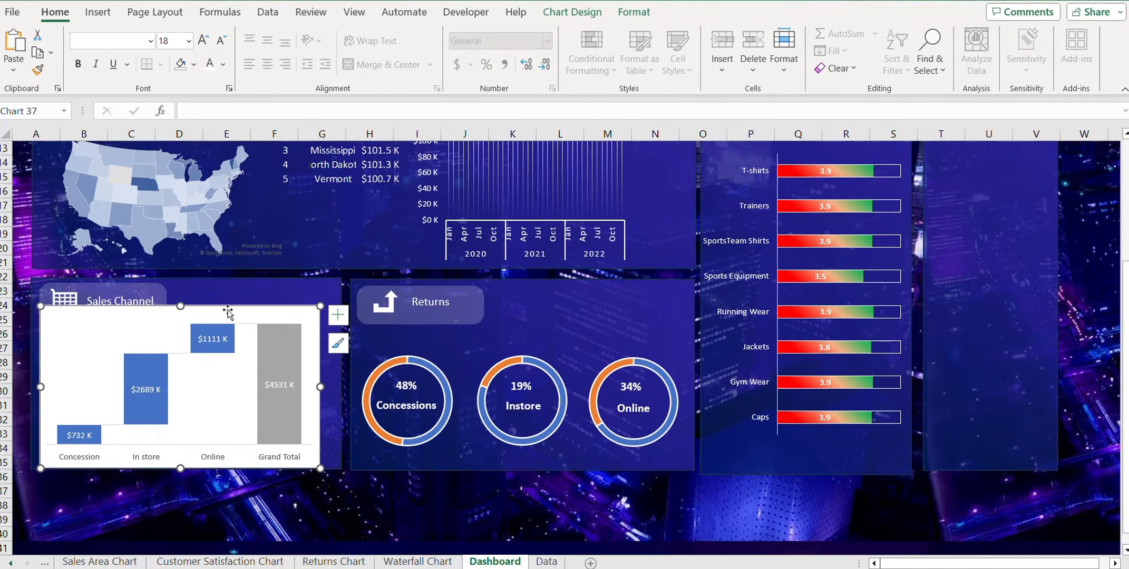
drag(230, 311, 231, 312)
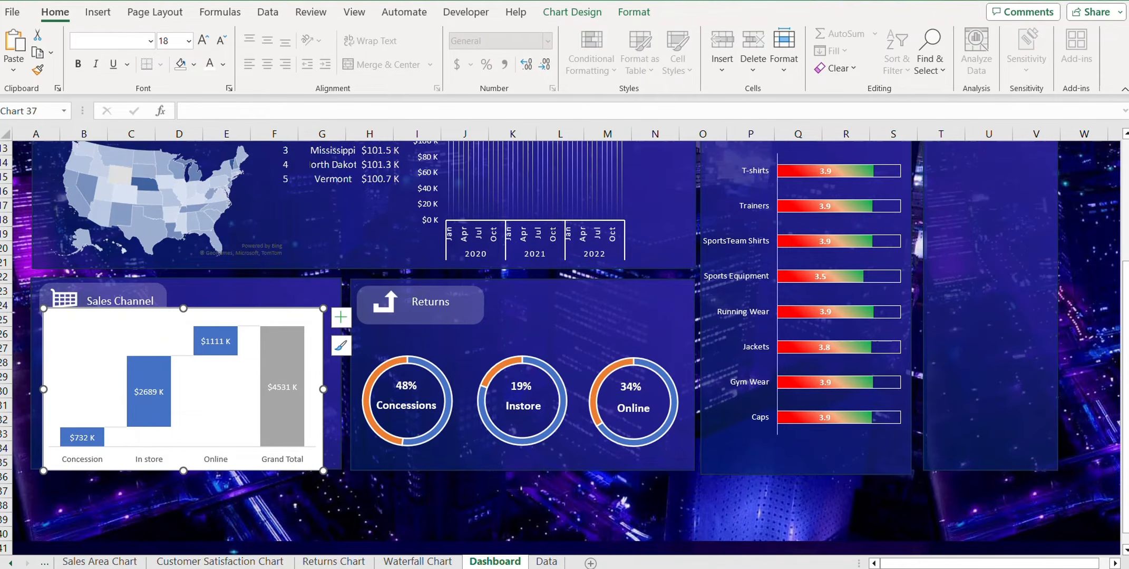
Set the waterfall chart area to no fill and no outline.
click(642, 14)
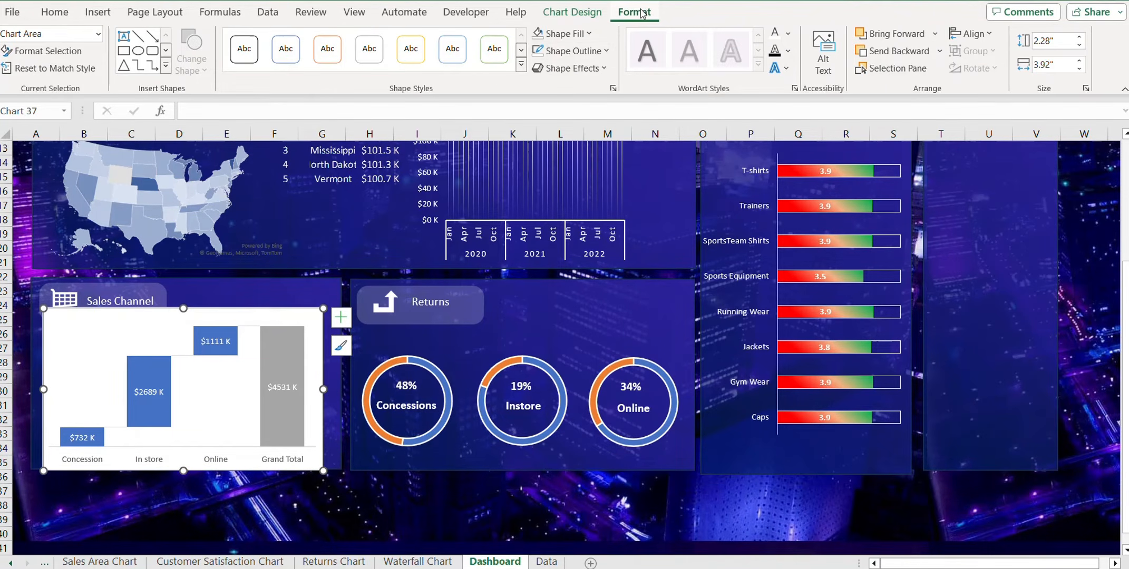
click(561, 33)
click(569, 261)
click(572, 50)
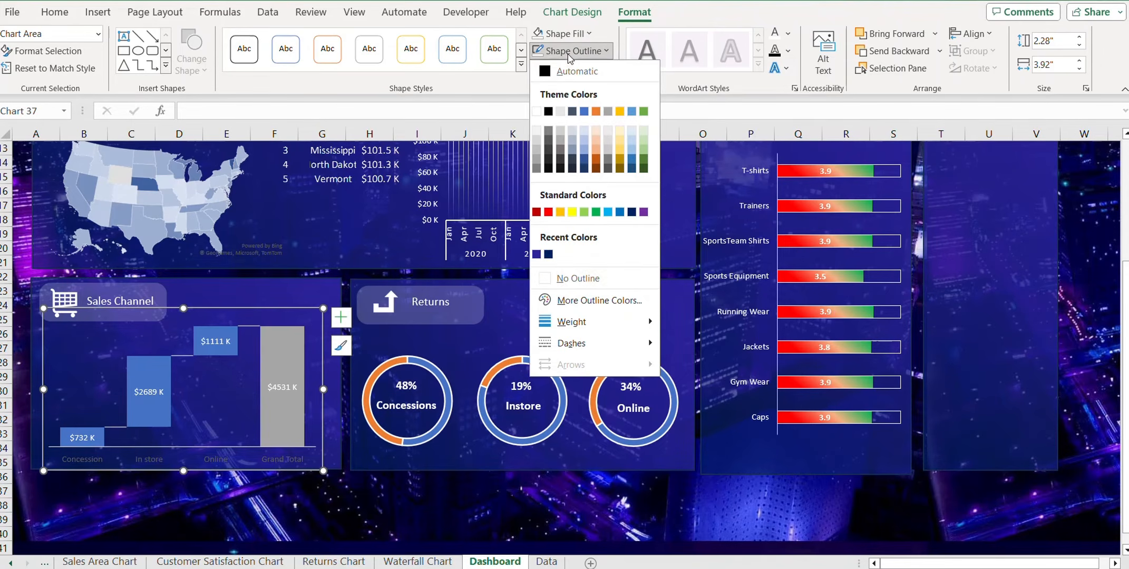
click(559, 278)
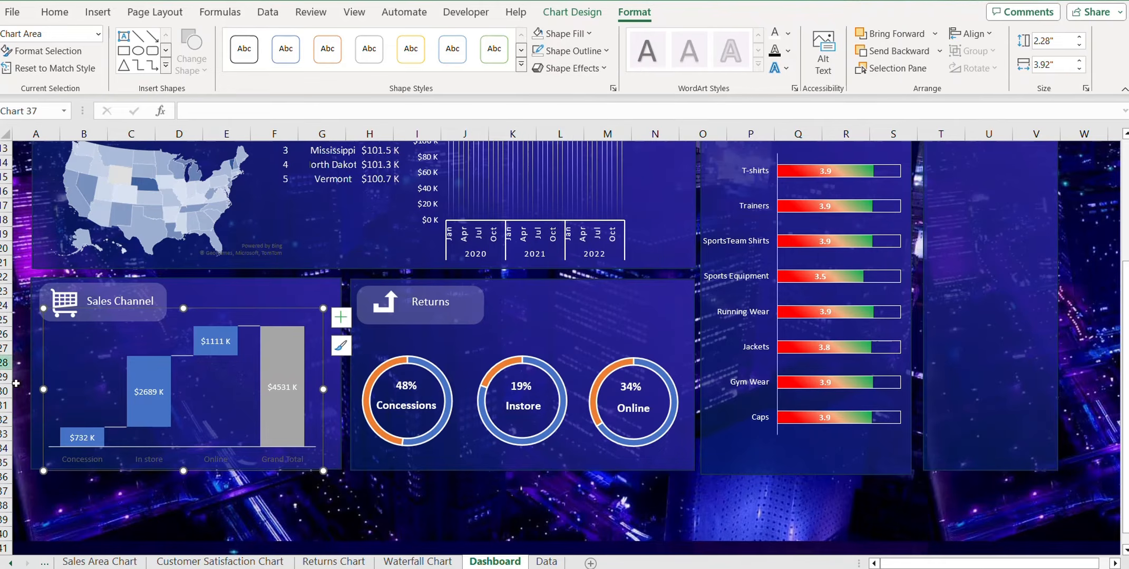
Make the waterfall chart's horizontal axis labels white and bold.
click(86, 464)
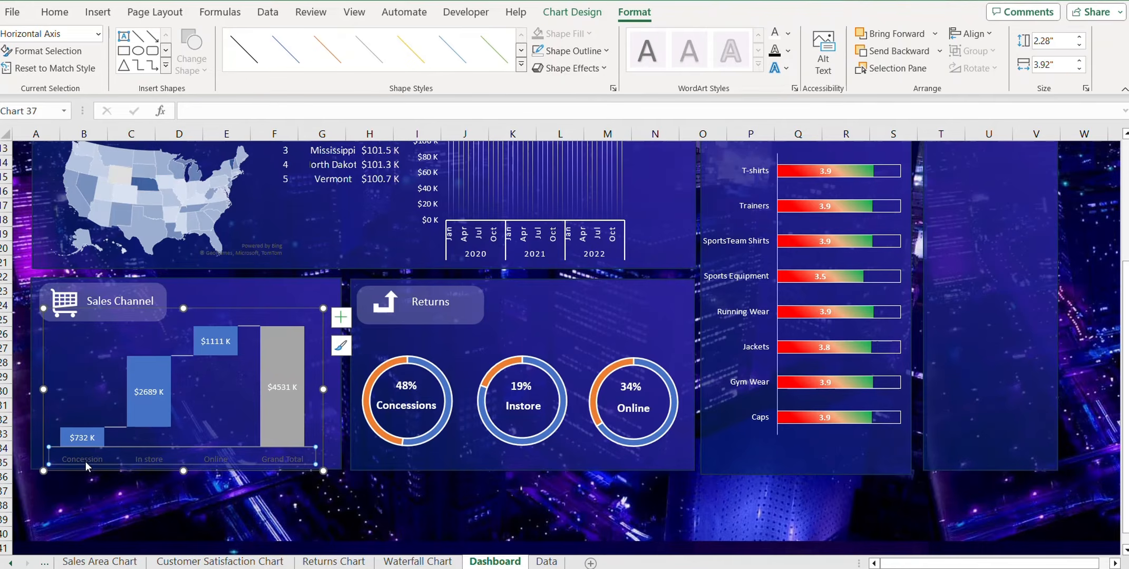
click(56, 12)
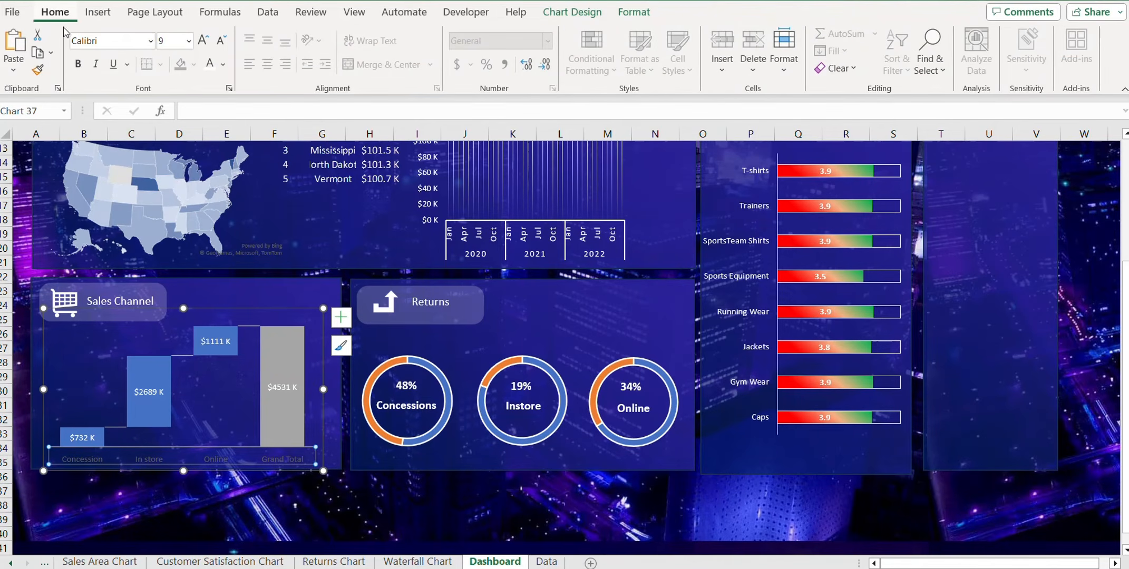
click(210, 65)
key(ctrl+b)
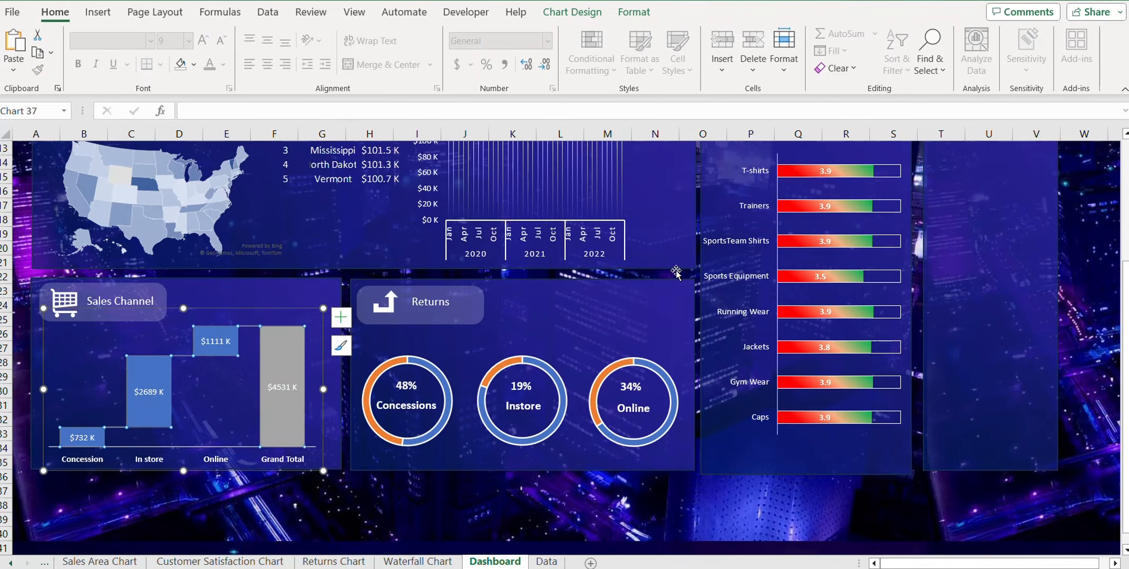
Apply a gradient fill to the waterfall bars and set the first gradient stop to white.
click(133, 360)
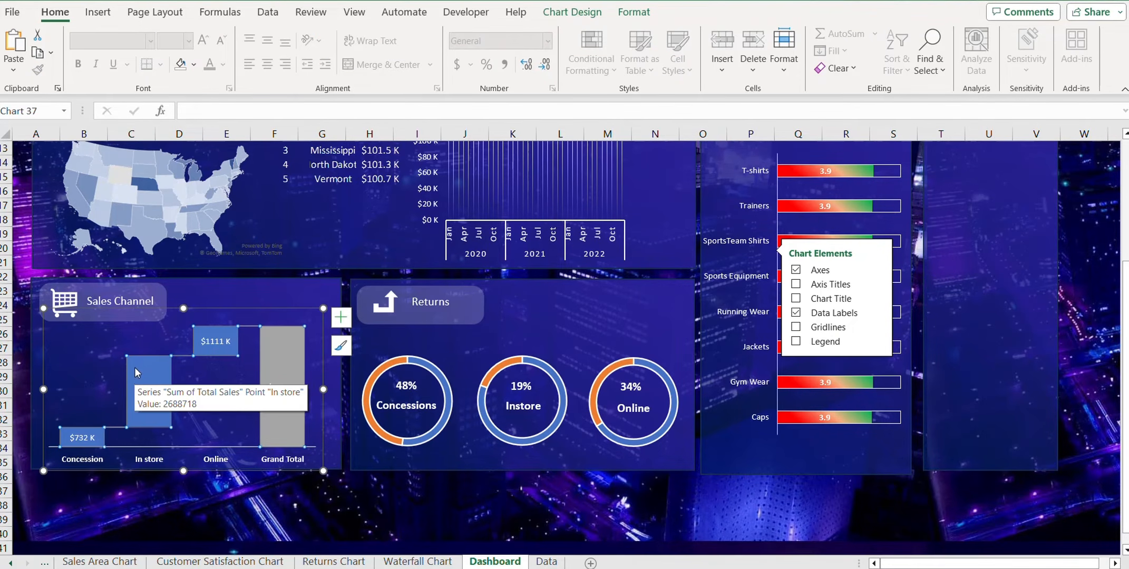
right_click(134, 364)
click(158, 528)
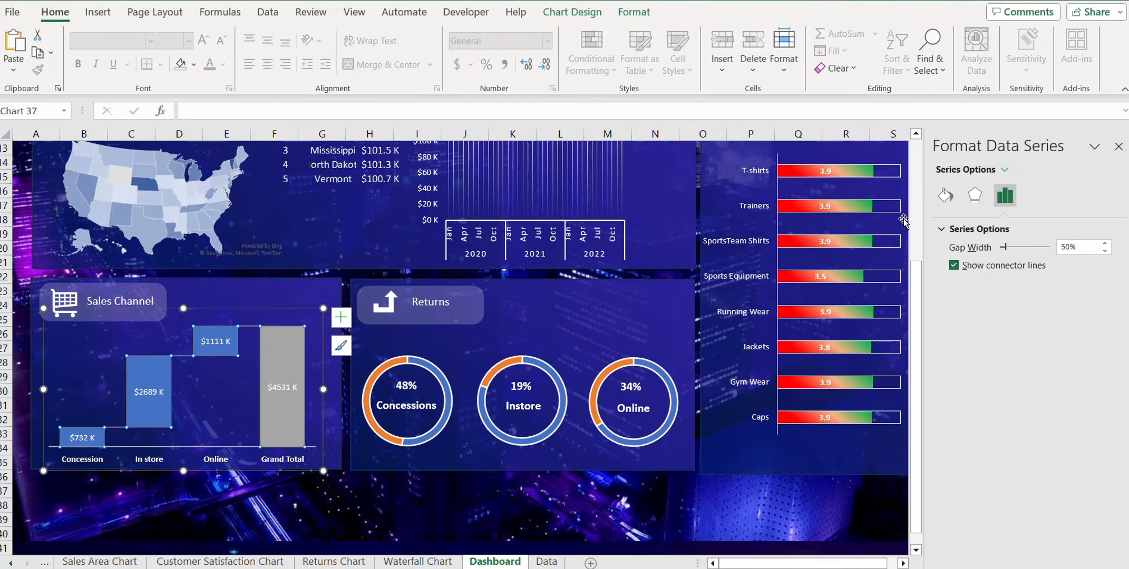
click(945, 195)
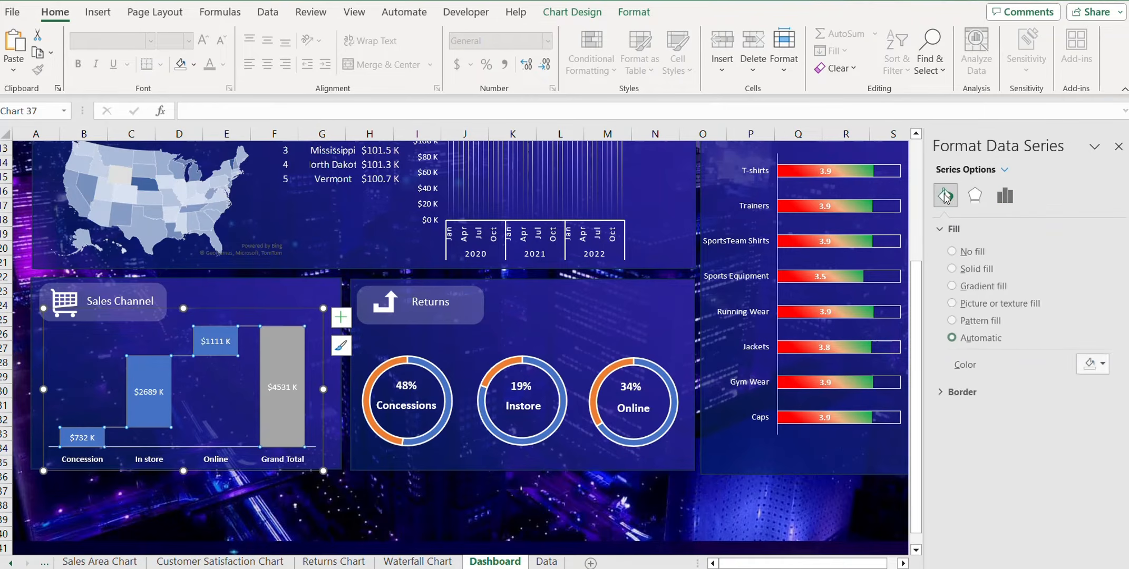
click(978, 293)
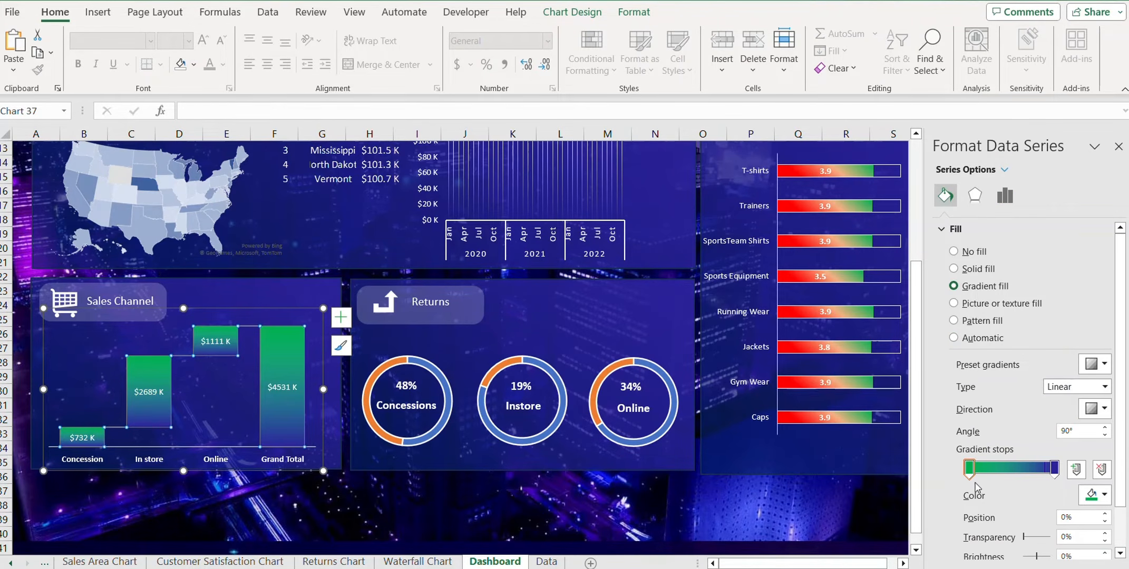
click(1096, 495)
click(1019, 314)
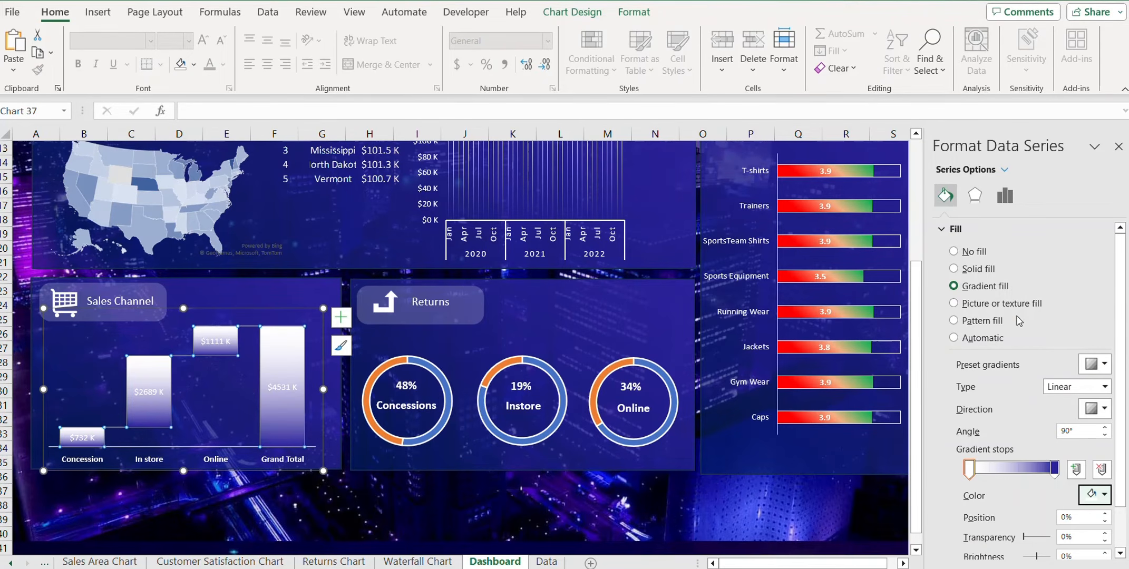
Try gradient angles of 180° and 120° on the waterfall bars.
click(1089, 431)
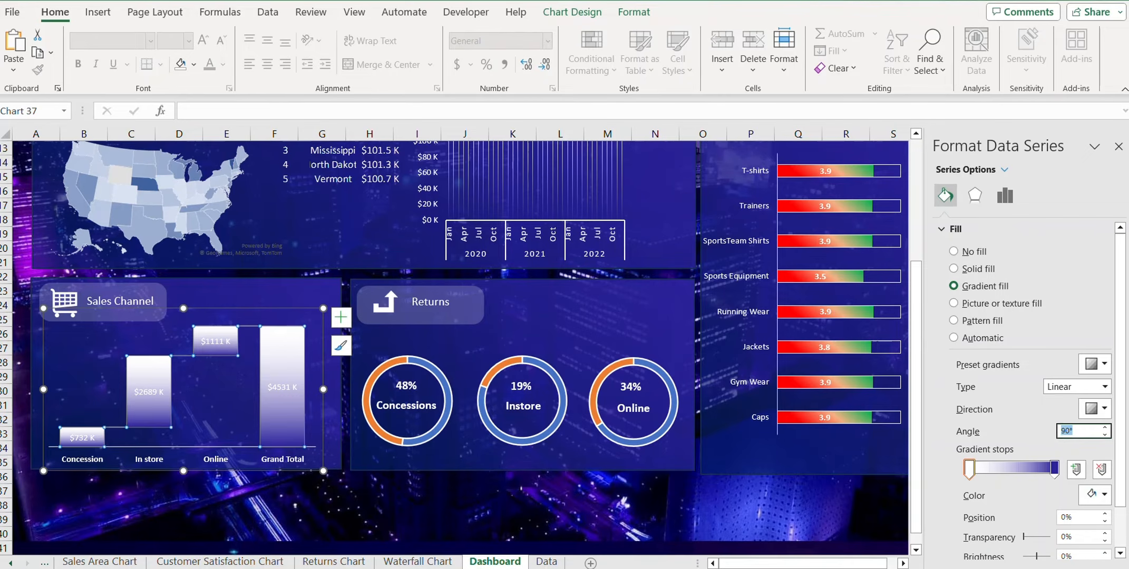
text(180)
key(Return)
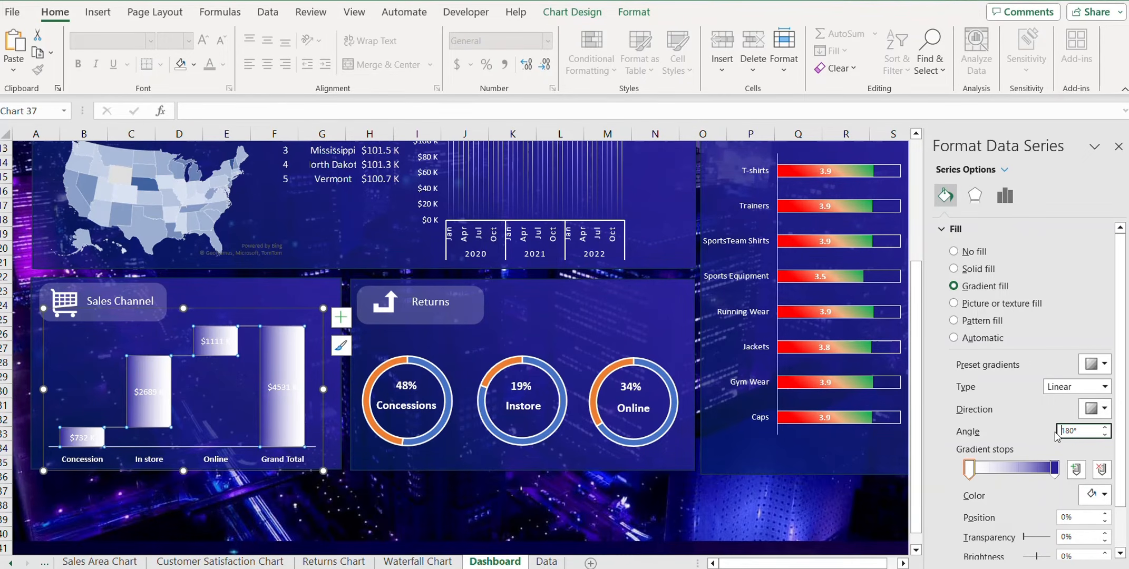
click(282, 387)
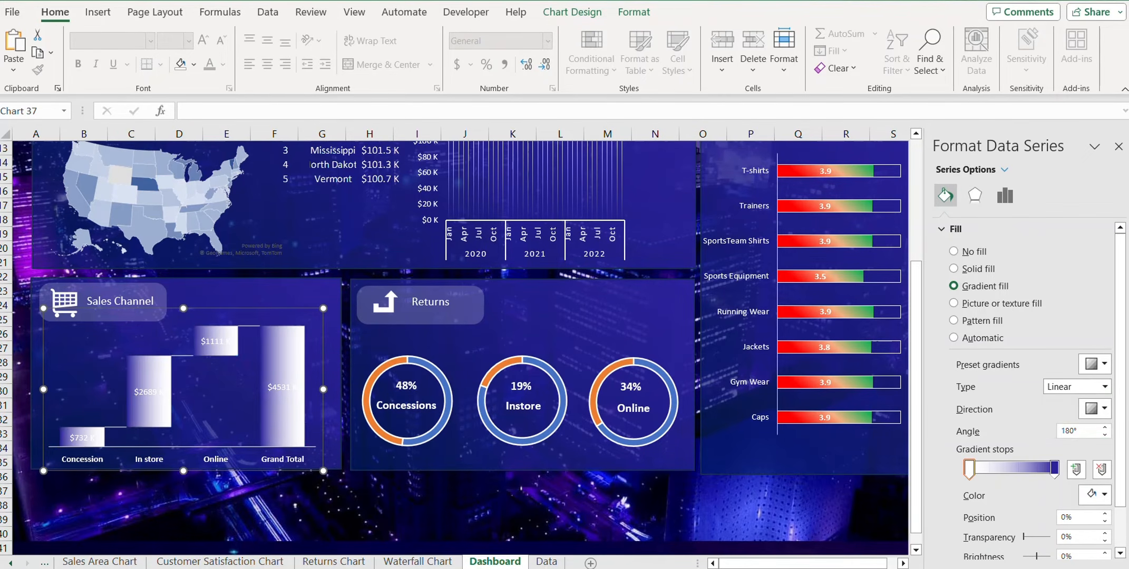
click(1080, 431)
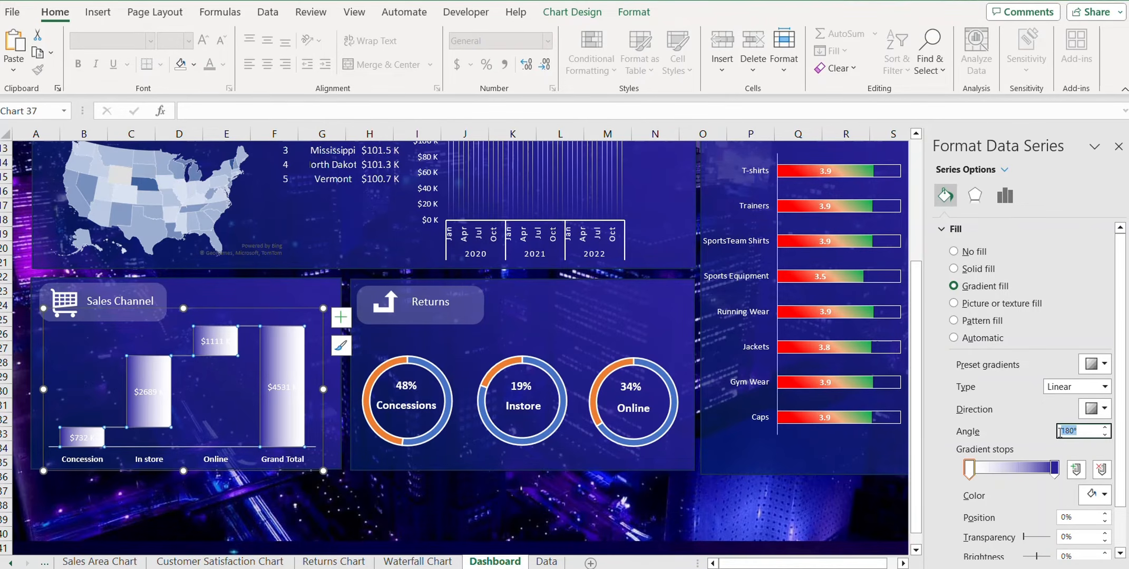
text(12)
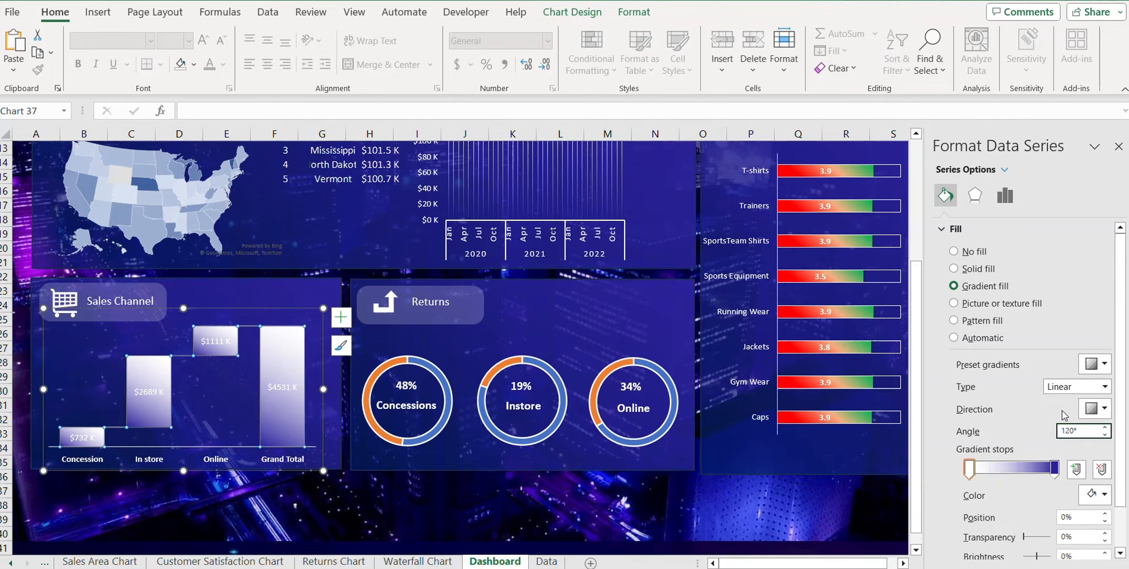
Set the first gradient stop's transparency to 50% and the bars' gradient direction to linear down, at 90°.
click(1075, 537)
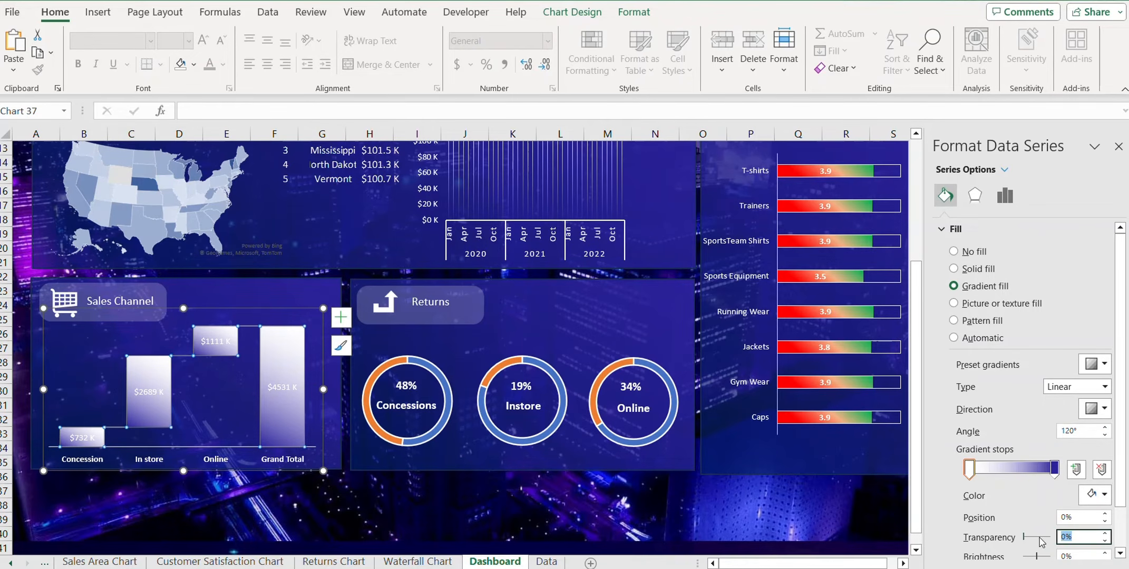
text(50)
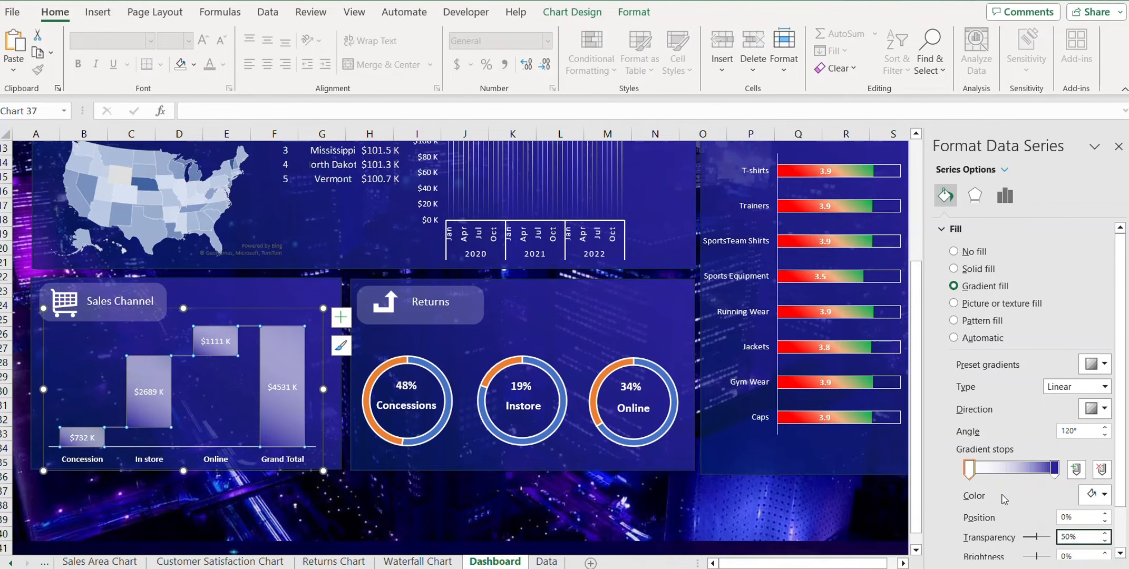
click(1092, 410)
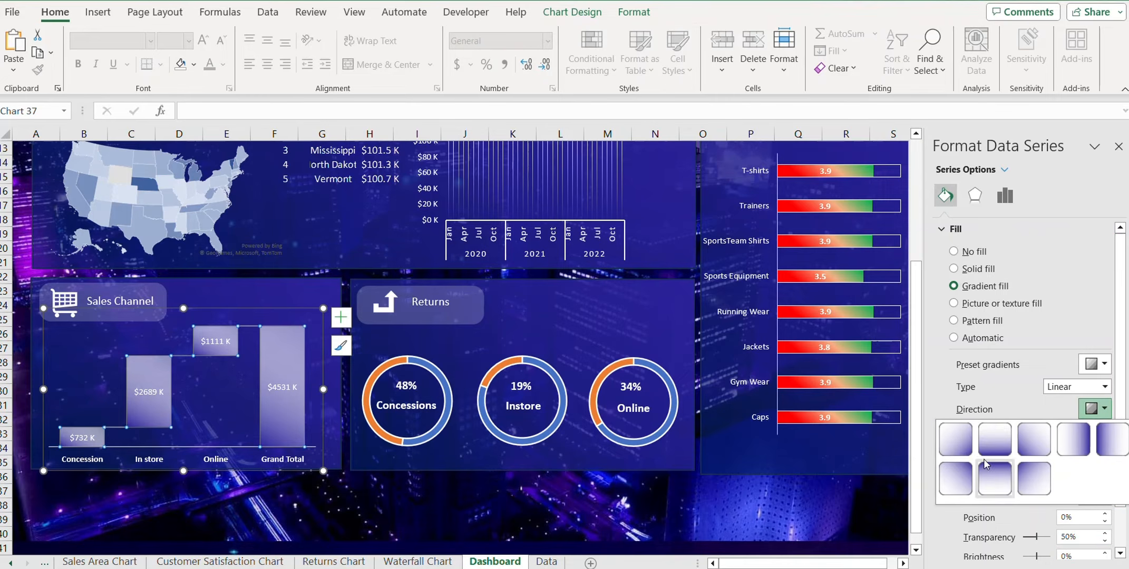
click(994, 440)
click(262, 538)
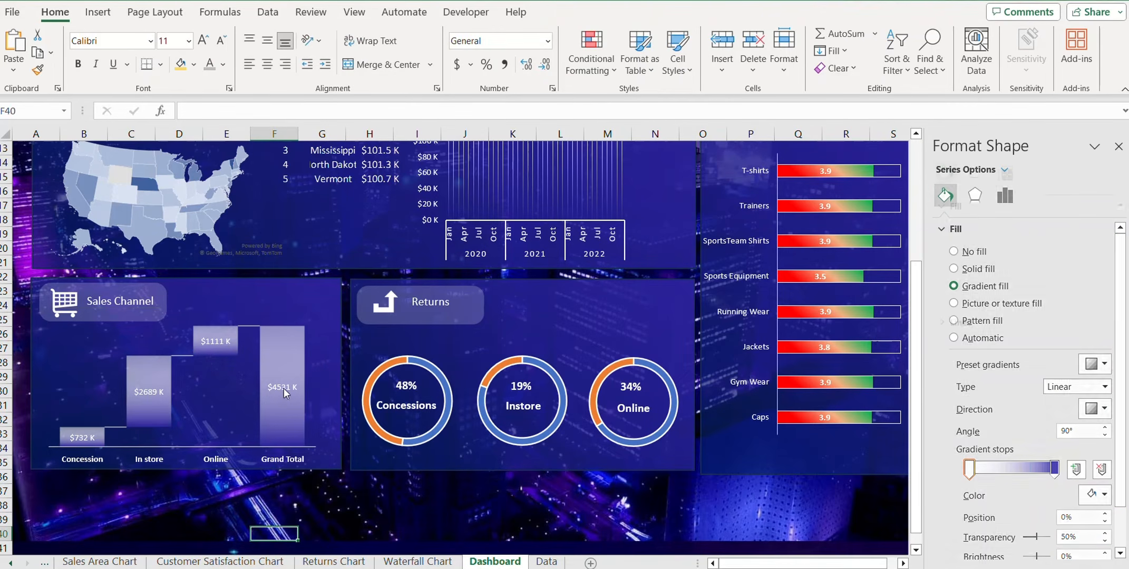
Select only the Grand Total bar and change its first gradient stop to green.
click(283, 355)
click(285, 340)
click(286, 340)
click(287, 344)
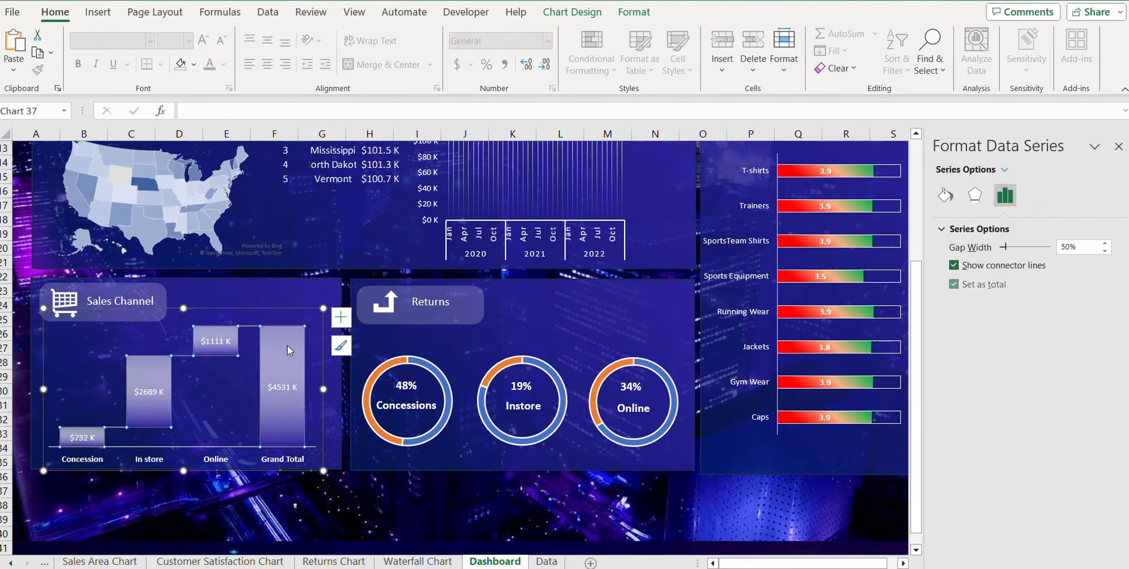
click(285, 349)
click(285, 349)
click(285, 350)
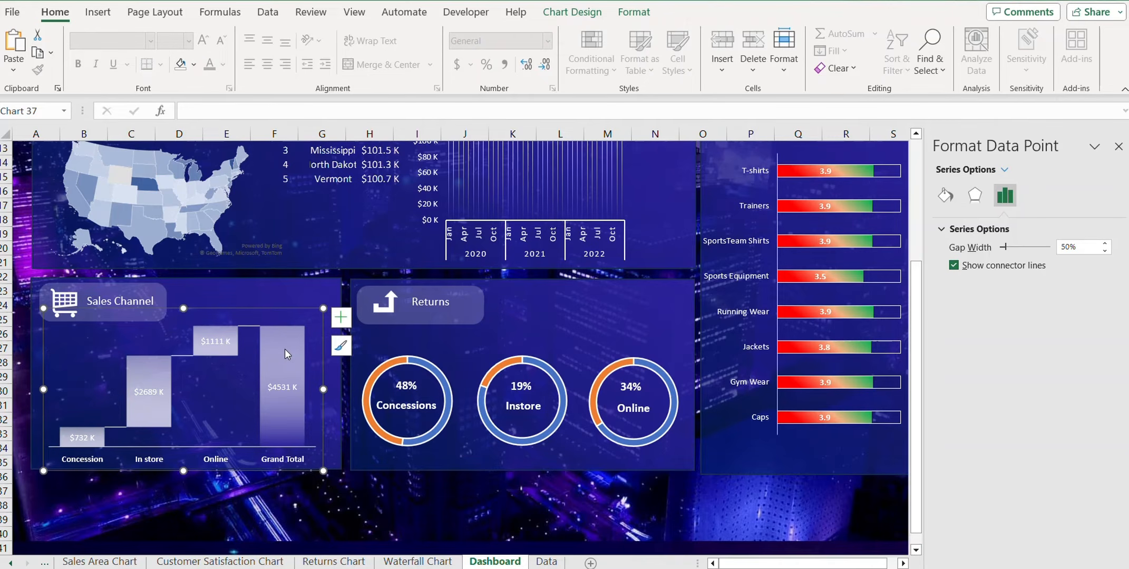
click(944, 196)
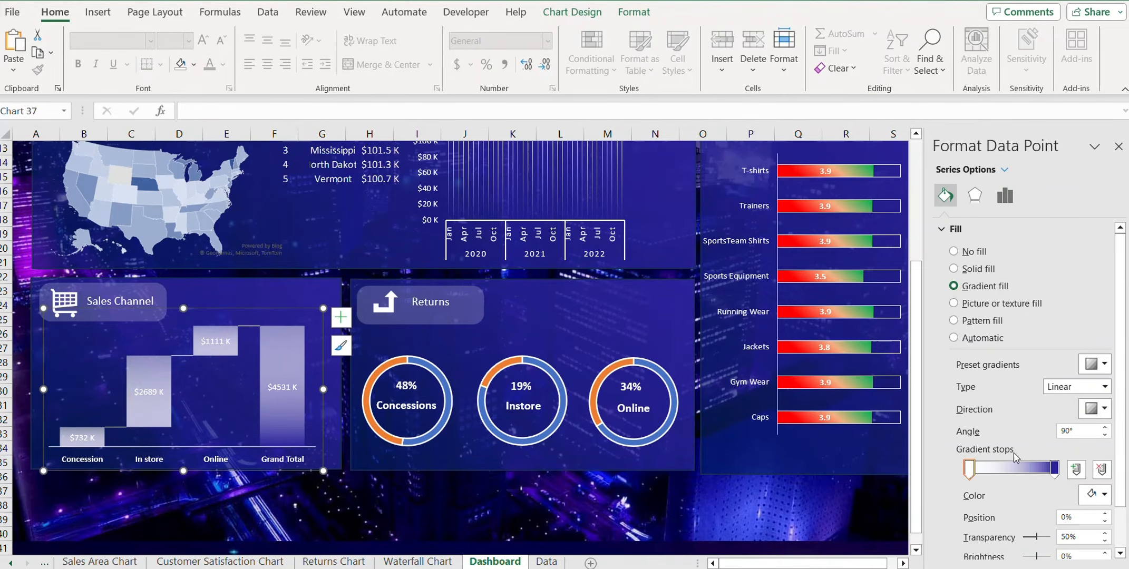
click(1088, 494)
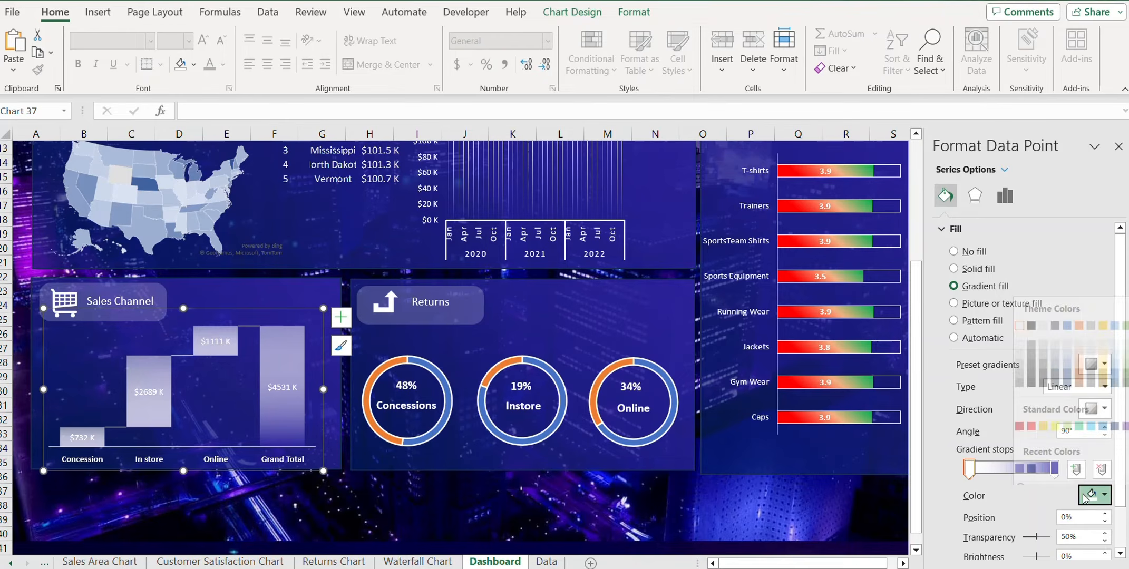
click(1080, 415)
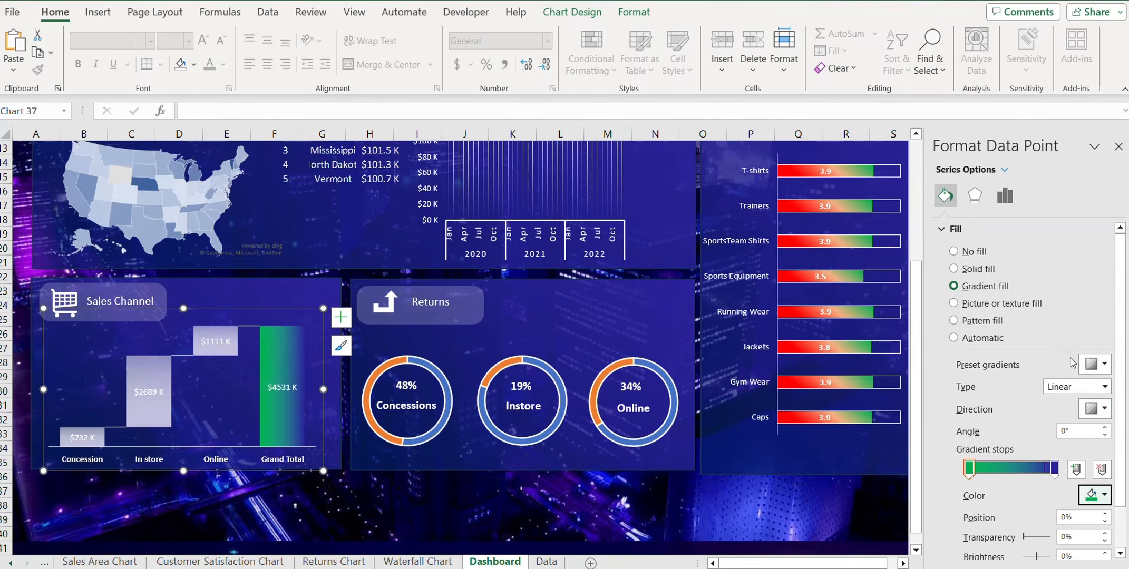
Set the Grand Total bar's gradient direction to linear down, at 90°.
click(1095, 409)
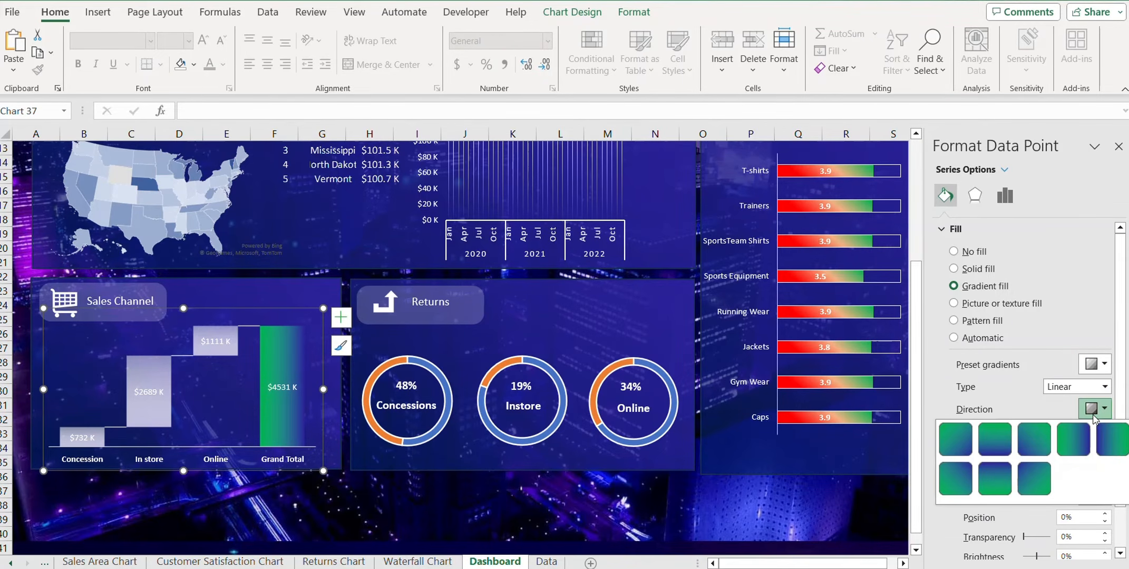
click(1004, 442)
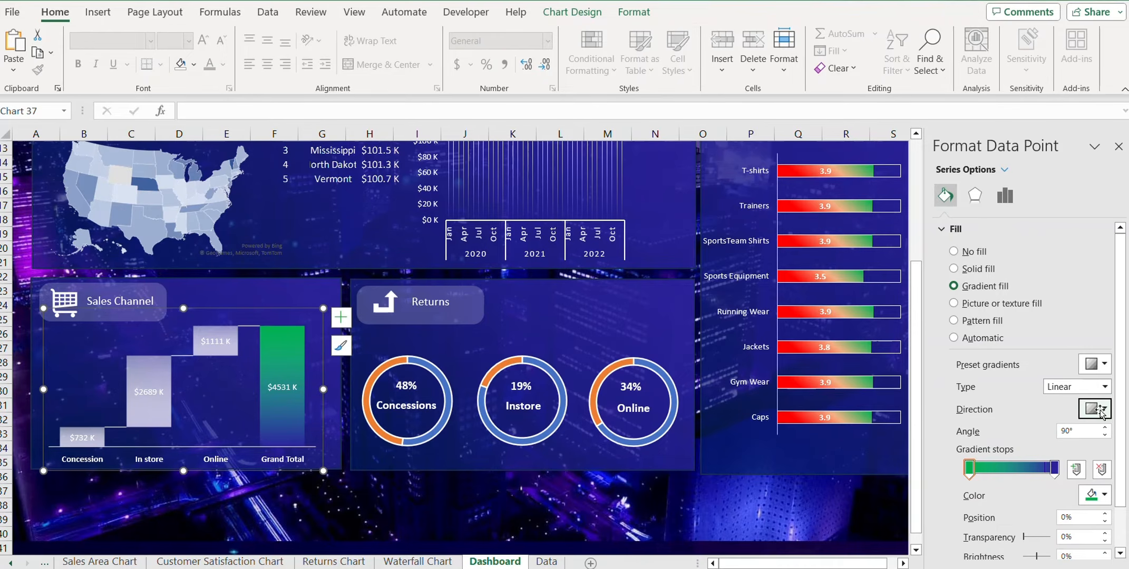
click(388, 487)
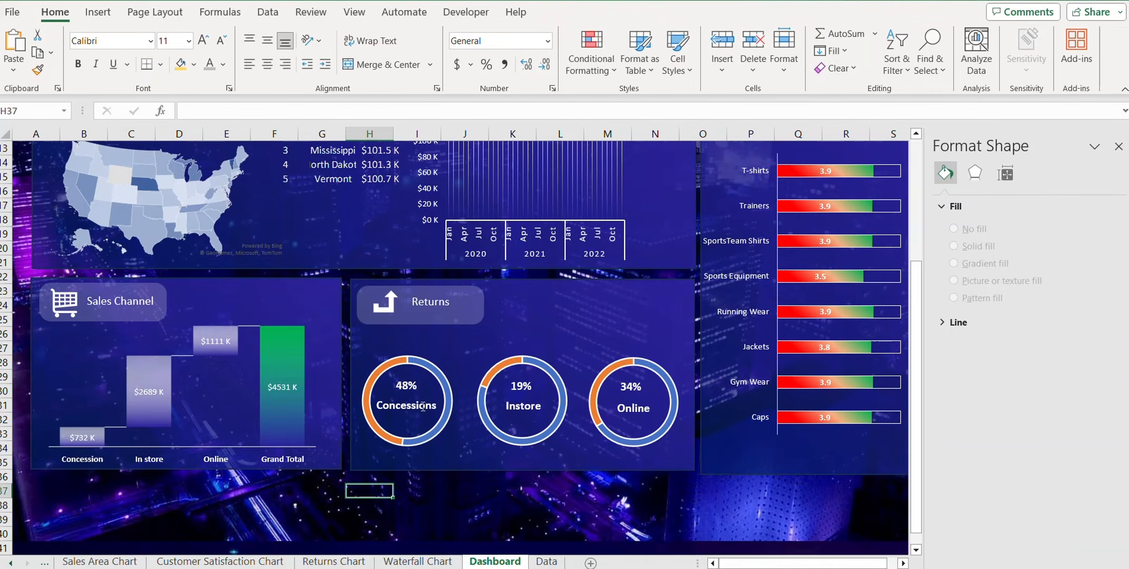
Remove the fill from only the orange slice of the Concessions donut.
click(380, 372)
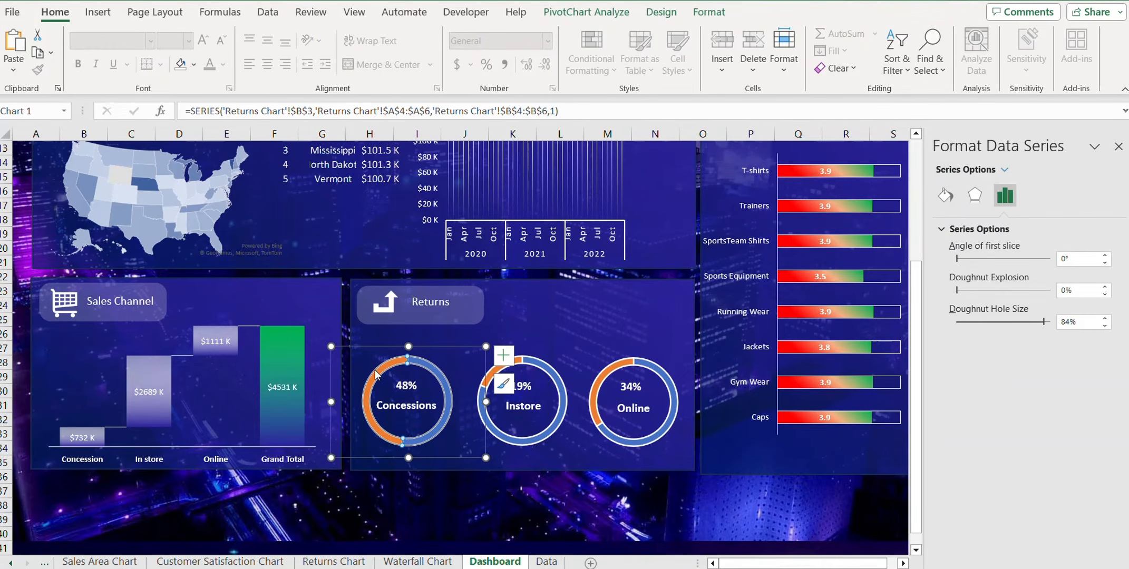
click(379, 367)
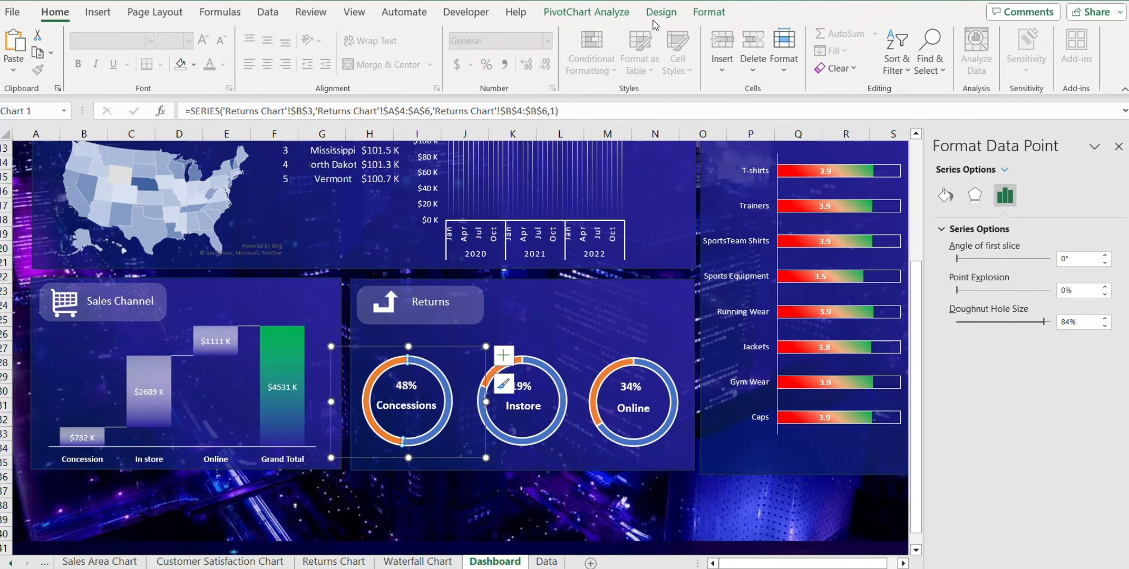
click(700, 15)
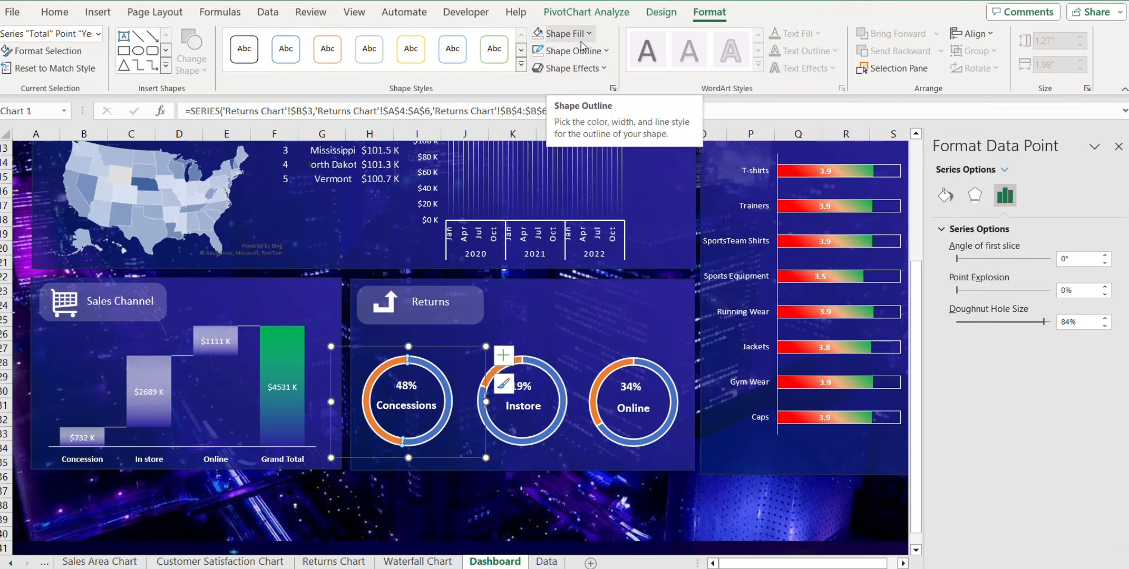
click(563, 33)
click(567, 260)
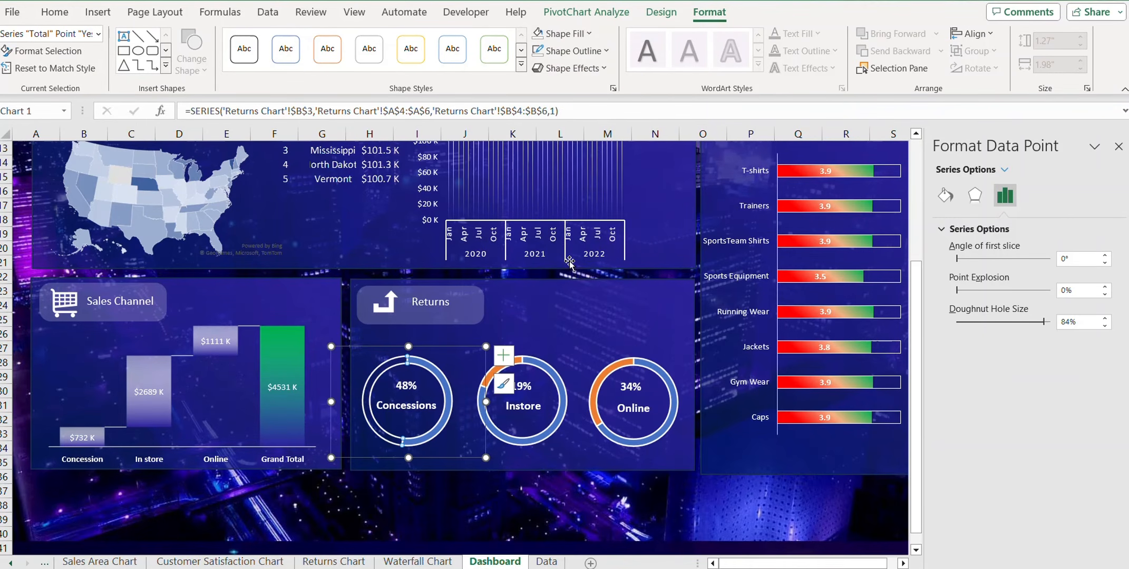
Try a red fill on the Concessions donut's entire ring and undo it.
click(447, 402)
click(426, 368)
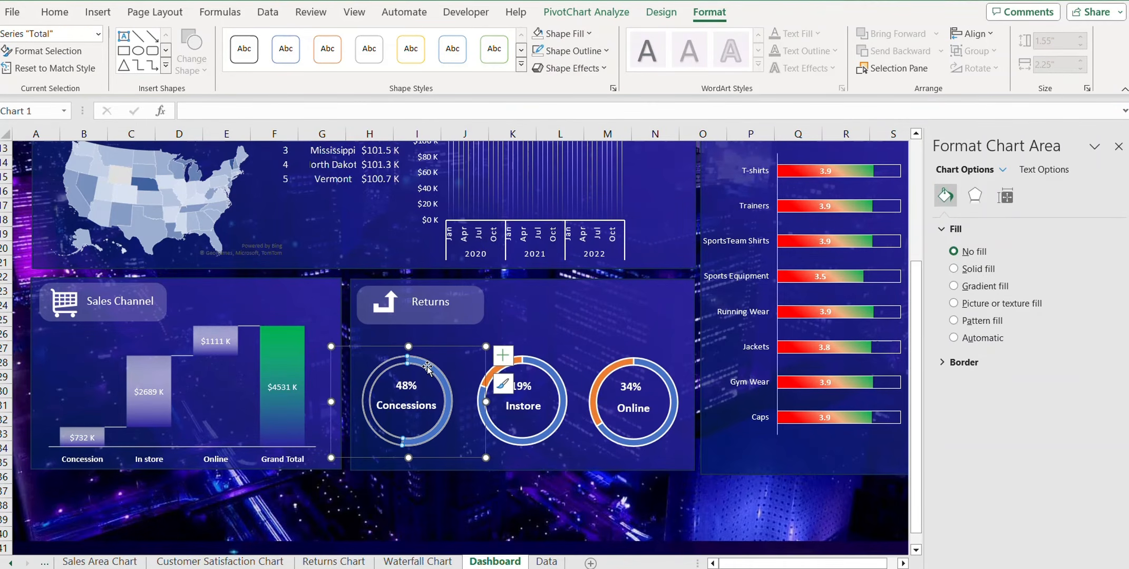
click(580, 35)
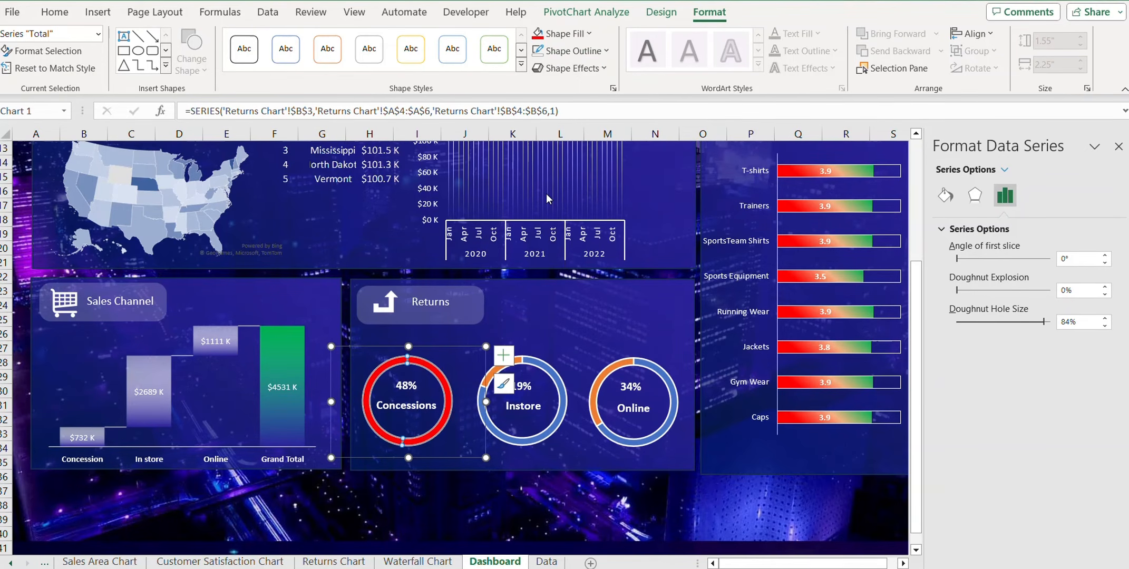
key(ctrl+z)
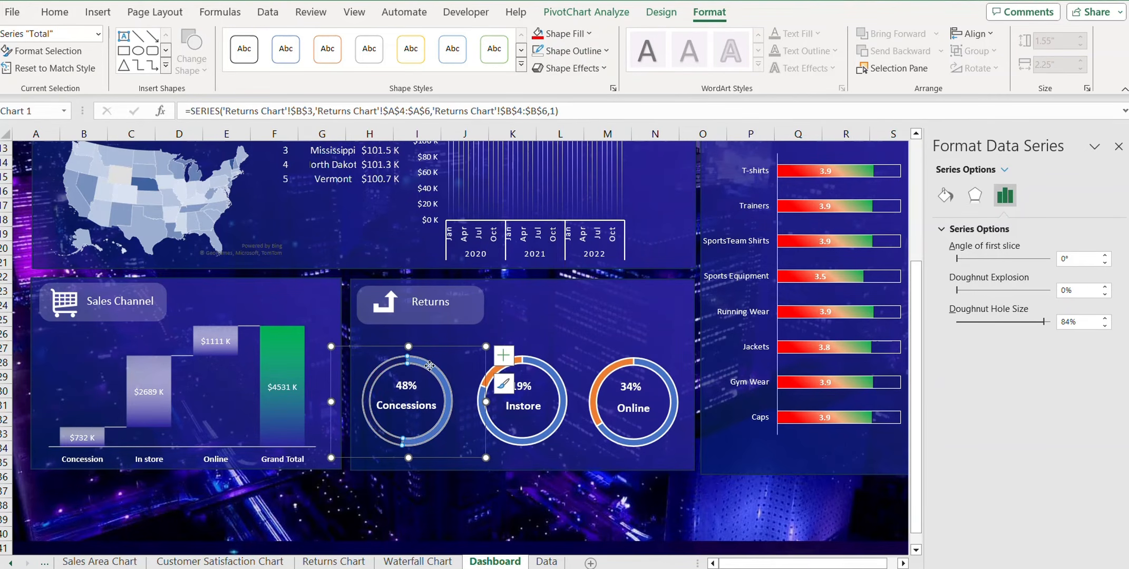
Fill only the blue slice of the Concessions donut with red.
click(429, 365)
click(564, 33)
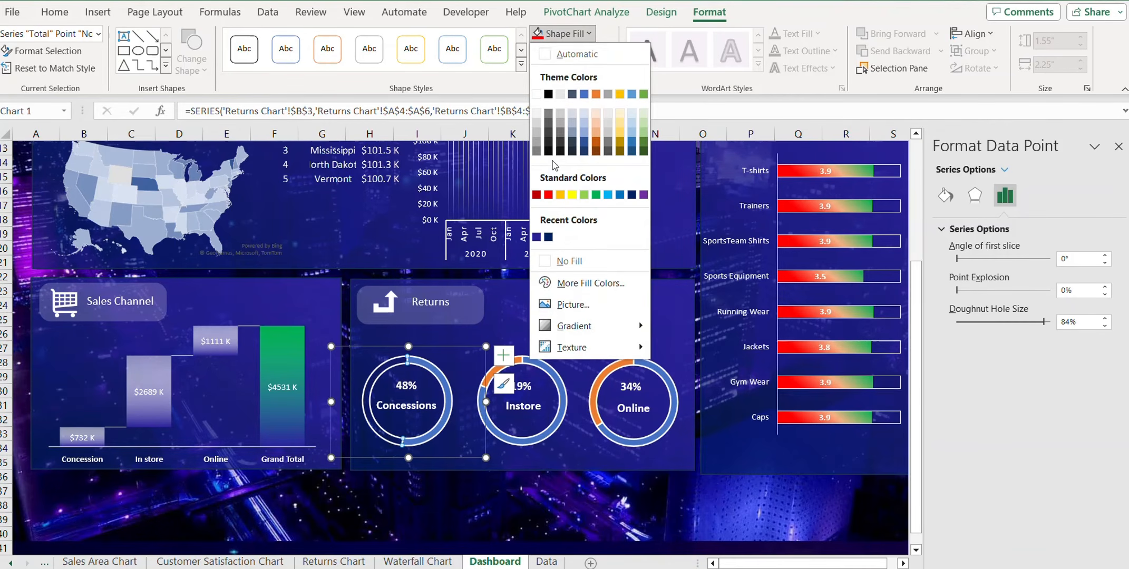
click(548, 195)
Recolour the Instore and Online donuts to match Concessions, with no fill on the orange slices and red on the blue ones.
click(540, 365)
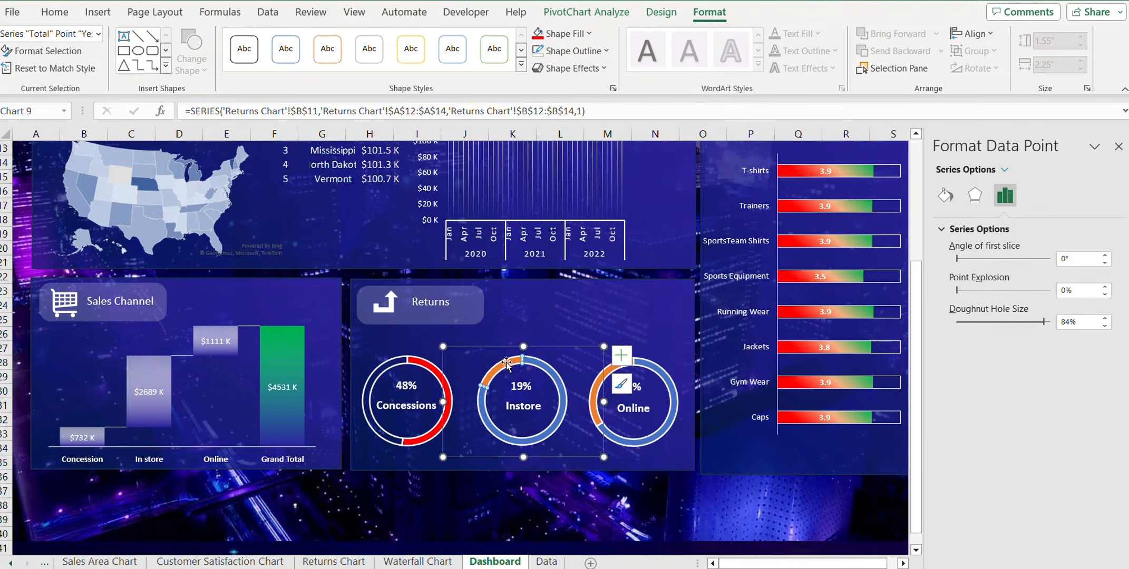
click(655, 365)
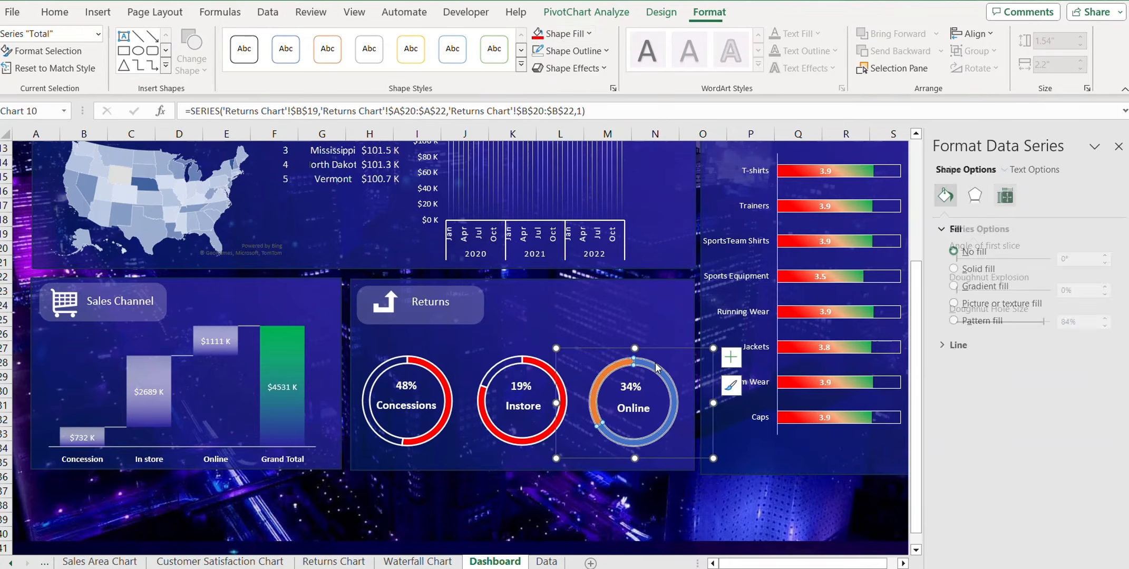
click(655, 367)
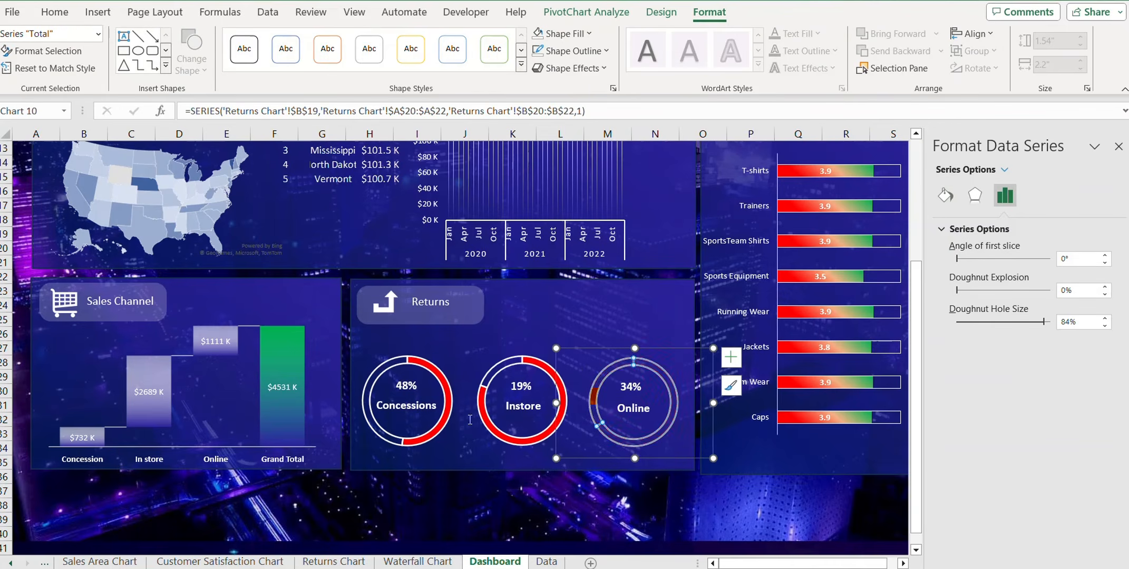
click(656, 368)
click(564, 33)
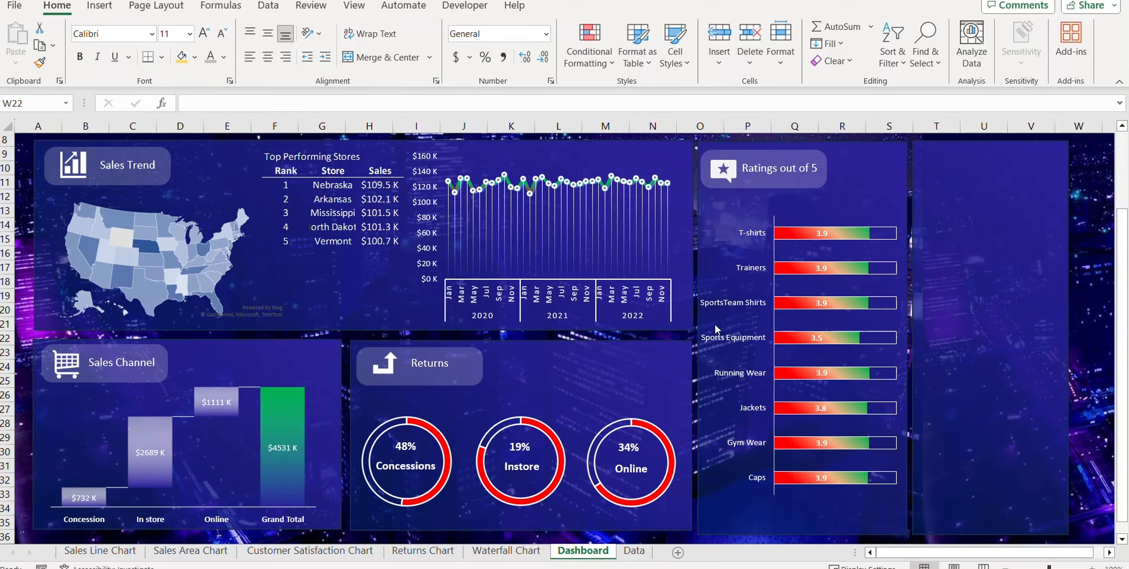
Insert slicers for Year, Product Category and Order Channel from the sales trend line chart.
click(484, 163)
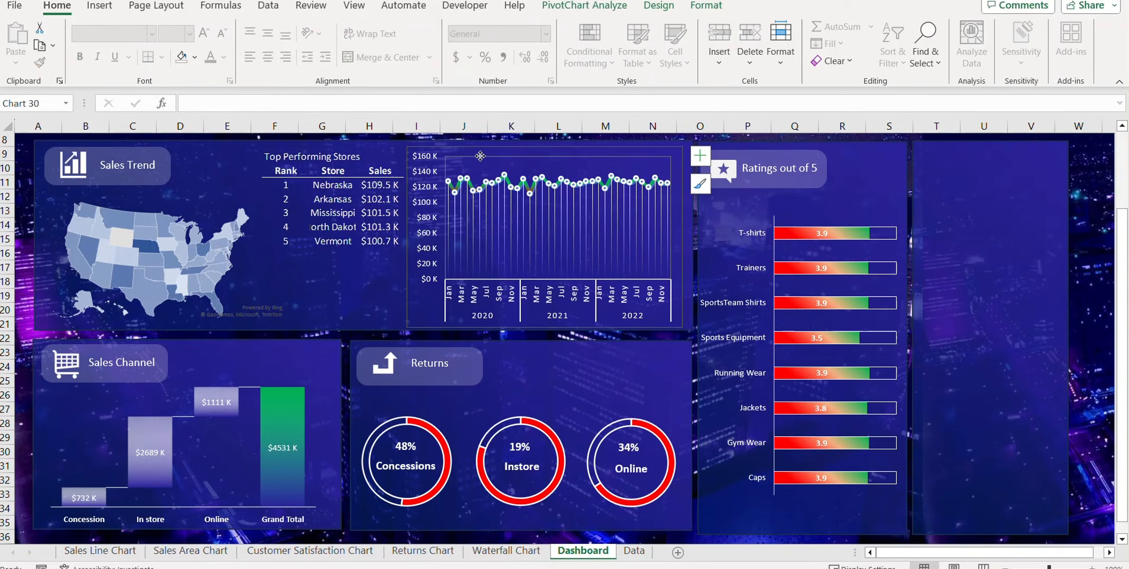
click(479, 151)
click(477, 153)
click(564, 6)
click(318, 55)
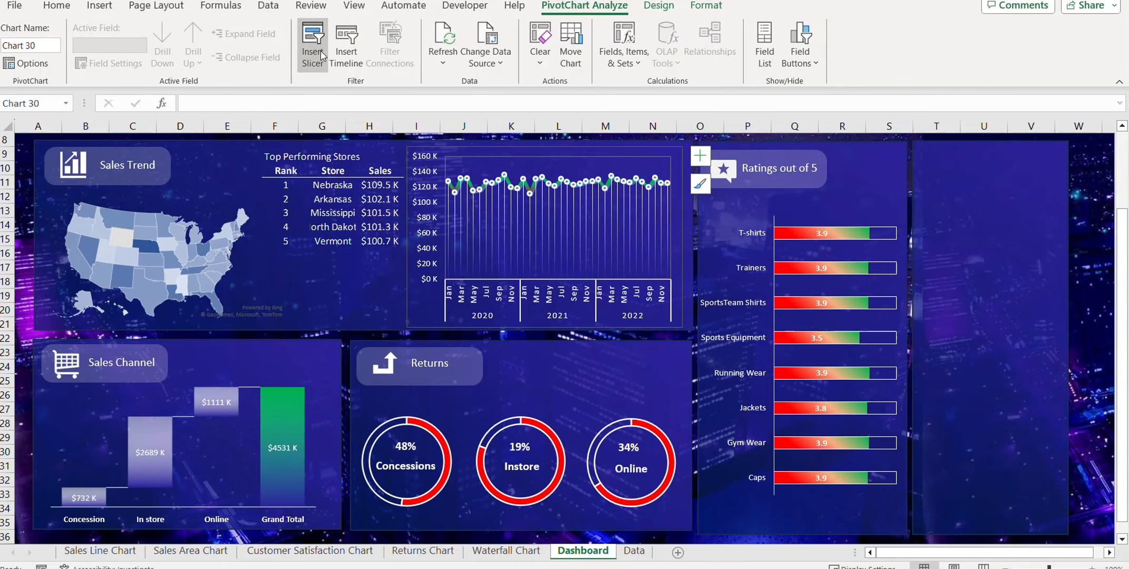
drag(513, 183, 603, 166)
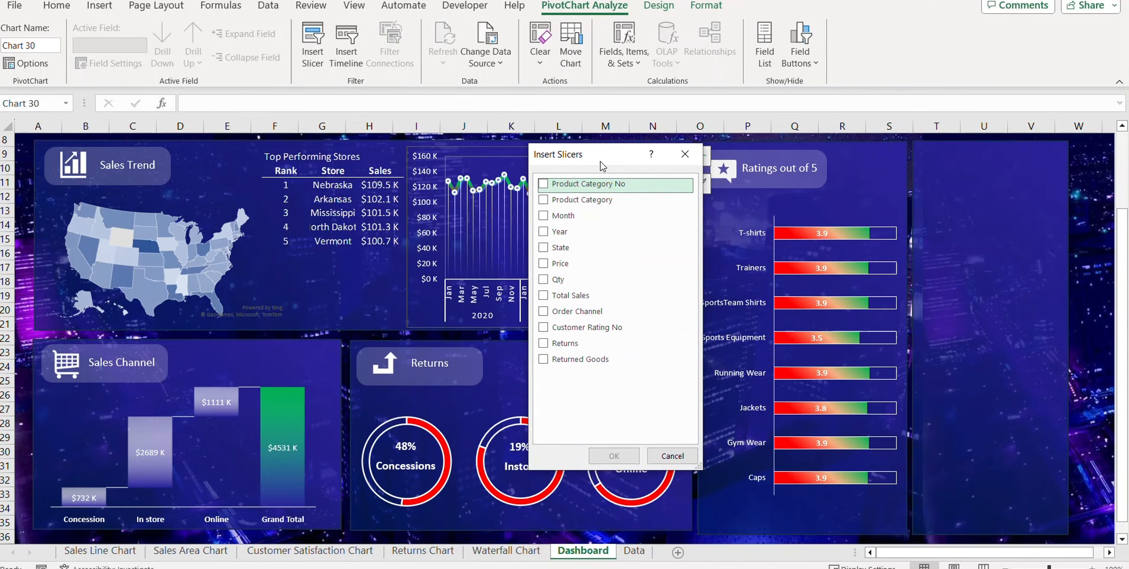
click(545, 233)
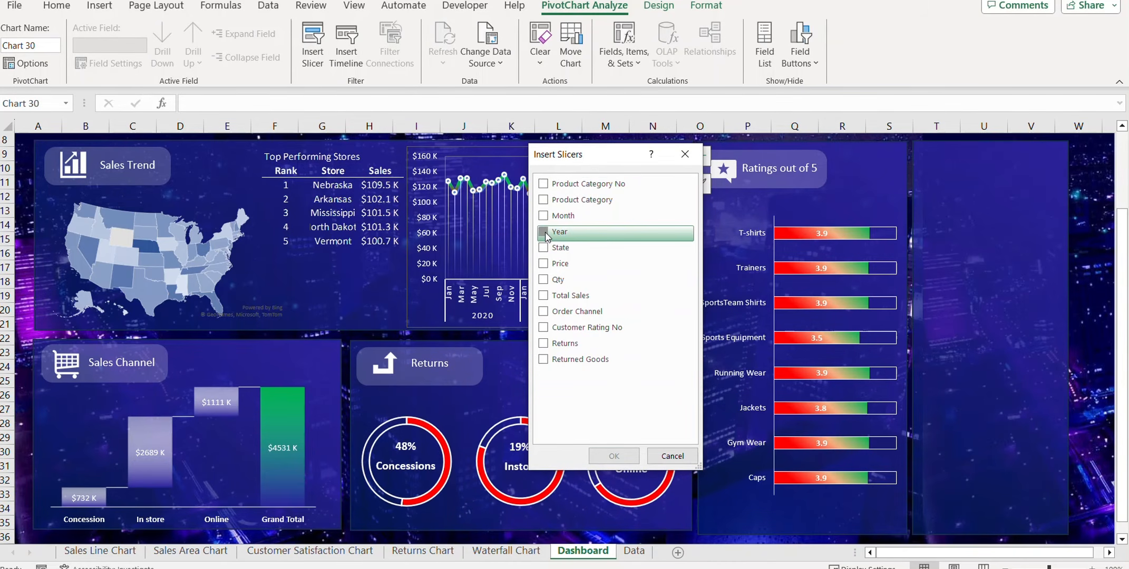
click(544, 201)
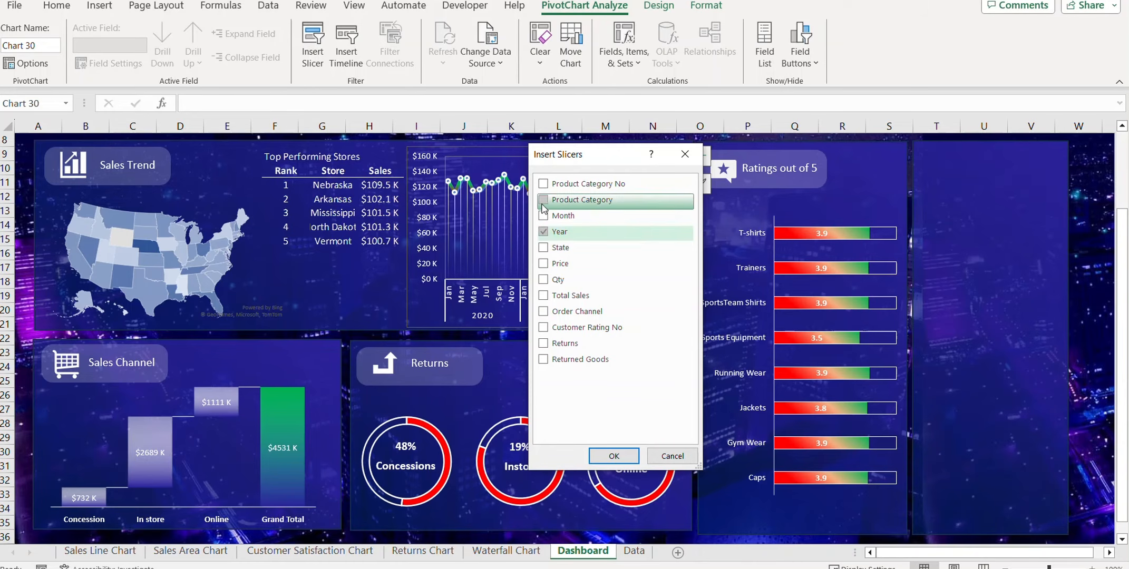
click(543, 311)
click(614, 456)
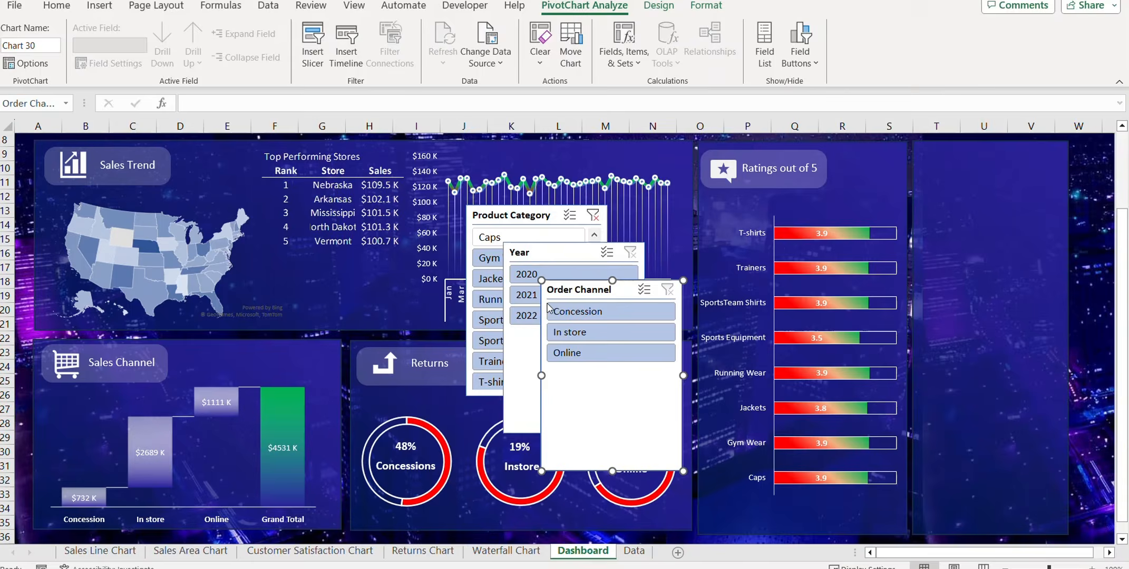
Move the Year slicer to the top of the empty panel, shorten it to about 1.28", and fit the Product Category slicer below it.
click(544, 258)
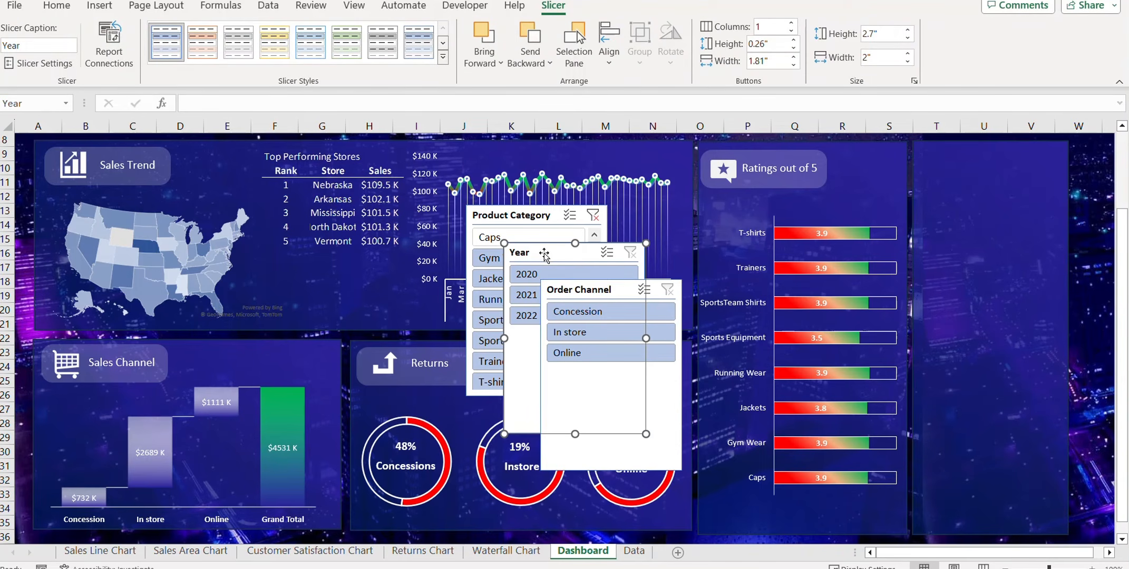
drag(545, 255, 956, 155)
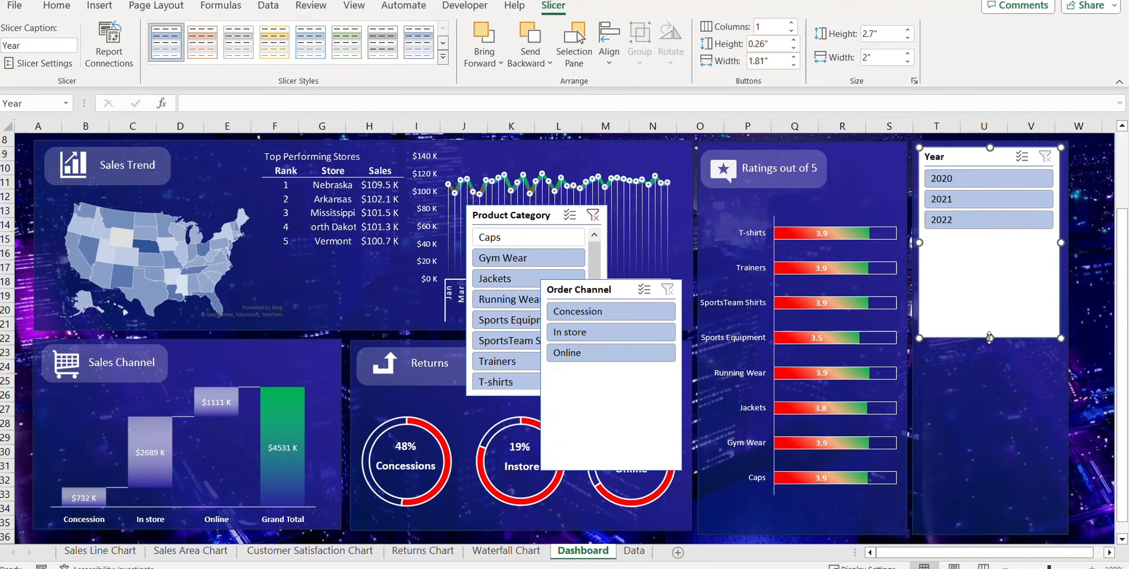
drag(989, 337, 993, 239)
drag(511, 215, 965, 252)
mouse_move(991, 434)
mouse_down()
mouse_move(992, 463)
mouse_move(994, 435)
mouse_up()
Shorten the Order Channel slicer to about 1.3" high and place it below the Product Category slicer.
click(612, 453)
drag(612, 470, 612, 369)
drag(596, 291, 976, 451)
drag(992, 528, 992, 531)
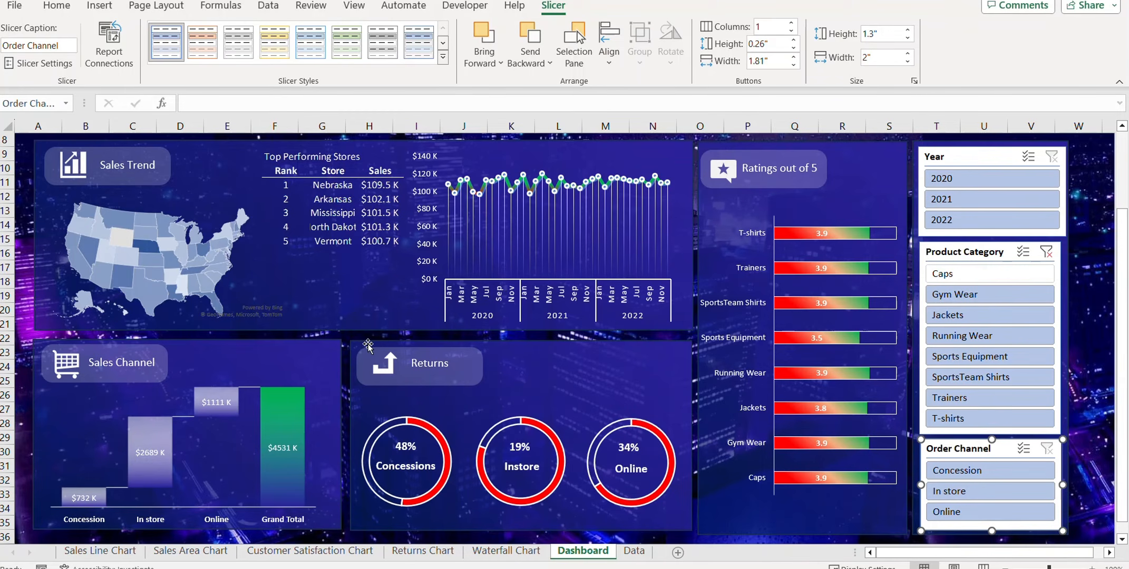
Connect the Year slicer to the remaining pivot tables: PivotTable4, 10, 6, 9, 3 and 11.
right_click(949, 158)
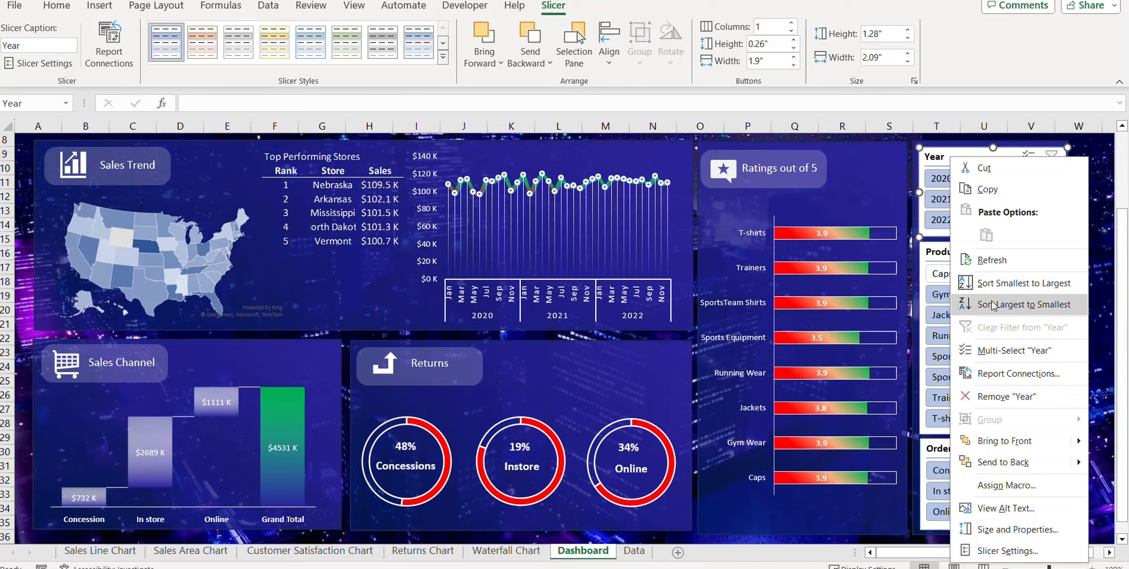
click(998, 374)
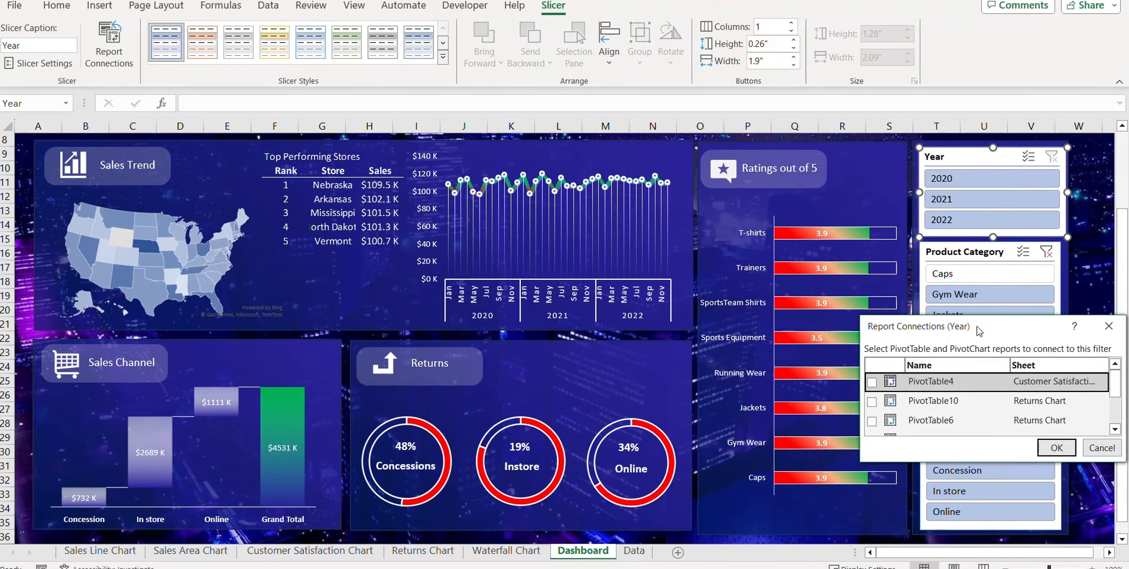
drag(977, 327, 450, 165)
drag(597, 296, 740, 442)
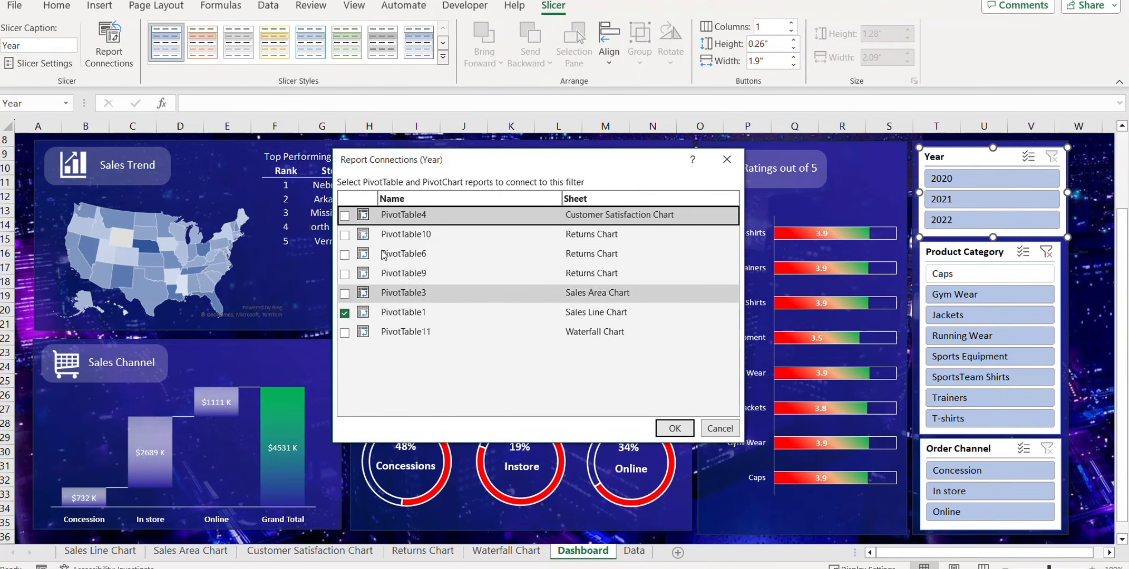
click(345, 216)
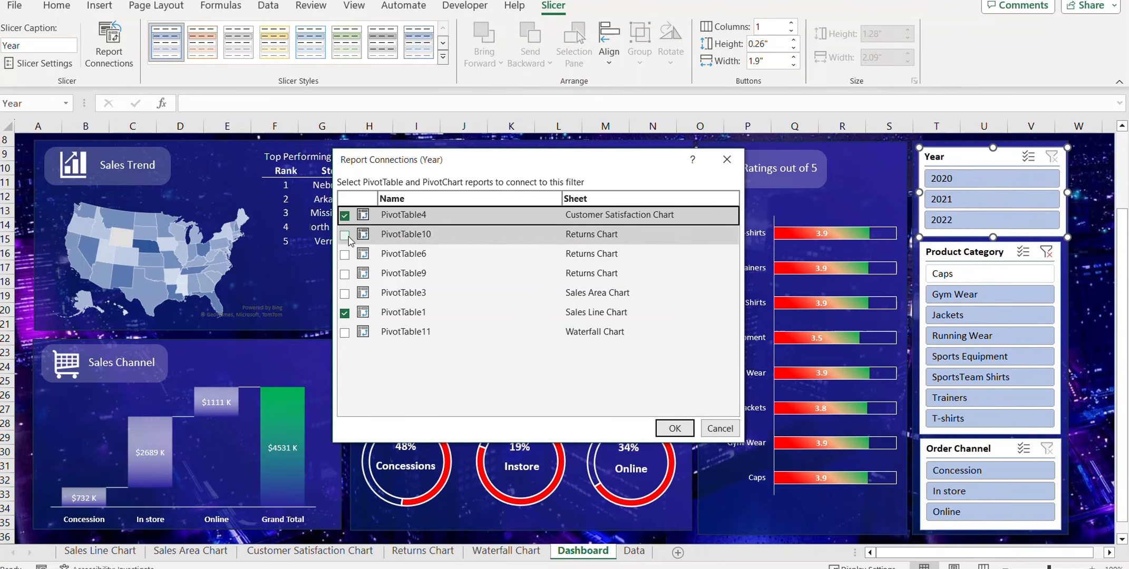
click(345, 235)
click(344, 255)
click(345, 274)
click(345, 294)
click(345, 332)
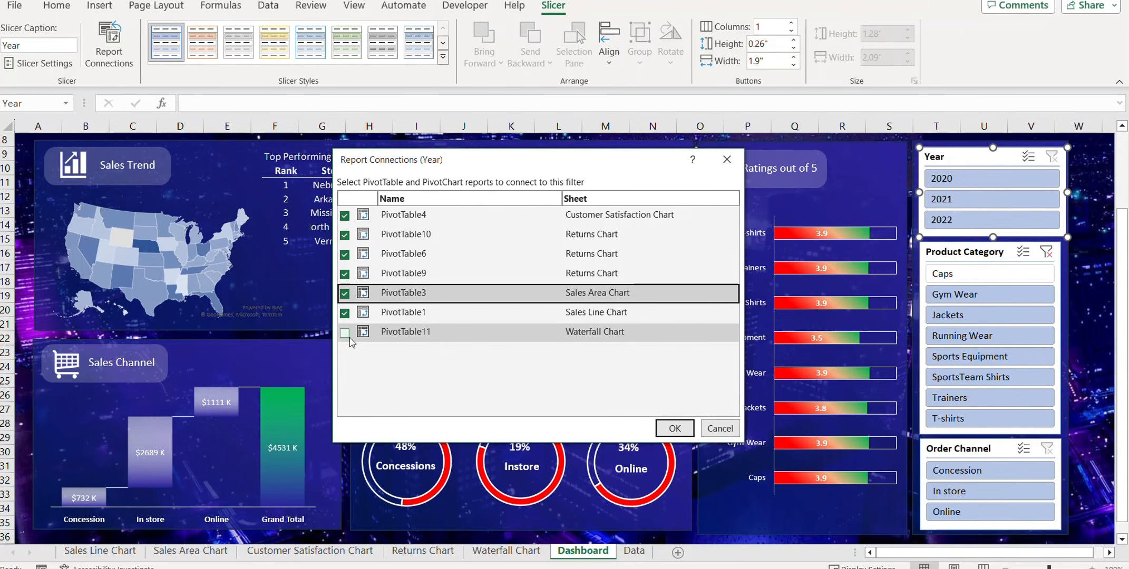
click(673, 428)
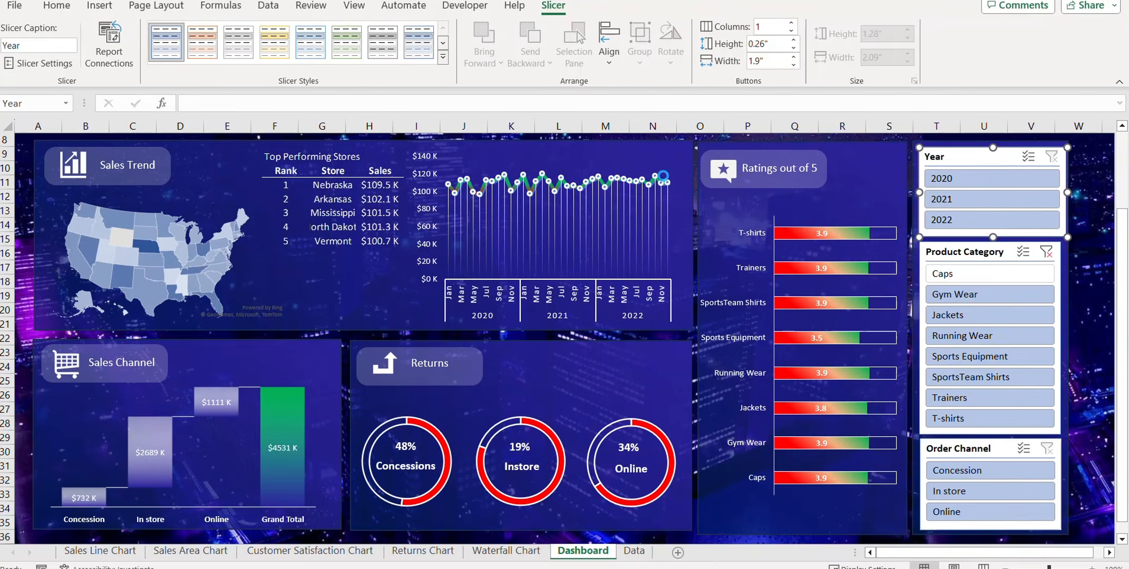
Connect the Product Category slicer to PivotTable4, 10, 6, 9, 3 and 11 as well.
right_click(966, 258)
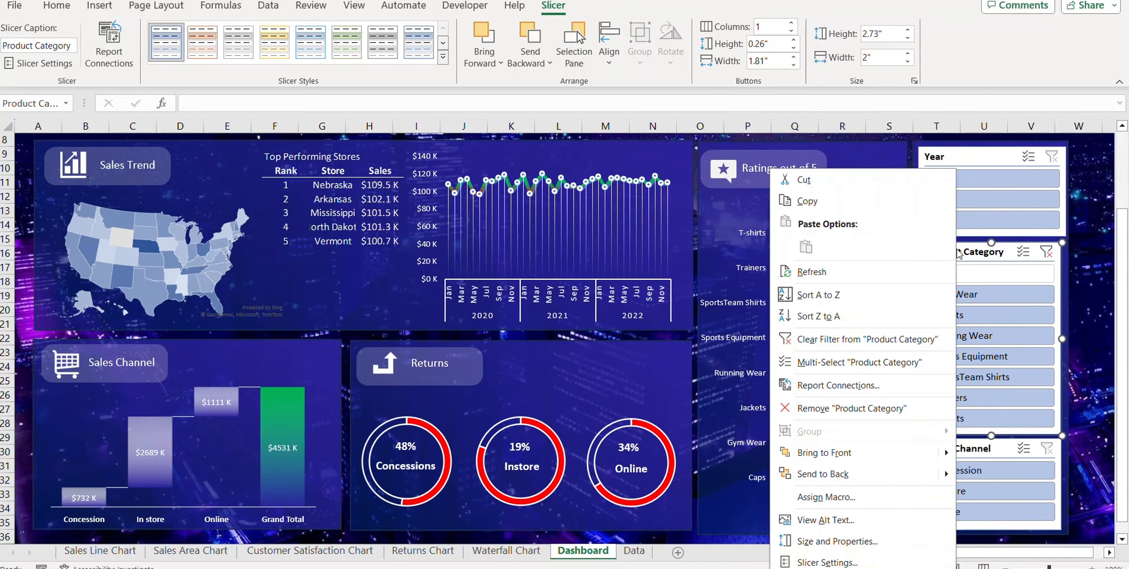
click(849, 394)
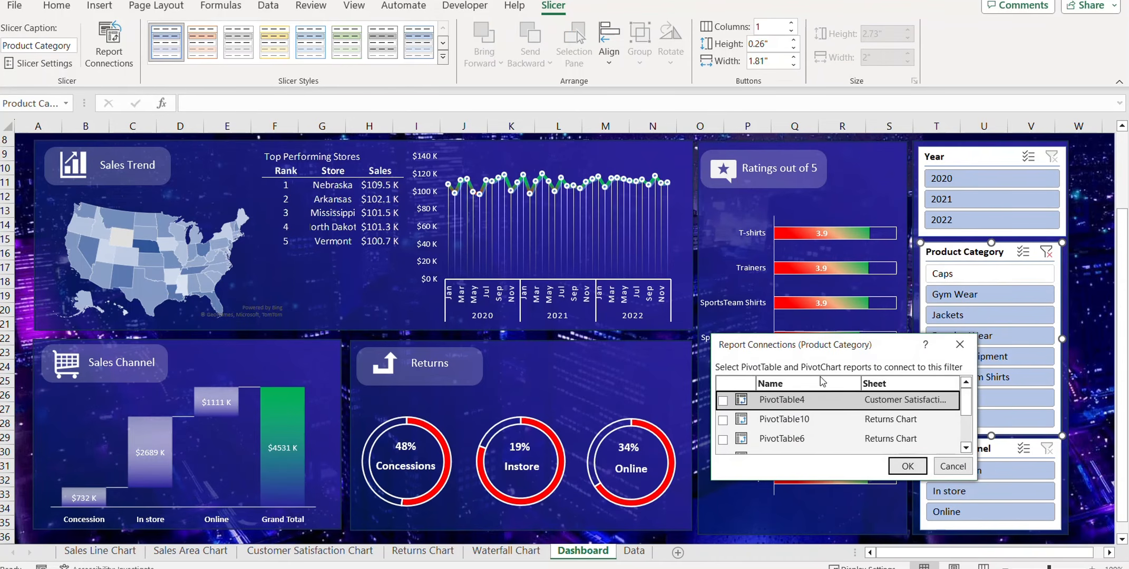
drag(818, 348, 395, 213)
drag(554, 346, 602, 468)
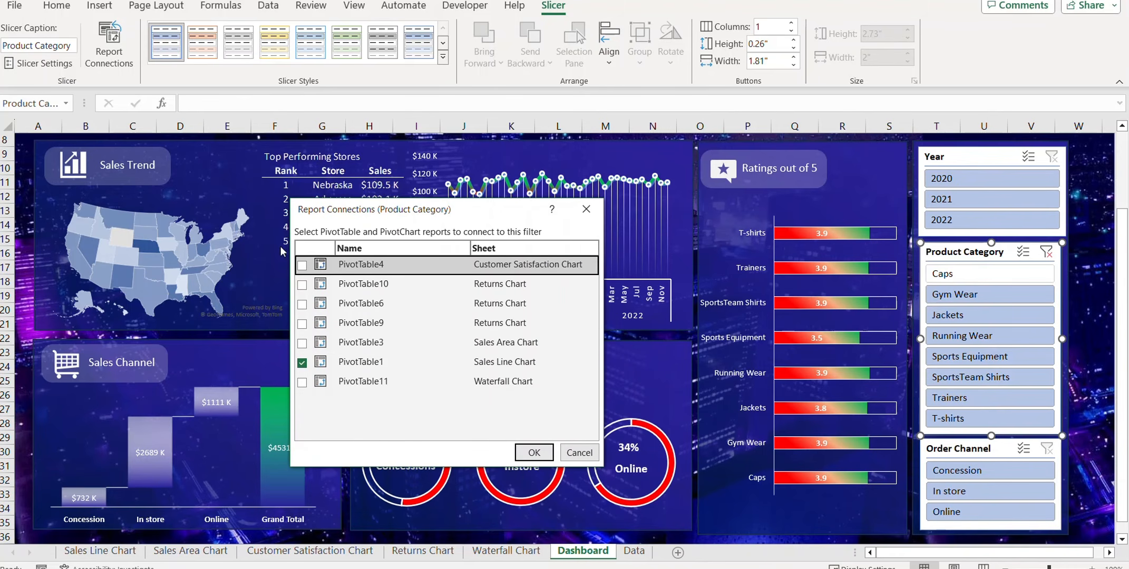
click(302, 265)
click(302, 285)
click(302, 304)
click(302, 324)
click(302, 344)
click(302, 382)
click(535, 454)
Connect the Order Channel slicer to the Customer Satisfaction, Returns and Sales Area chart pivot tables.
right_click(963, 453)
click(849, 289)
drag(791, 337, 353, 176)
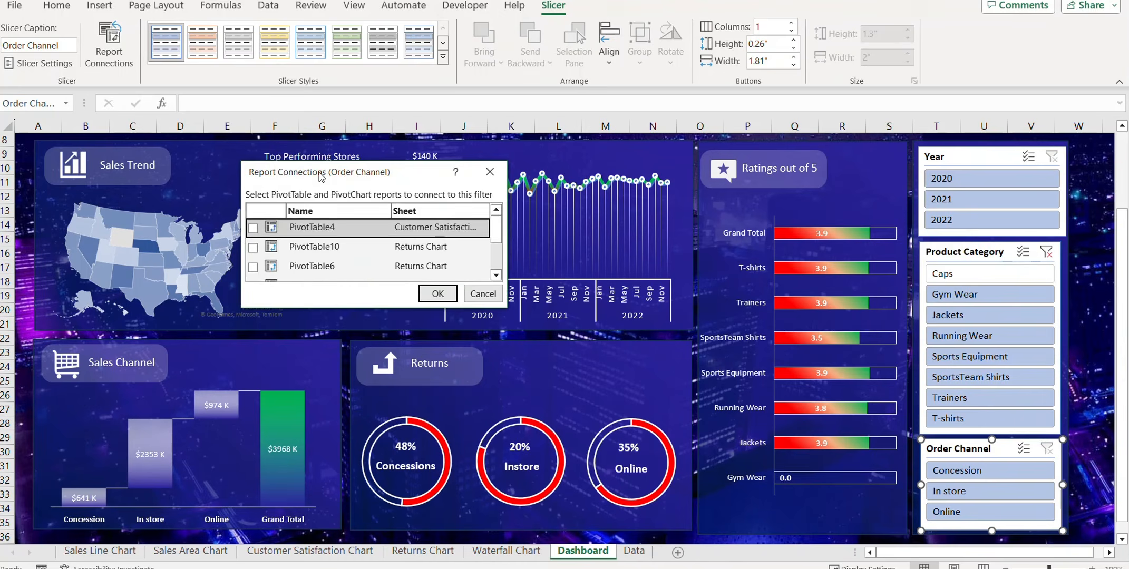
drag(512, 313, 523, 462)
click(256, 229)
click(255, 247)
click(256, 267)
click(255, 307)
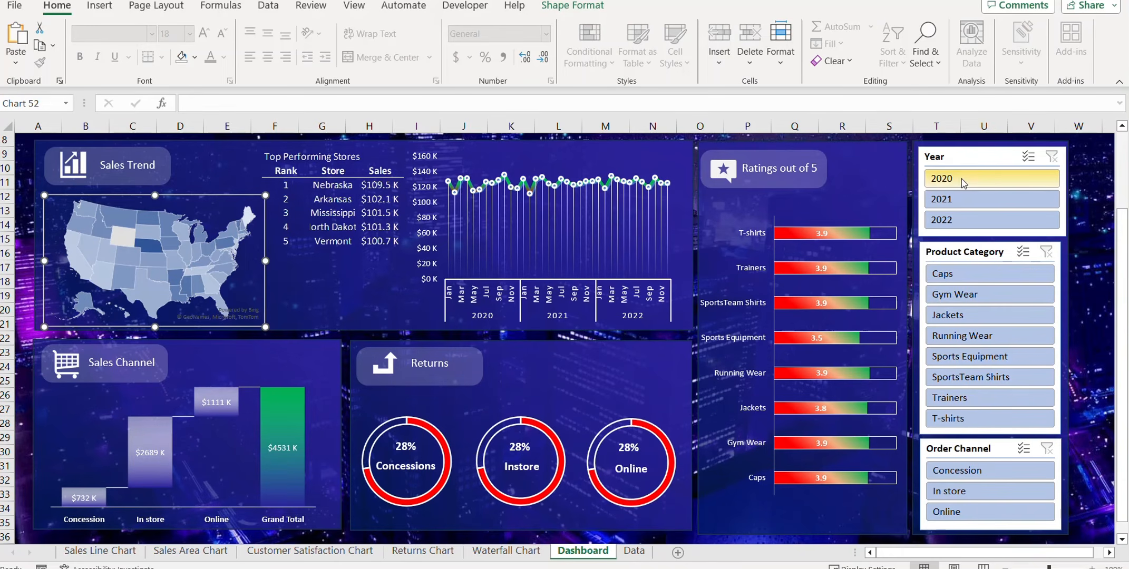
Test the slicers by filtering to 2020, 2021, 2022 and Sports Equipment, and reselect all product categories and years.
click(963, 181)
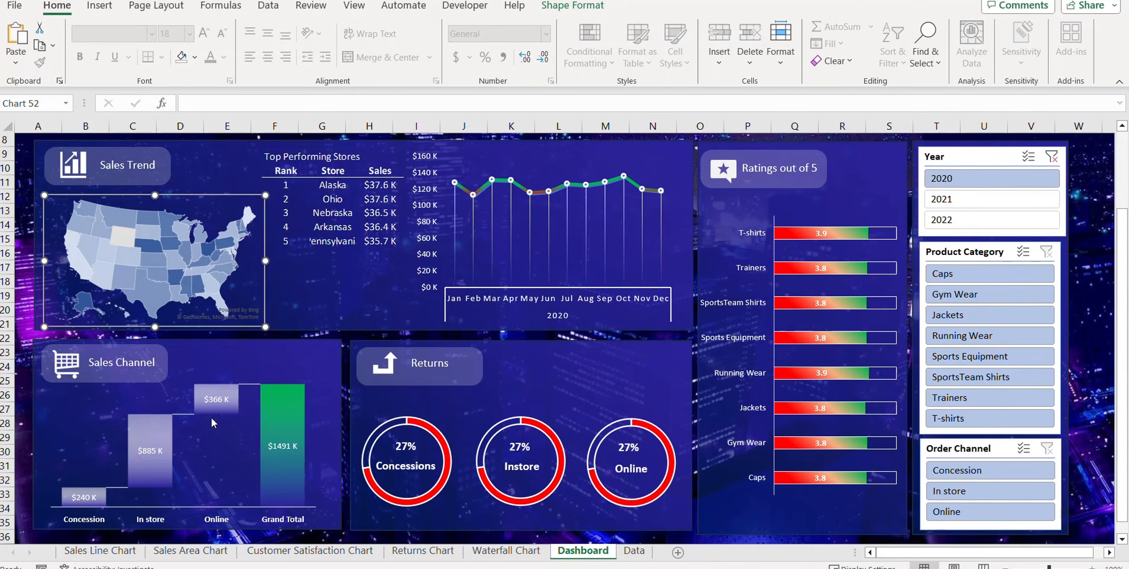
click(952, 199)
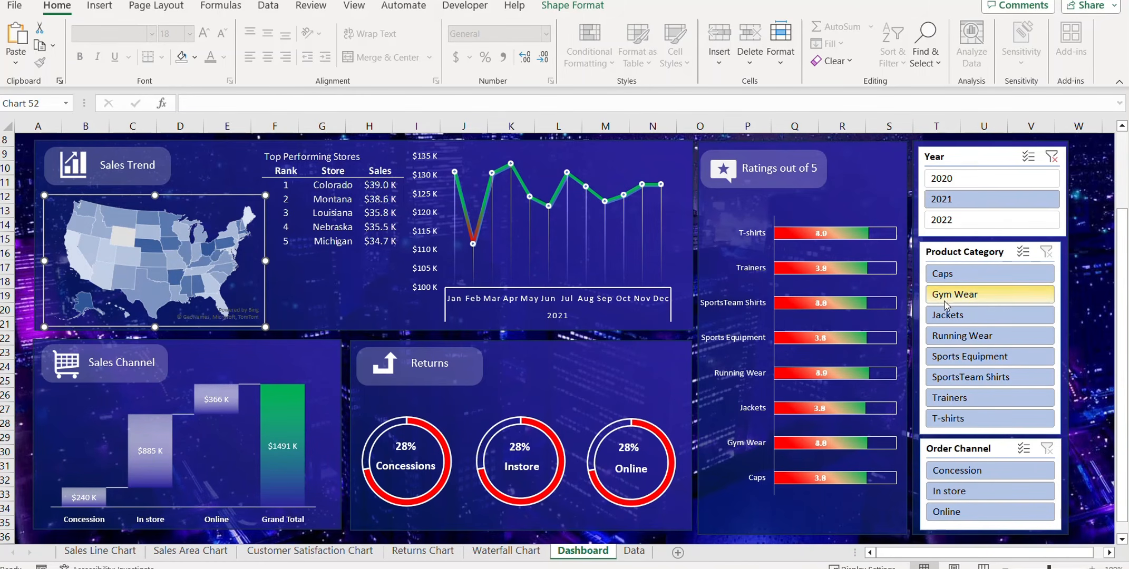
click(968, 226)
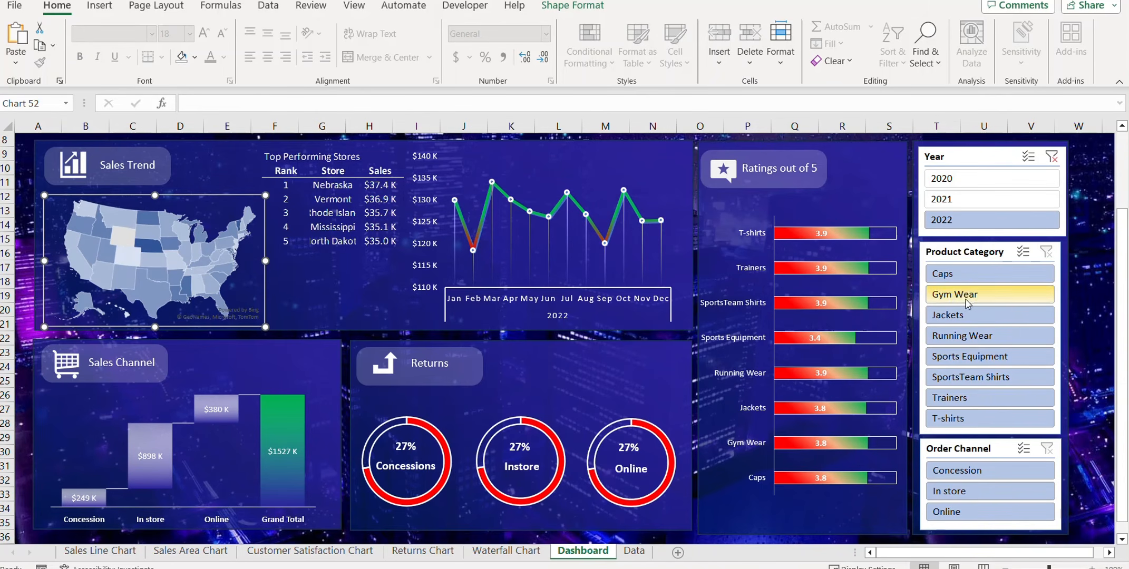
click(968, 356)
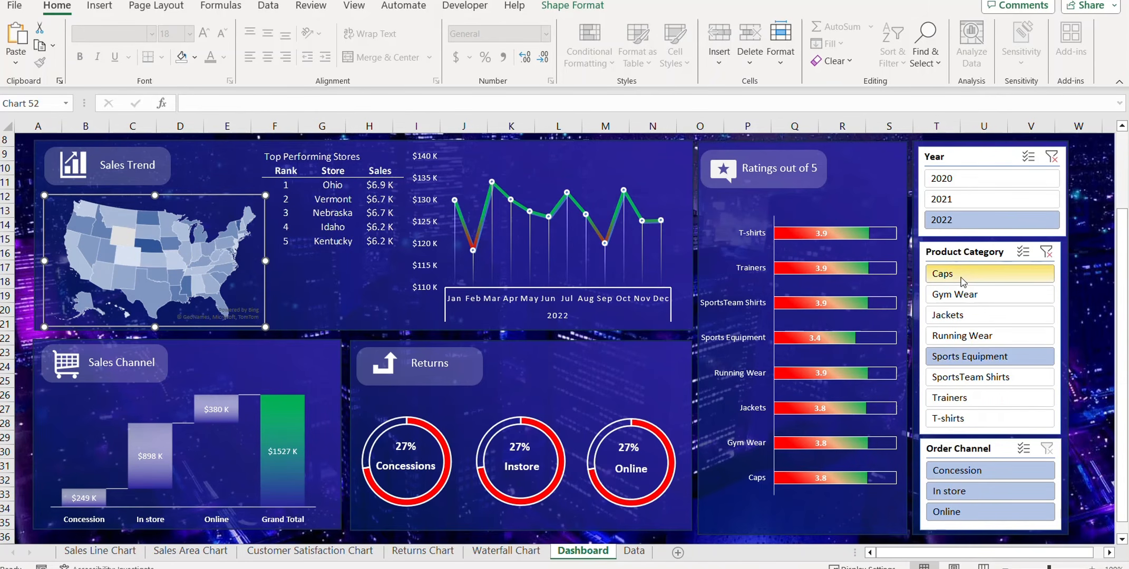
drag(963, 279, 974, 421)
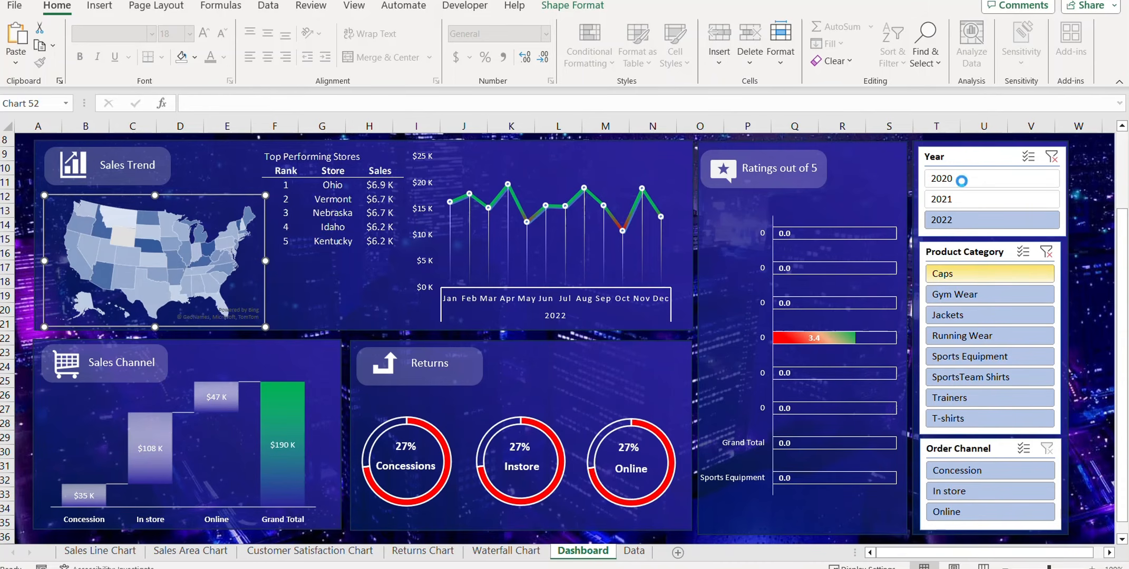
drag(961, 180, 961, 222)
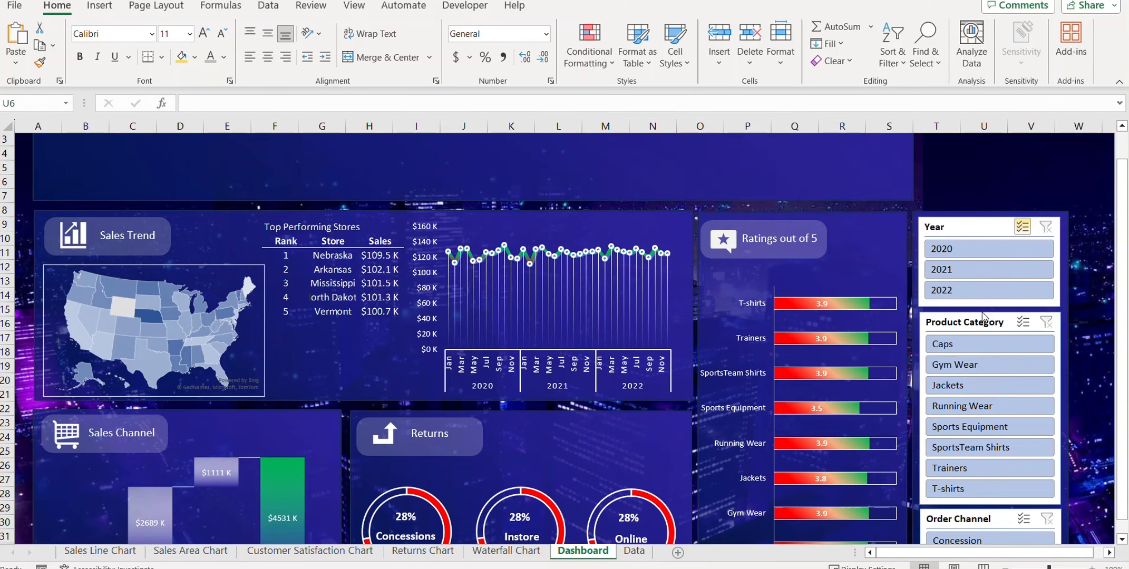
click(1123, 300)
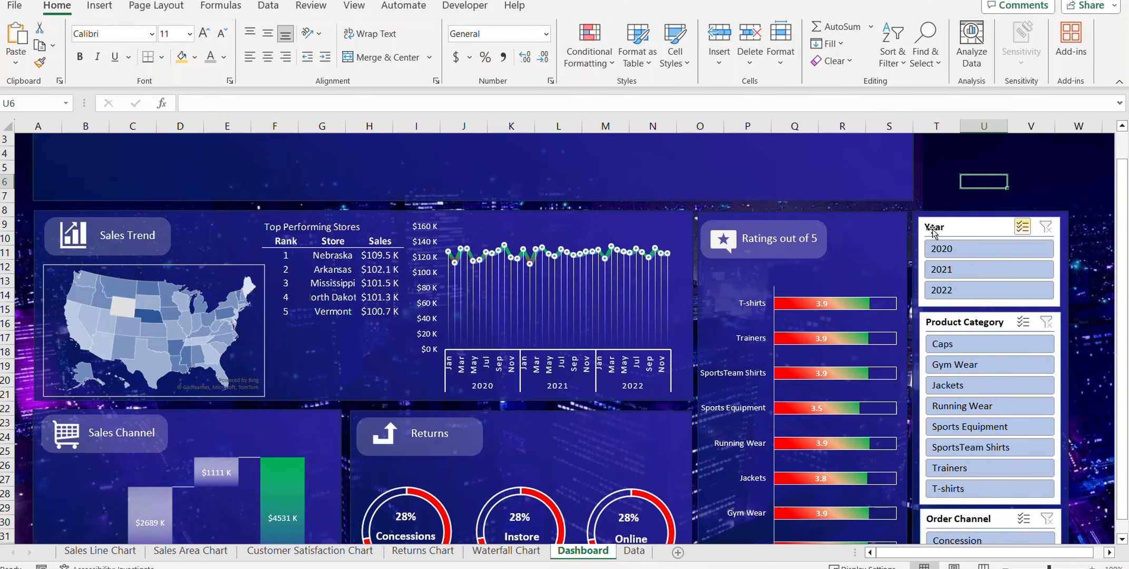
Duplicate the Year slicer's current style under the name Dashboard and apply the new style to the slicer.
click(956, 233)
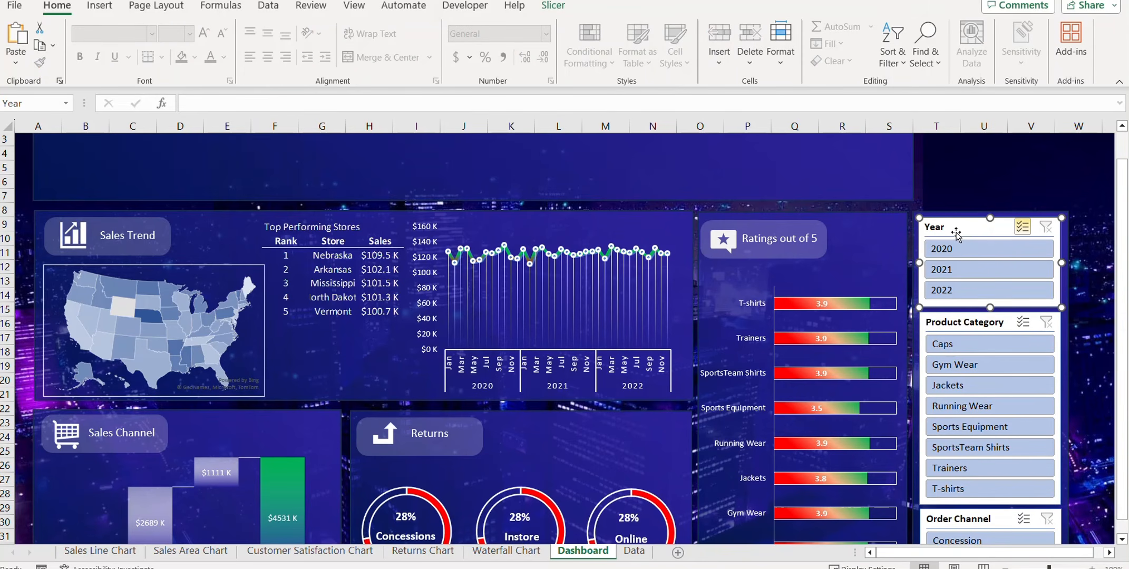
click(553, 6)
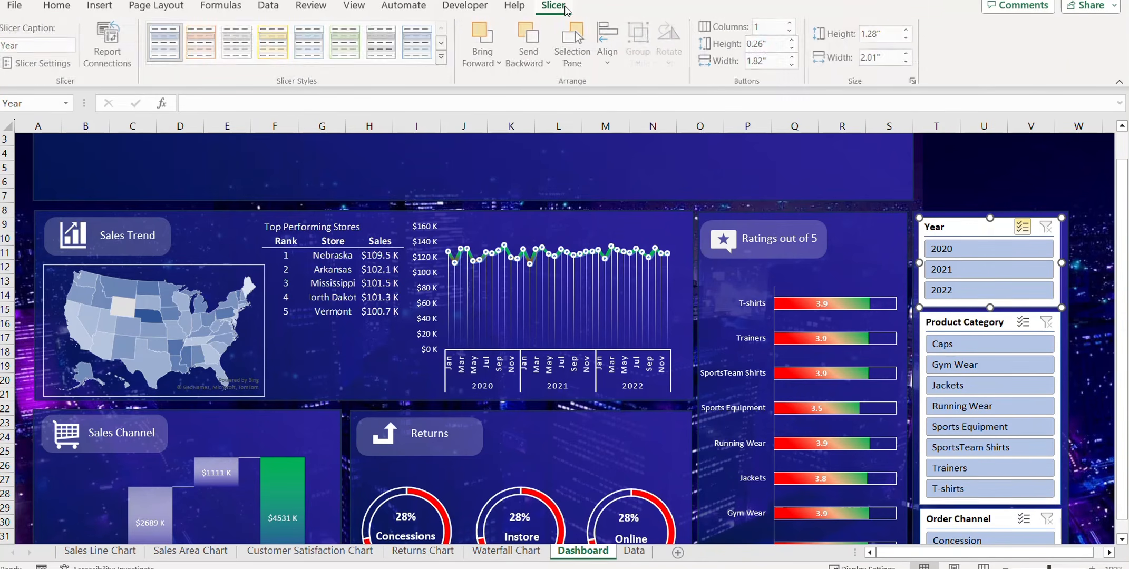
right_click(173, 53)
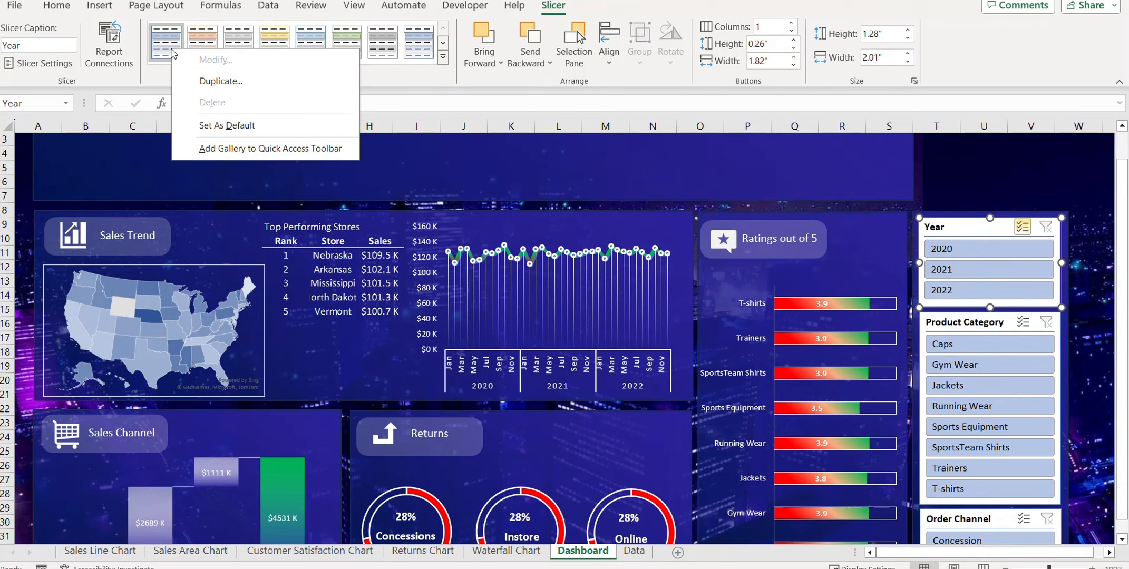
click(209, 82)
text(D)
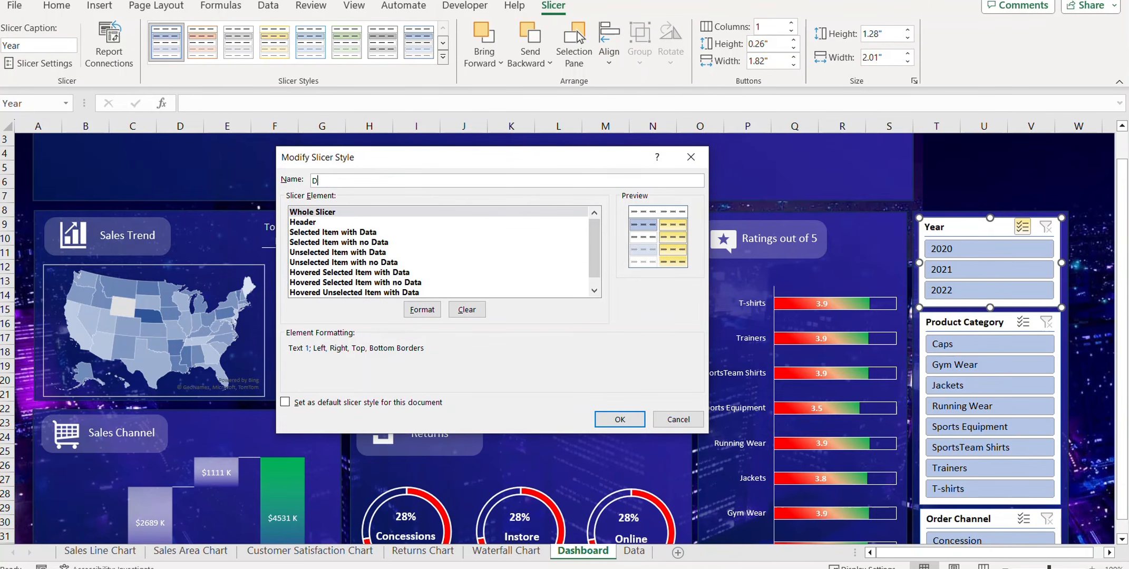
text(ashboard)
click(619, 418)
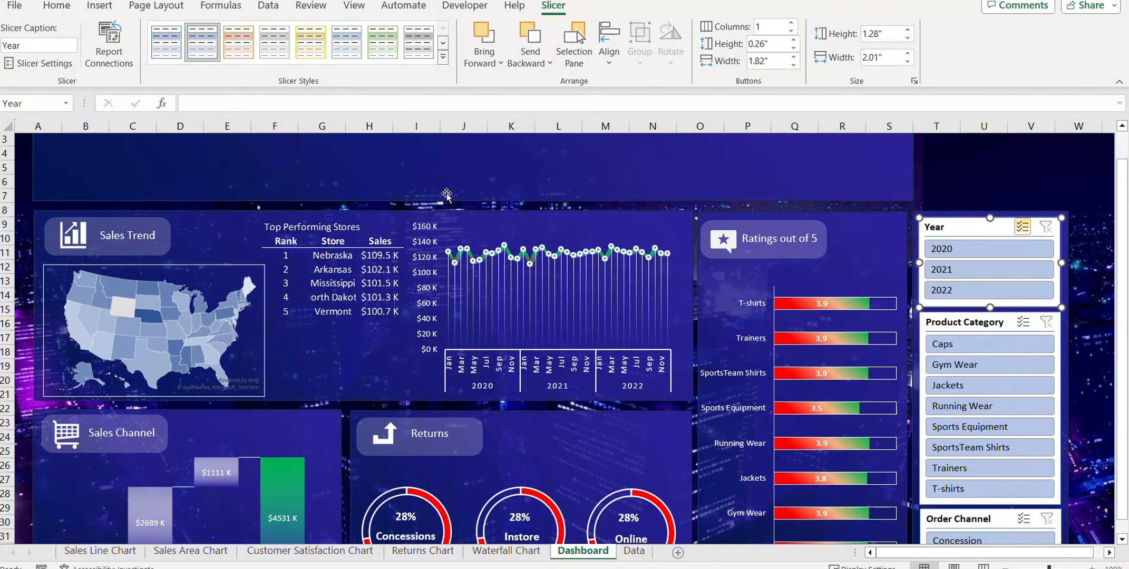
click(158, 59)
Modify the Dashboard style so the Whole Slicer element has the custom fill color #28229A.
right_click(158, 59)
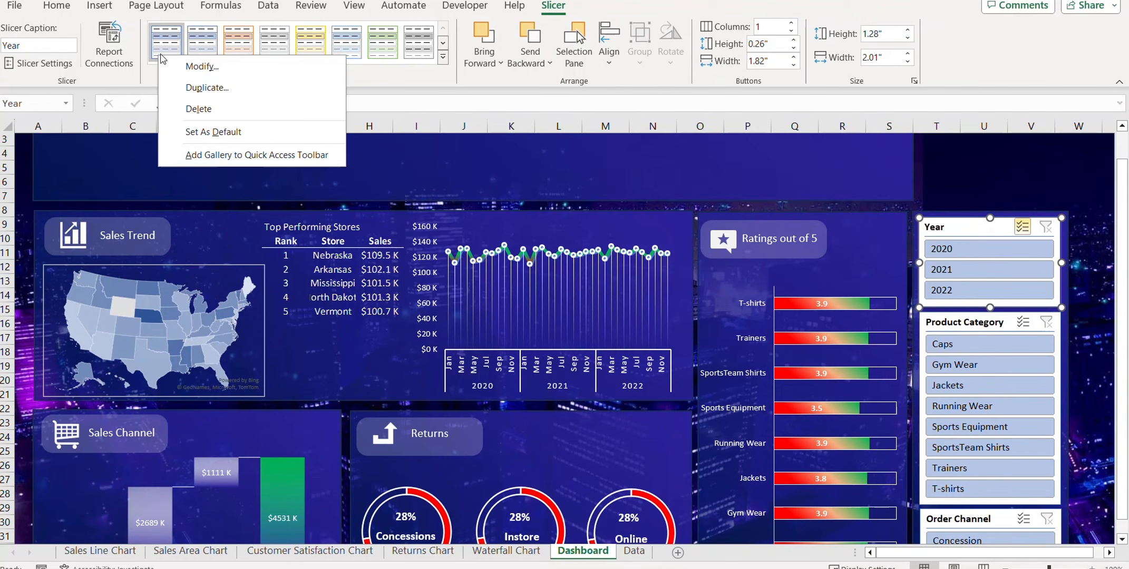
click(203, 73)
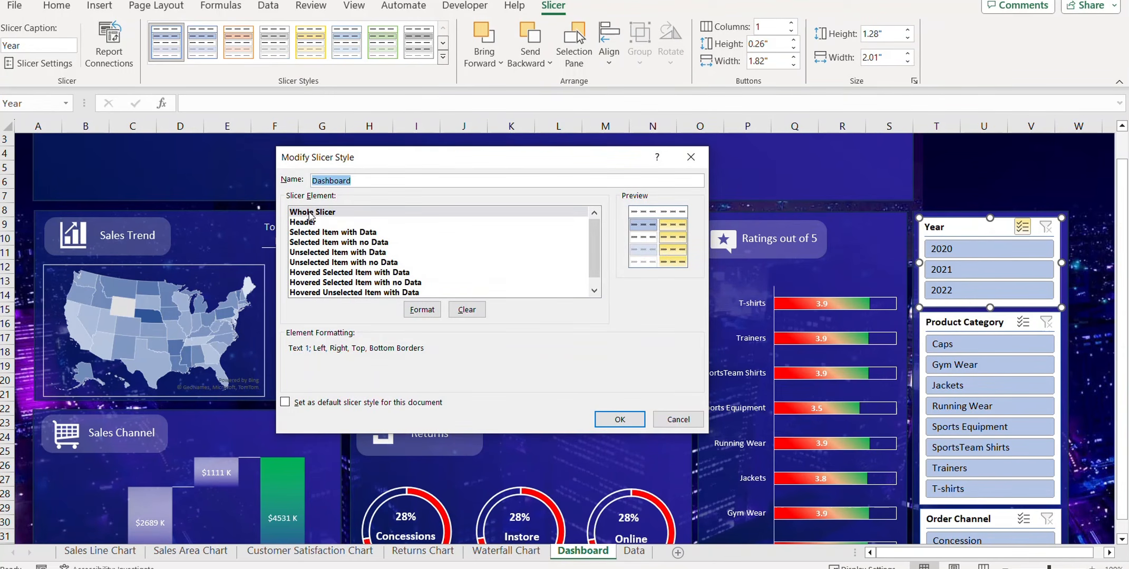
click(312, 213)
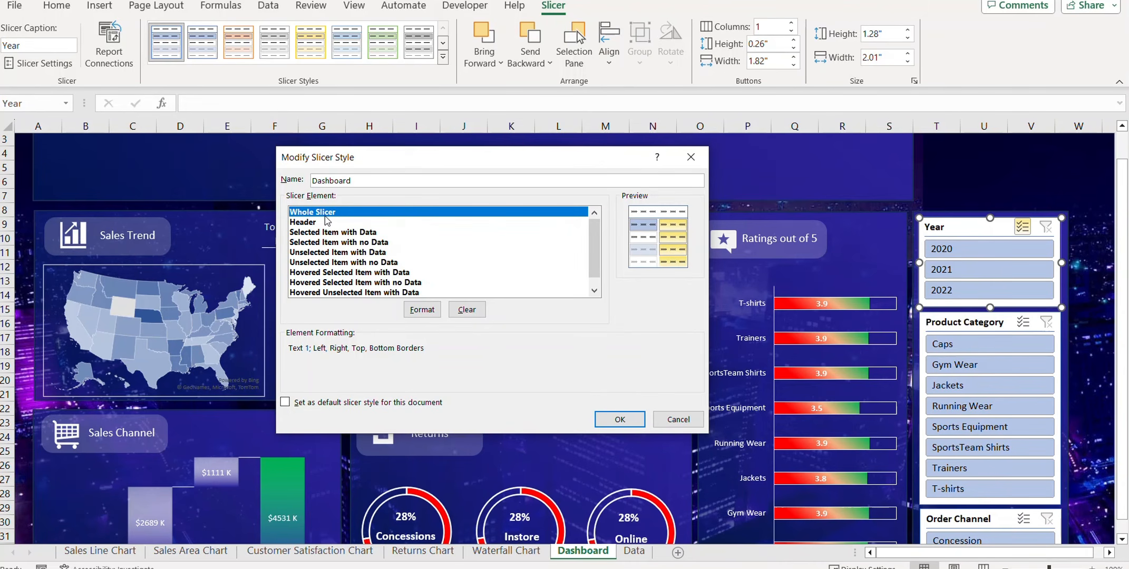
click(422, 310)
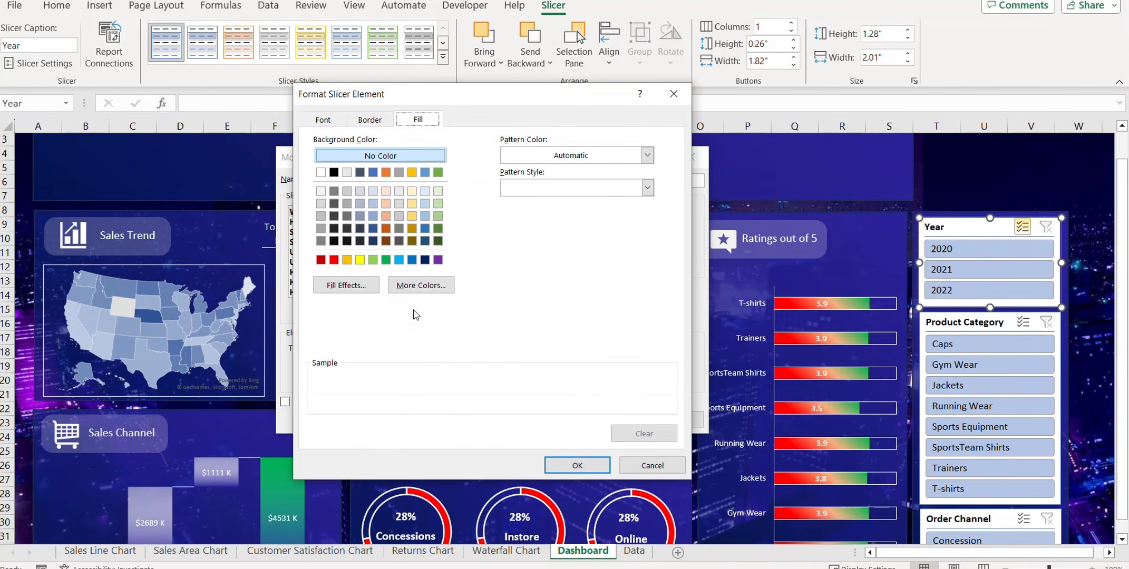
click(428, 291)
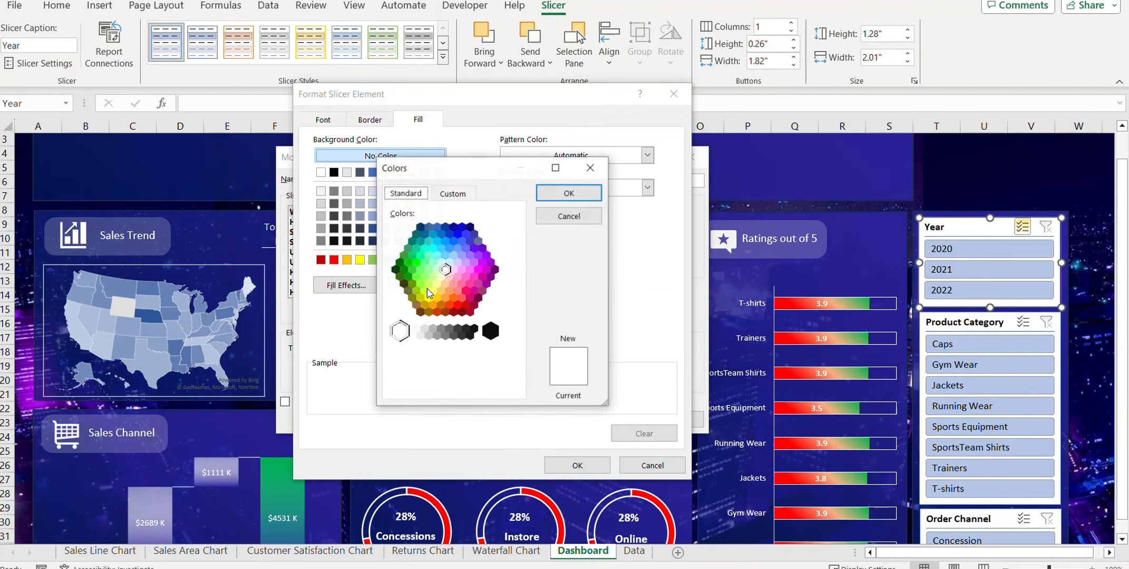
click(453, 194)
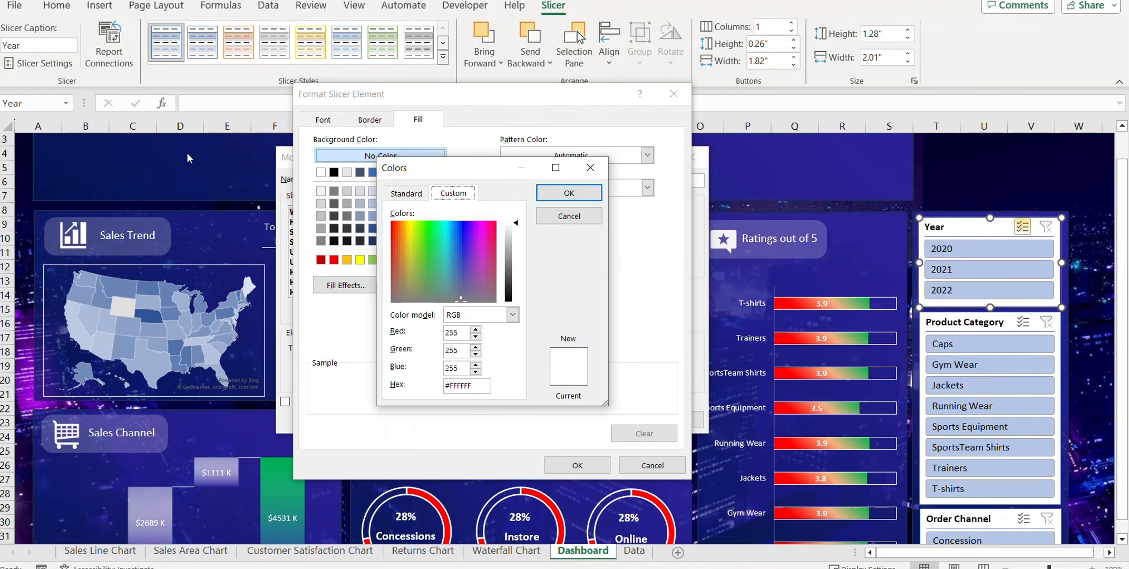
key(alt+Tab)
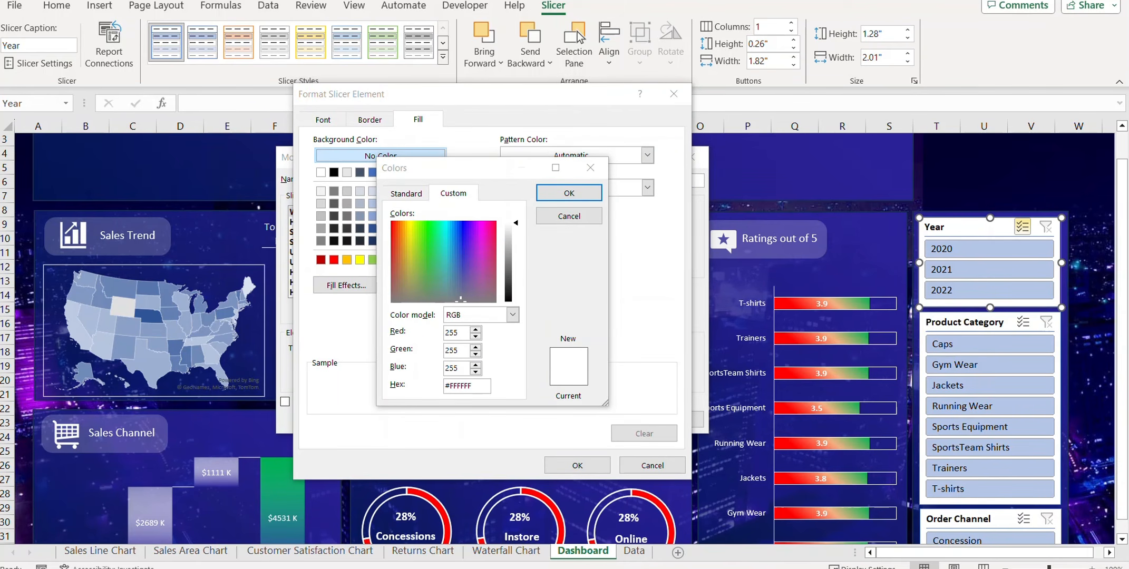
click(485, 386)
key(ctrl+a)
key(ctrl+v)
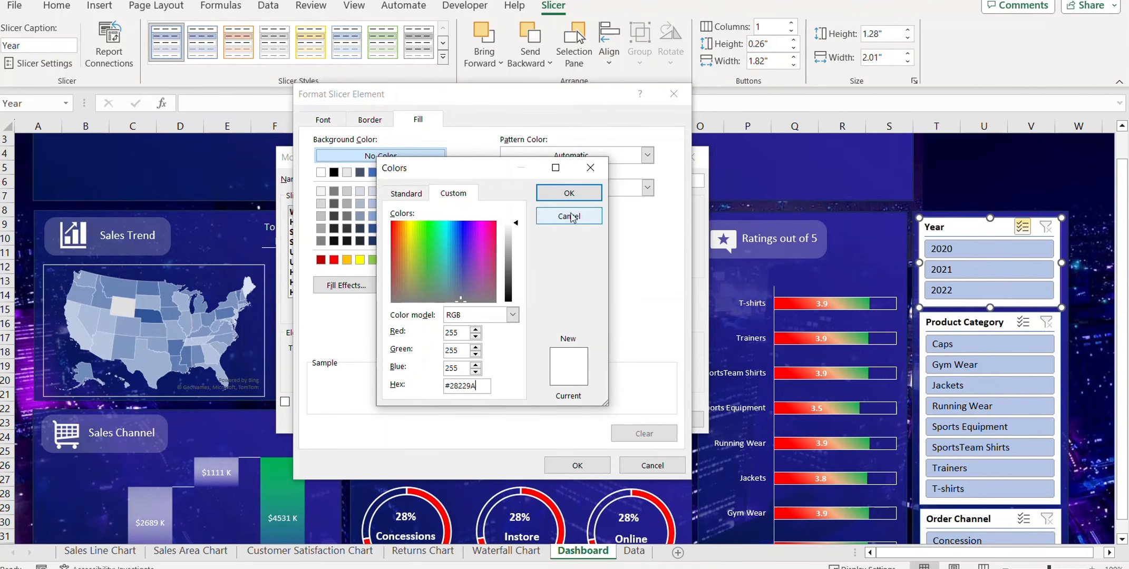
click(574, 196)
Choose white as the Whole Slicer element's border line color and set its font color to white.
click(369, 120)
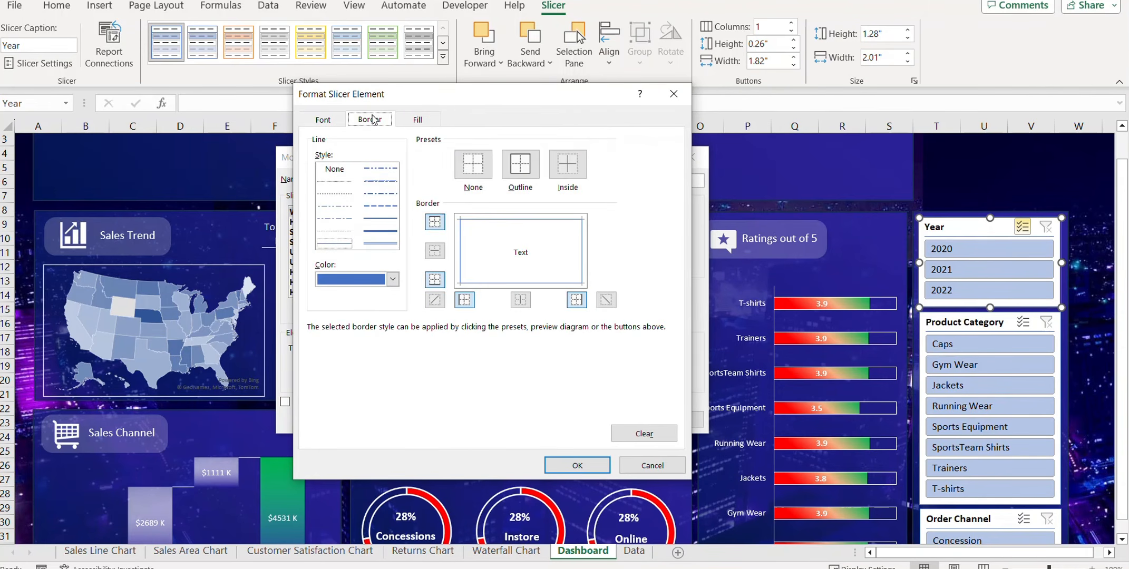
click(392, 279)
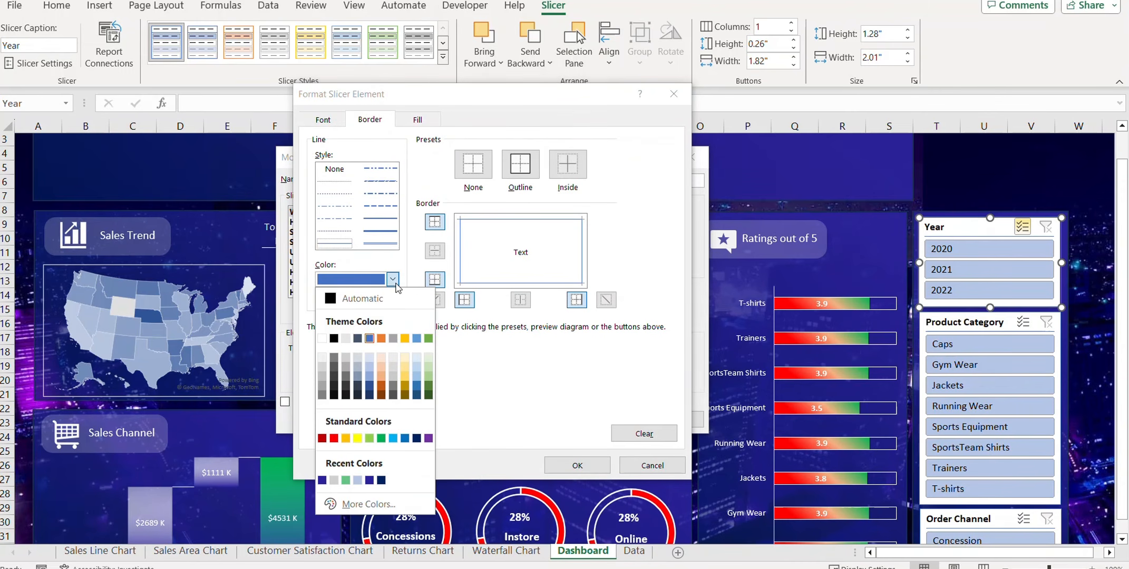
click(322, 339)
click(325, 125)
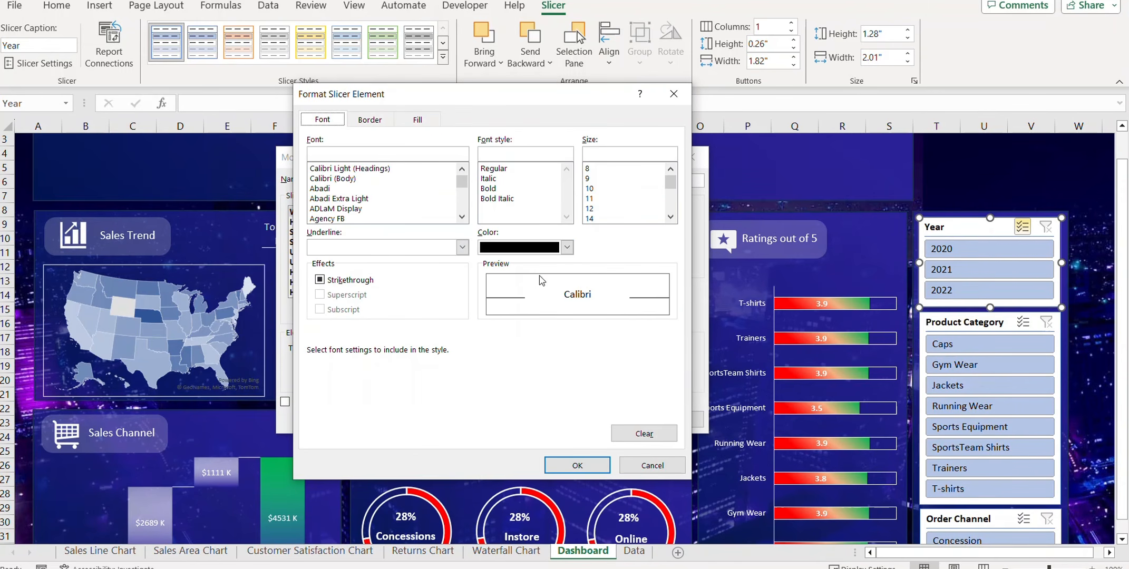
click(567, 247)
click(484, 306)
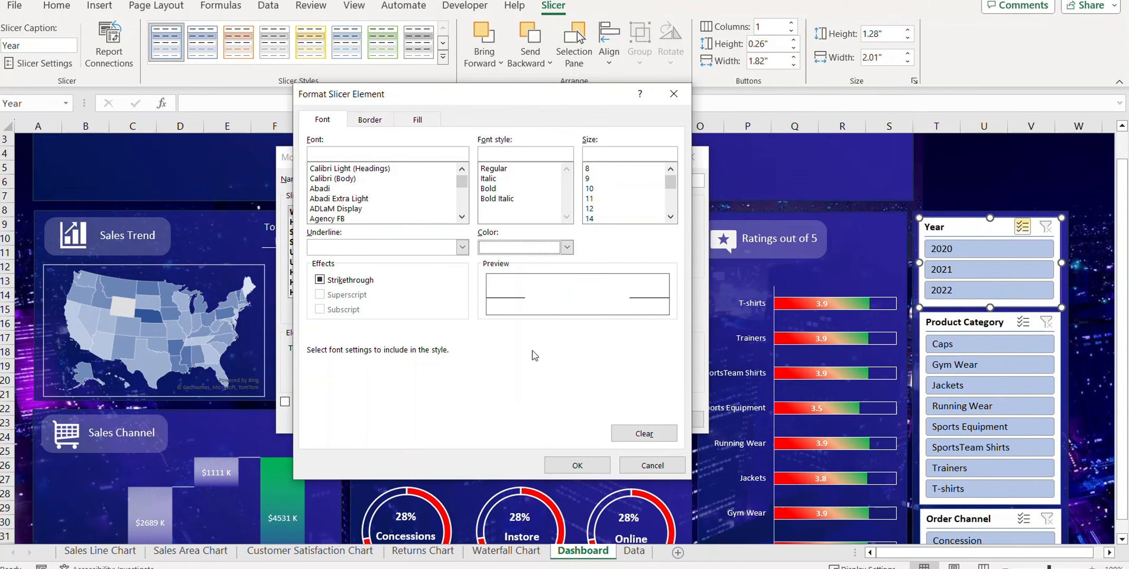
click(577, 464)
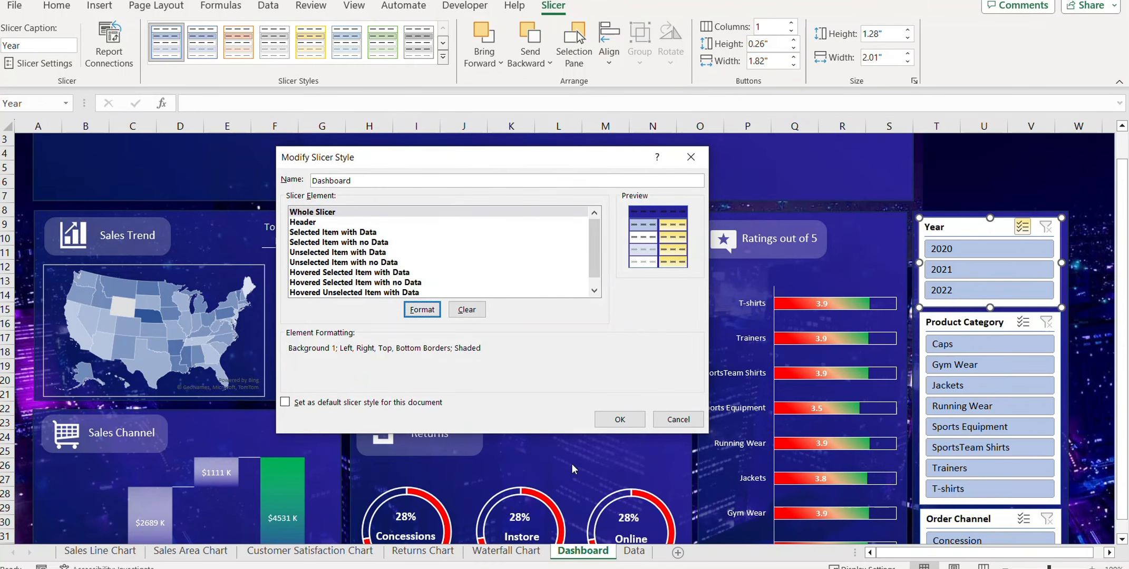
Set the Header element's font color to white and save the Dashboard slicer style.
click(315, 222)
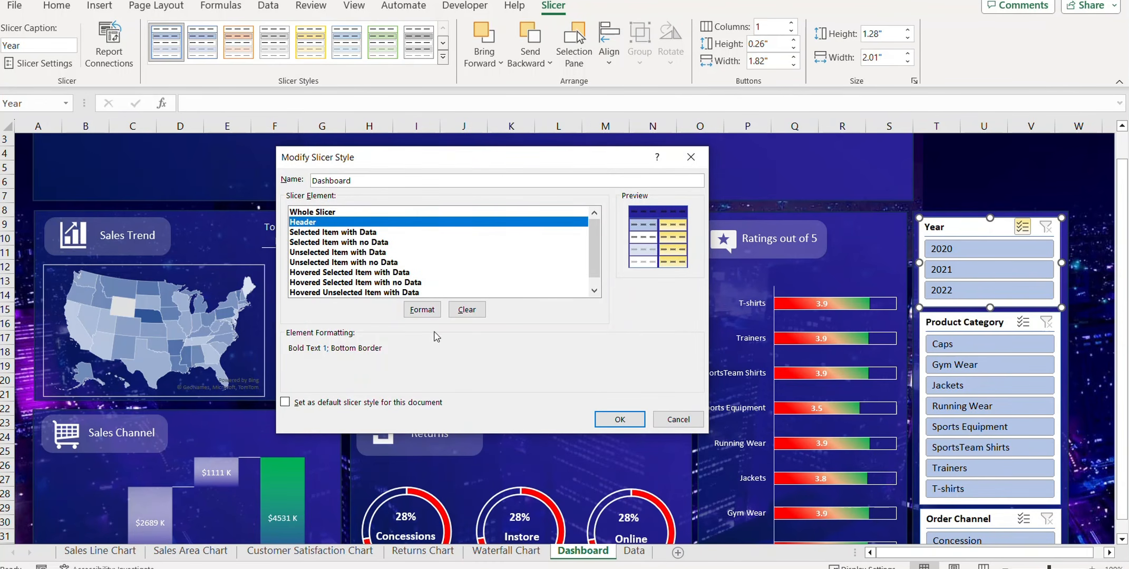
click(422, 309)
click(567, 248)
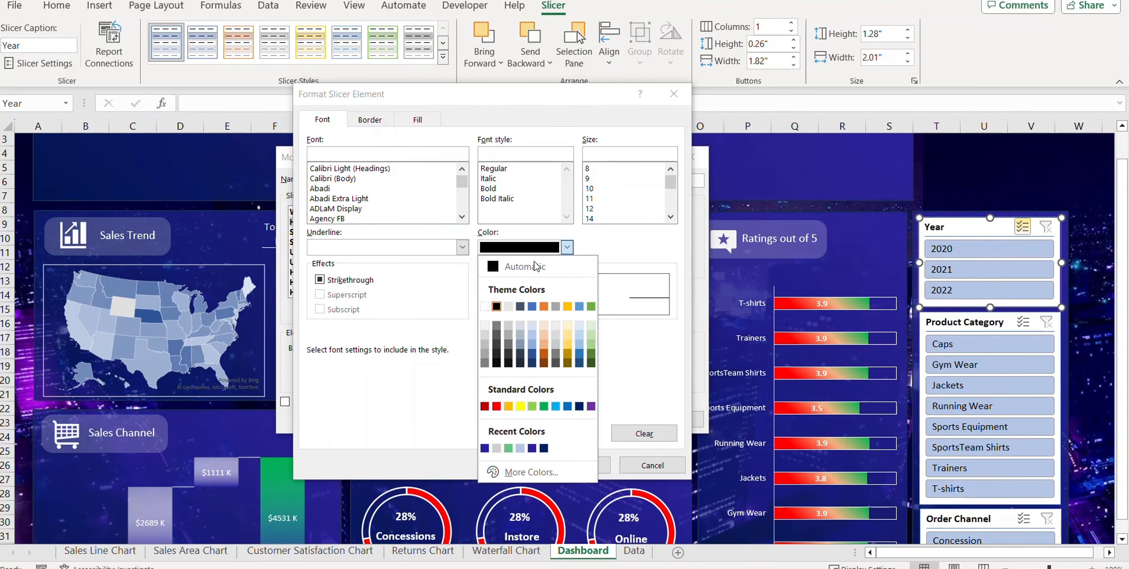
click(485, 307)
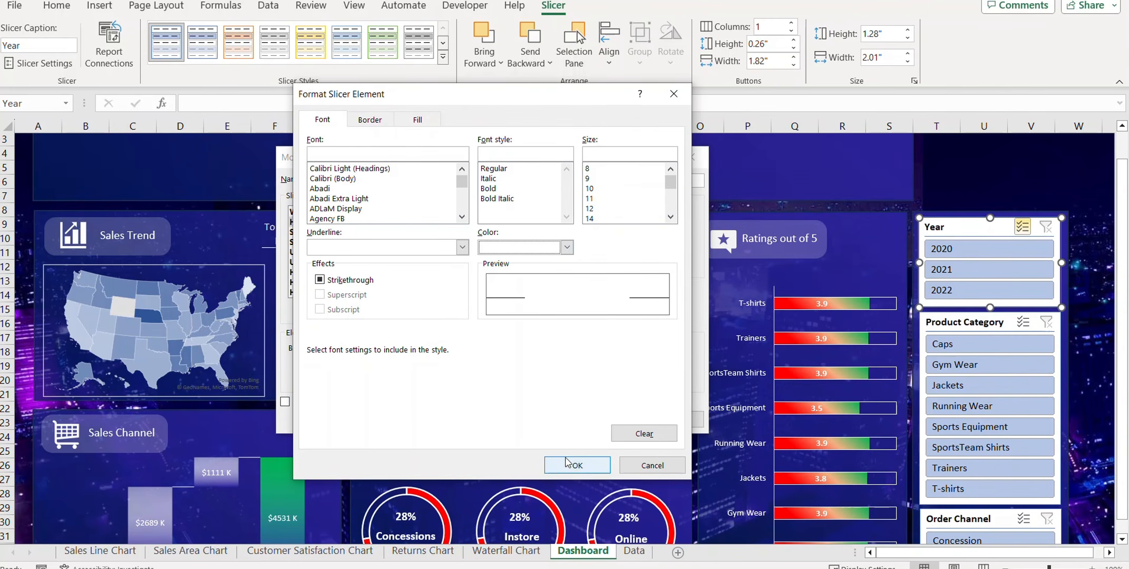
click(573, 464)
click(620, 422)
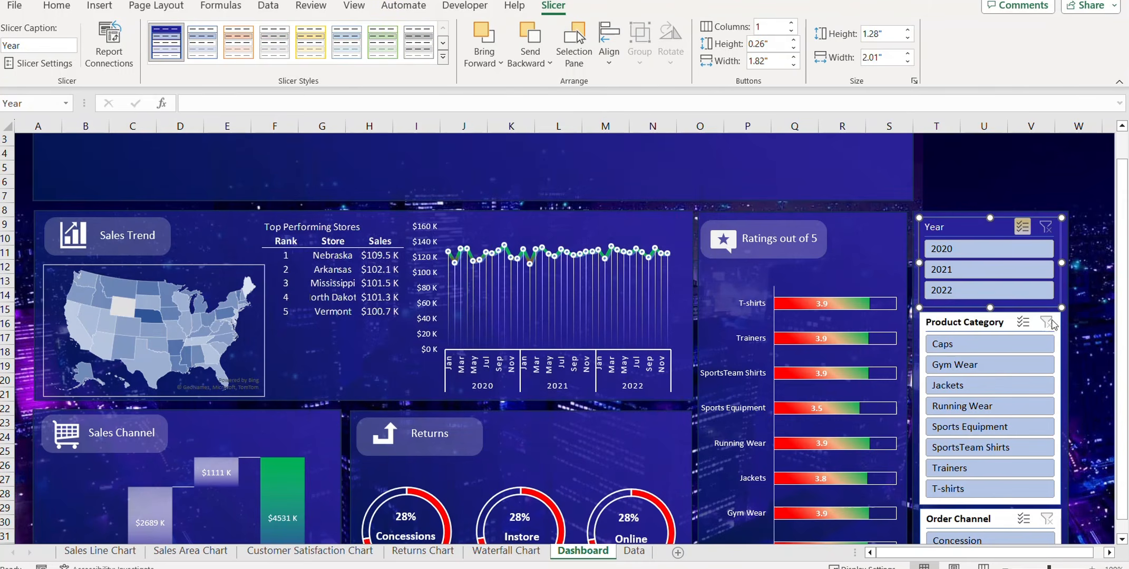
Modify the Dashboard slicer style so the Selected Item with Data element has the custom fill color #63C384.
click(1084, 357)
right_click(962, 234)
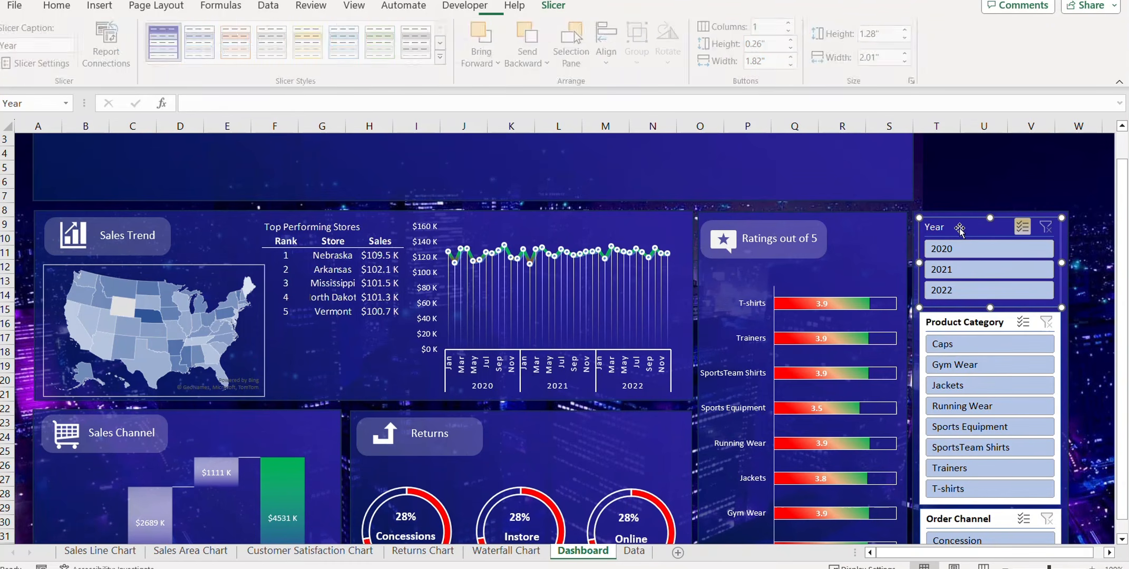
right_click(158, 45)
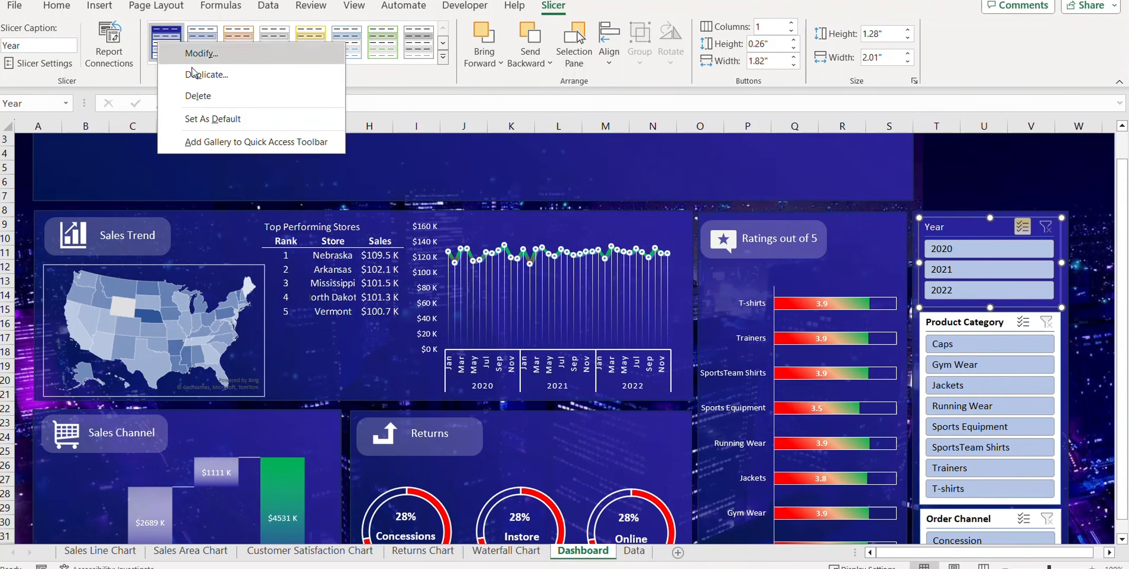
click(193, 56)
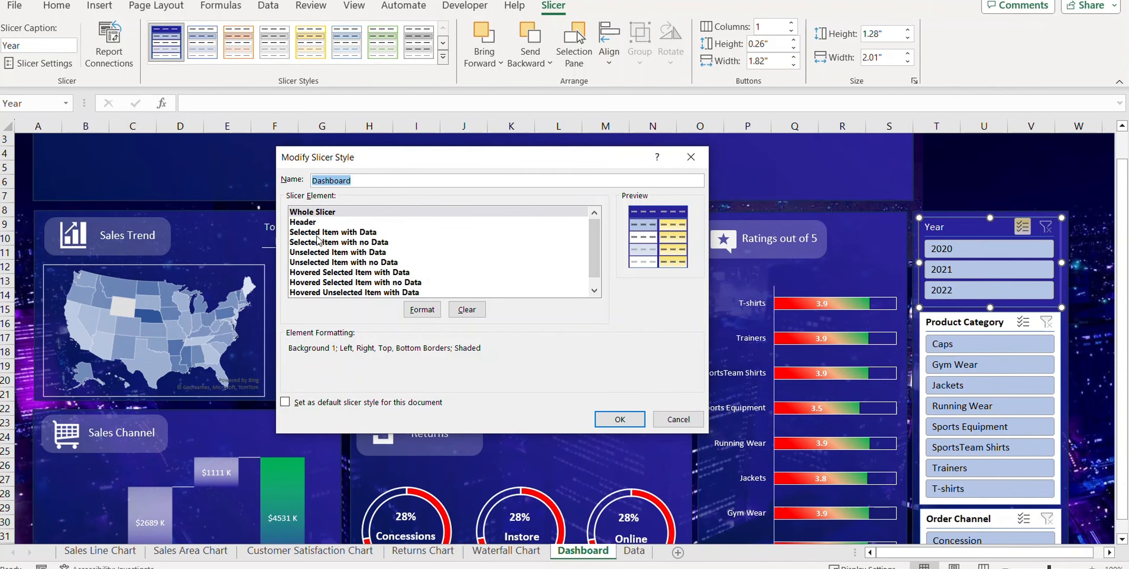
click(318, 233)
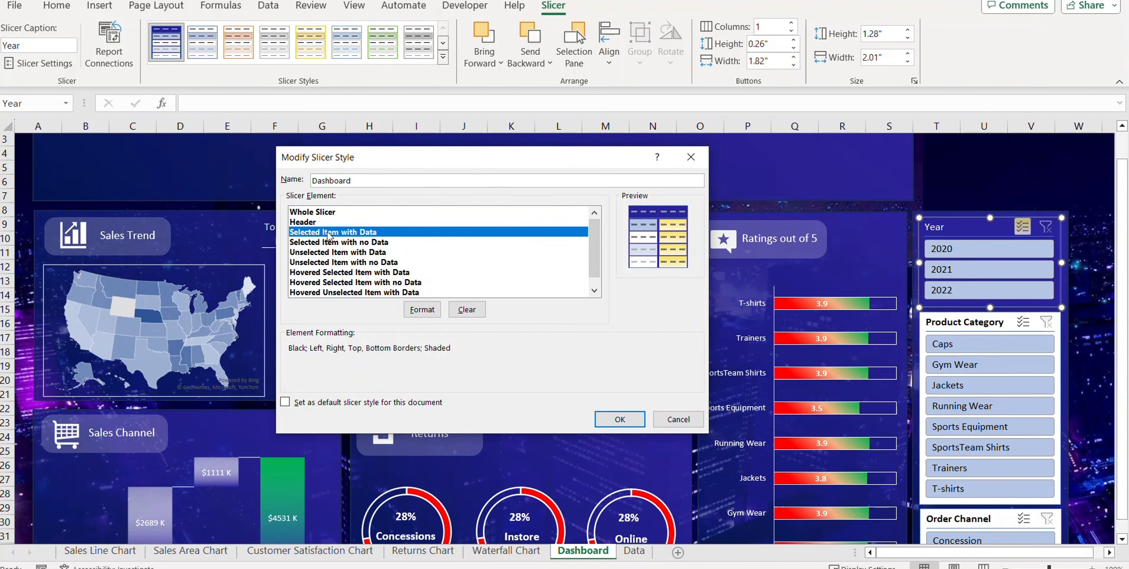
click(422, 309)
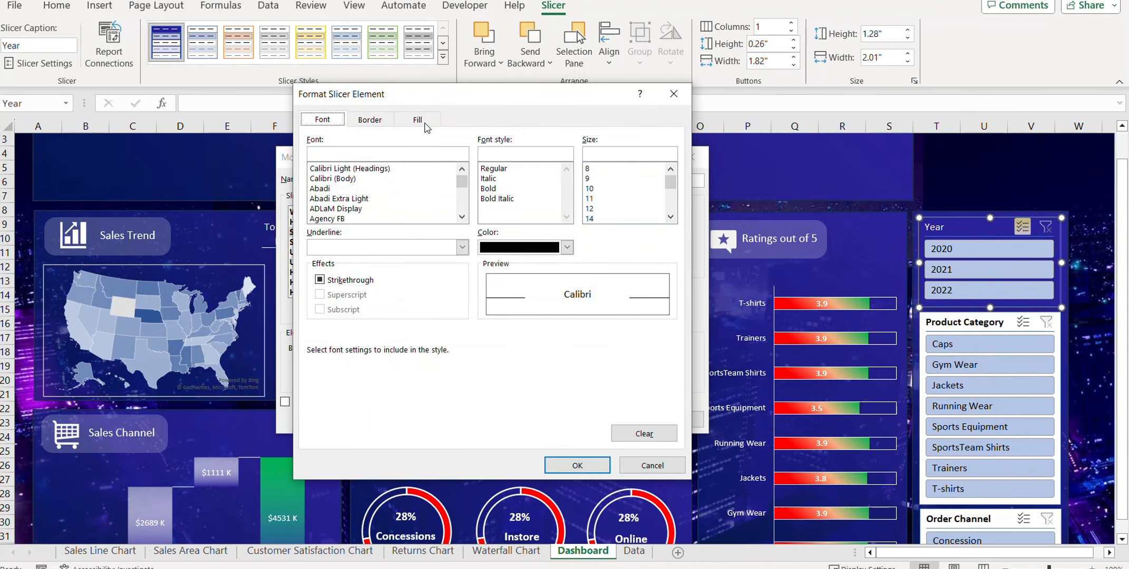
click(417, 120)
click(420, 285)
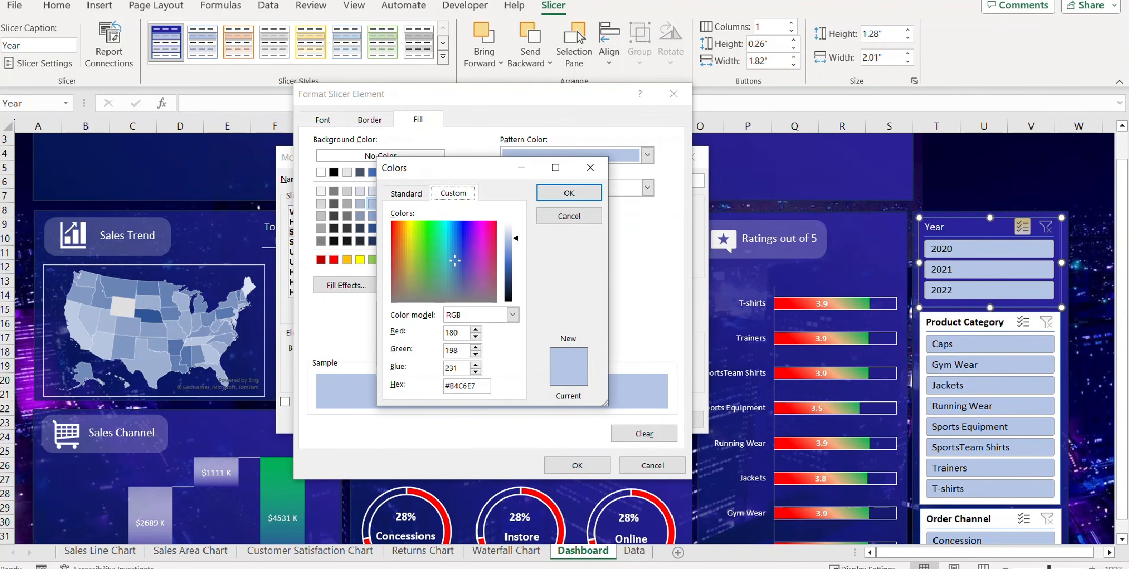
key(alt+Tab)
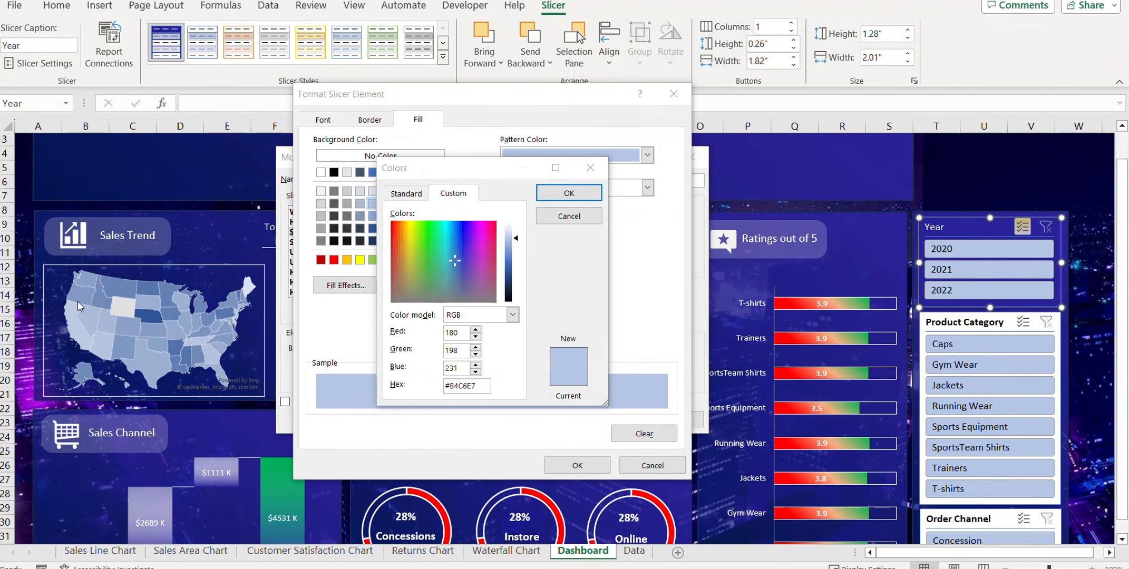
click(478, 386)
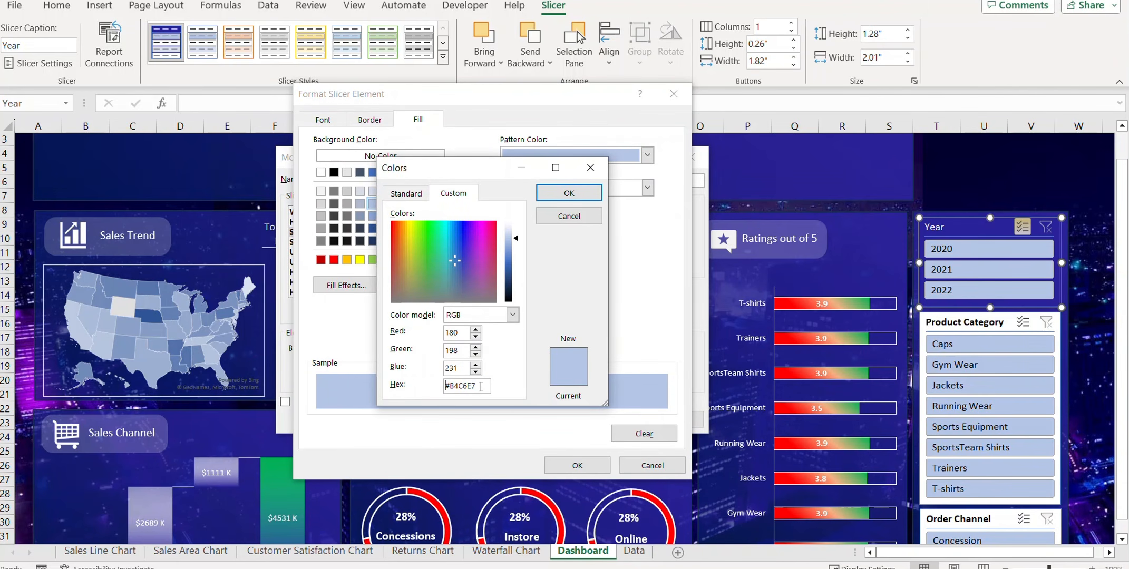
drag(481, 386, 433, 388)
text(#63C384)
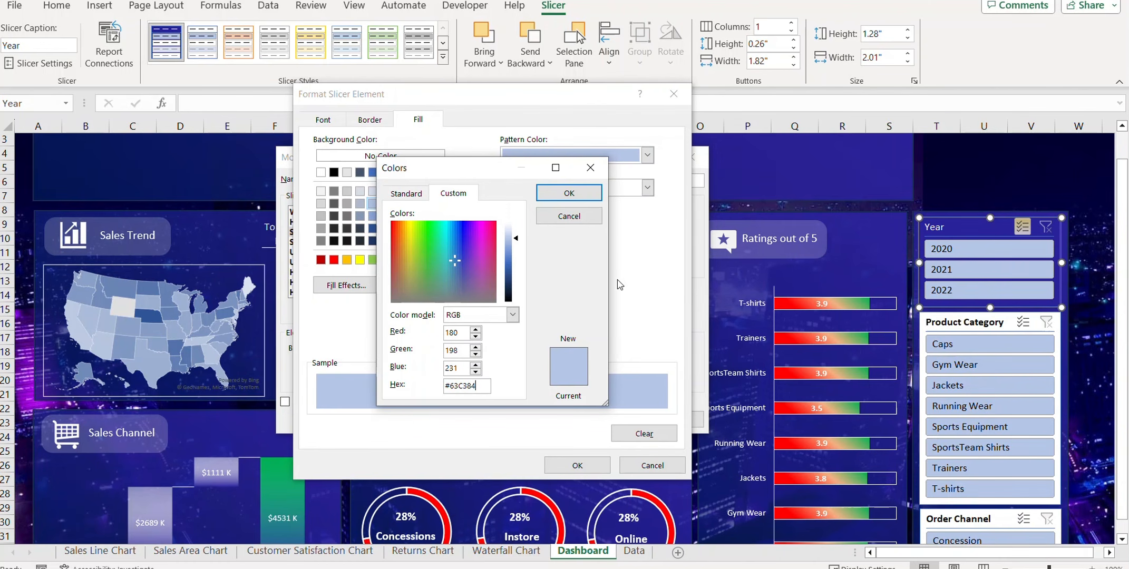
click(569, 193)
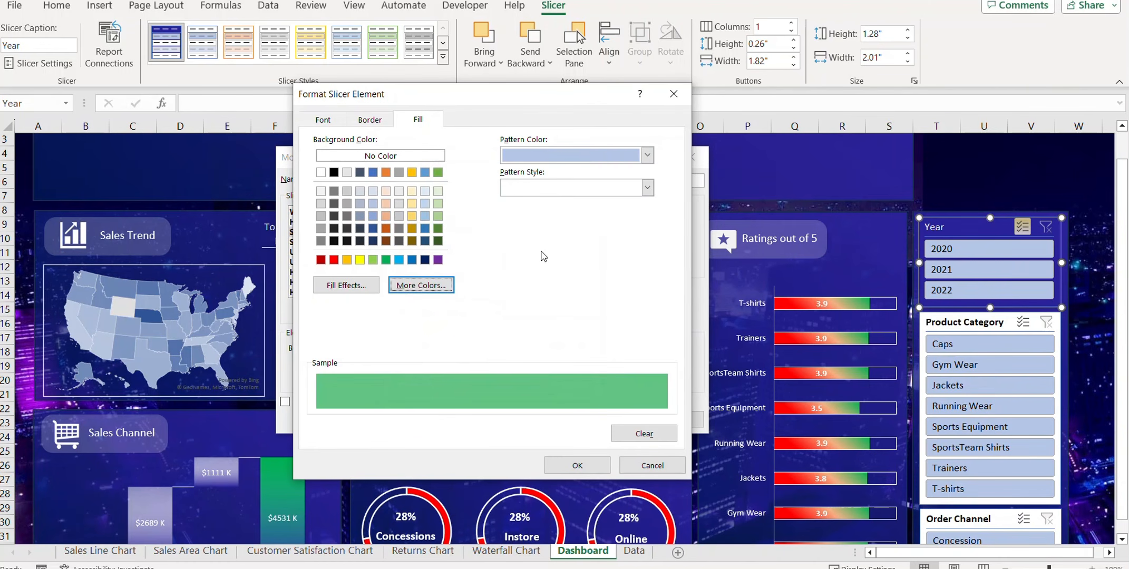
click(577, 464)
Give the Unselected Item with Data element the custom fill color #D0D0D0 and save the Dashboard slicer style.
click(321, 253)
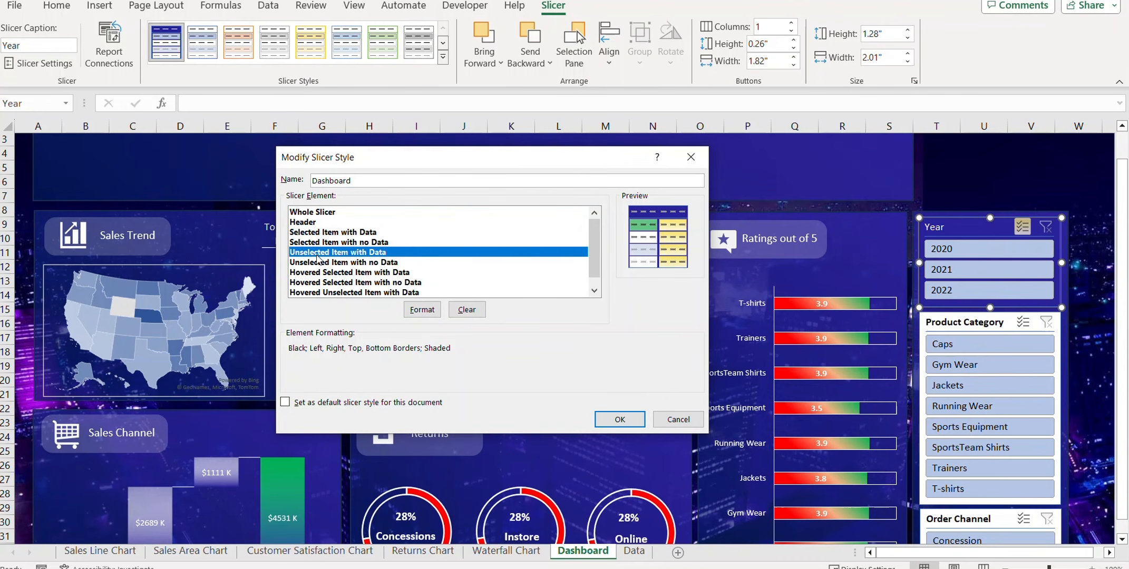
click(424, 310)
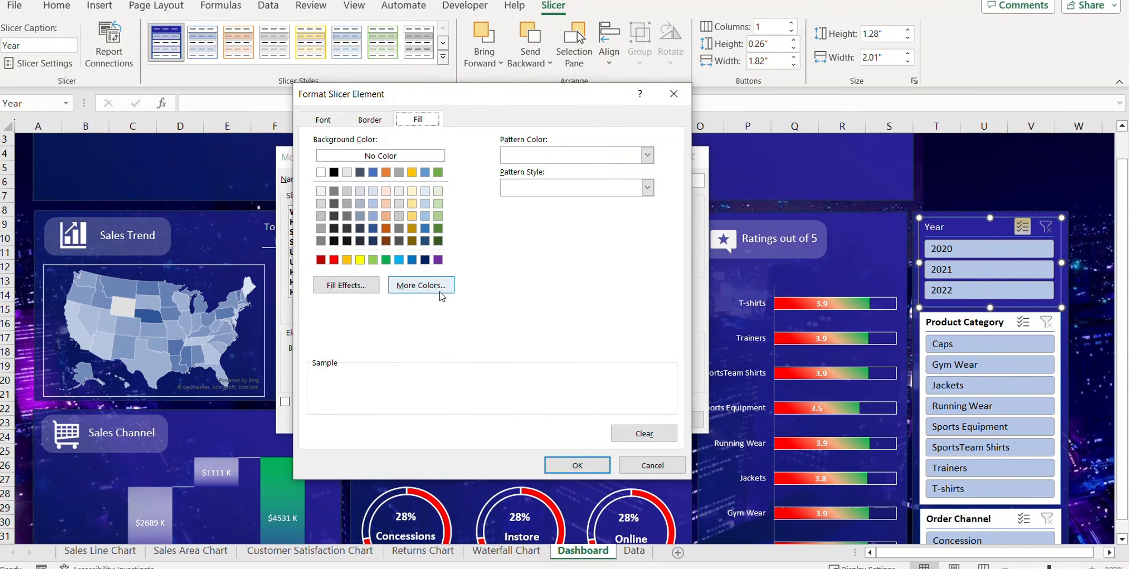
click(421, 285)
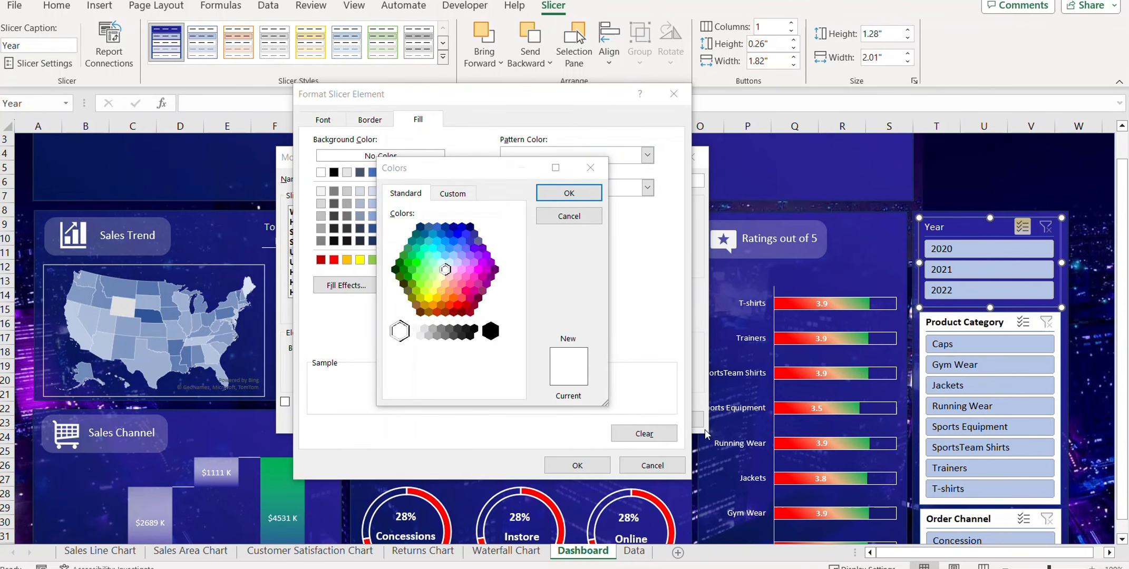
click(454, 193)
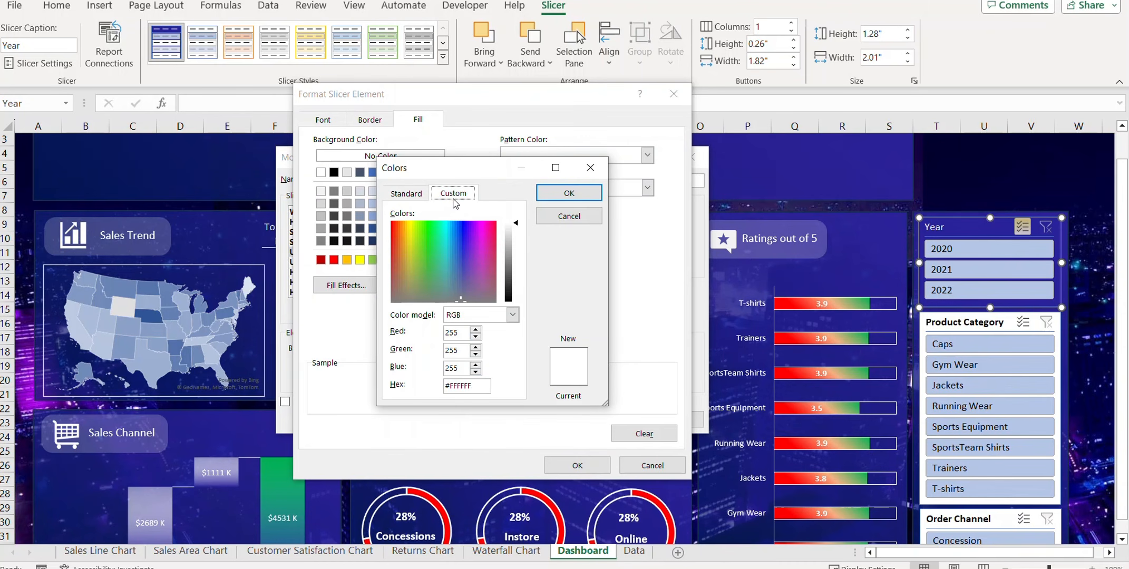
double_click(473, 387)
text(#D0D0D0)
click(582, 198)
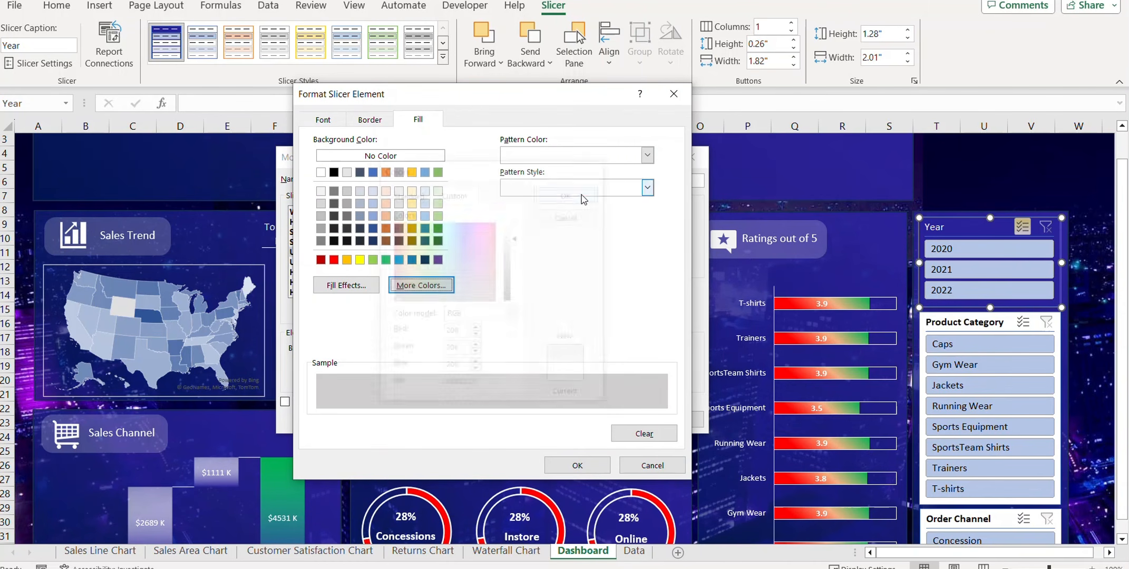
click(579, 467)
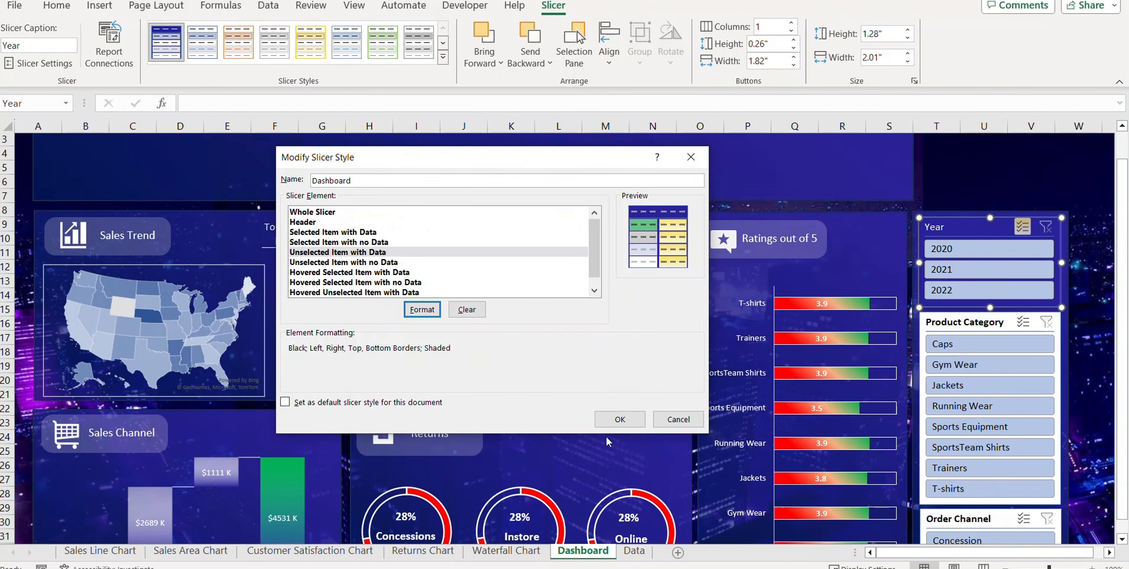
click(620, 420)
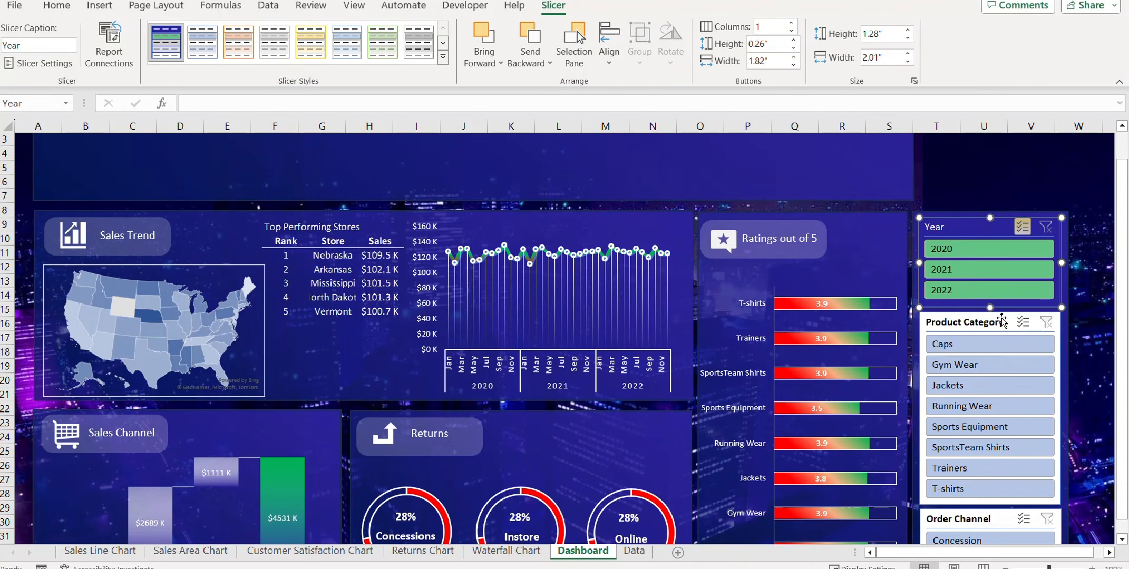
Apply the custom Dashboard style to the Product Category and Order Channel slicers together.
click(958, 322)
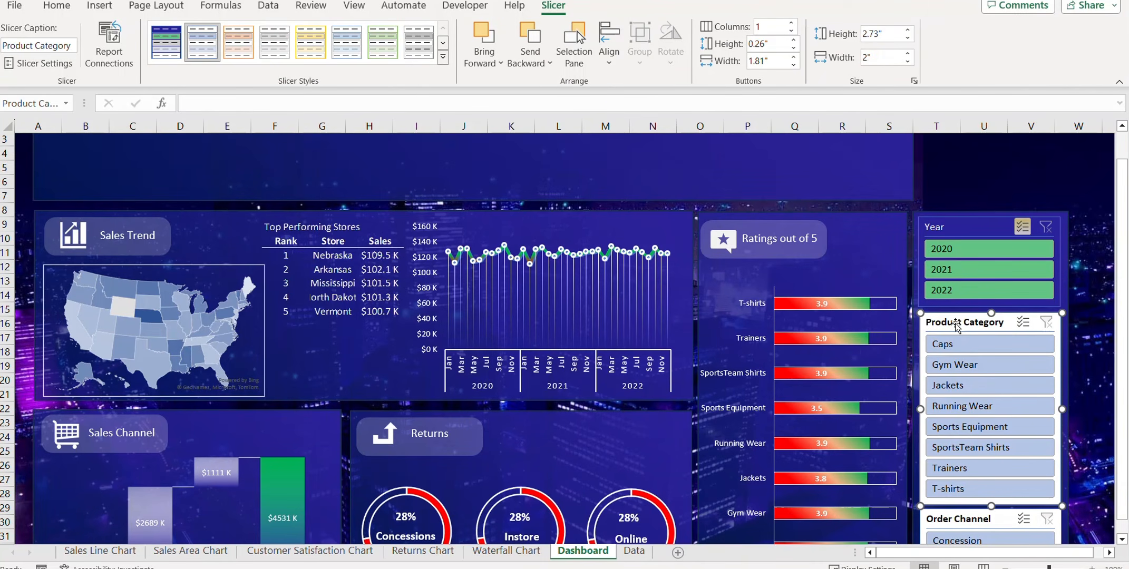
ctrl+click(974, 520)
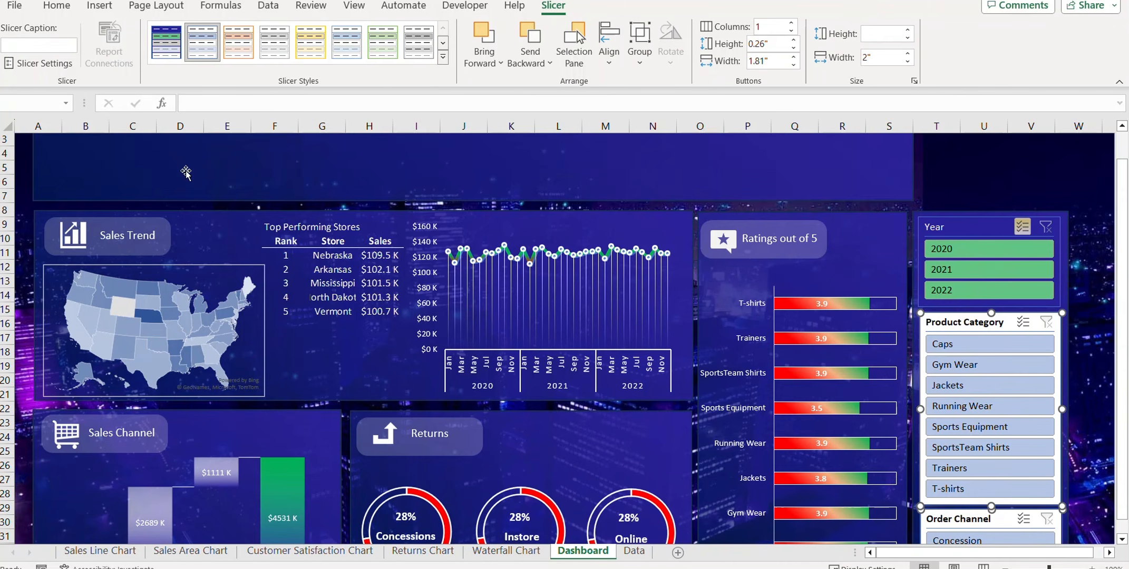
click(166, 42)
click(1085, 408)
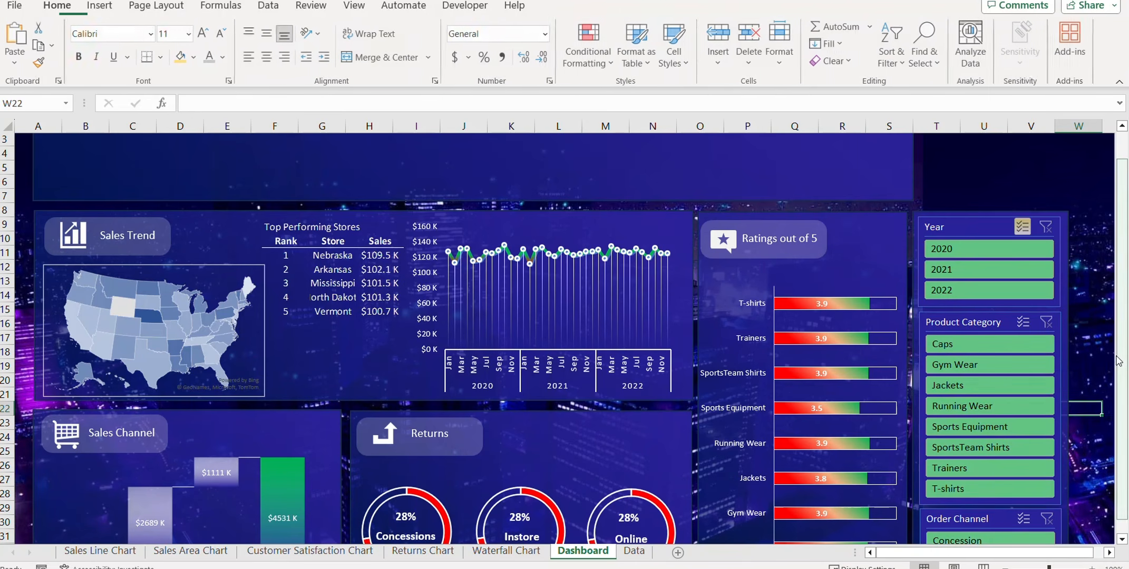
drag(1118, 362, 1118, 355)
drag(1127, 288, 1126, 316)
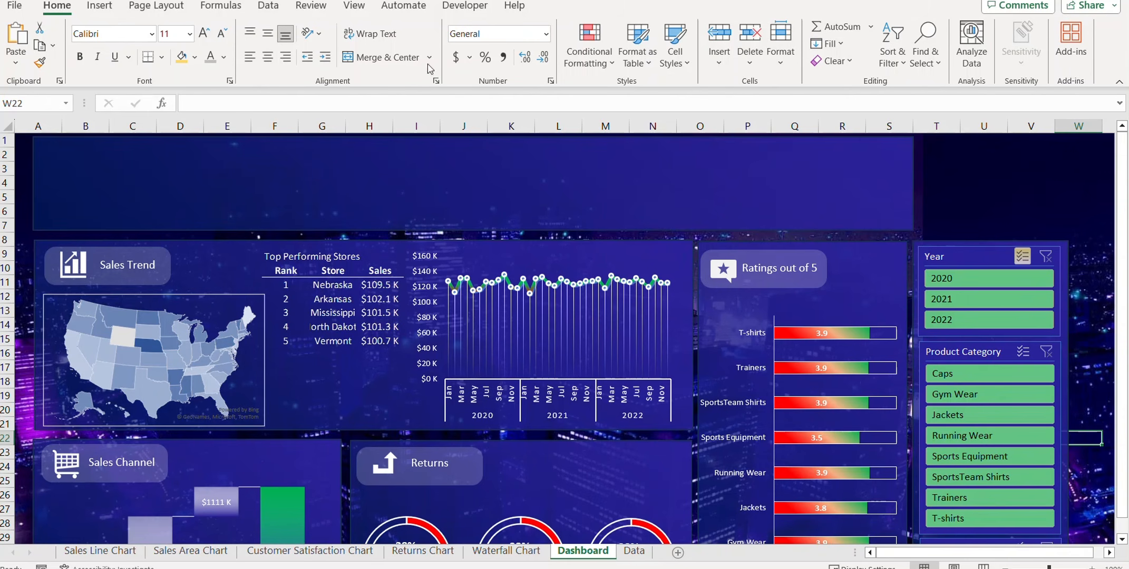